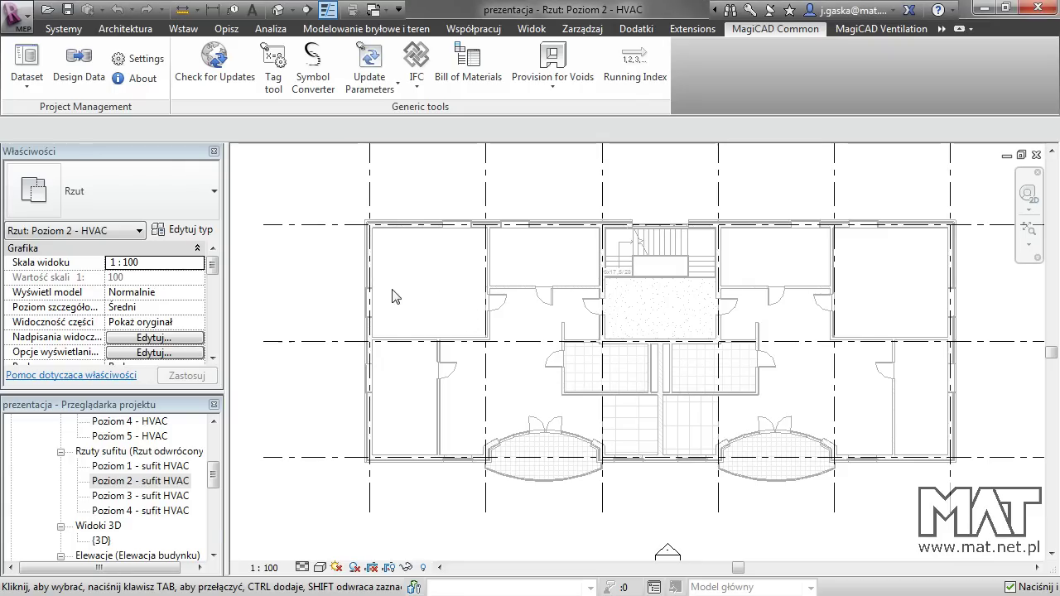
Step: Open the 'Poziom 2 - sufit HVAC' reflected ceiling plan and centre it in the view
middle_click_drag(435, 294, 394, 296)
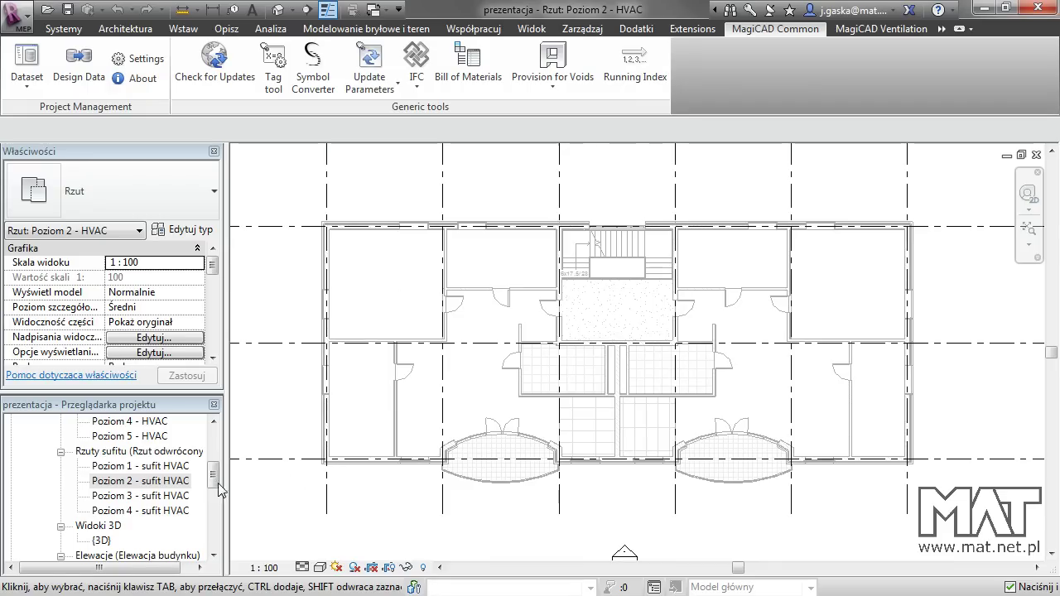
double_click(158, 482)
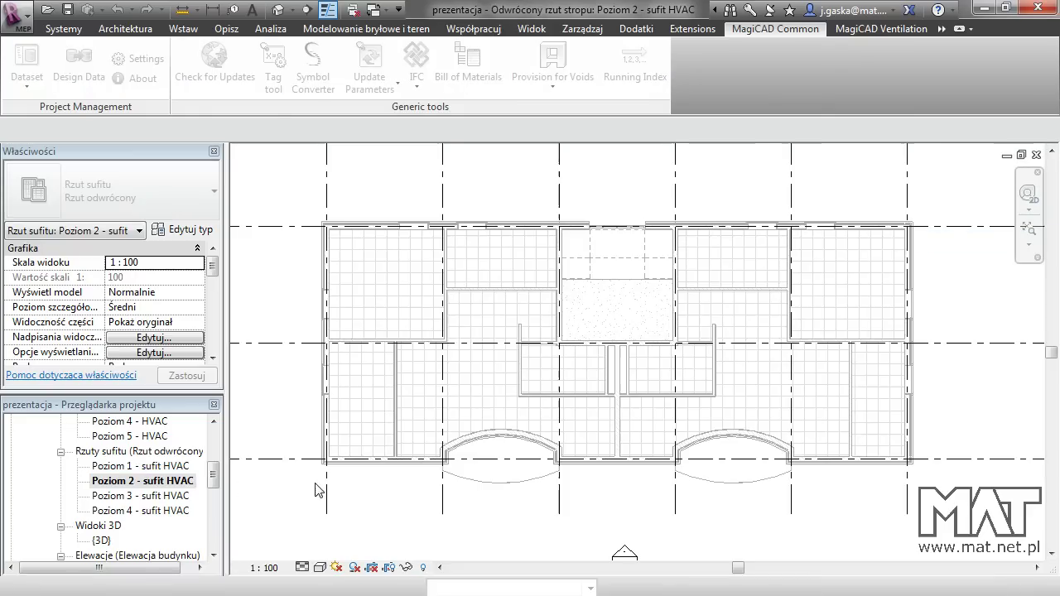
middle_click_drag(549, 307, 580, 289)
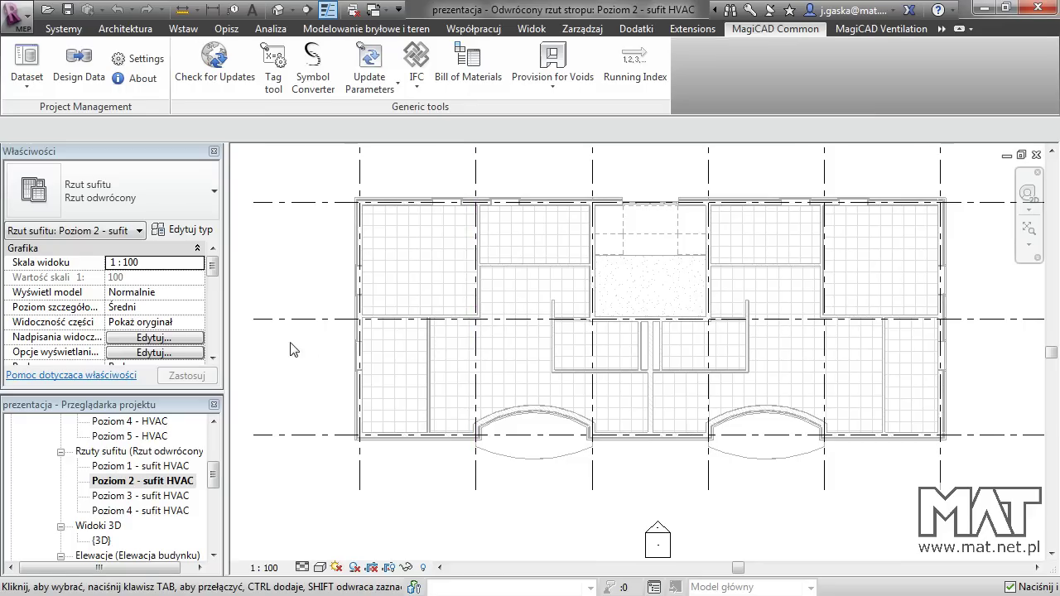
Step: Start an air terminal placement using the 600 x 600 — szyjka 250 supply diffuser type
left_click(52, 35)
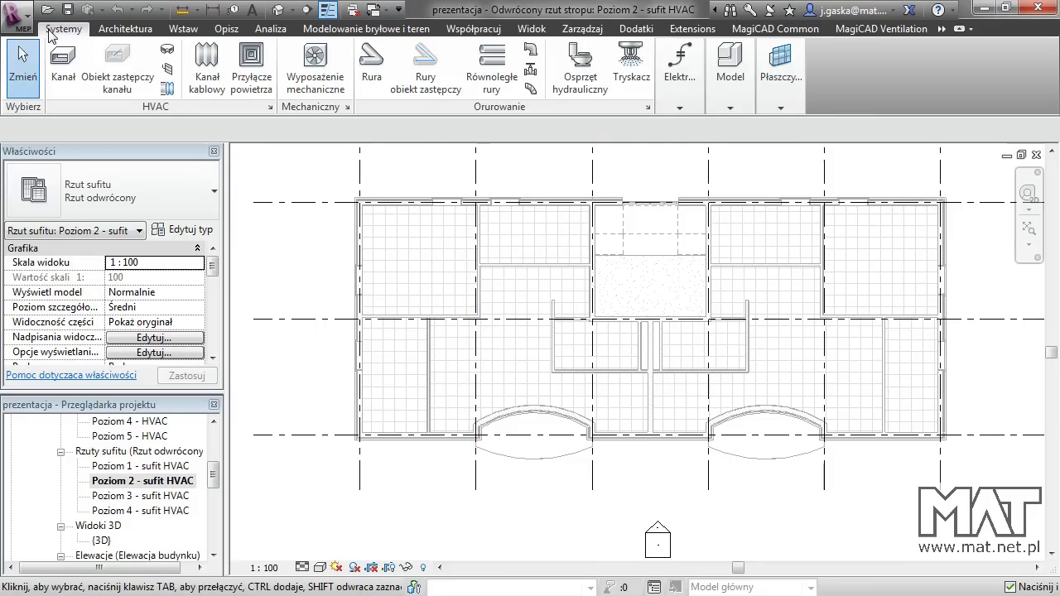
left_click(254, 79)
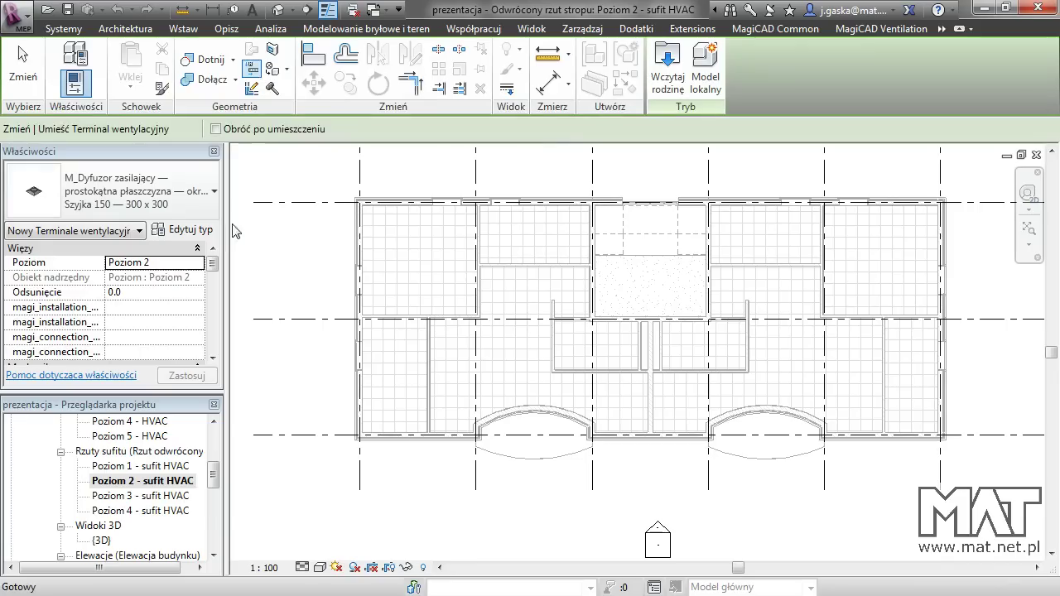
left_click(182, 192)
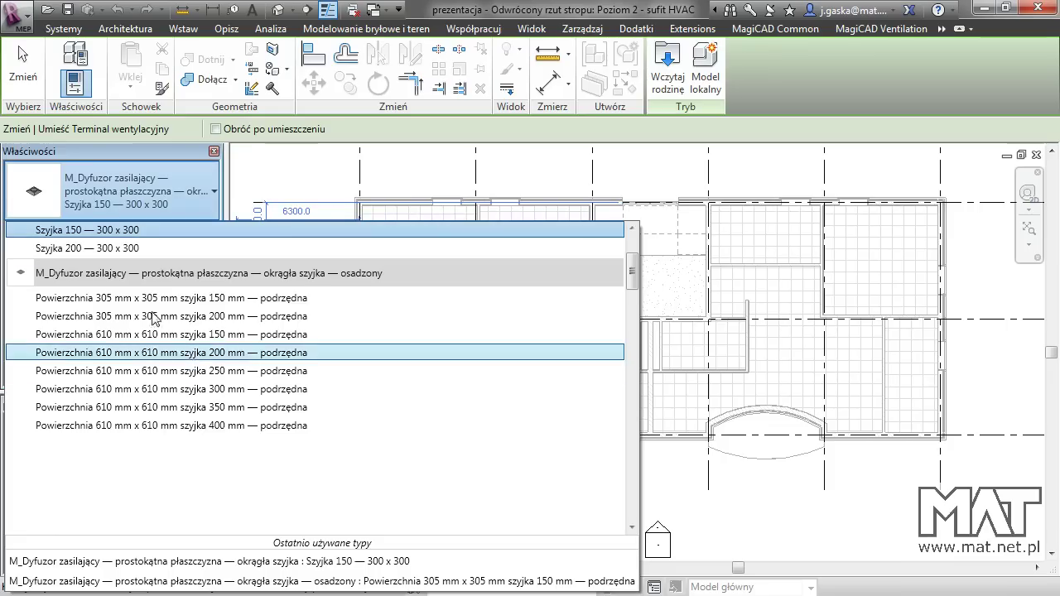
scroll(190, 354, "up", 2)
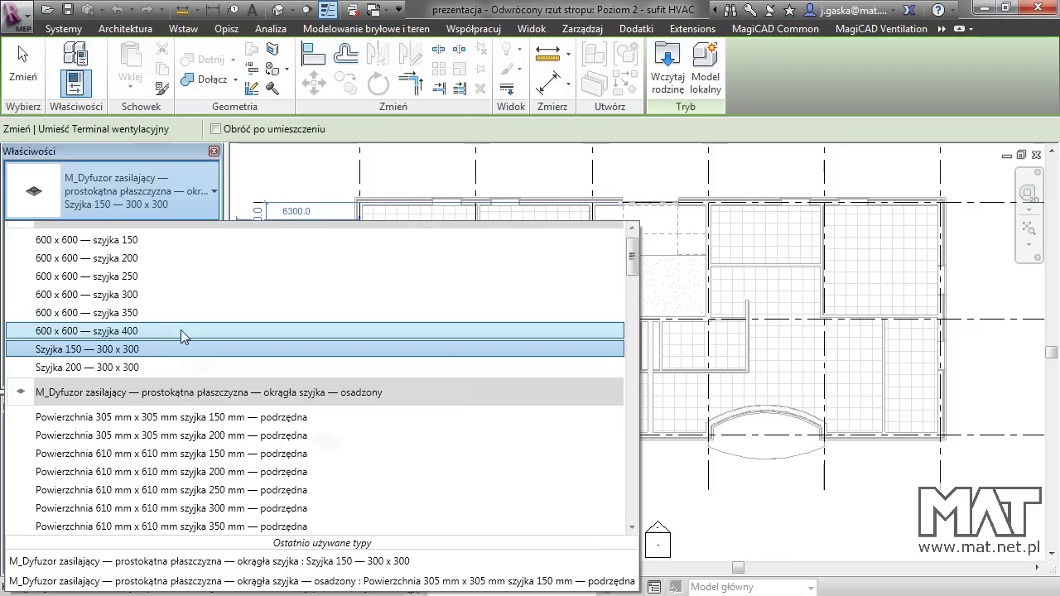
scroll(180, 329, "up", 1)
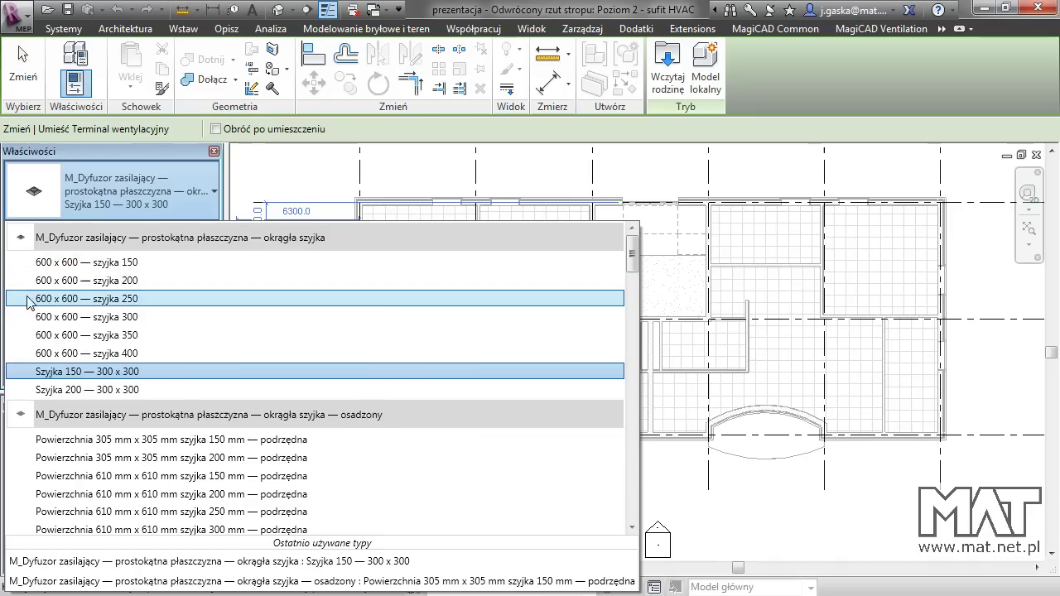
mouse_move(86, 275)
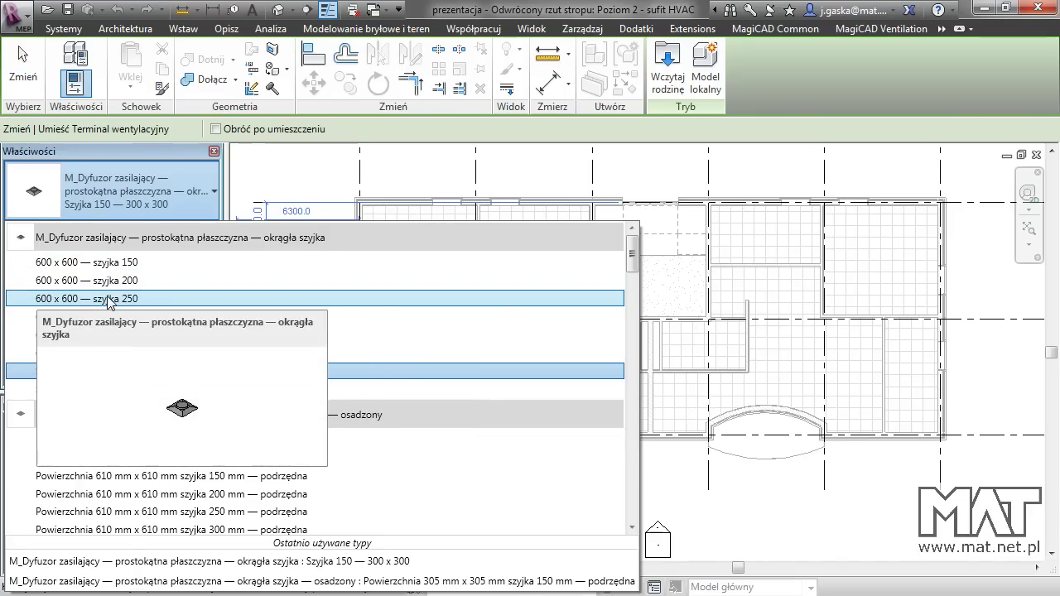
left_click(109, 298)
left_click(135, 290)
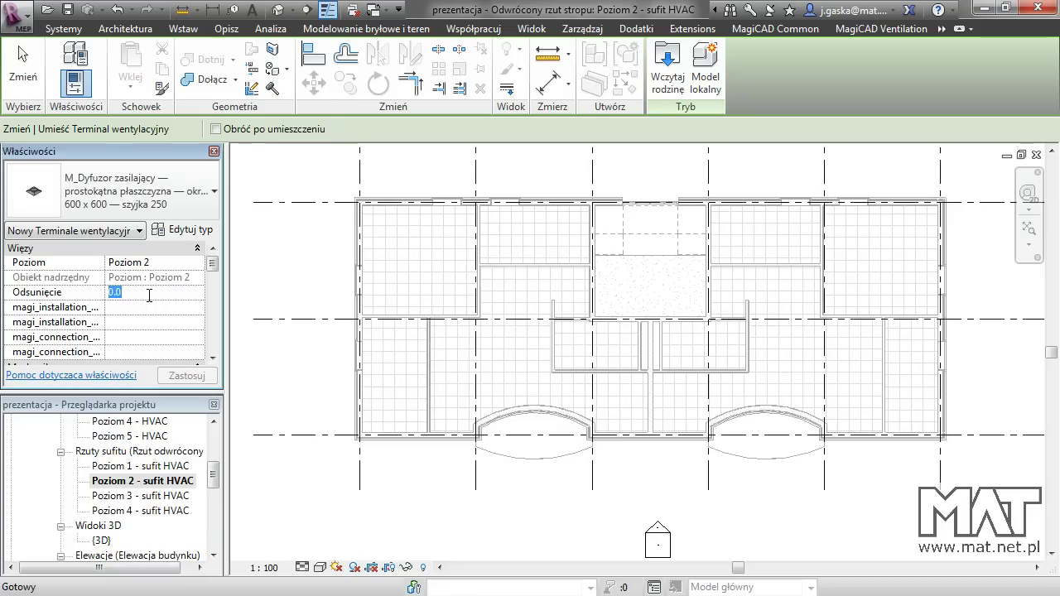
Step: Set the diffuser offset to 2500 and replace the 846 airflow with 200 m³/h
type("2500")
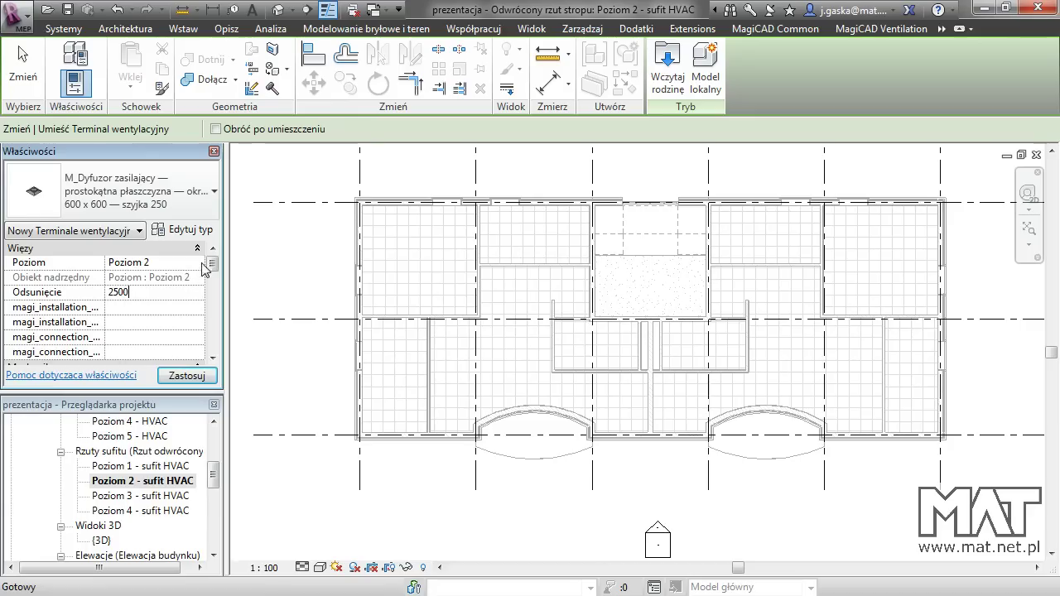
left_click_drag(213, 265, 212, 300)
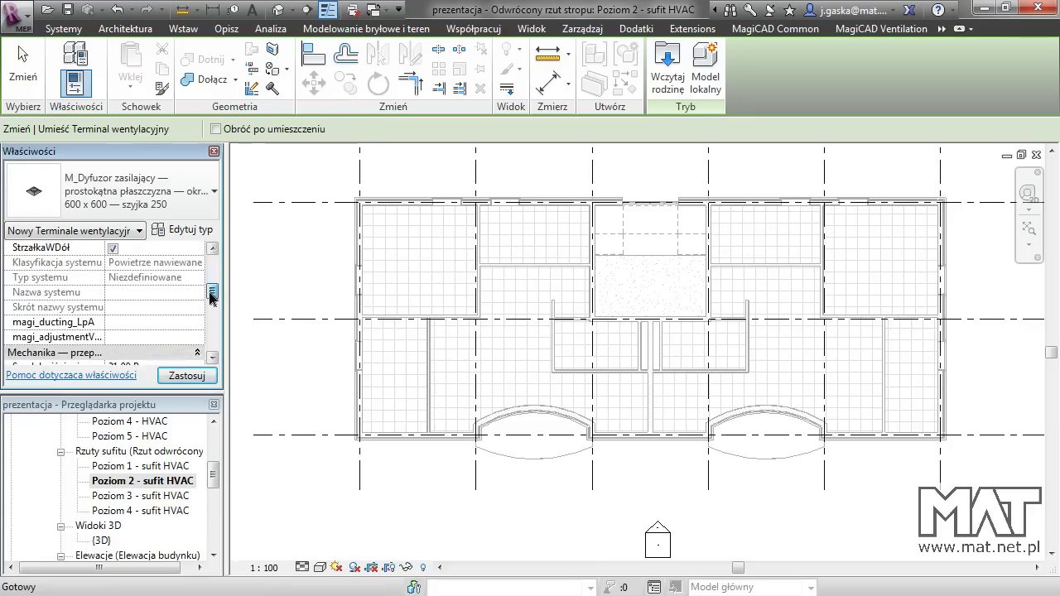
left_click(117, 311)
left_click_drag(123, 309, 97, 311)
mouse_move(99, 311)
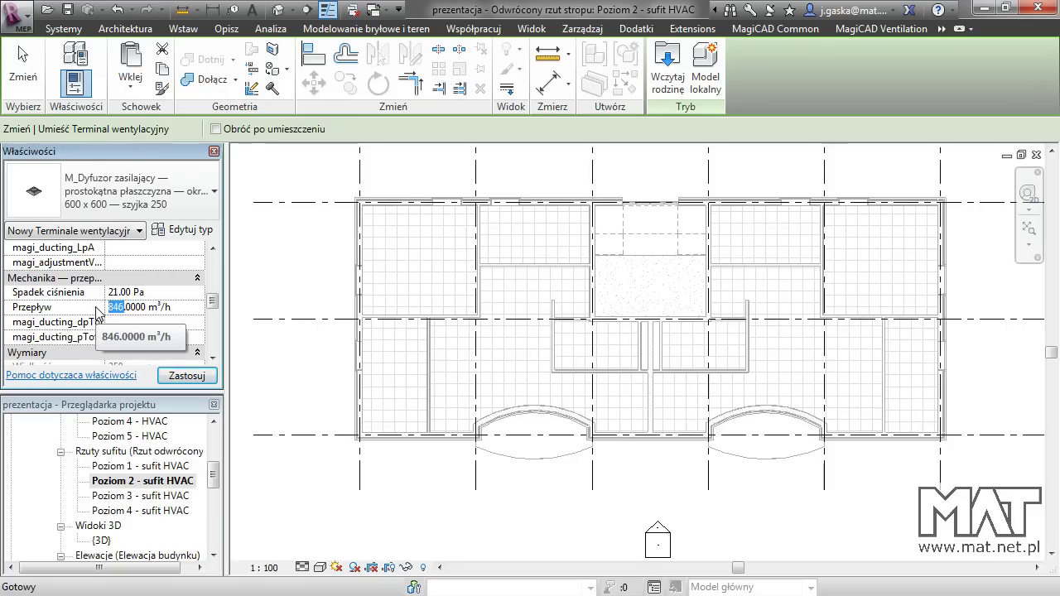
type("200")
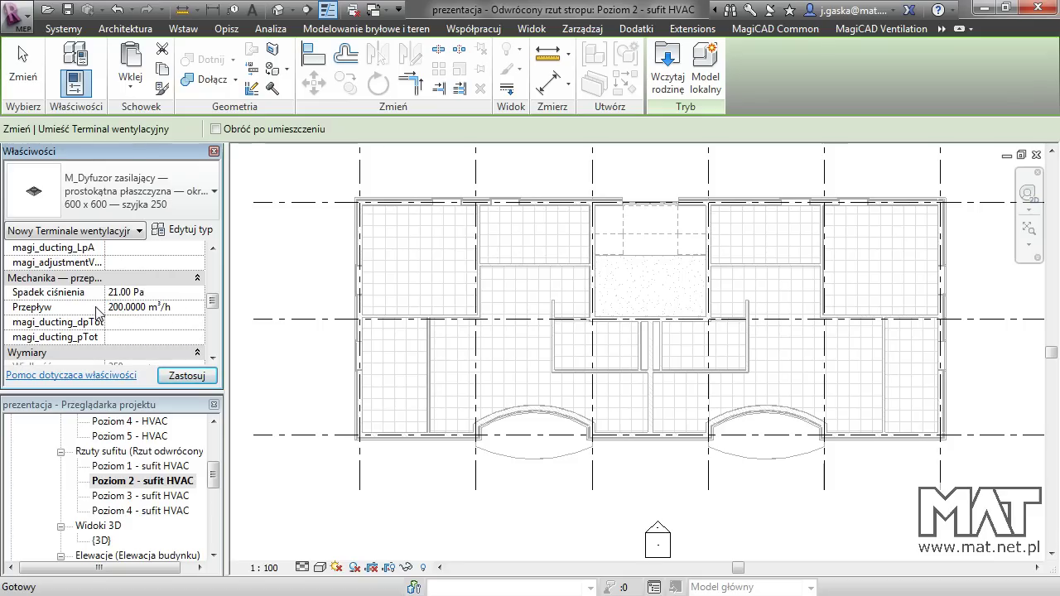
scroll(413, 248, "up", 2)
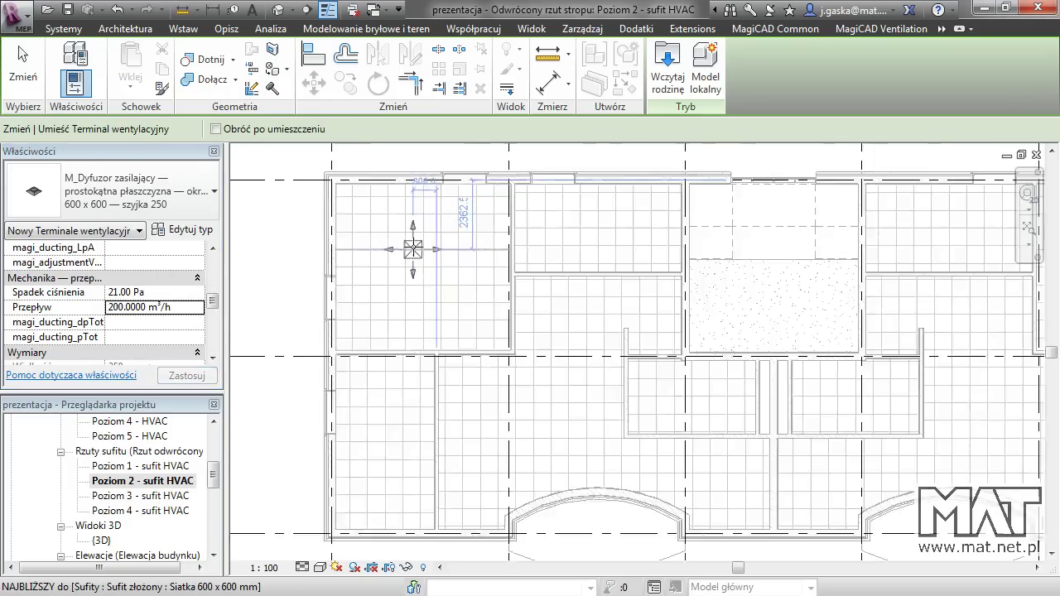
scroll(412, 248, "up", 1)
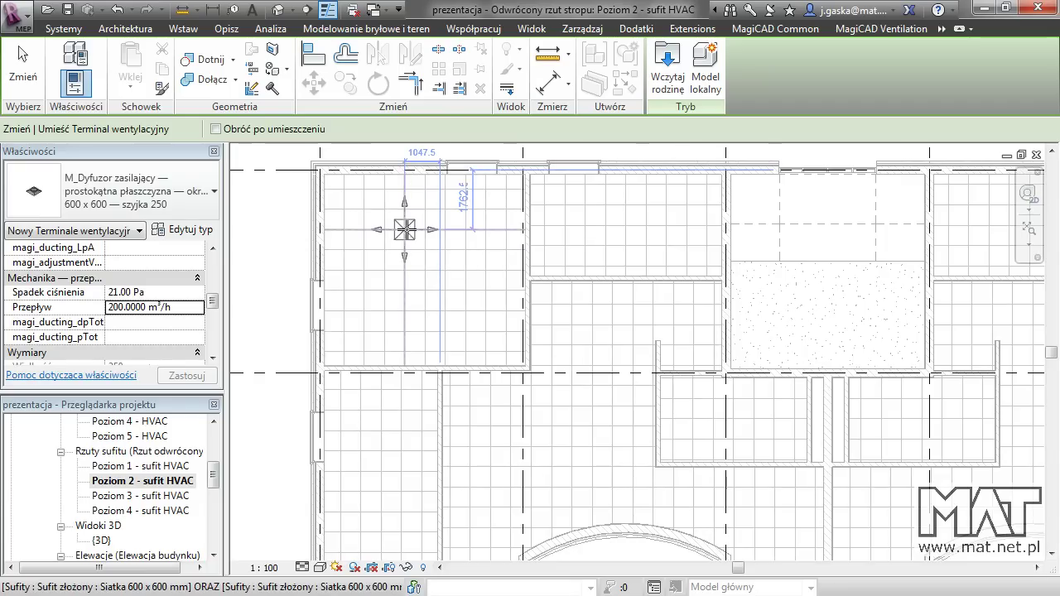
Step: Place four diffusers in the upper-left, neighbouring upper, lower-left and adjacent lower rooms
left_click(404, 230)
left_click(605, 225)
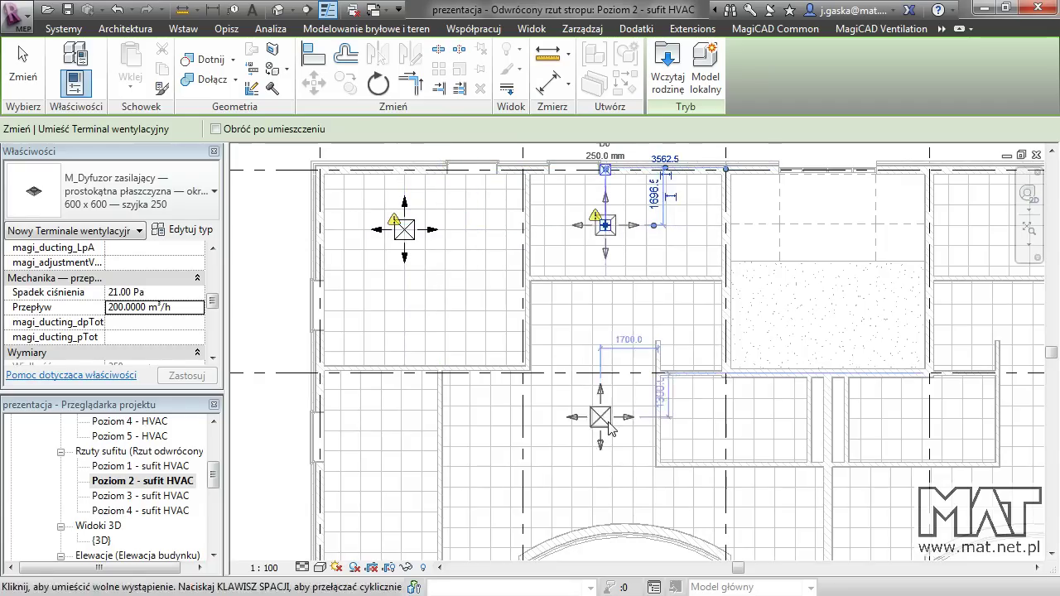
middle_click_drag(609, 426, 608, 335)
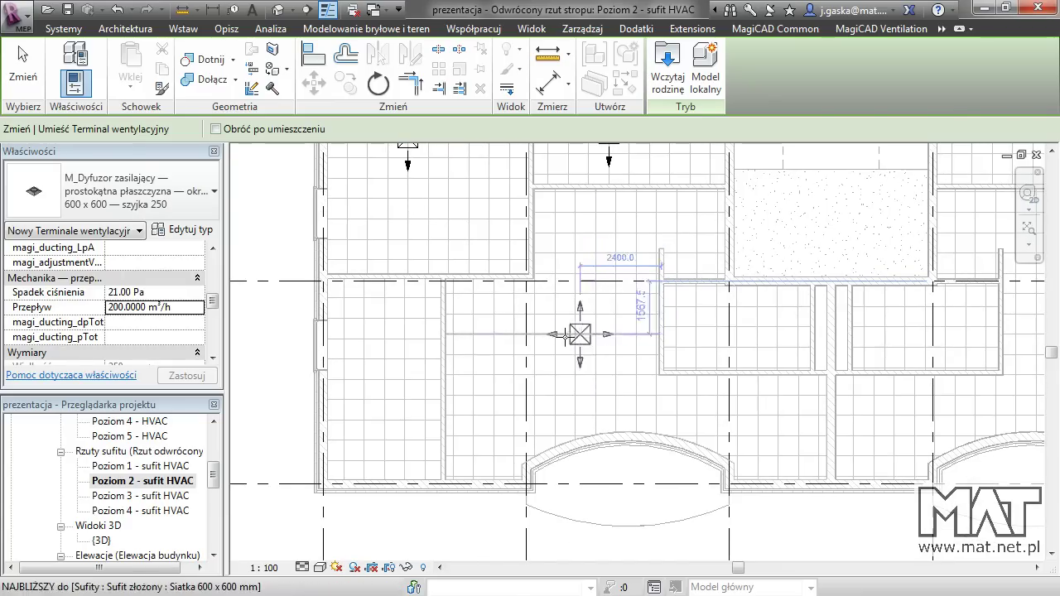
left_click(384, 337)
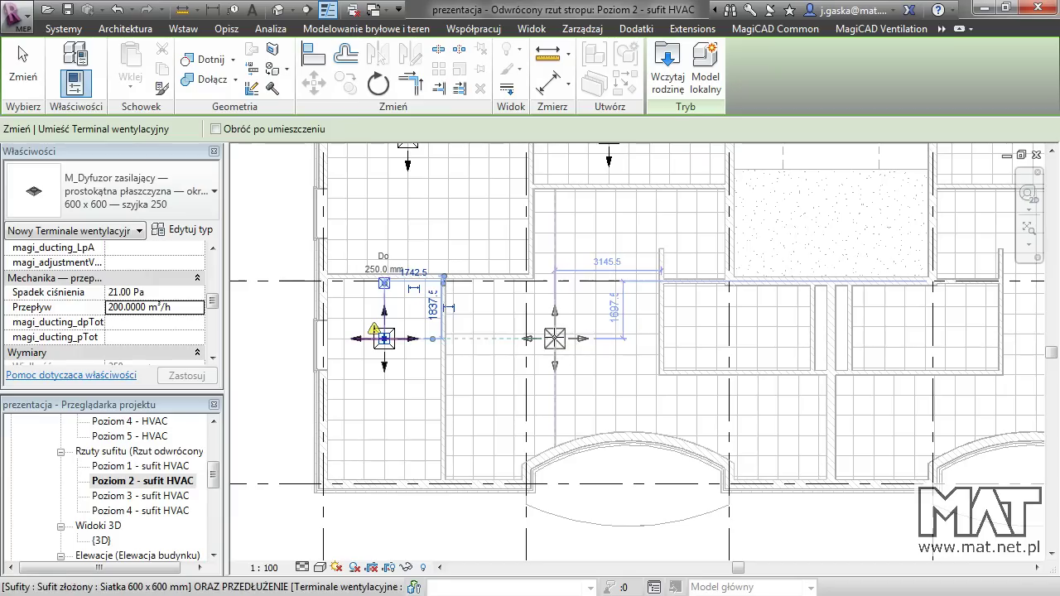
left_click(555, 335)
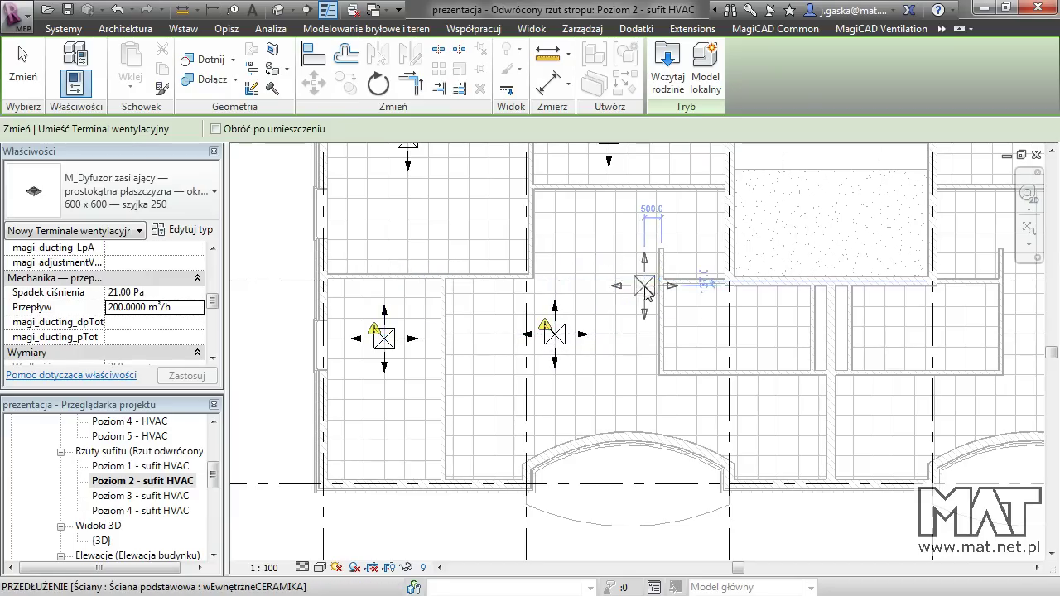
key("Escape")
left_click(408, 153)
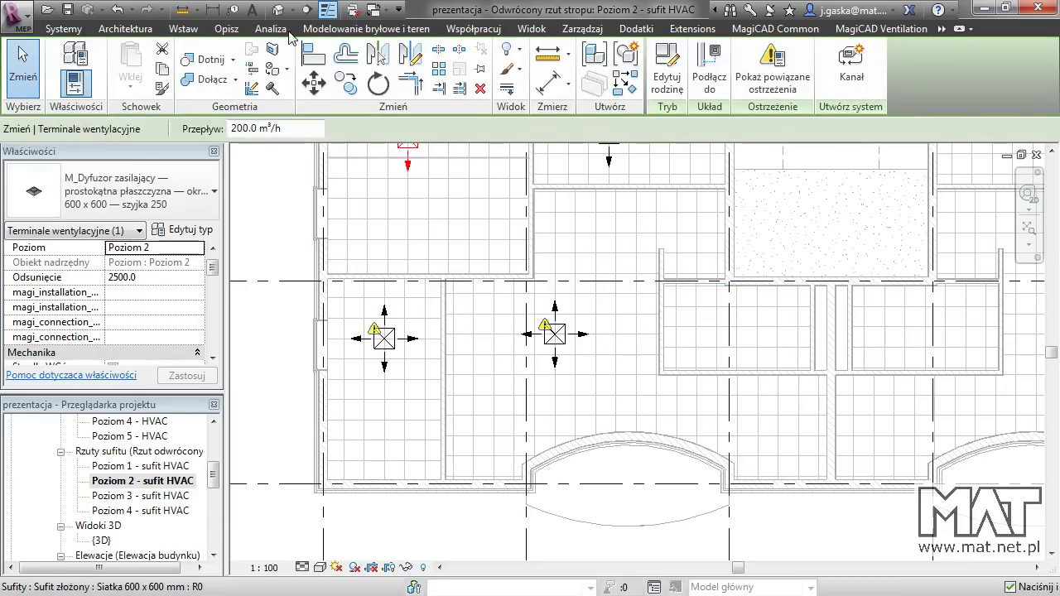
left_click(313, 53)
Step: Align the upper-left and upper-right diffusers to the horizontal and vertical ceiling grid lines
middle_click_drag(476, 188, 478, 246)
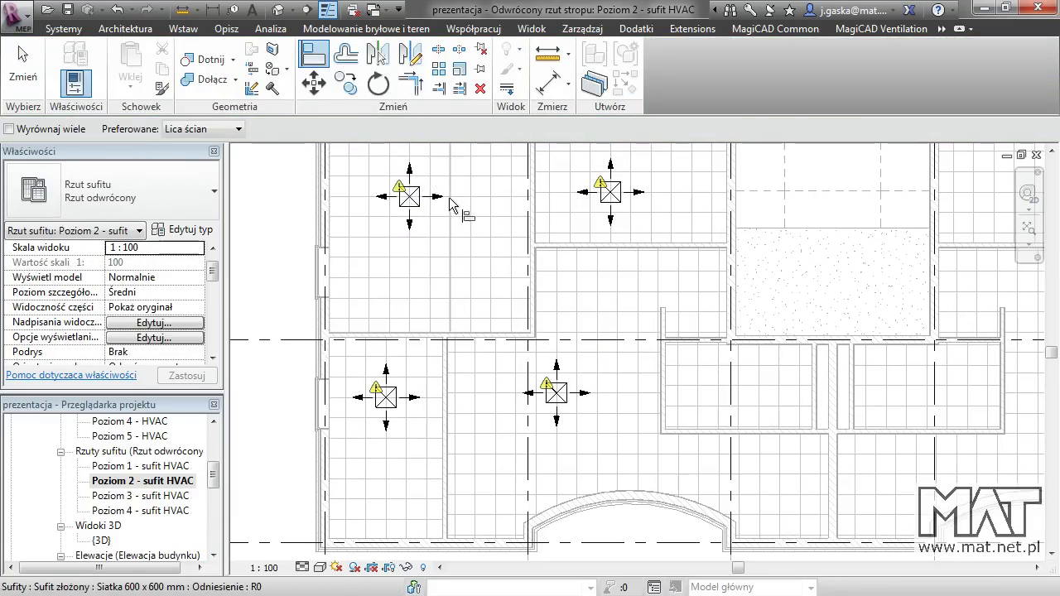
left_click(454, 176)
left_click(421, 187)
left_click(420, 217)
left_click(409, 207)
left_click(638, 178)
left_click(620, 189)
left_click(637, 172)
left_click(621, 182)
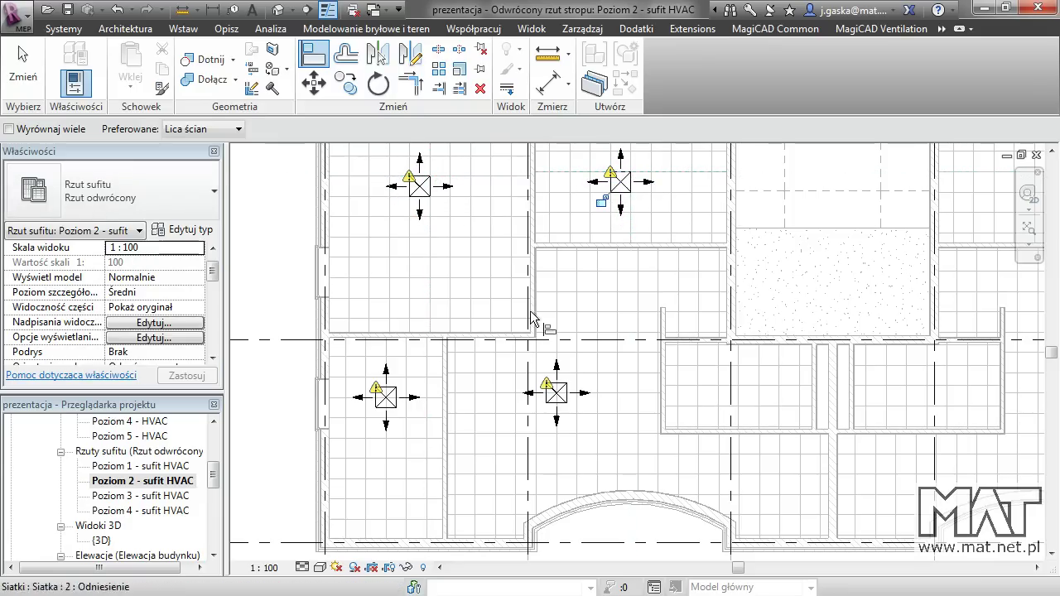
Step: Align the lower-left and lower-right diffusers to the ceiling grid, then zoom out to the whole plan
left_click(423, 386)
left_click(389, 397)
left_click(405, 413)
left_click(395, 395)
left_click(577, 356)
left_click(556, 385)
key("Escape")
key("Escape")
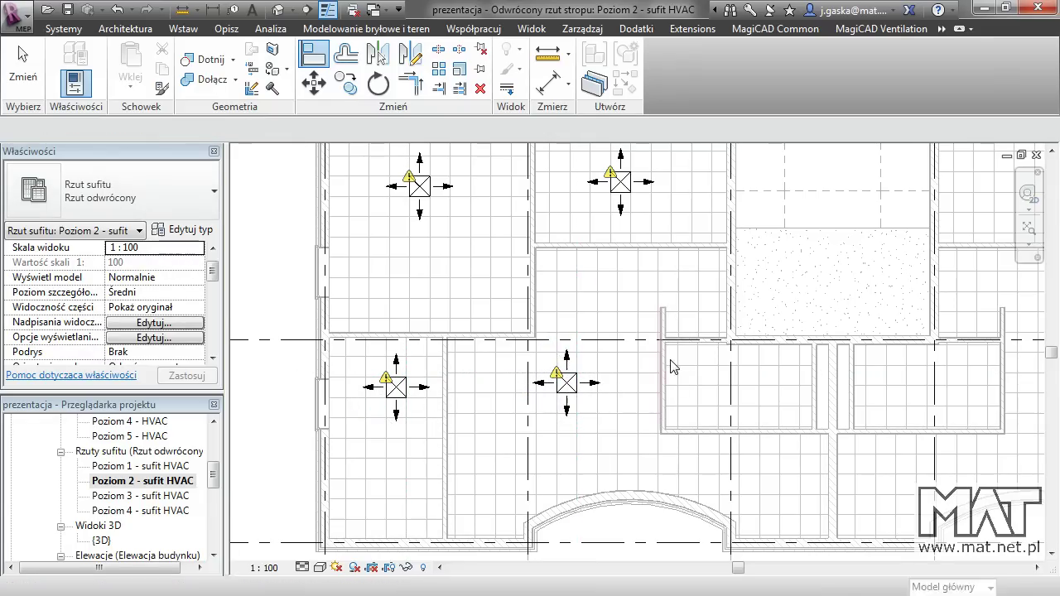
scroll(659, 364, "down", 2)
middle_click_drag(660, 364, 615, 346)
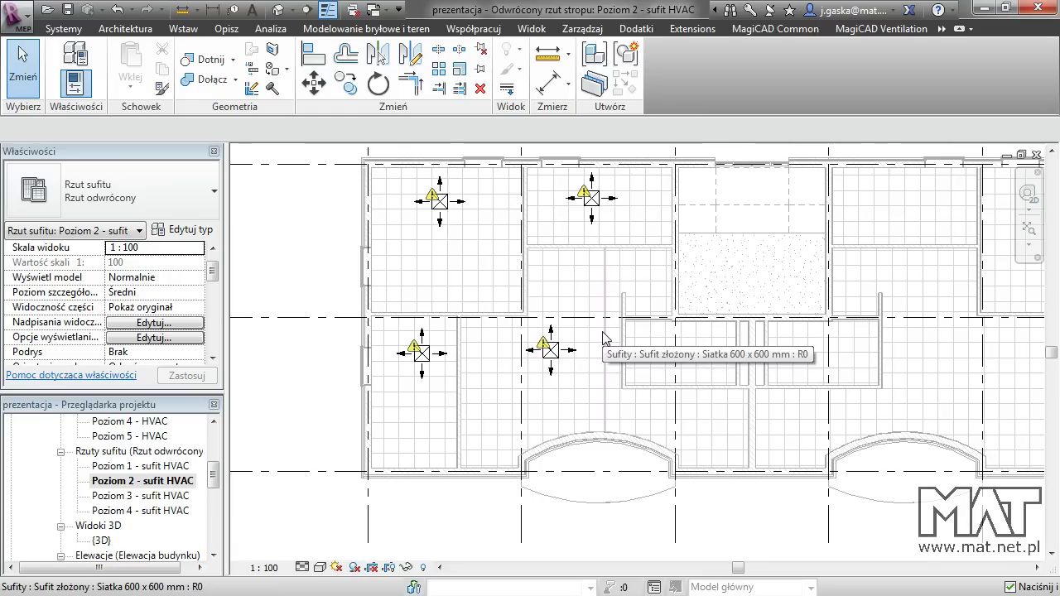
middle_click_drag(601, 284, 587, 296)
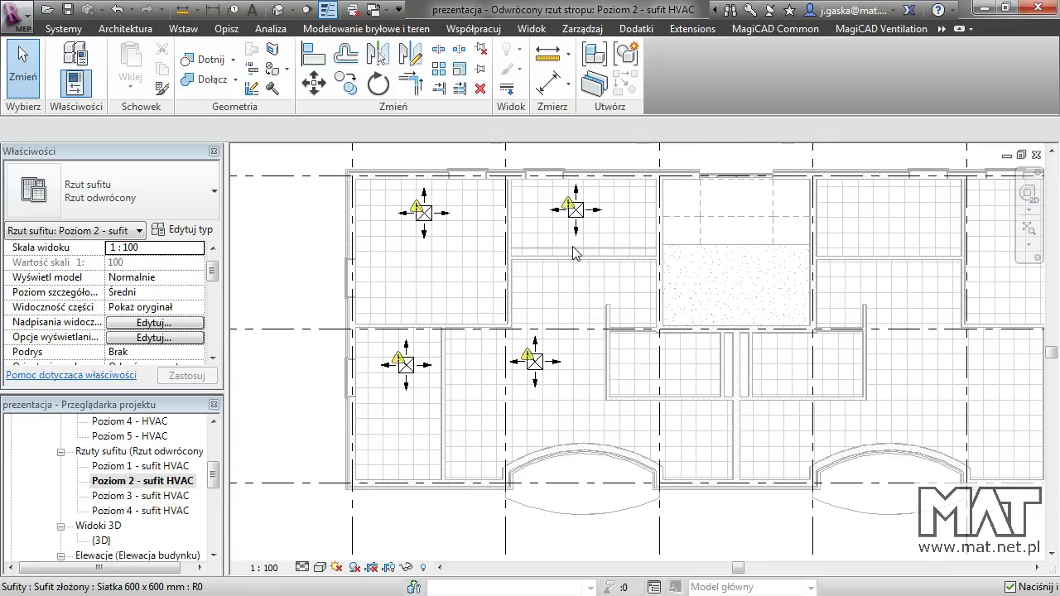
scroll(576, 252, "down", 1)
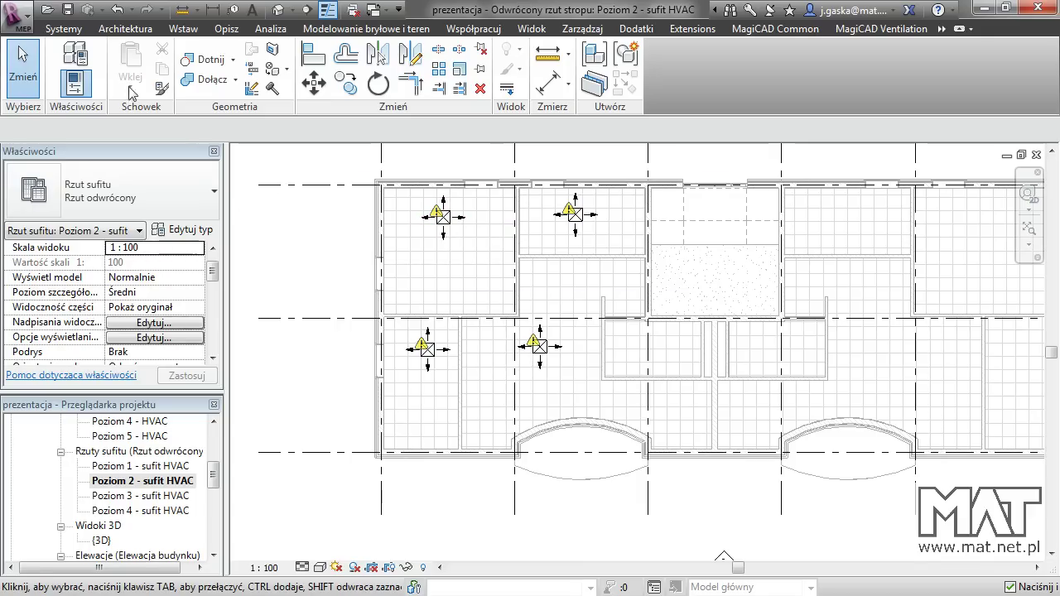
Step: Start placing Powierzchnia 610 mm x 610 mm szyjka 250 mm diffusers hosted on the ceiling face
left_click(66, 29)
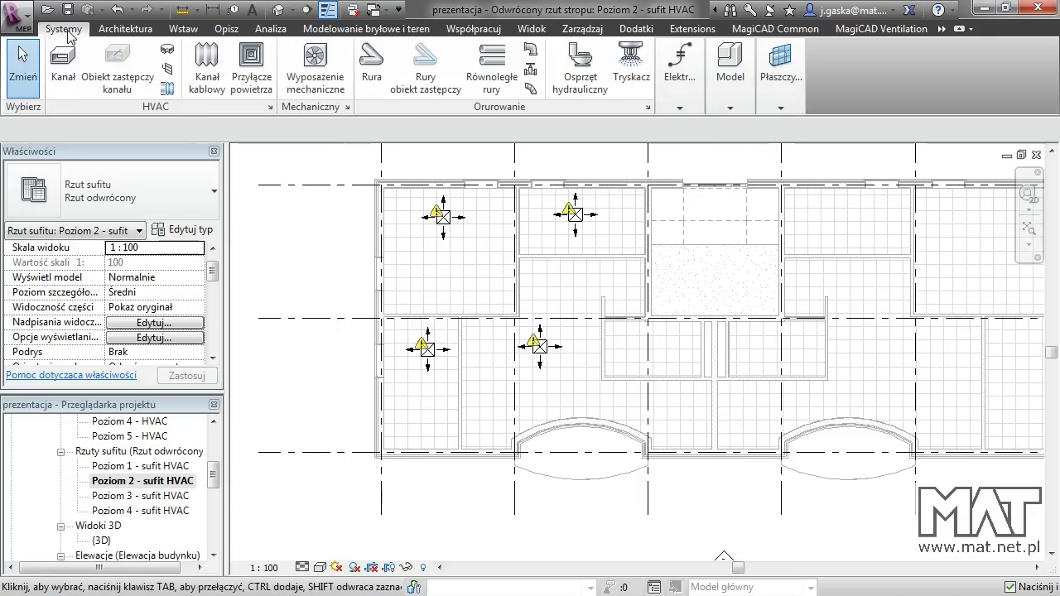
left_click(261, 76)
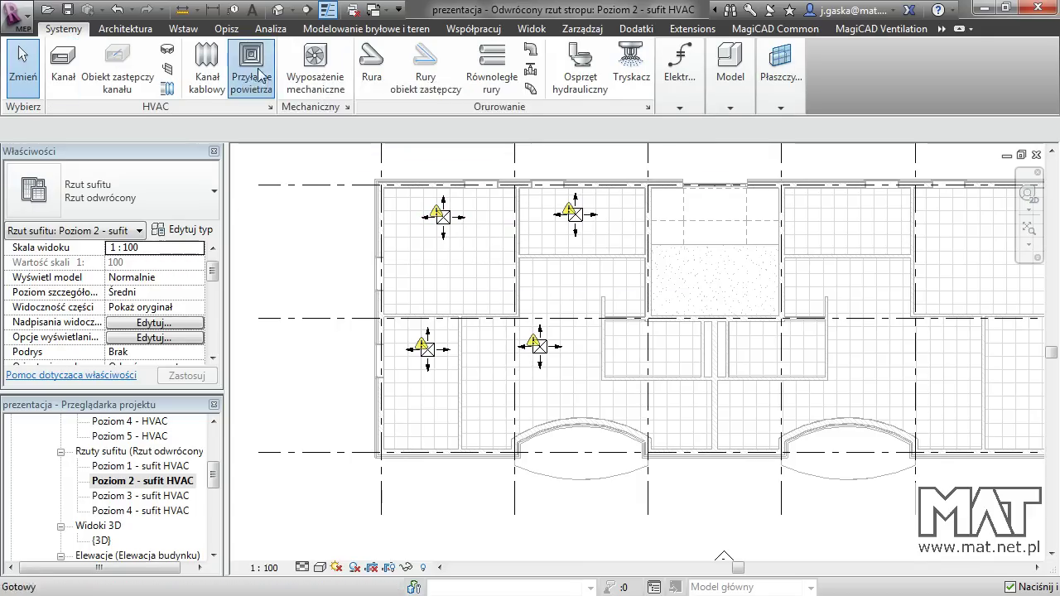
left_click(116, 190)
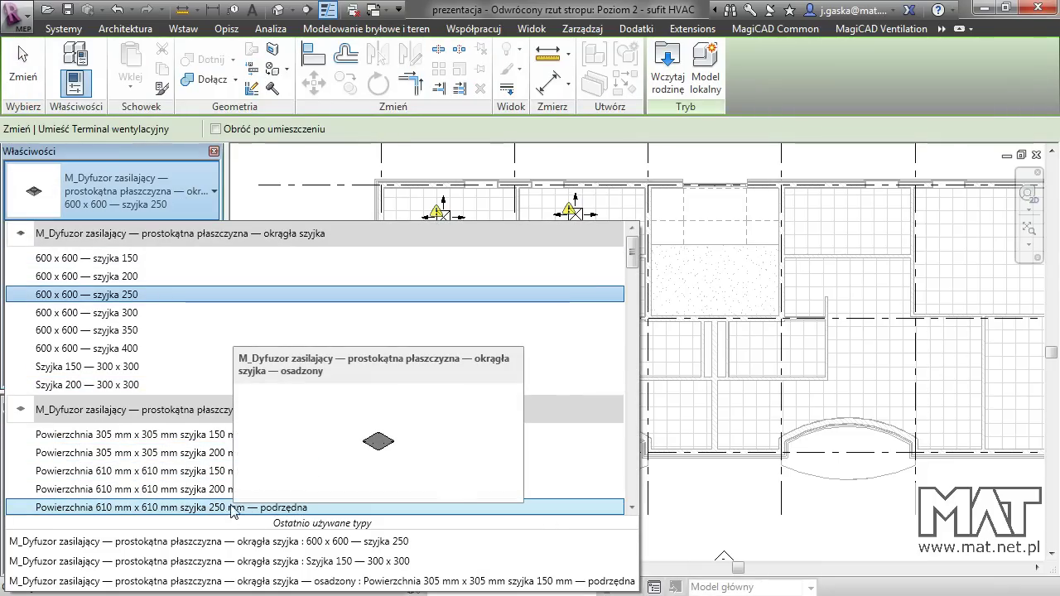
left_click(182, 507)
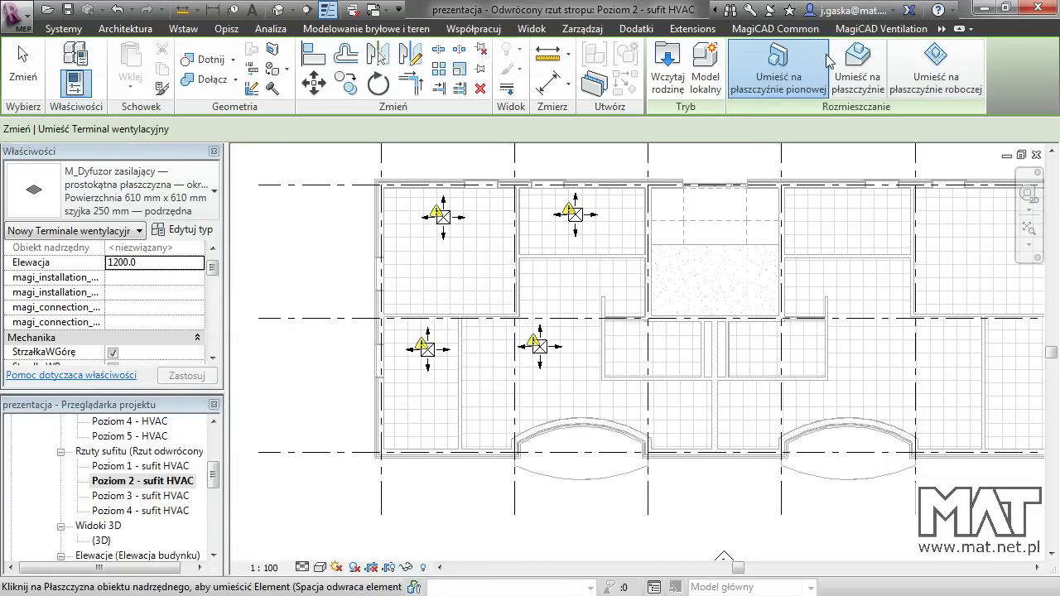
left_click(828, 62)
Step: Place diffusers in the upper-right room and two lower-right rooms' ceilings
middle_click_drag(867, 231, 760, 231)
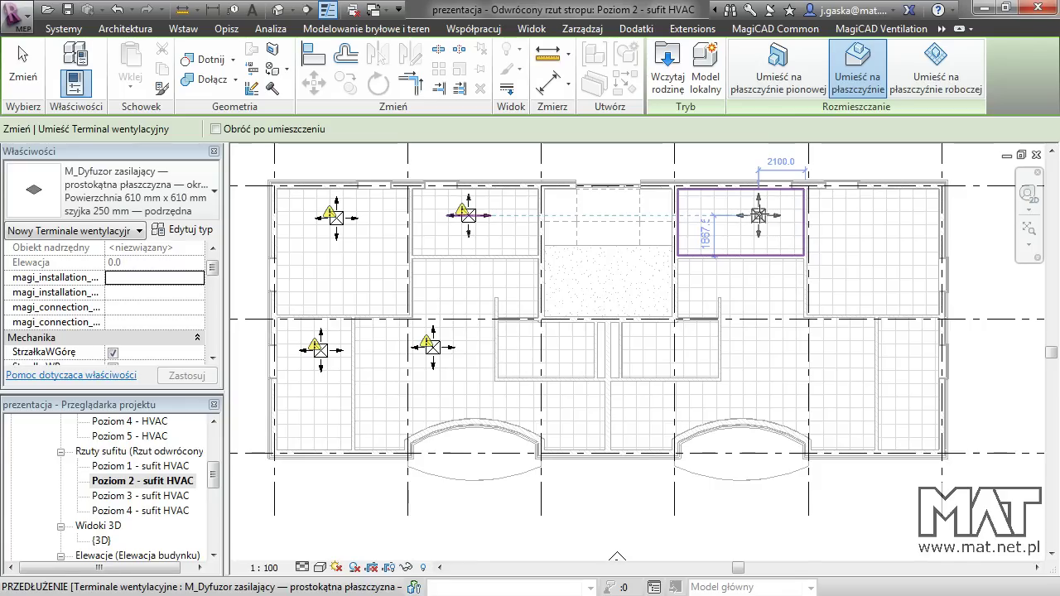
scroll(758, 215, "up", 1)
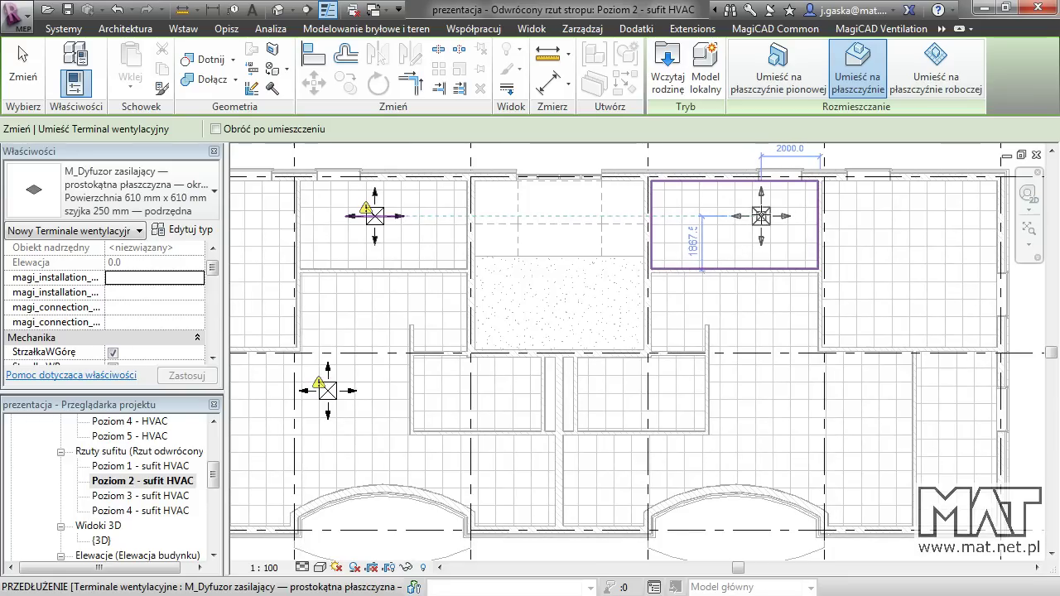
left_click(762, 216)
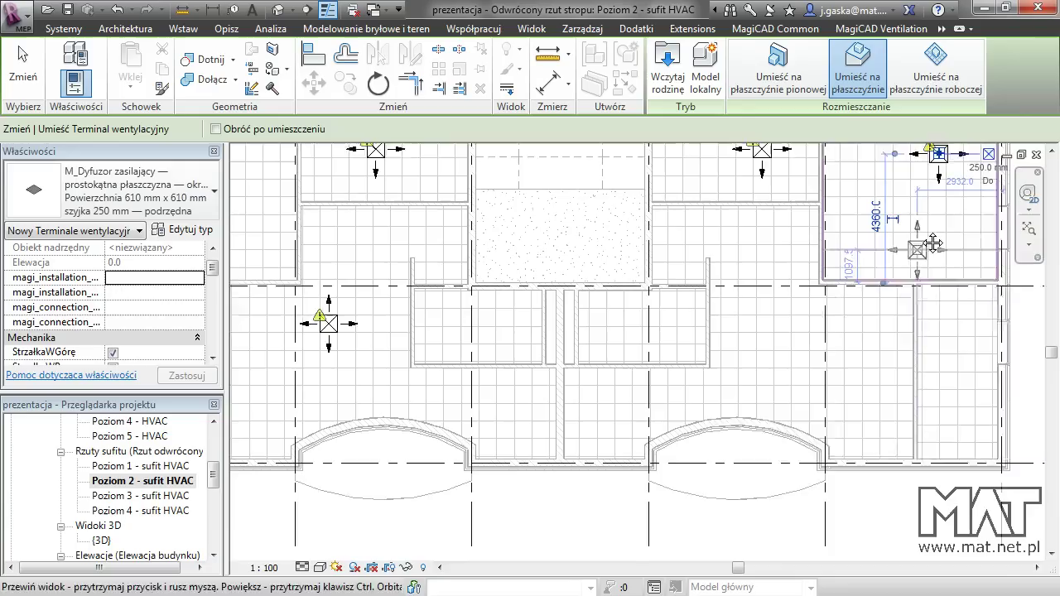
scroll(944, 249, "down", 5)
left_click(961, 306)
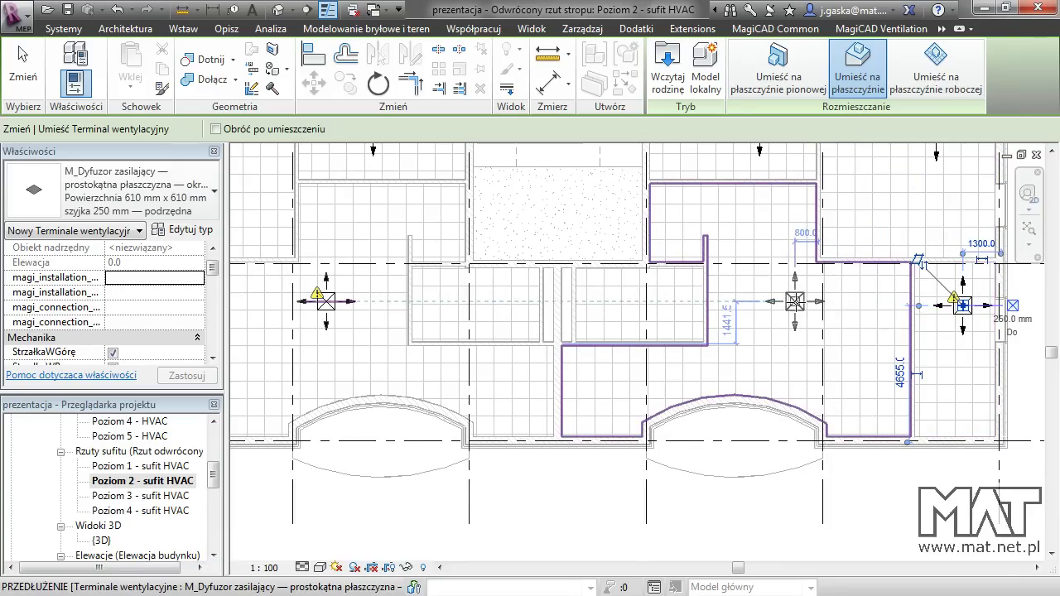
left_click(798, 301)
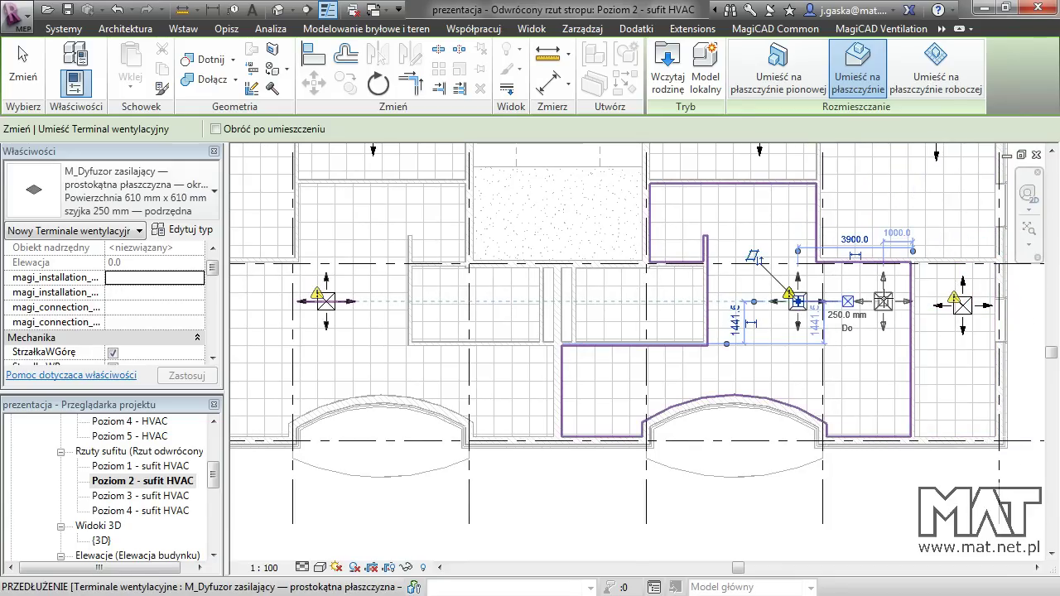
key("Escape")
key("Escape")
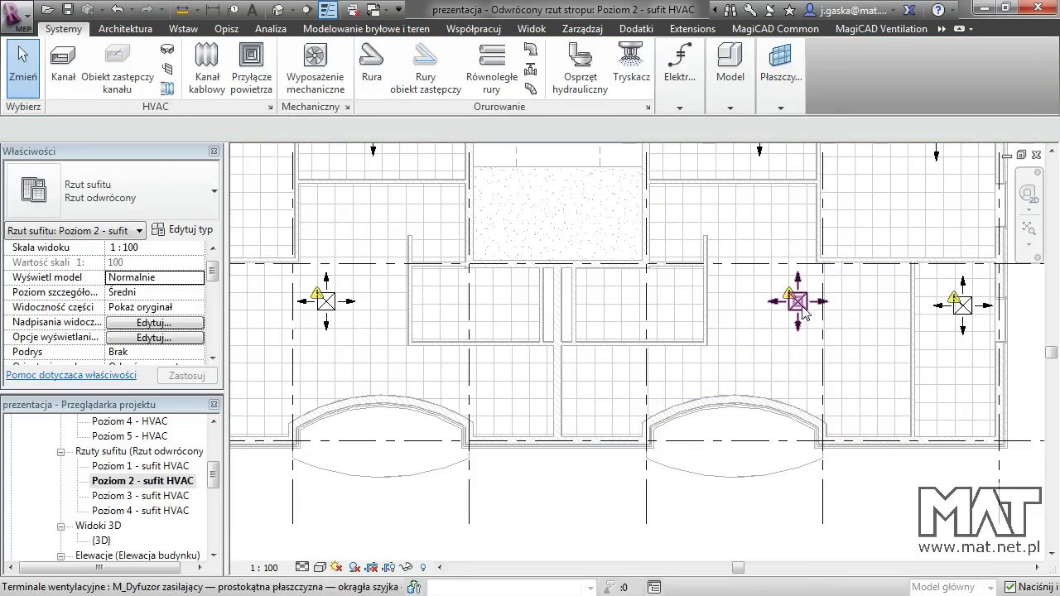
Step: Reselect the newly placed diffusers and change their airflow from 849.6 to 150 m³/h
left_click(799, 300)
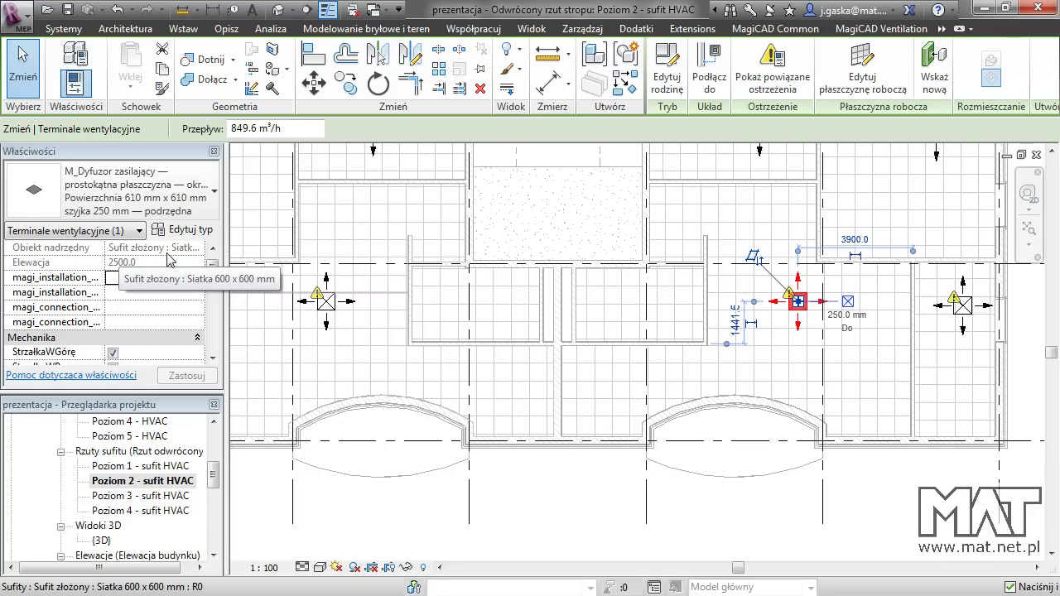
right_click(798, 310)
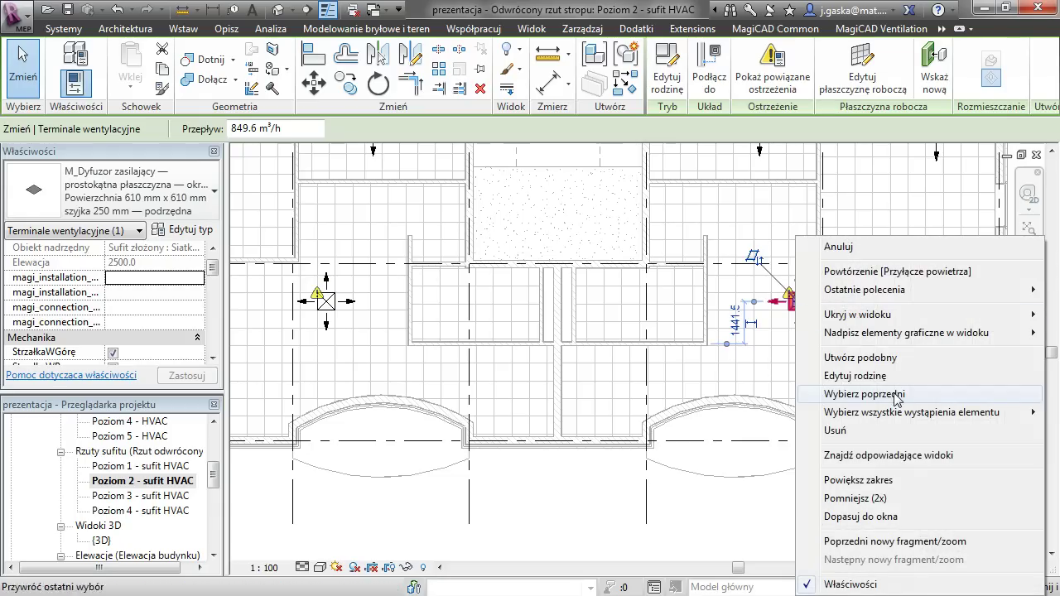
mouse_move(910, 413)
left_click(708, 412)
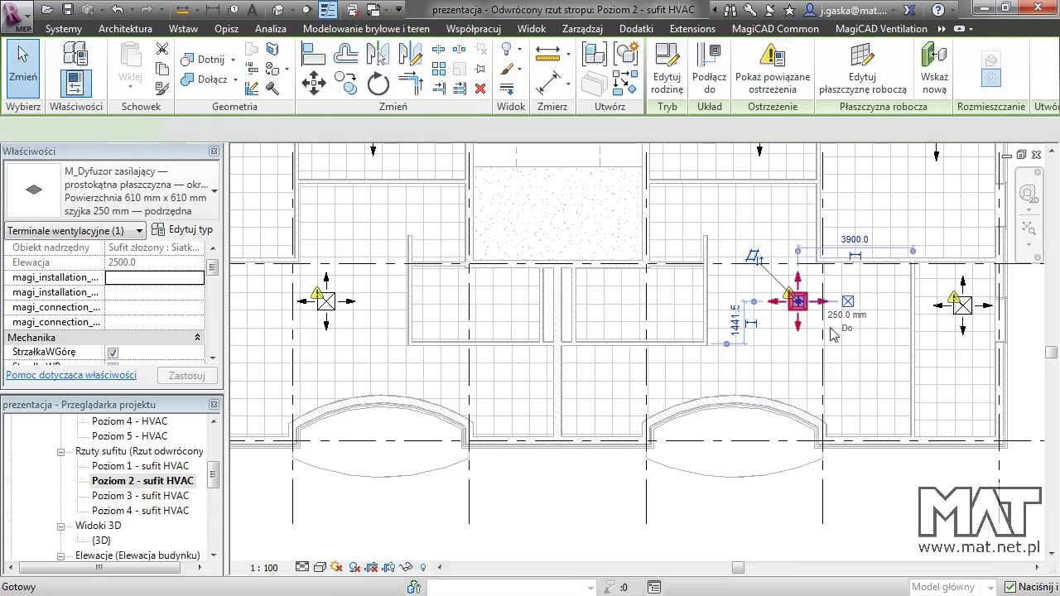
double_click(257, 128)
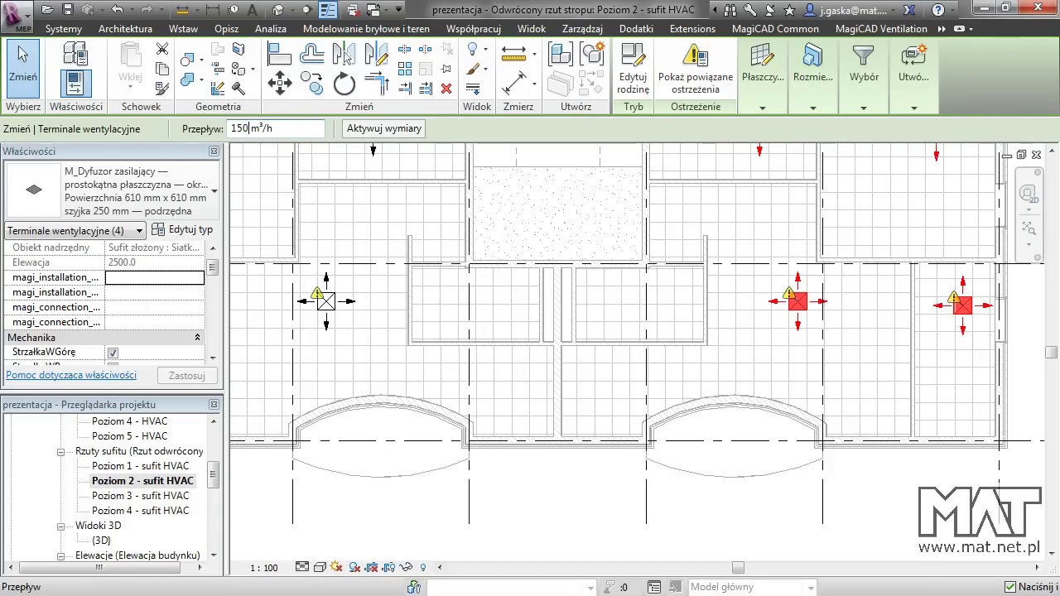
key("Return")
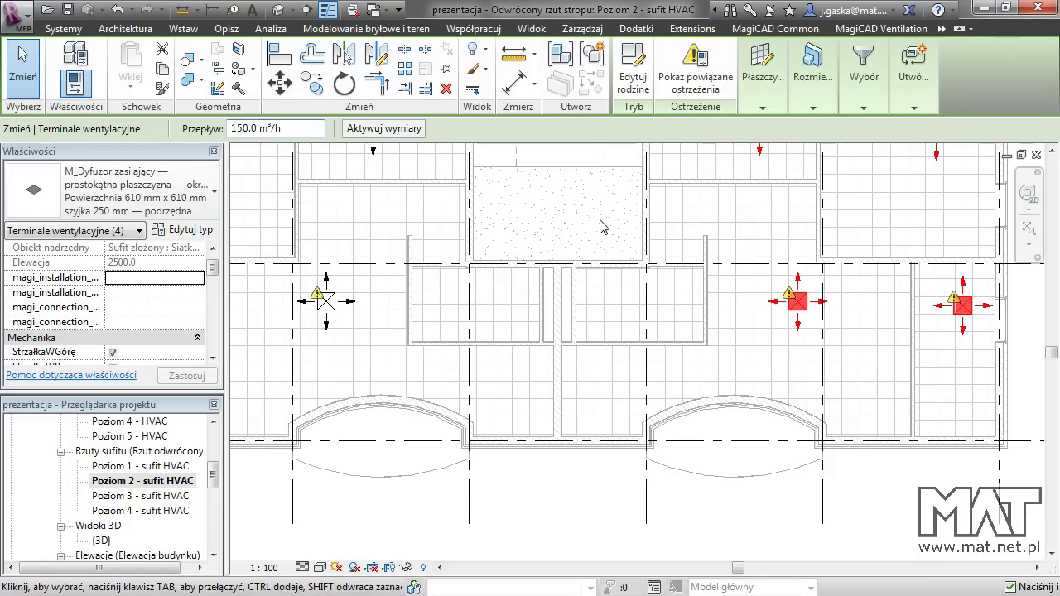
middle_click_drag(733, 246, 712, 303)
Step: Draw a section line across the upper rooms and extend its depth to grid line 1
left_click(870, 267)
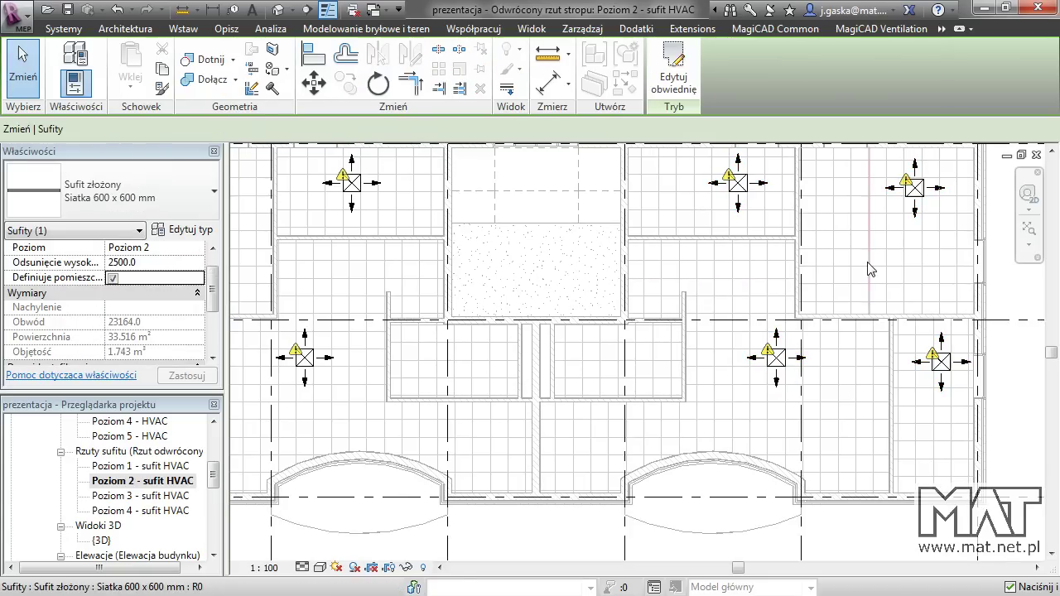
scroll(681, 267, "down", 1)
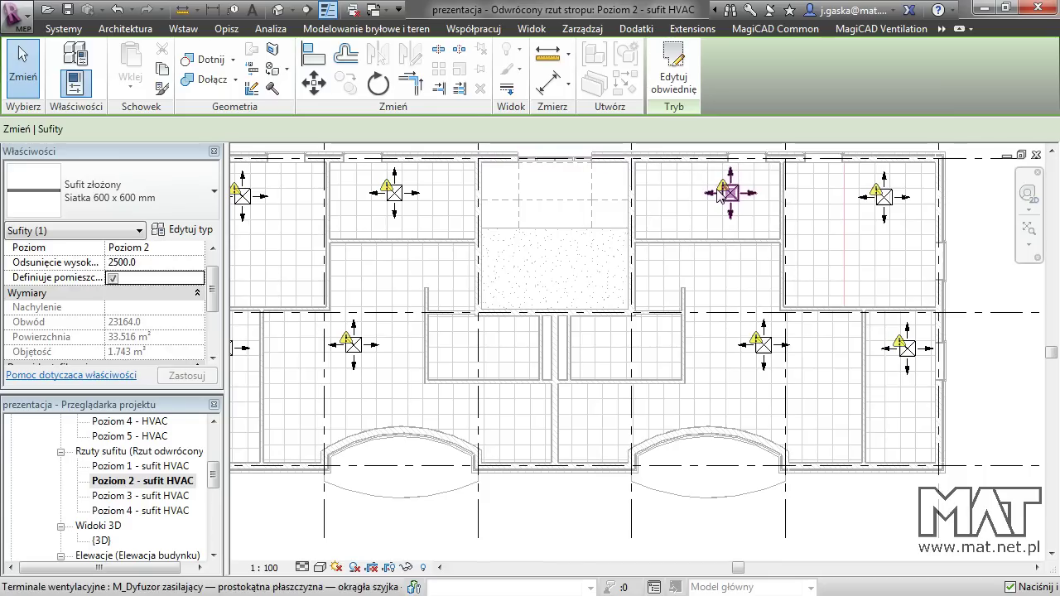
mouse_move(723, 186)
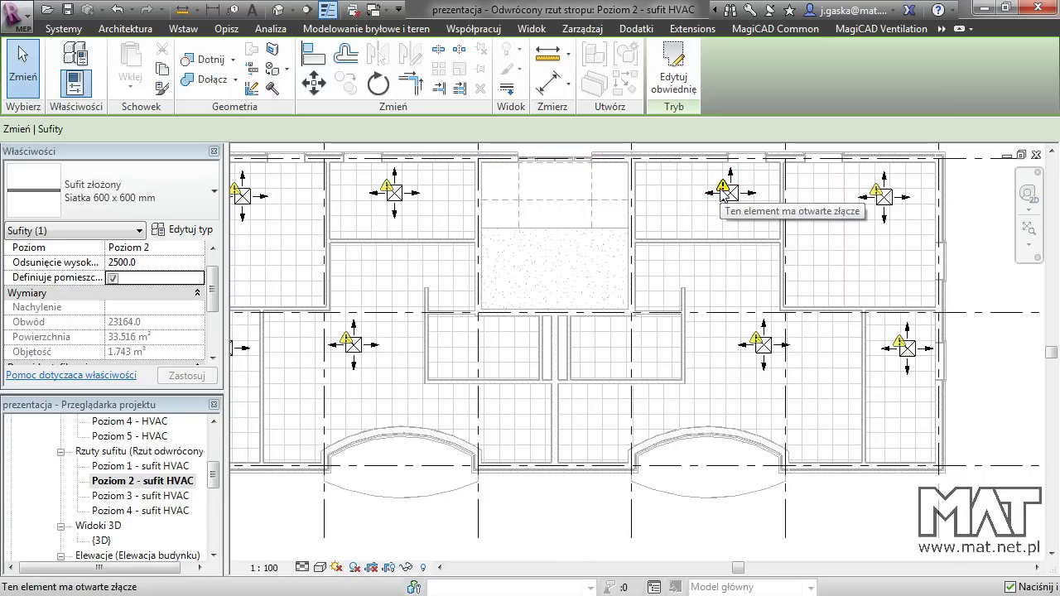
scroll(720, 195, "down", 3)
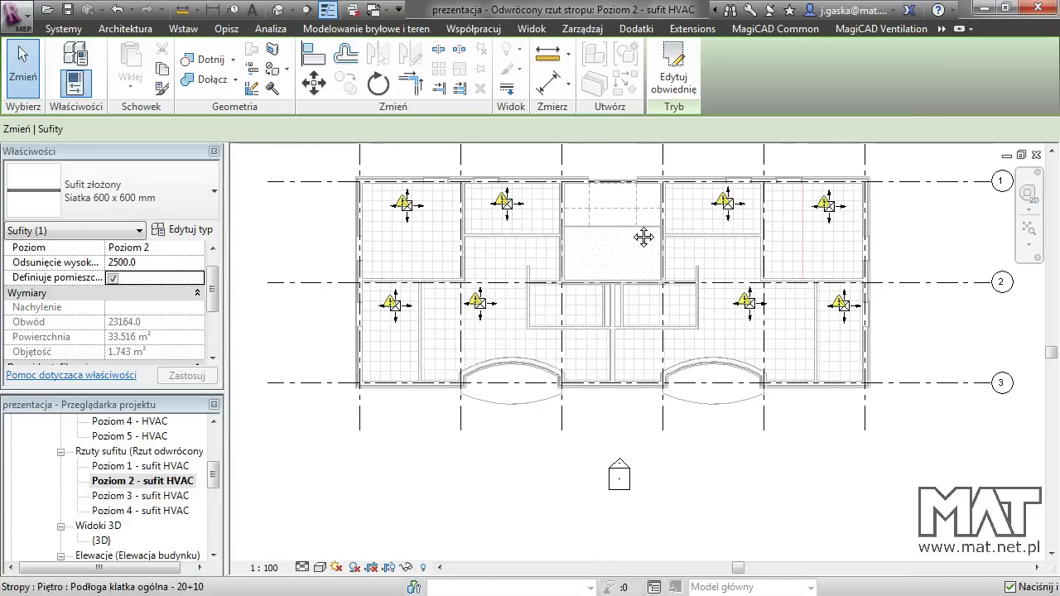
left_click(306, 10)
left_click(306, 220)
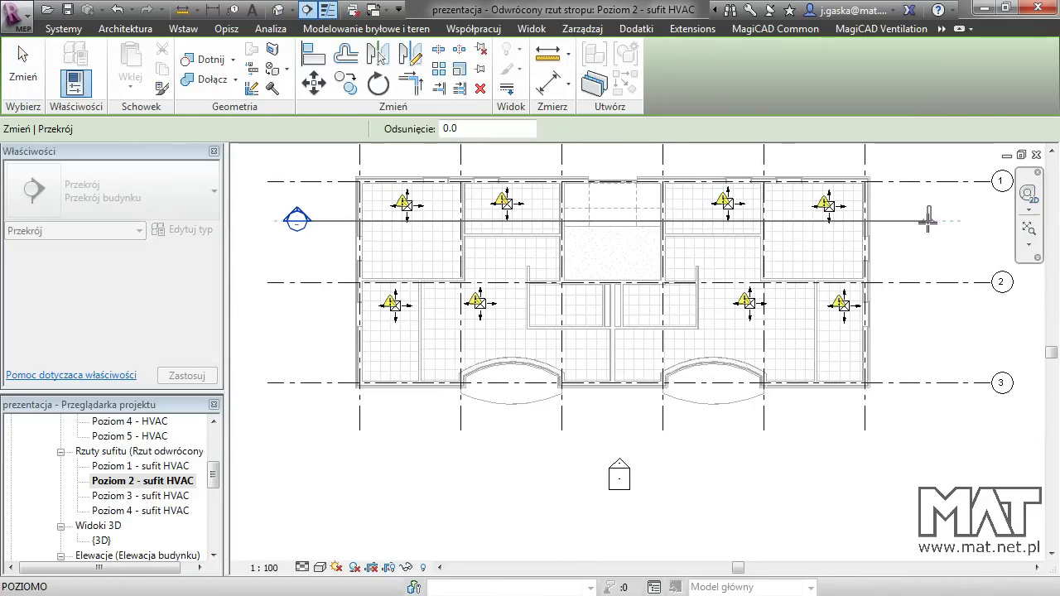
left_click(927, 220)
scroll(911, 223, "down", 2)
middle_click_drag(910, 223, 738, 254)
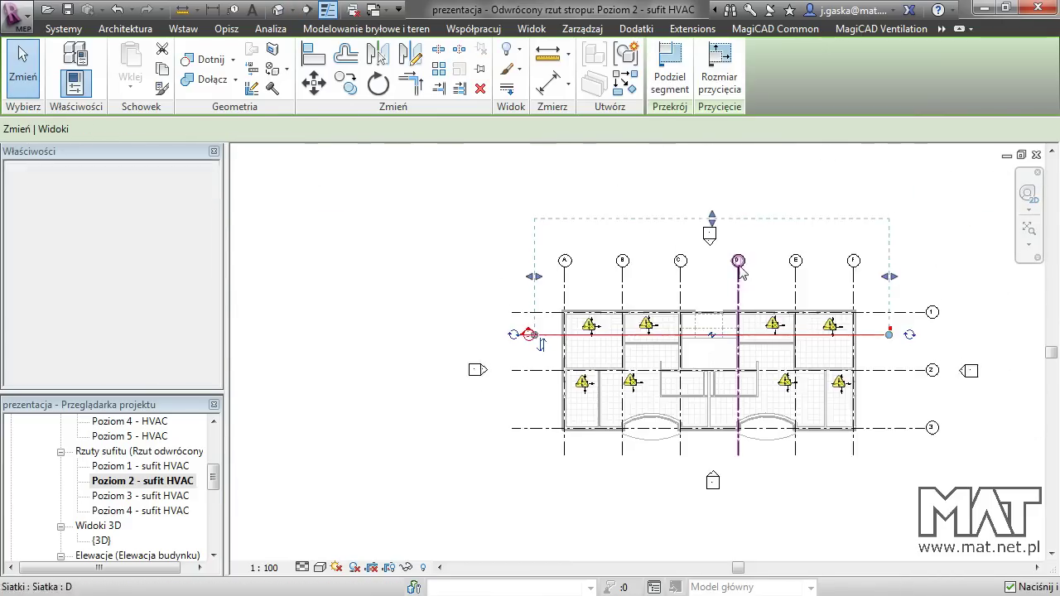
left_click_drag(711, 220, 711, 307)
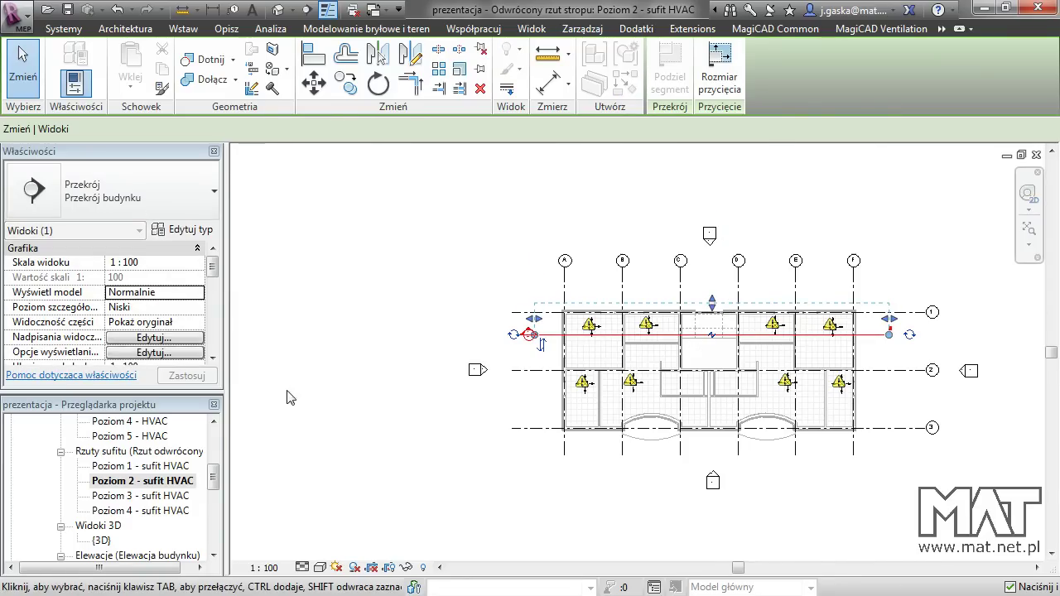
left_click(423, 337)
Step: Open the Przekrój 2 section view and zoom in on the ceiling diffuser
double_click(529, 335)
middle_click_drag(514, 452, 516, 402)
scroll(574, 417, "up", 3)
scroll(485, 355, "up", 3)
scroll(516, 343, "up", 3)
Step: Set the first ceiling's height offset to 2600 and check its diffuser moves along
scroll(584, 325, "up", 2)
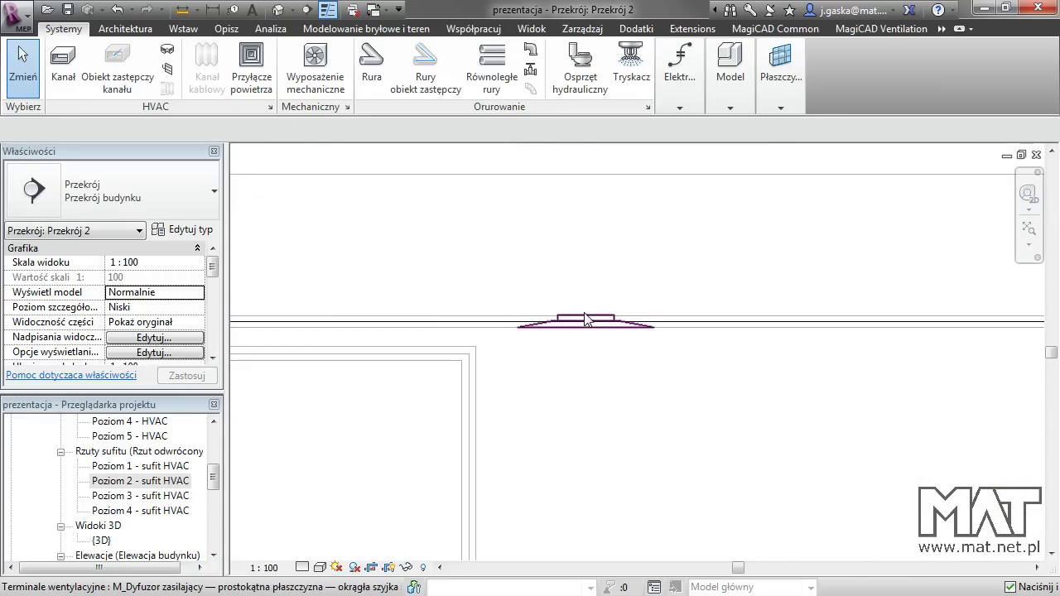
left_click(669, 320)
scroll(701, 367, "down", 1)
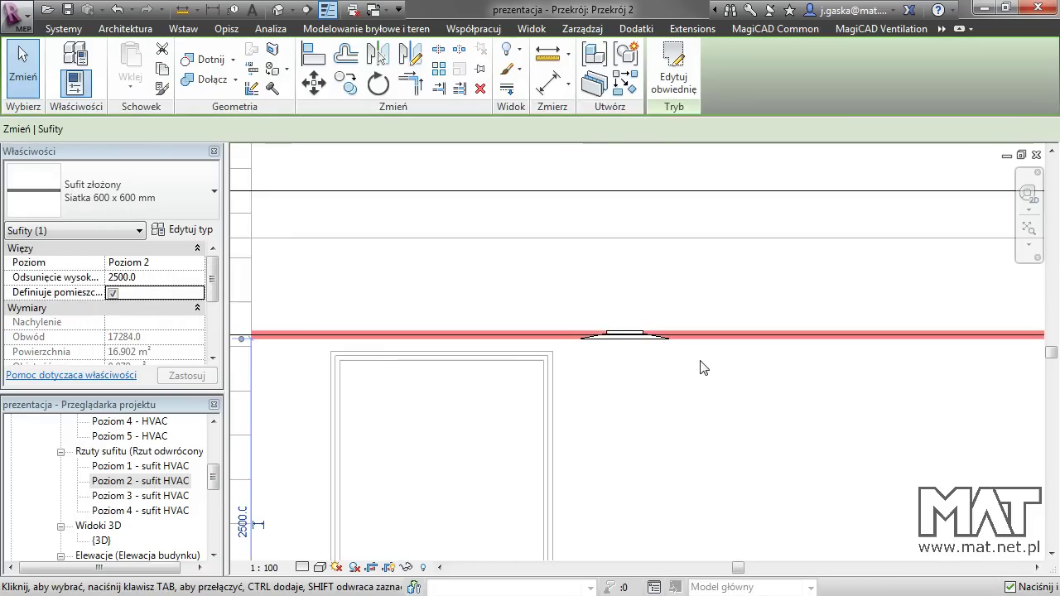
scroll(700, 366, "down", 1)
left_click(122, 276)
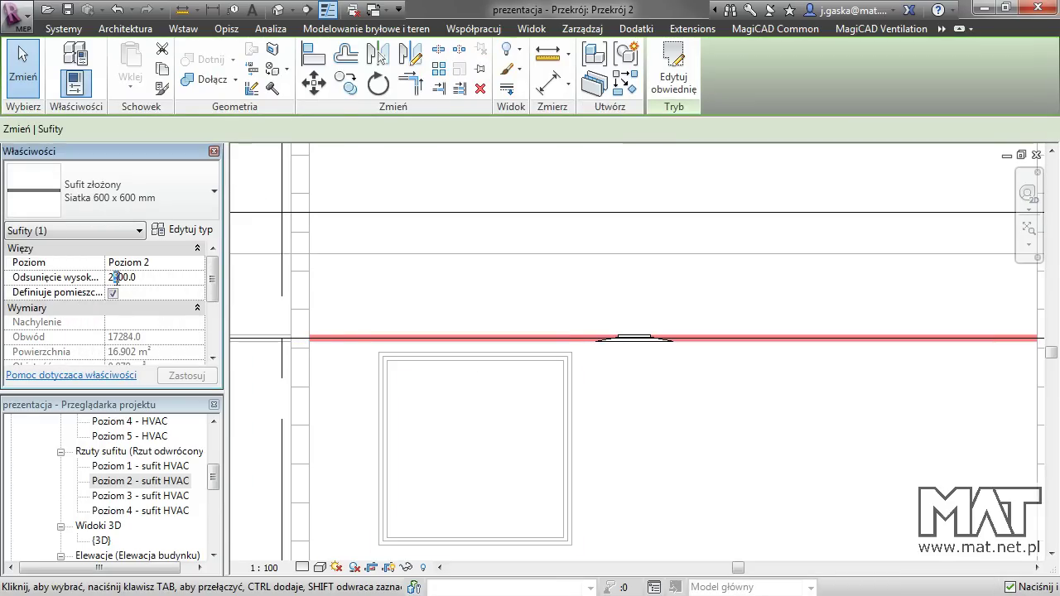
left_click(634, 335)
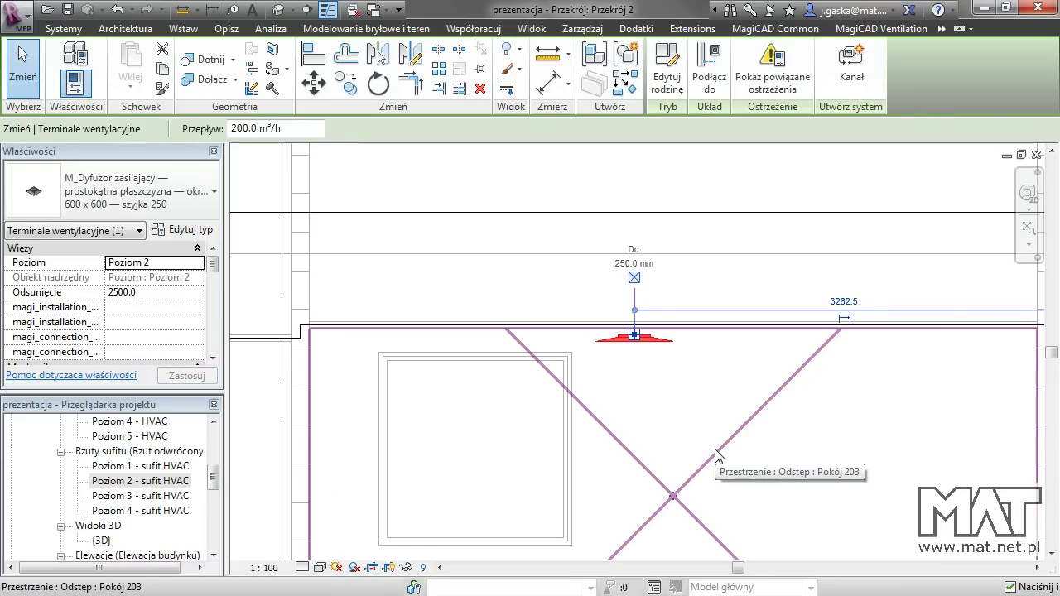
left_click(772, 290)
scroll(878, 314, "down", 5)
scroll(877, 314, "up", 2)
scroll(934, 315, "up", 2)
scroll(944, 314, "up", 2)
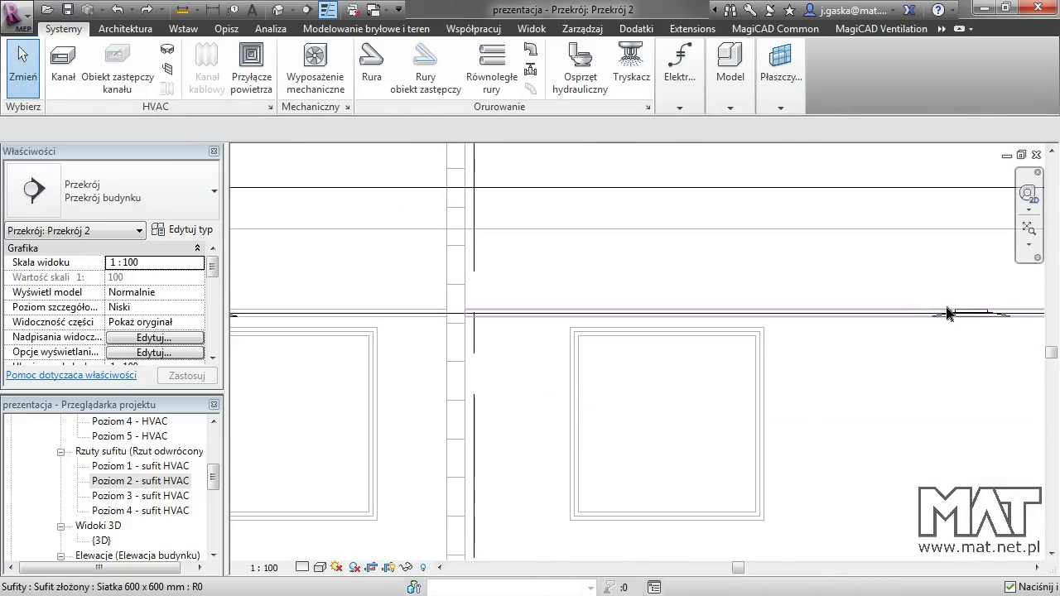
Step: Set the second ceiling's offset to 2600, verify its diffuser followed, and close the section
left_click(948, 313)
scroll(878, 289, "up", 1)
left_click(121, 278)
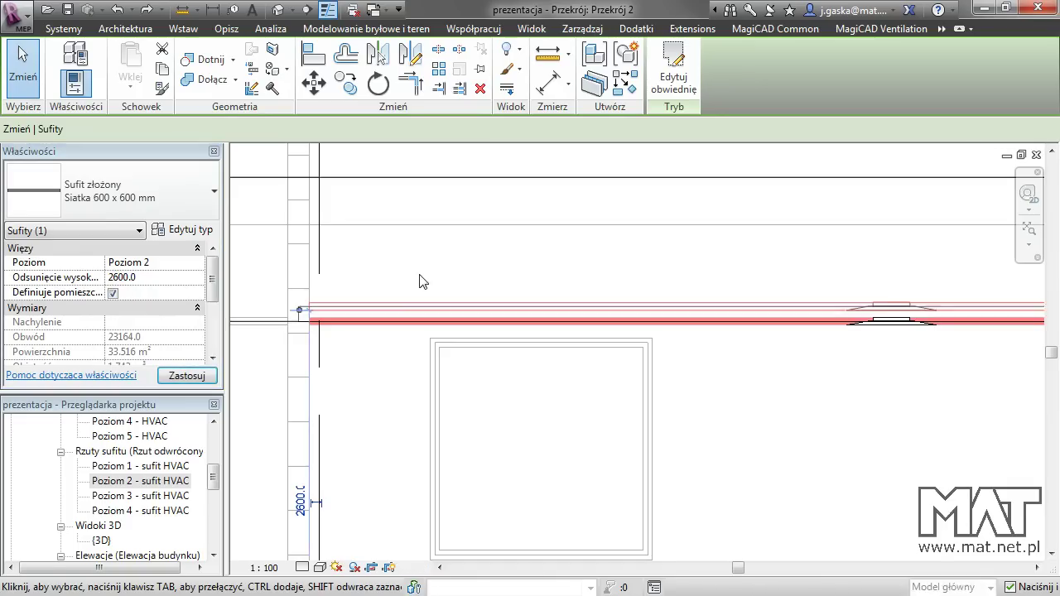
left_click(886, 355)
left_click(886, 311)
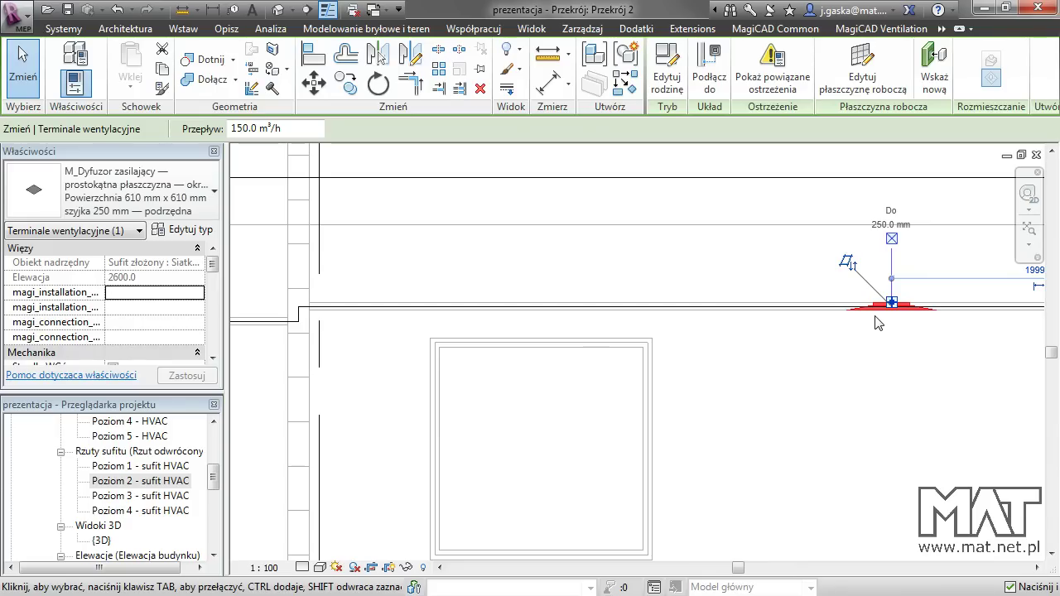
left_click(878, 327)
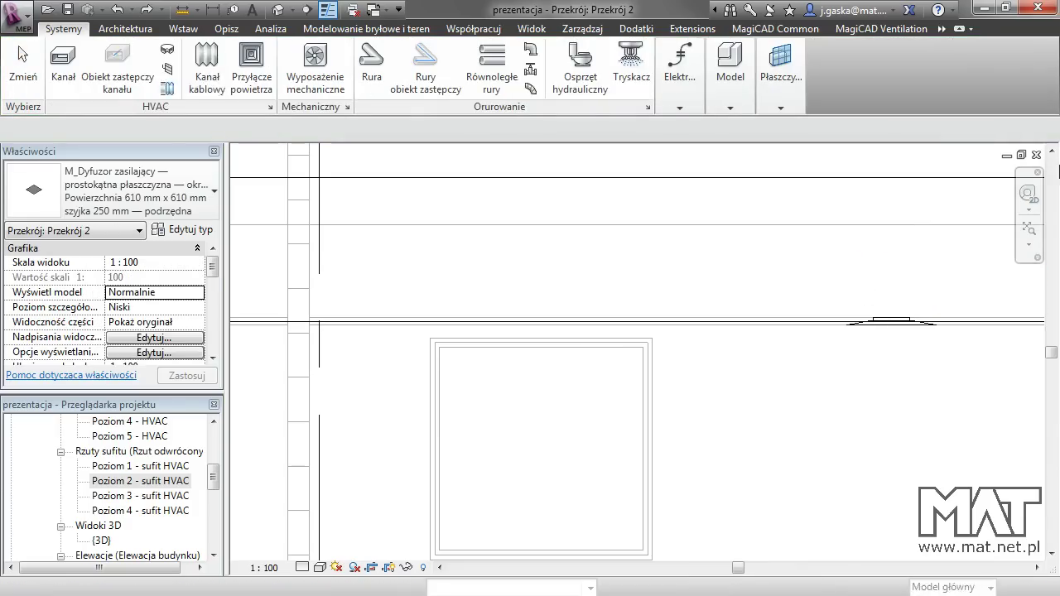
left_click(1036, 155)
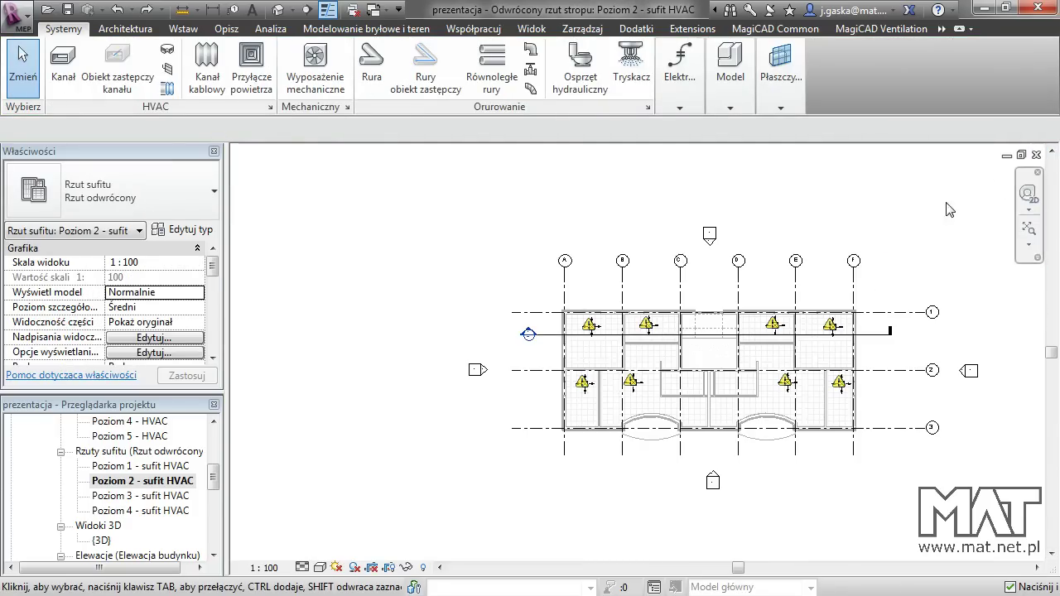
Step: Close the ceiling plan, return to the Poziom 2 - HVAC floor plan, and start placing mechanical equipment
middle_click_drag(928, 226, 863, 224)
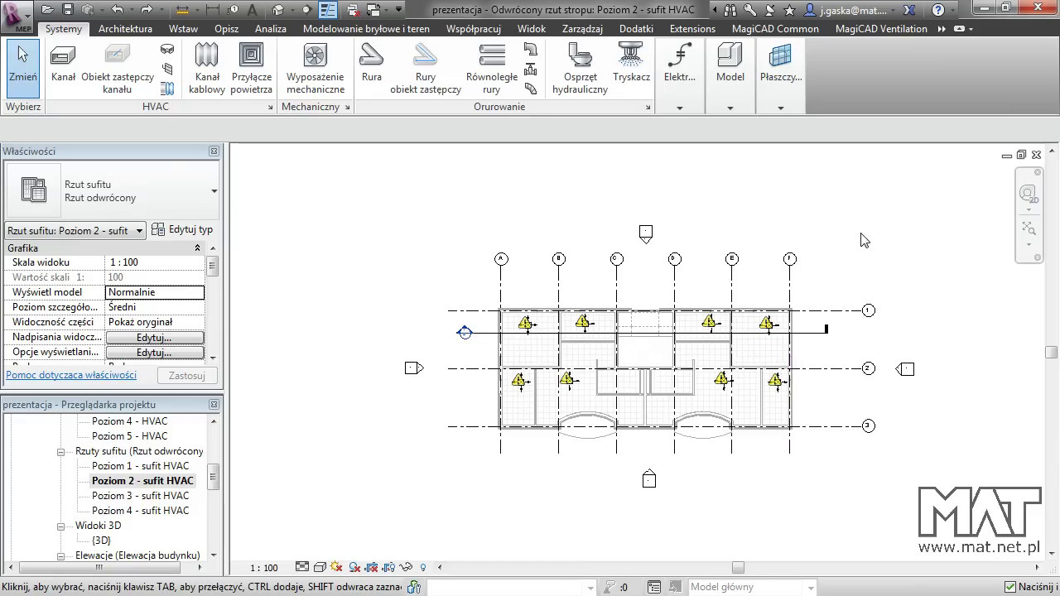
left_click(1035, 155)
middle_click_drag(517, 308, 534, 292)
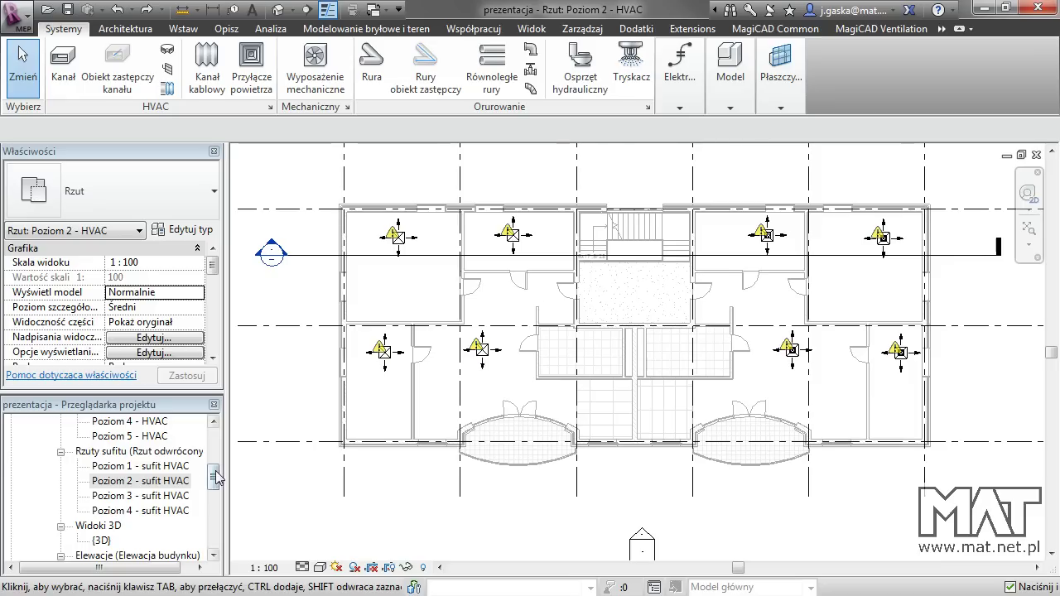
left_click_drag(213, 477, 124, 465)
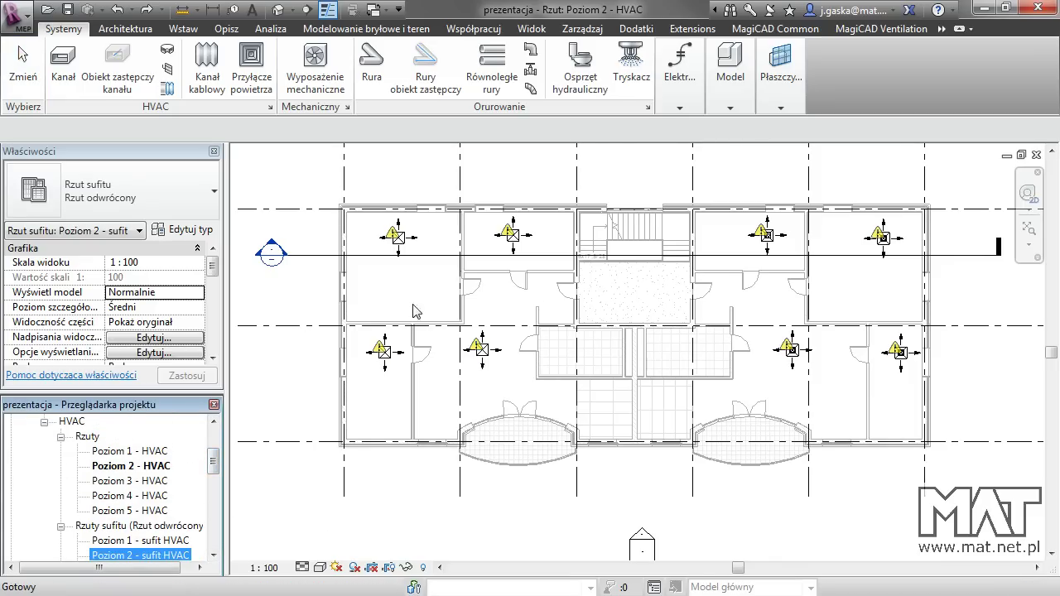
left_click(489, 321)
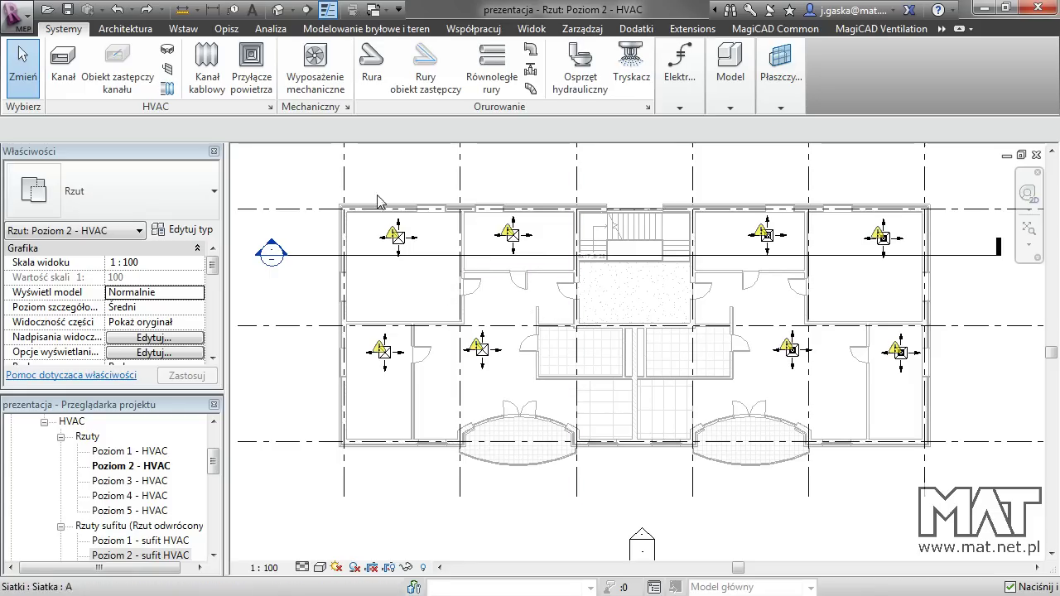
left_click(312, 72)
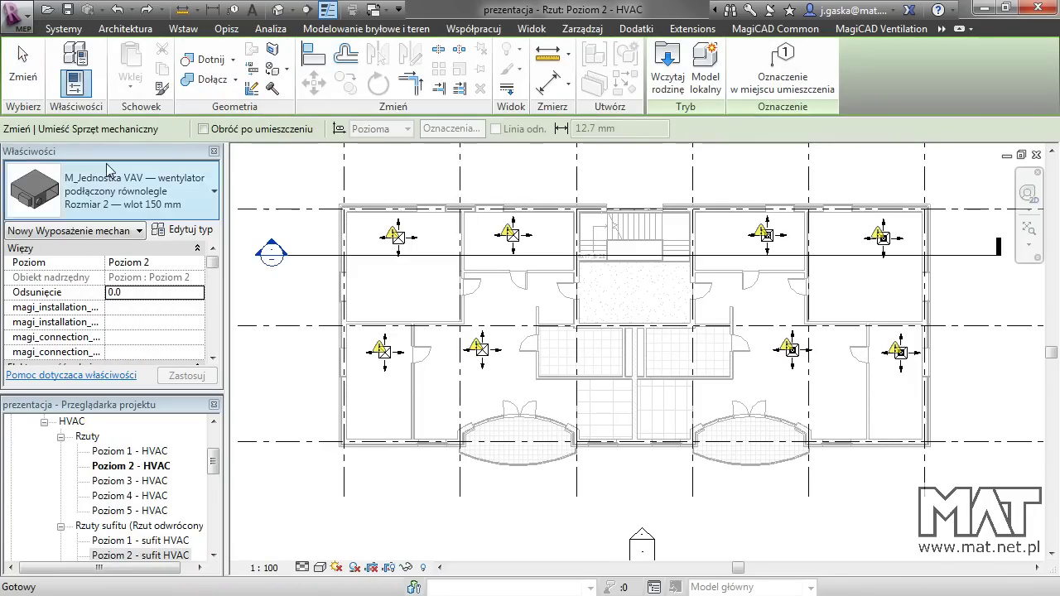
Step: Place a Rozmiar 2 — wlot 250 mm VAV unit at 2800 offset in the room beside the stairwell
left_click(195, 197)
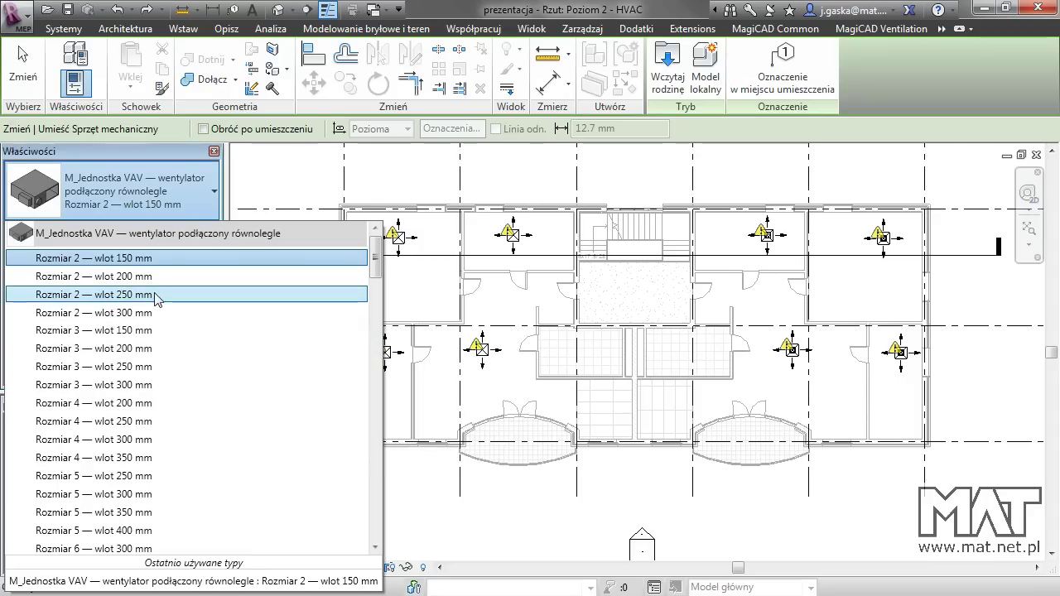
mouse_move(124, 295)
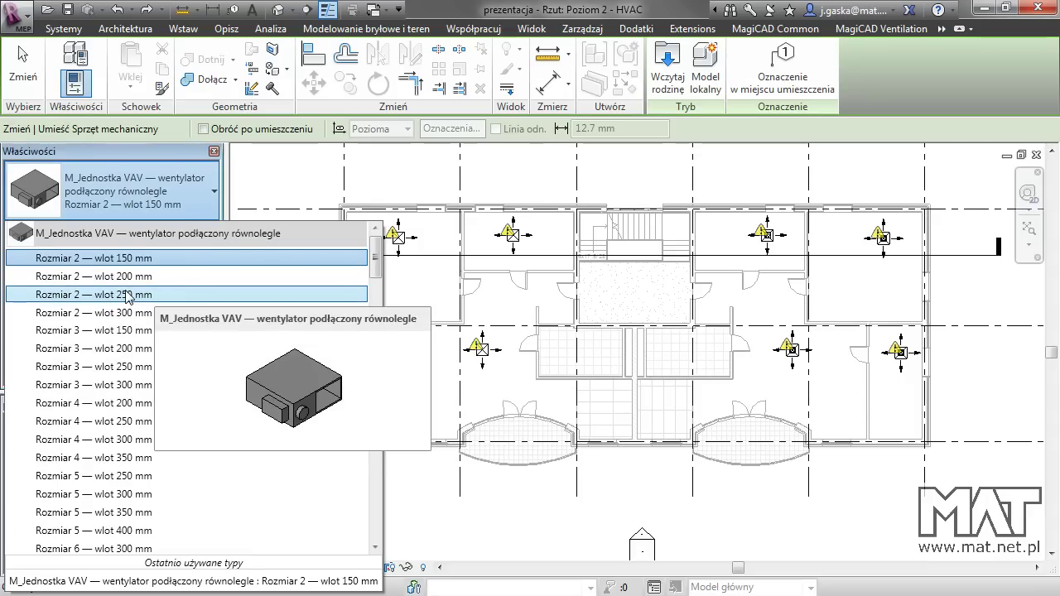
left_click(128, 297)
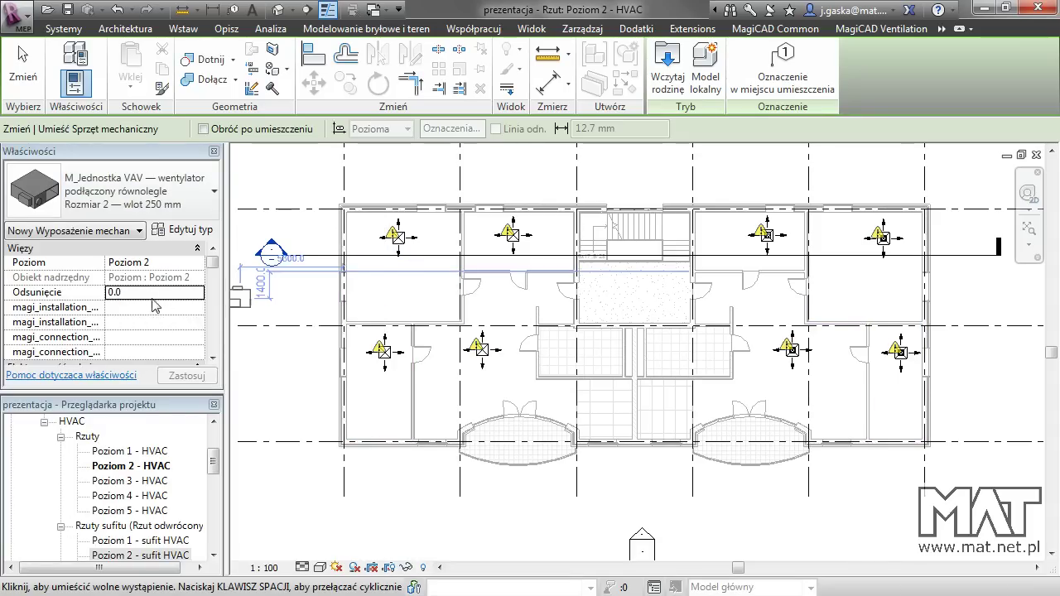
left_click(153, 292)
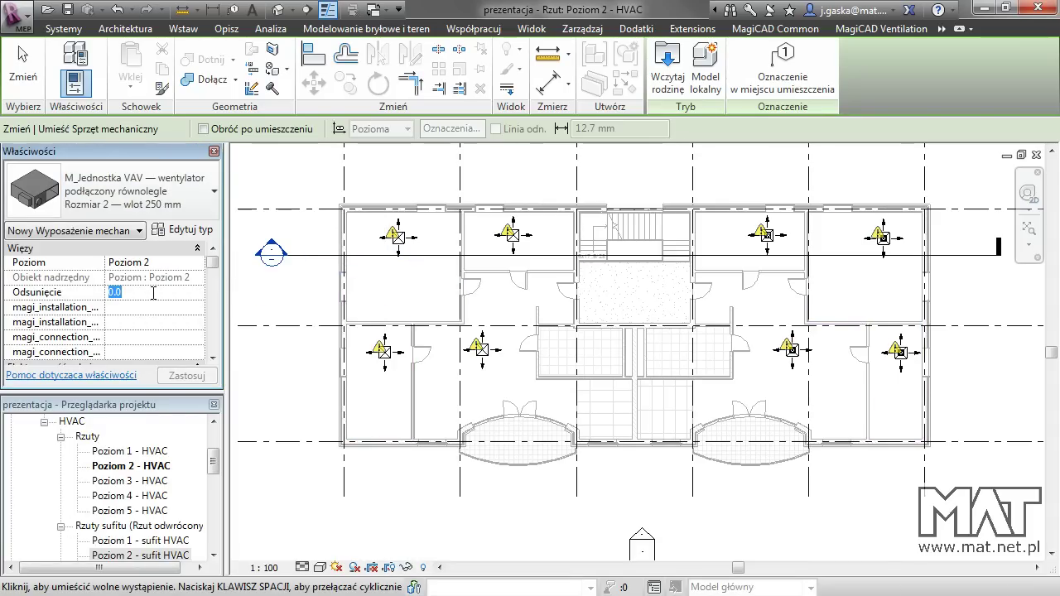
type("280")
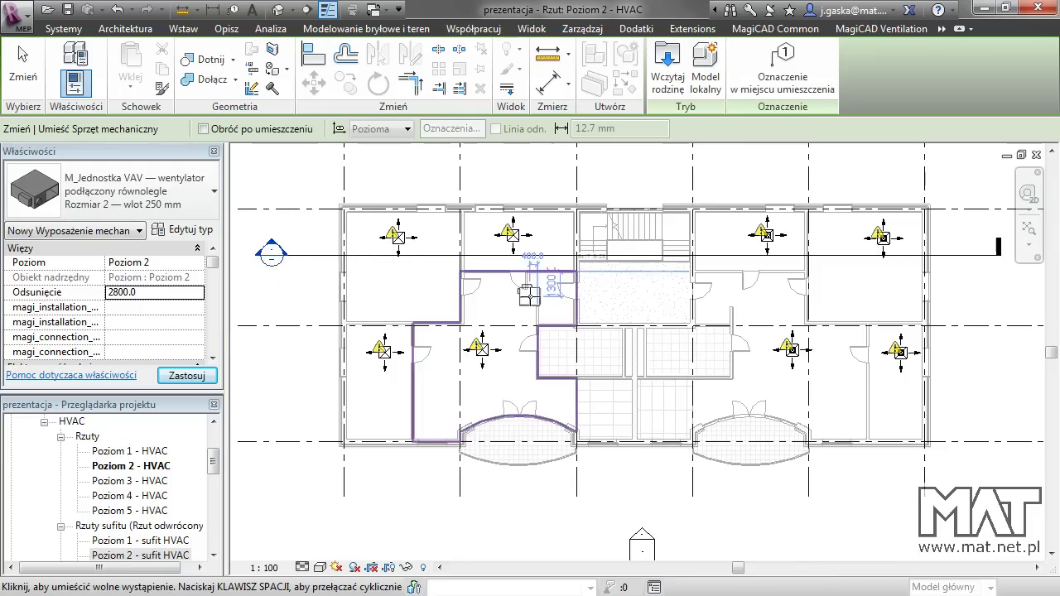
scroll(554, 297, "up", 2)
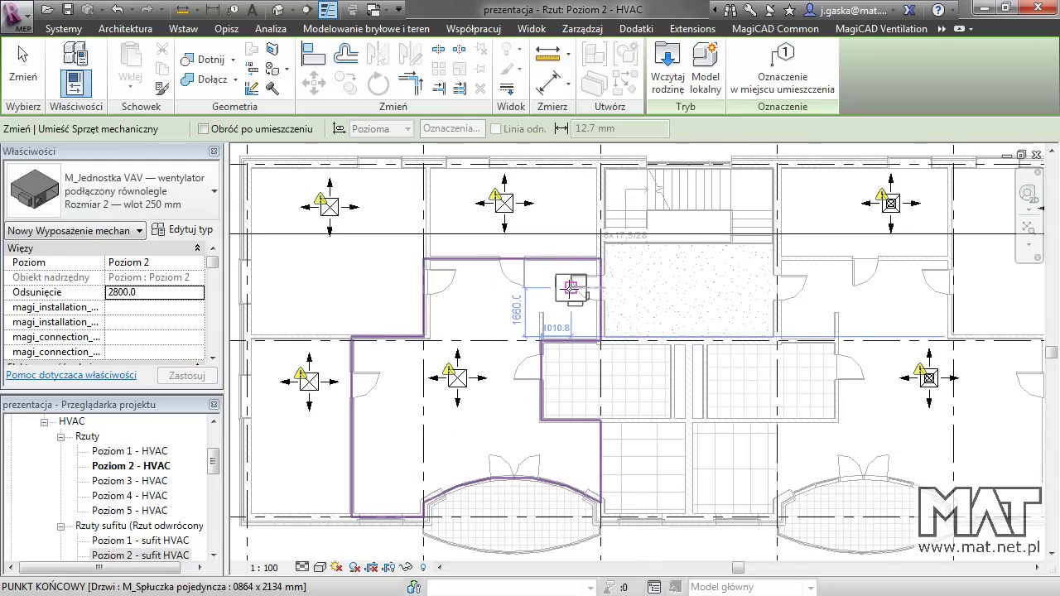
scroll(568, 288, "up", 1)
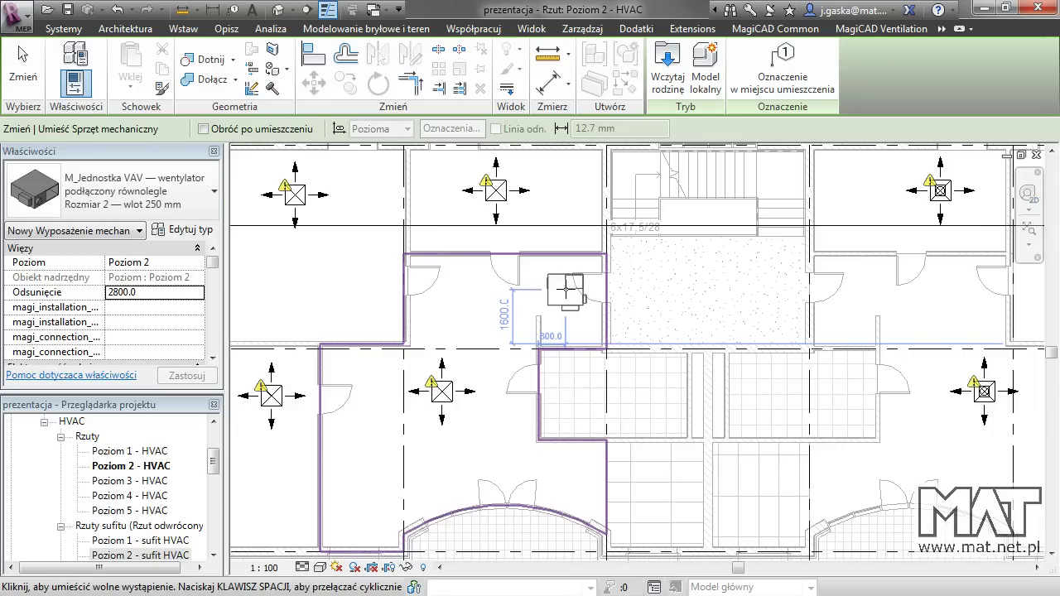
left_click(566, 288)
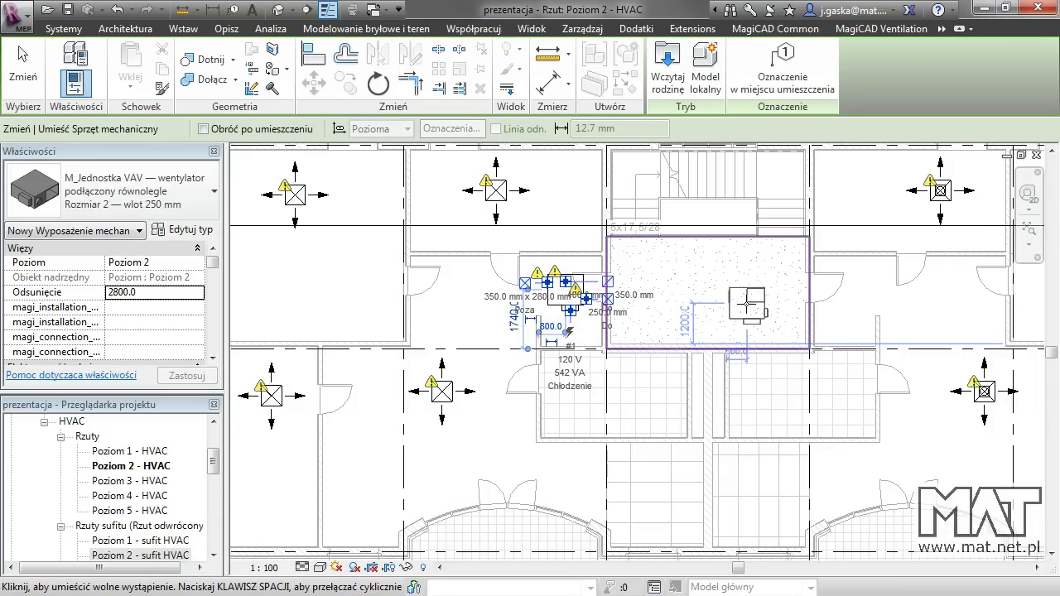
key("Escape")
scroll(580, 286, "down", 1)
scroll(579, 285, "down", 1)
middle_click_drag(577, 286, 611, 301)
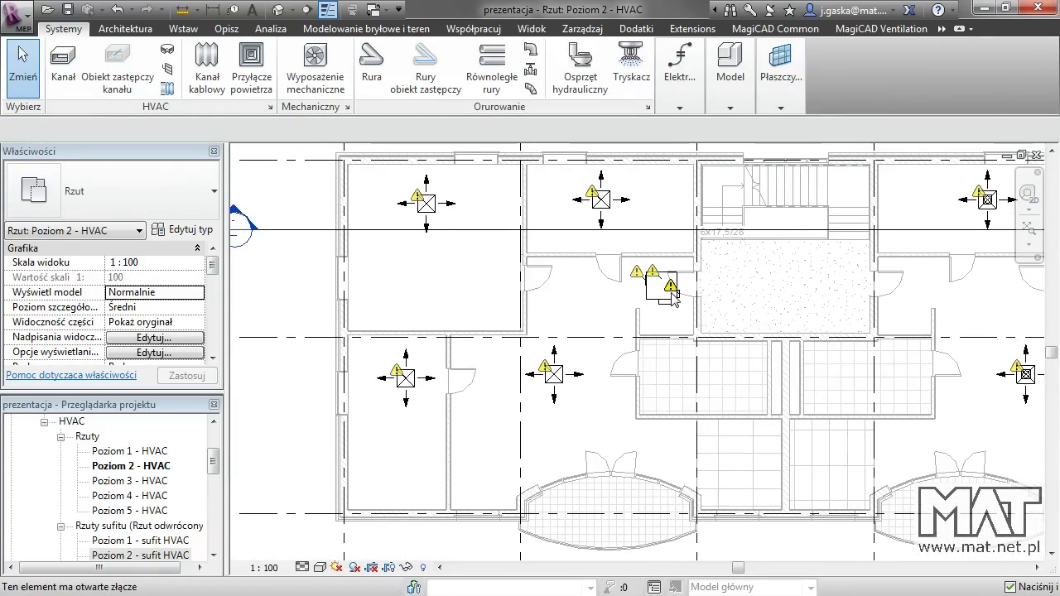
Step: Create a supply-air duct system named Nawiew 2-1 from the top-left diffuser, opened for editing
left_click(426, 213)
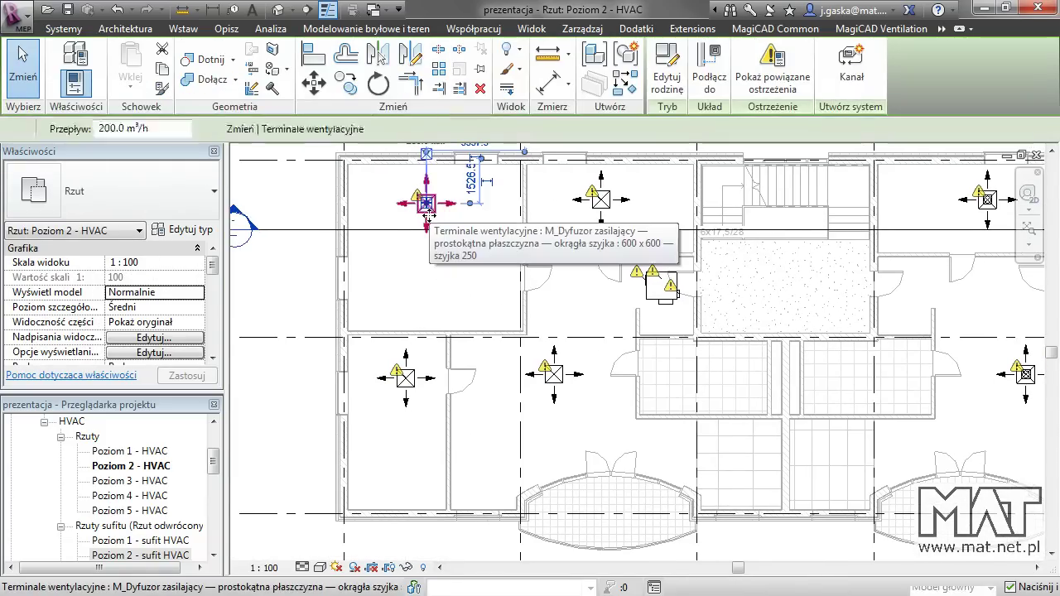
left_click(851, 70)
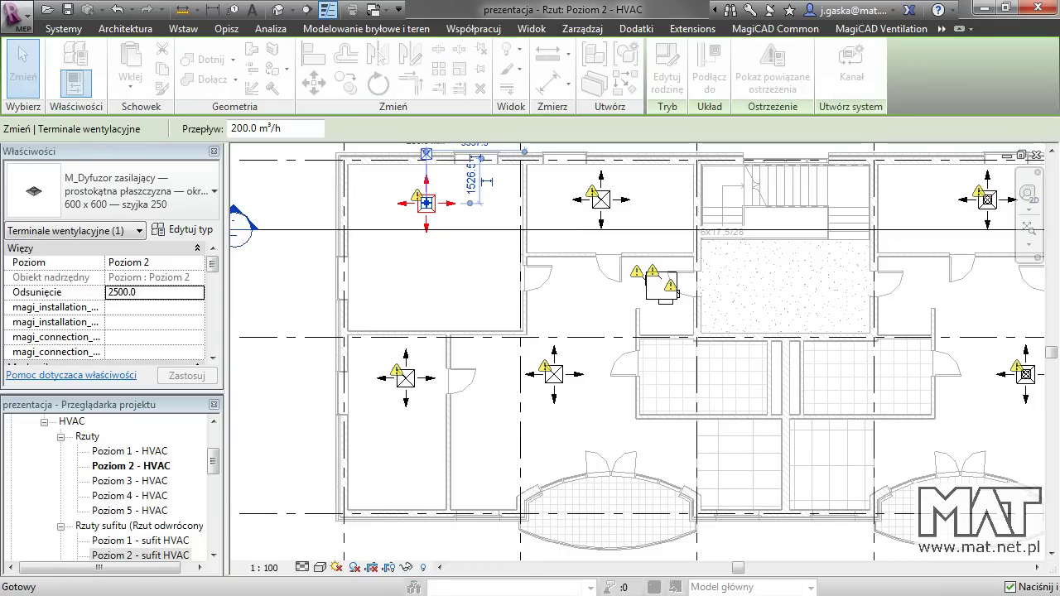
left_click_drag(1013, 315, 603, 306)
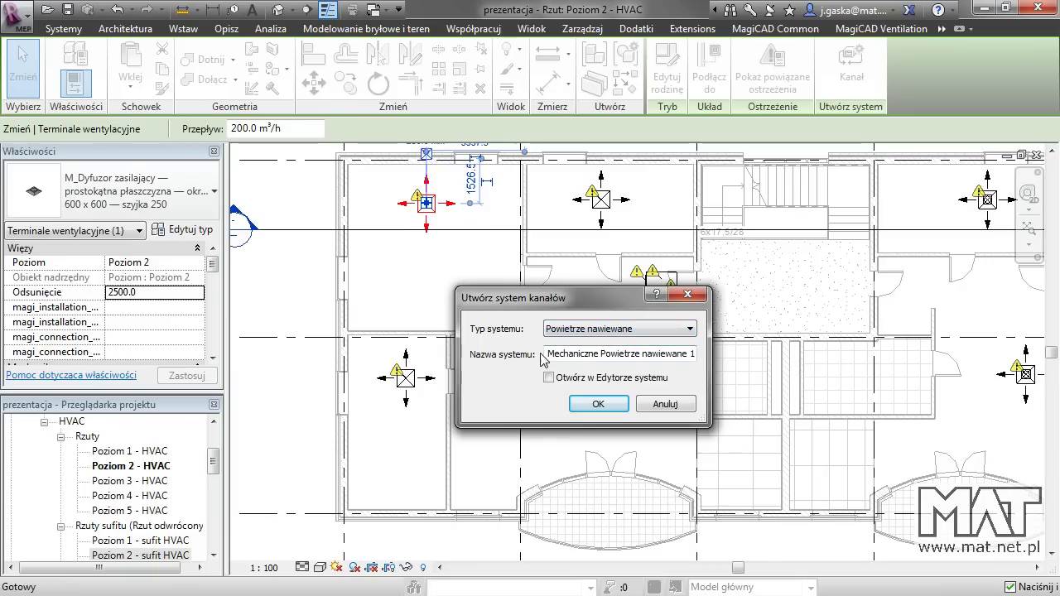
left_click_drag(546, 354, 694, 353)
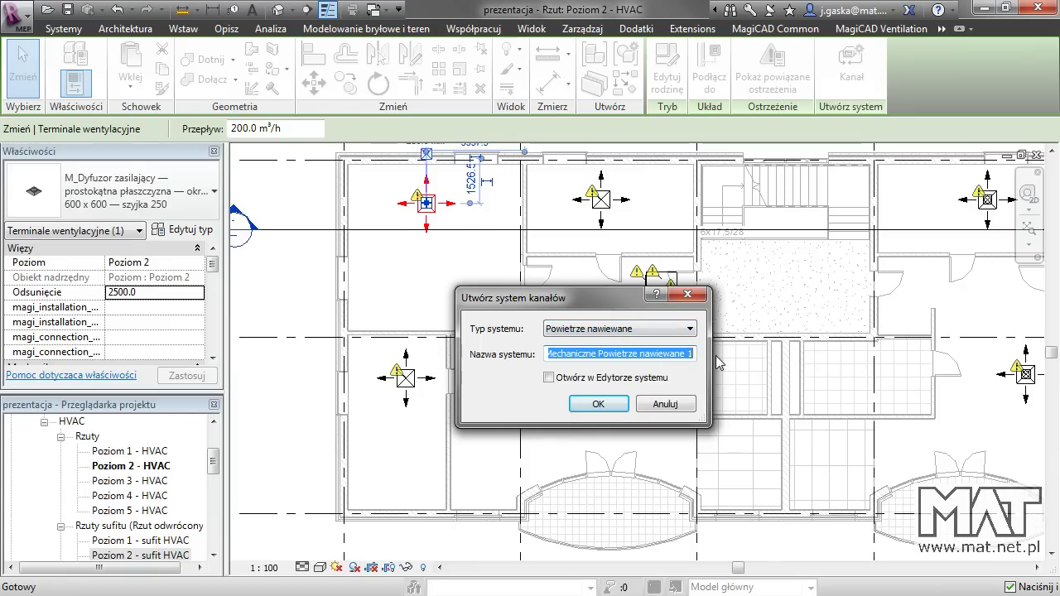
type("Nawiew")
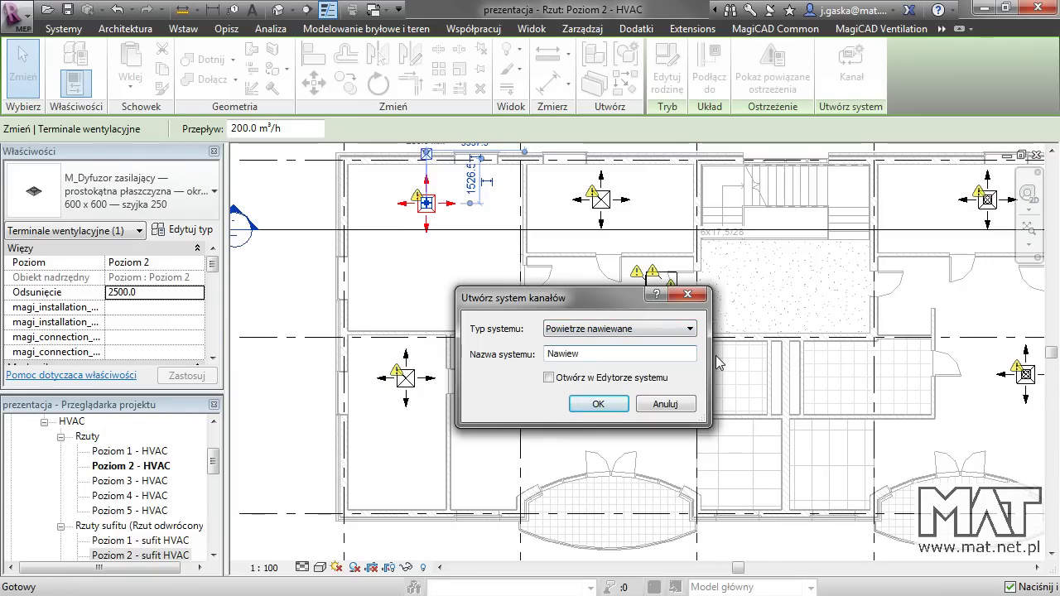
type(" 2-")
type("1")
left_click(547, 377)
left_click(615, 409)
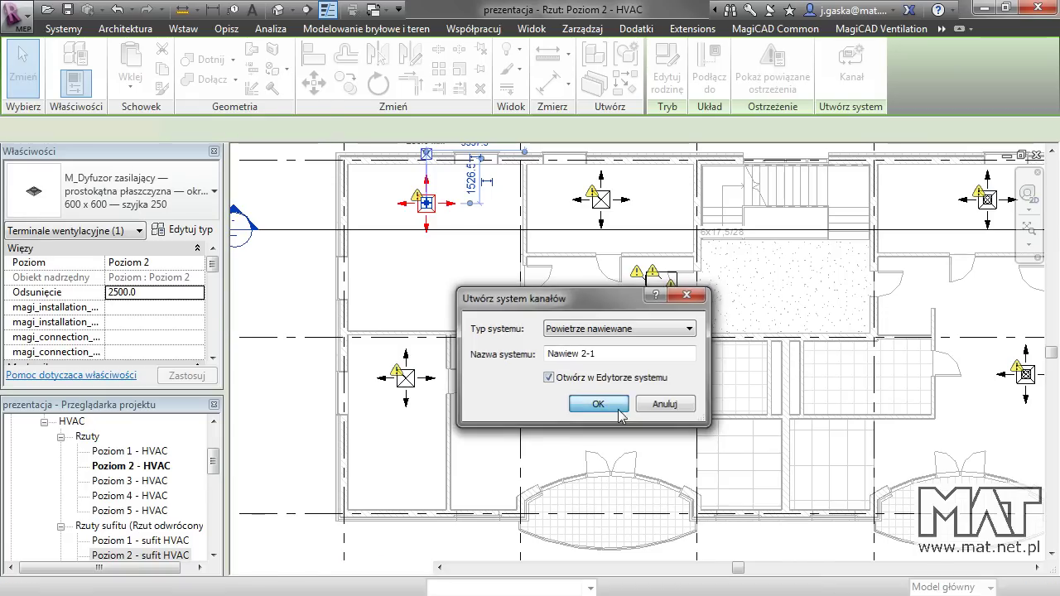
Step: Add the other three diffusers and set the VAV unit as the system equipment
left_click(602, 207)
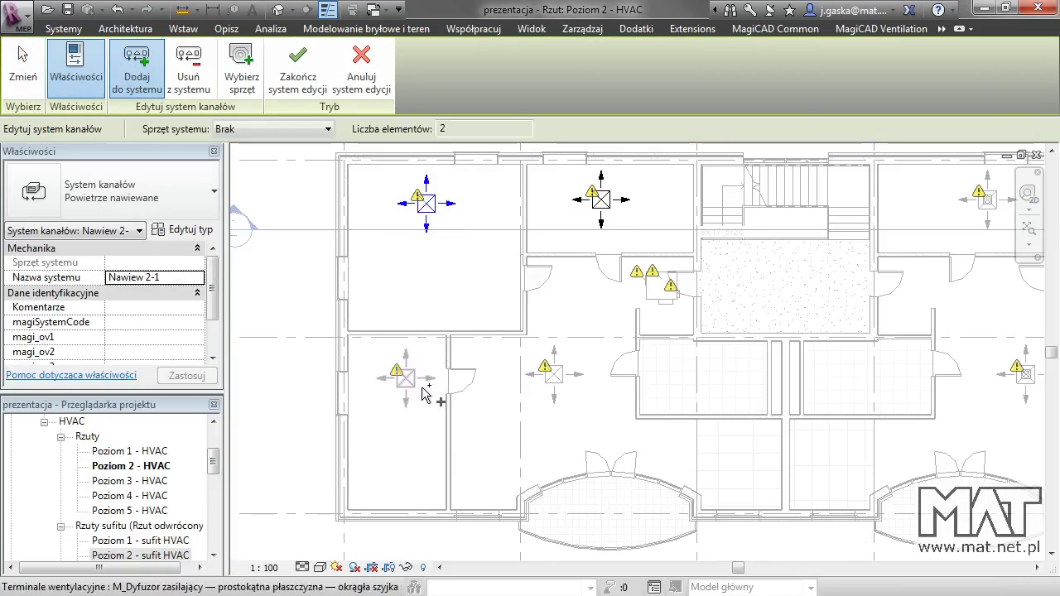
left_click(405, 377)
left_click(554, 373)
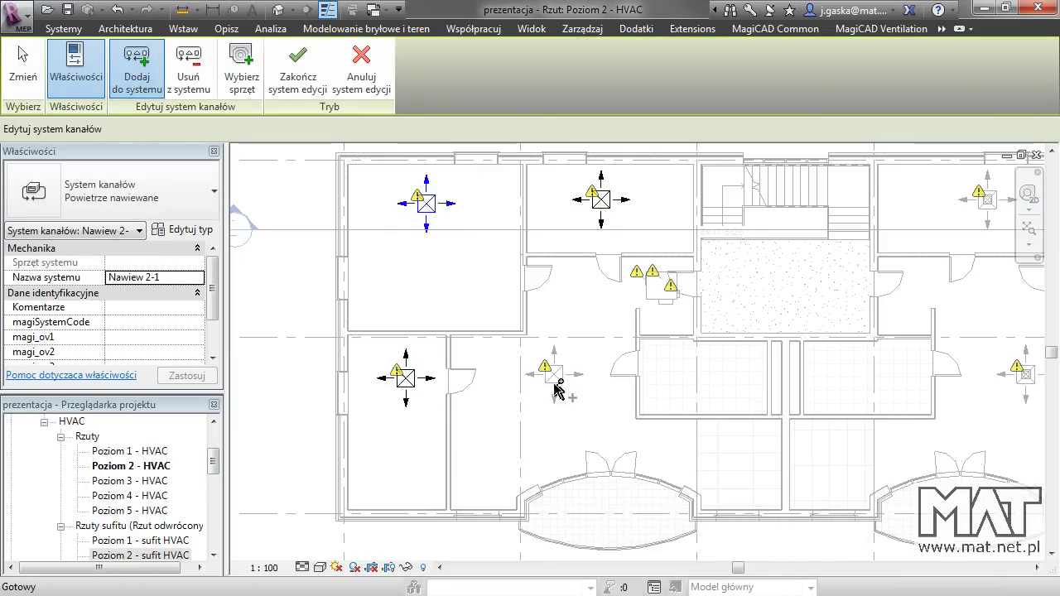
left_click(240, 83)
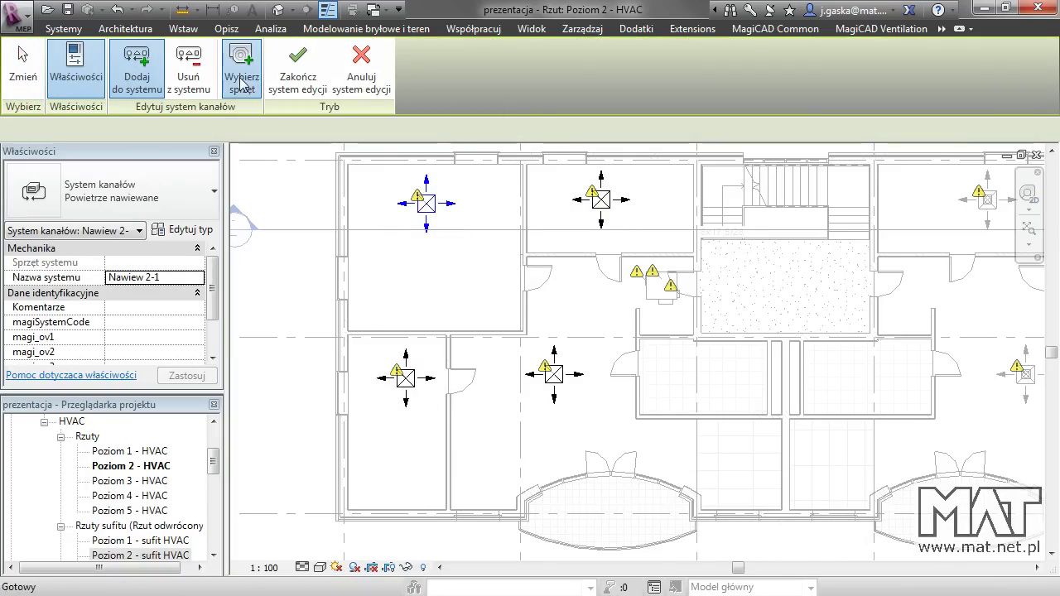
left_click(667, 305)
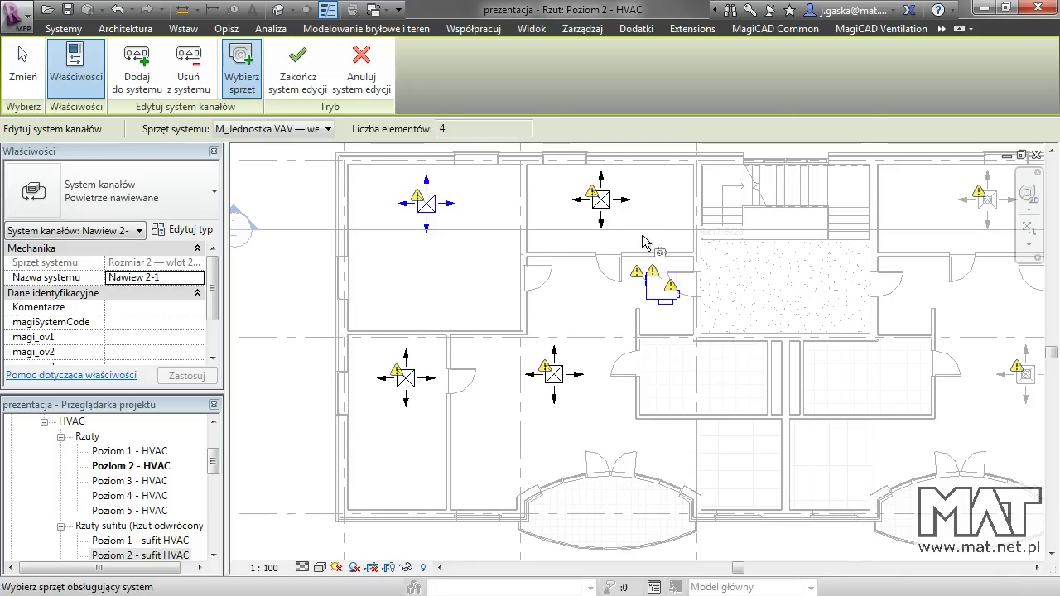
left_click(291, 77)
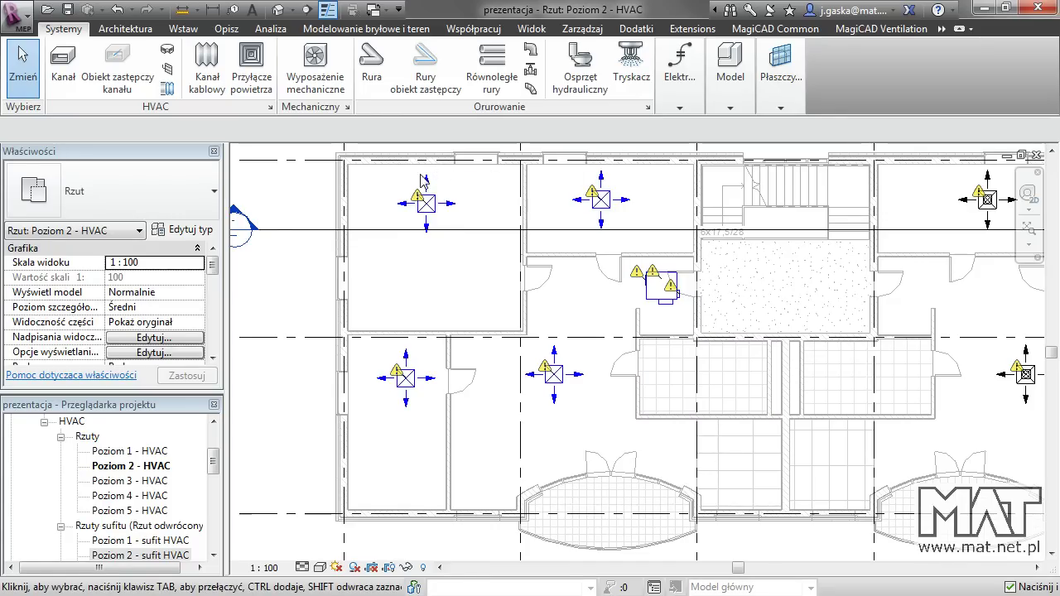
middle_click_drag(727, 308, 691, 305)
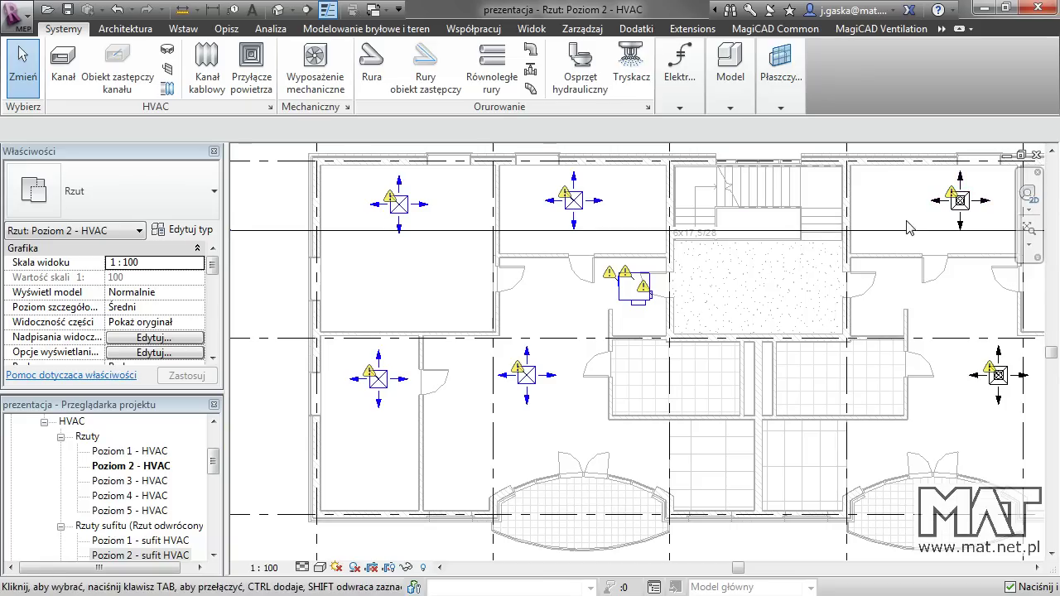
middle_click_drag(960, 217, 926, 217)
scroll(861, 236, "down", 1)
middle_click_drag(862, 236, 781, 235)
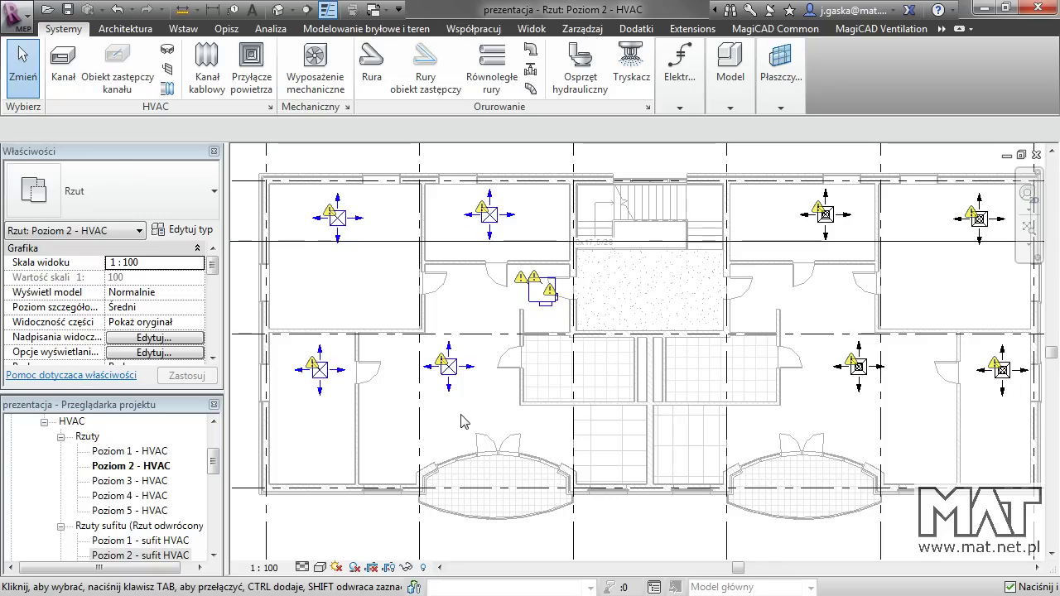
middle_click_drag(443, 315, 534, 318)
scroll(441, 286, "up", 1)
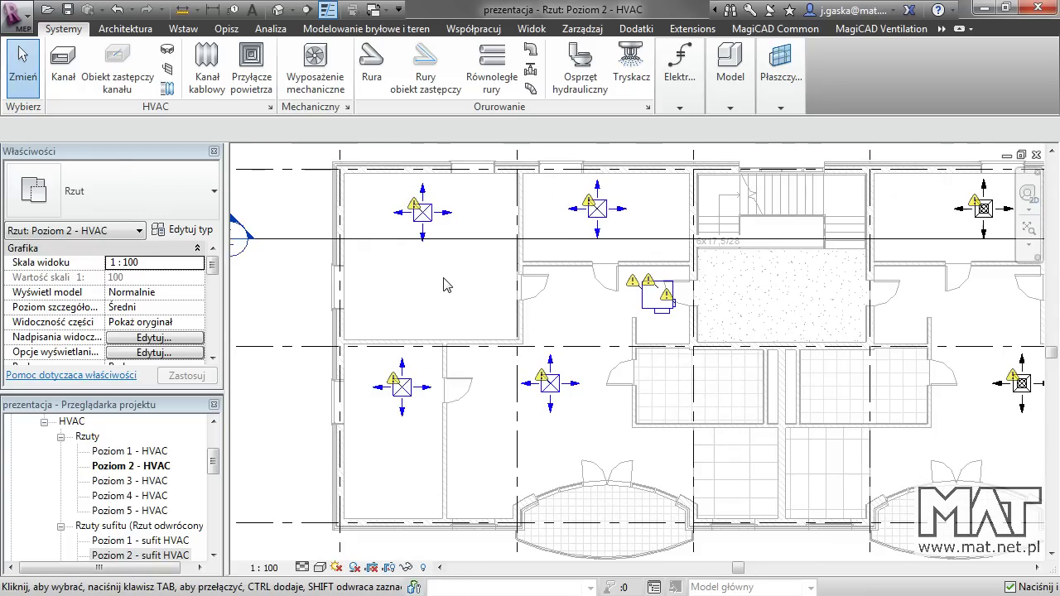
left_click(423, 212)
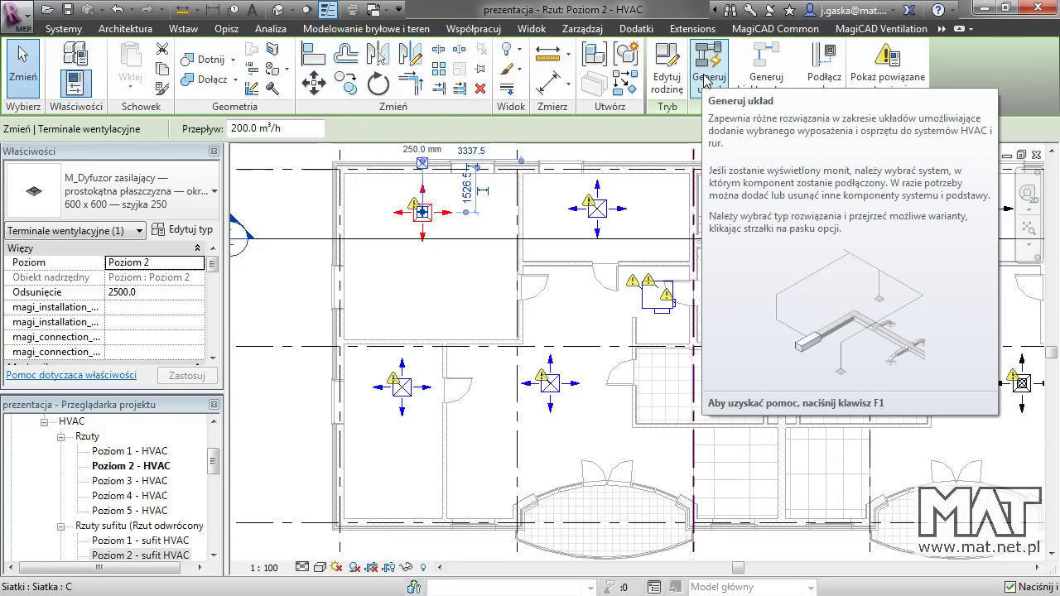
left_click(629, 308)
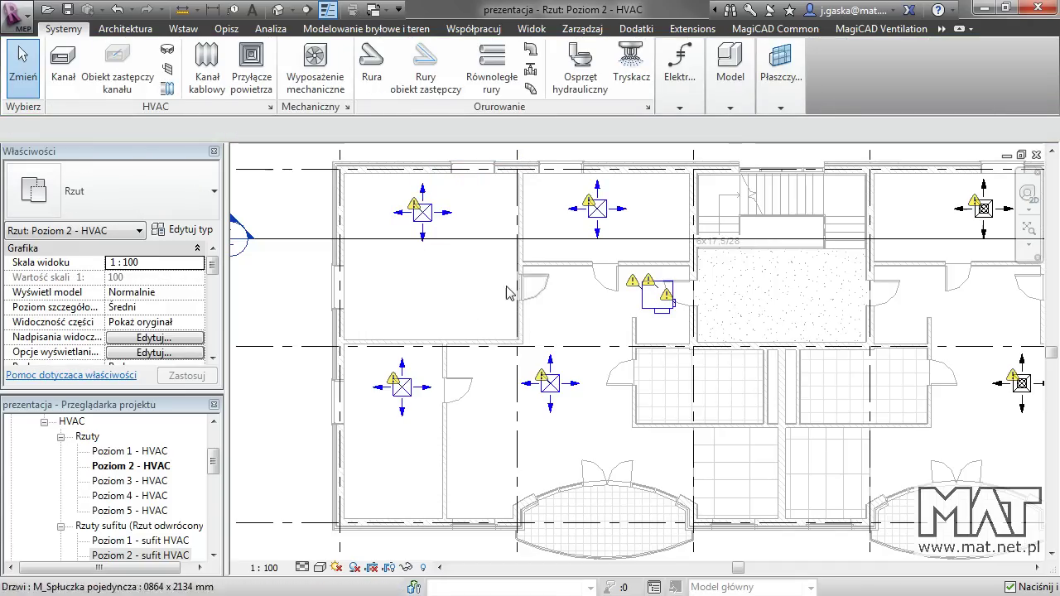
left_click(646, 299)
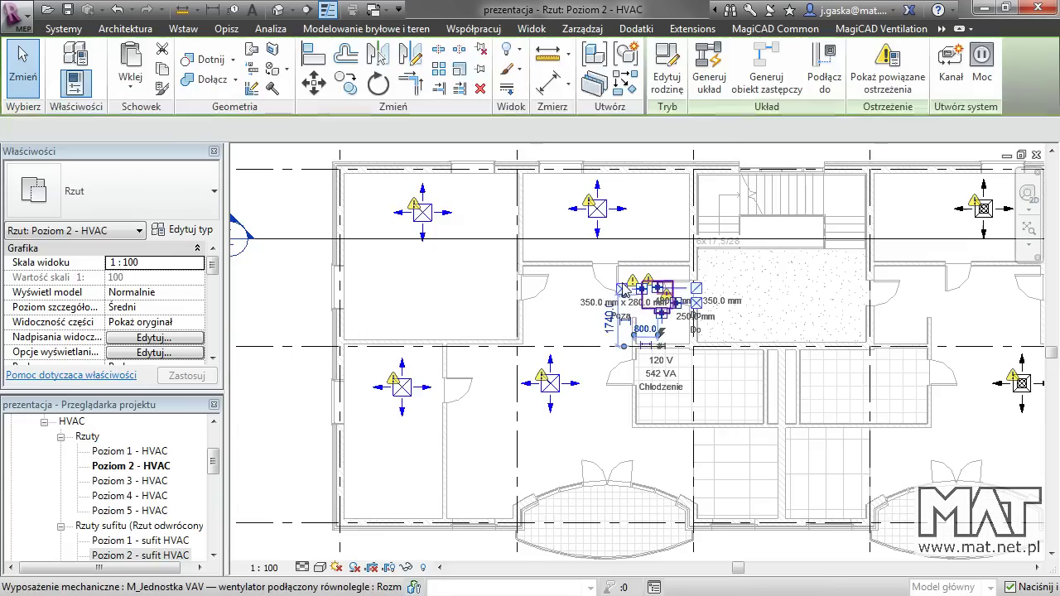
scroll(642, 302, "up", 2)
mouse_move(577, 305)
middle_mouse_down()
mouse_move(704, 298)
mouse_move(703, 319)
middle_mouse_up()
scroll(704, 298, "up", 1)
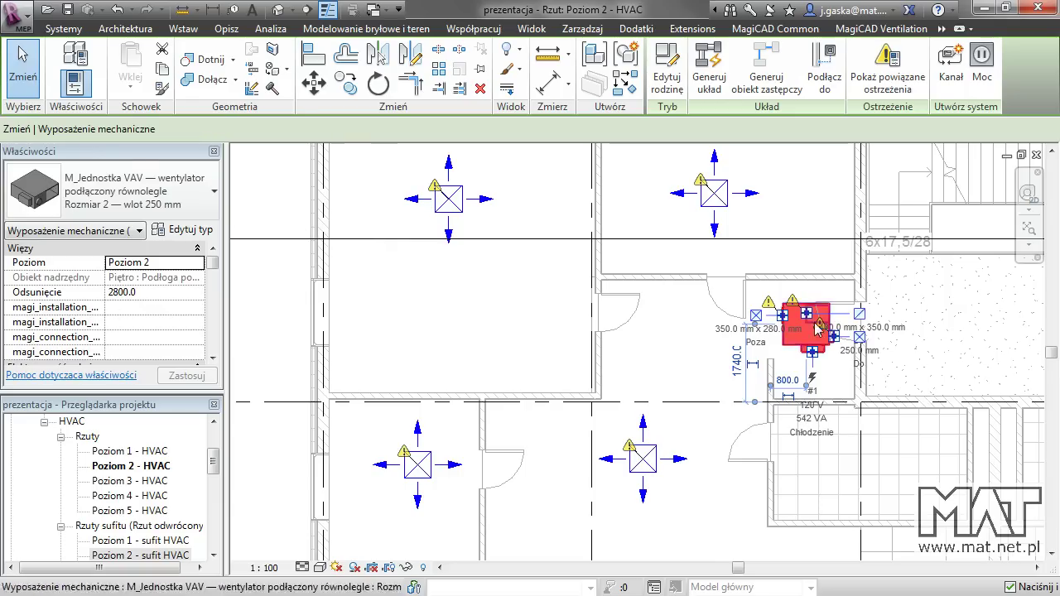
Step: Draw a 315 mm round duct with tee fittings west from the VAV unit, elbowing down toward the lower-left diffuser
left_click(755, 316)
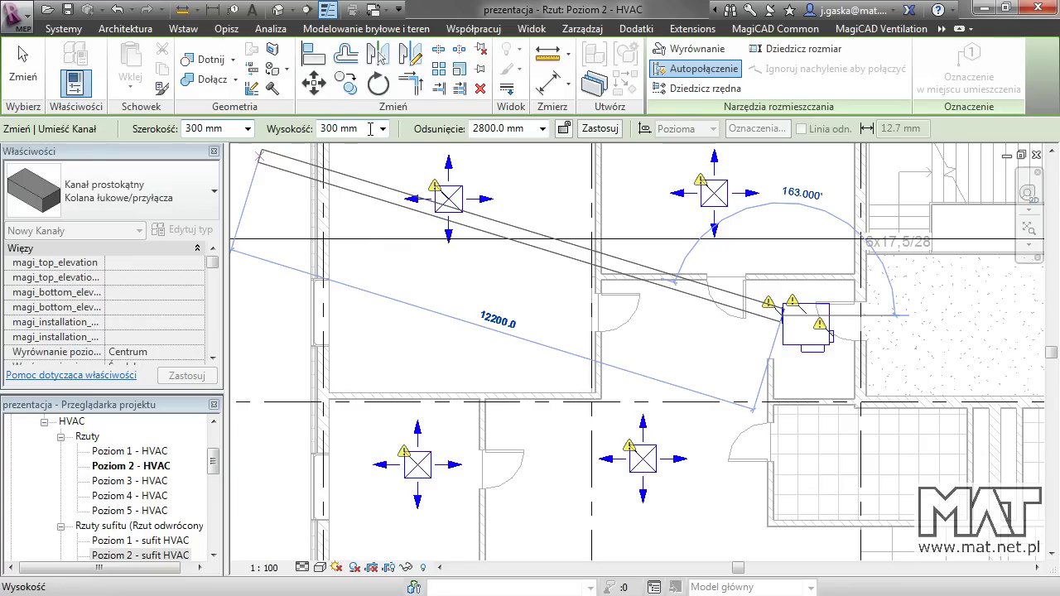
left_click(191, 200)
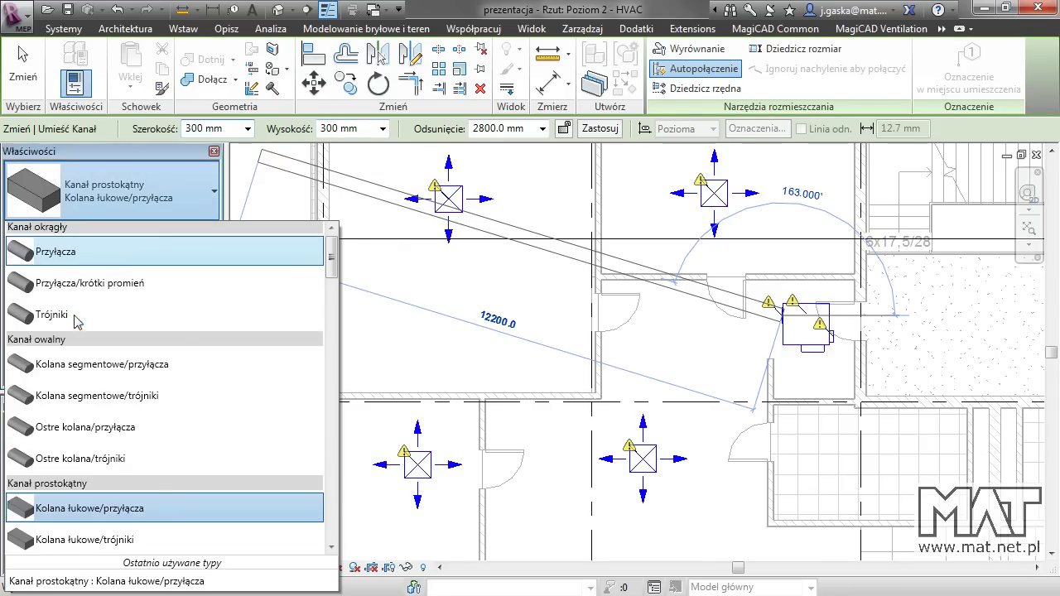
mouse_move(51, 314)
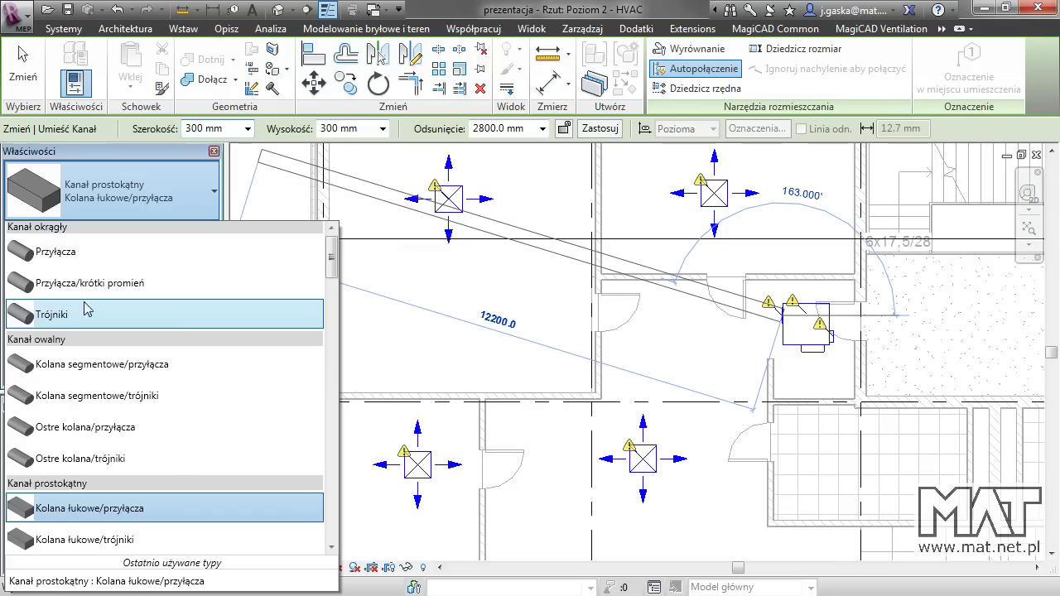
left_click(73, 316)
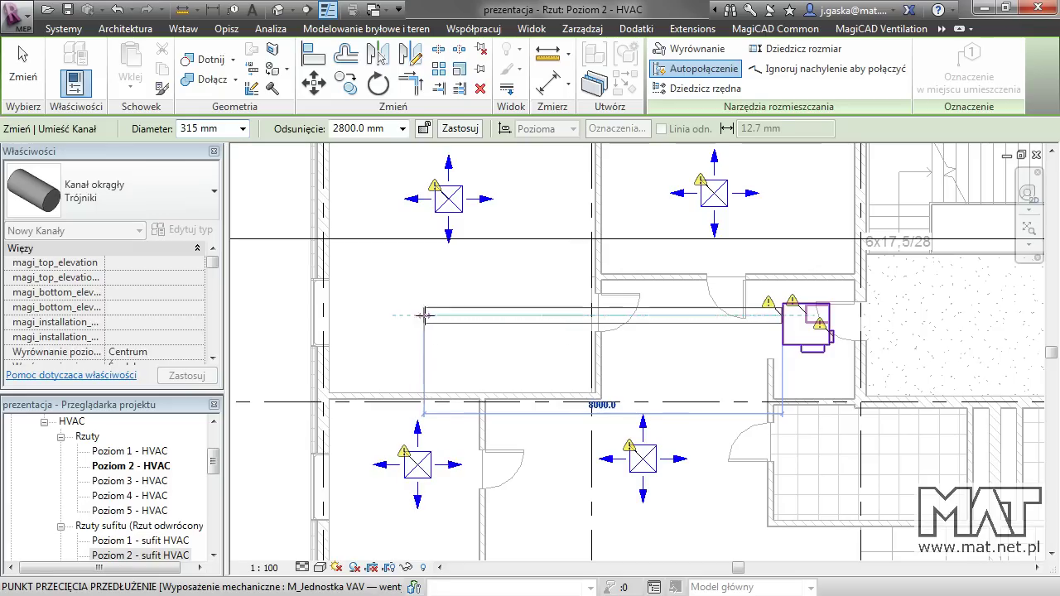
left_click(434, 352)
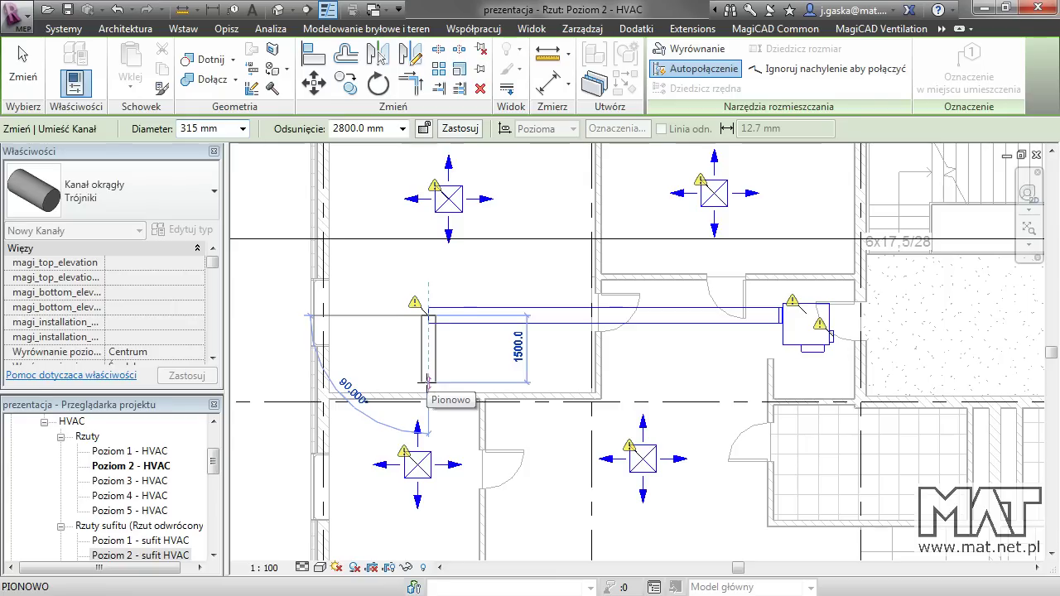
left_click(459, 402)
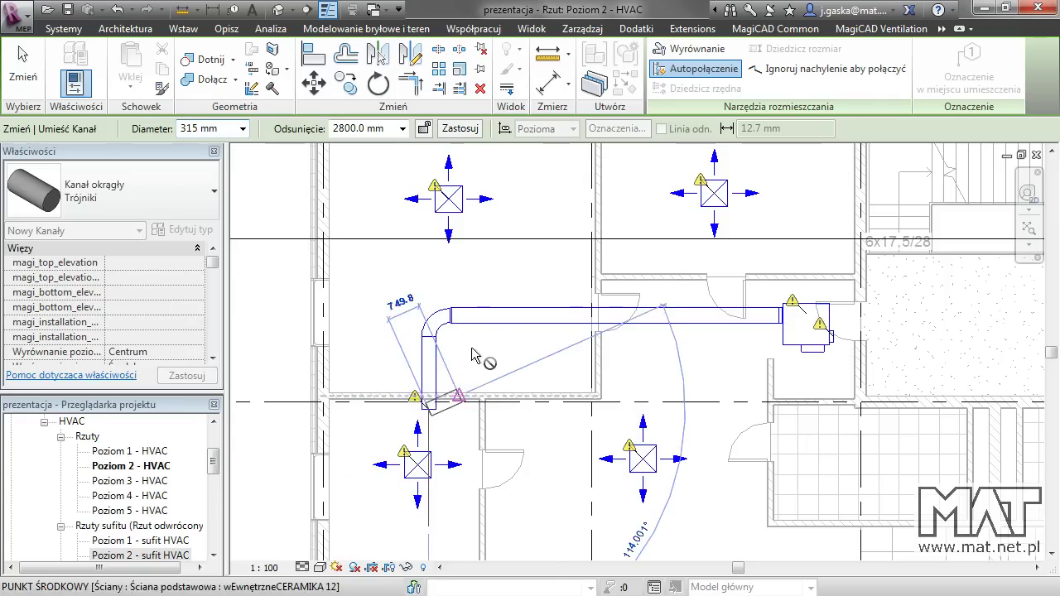
key("Escape")
key("Escape")
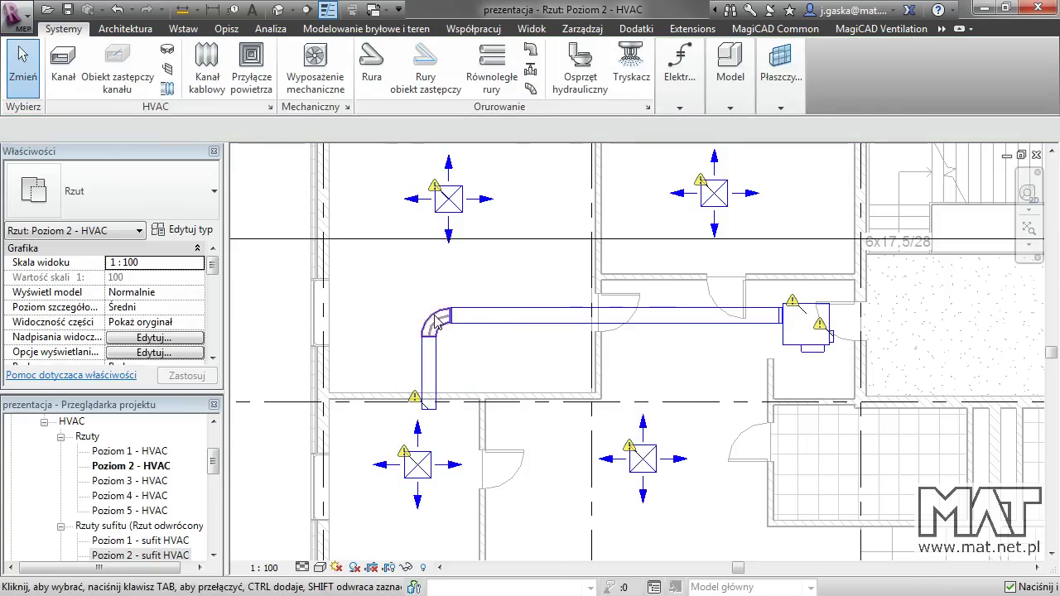
Step: Convert the duct elbow into a tee and extend a duct north from it
left_click(432, 298)
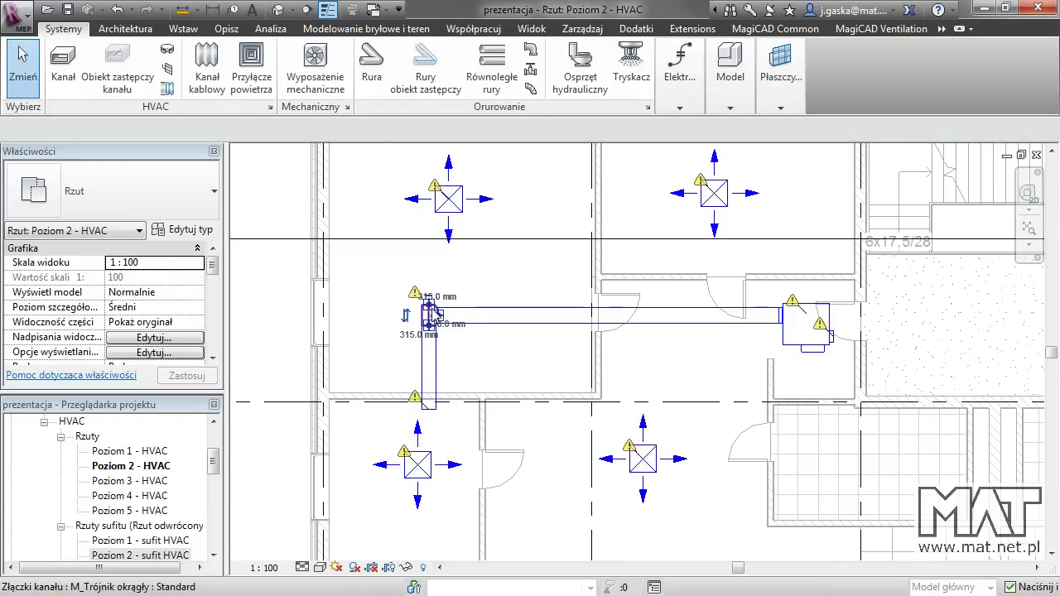
left_click(432, 311)
right_click(432, 311)
left_click(480, 248)
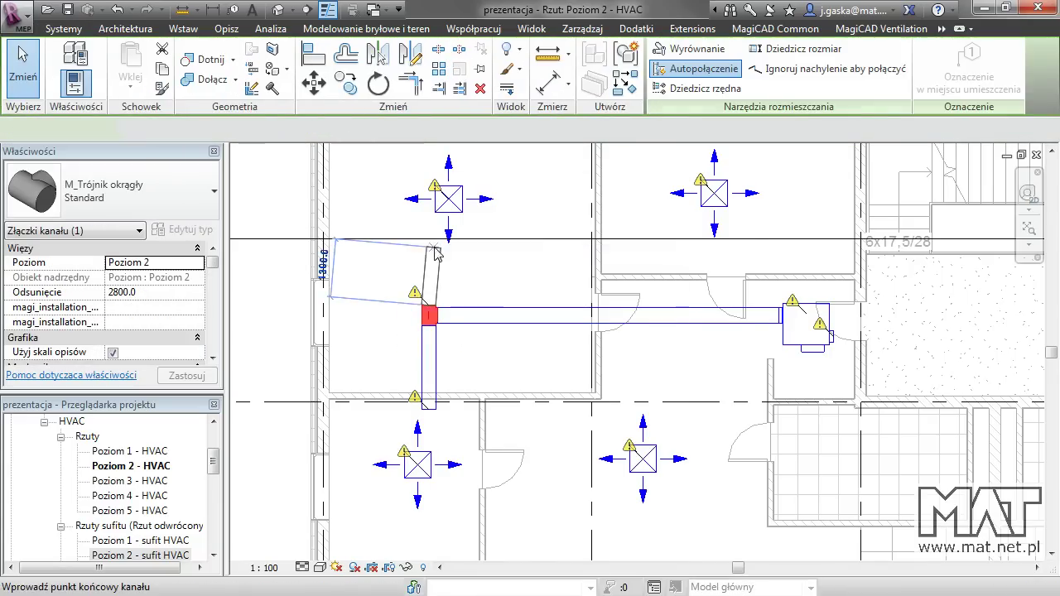
left_click(428, 251)
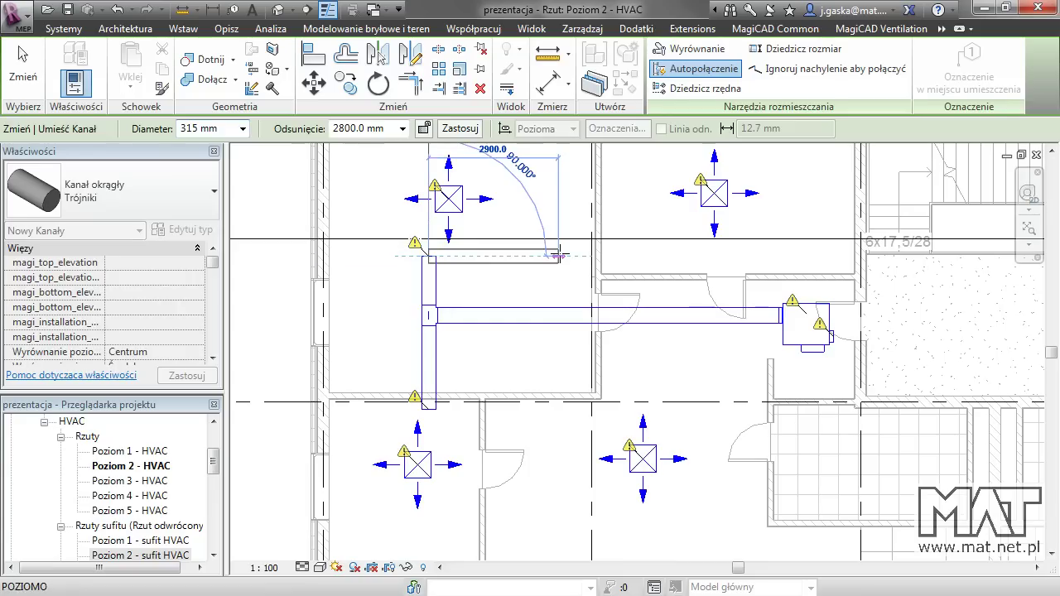
key("Escape")
key("Escape")
Step: Draw 250 mm branch ducts from the main run to the upper-right and lower-middle diffusers
key("d")
key("t")
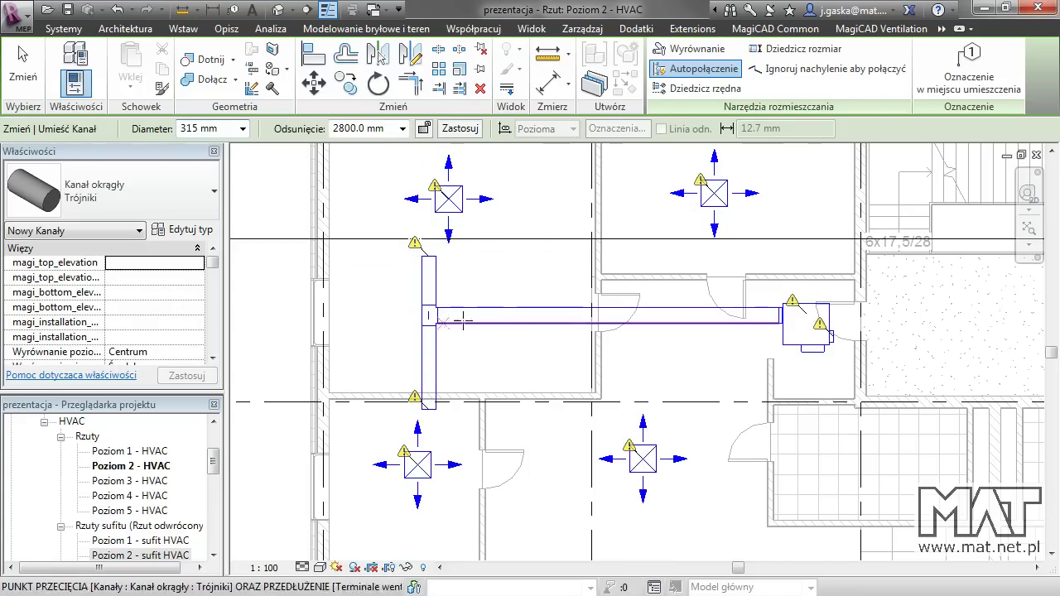
left_click(241, 129)
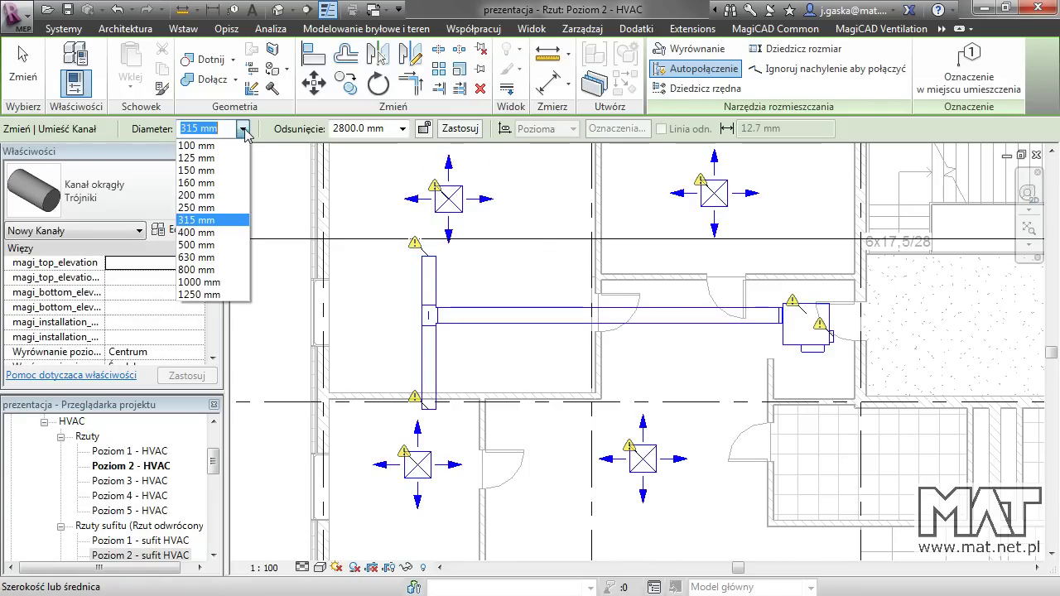
left_click(198, 208)
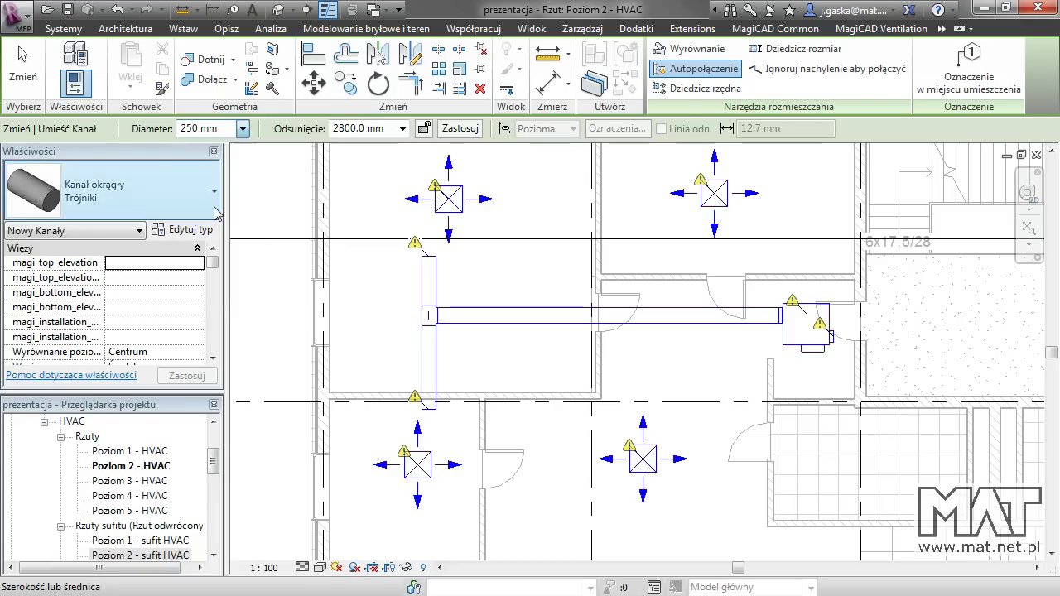
left_click(722, 307)
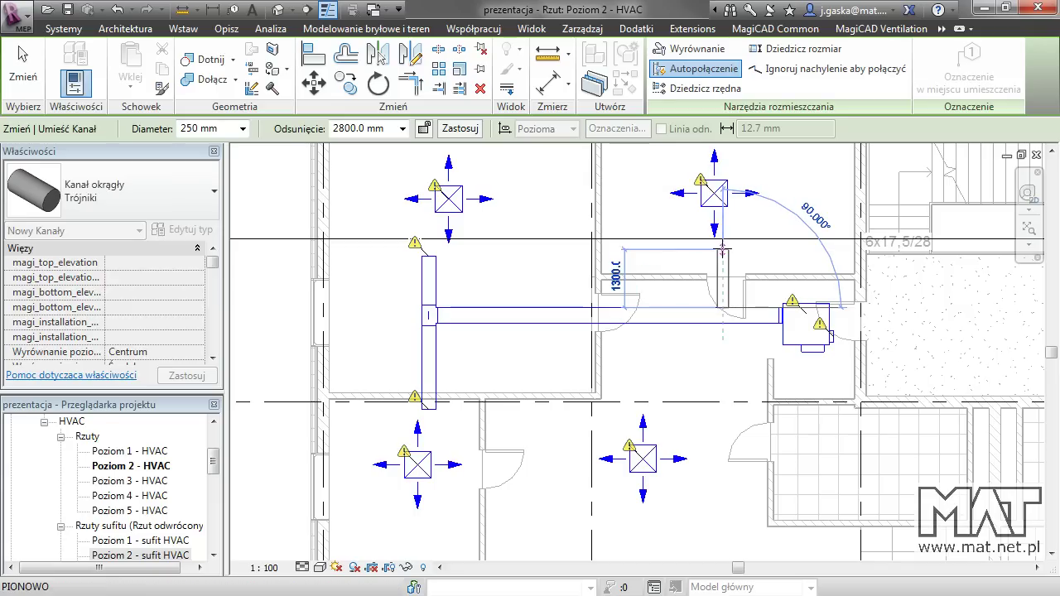
left_click(722, 249)
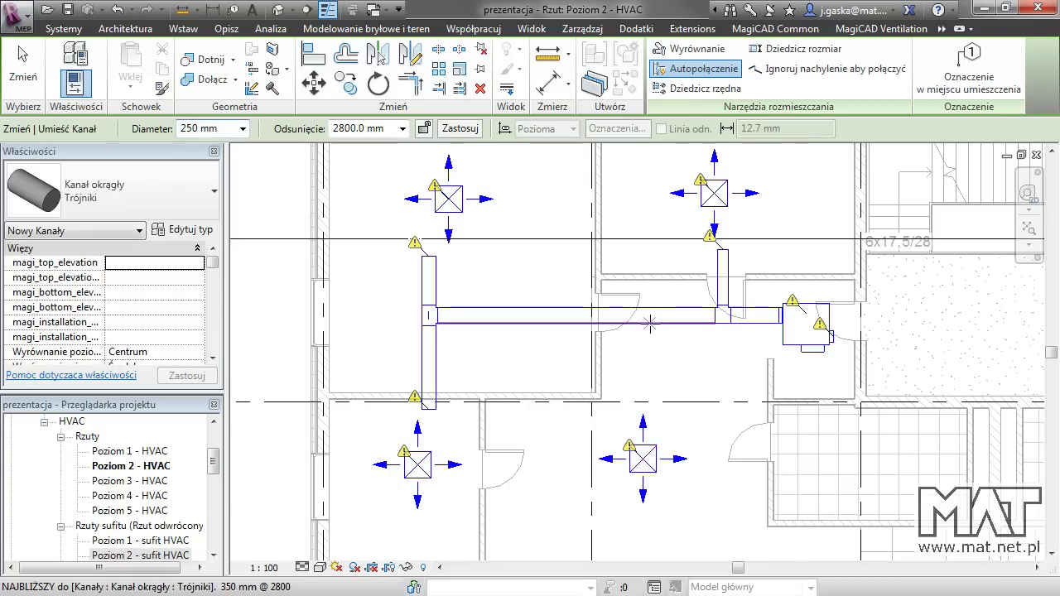
left_click(642, 323)
left_click(650, 386)
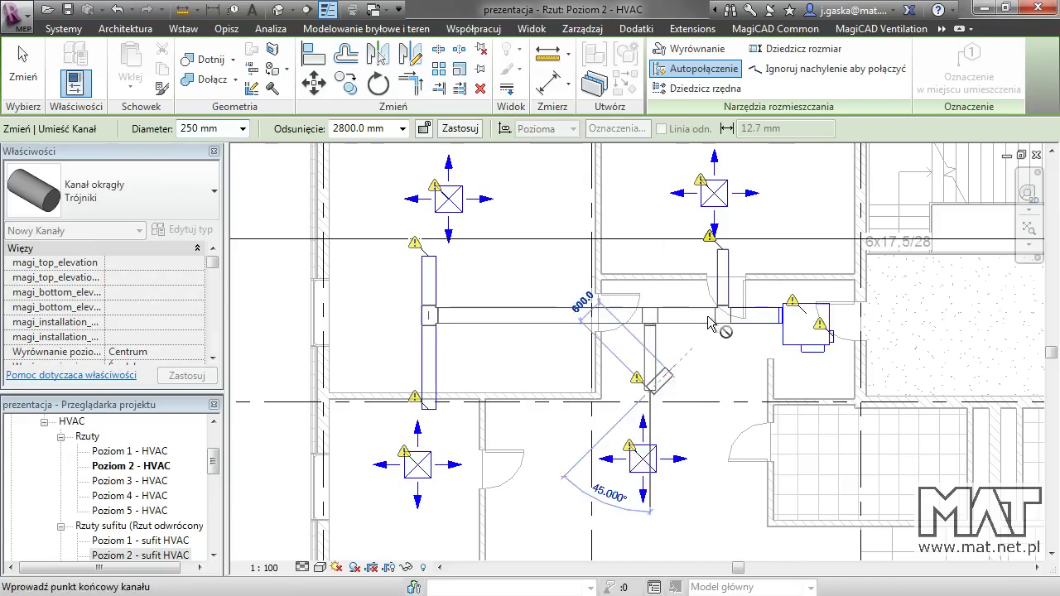
key("Escape")
key("Escape")
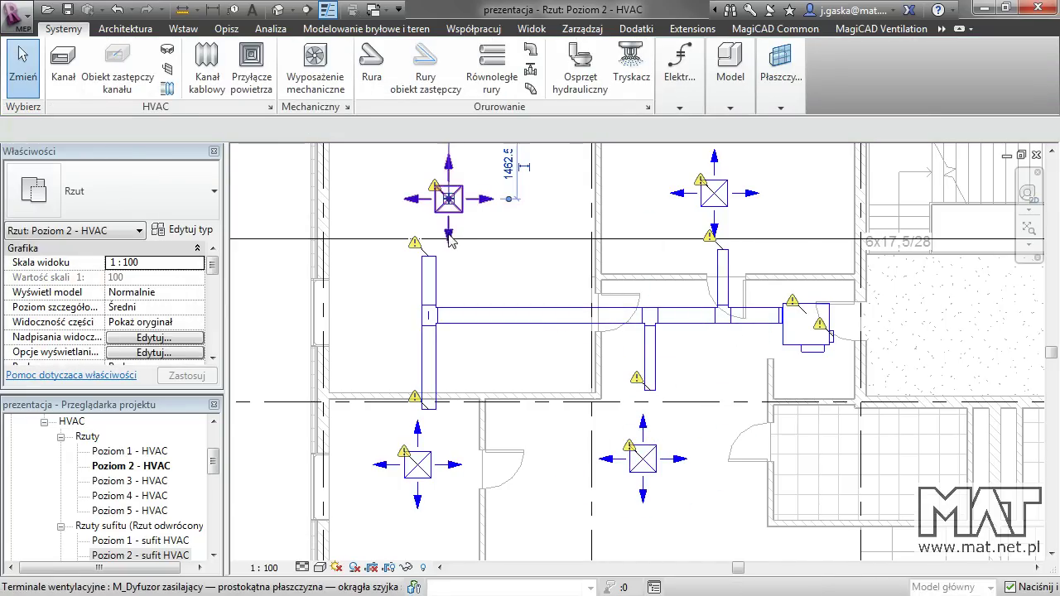
Step: Connect the upper-left and lower-left diffusers to the vertical duct's ends with flexible ducts
left_click(448, 199)
middle_click_drag(448, 200, 453, 248)
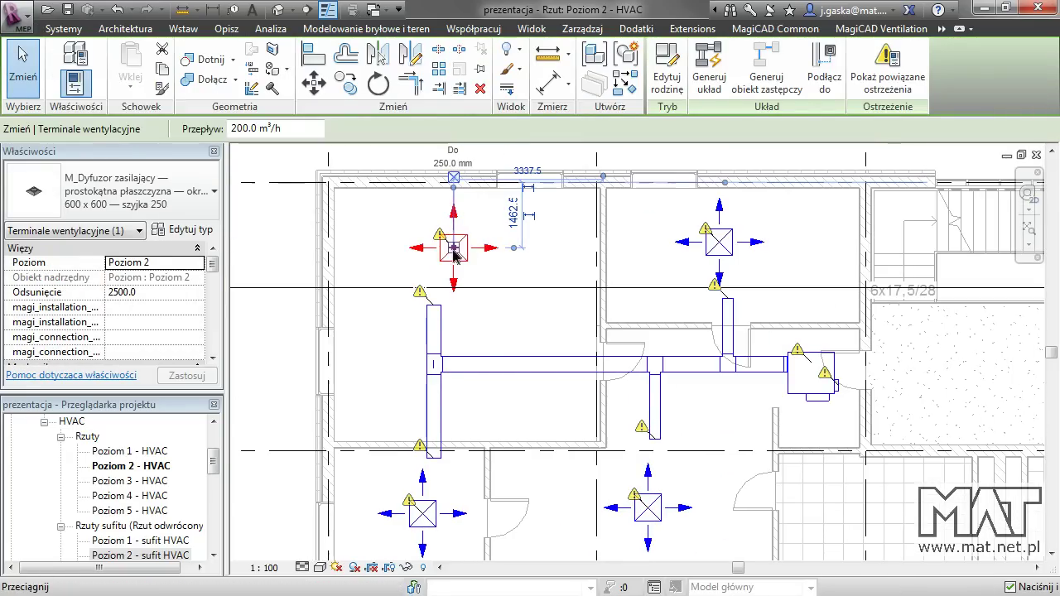
right_click(455, 250)
left_click(495, 229)
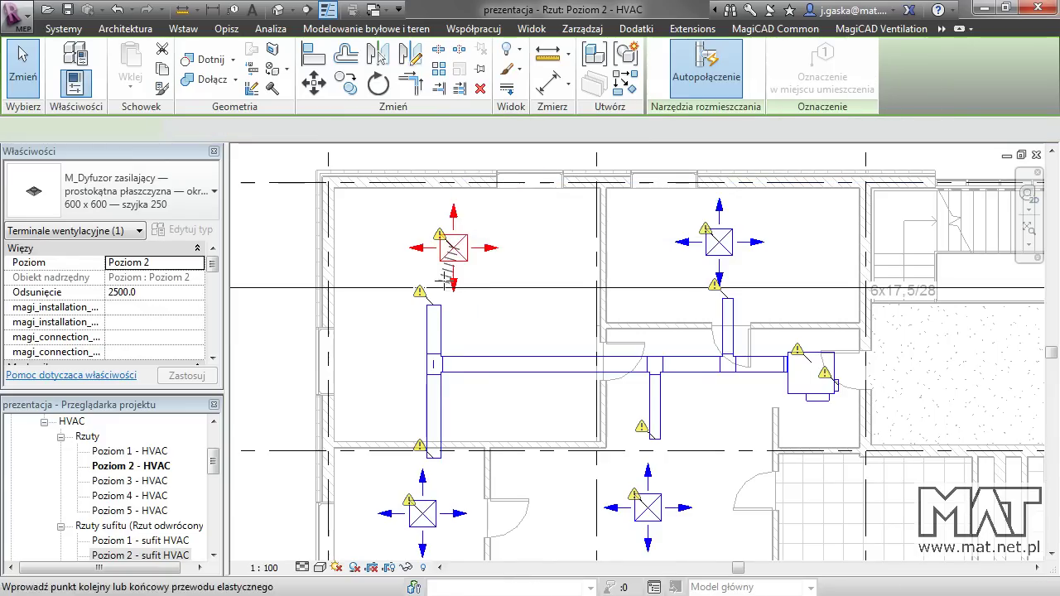
left_click(432, 303)
middle_click_drag(495, 349, 484, 265)
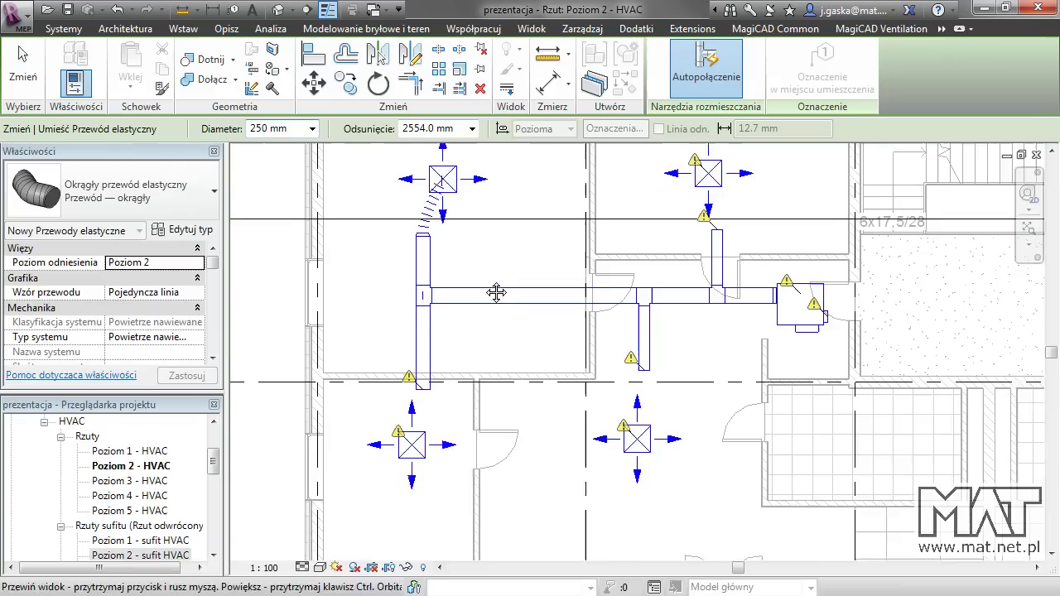
left_click(410, 426)
left_click(422, 374)
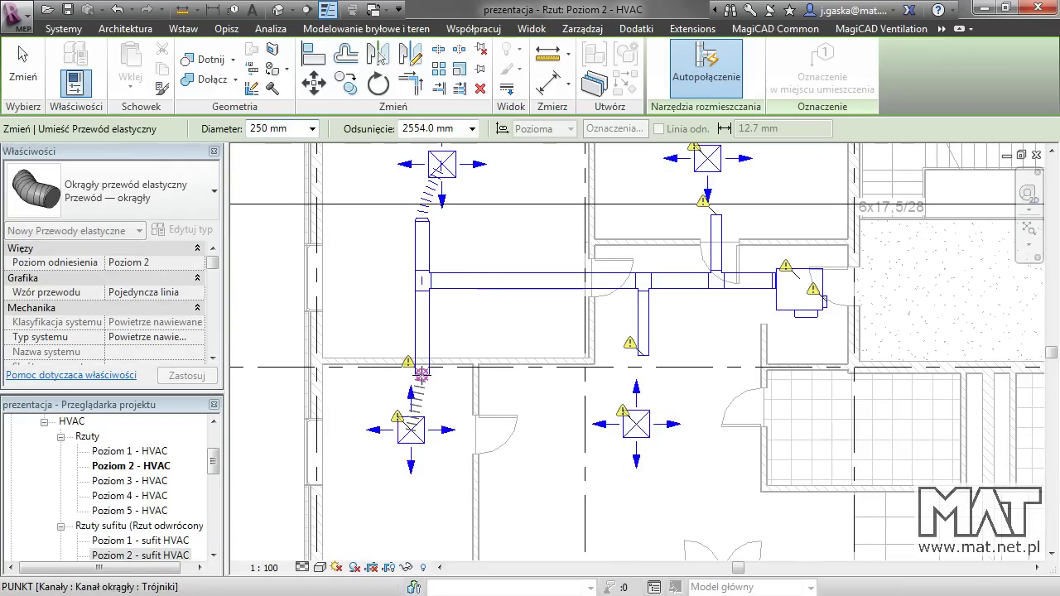
Step: Connect the lower-middle and upper-right diffusers to the branch duct ends with flexible ducts
left_click(636, 424)
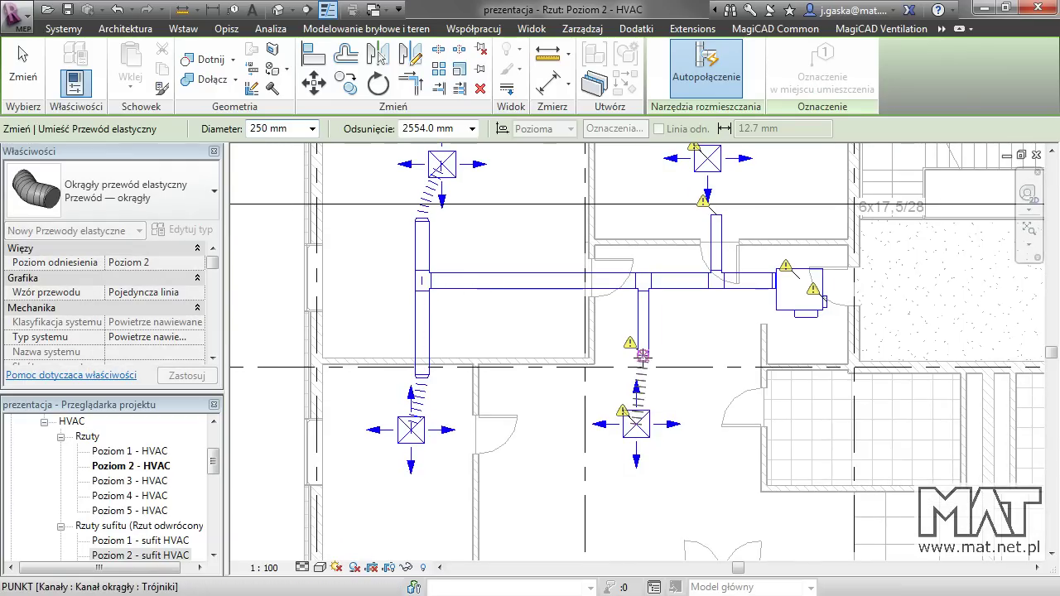
left_click(643, 354)
middle_click_drag(721, 252, 710, 301)
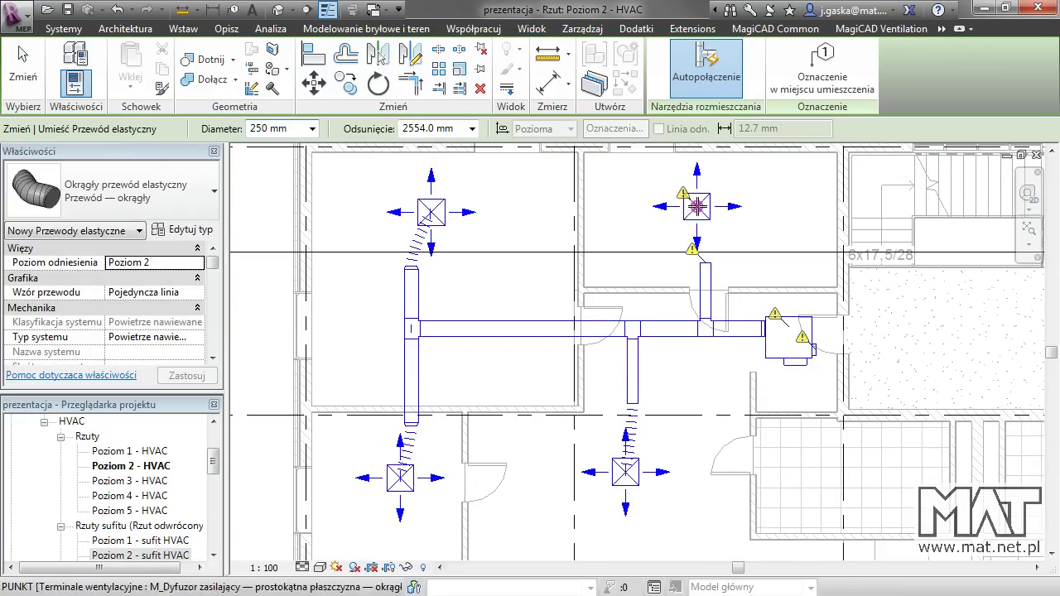
left_click(696, 207)
left_click(705, 264)
key("Escape")
key("Escape")
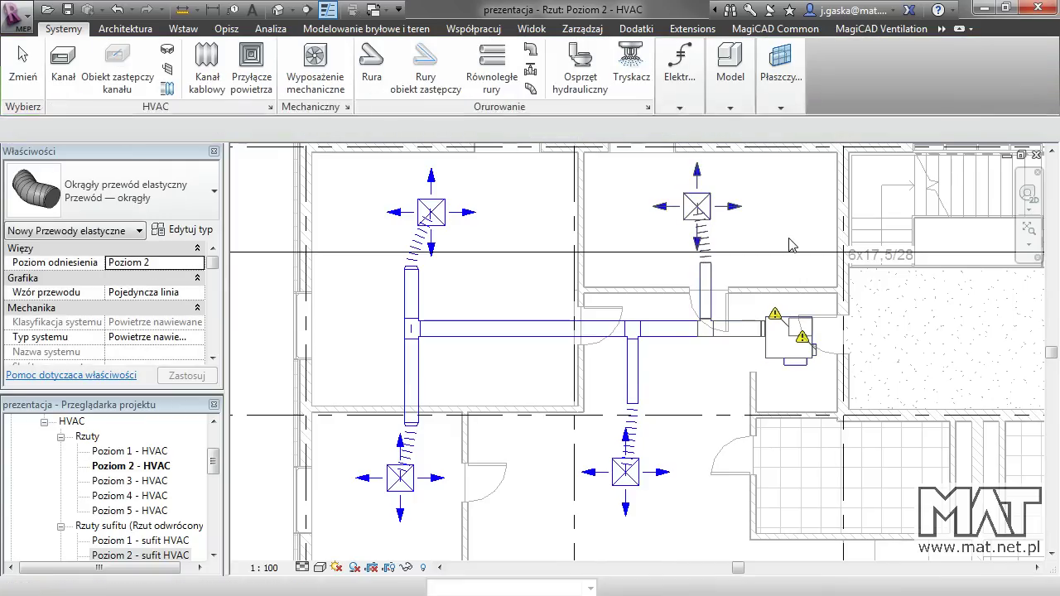
scroll(598, 308, "down", 1)
middle_click_drag(599, 308, 612, 287)
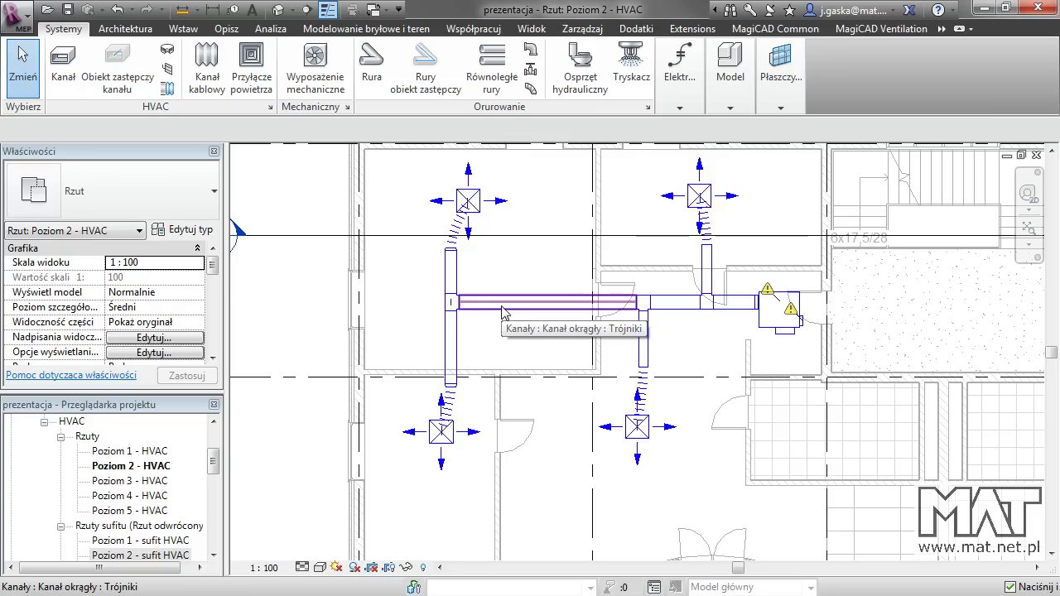
left_click(502, 312)
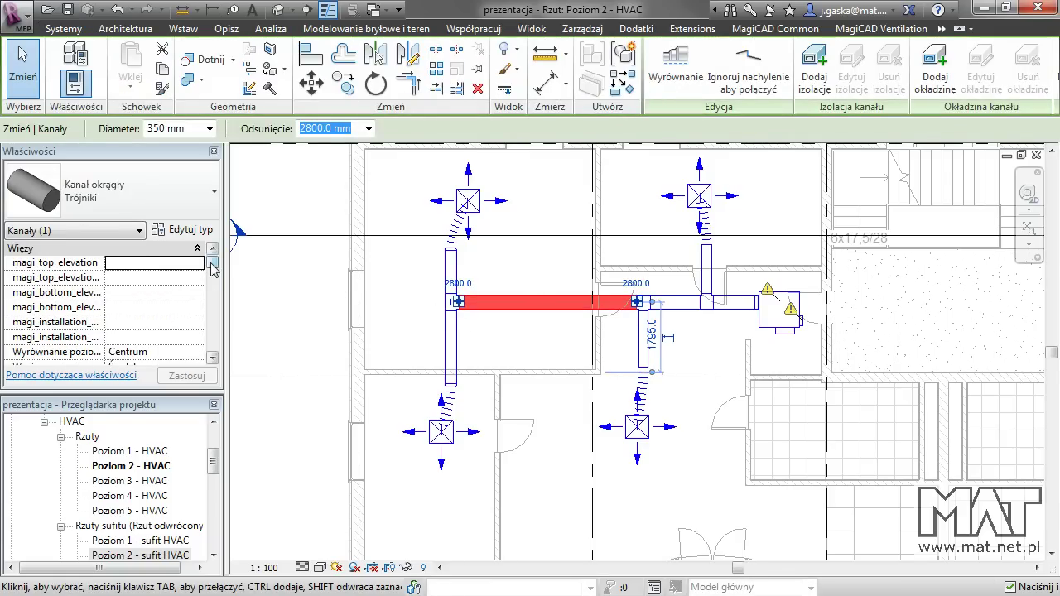
left_click_drag(212, 265, 213, 295)
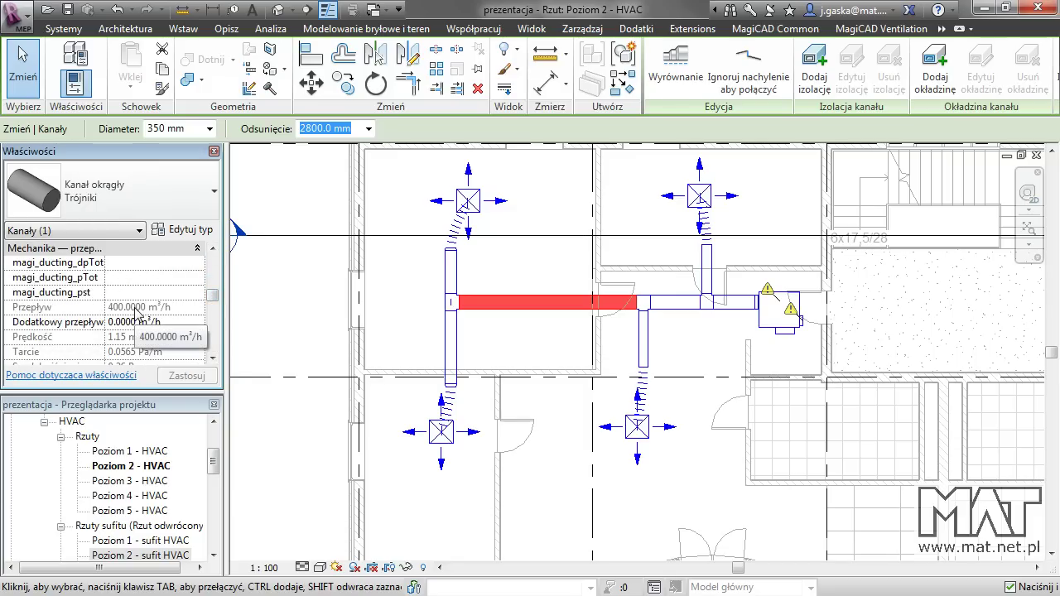
left_click(178, 128)
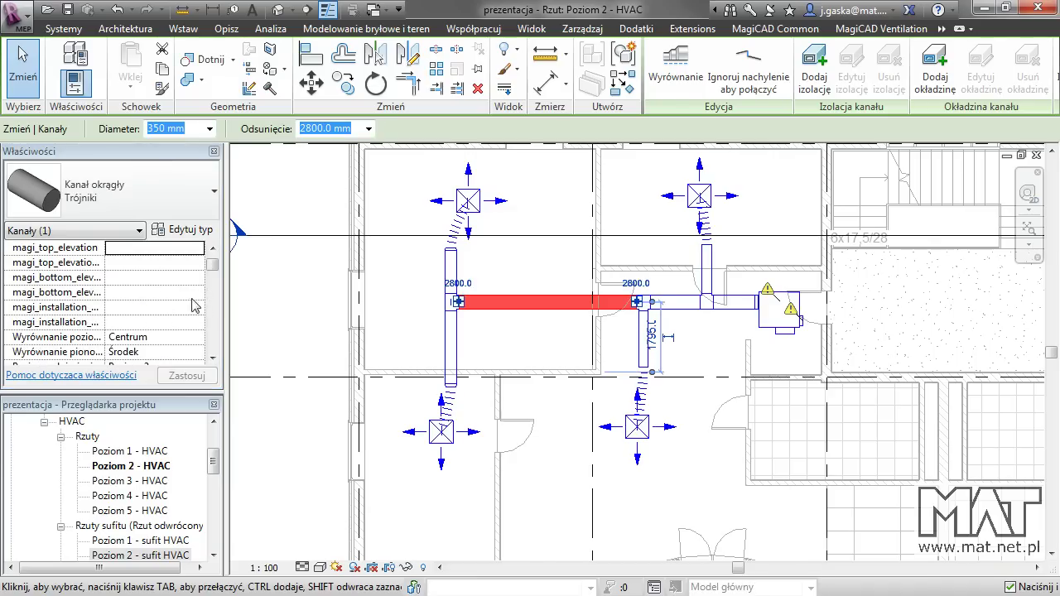
left_click_drag(213, 267, 212, 304)
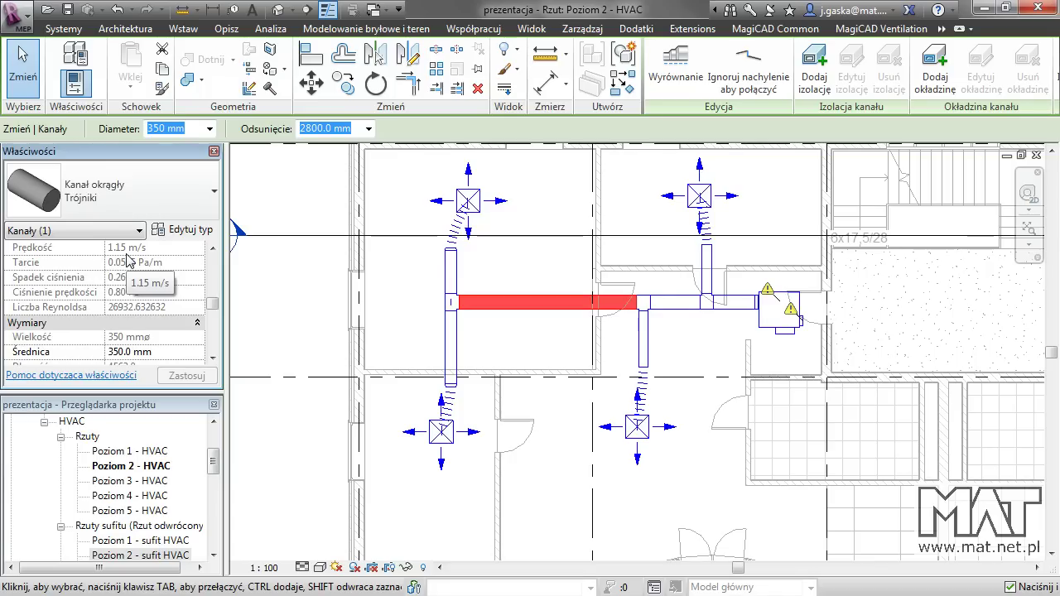
left_click(484, 253)
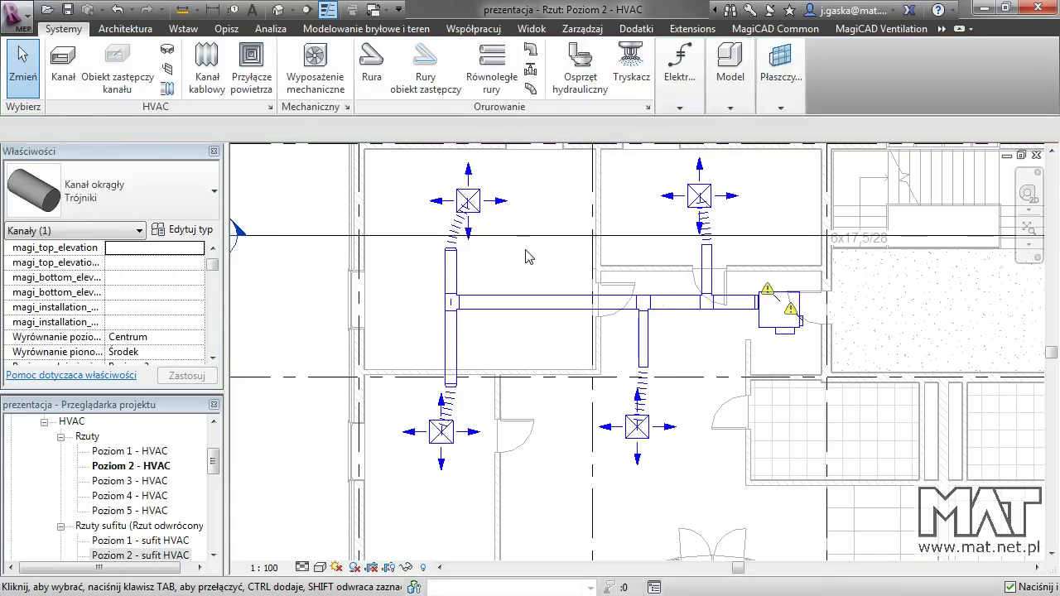
Step: Size the whole supply duct network for a 4 m/s air velocity
key("Tab")
left_click(530, 314)
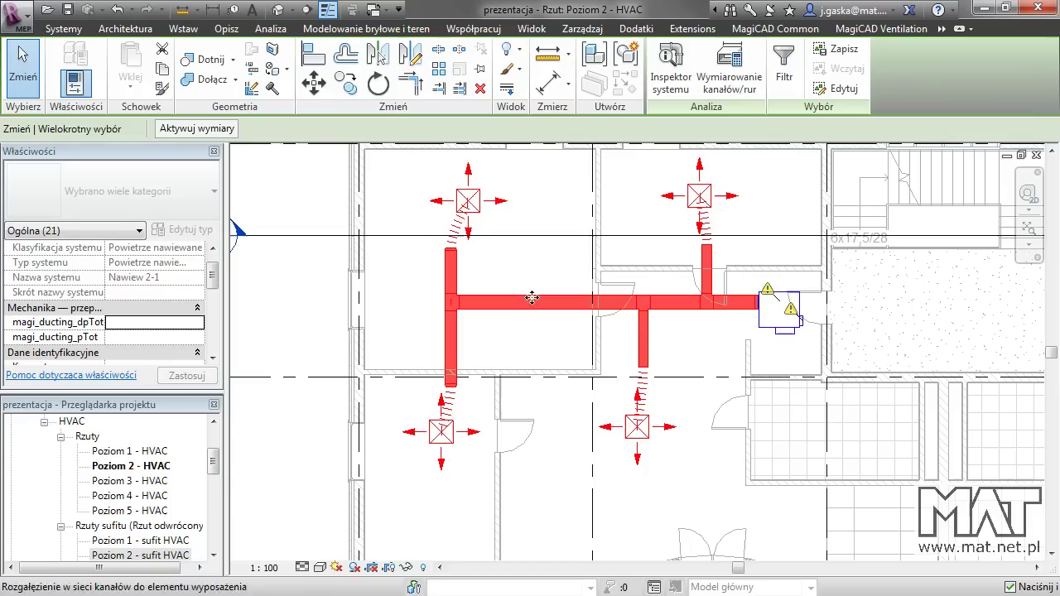
left_click(732, 82)
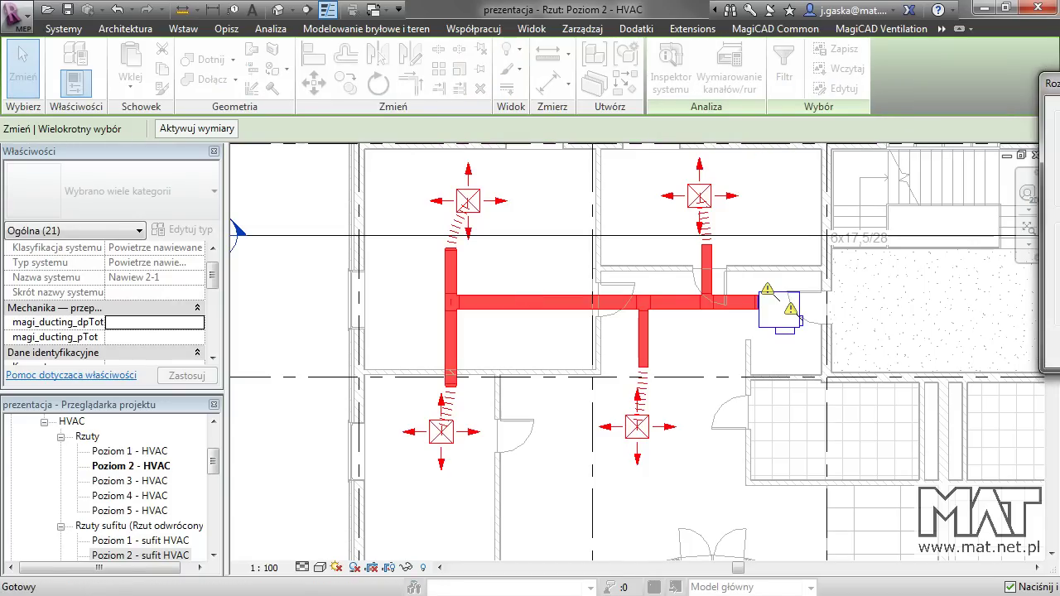
left_click_drag(991, 117, 922, 148)
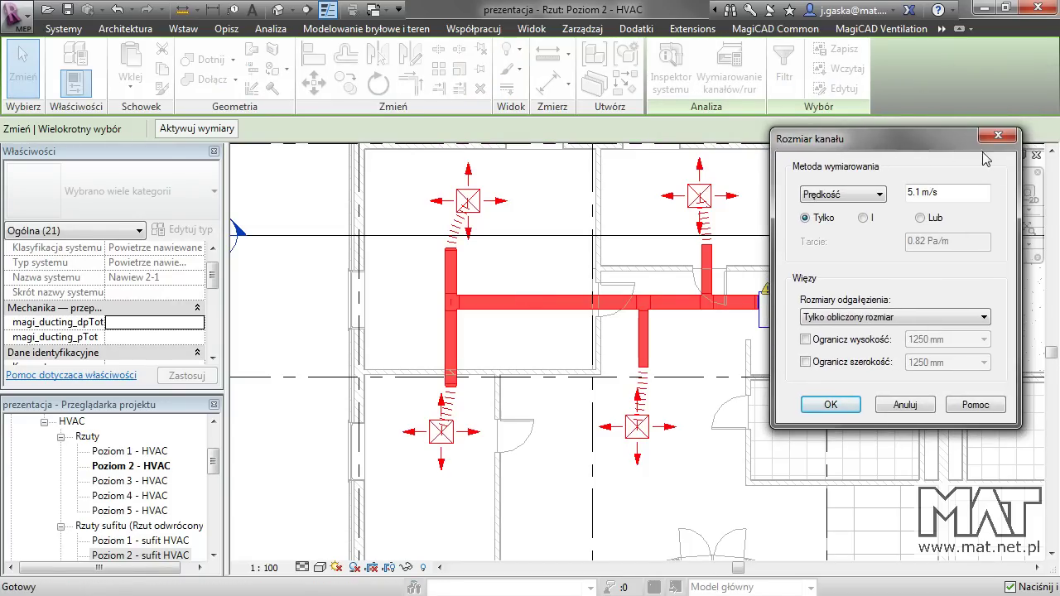
double_click(914, 192)
type("4")
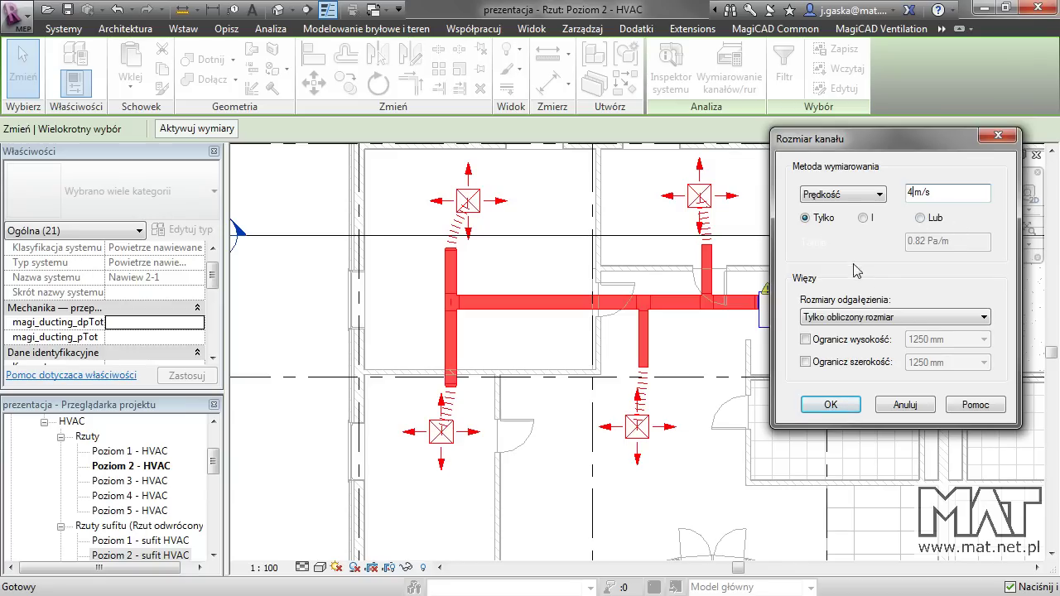
left_click(836, 404)
left_click(836, 404)
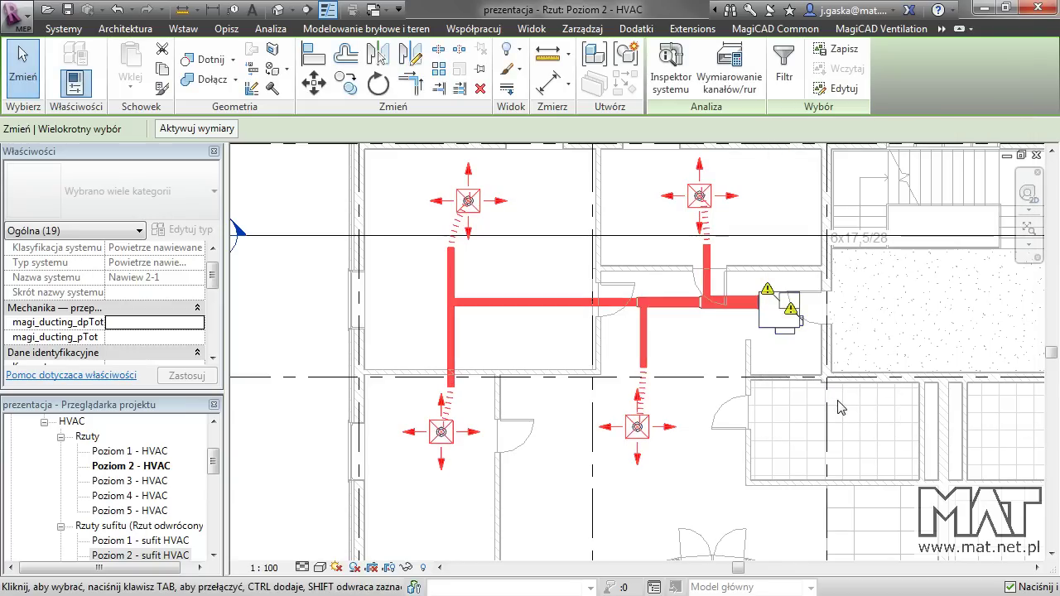
key("Escape")
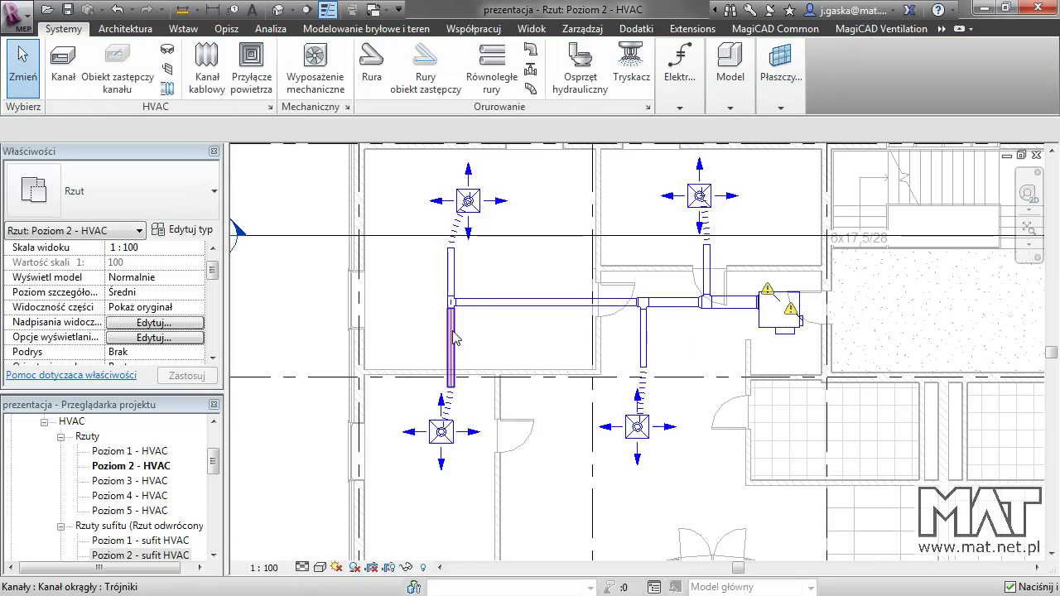
Step: Inspect flow and velocity of the left vertical duct and the duct next to the VAV unit
left_click(453, 338)
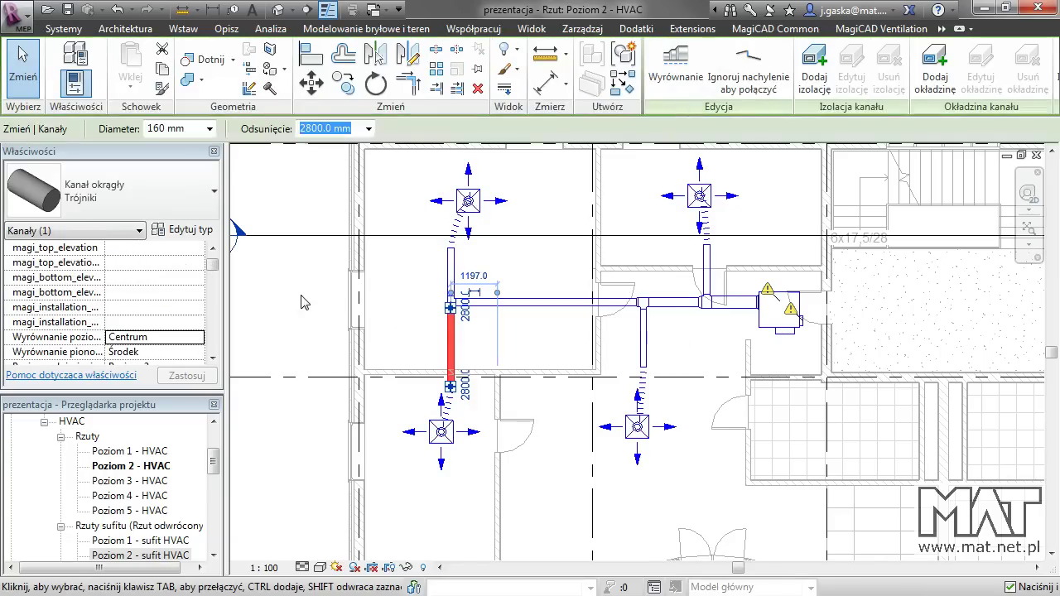
left_click_drag(214, 268, 219, 297)
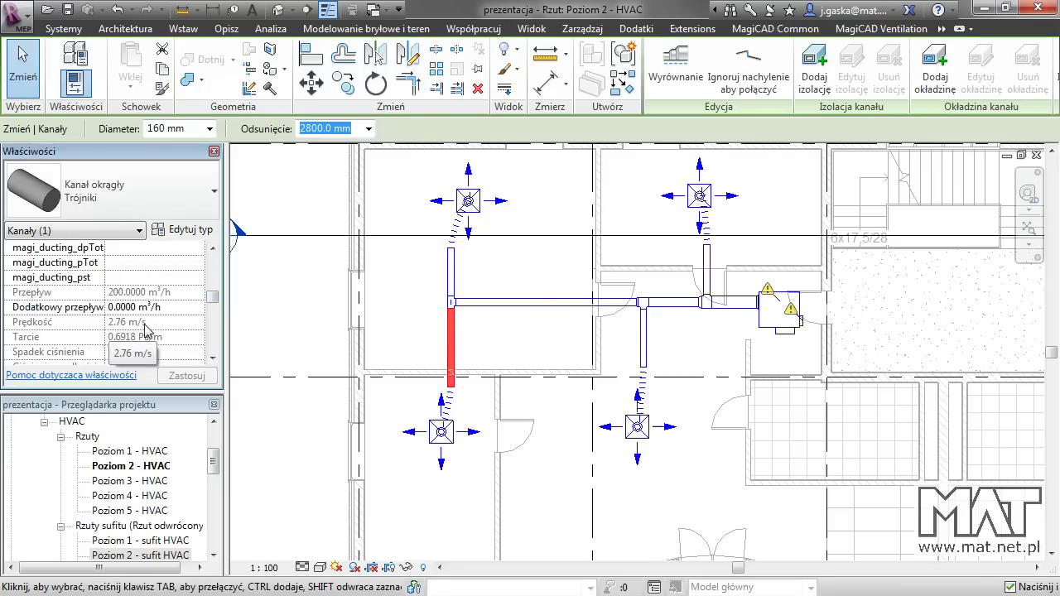
left_click(507, 307)
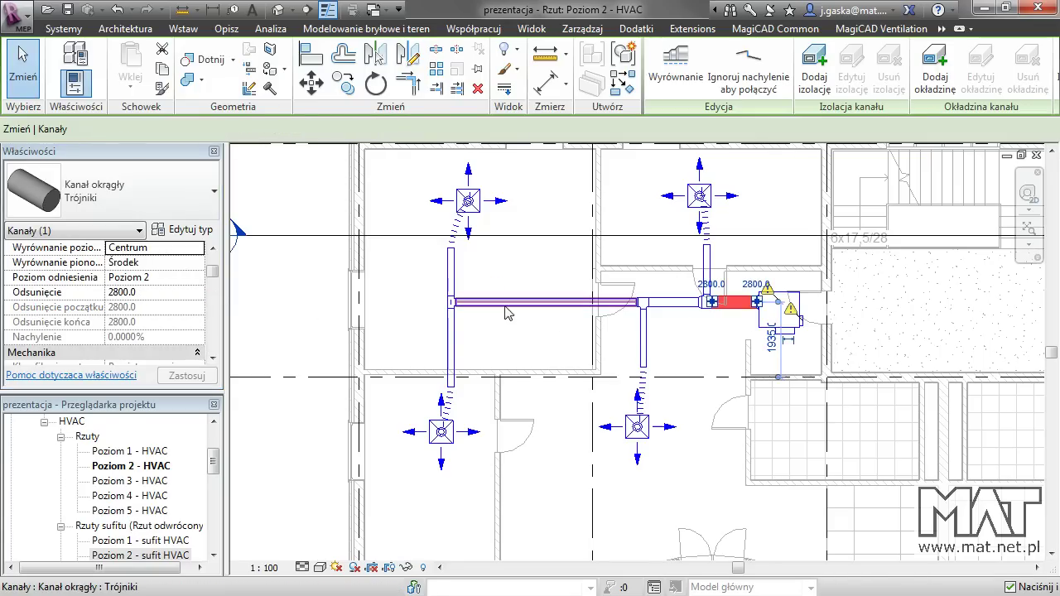
left_click_drag(213, 274, 213, 305)
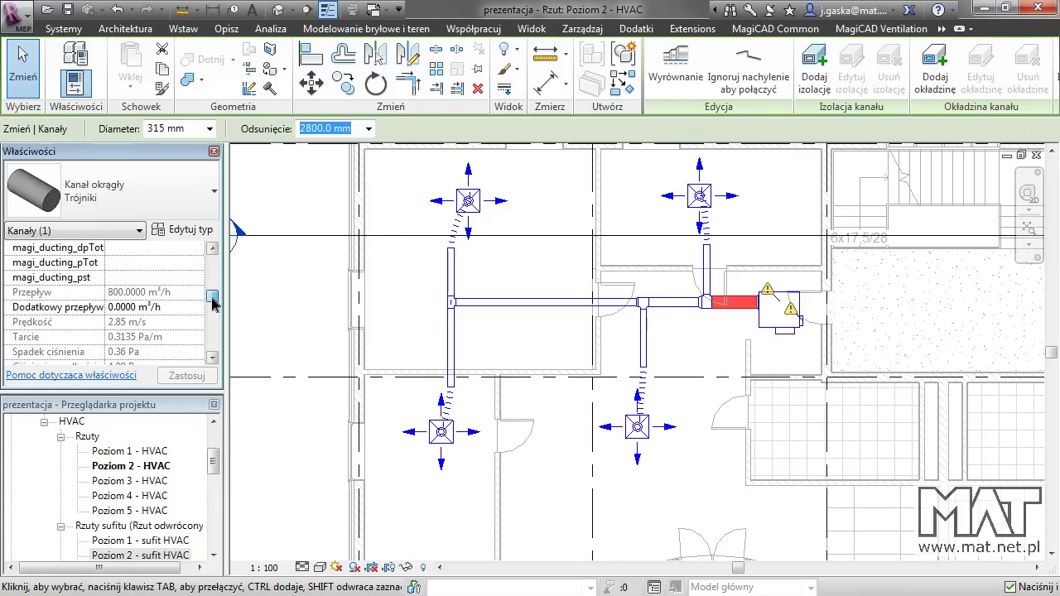
left_click_drag(212, 305, 213, 300)
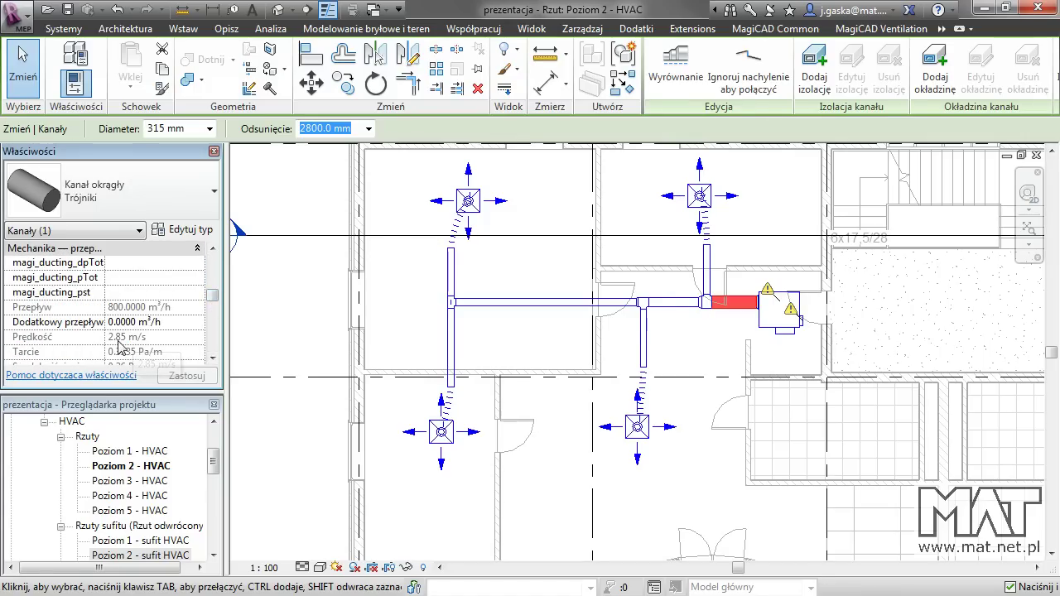
left_click(737, 302)
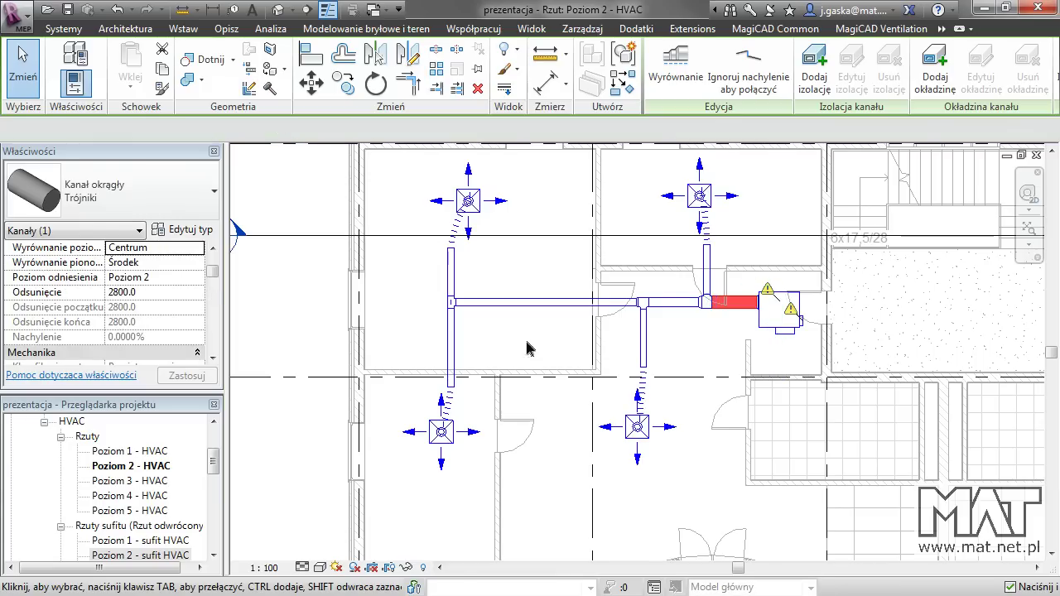
left_click(527, 348)
scroll(693, 339, "up", 1)
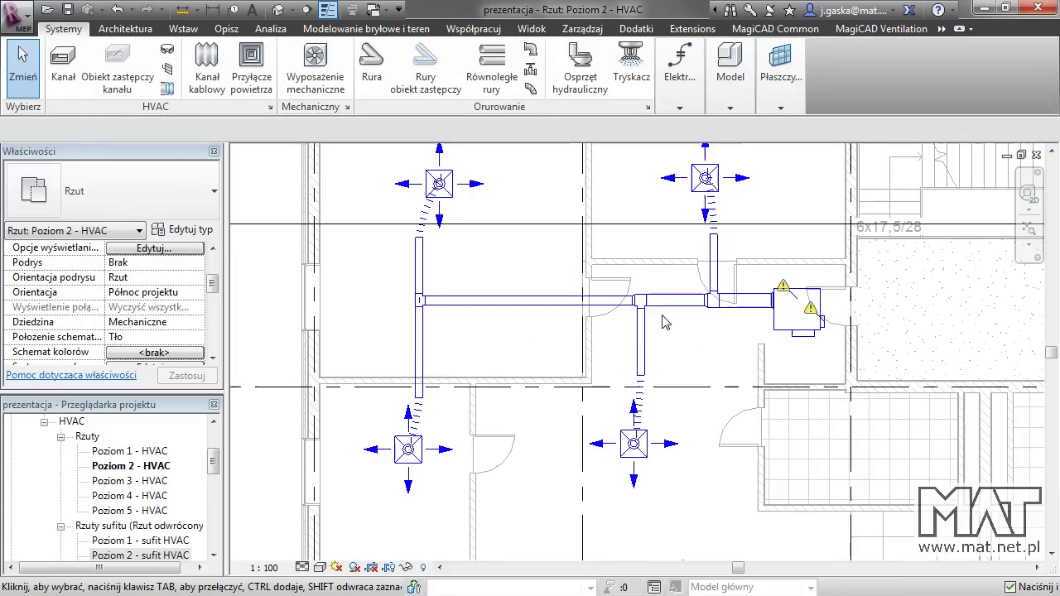
middle_click_drag(682, 334, 661, 321)
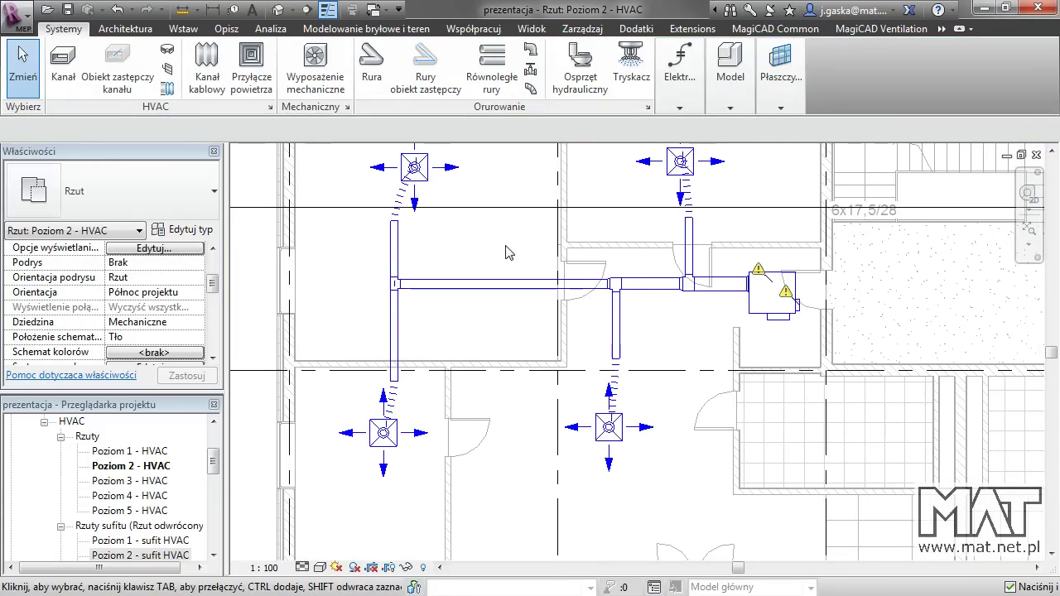
Step: Load the M_Tłumik równoważący — okrągły duct accessory family from Kanał > Akcesoria > Tłumiki
left_click(167, 72)
left_click(578, 328)
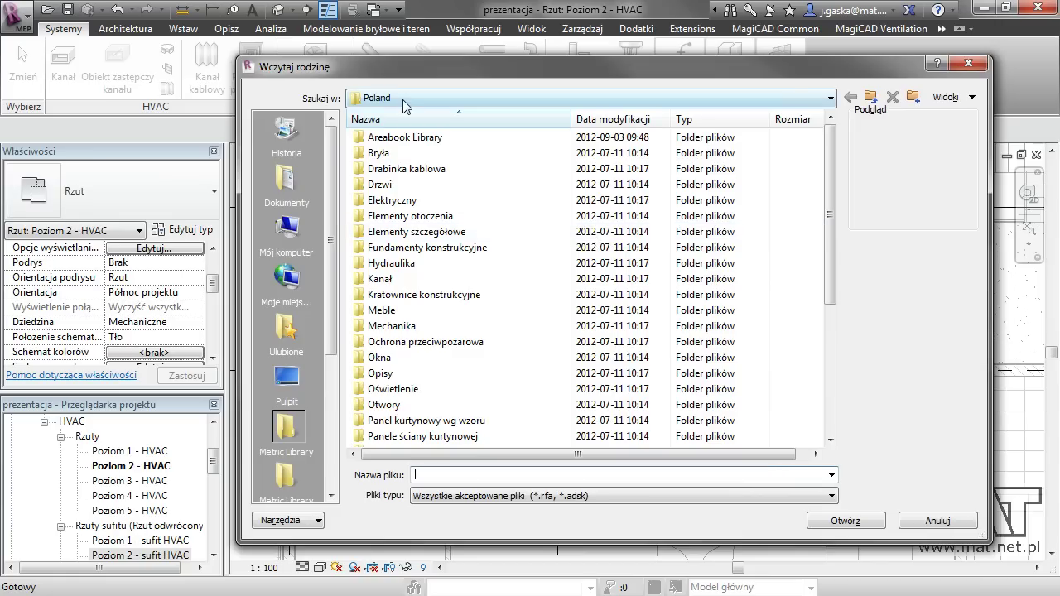
double_click(426, 279)
double_click(421, 137)
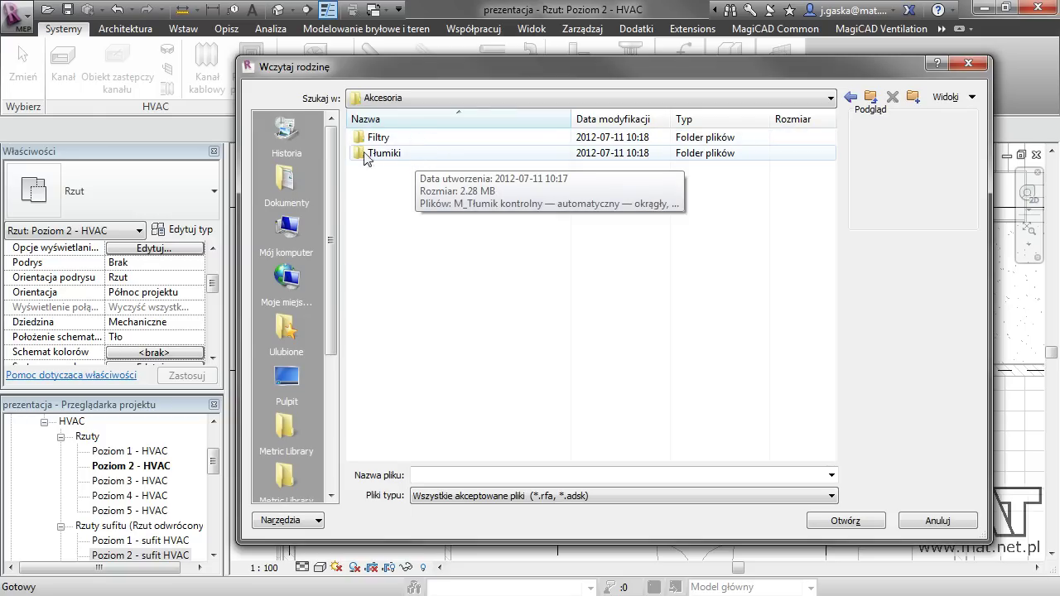
double_click(421, 154)
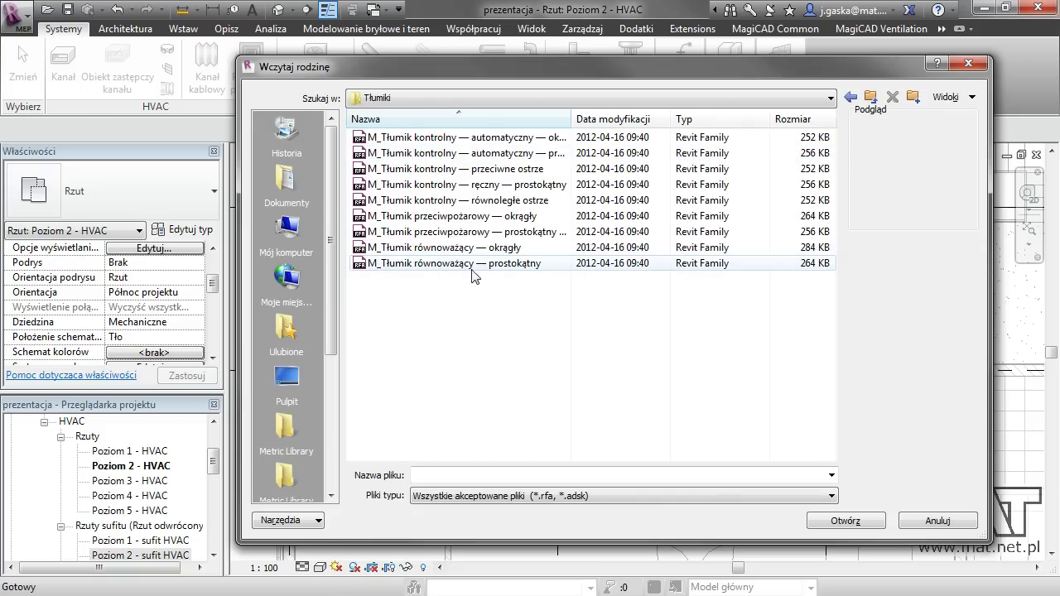
left_click(459, 248)
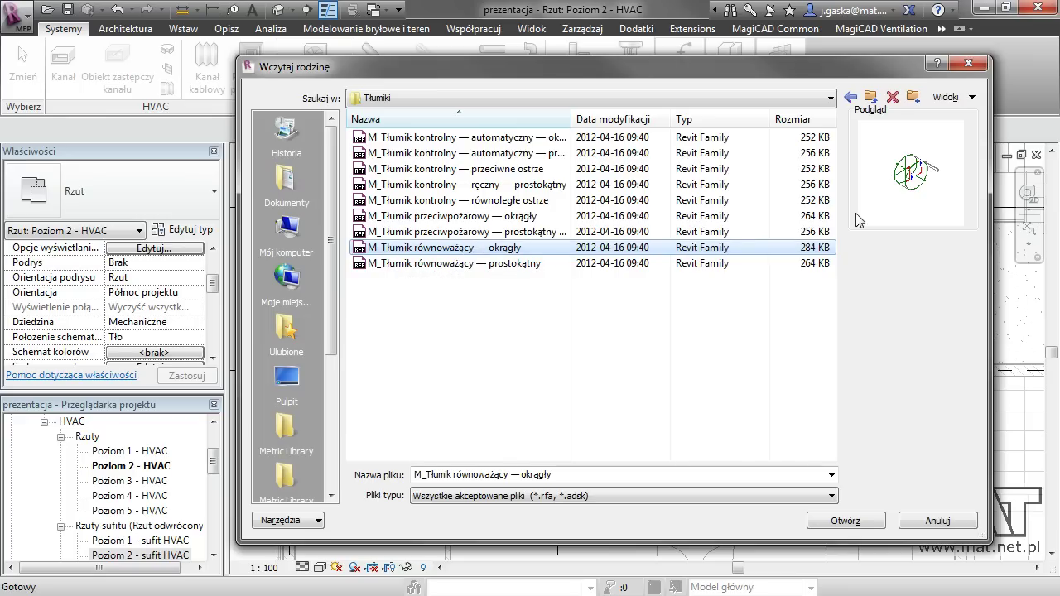
left_click(869, 525)
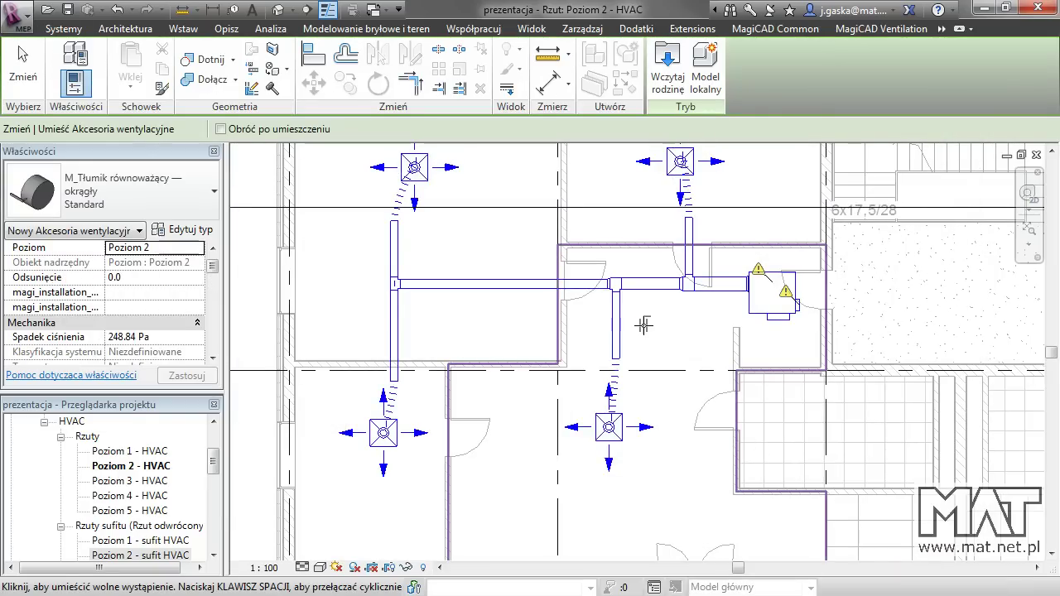
Step: Place a round balancing damper on the left vertical duct, undoing the extra one on the horizontal duct
scroll(579, 326, "up", 1)
scroll(514, 326, "up", 1)
scroll(450, 327, "up", 1)
scroll(447, 328, "up", 1)
scroll(440, 331, "up", 1)
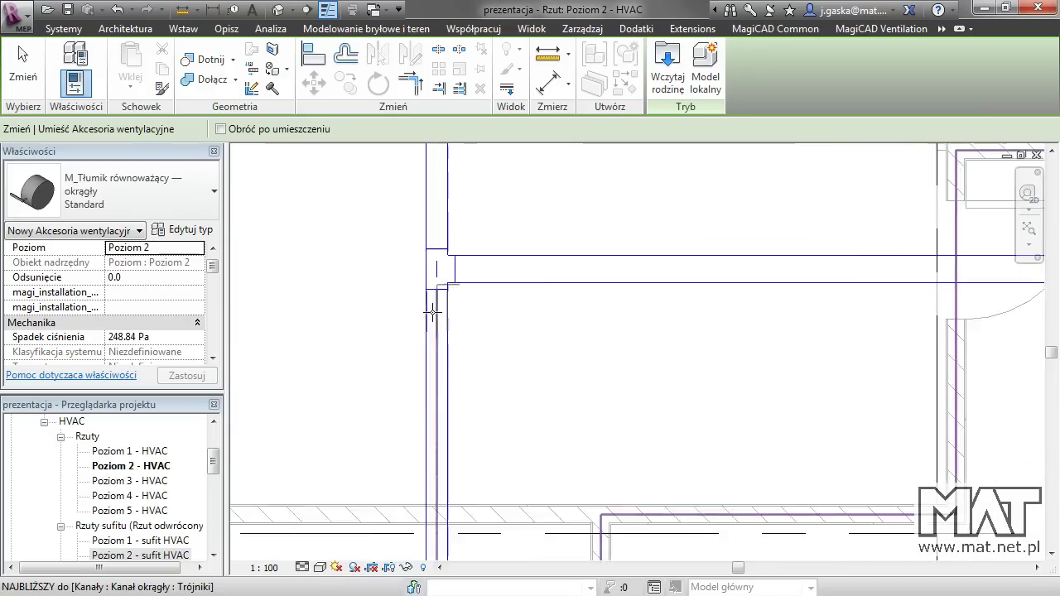
scroll(439, 333, "up", 1)
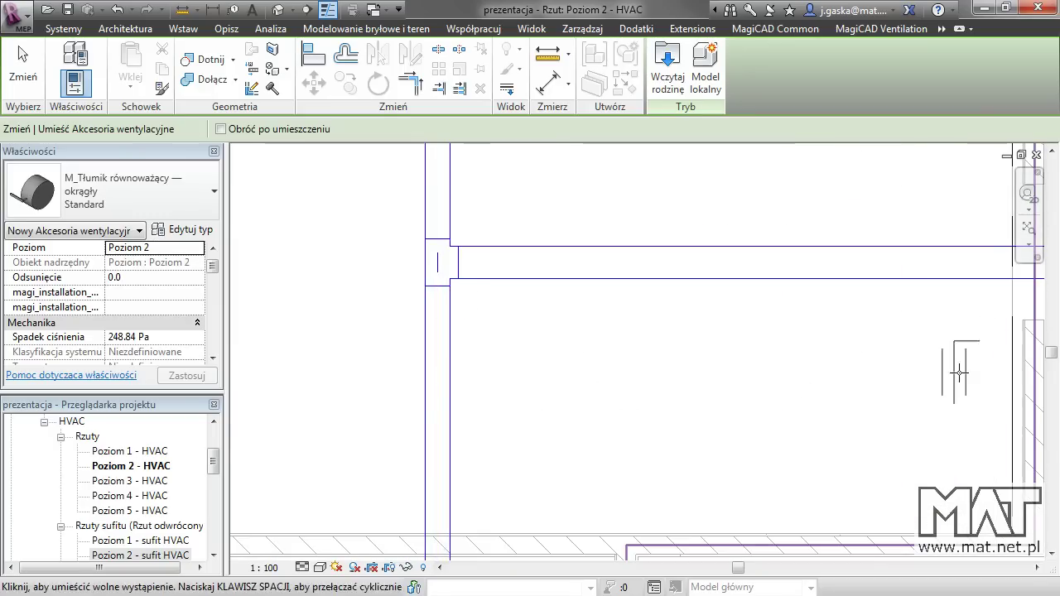
middle_click_drag(438, 372, 415, 373)
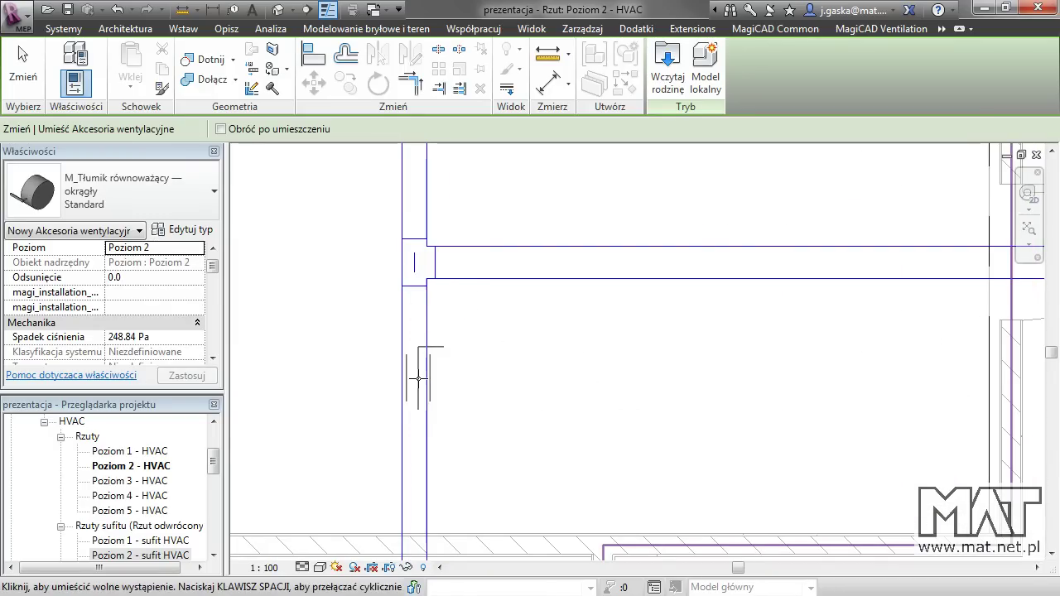
scroll(414, 389, "down", 1)
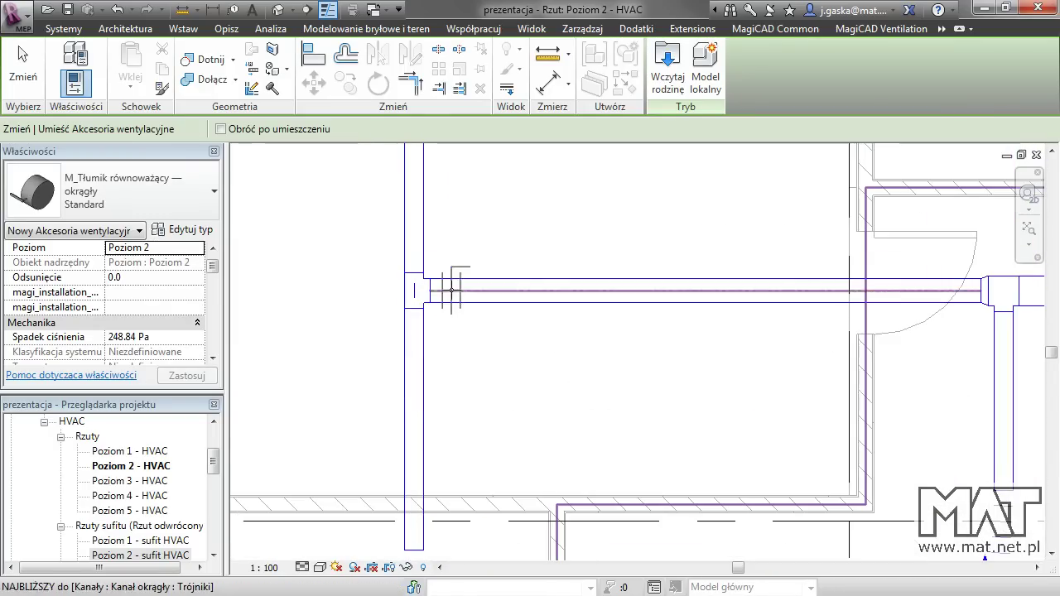
scroll(962, 327, "down", 1)
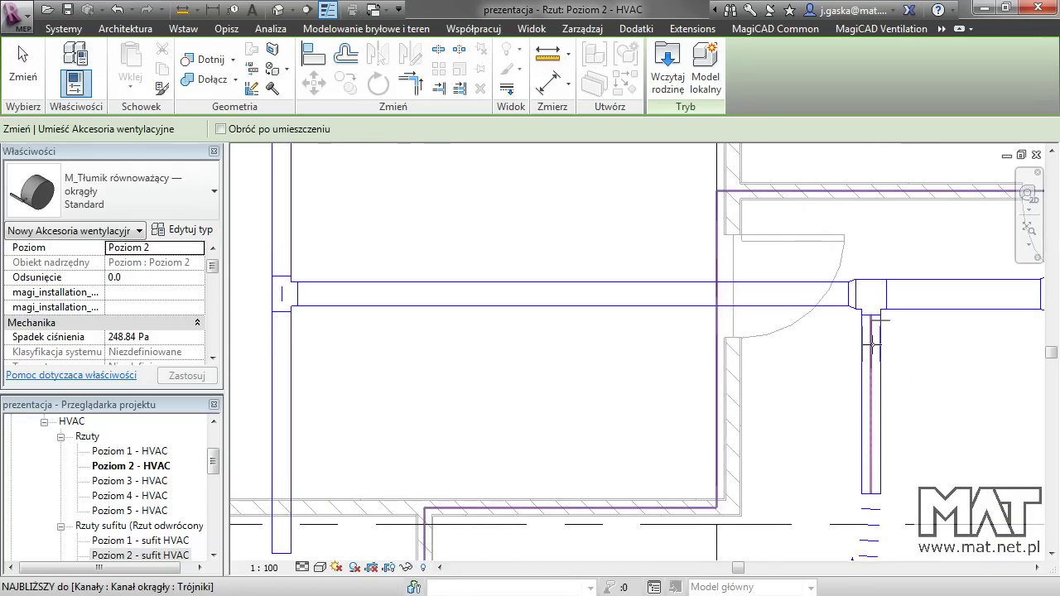
scroll(879, 356, "down", 1)
middle_click_drag(881, 357, 686, 413)
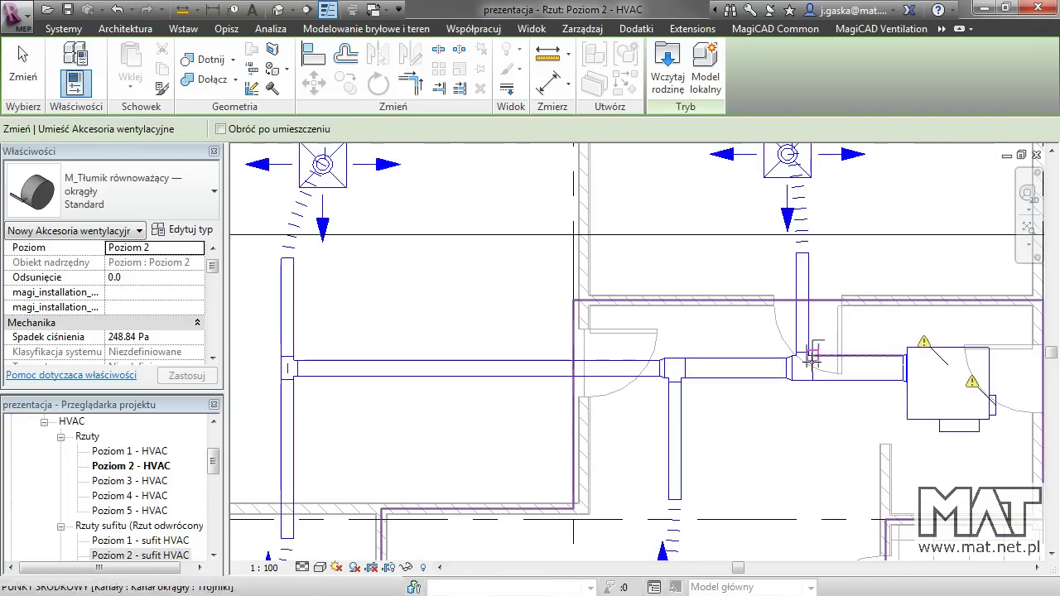
scroll(800, 325, "up", 4)
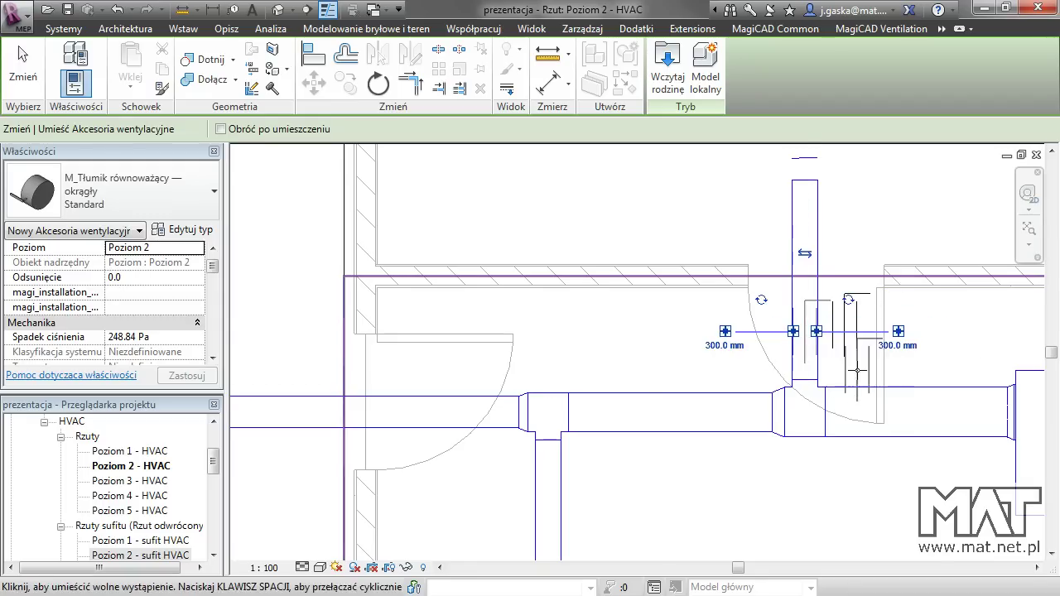
scroll(803, 333, "down", 2)
middle_click_drag(769, 291, 778, 374)
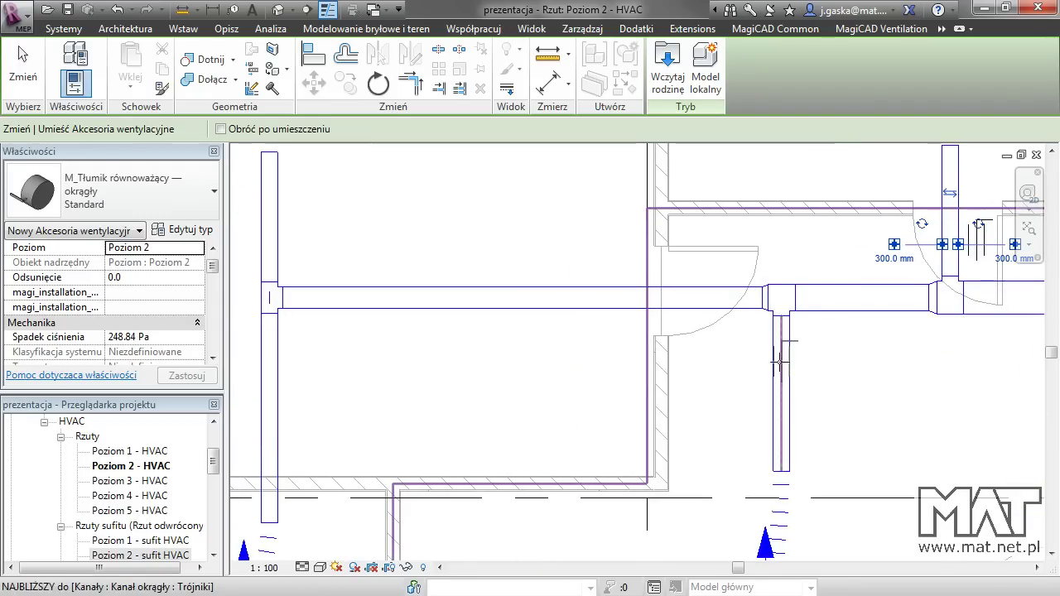
scroll(707, 357, "down", 2)
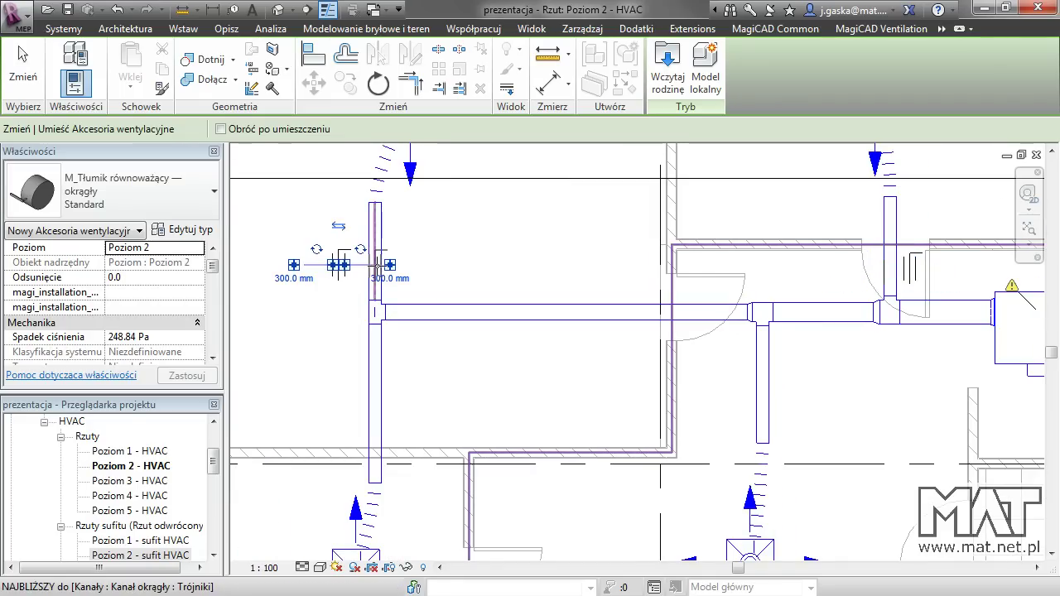
left_click(374, 213)
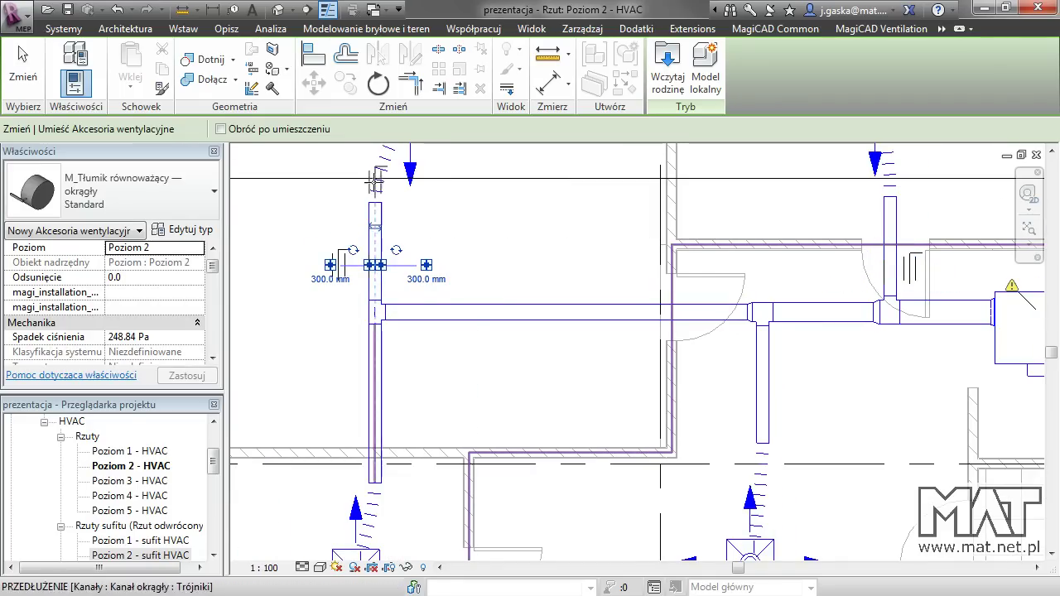
left_click(436, 311)
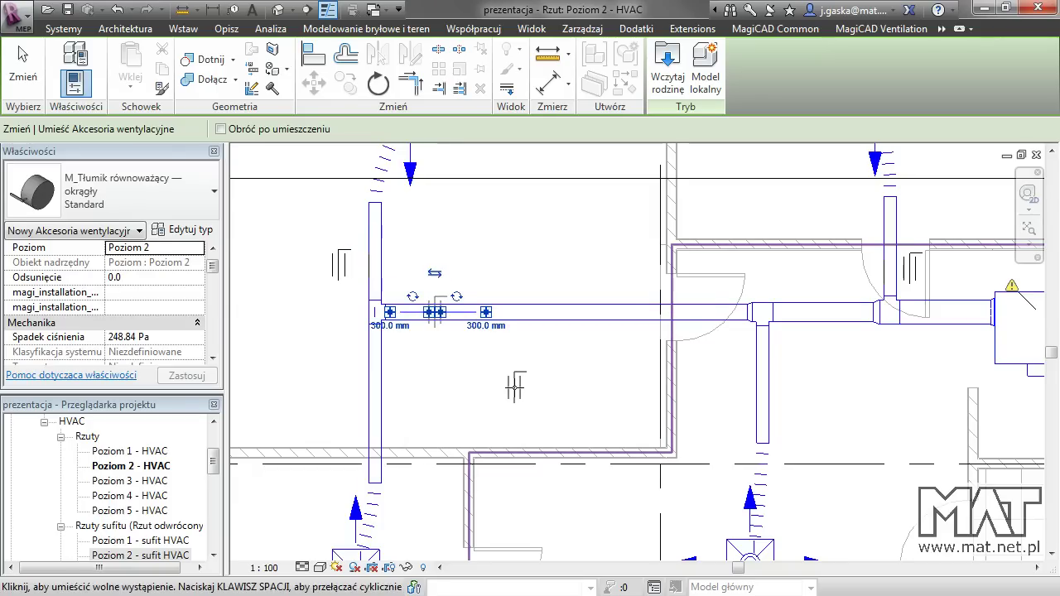
key("ctrl+z")
key("Escape")
Step: Delete the damper on the vertical duct and place a new one beside the branch duct
left_click(339, 265)
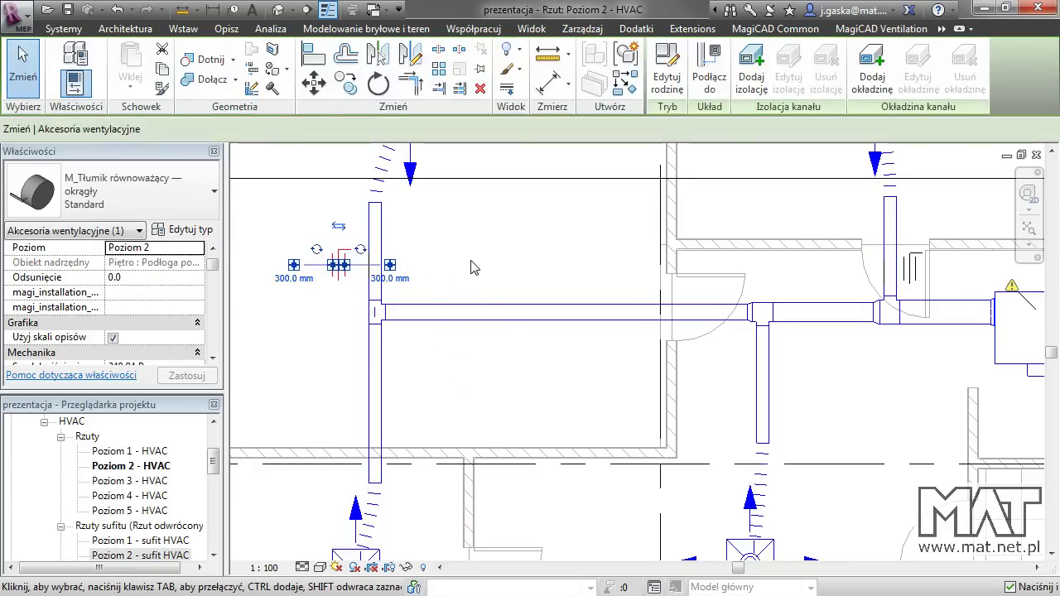
key("Delete")
left_click(911, 267)
right_click(912, 272)
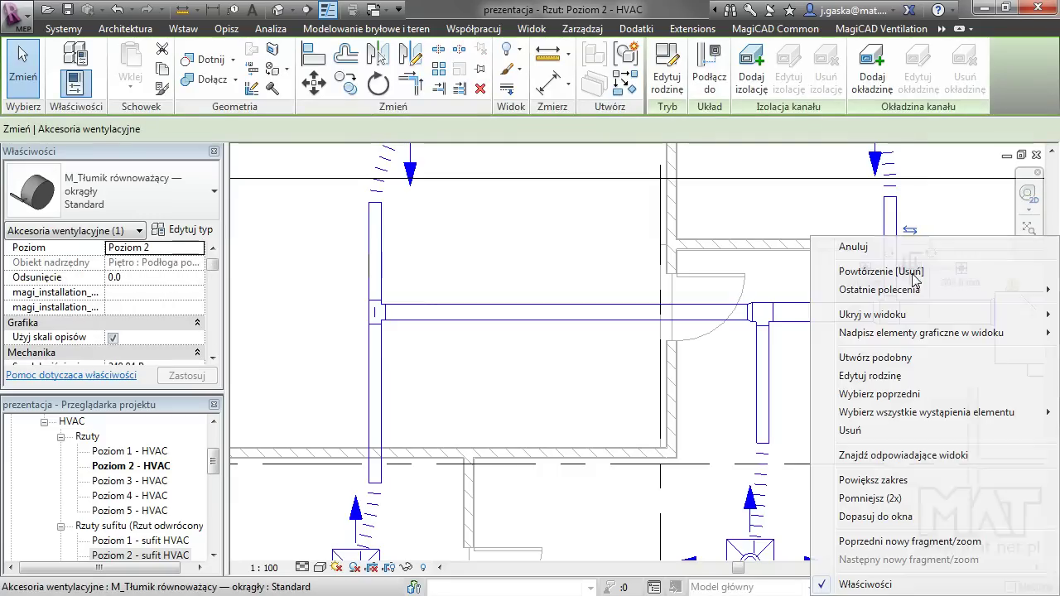
left_click(877, 357)
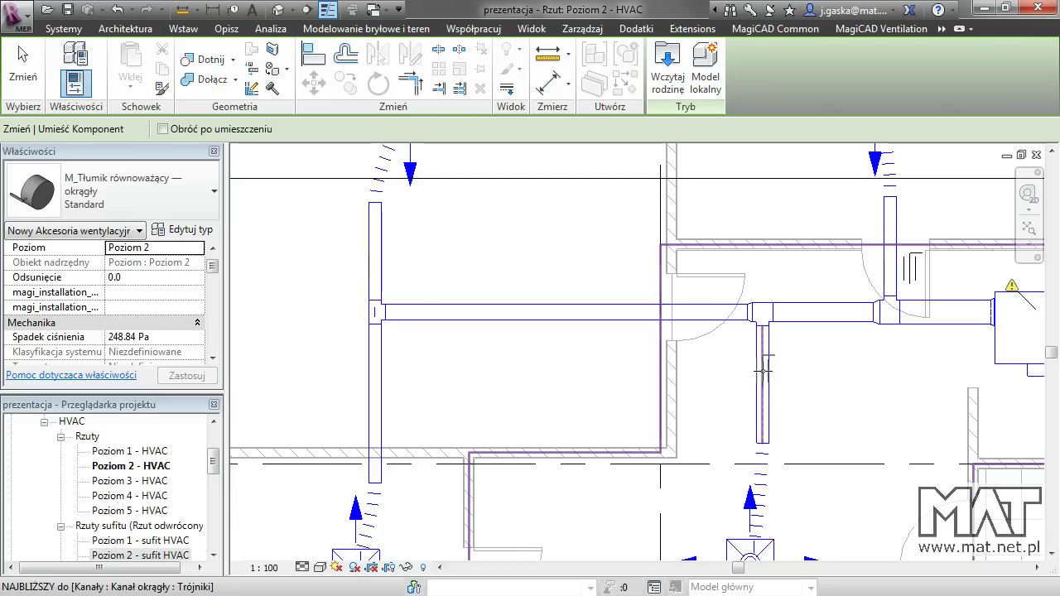
left_click(824, 370)
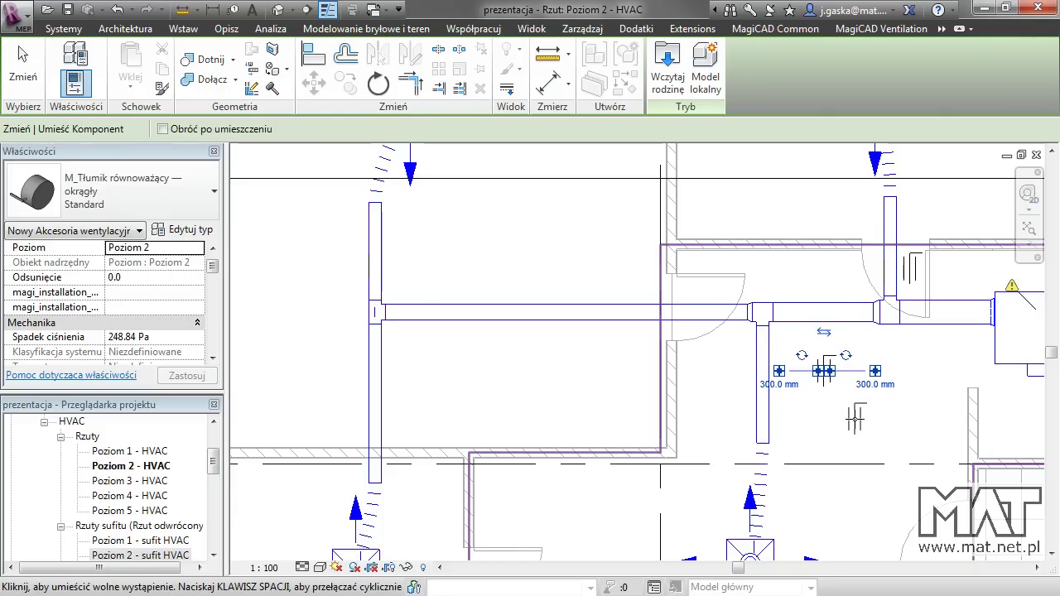
key("Escape")
key("Escape")
Step: Rotate the new damper 90° with RO to line up with the branch duct
left_click(834, 351)
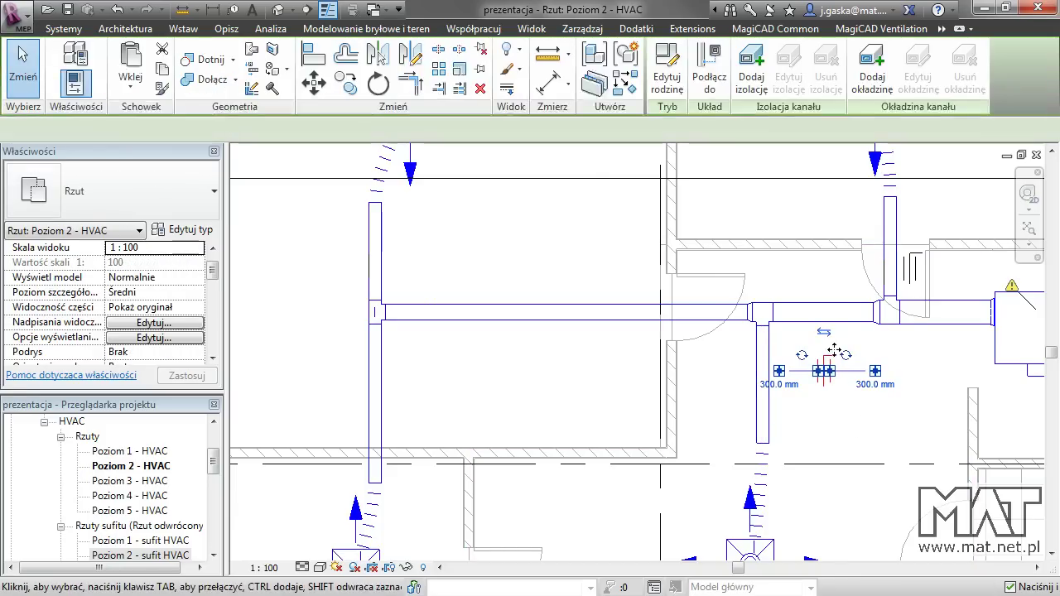
left_click(823, 416)
left_click(823, 377)
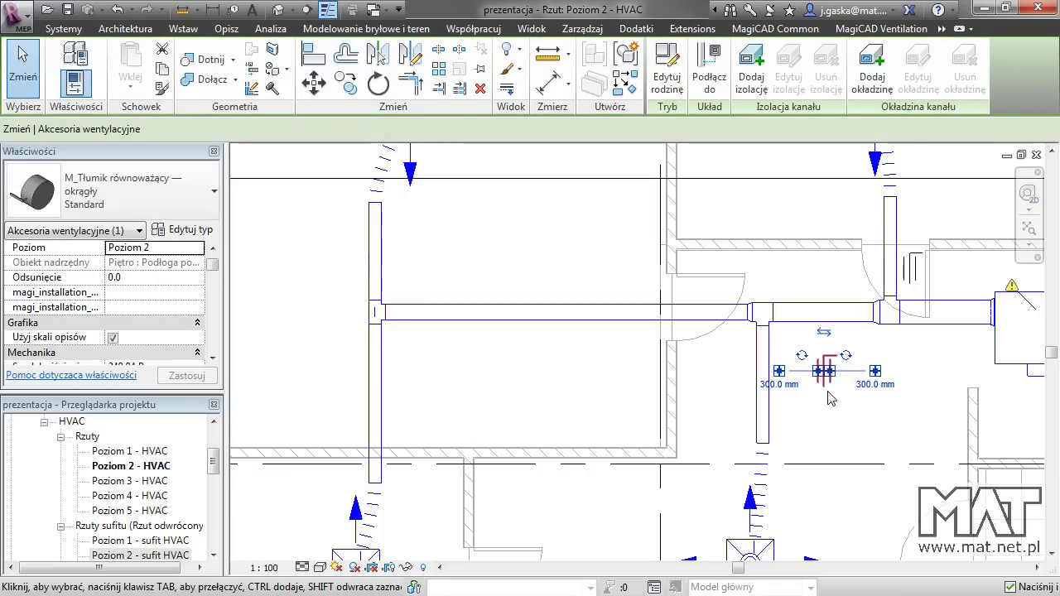
key("r")
key("o")
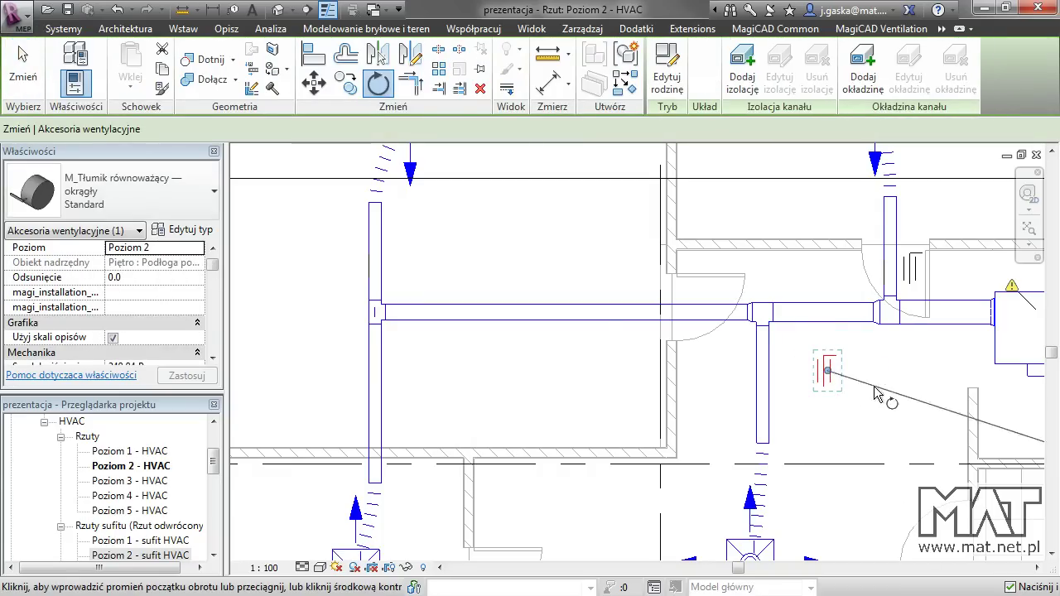
left_click(871, 374)
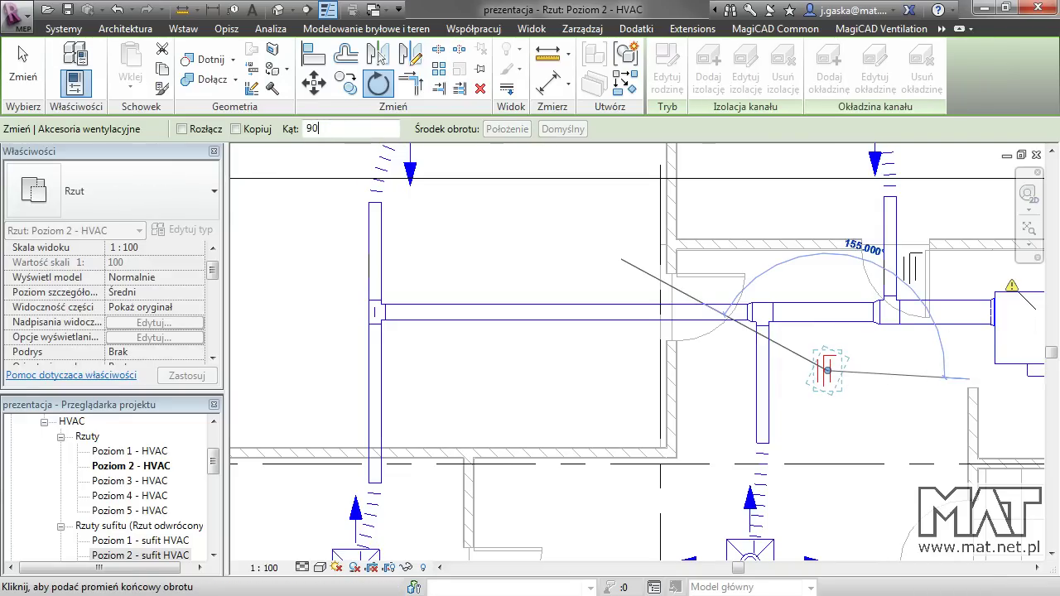
key("Return")
key("Escape")
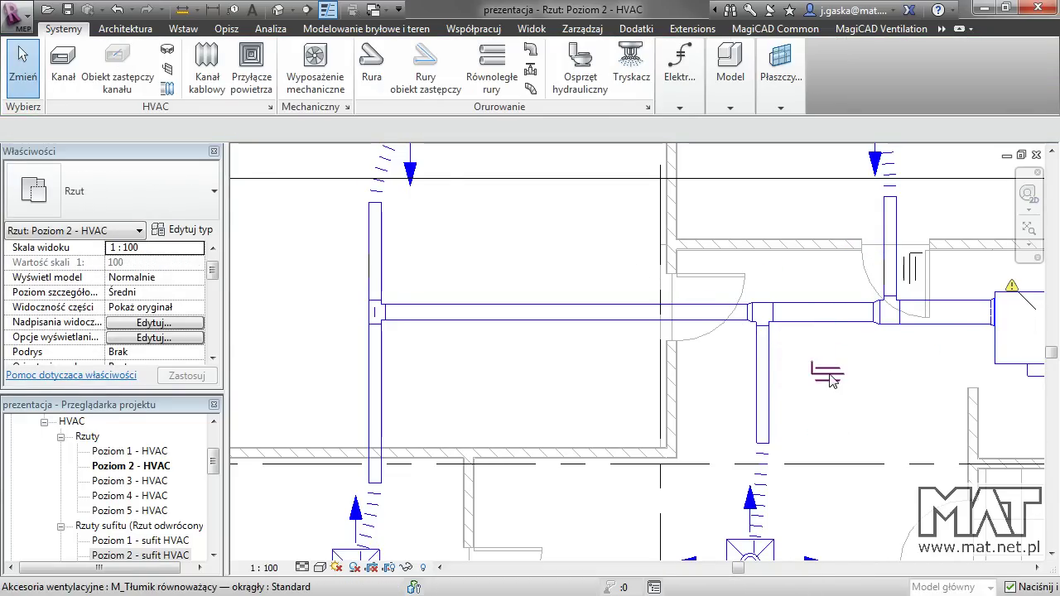
left_click(830, 377)
right_click(830, 377)
left_click(852, 134)
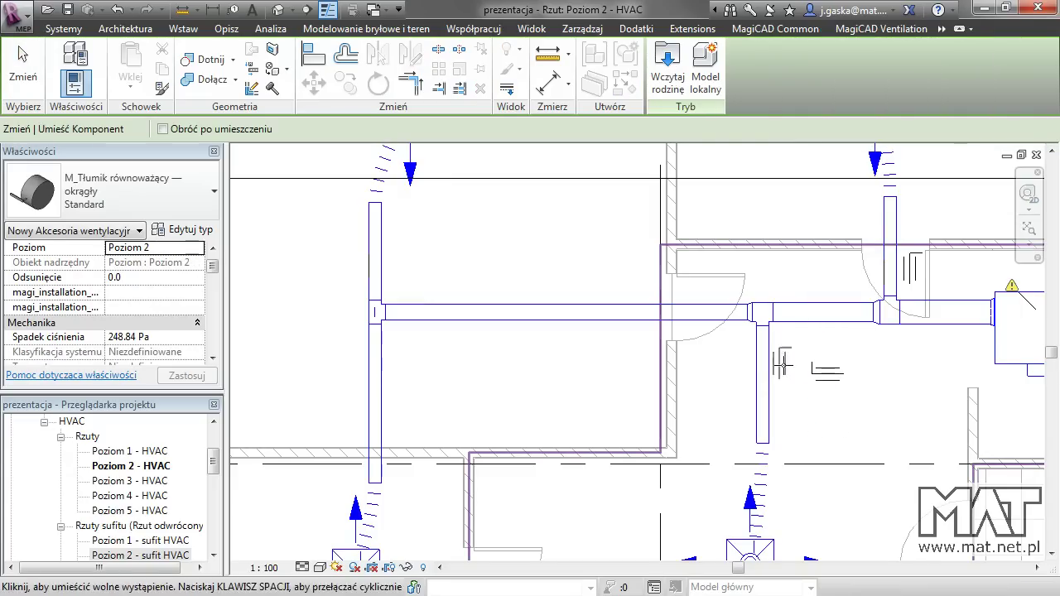
Step: Set the balancing damper's offset to 2800 to match the vertical duct
key("Escape")
key("Escape")
left_click(828, 372)
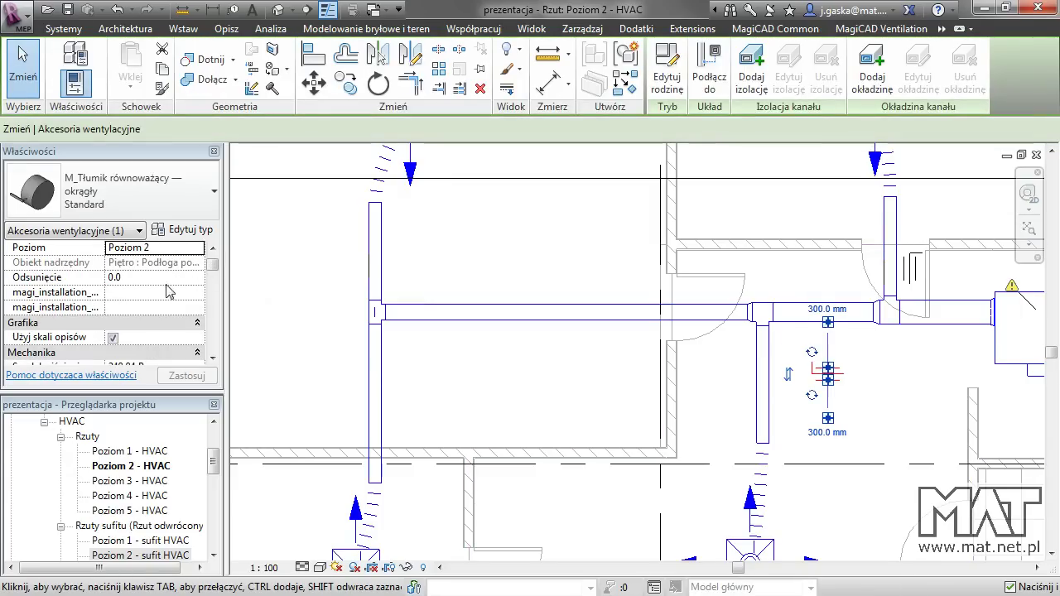
left_click(761, 381)
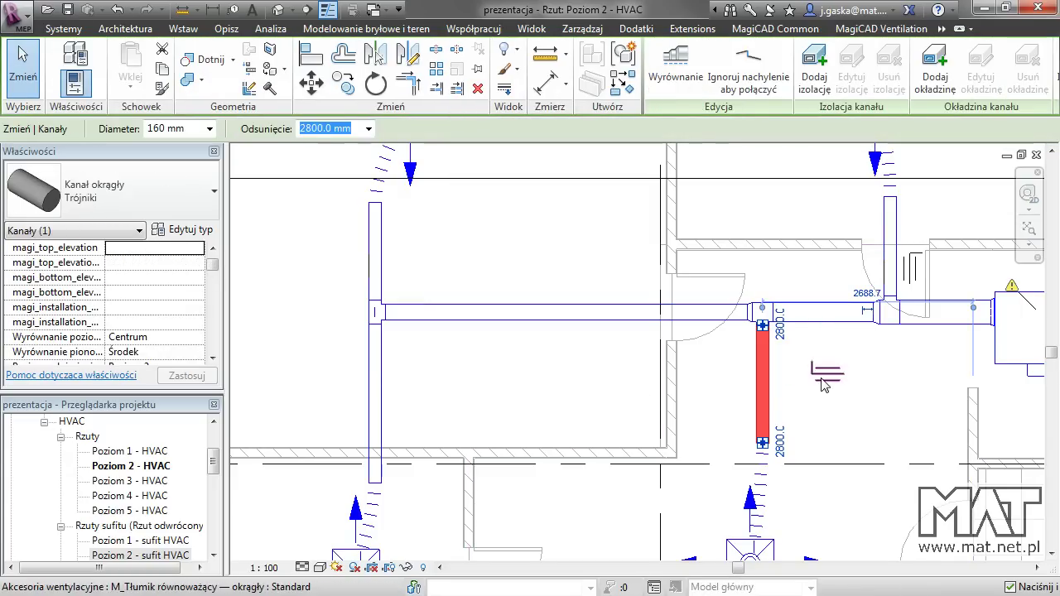
left_click(819, 372)
left_click(149, 278)
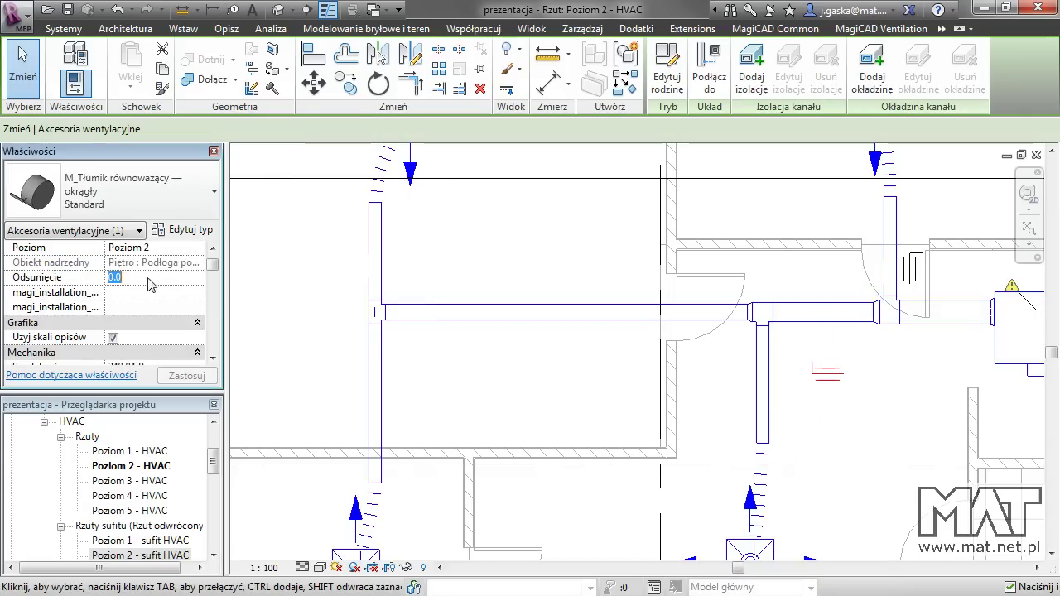
type("2800")
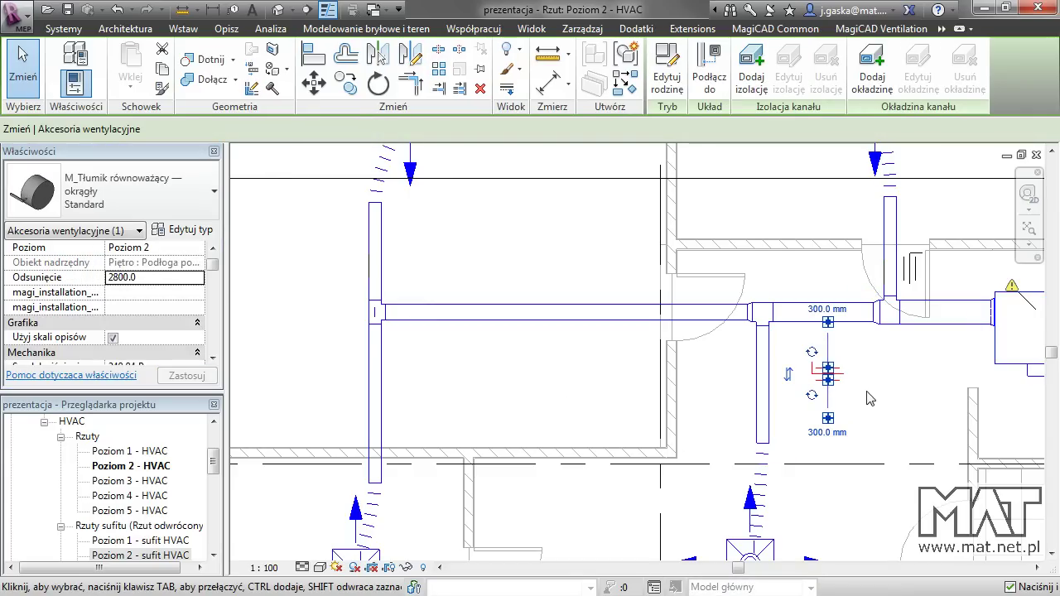
Step: Change the damper's diameter from 300 mm to 160 mm
left_click(851, 432)
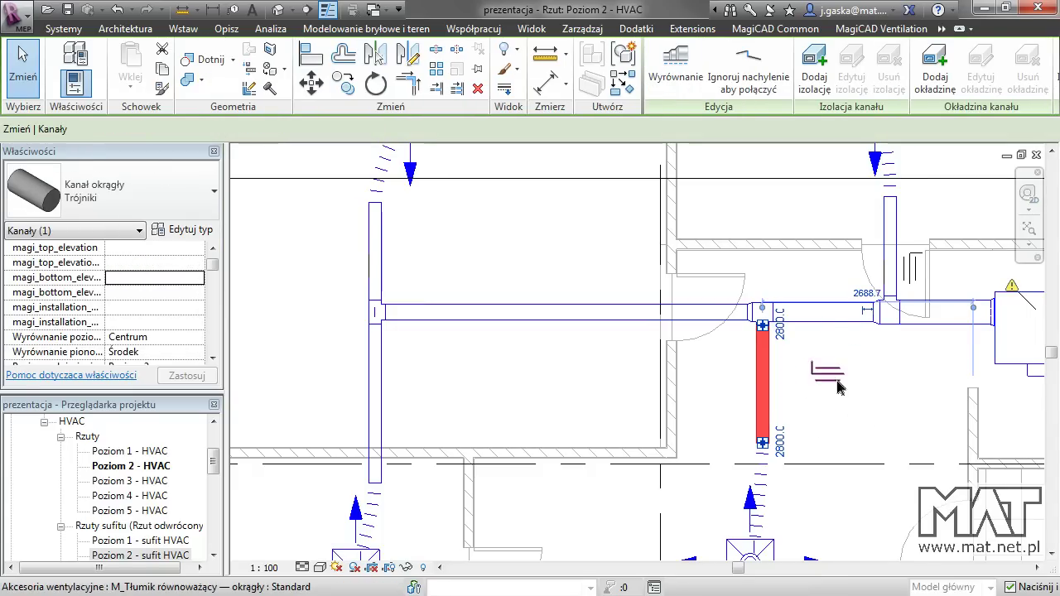
left_click(843, 404)
left_click(828, 432)
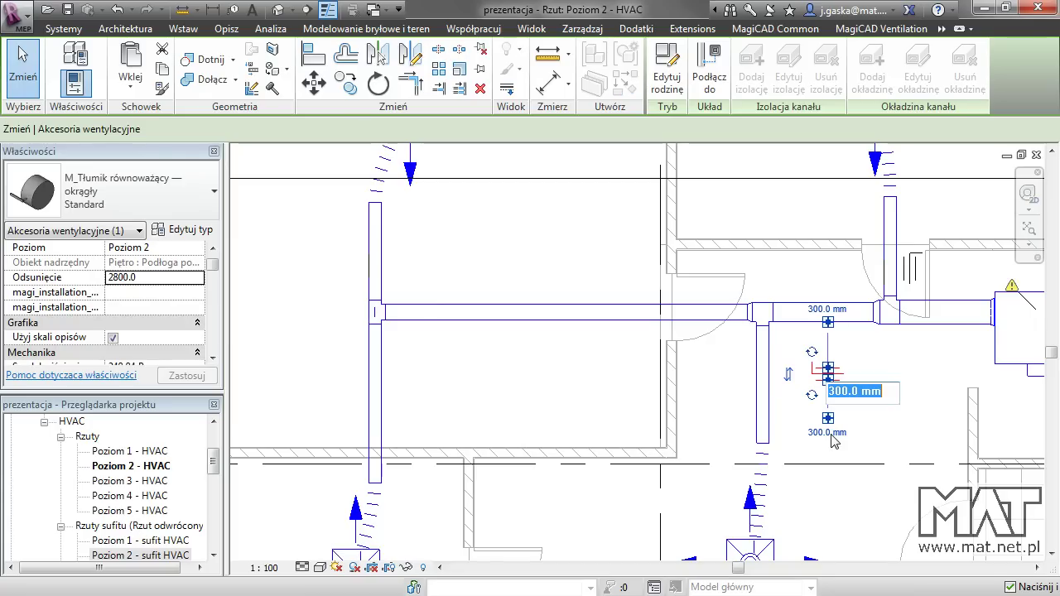
type("160")
key("Return")
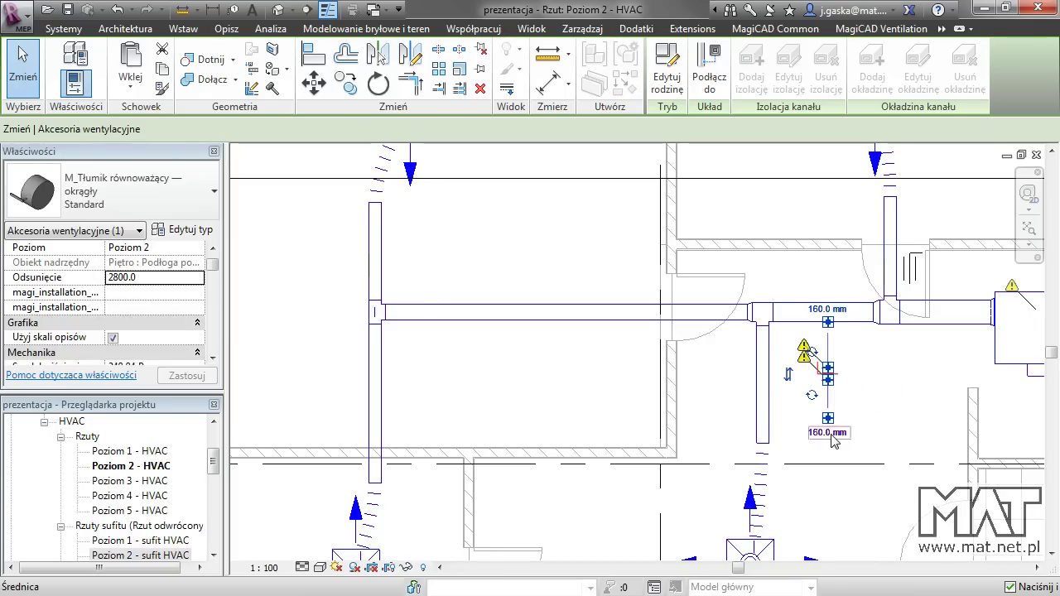
key("Escape")
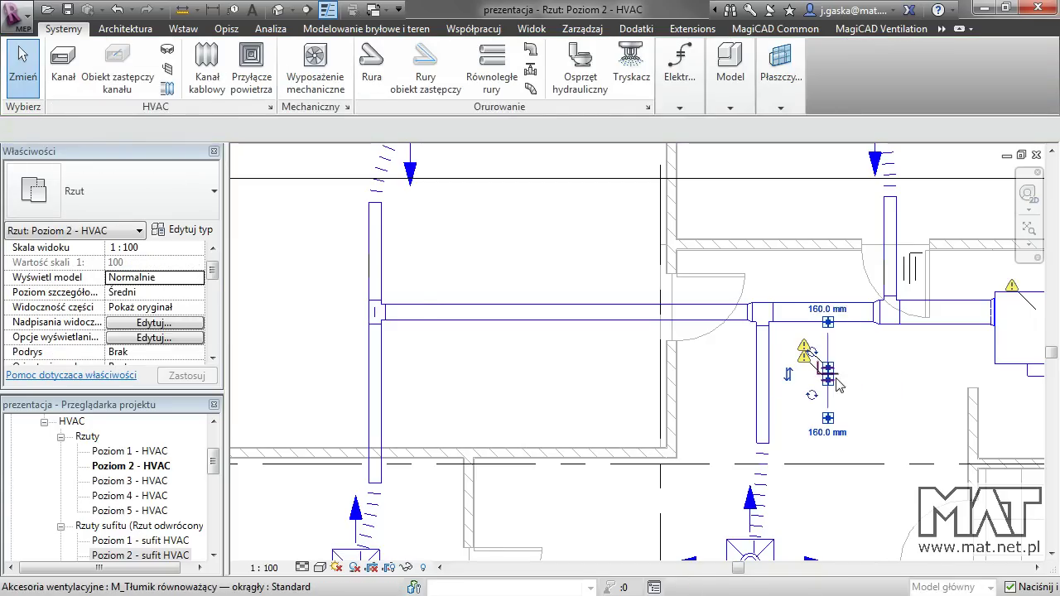
Step: Move the damper onto the vertical branch duct and pull the duct's top end down past it
left_click(828, 371)
left_click_drag(829, 371, 759, 364)
scroll(774, 335, "up", 2)
left_click(750, 331)
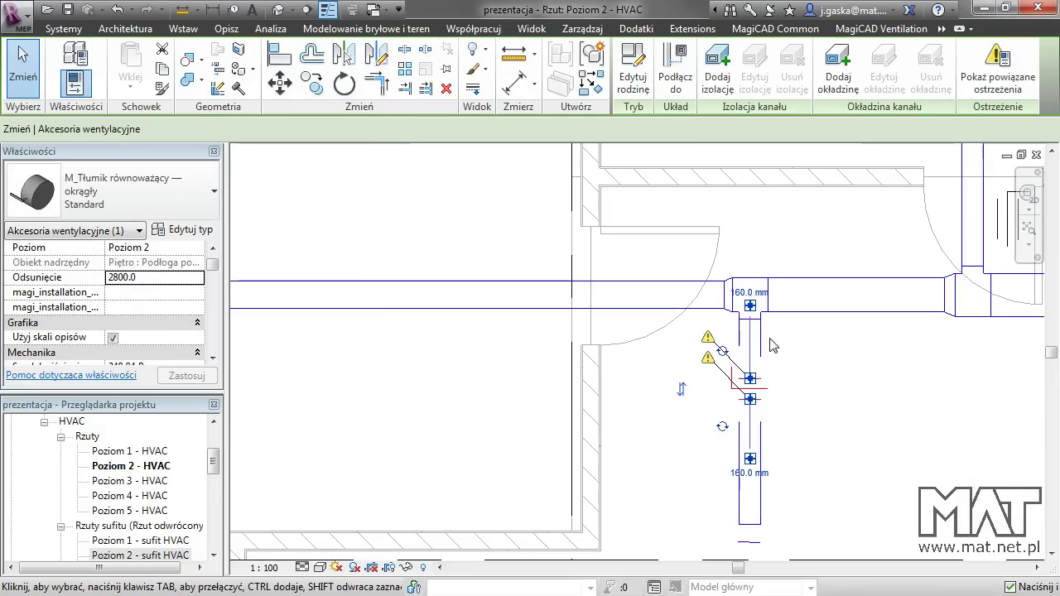
left_click_drag(750, 319, 749, 399)
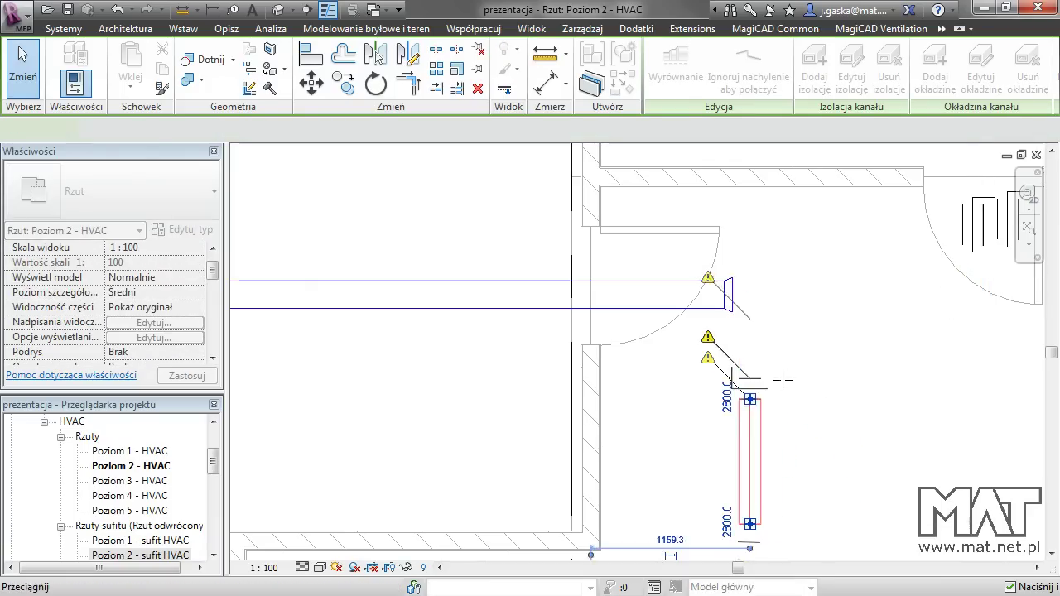
Step: Start a duct from the damper's context menu, then cancel it
left_click(758, 384)
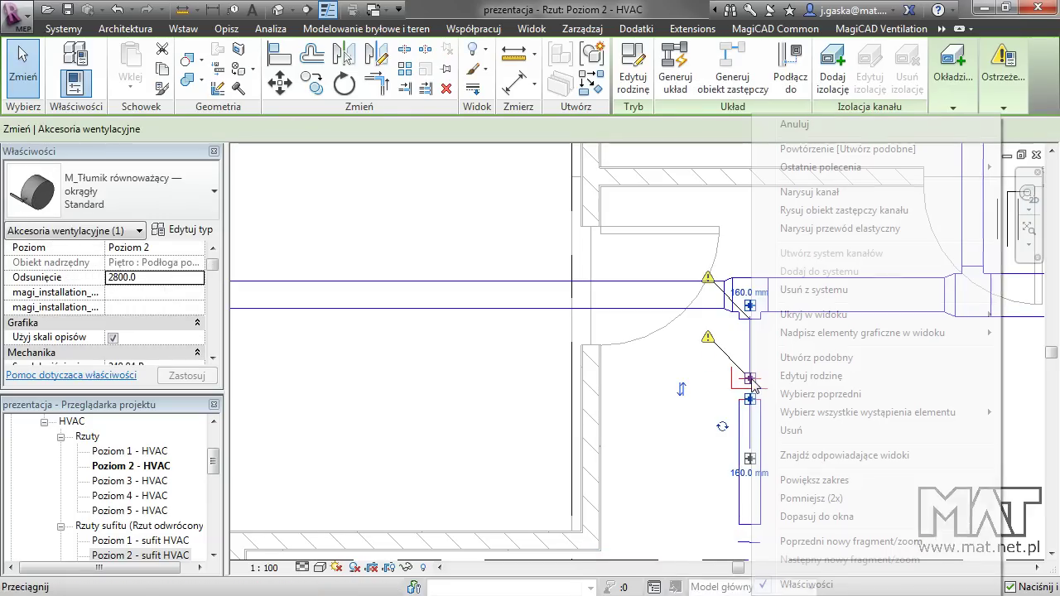
right_click(753, 383)
left_click(800, 192)
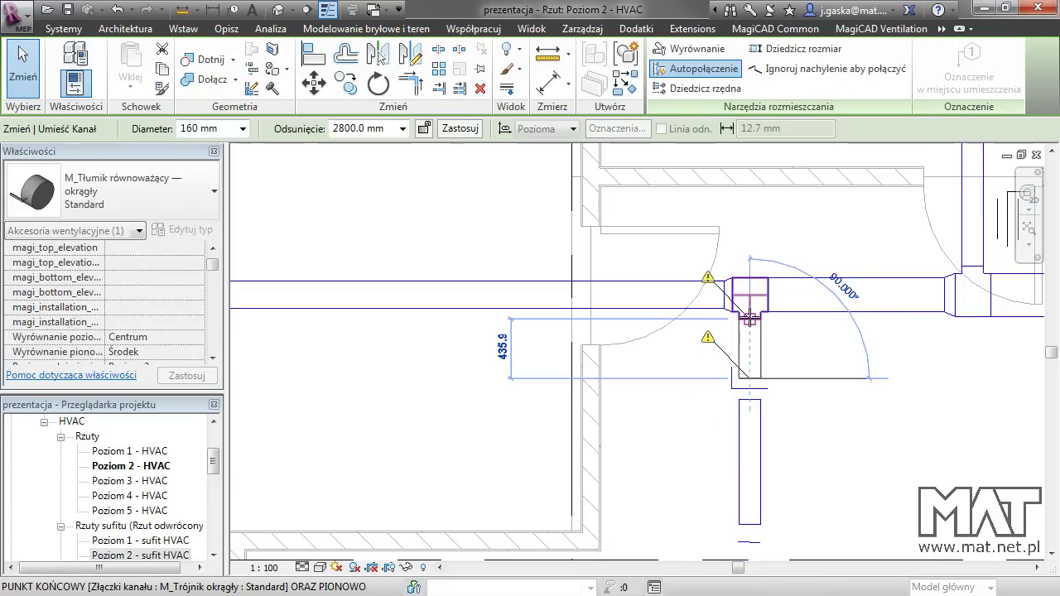
key("Escape")
Step: Cancel Utwórz podobny on the damper and delete the stray damper copy
scroll(828, 381, "down", 2)
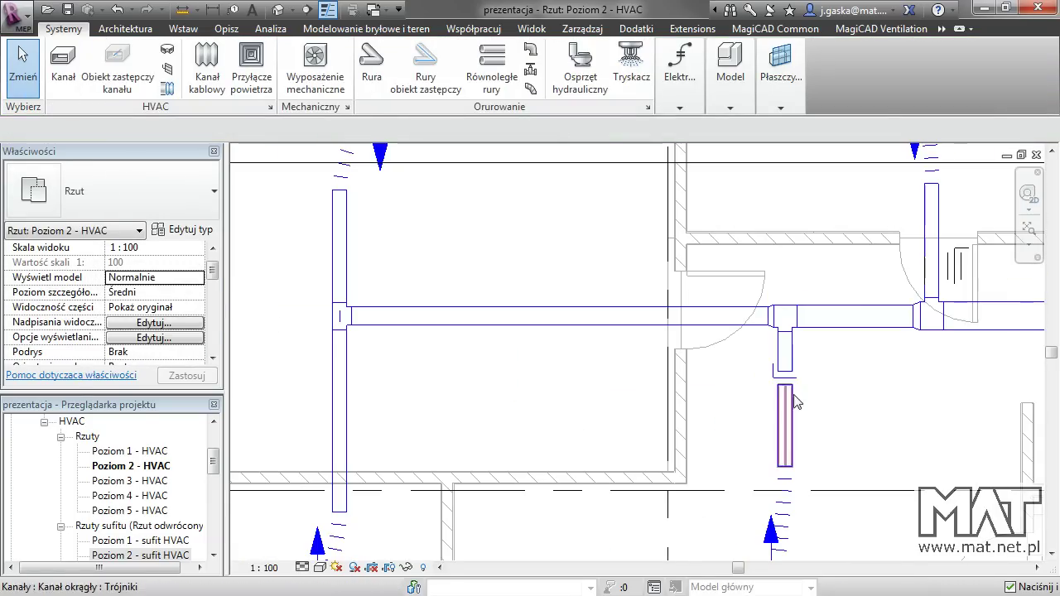
left_click(956, 275)
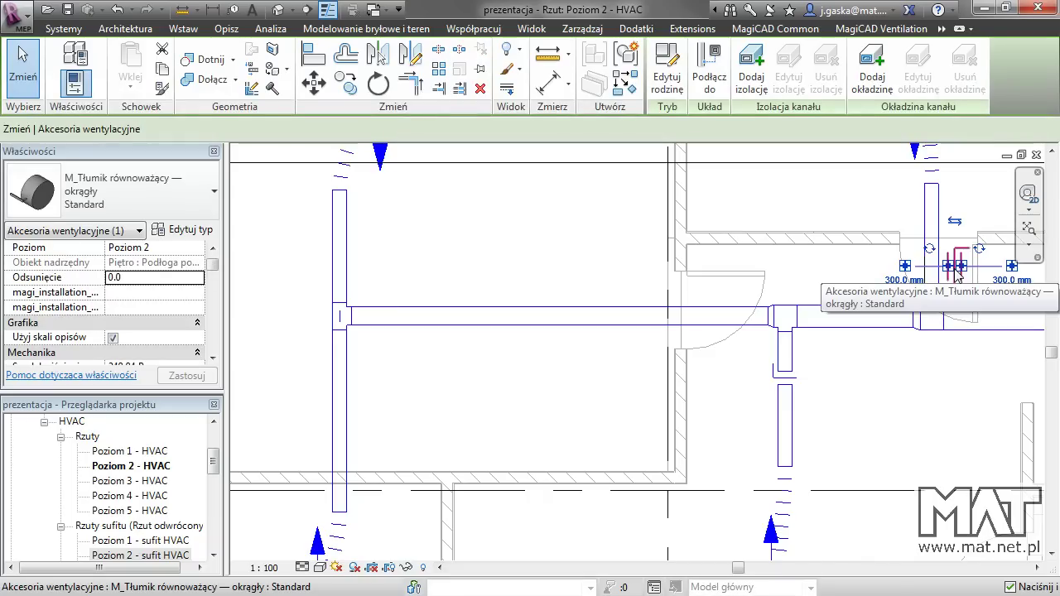
right_click(931, 273)
left_click(875, 358)
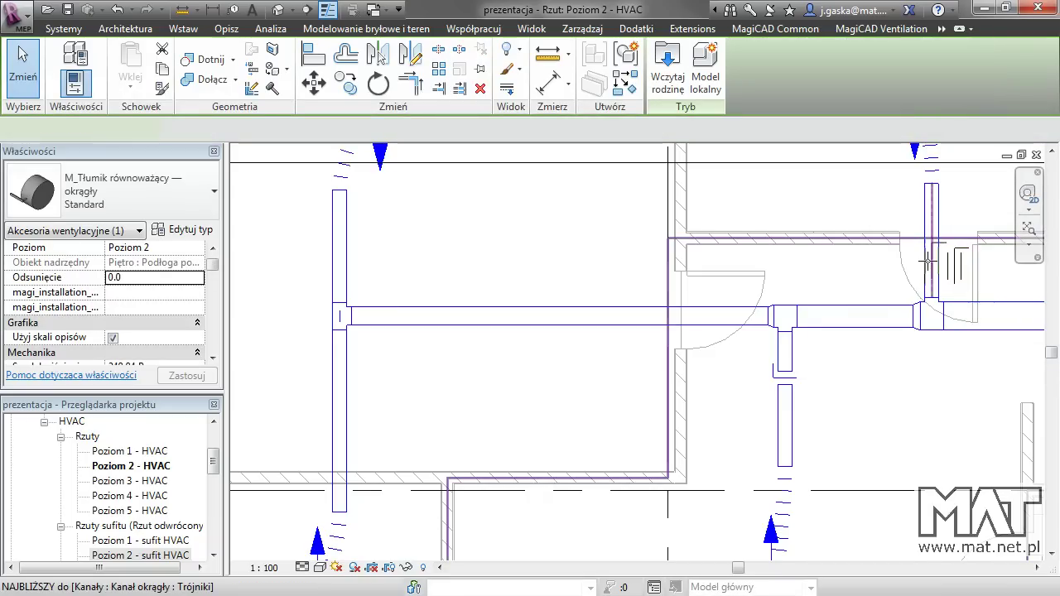
key("Escape")
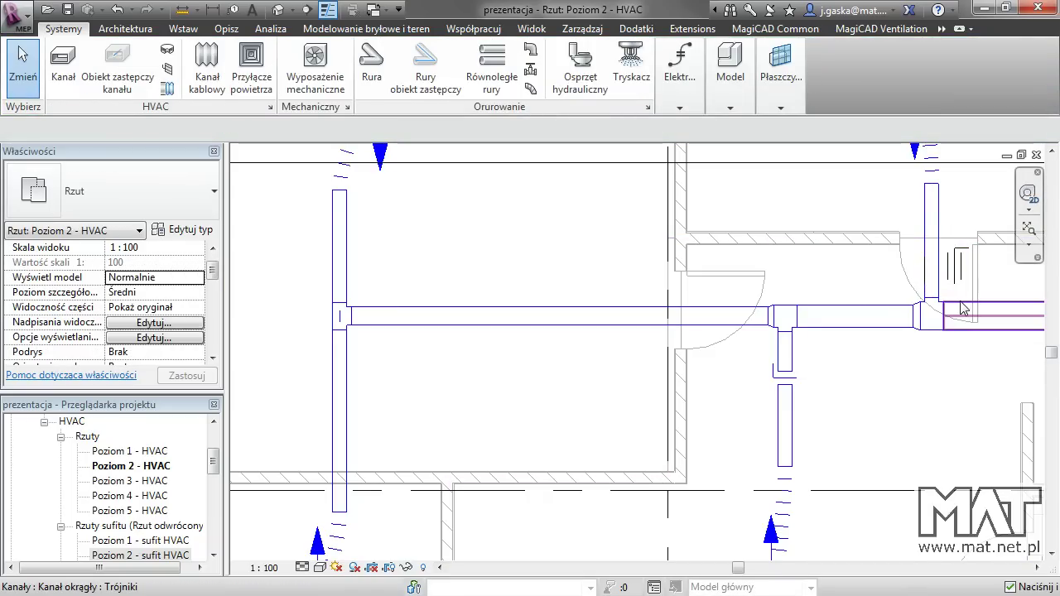
left_click(955, 278)
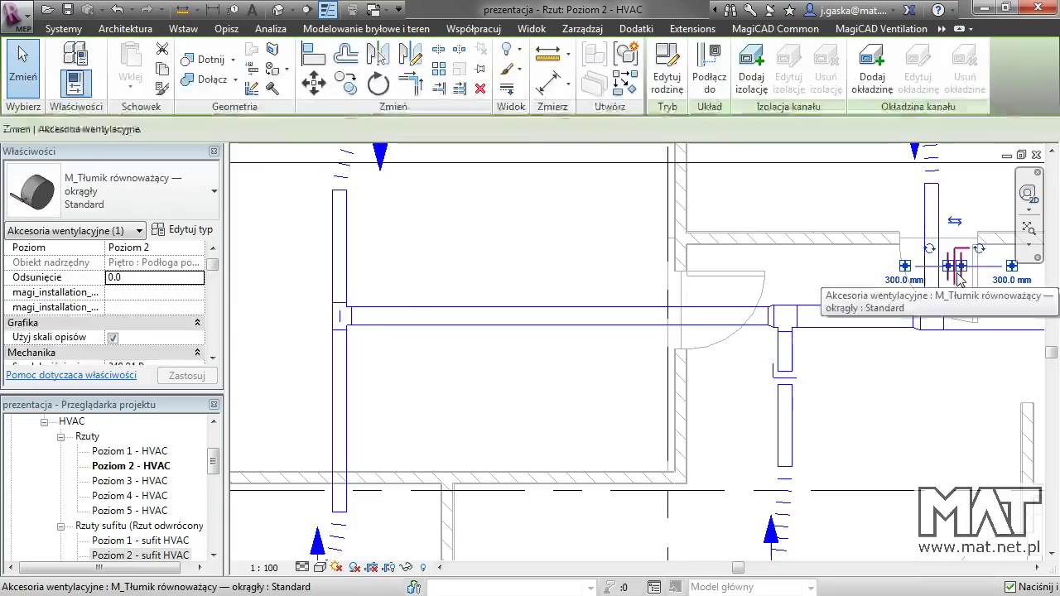
key("Delete")
Step: Delete the extra damper on the vertical duct, cancel a similar-damper placement, and zoom out
scroll(877, 409, "down", 2)
middle_click_drag(891, 417, 854, 405)
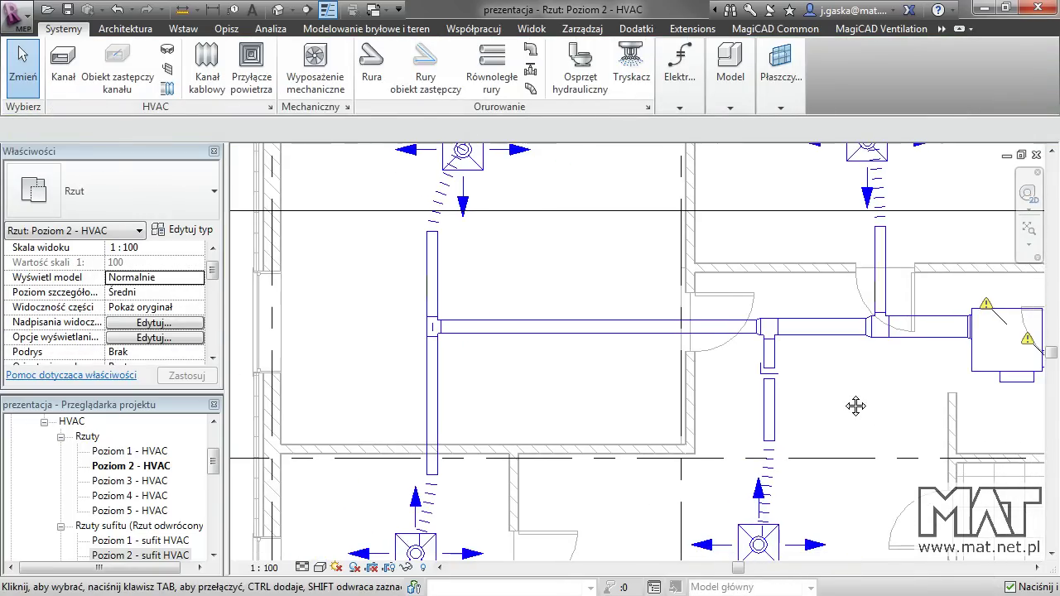
scroll(768, 377, "up", 1)
left_click(768, 379)
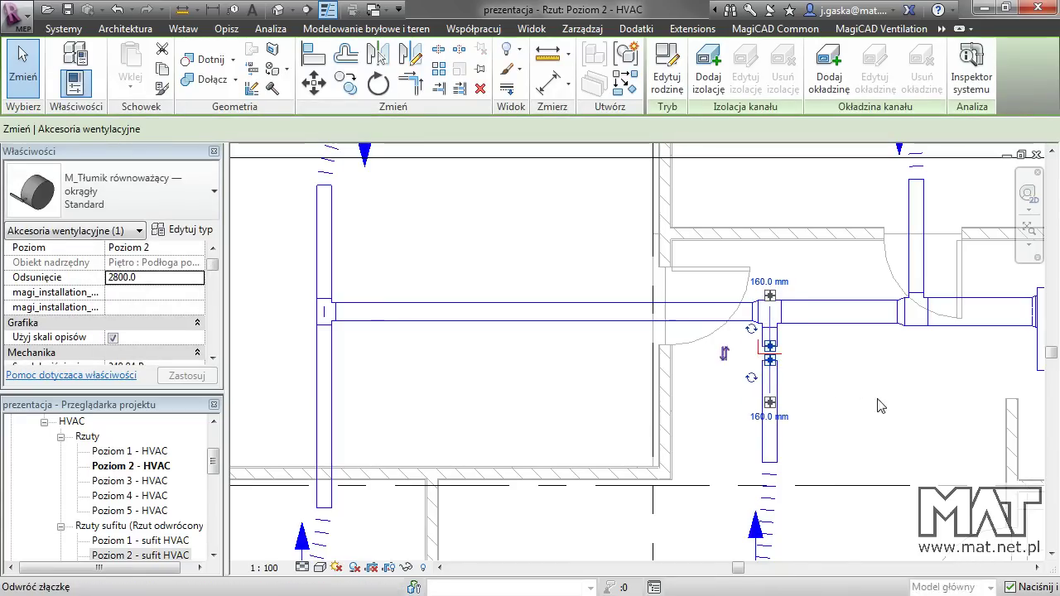
key("Delete")
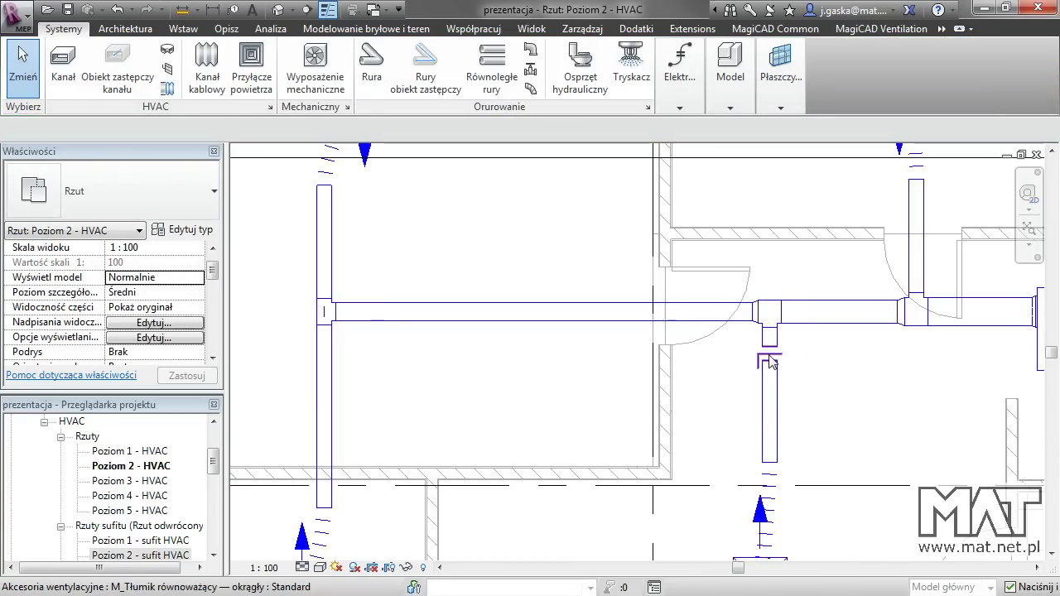
right_click(779, 360)
left_click(837, 354)
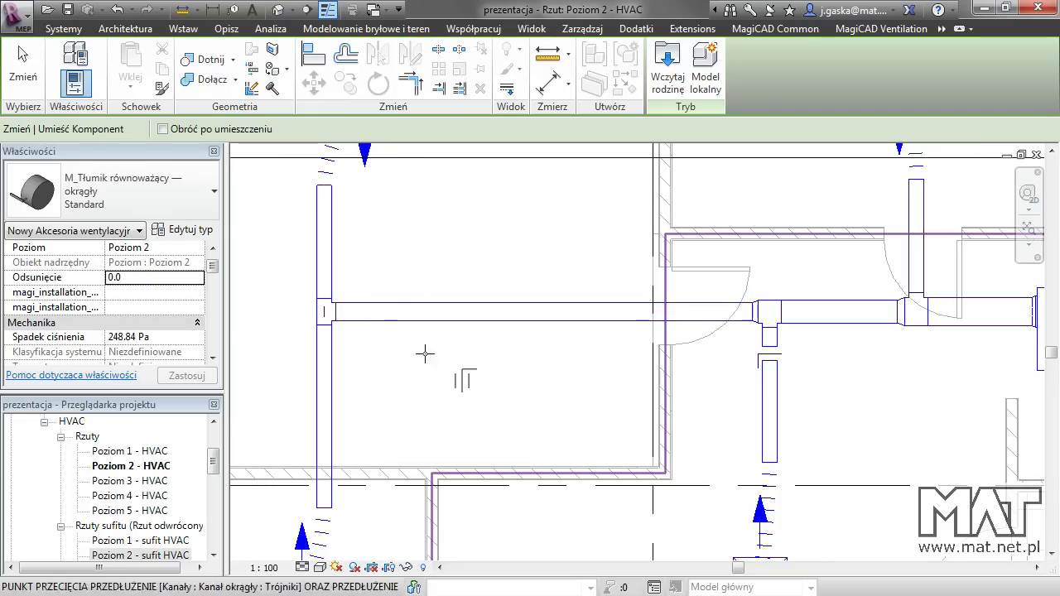
key("Escape")
key("Escape")
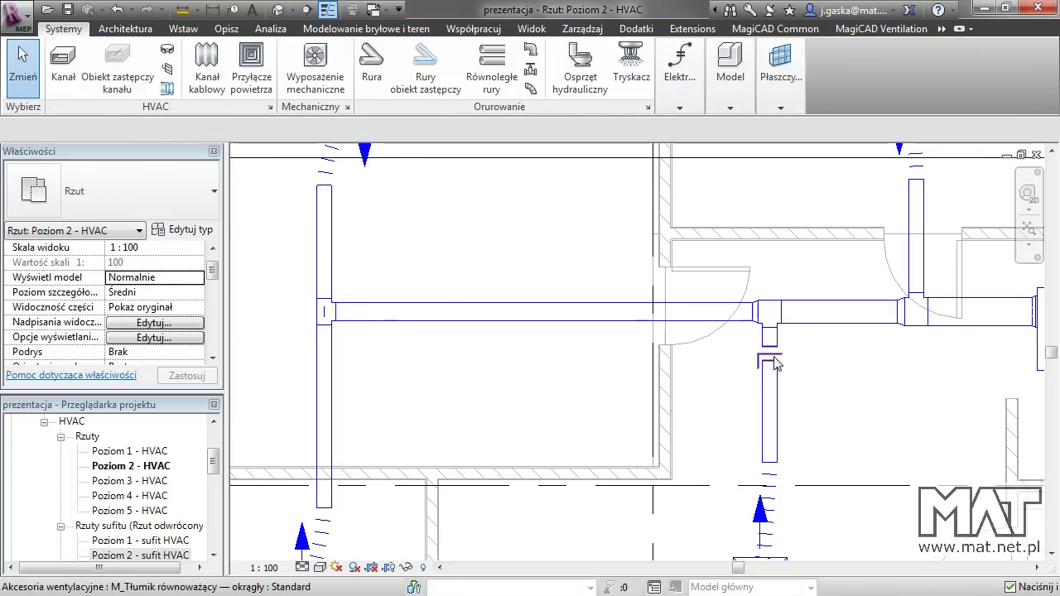
scroll(845, 399, "down", 2)
scroll(815, 404, "down", 2)
scroll(791, 397, "down", 1)
scroll(785, 394, "down", 2)
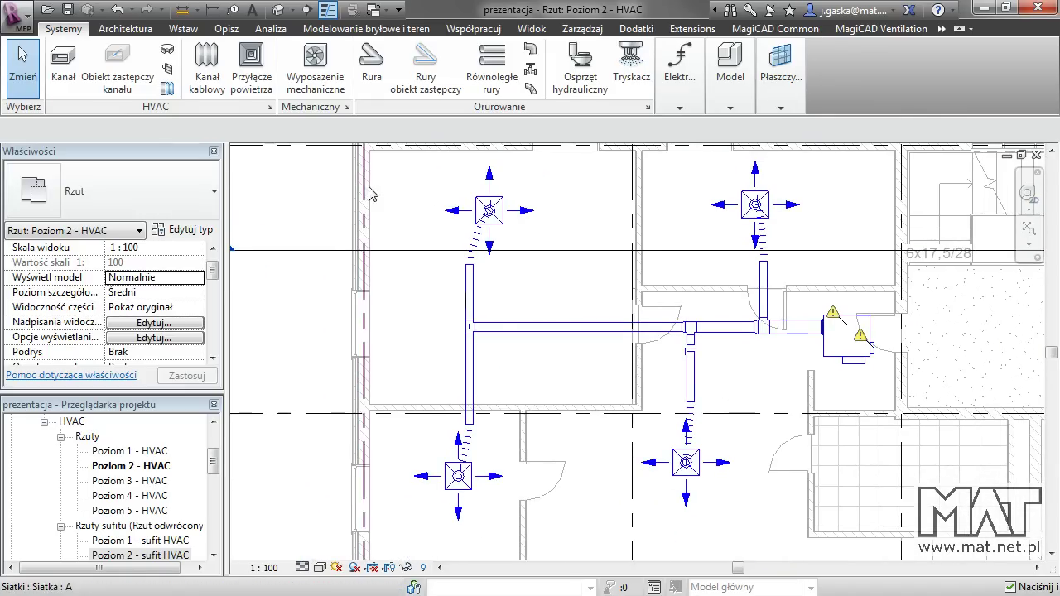
Step: Start Raport z utraty ciśnienia w kanale from Analiza and confirm the Nawiew 2-1 system
left_click(270, 30)
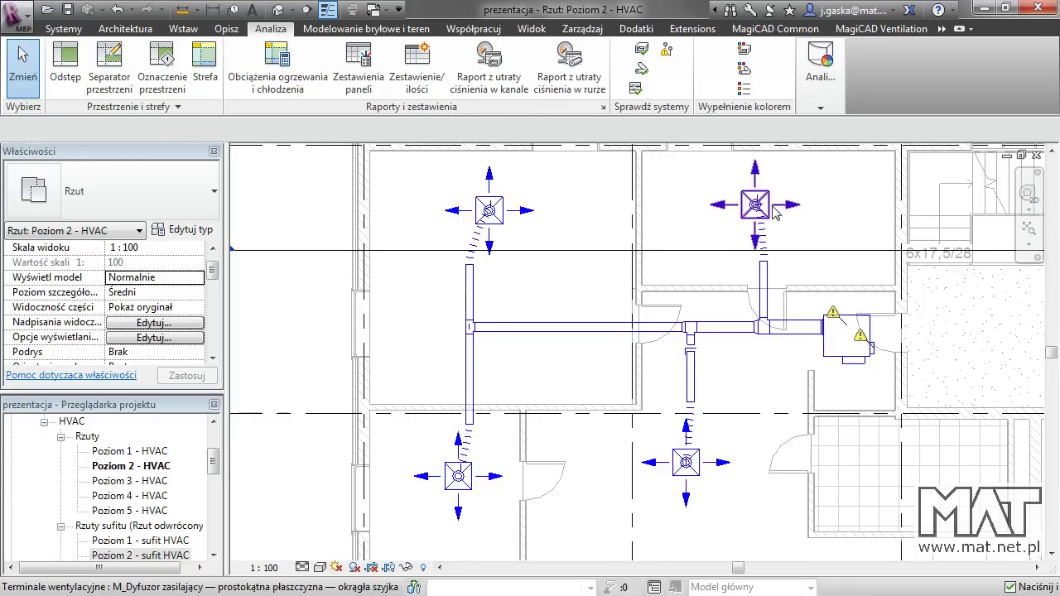
left_click(494, 88)
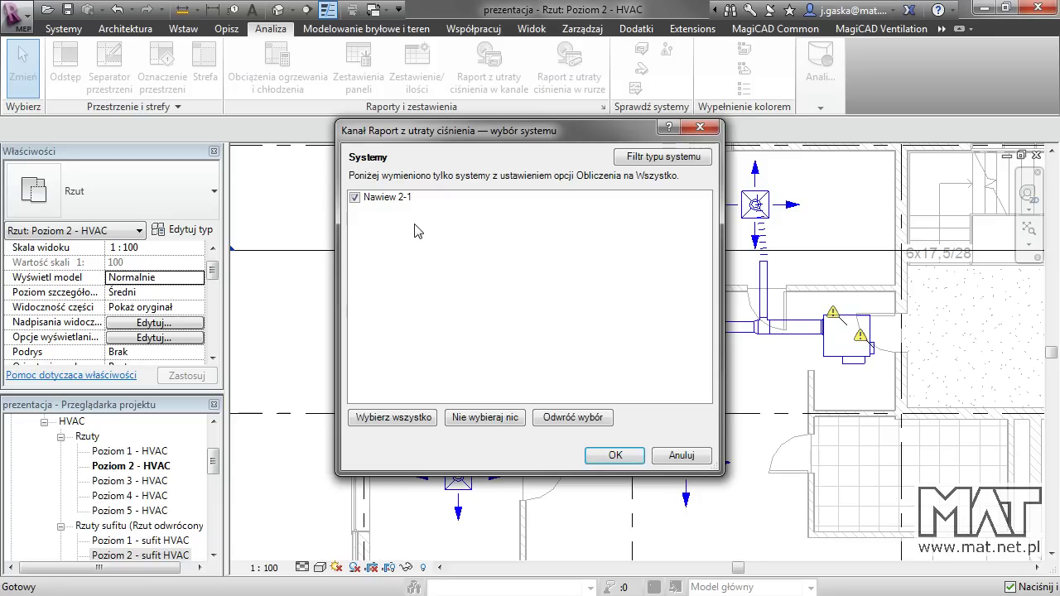
left_click(629, 461)
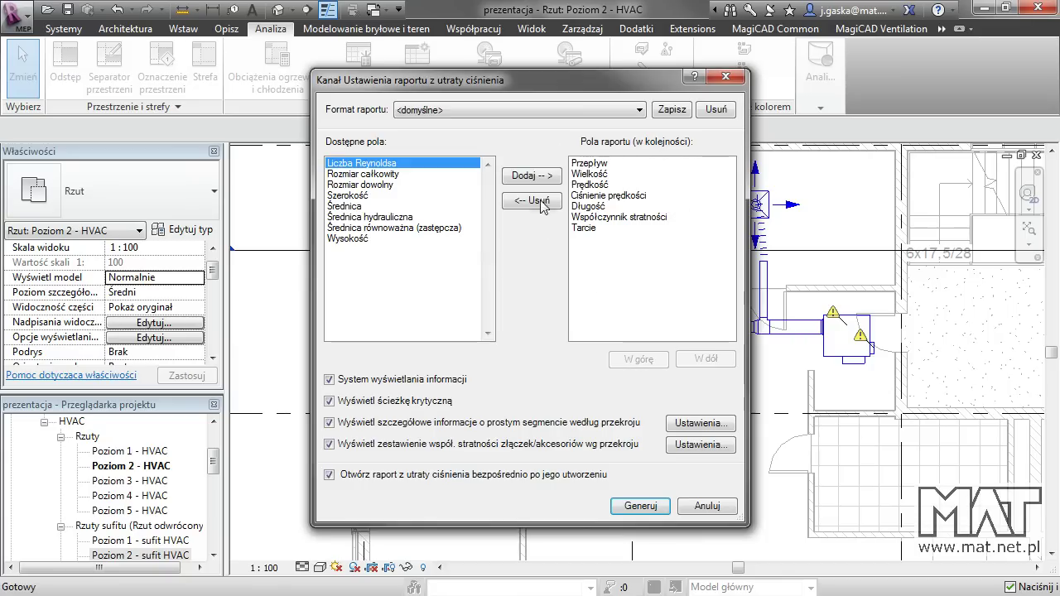
Step: Generate the report with the listed fields and save it as HTML file 'straty ciśnienia'
left_click(640, 506)
type("straty ciśnienia")
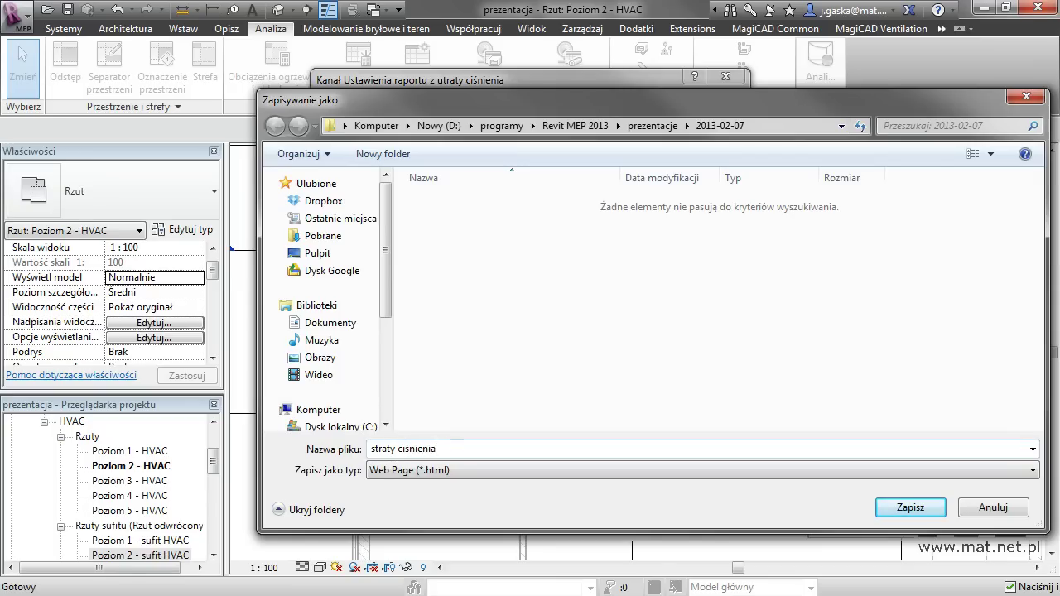
key("Return")
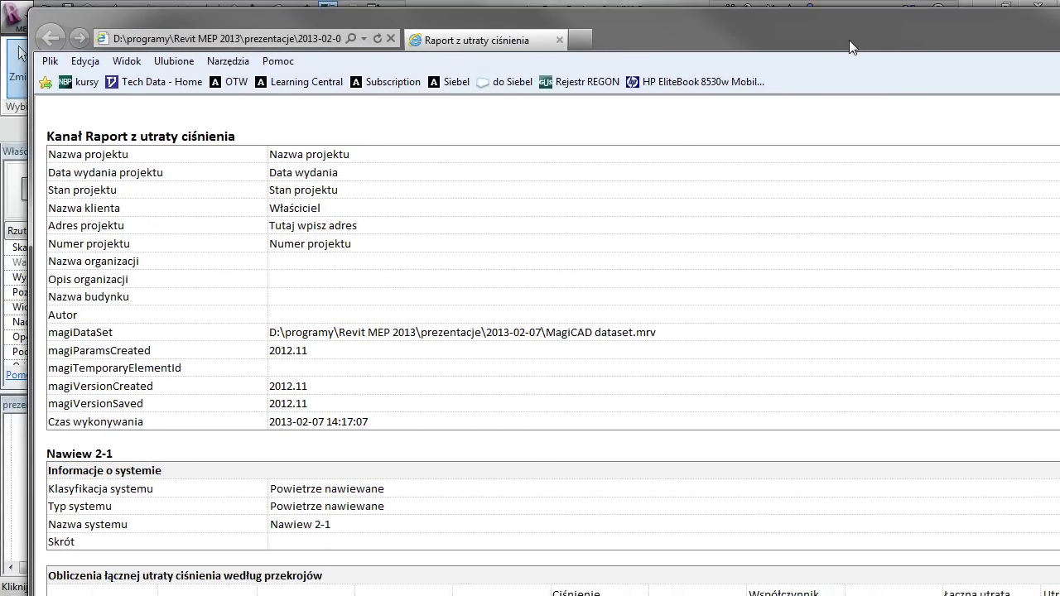
Step: Maximize the report and scroll the loss table down to critical path 8-7-6-5-14-13
double_click(857, 21)
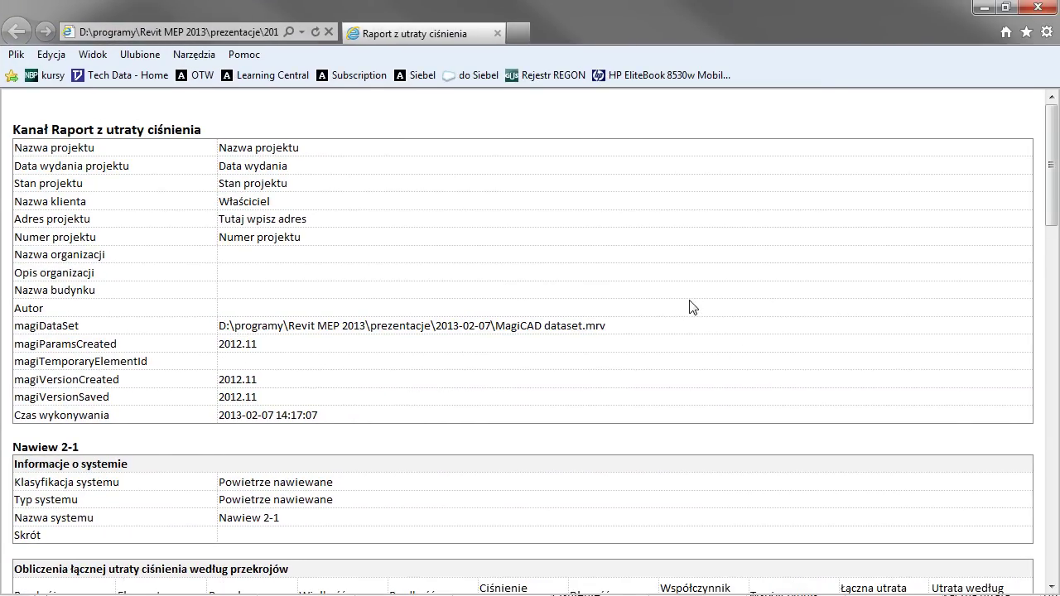
scroll(692, 307, "down", 2)
scroll(692, 308, "down", 2)
scroll(691, 303, "down", 2)
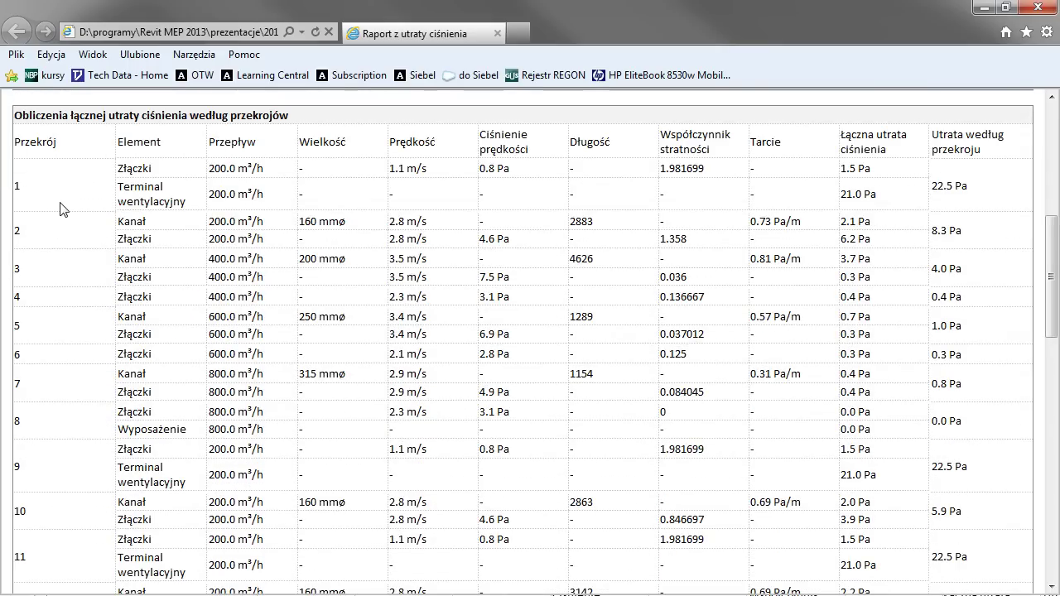
scroll(59, 209, "down", 1)
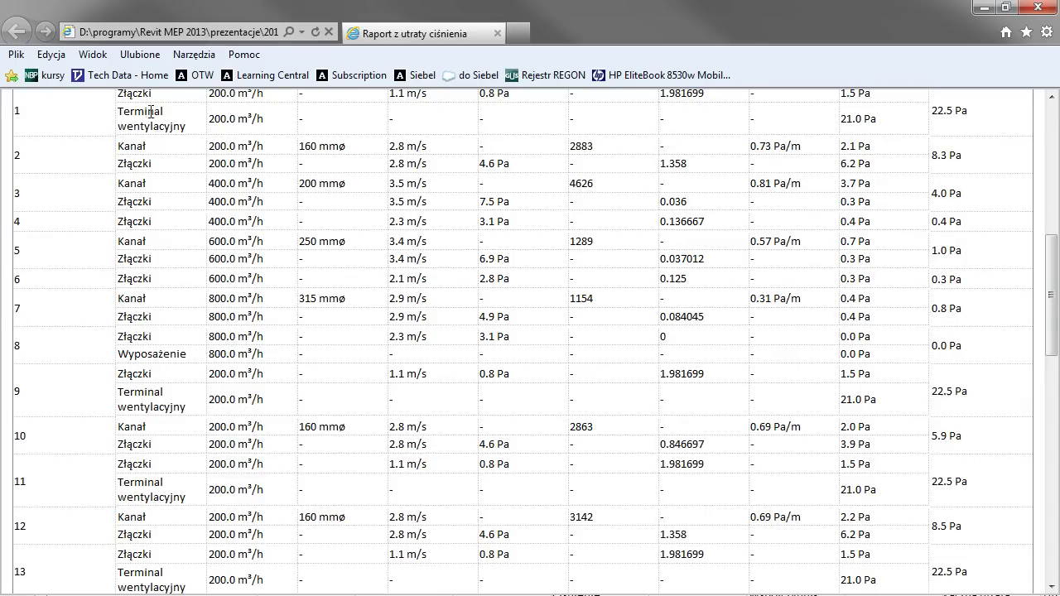
scroll(45, 269, "up", 1)
left_click_drag(55, 142, 11, 147)
left_click(68, 143)
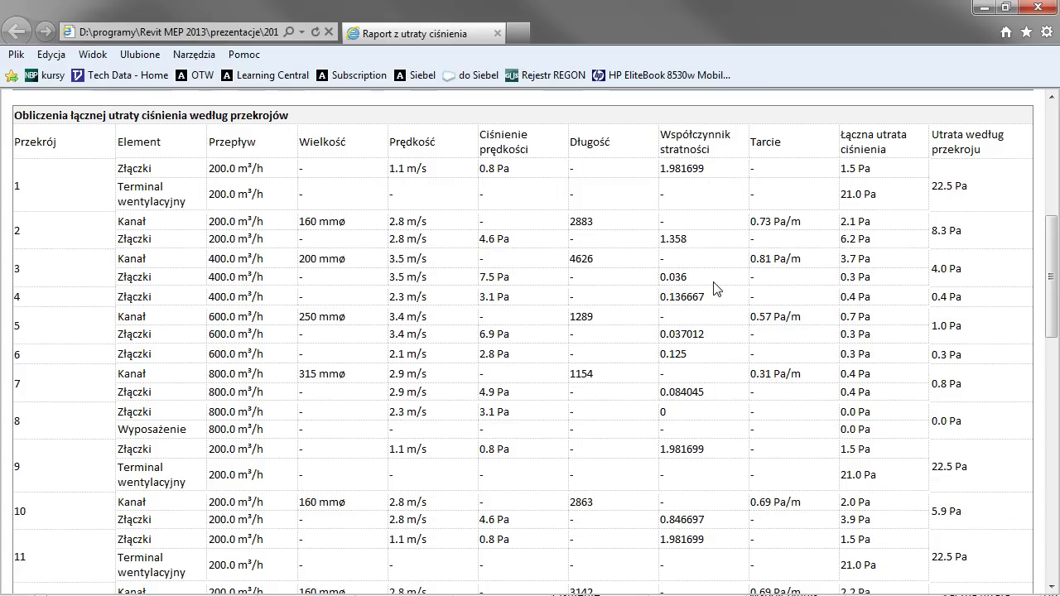
scroll(716, 288, "down", 2)
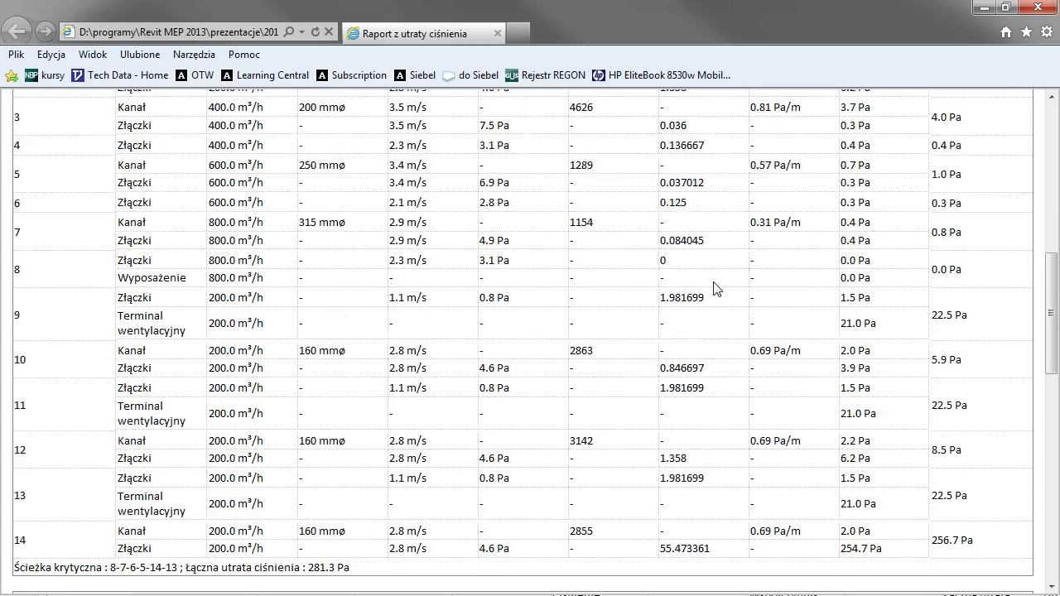
scroll(716, 288, "down", 2)
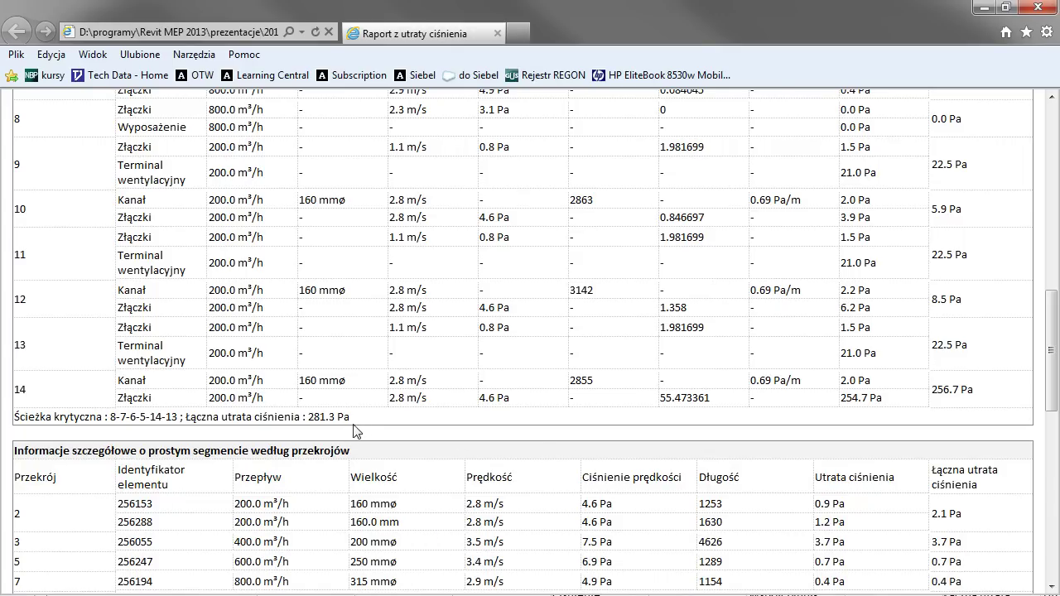
Step: Highlight the 281.3 Pa total in the Ścieżka krytyczna line, then scroll to the segment table
left_click_drag(365, 416, 221, 419)
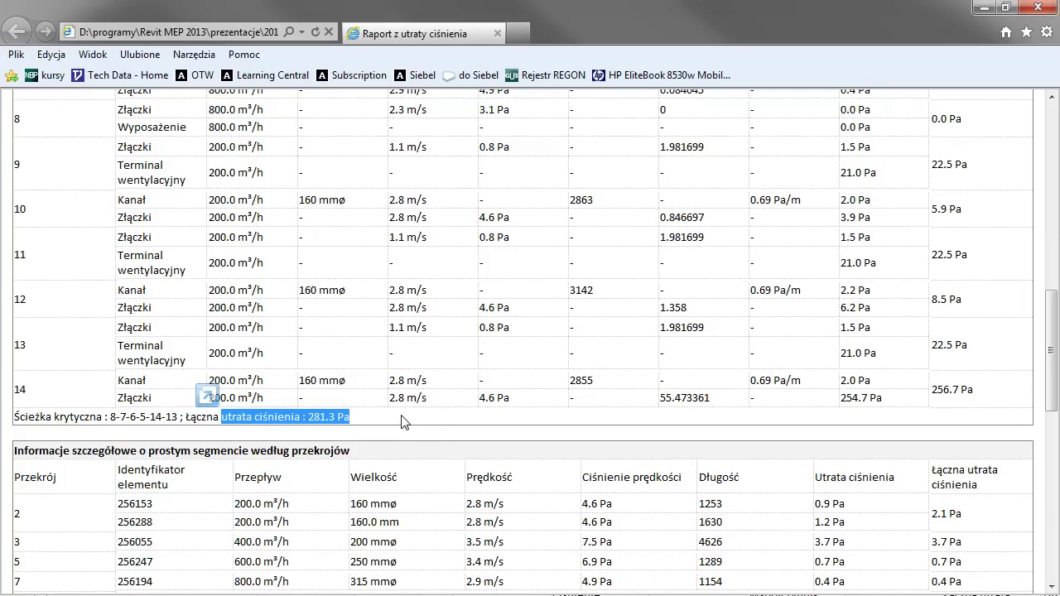
left_click(387, 423)
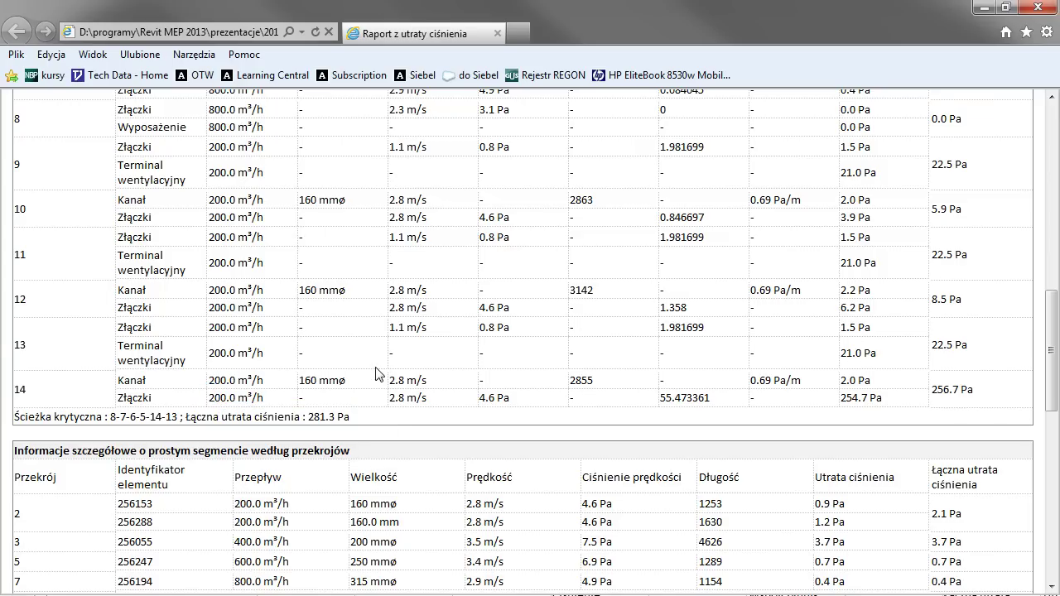
left_click_drag(307, 418, 351, 419)
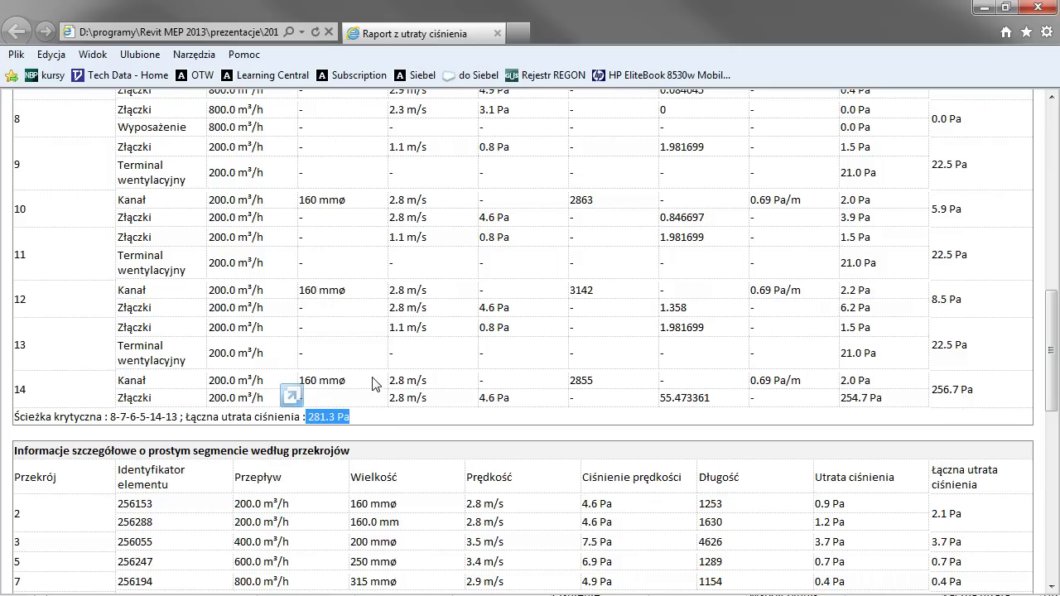
scroll(372, 384, "down", 5)
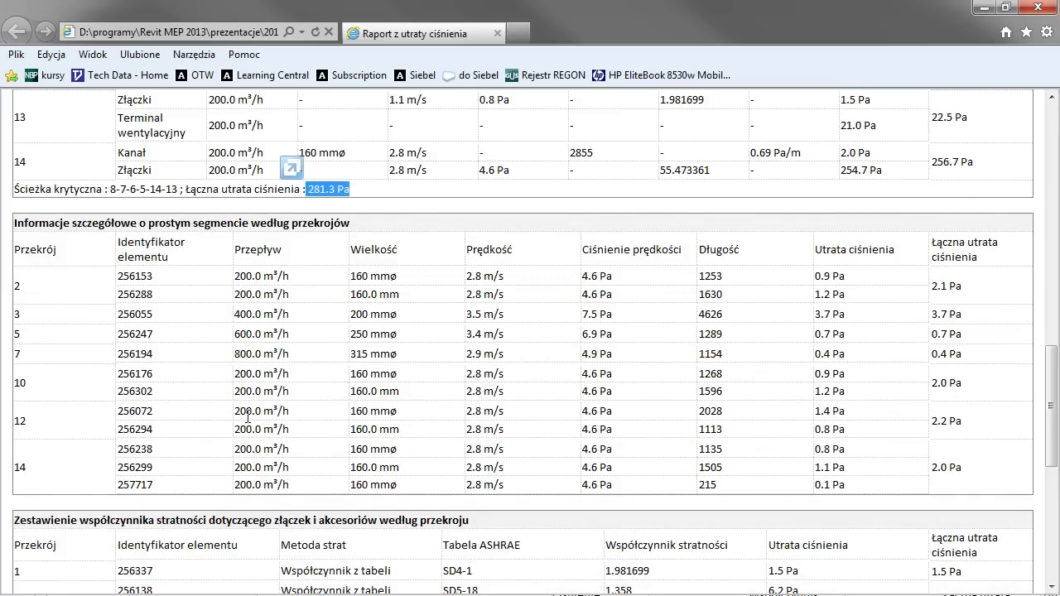
Step: Scroll to the fittings table's last row and highlight the CD9-1 loss of 249.7 Pa
scroll(666, 371, "down", 4)
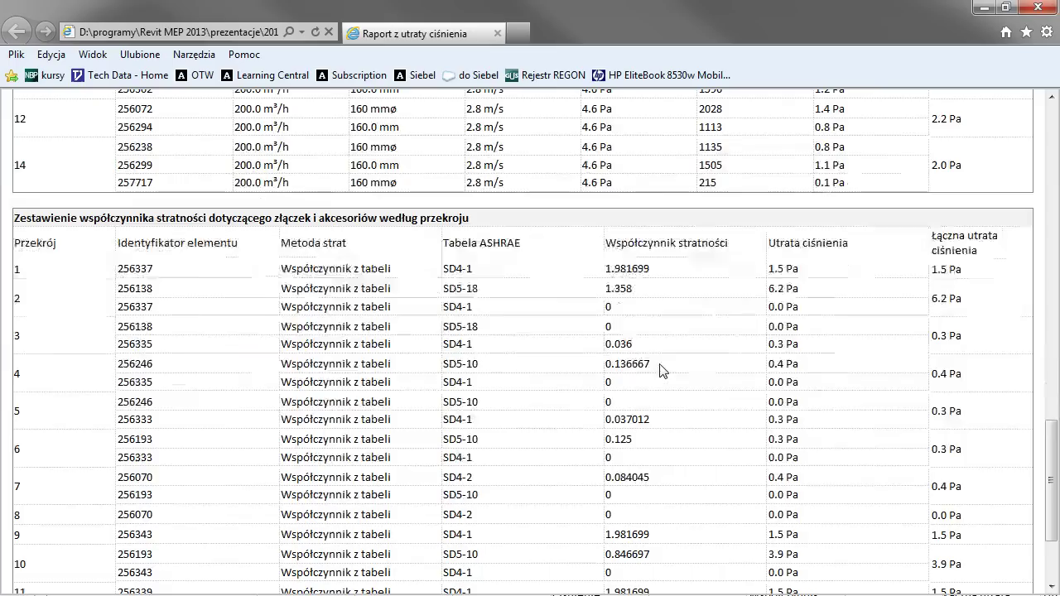
scroll(663, 370, "down", 1)
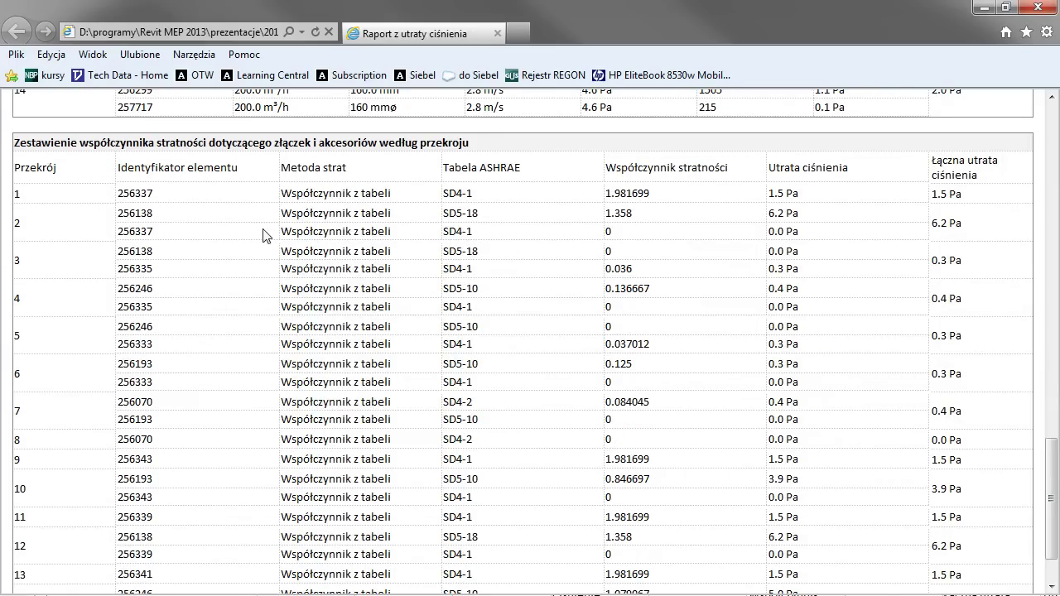
scroll(511, 423, "down", 1)
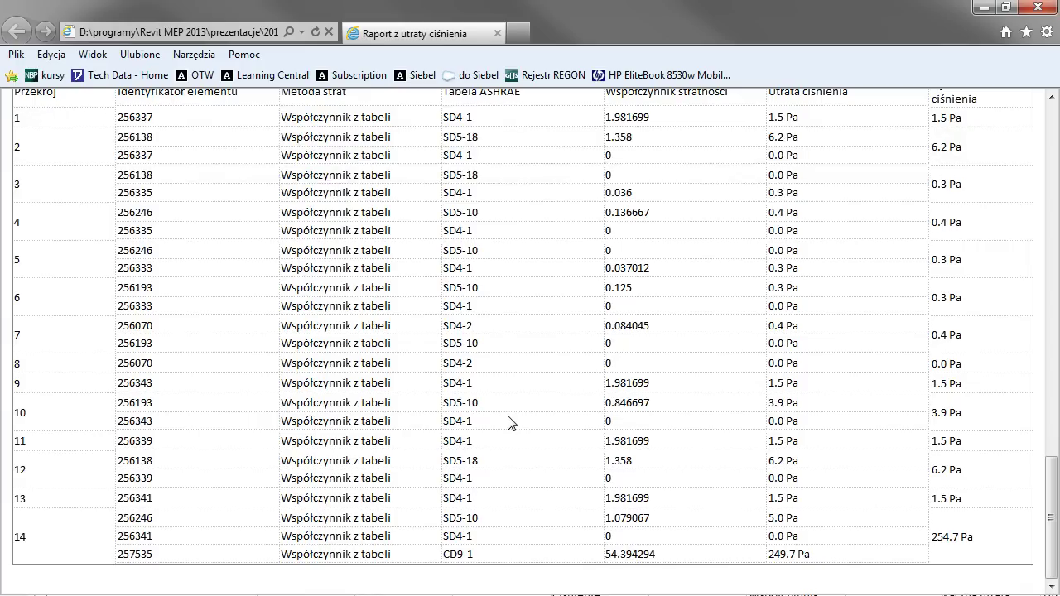
left_click_drag(822, 561, 769, 558)
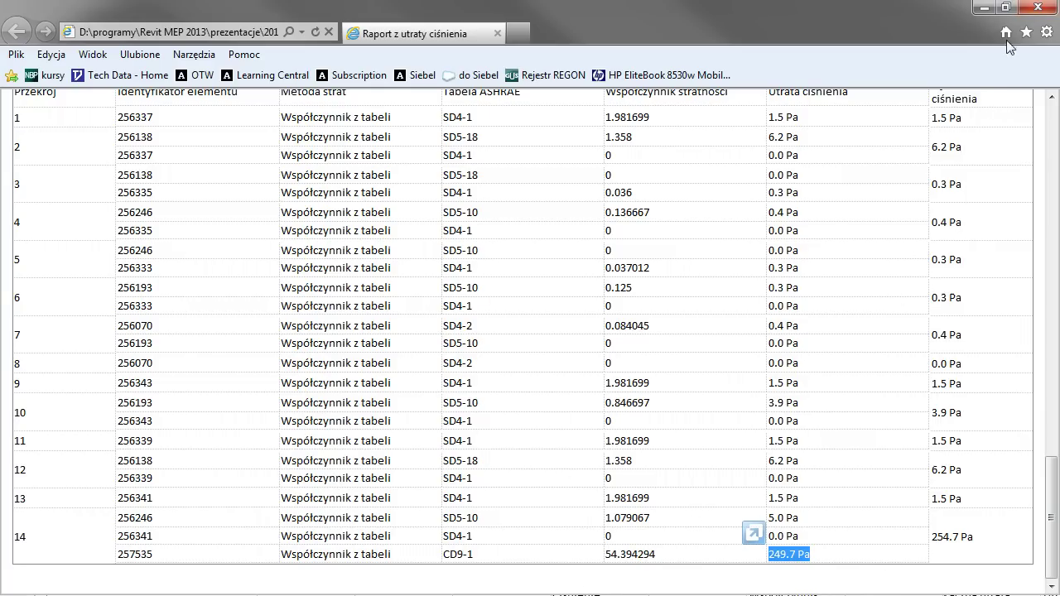
Step: Close Internet Explorer, nudge the Poziom 2 - HVAC plan, and show the hidden add-in tabs
left_click(1041, 8)
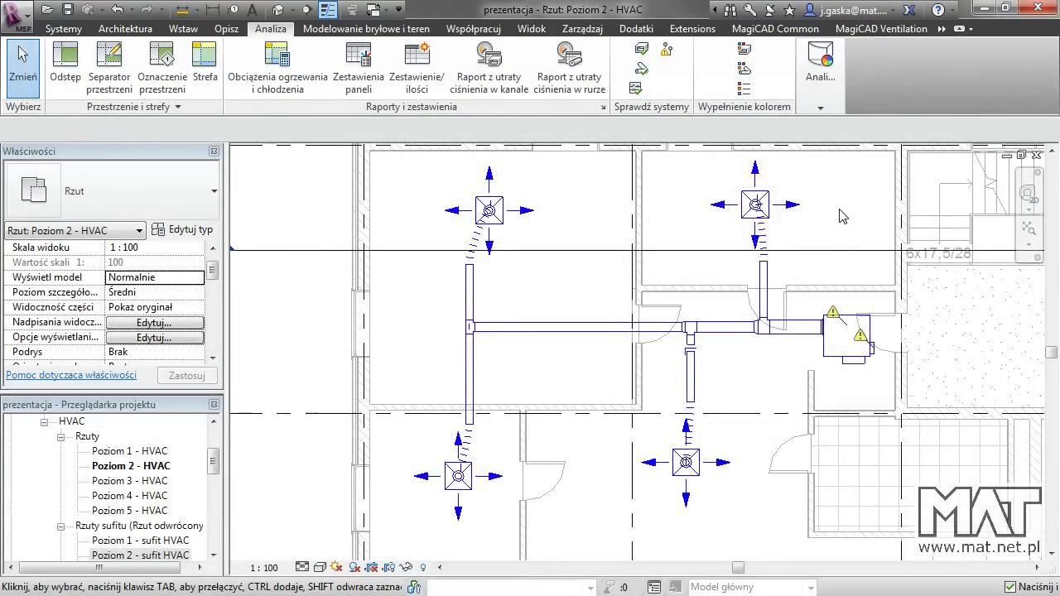
middle_click_drag(836, 230, 824, 217)
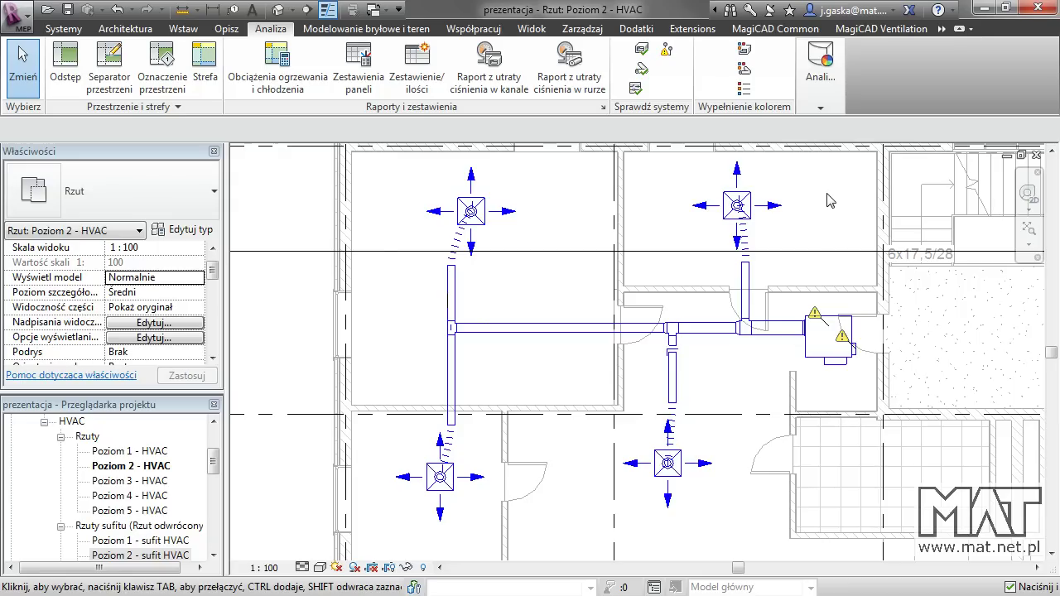
left_click(942, 28)
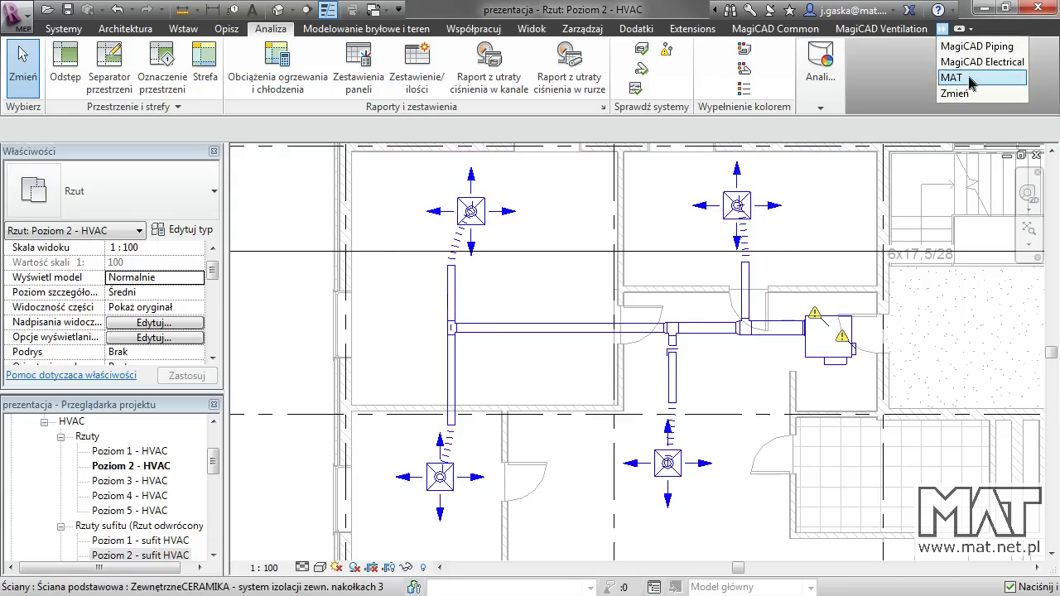
Step: Launch MAT Analiza dźwięku and pick the upper-right supply terminal for analysis
left_click(969, 78)
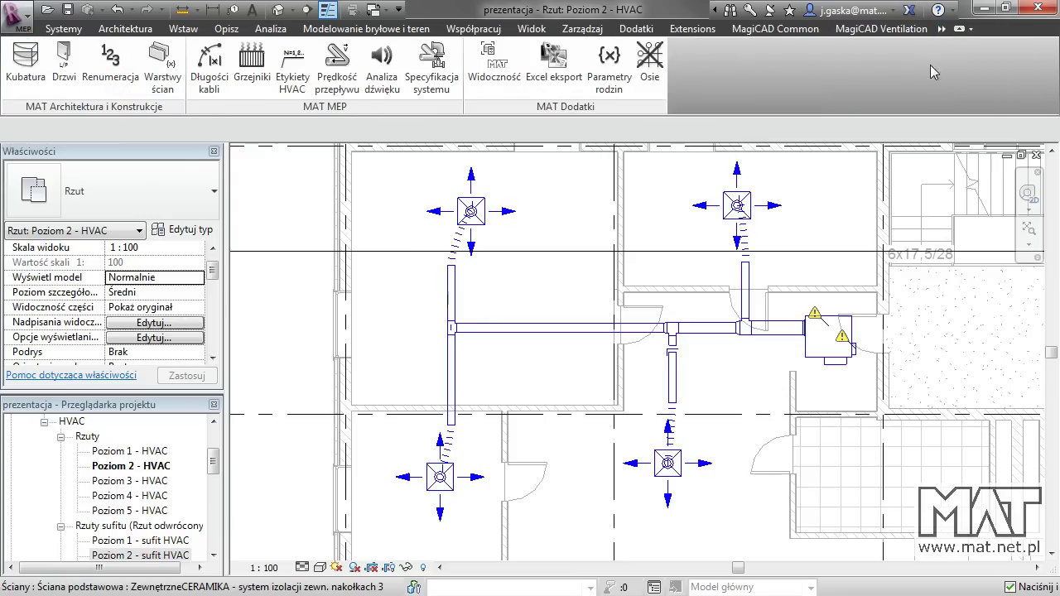
left_click(381, 81)
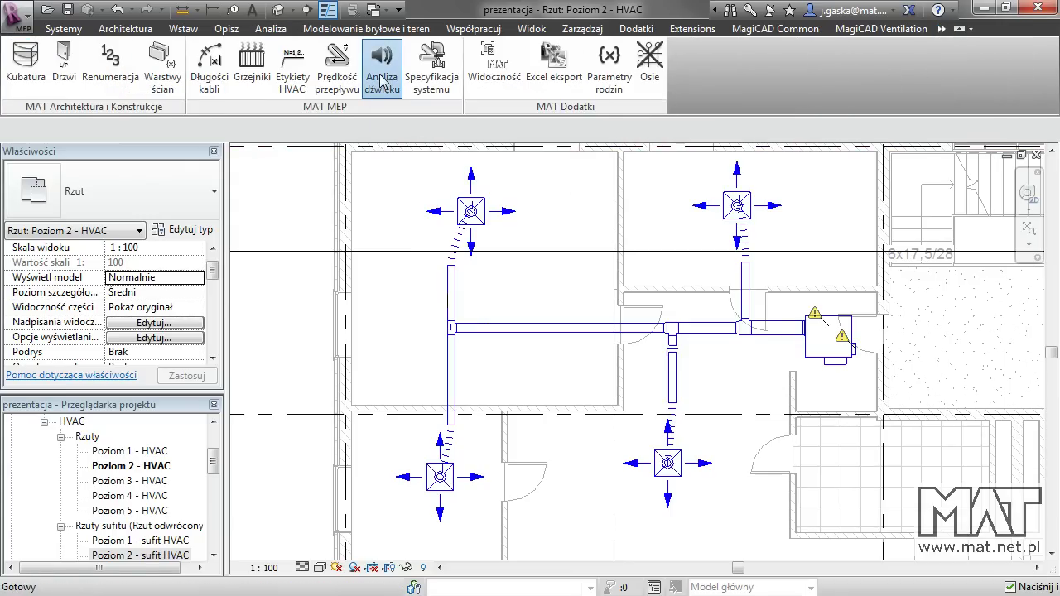
left_click_drag(90, 30, 263, 159)
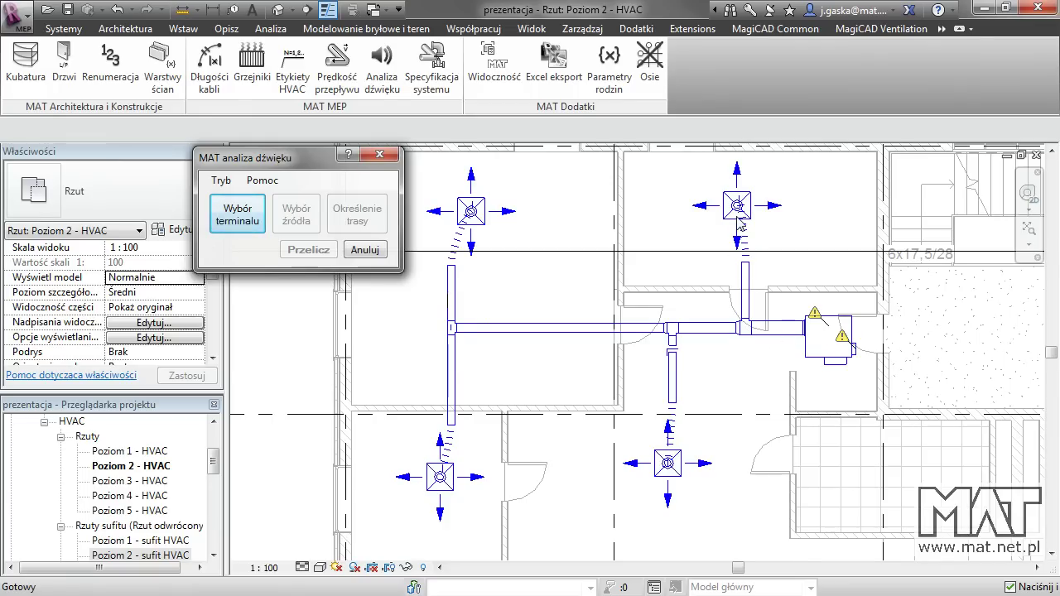
left_click(244, 221)
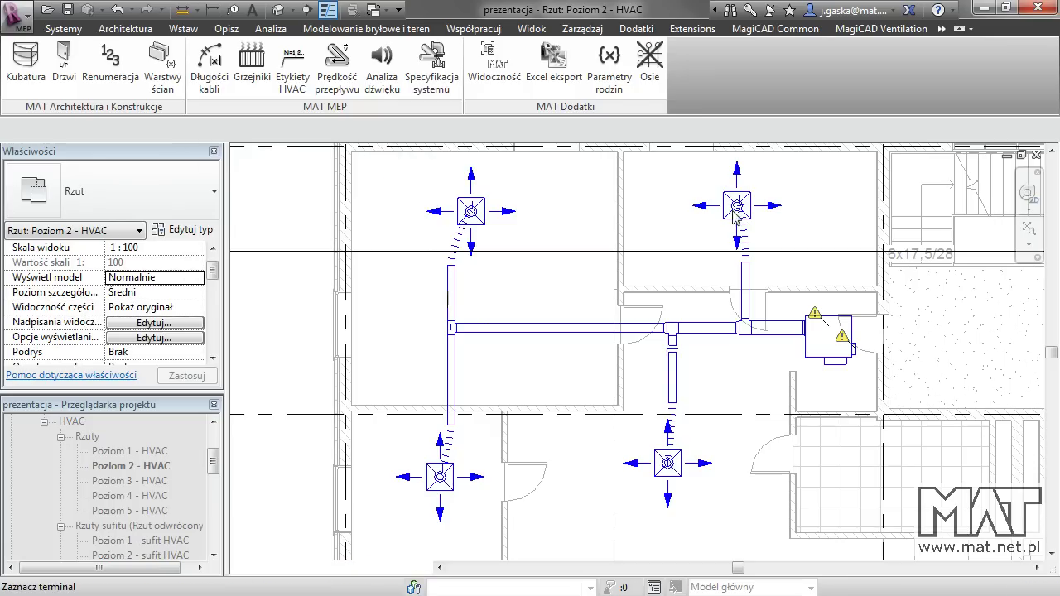
left_click(769, 213)
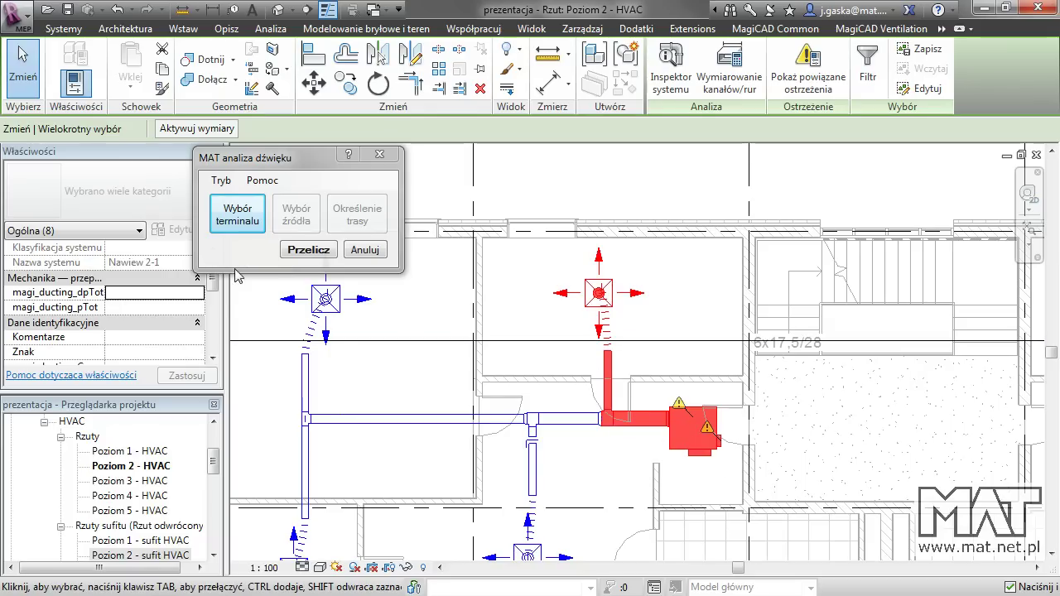
Step: Open the sound recalculation inputs and set the self-attenuation band values to 5
left_click(308, 252)
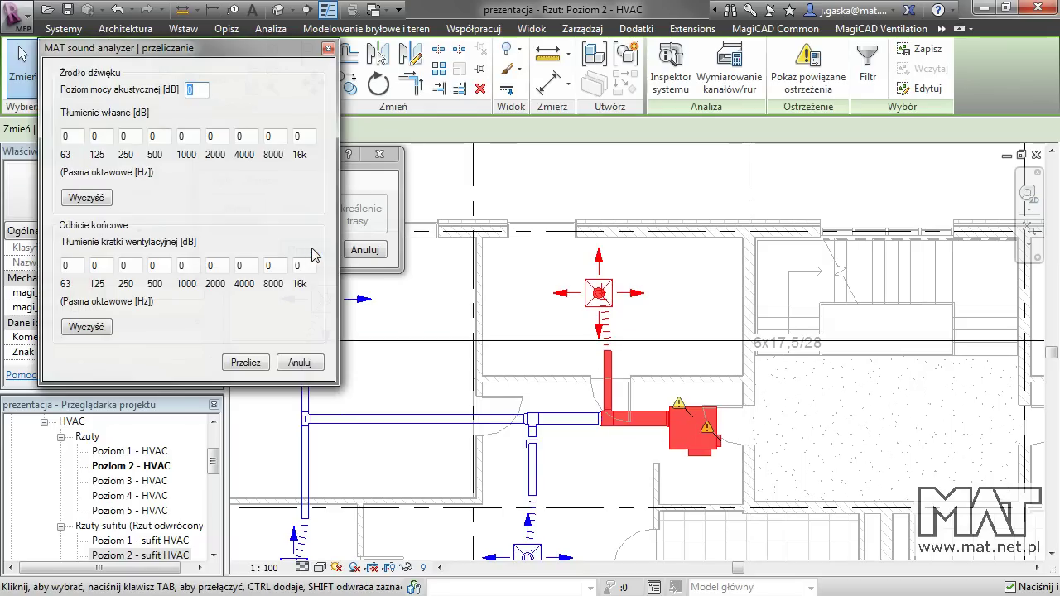
left_click_drag(177, 51, 327, 52)
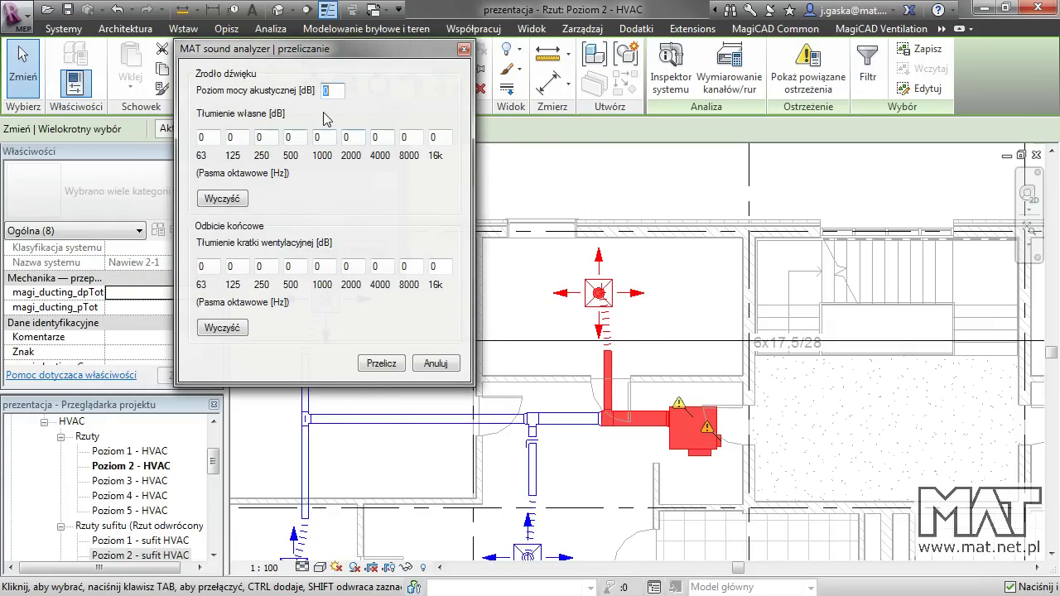
type("50")
double_click(433, 137)
type("5")
double_click(406, 136)
type("5")
double_click(346, 136)
type("5")
type("5")
key("shift+Tab")
type("5")
key("shift+Tab")
type("5")
key("shift+Tab")
key("5")
Step: Set the grille attenuation values from 63 Hz to 16k to 5
double_click(433, 266)
type("5")
double_click(406, 266)
type("5")
left_click(376, 265)
type("5")
double_click(317, 266)
type("5")
double_click(288, 266)
type("5")
left_click(260, 266)
double_click(260, 265)
type("5")
double_click(231, 266)
type("5")
double_click(202, 265)
type("5")
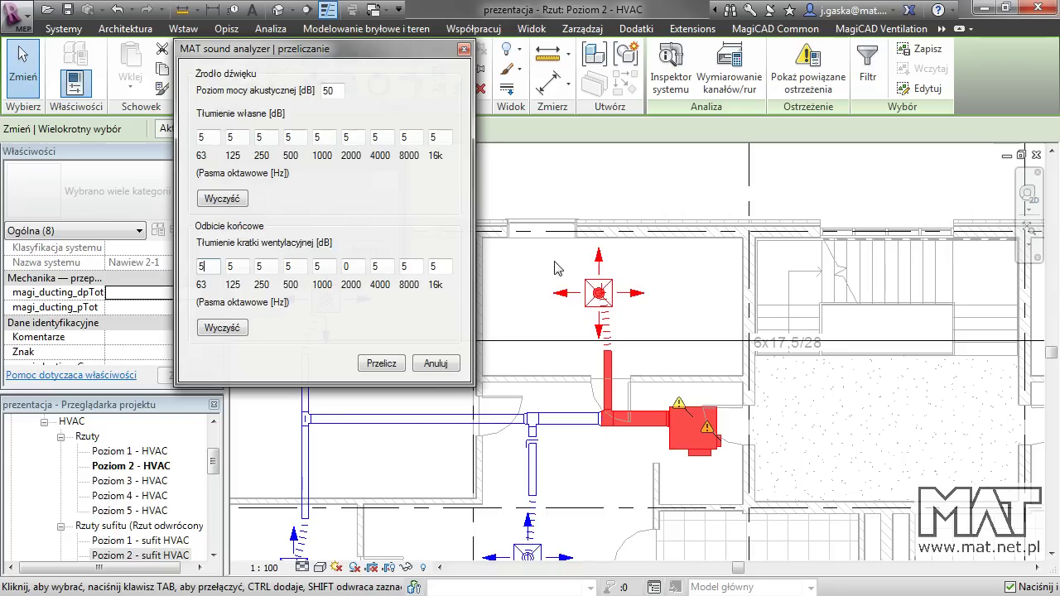
Step: Recalculate the terminal's sound levels, then close the results, recalculation and message windows
left_click(383, 367)
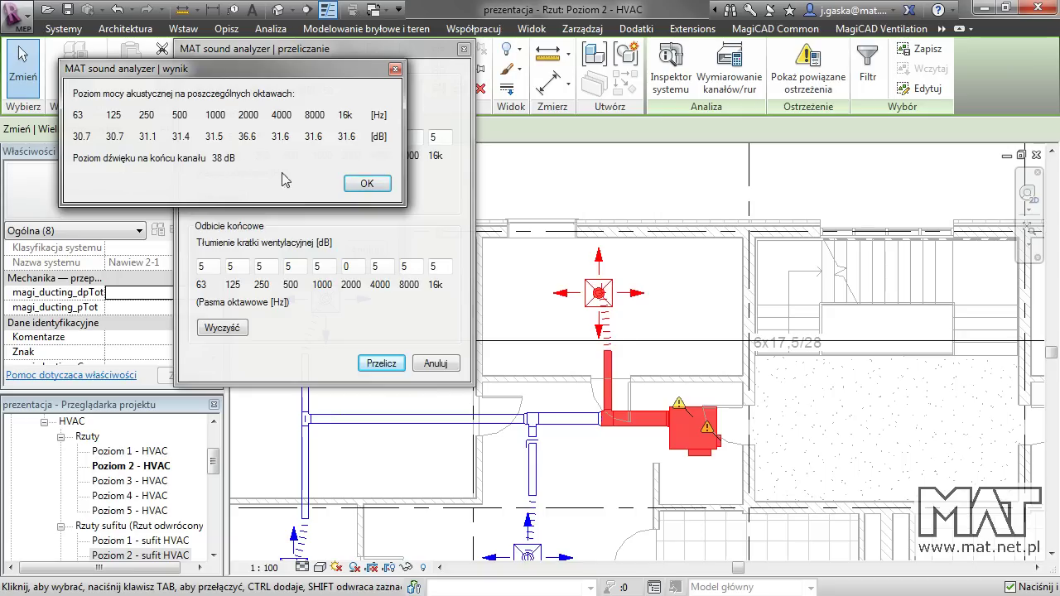
left_click(364, 184)
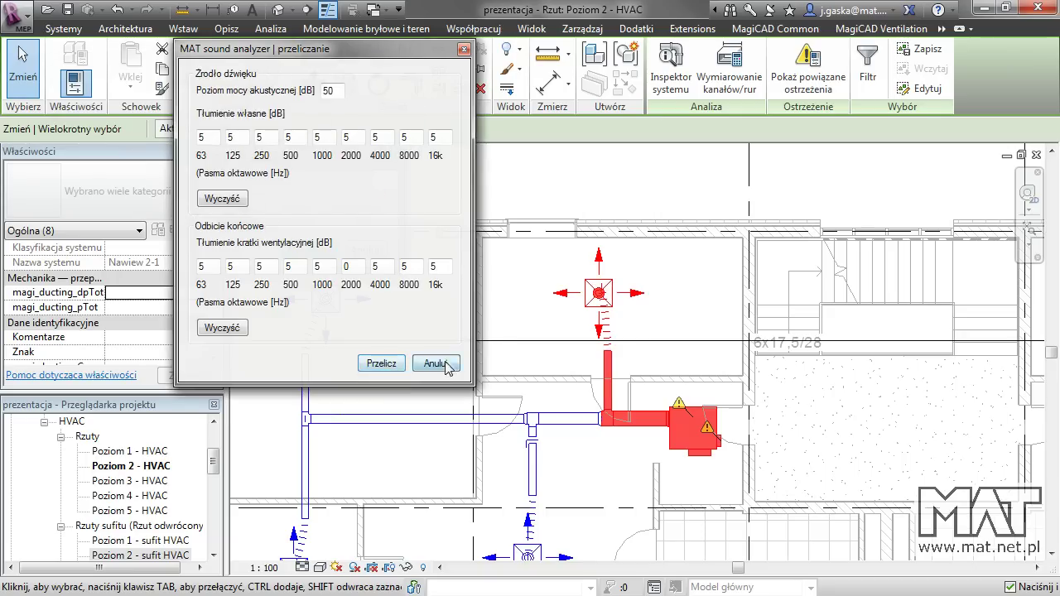
left_click(427, 367)
left_click(371, 243)
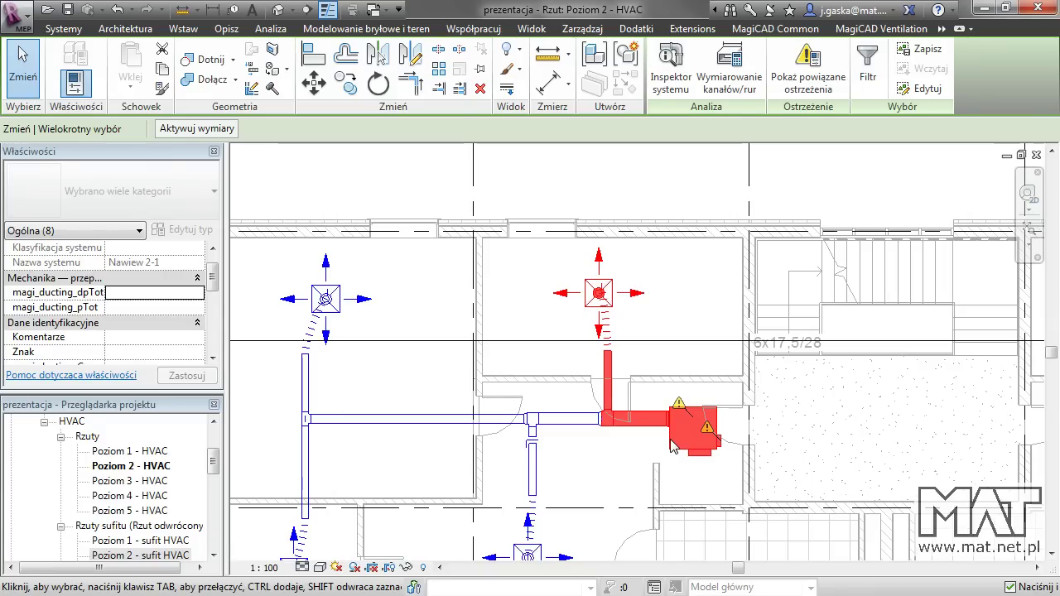
Step: Clear the duct selection, open Poziom 3 - HVAC, then the Poziom 3 - sufit HVAC ceiling plan
left_click(714, 296)
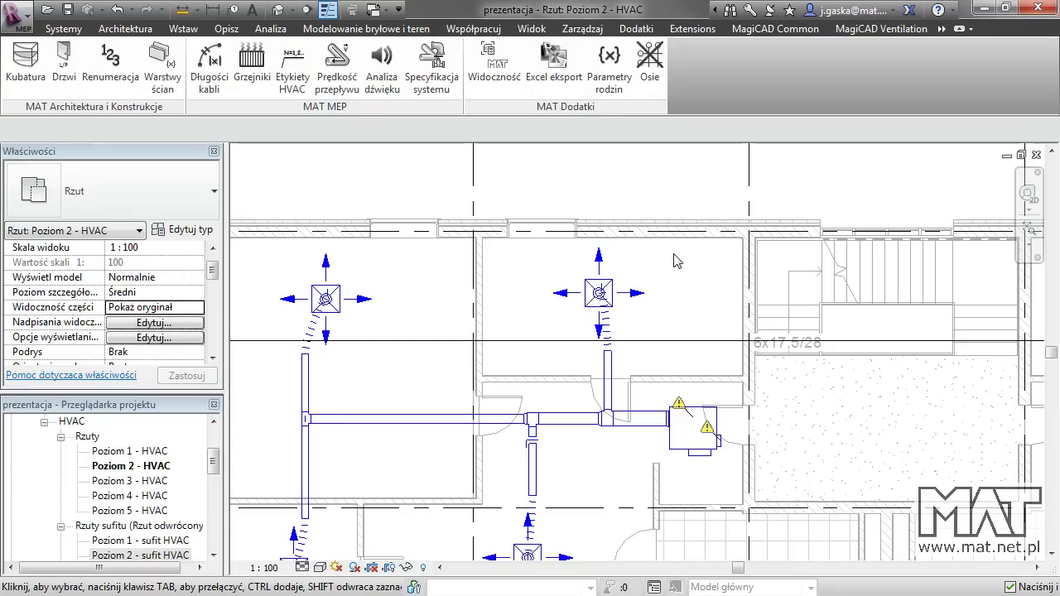
middle_click_drag(681, 355, 728, 291)
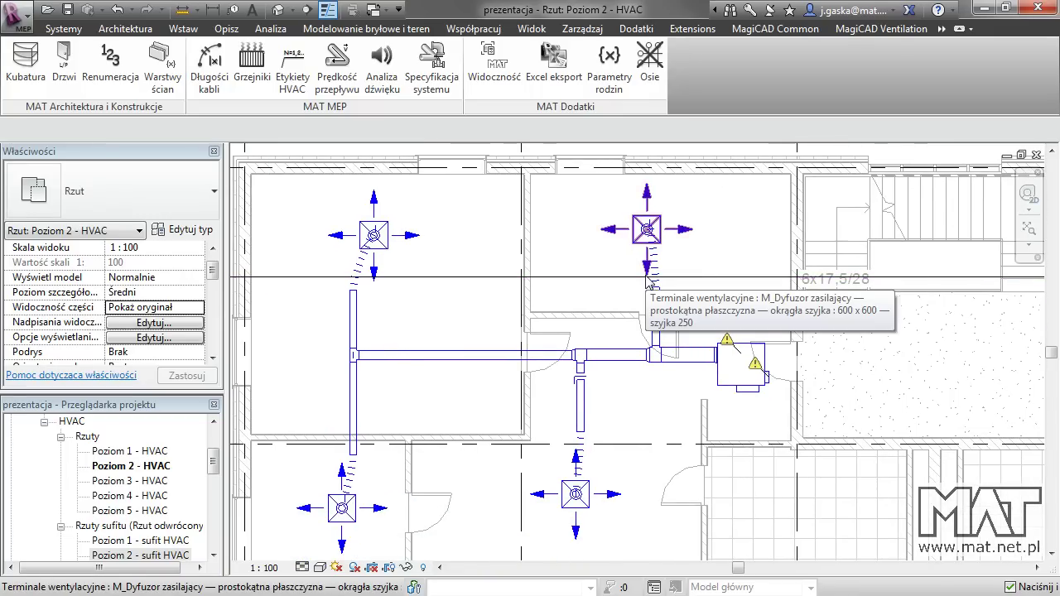
scroll(648, 281, "down", 1)
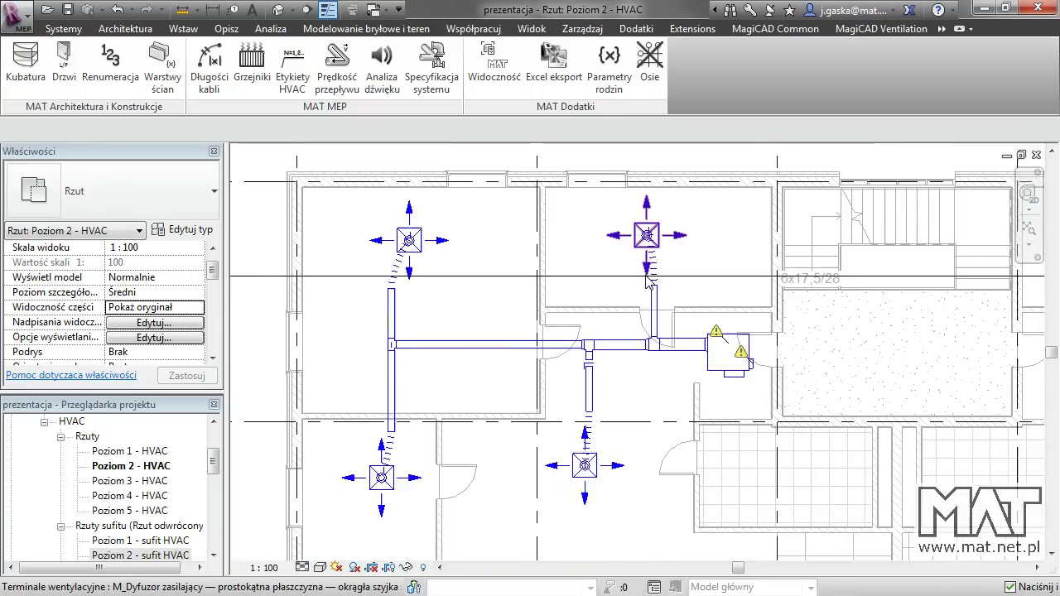
double_click(119, 488)
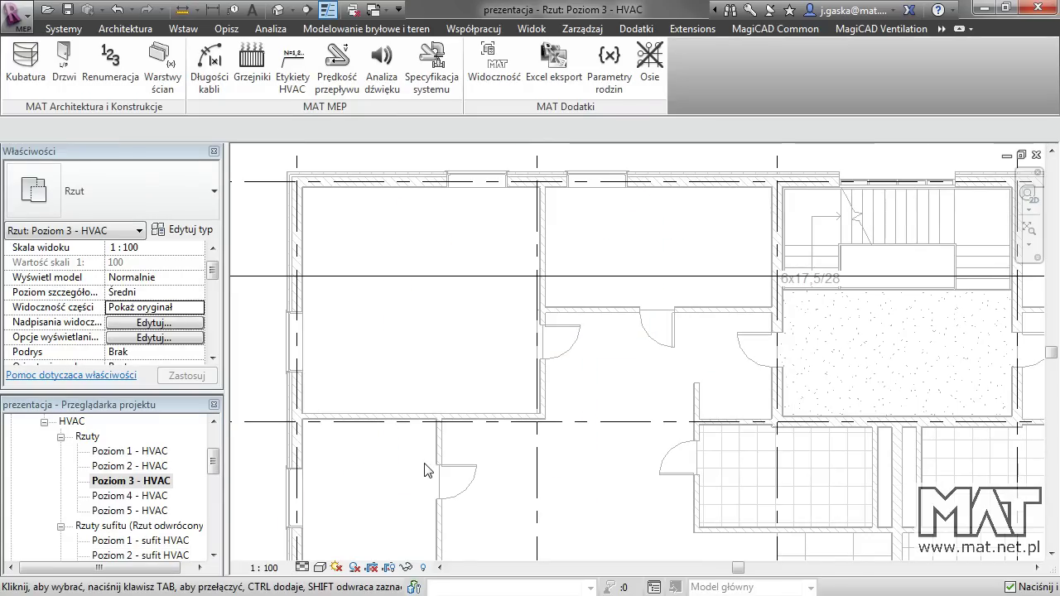
scroll(424, 470, "down", 2)
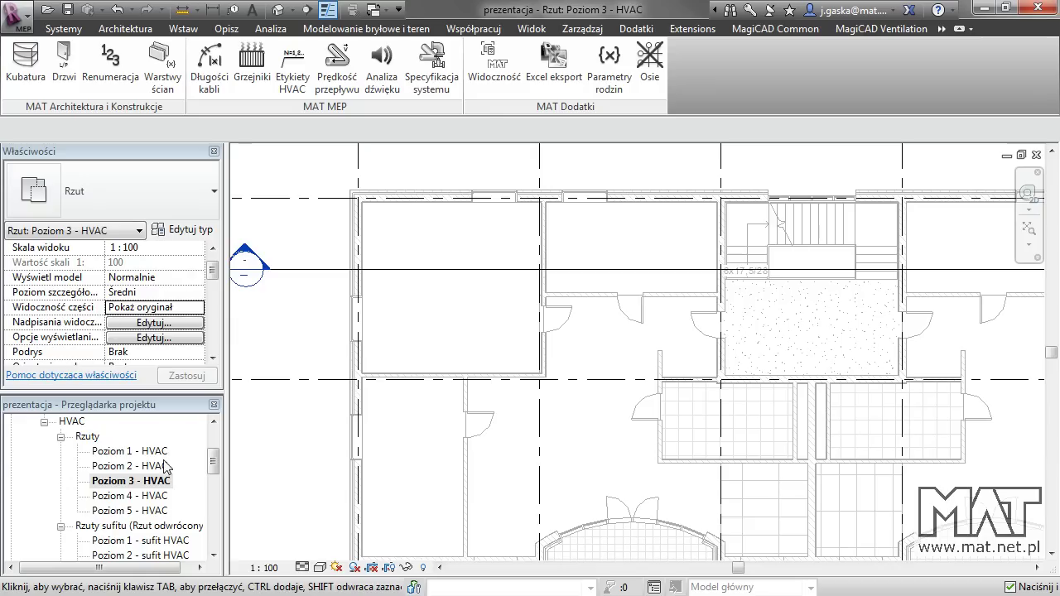
left_click_drag(214, 461, 214, 466)
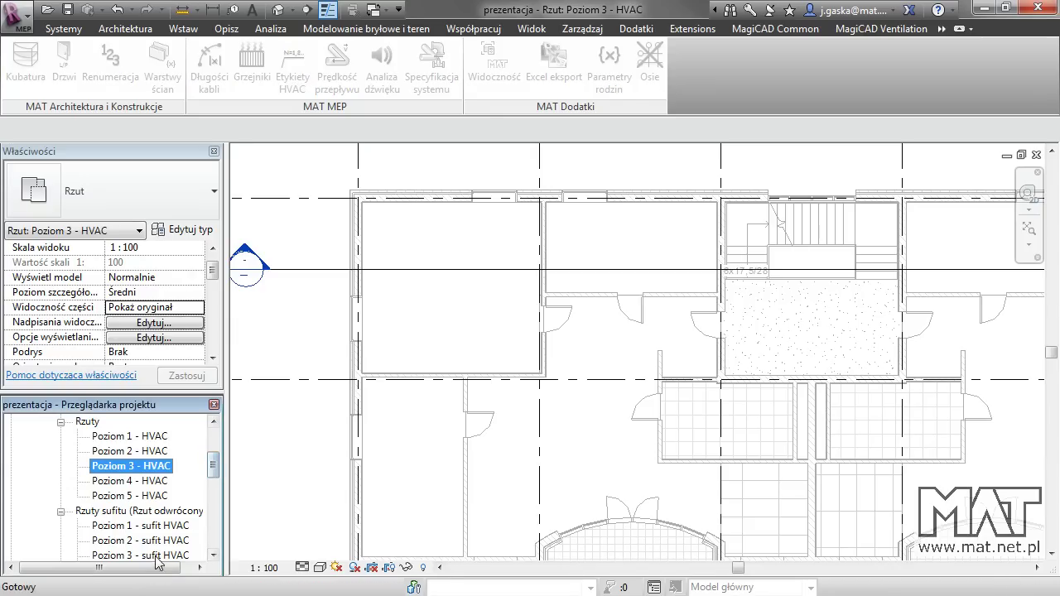
double_click(158, 556)
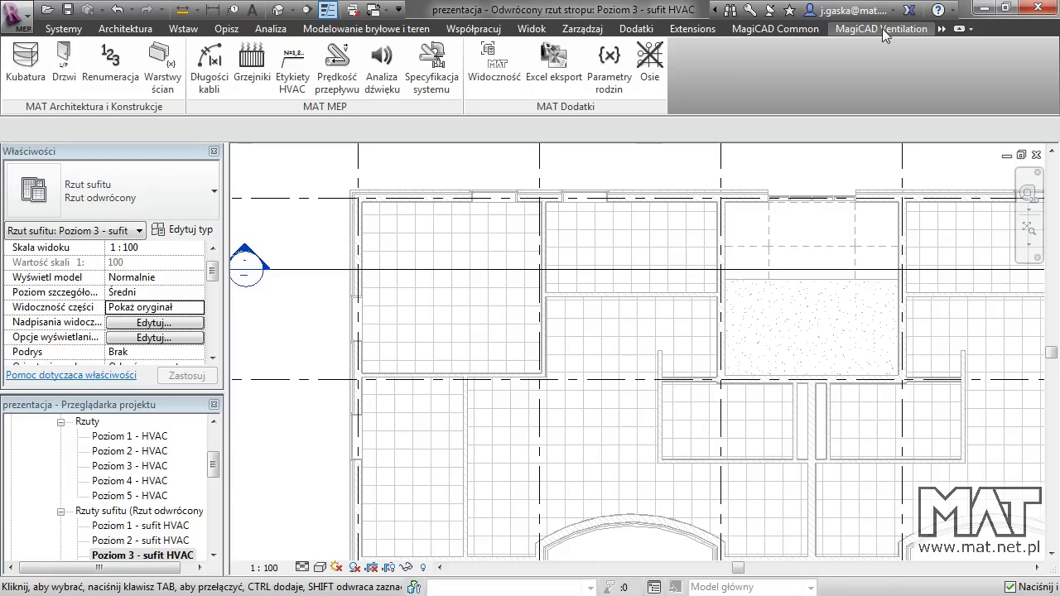
Step: Open Modify Dataset from the MagiCAD Common tab, showing ventilation systems N1-CZ through W2-W
left_click(796, 31)
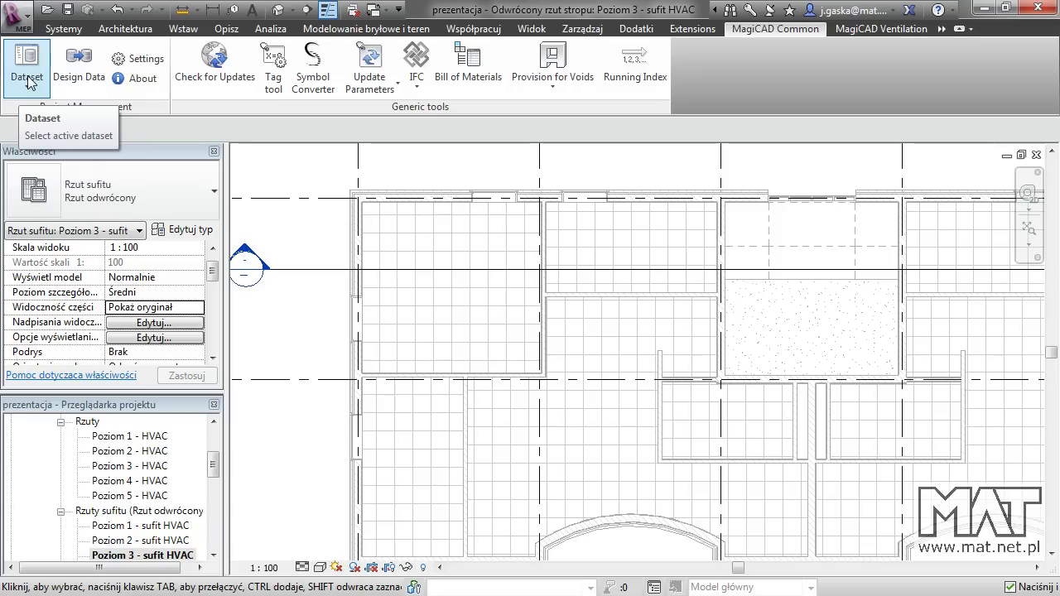
left_click(26, 81)
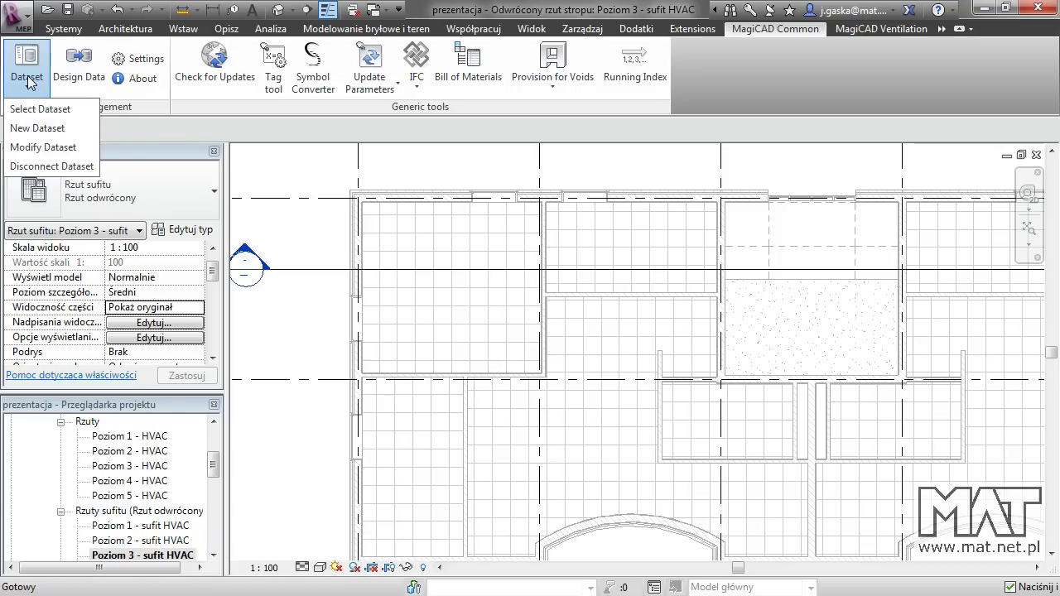
left_click(82, 154)
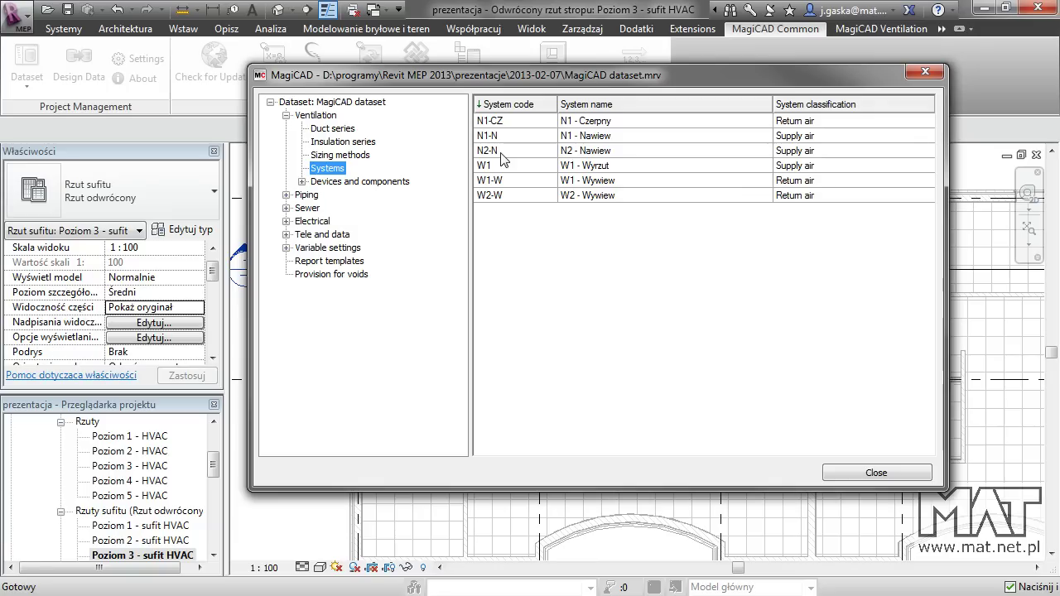
Step: Open the 4-8 m/s sizing method under Duct series > Sizing methods in the dataset tree
left_click(332, 130)
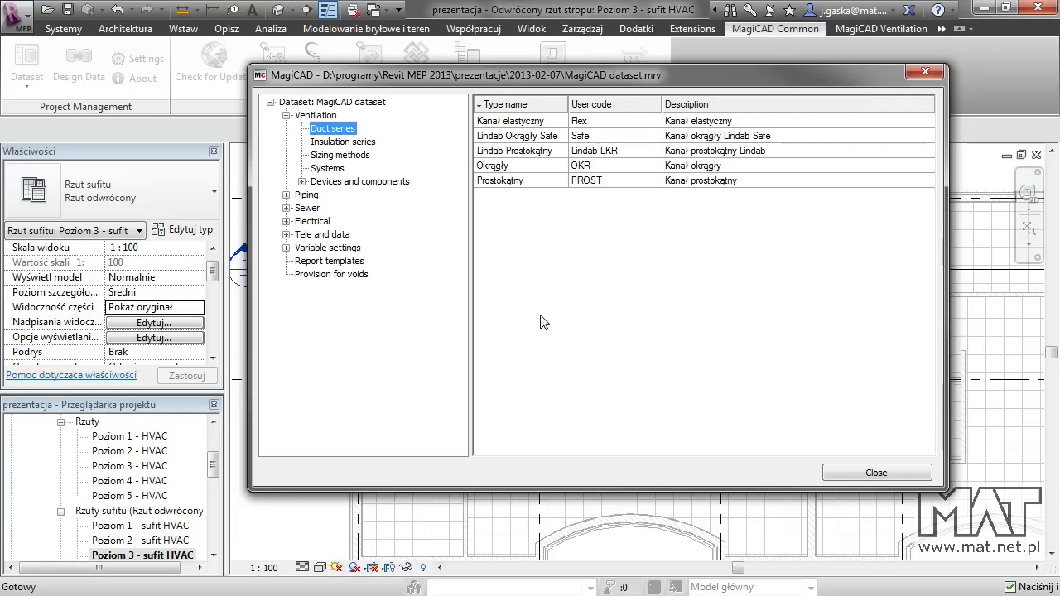
left_click(330, 157)
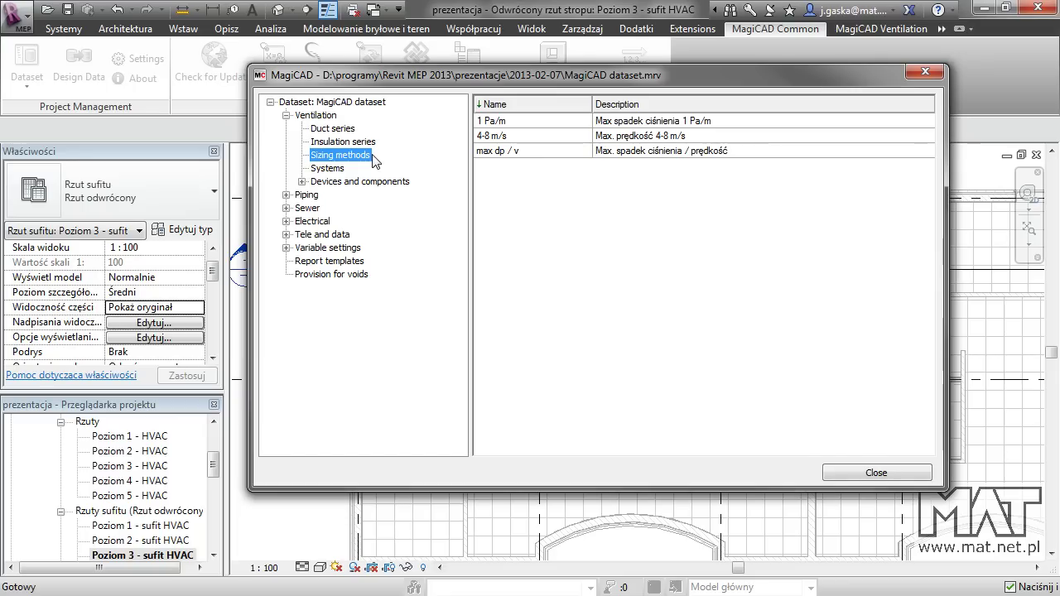
left_click(550, 136)
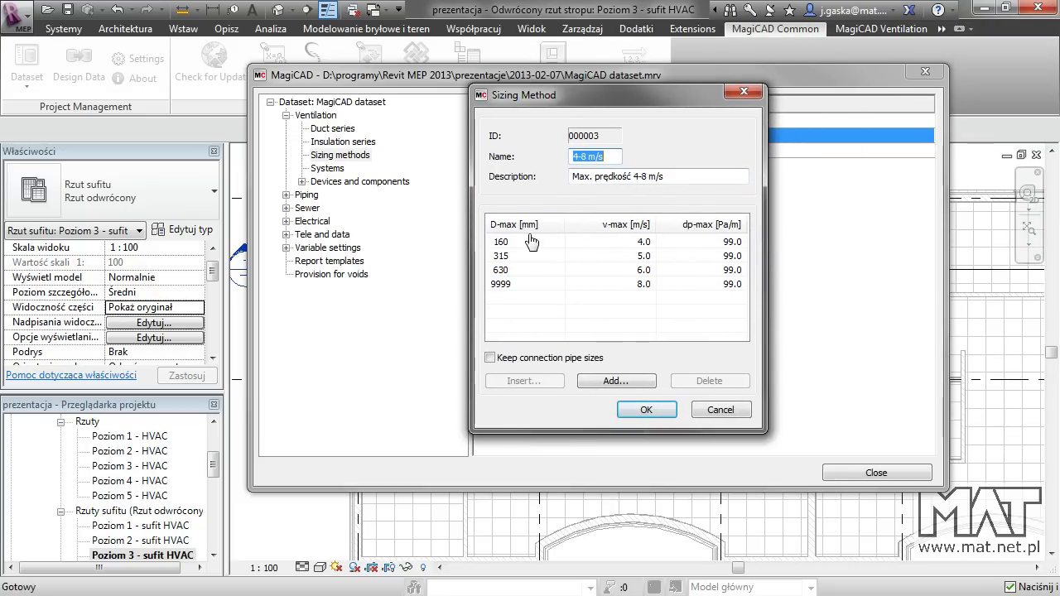
Step: Check the 4-8 m/s velocity limits for the 160, 315 and 630 mm rows, then close with OK
left_click(567, 243)
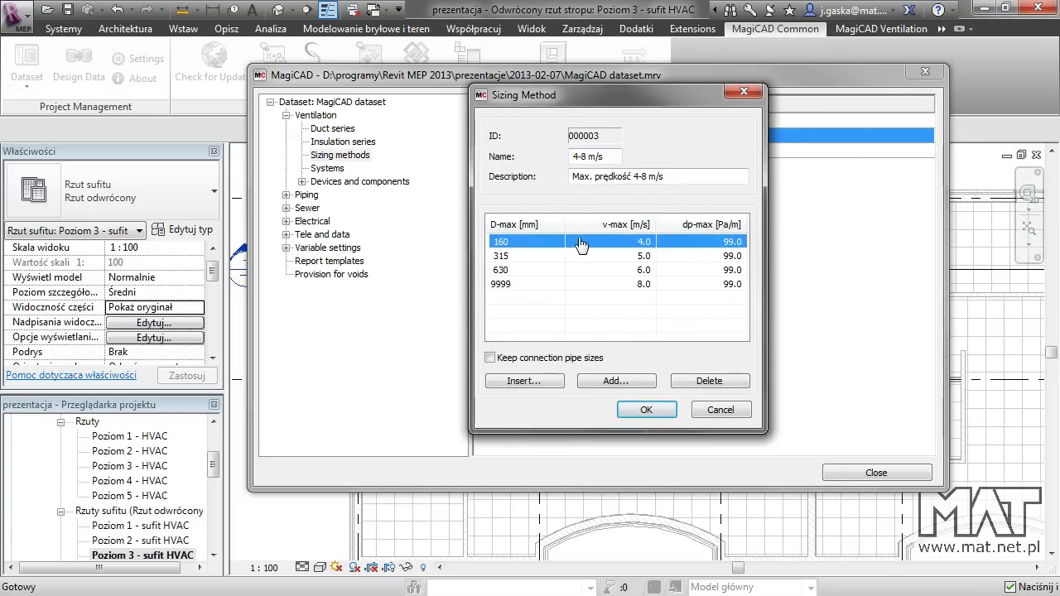
left_click(550, 256)
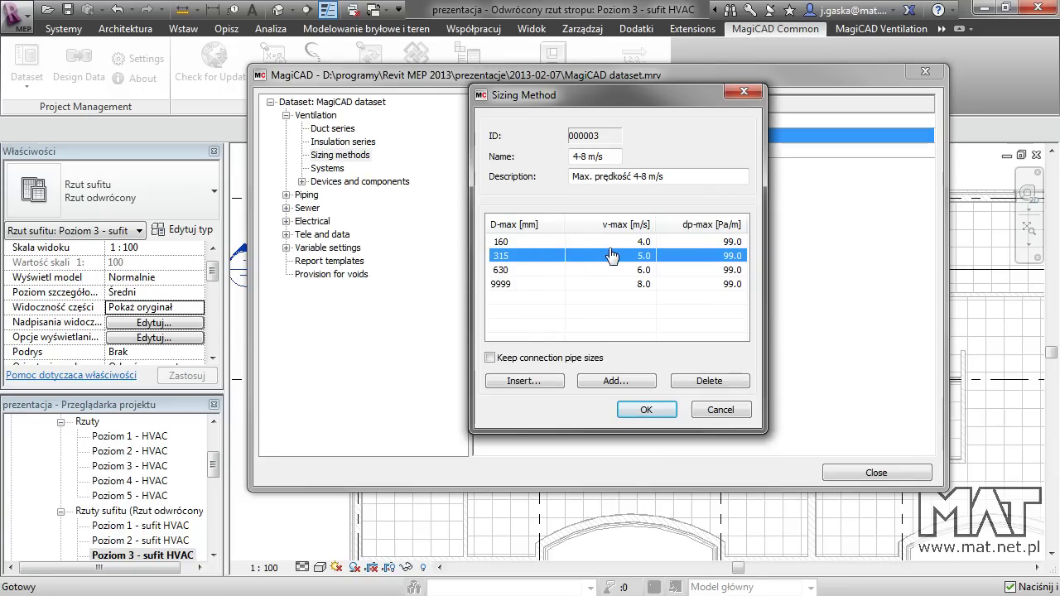
left_click(531, 270)
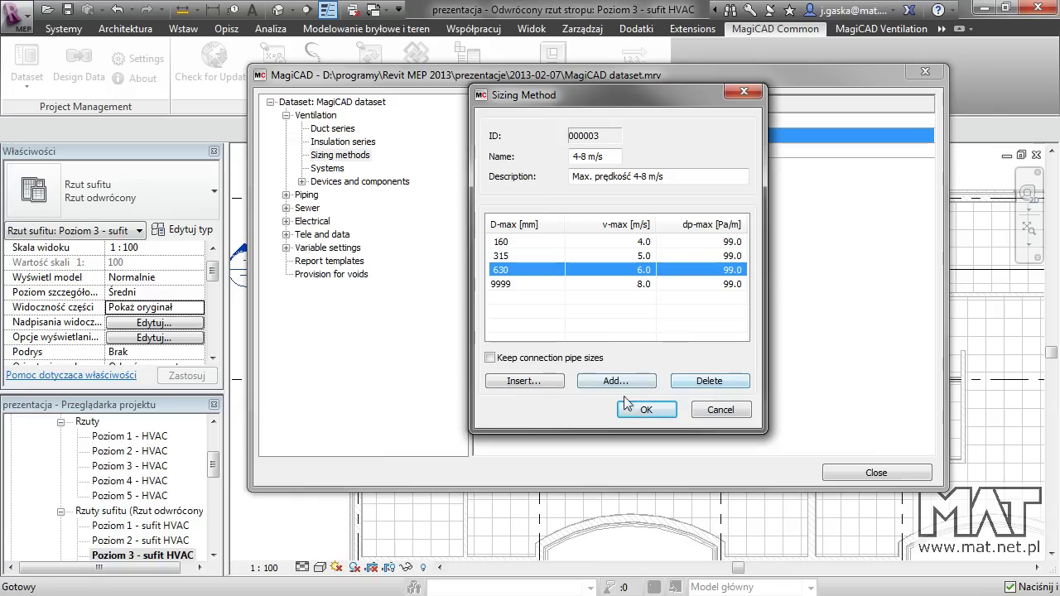
left_click(646, 409)
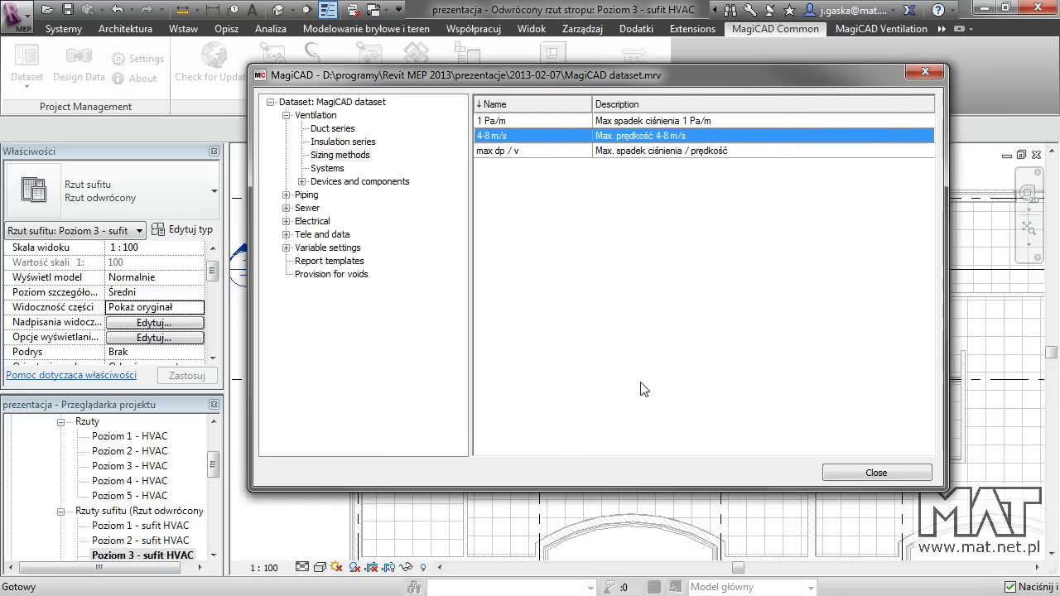
Step: Create a new Supply air device entry under Devices and components, bringing its blank properties form into view
left_click(302, 182)
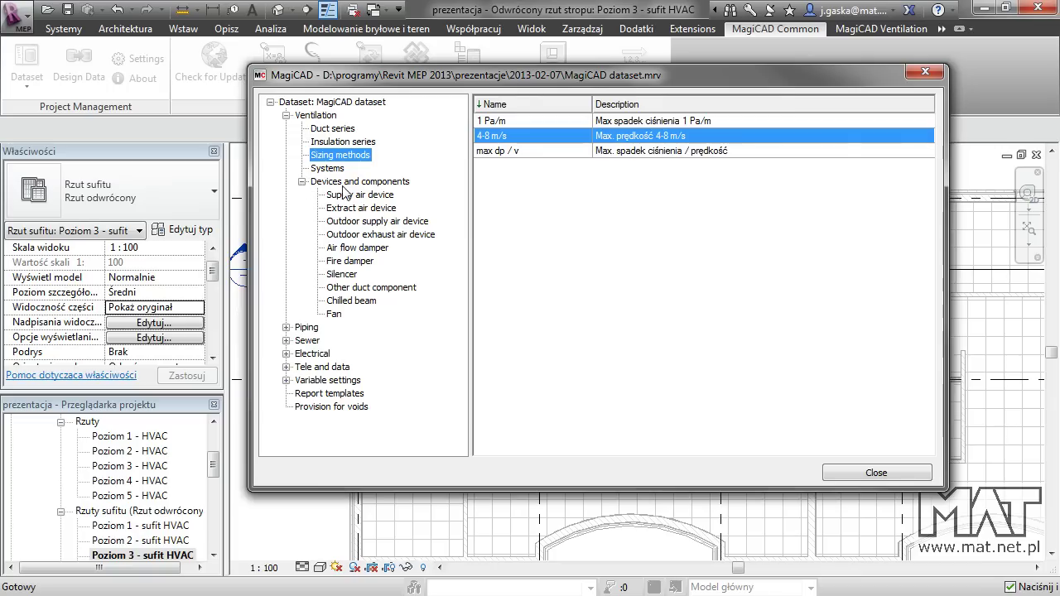
left_click(346, 196)
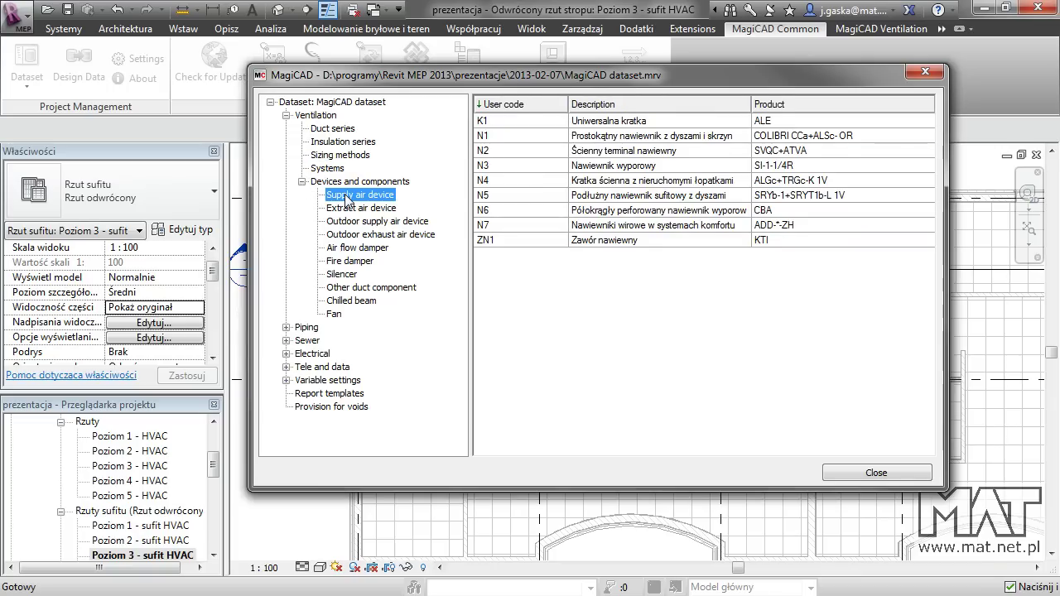
right_click(582, 281)
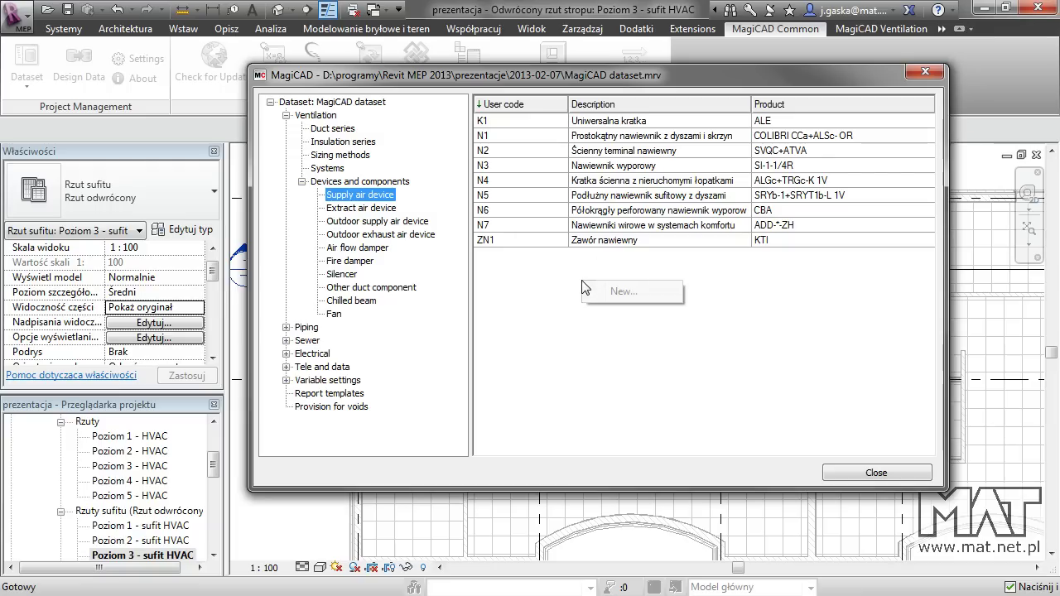
left_click(622, 291)
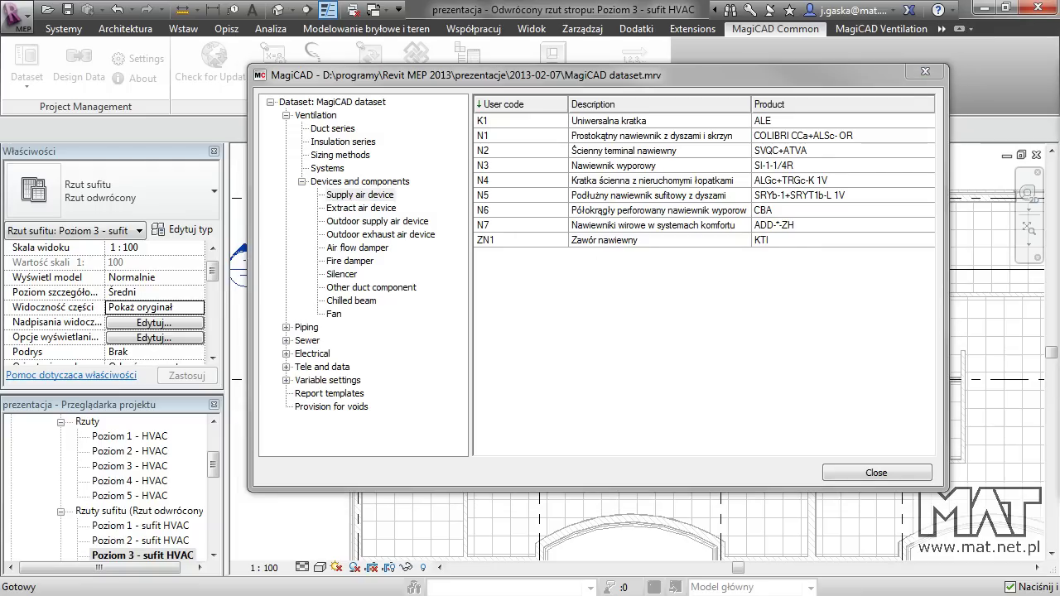
left_click_drag(952, 72, 825, 64)
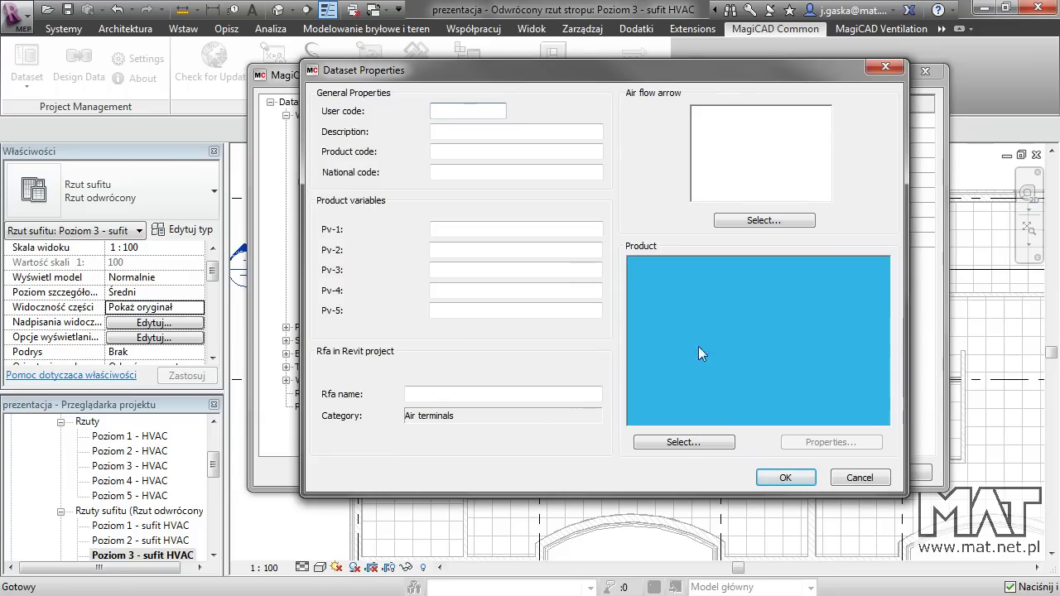
Step: Open the Product Browser for the device's product and resize it to show all manufacturers
left_click(688, 447)
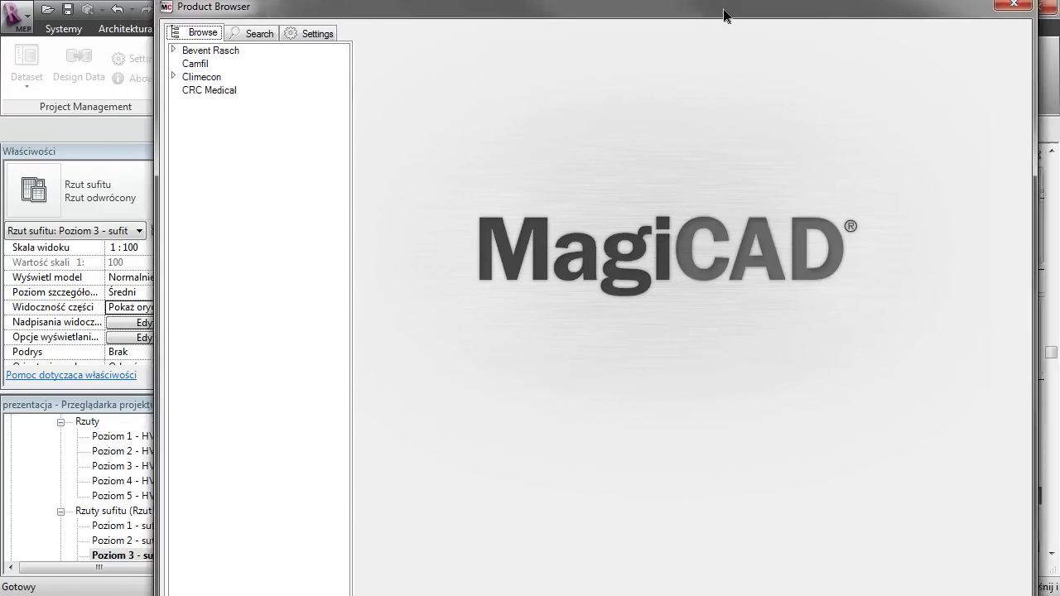
mouse_move(724, 15)
left_mouse_down()
mouse_move(686, 15)
mouse_move(747, 55)
left_mouse_up()
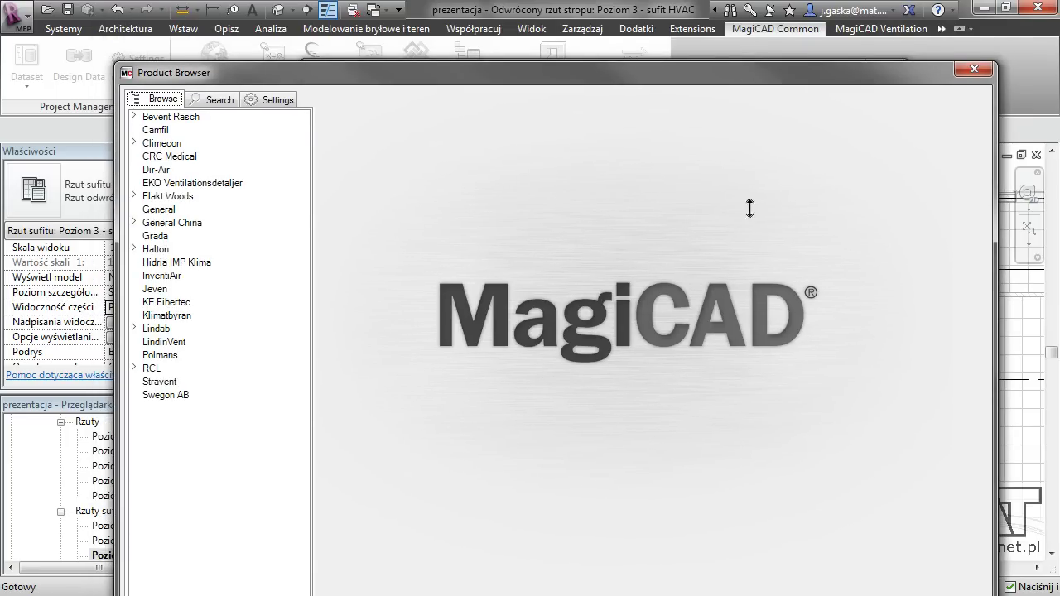
mouse_move(944, 76)
left_mouse_down()
mouse_move(933, 7)
mouse_move(932, 43)
left_mouse_up()
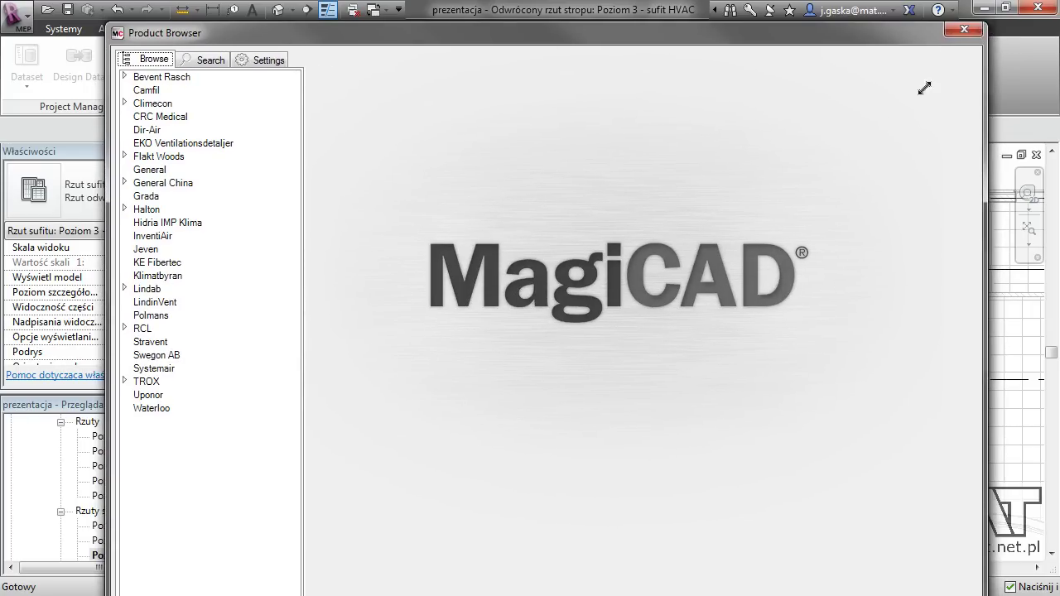
left_click_drag(924, 88, 868, 143)
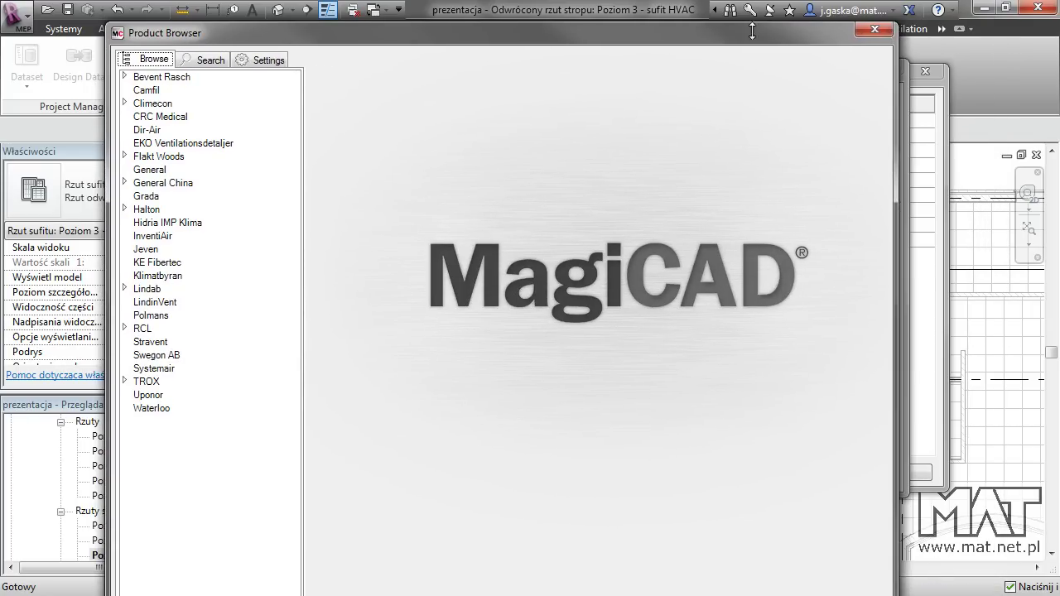
left_click_drag(752, 32, 774, 6)
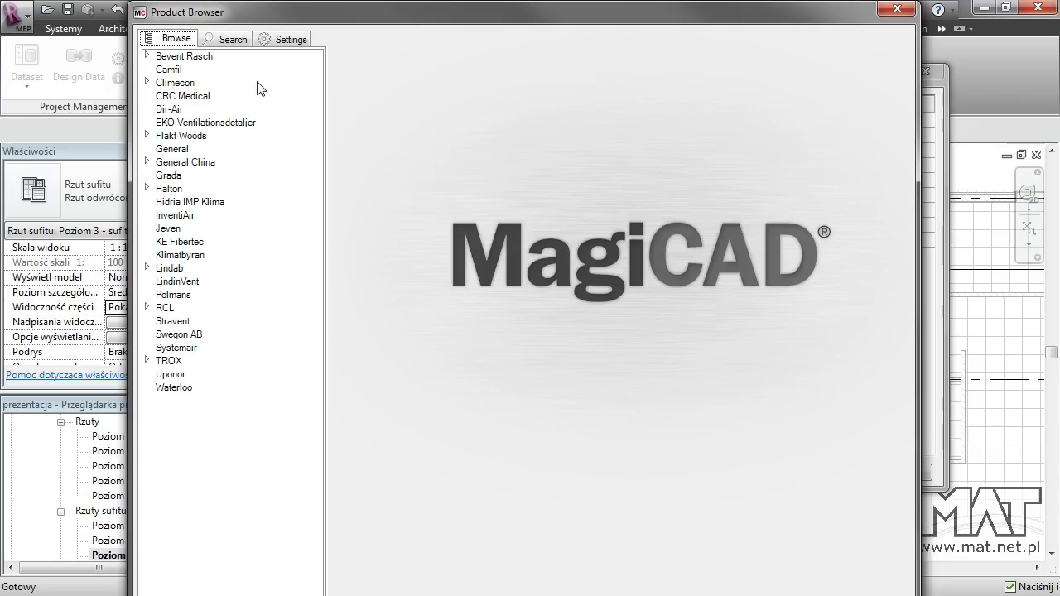
Step: Browse to TROX > Air Diffusers > Ceiling Diffusers > Supply Air devices in the Product Browser
left_click(170, 361)
left_click(149, 362)
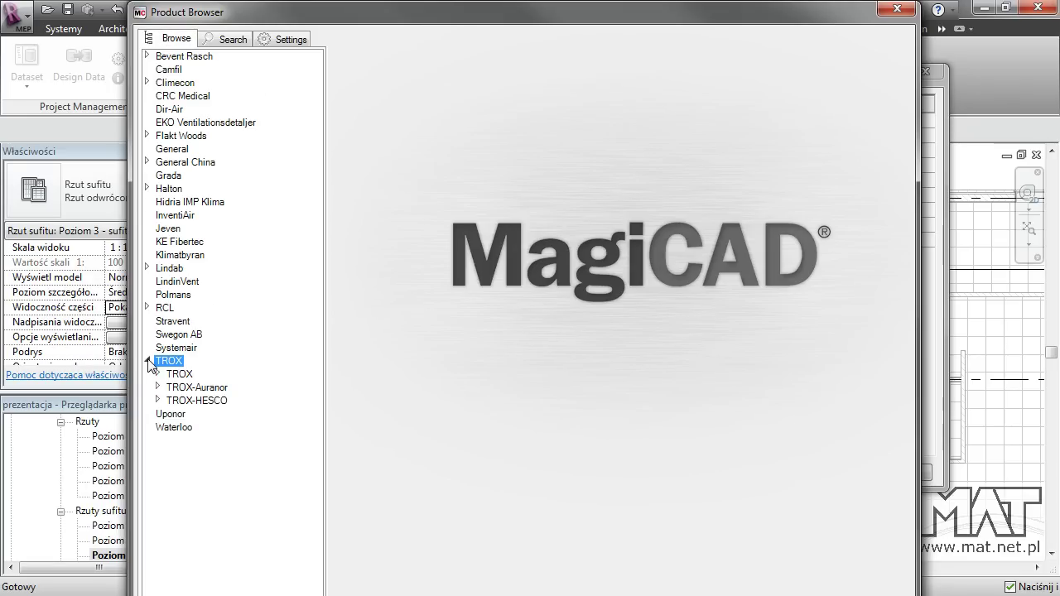
left_click(158, 373)
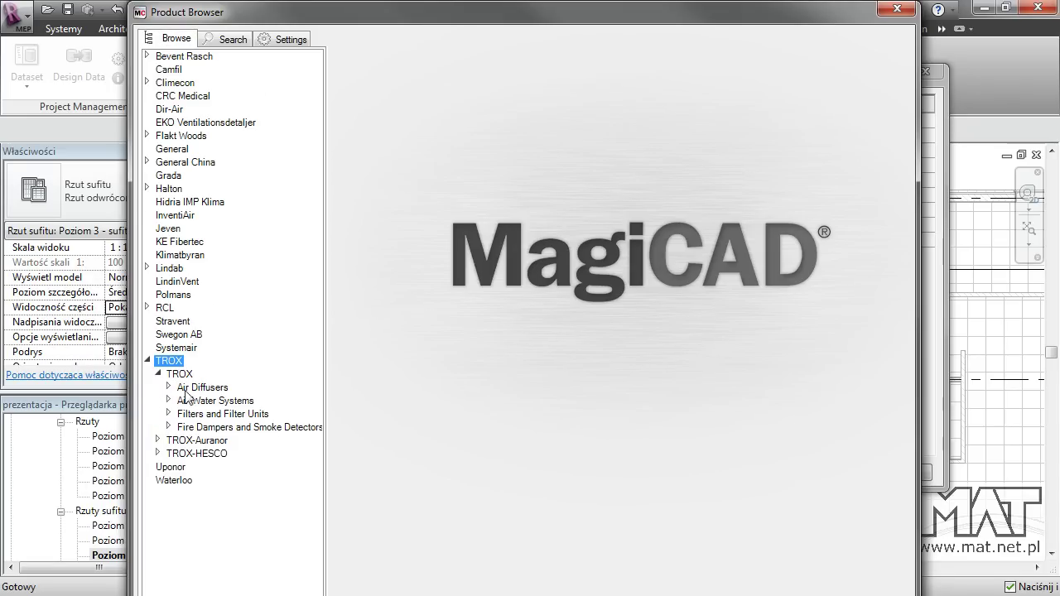
left_click(169, 386)
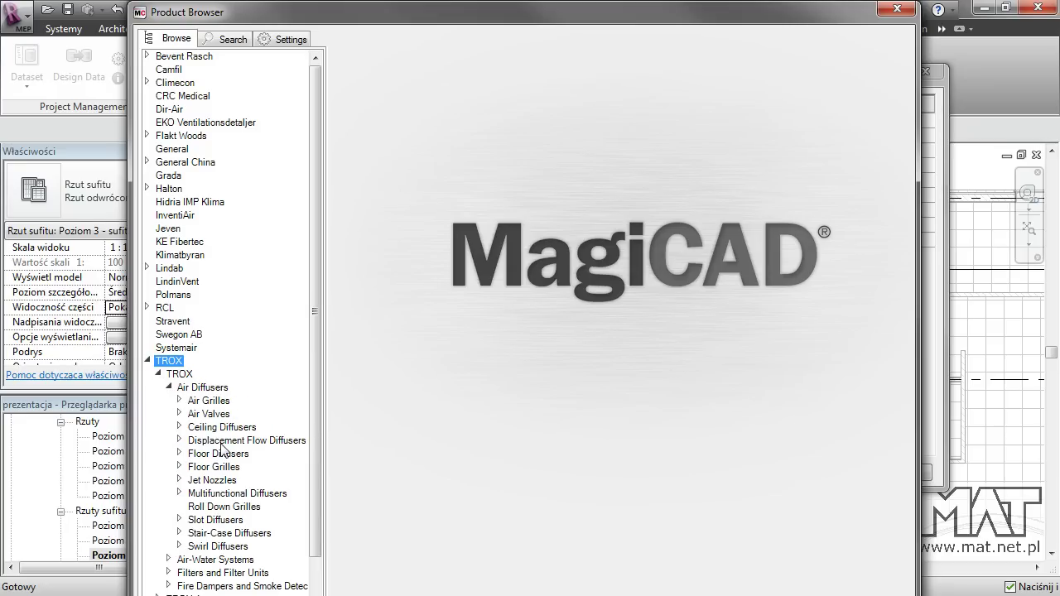
left_click(192, 429)
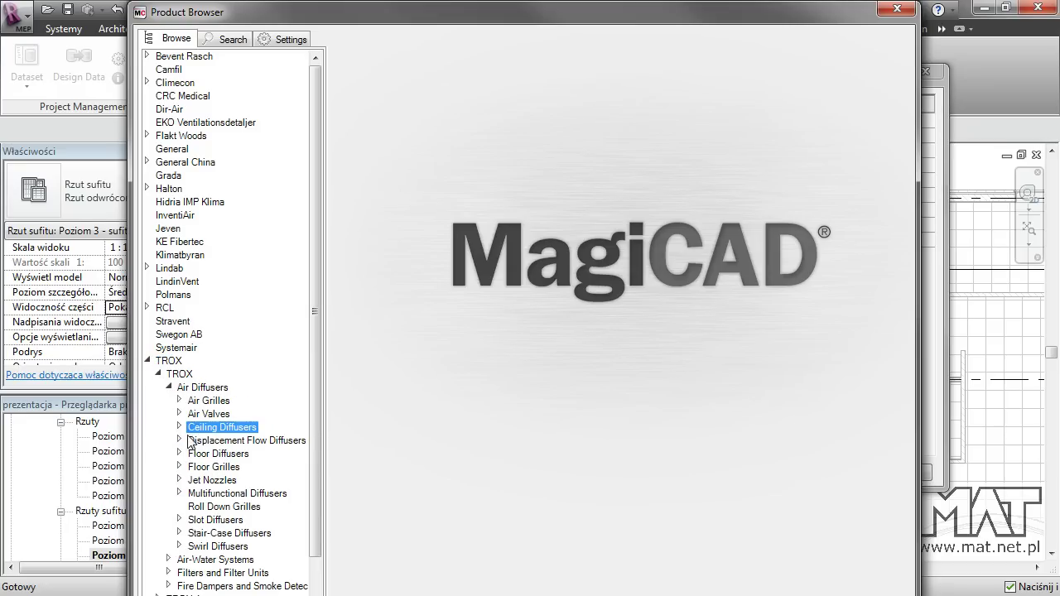
left_click(179, 427)
left_click(227, 443)
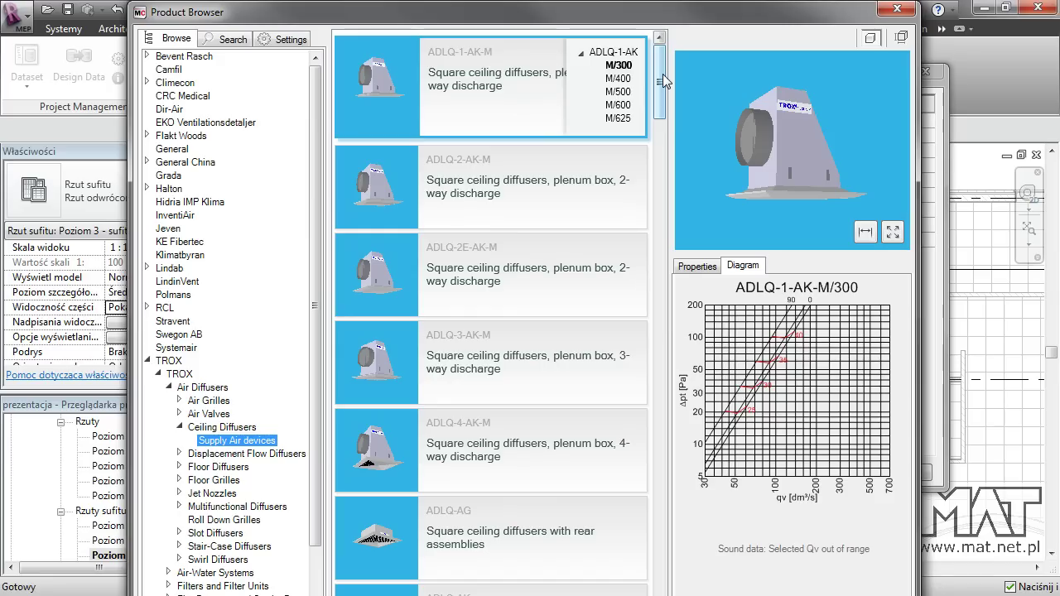
Step: Select the ADLR-ZH-M-L ceiling diffuser in size L/3 and confirm it as the product
left_click_drag(662, 74, 662, 220)
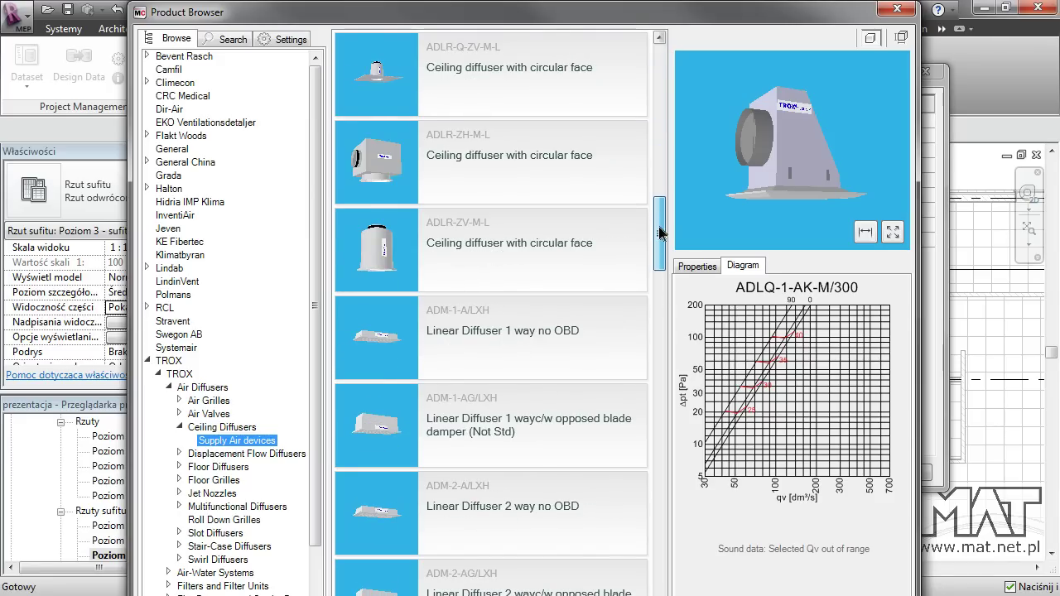
left_click(509, 178)
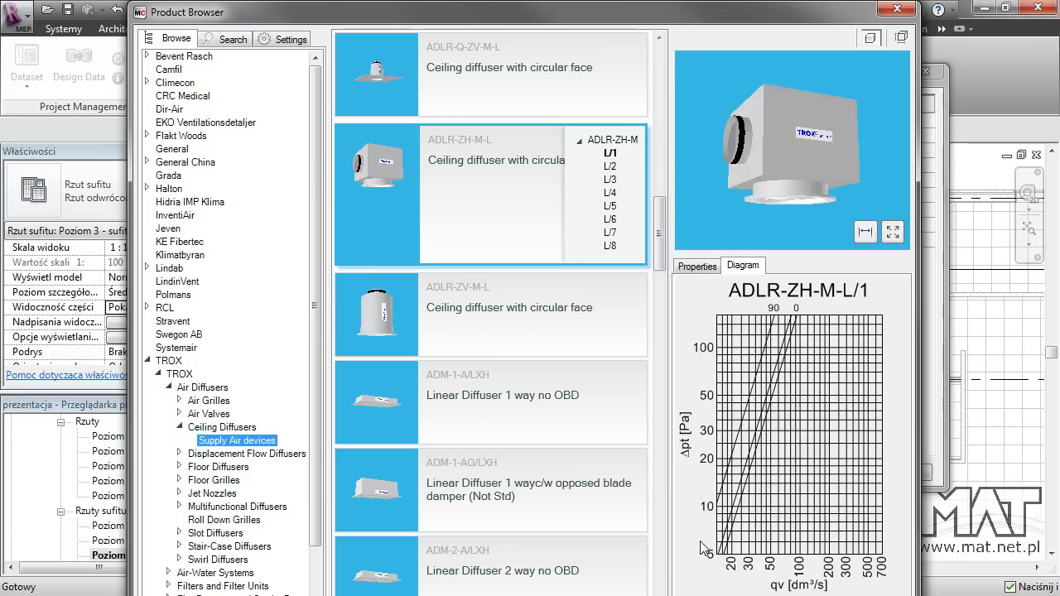
left_click(695, 267)
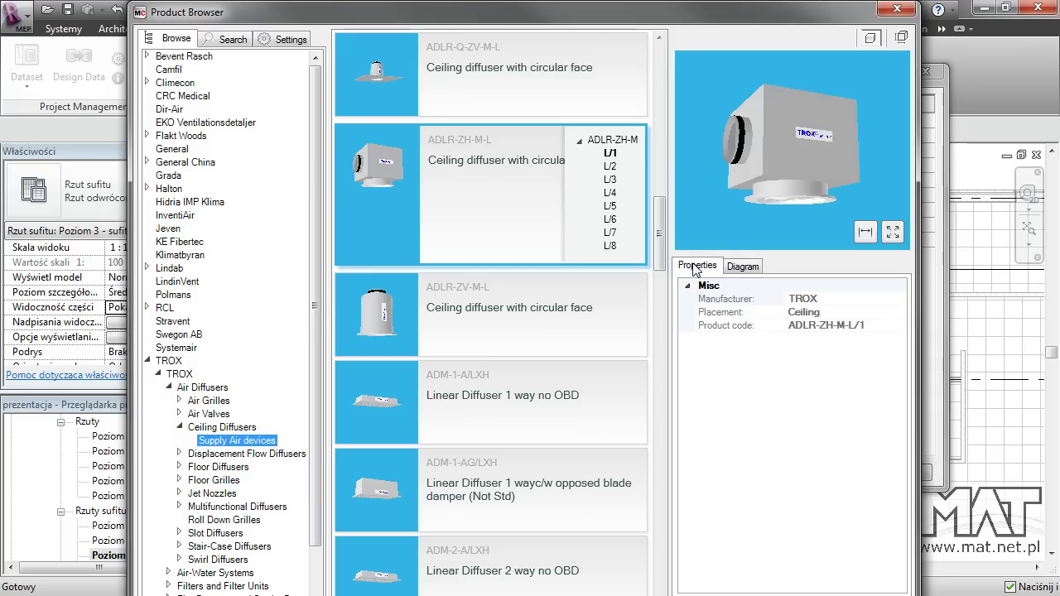
left_click(743, 266)
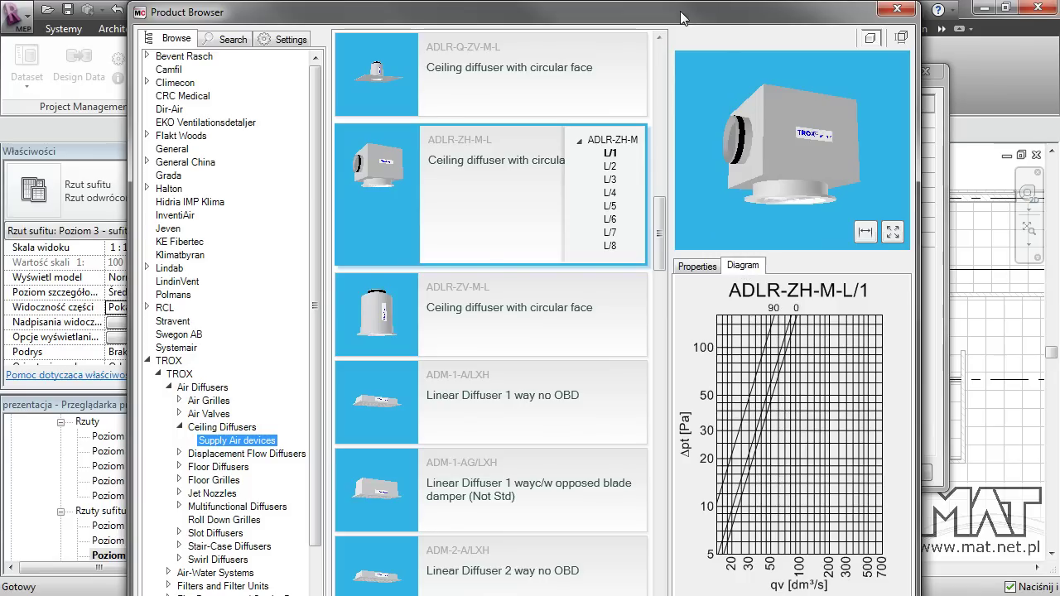
left_click(611, 168)
left_click(611, 178)
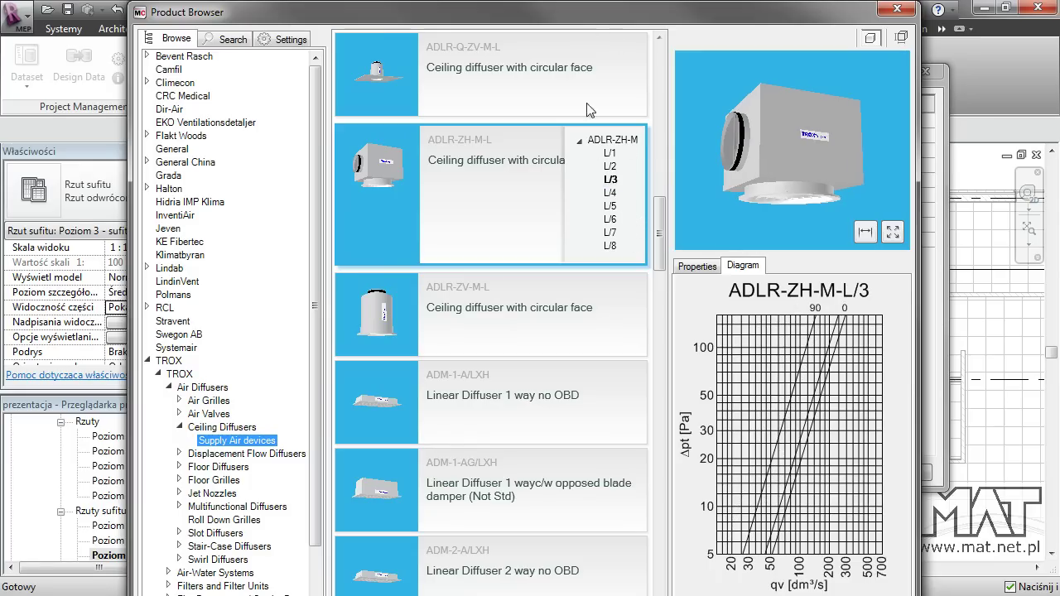
left_click_drag(580, 21, 1059, 25)
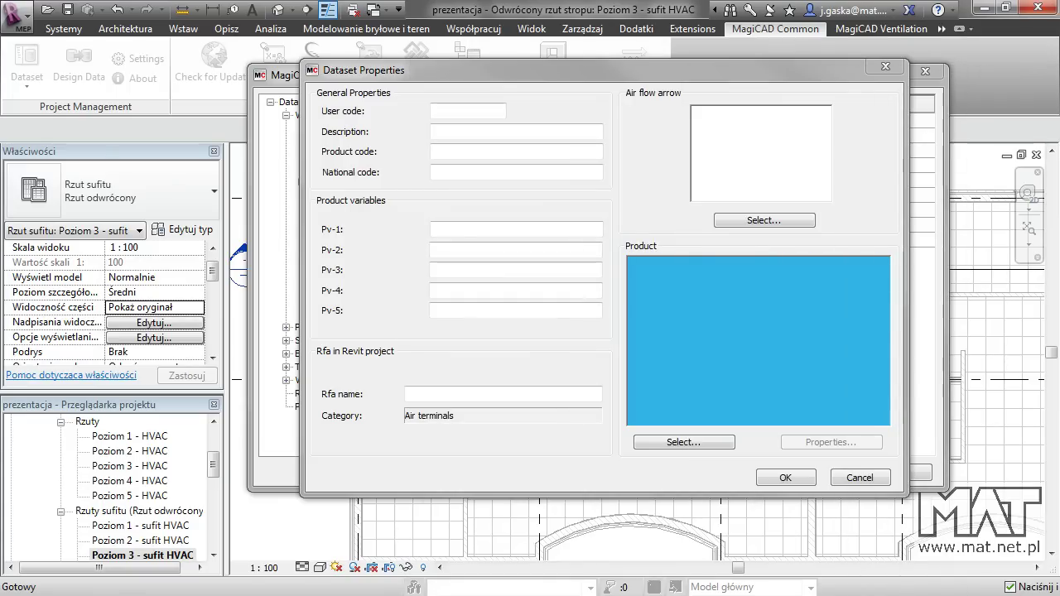
key("Return")
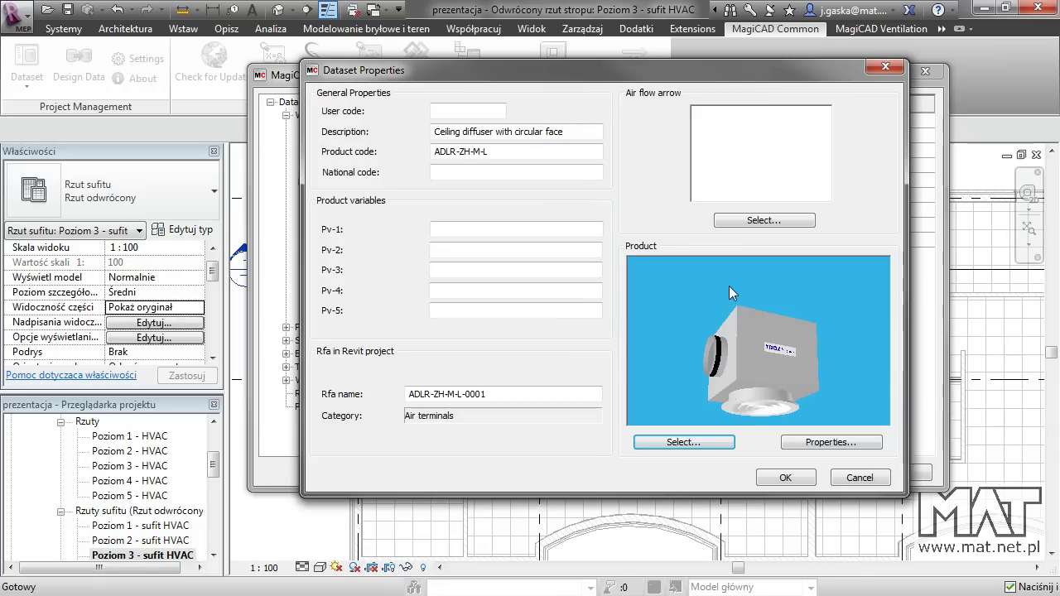
Step: Set the device's air-flow arrow symbol to the filled arrow
left_click(764, 221)
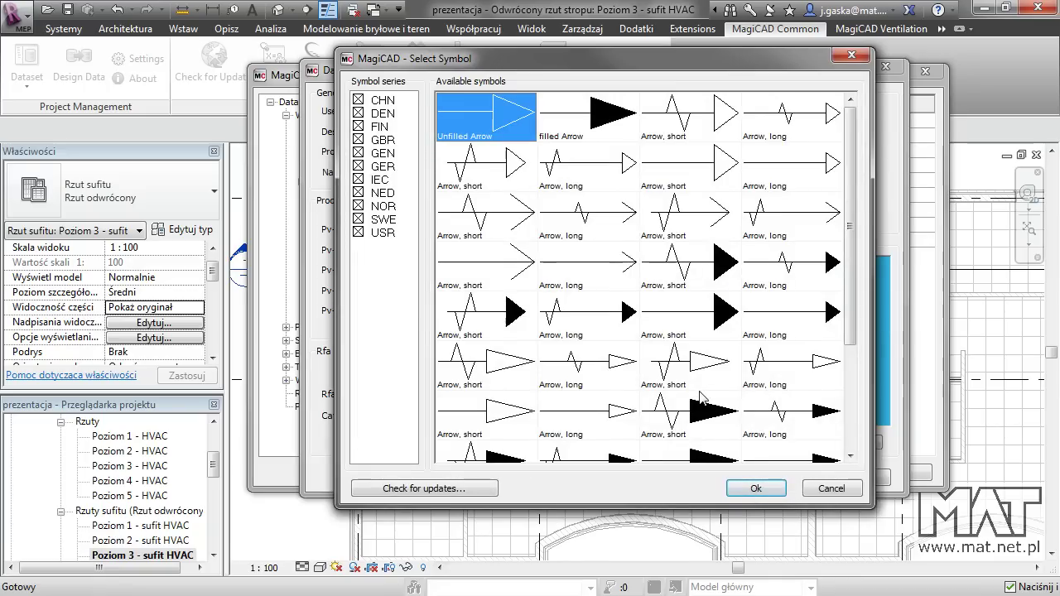
left_click(569, 111)
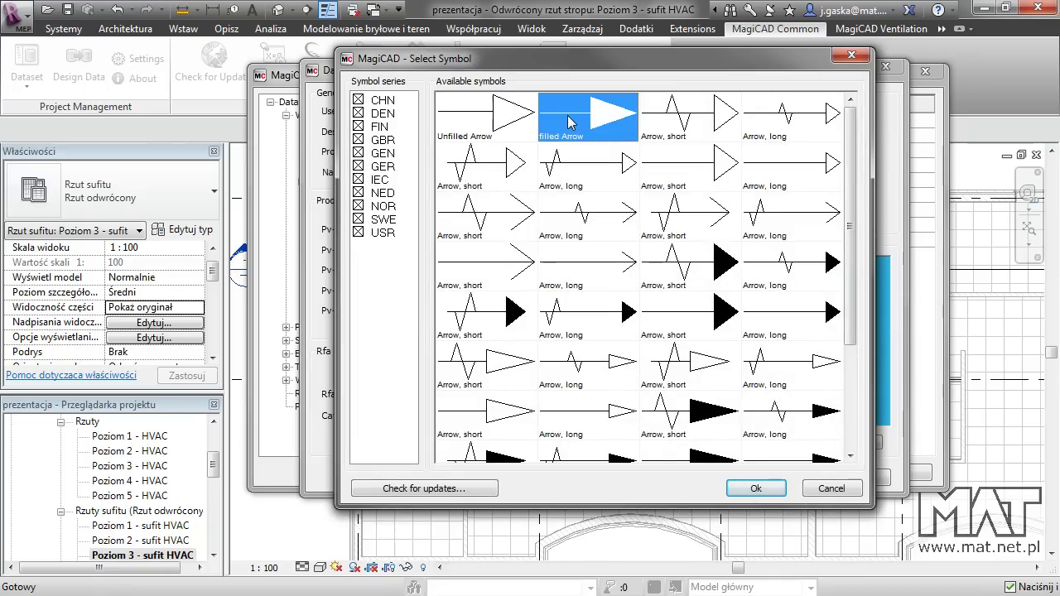
left_click(755, 488)
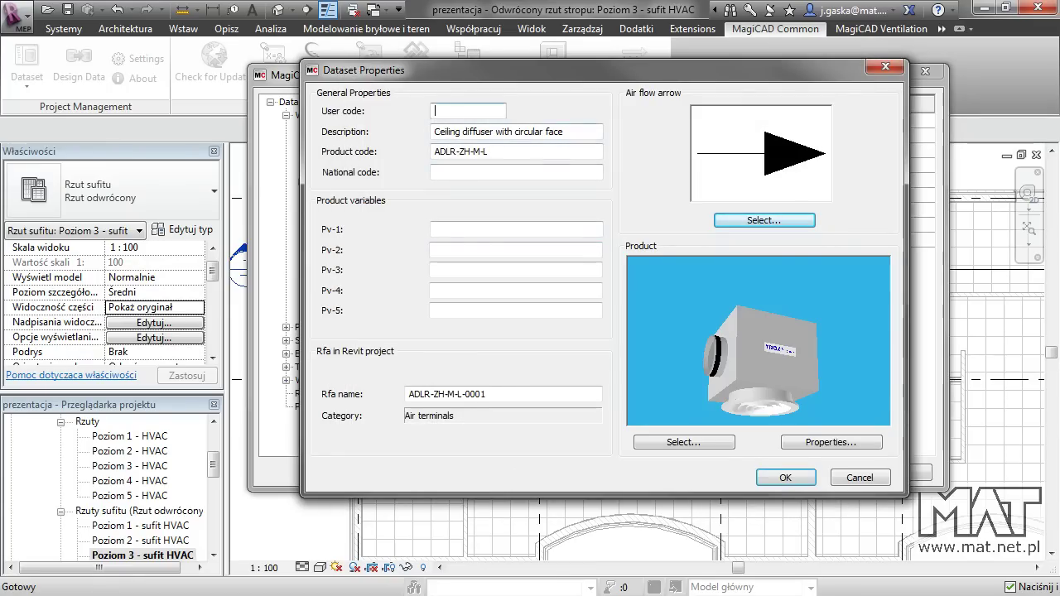
Step: Enter user code N8, trim the Rfa name to ADLR-ZH-M-L, and save the entry
left_click_drag(460, 72, 499, 324)
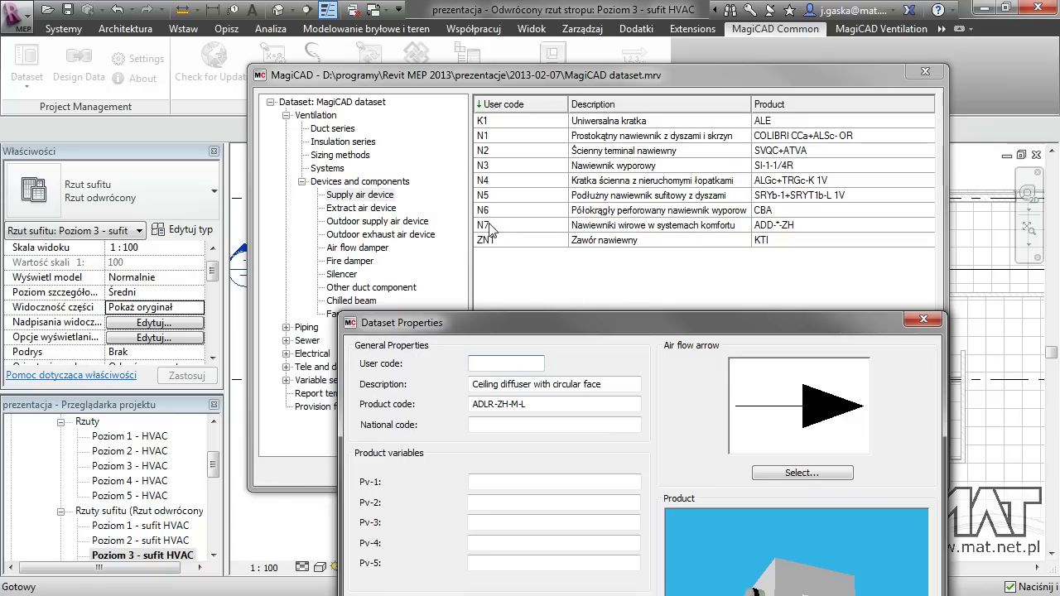
left_click_drag(545, 319, 546, 76)
type("N8")
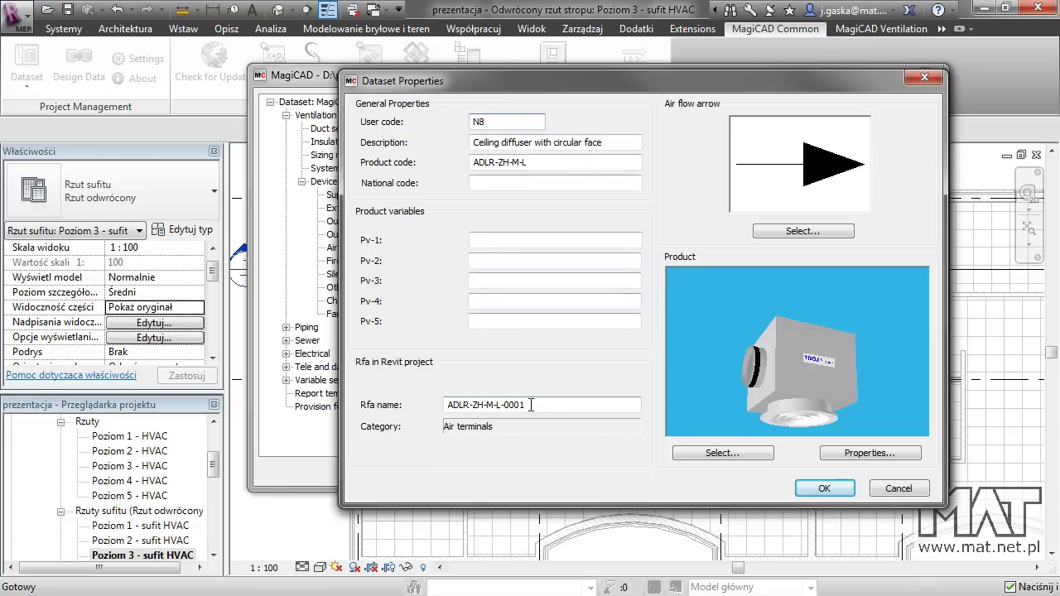
left_click_drag(525, 405, 519, 405)
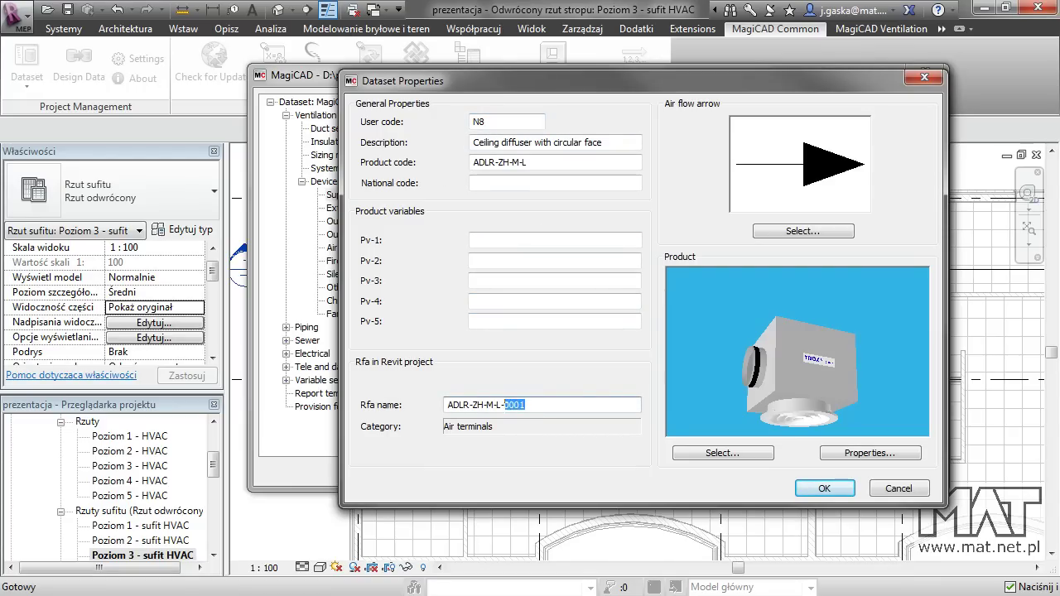
key("BackSpace")
left_click(824, 488)
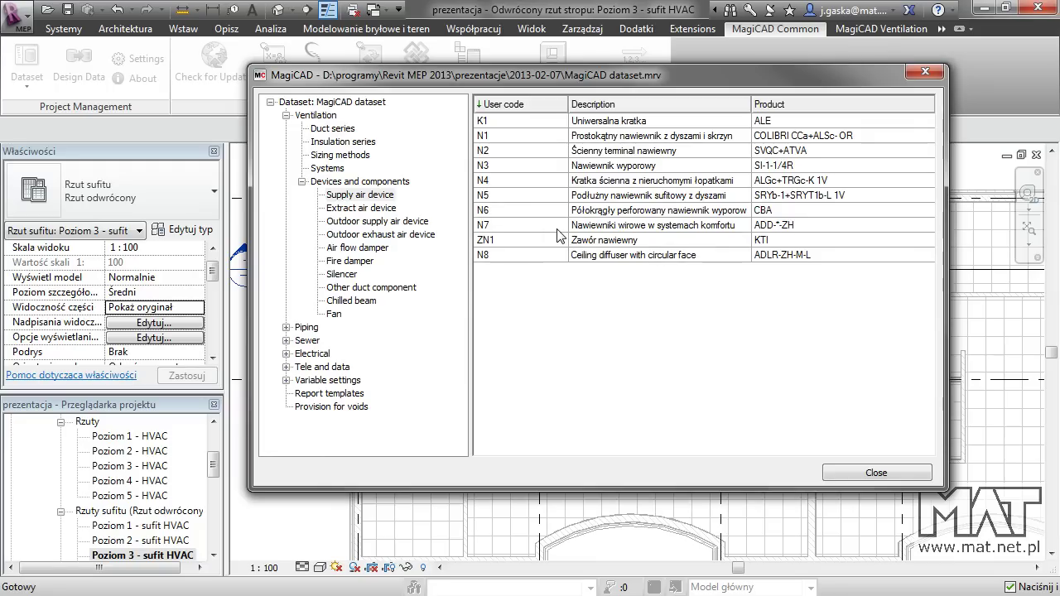
Step: Browse the outdoor supply devices, air flow dampers, fire dampers, chilled beams and fans lists
left_click(624, 255)
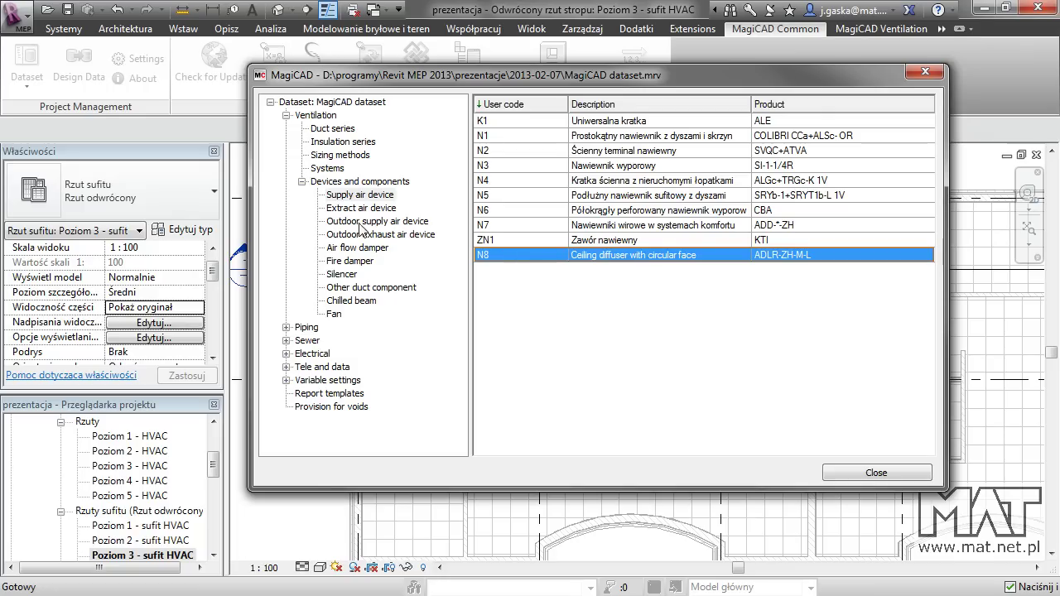
left_click(360, 223)
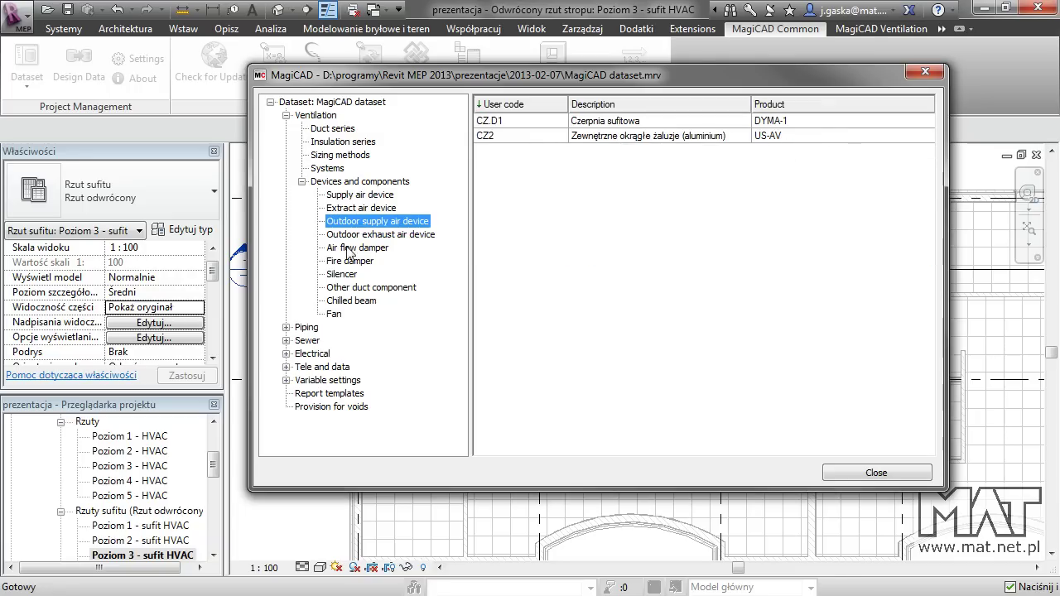
left_click(348, 248)
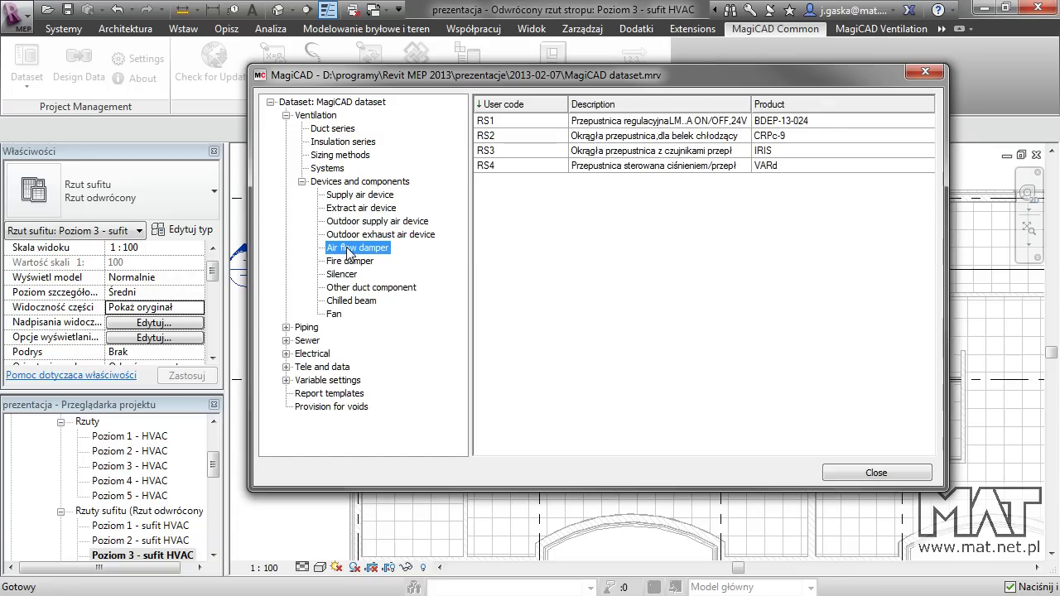
left_click(349, 262)
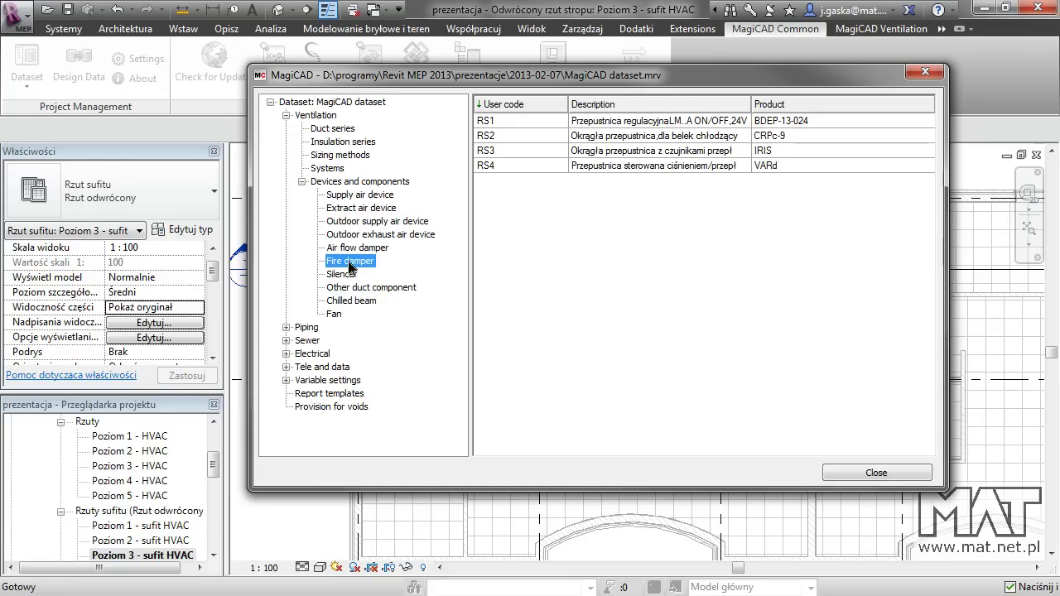
left_click(349, 303)
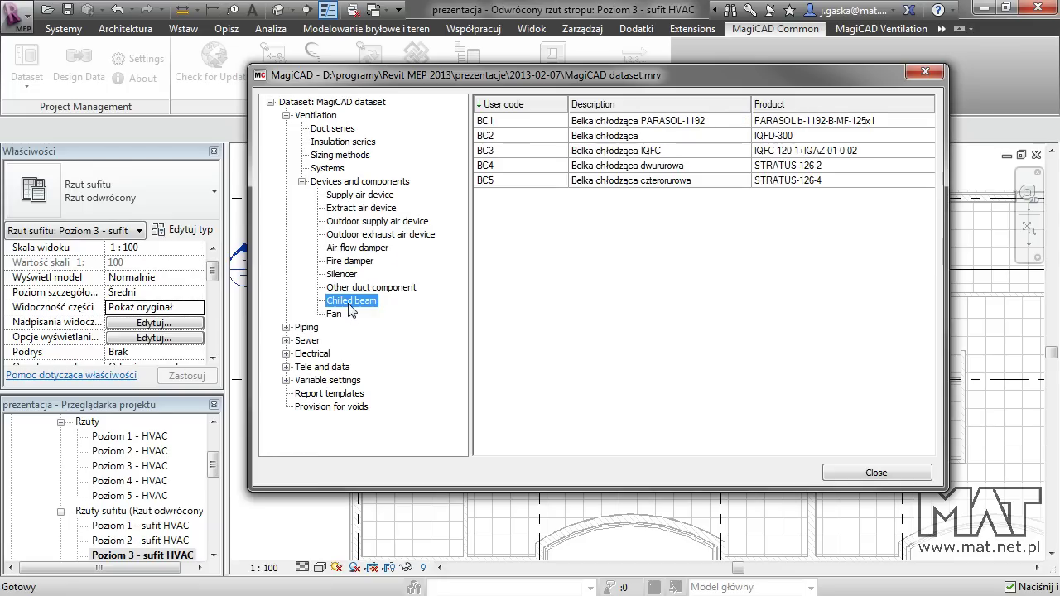
left_click(339, 316)
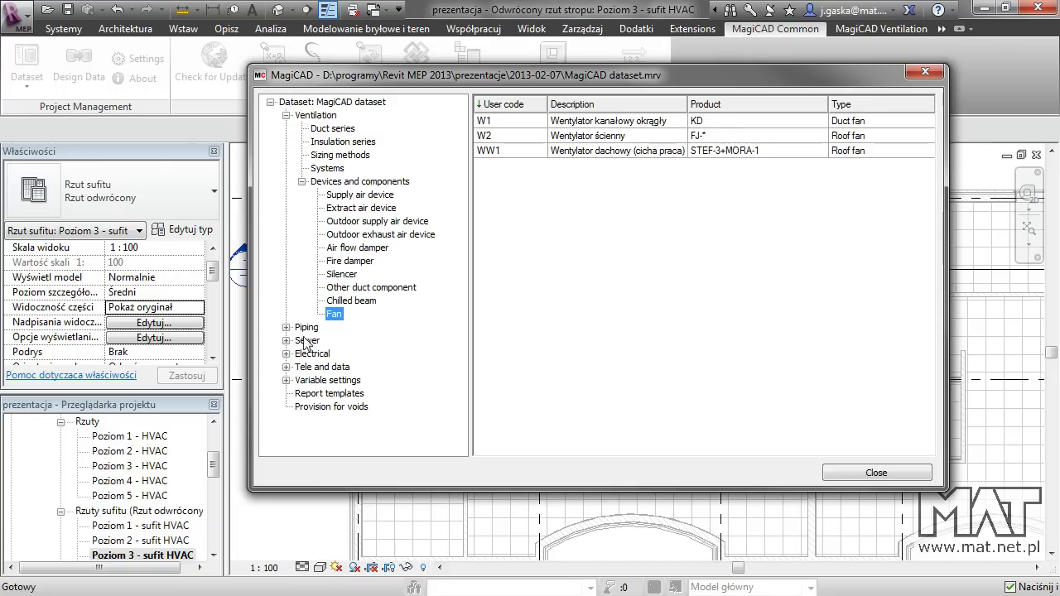
Step: Expand Piping and Sewer and open Provision for voids (50 mm offsets, 100 mm spacing)
left_click(285, 327)
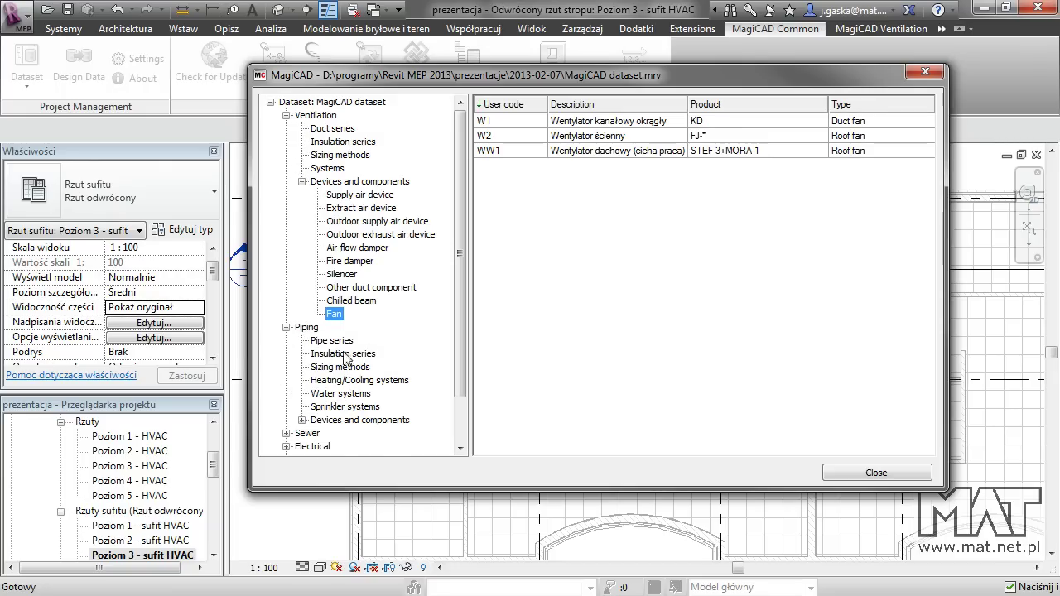
left_click(285, 433)
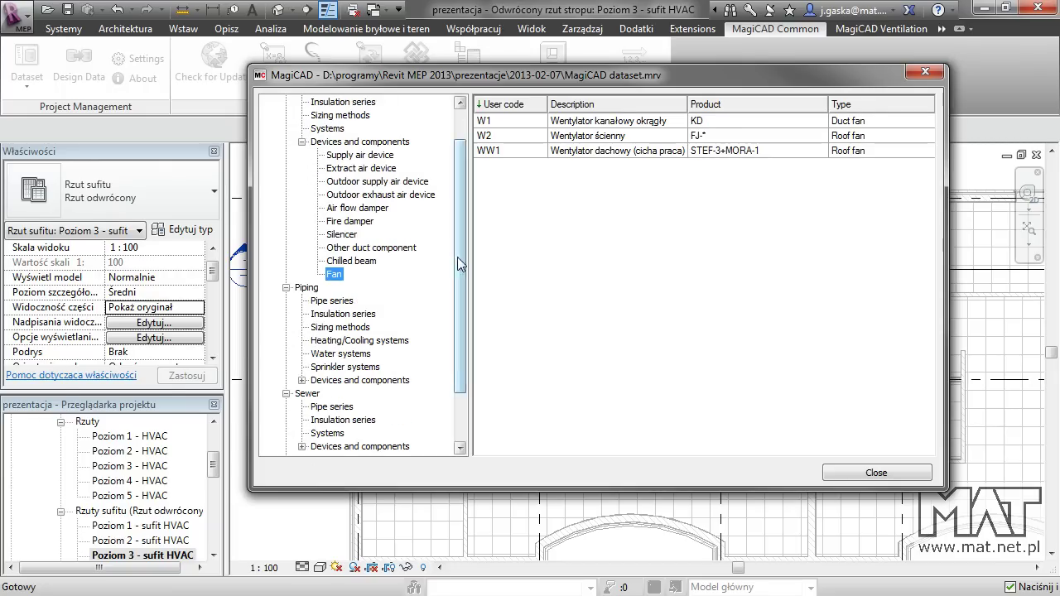
scroll(286, 390, "down", 2)
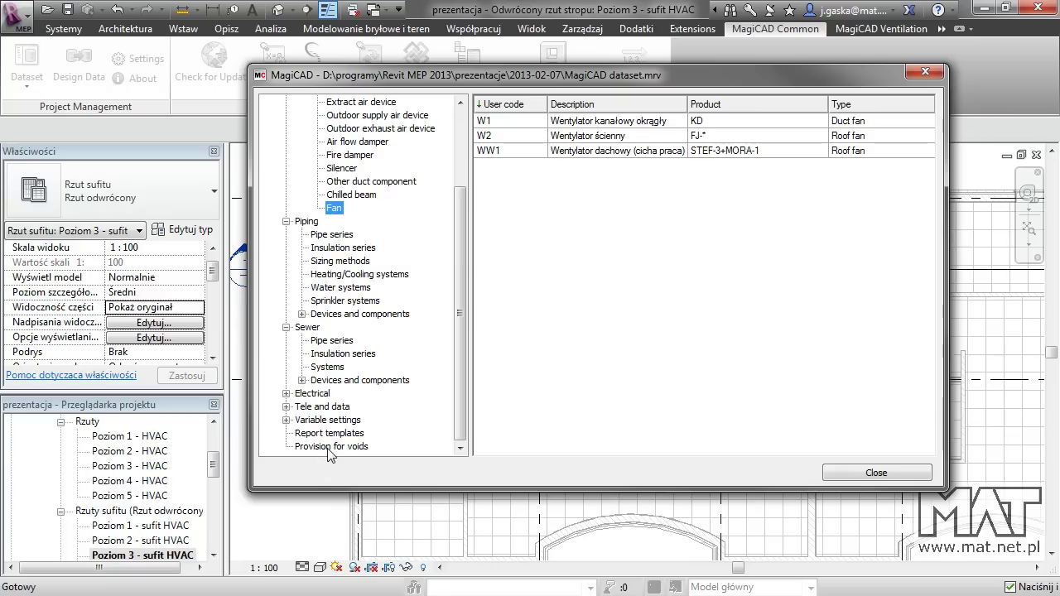
left_click(328, 447)
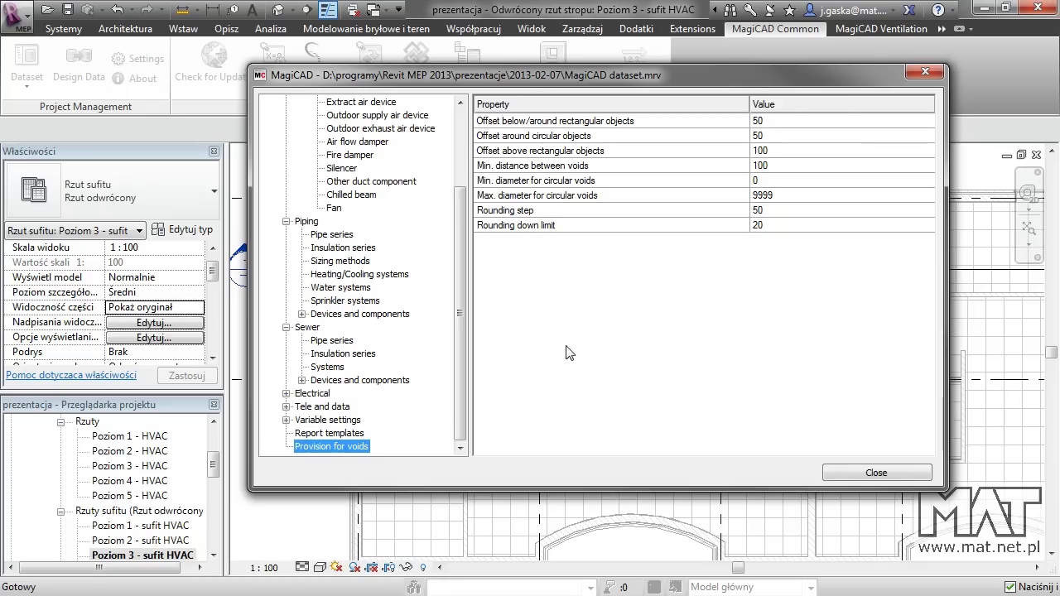
Step: Review the Provision for Voids Options, accept them with OK, and close the MagiCAD dataset window
right_click(582, 202)
left_click(623, 211)
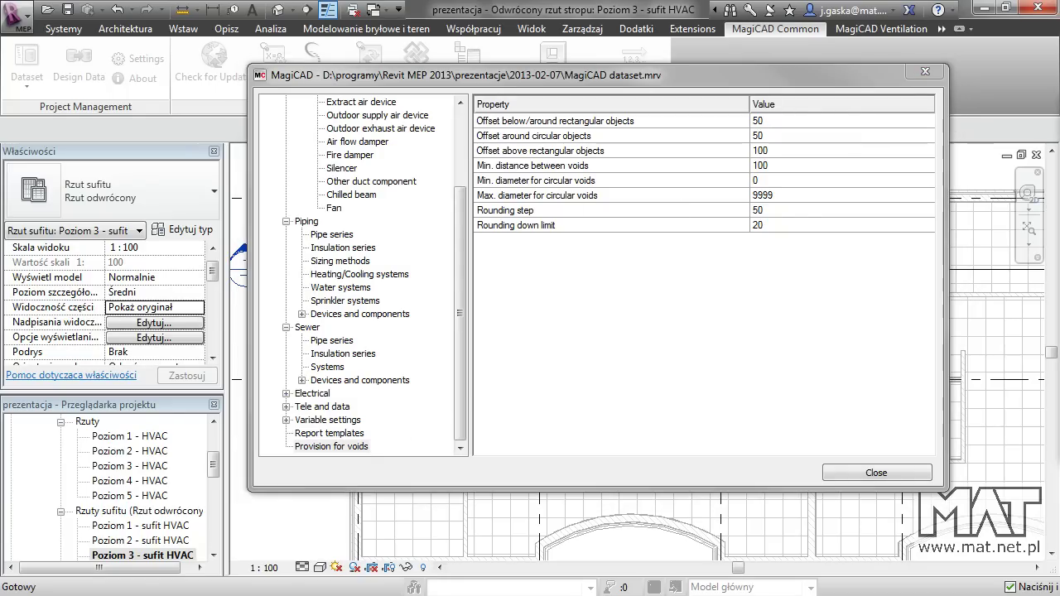
left_click_drag(936, 31, 774, 111)
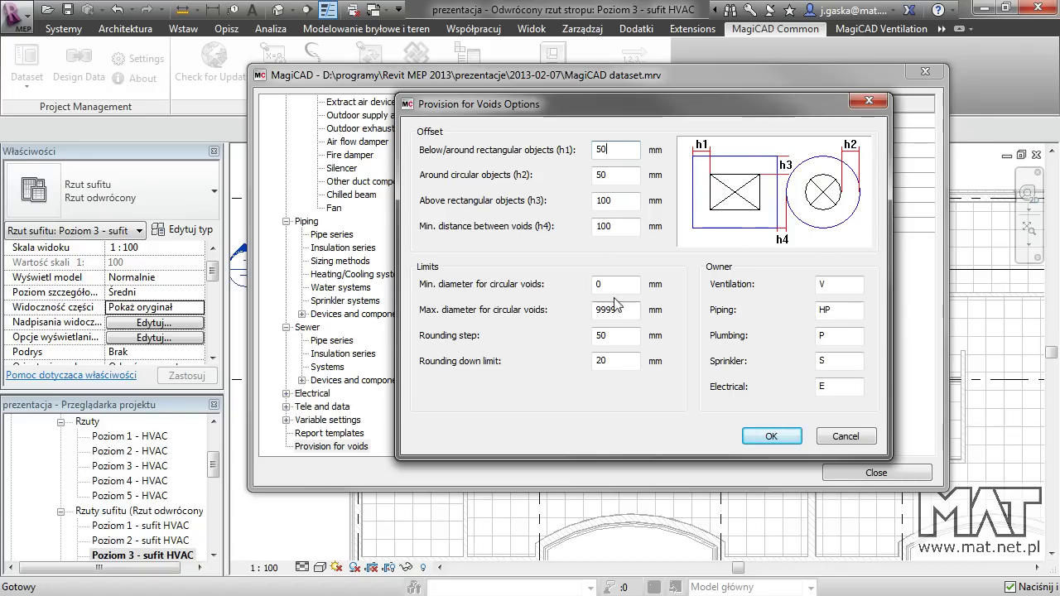
left_click_drag(626, 309, 519, 310)
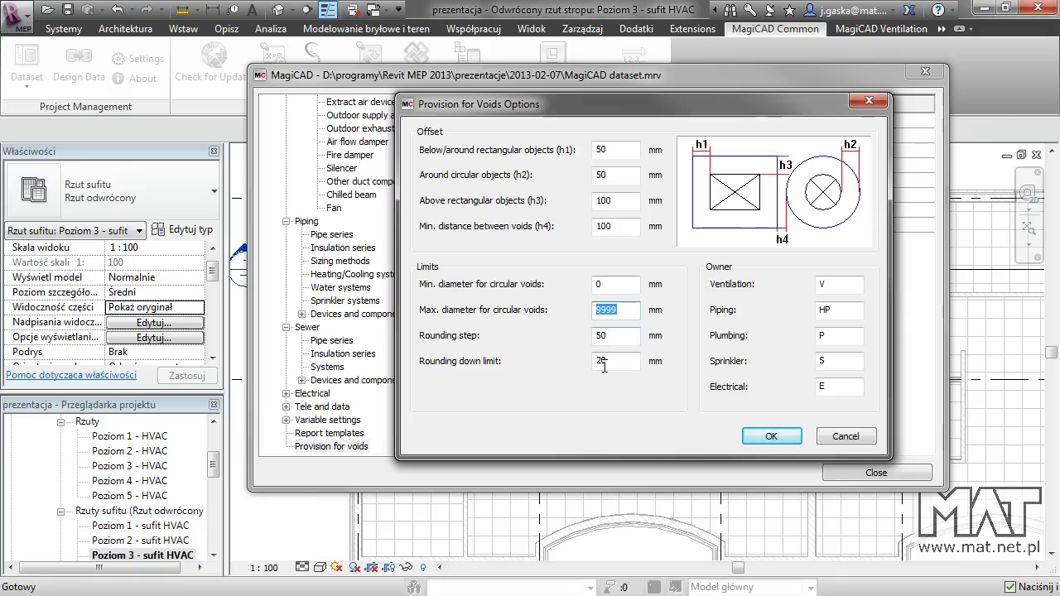
left_click(791, 437)
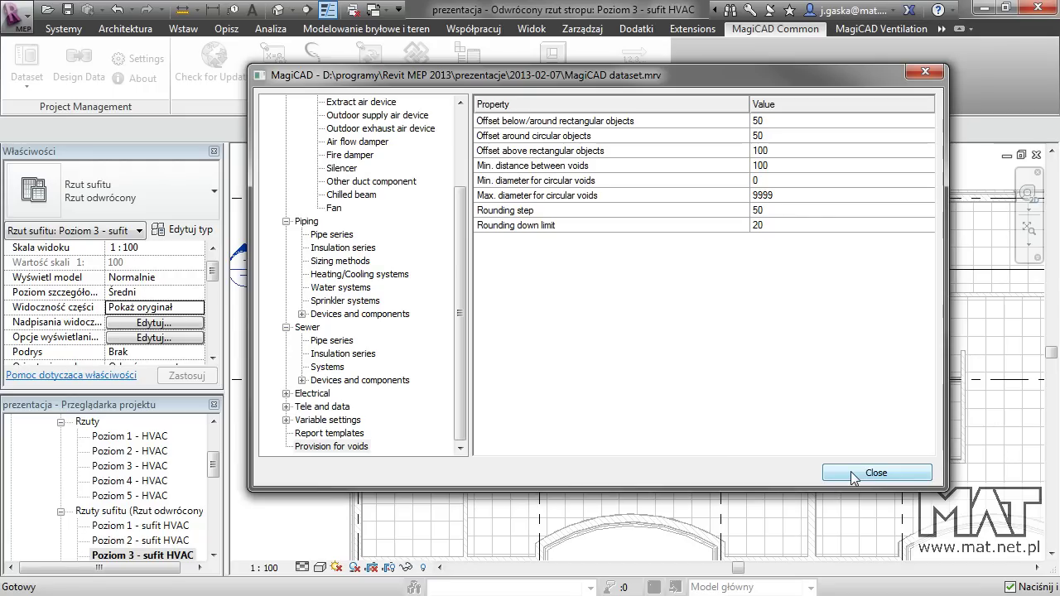
left_click(853, 478)
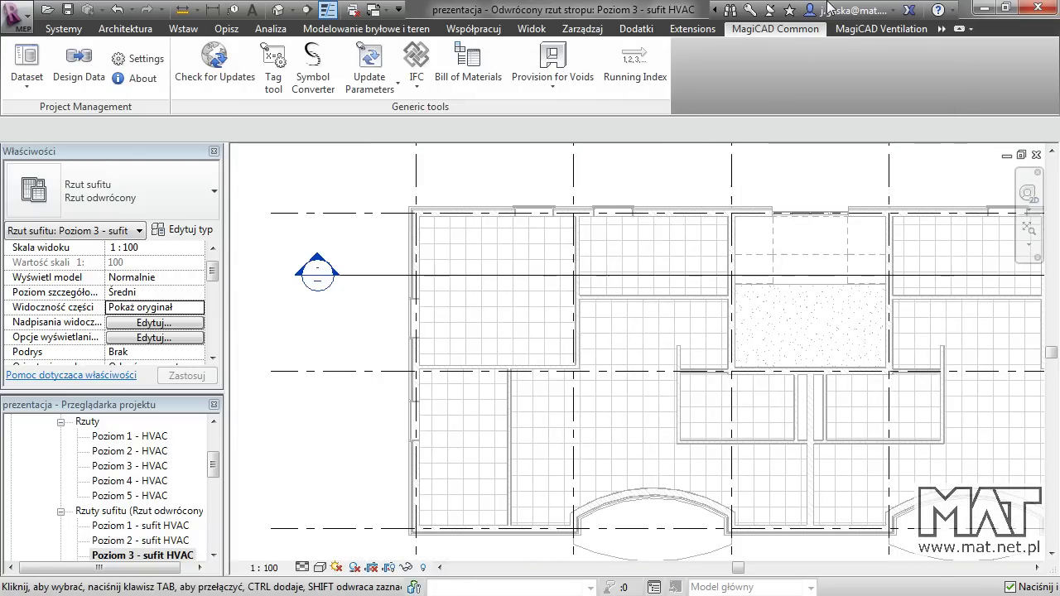
Step: Start a Ventilation Device placement with N8 at 200 m3/h (ADLR-ZH-M-L/1, 4.53 m/s)
left_click(870, 33)
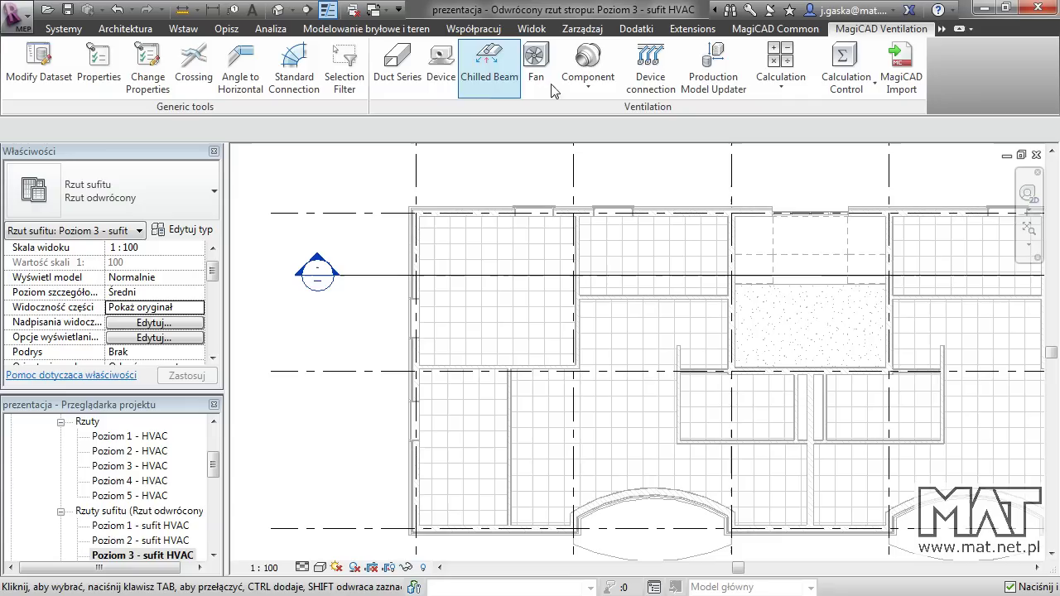
left_click(444, 78)
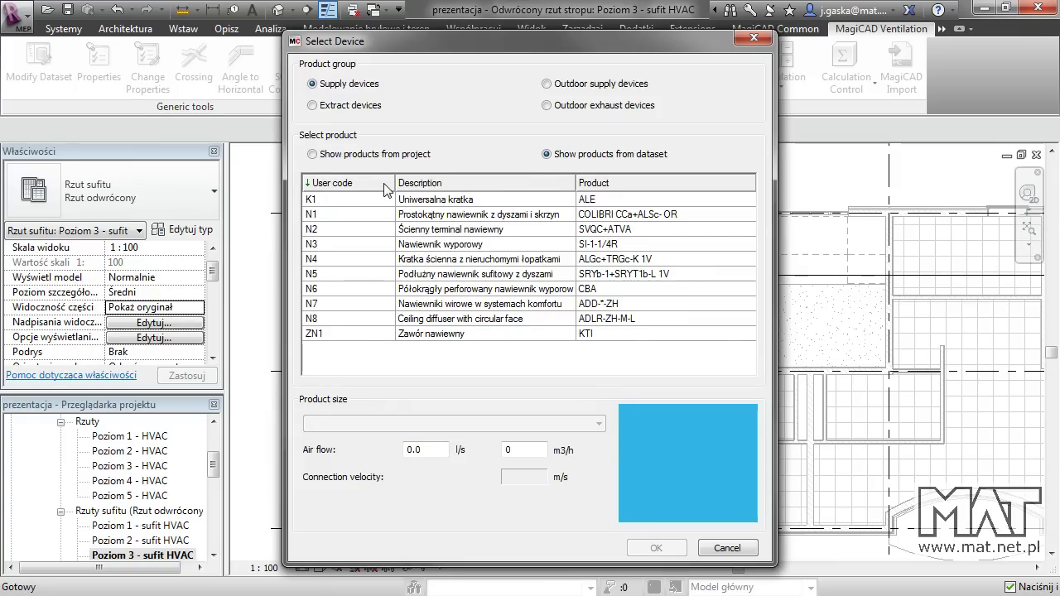
left_click(399, 320)
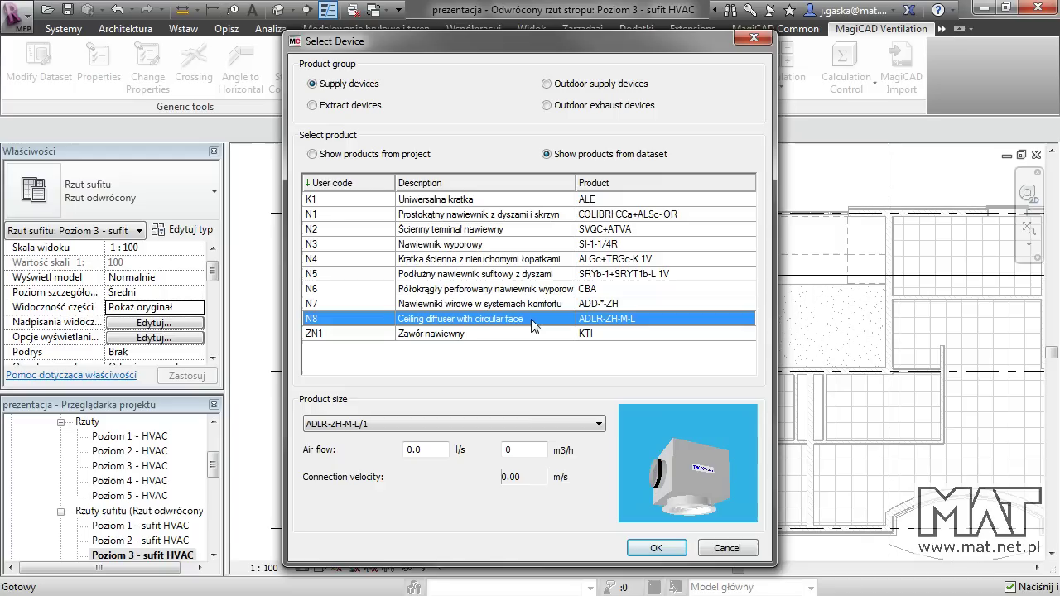
double_click(523, 451)
type("200")
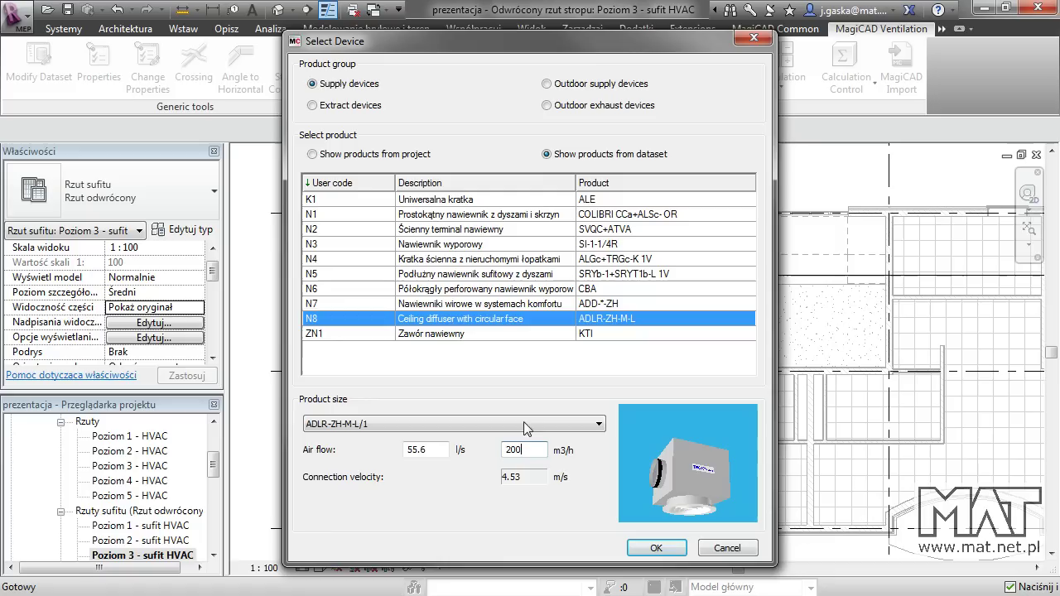
Step: Open the N8 diffuser's product properties and move the window further left
right_click(524, 316)
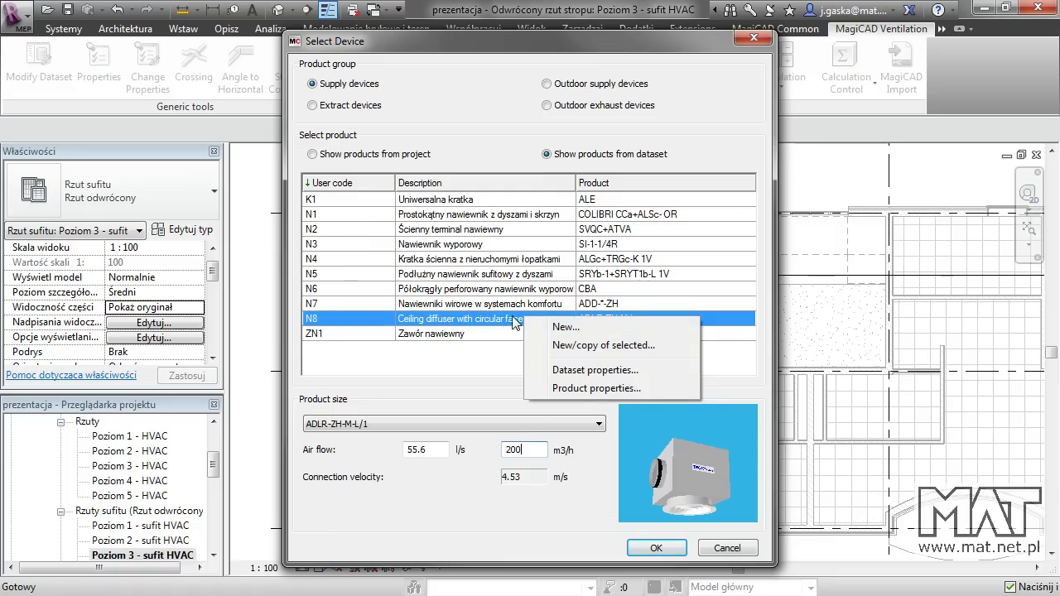
left_click(590, 388)
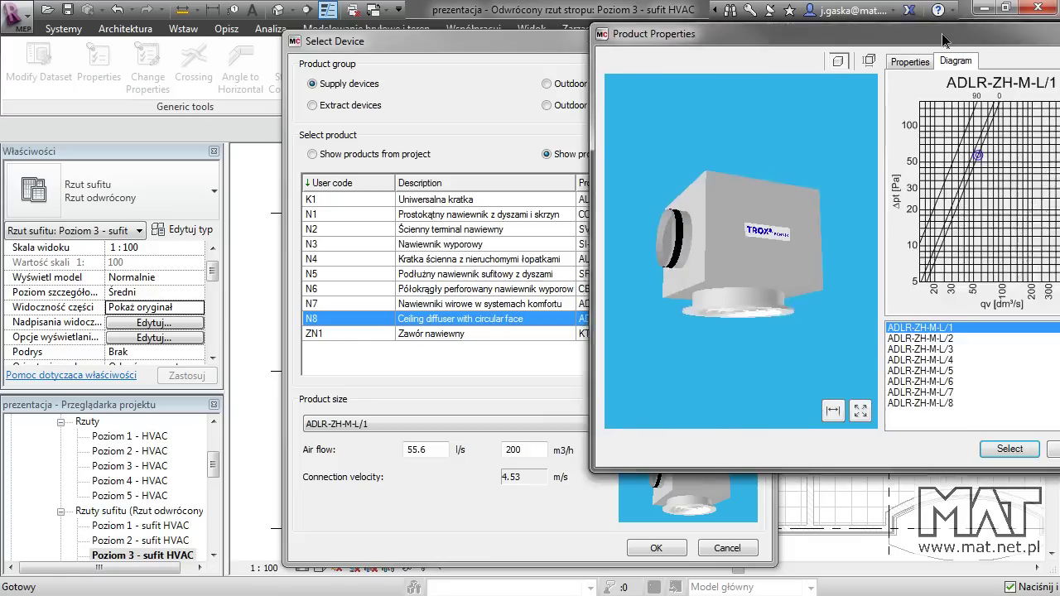
left_click_drag(955, 38, 762, 35)
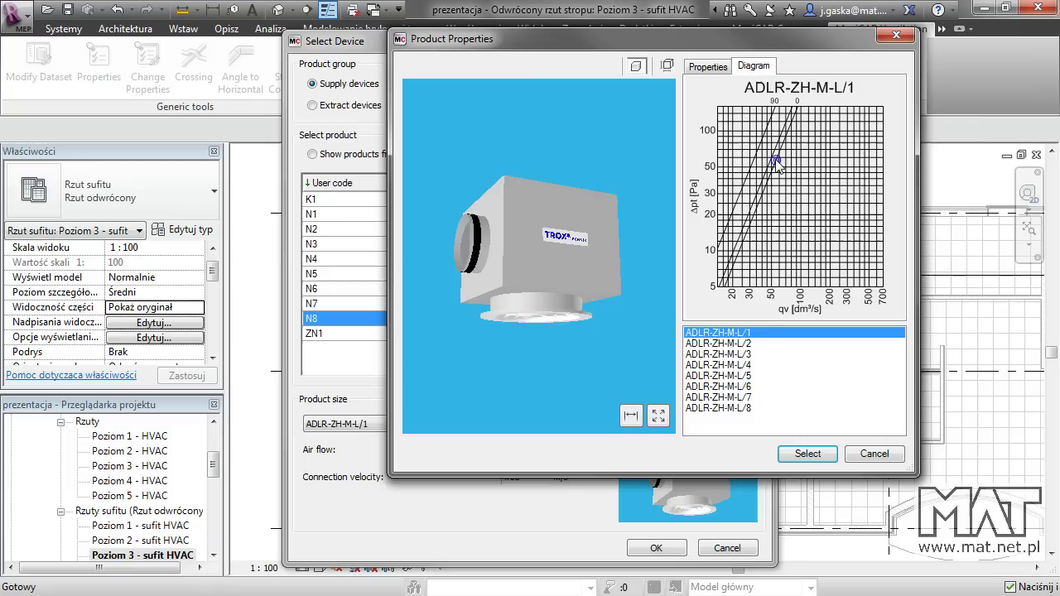
Step: Compare sizes ADLR-ZH-M-L/1, /2, /3, /6 and /7, settling back on ADLR-ZH-M-L/2
left_click(728, 356)
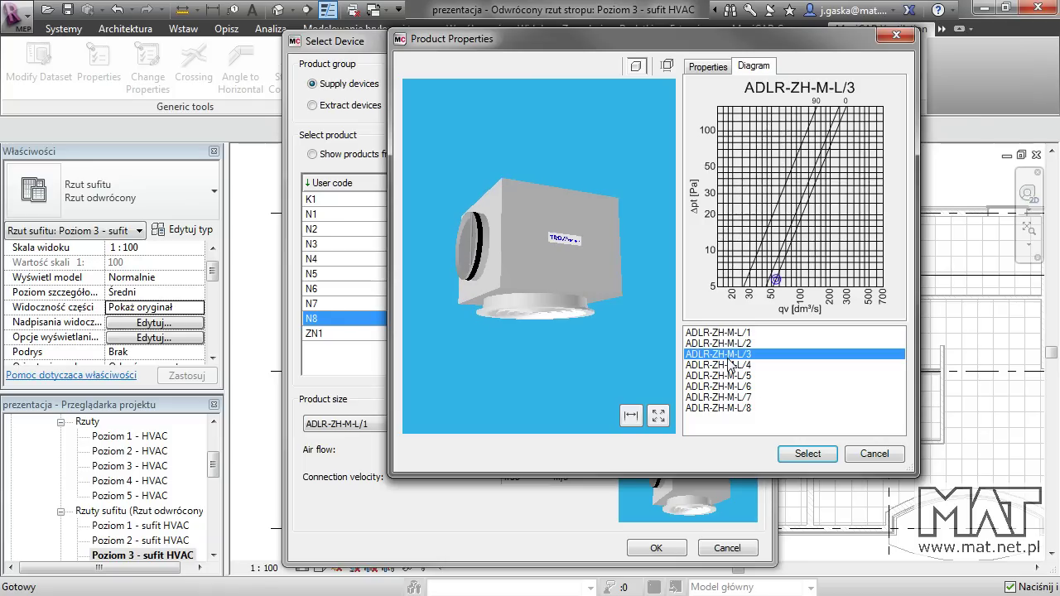
left_click(733, 344)
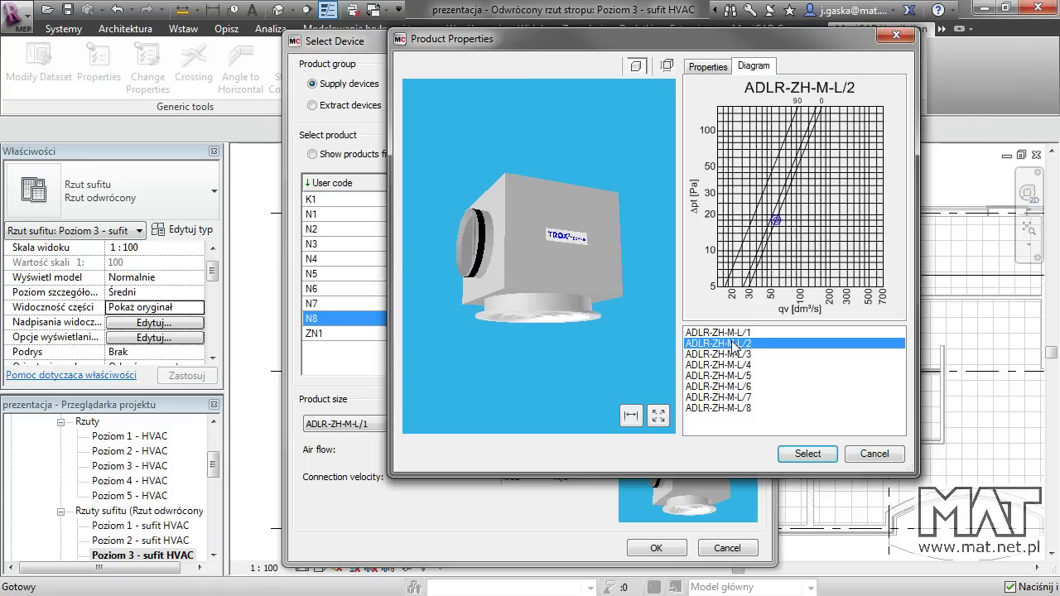
left_click(730, 398)
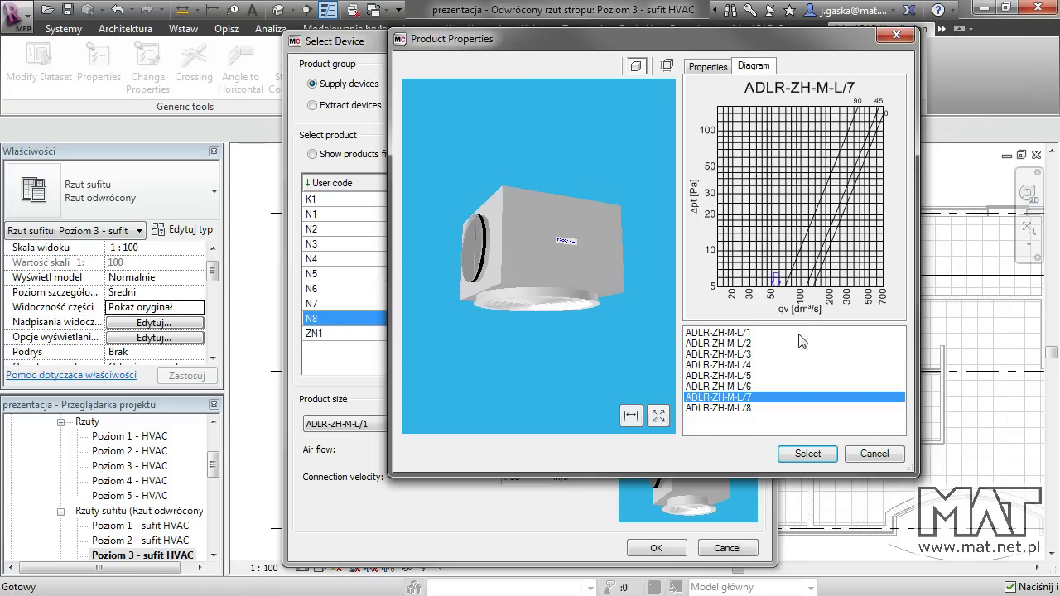
left_click(726, 386)
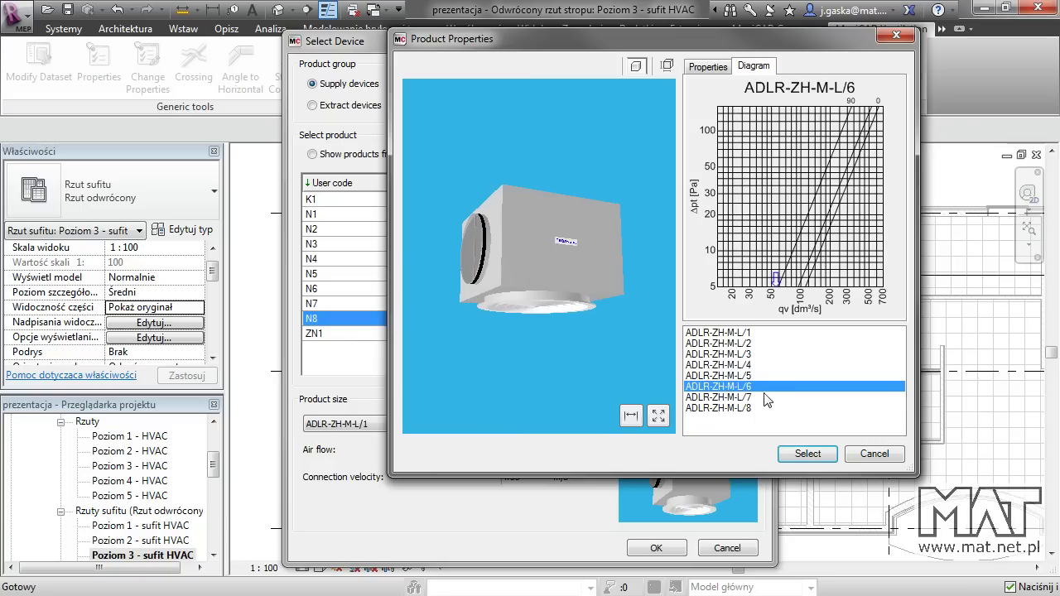
left_click(742, 334)
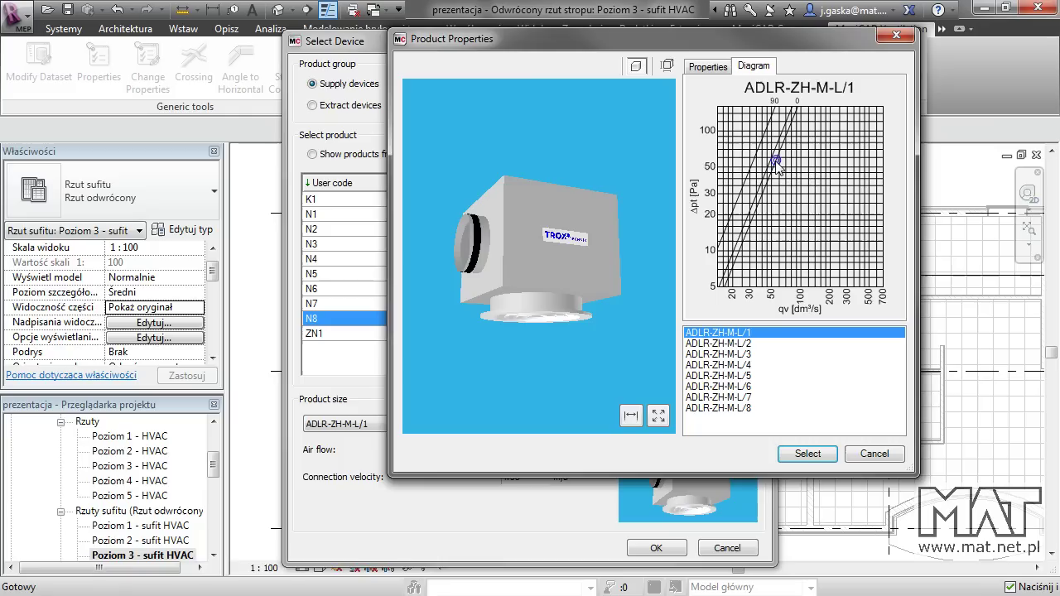
left_click(722, 343)
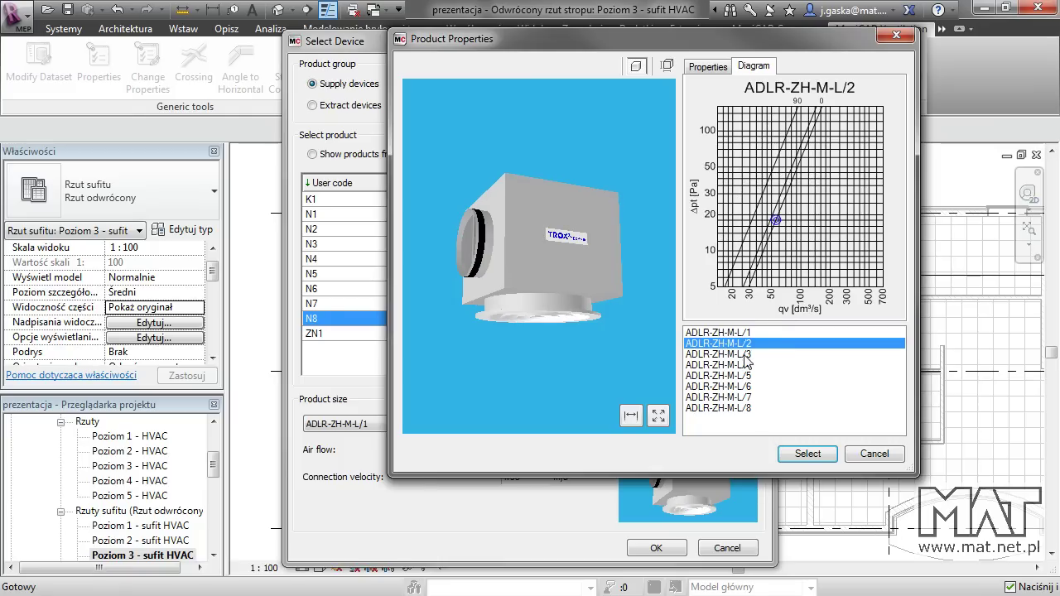
left_click(746, 354)
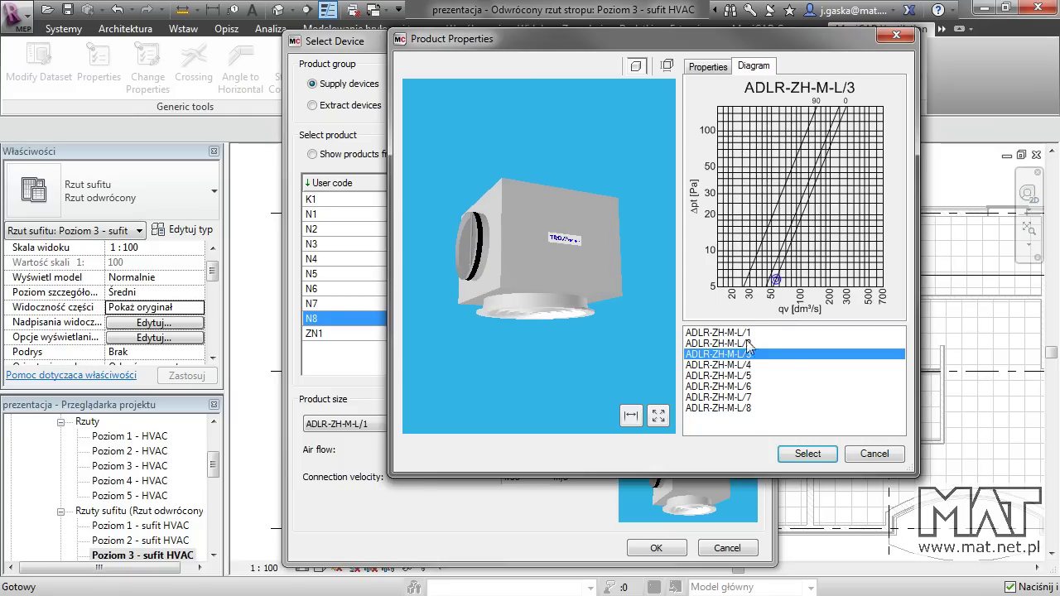
left_click(742, 343)
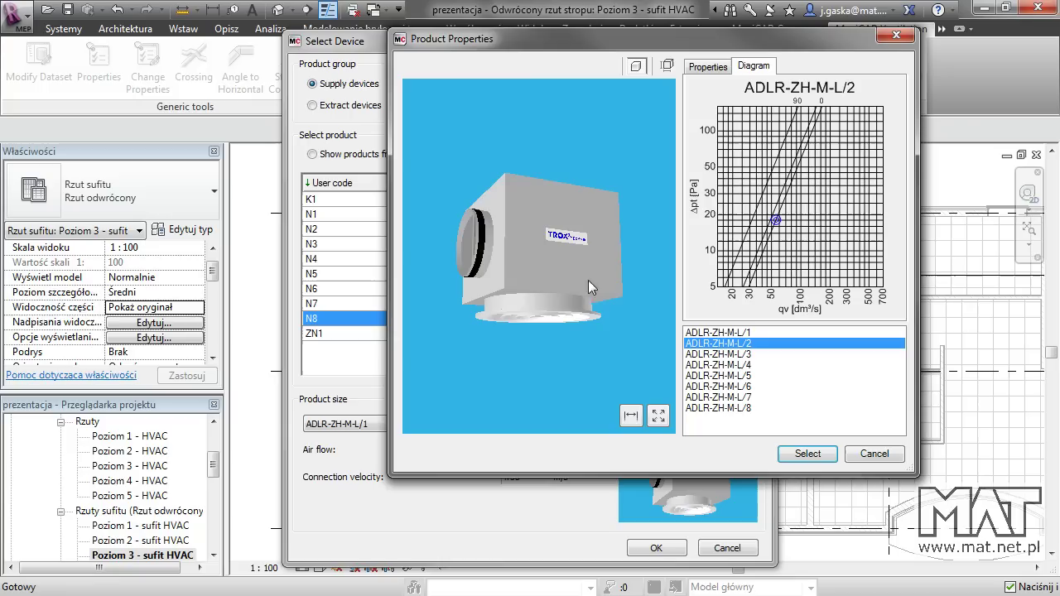
Step: Check the diffuser's 3D preview with dimensions, then apply and confirm size ADLR-ZH-M-L/2
mouse_move(588, 280)
left_mouse_down()
mouse_move(531, 161)
mouse_move(554, 306)
mouse_move(626, 270)
mouse_move(552, 334)
mouse_move(439, 229)
left_mouse_up()
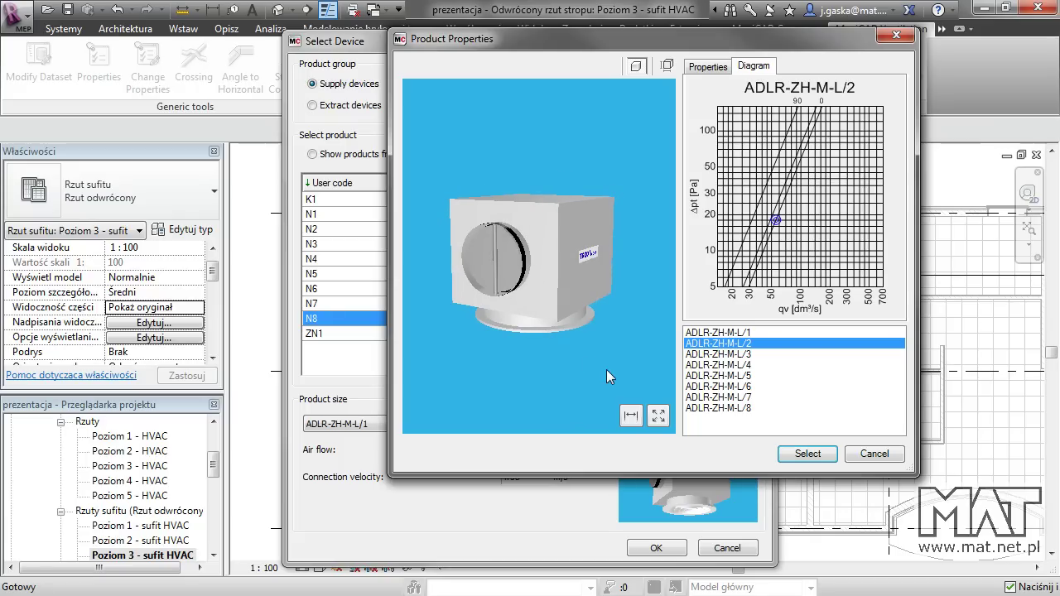
left_click(632, 417)
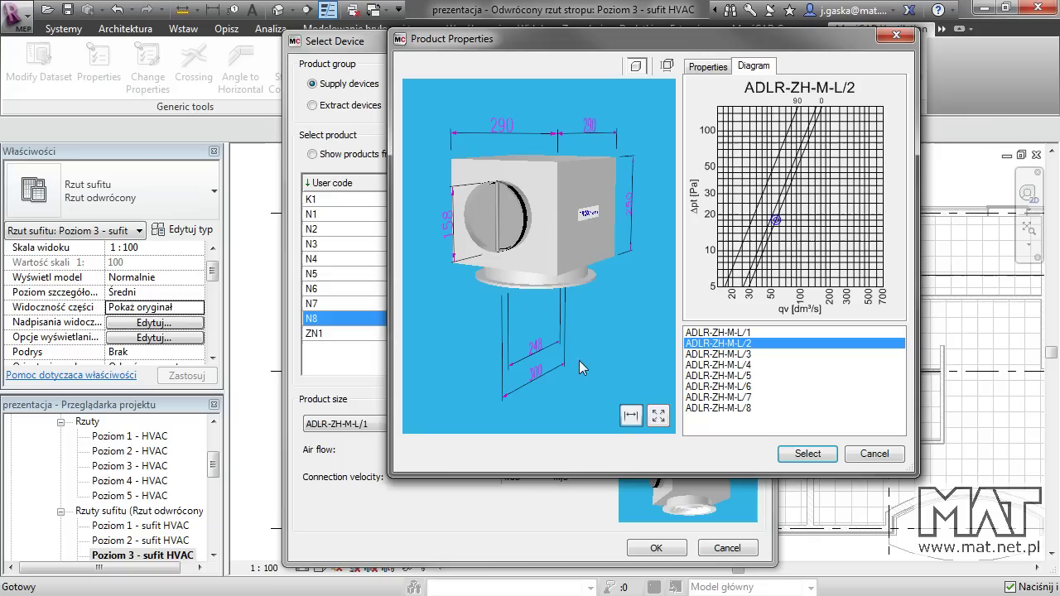
left_click(810, 455)
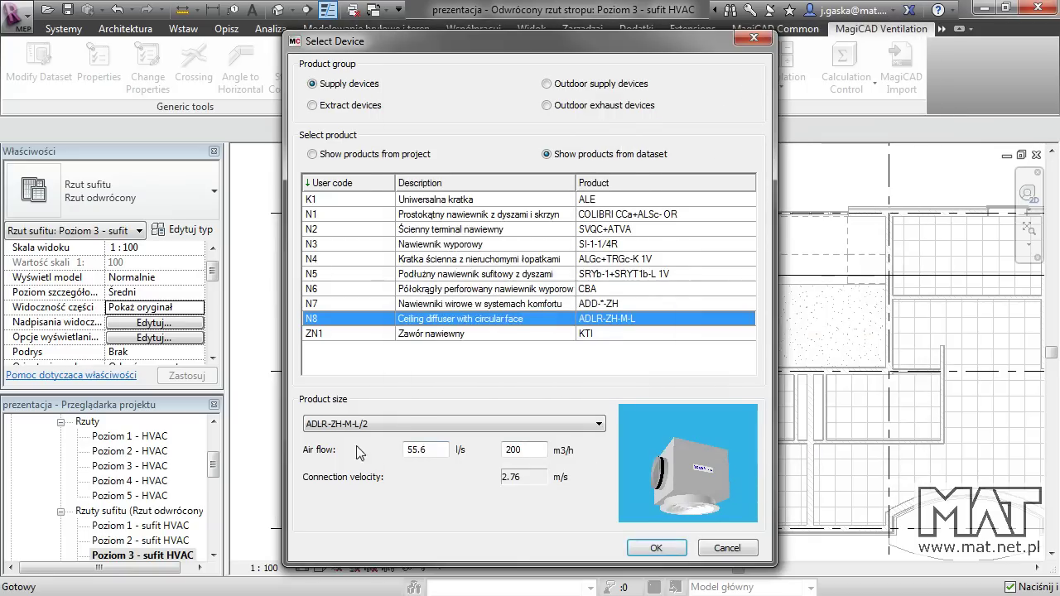
left_click(654, 549)
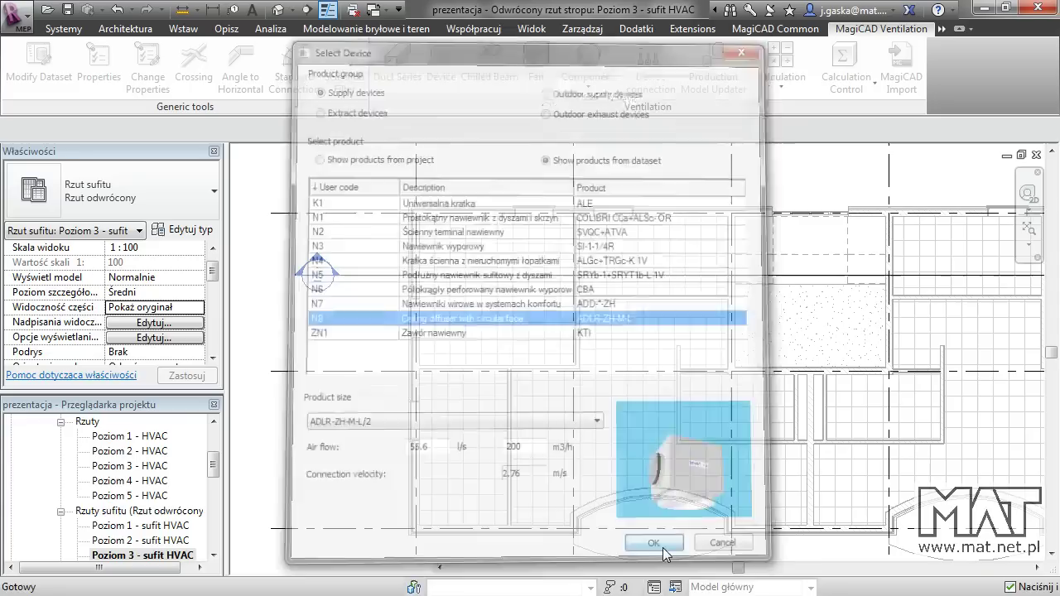
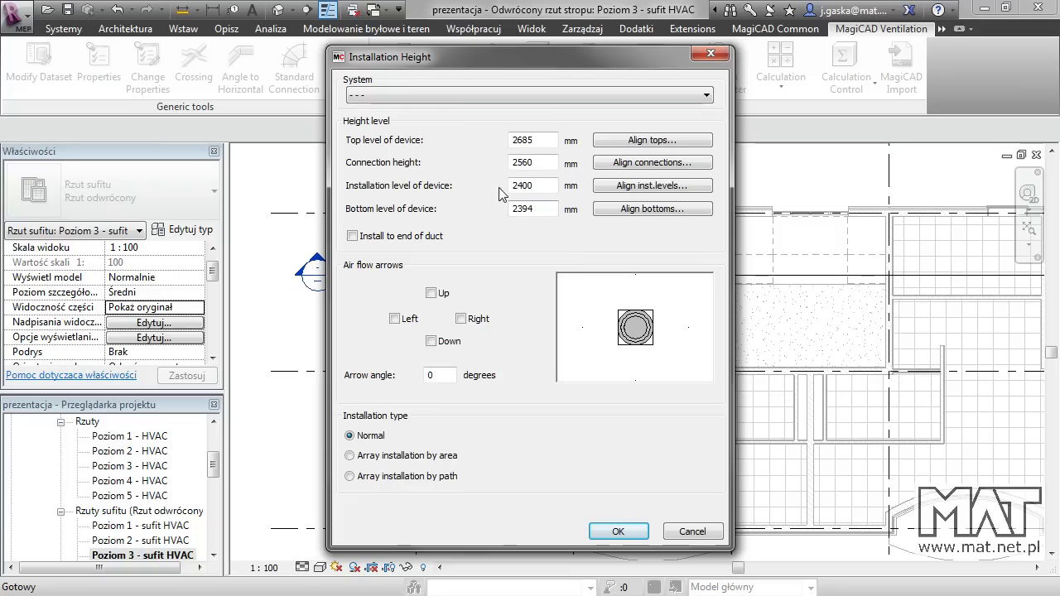
Step: Choose system N1-N at installation level 2500, with up, left, down and right arrows at 45°
left_click(422, 94)
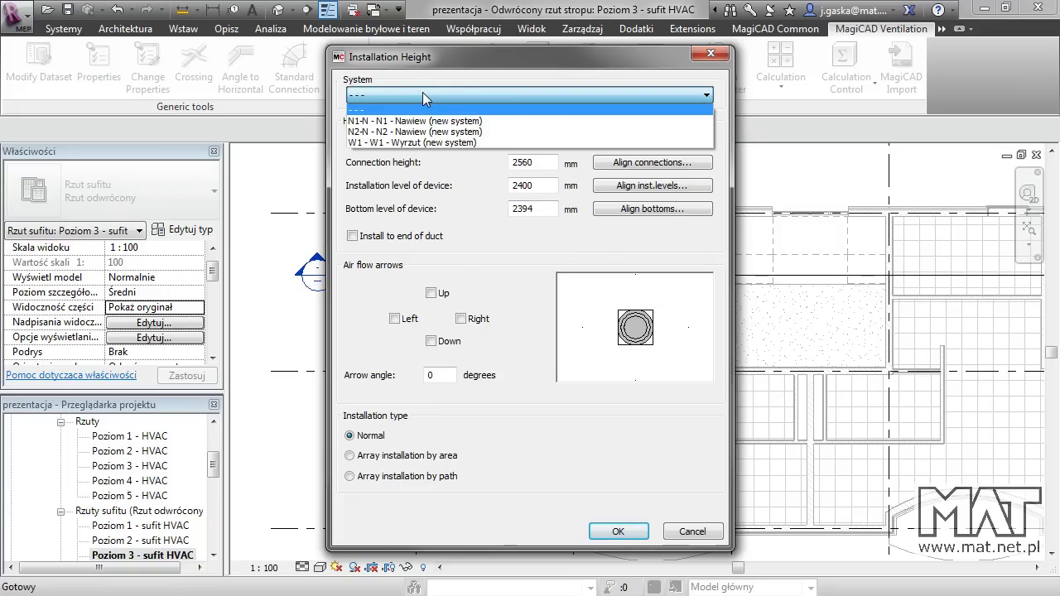
left_click(491, 123)
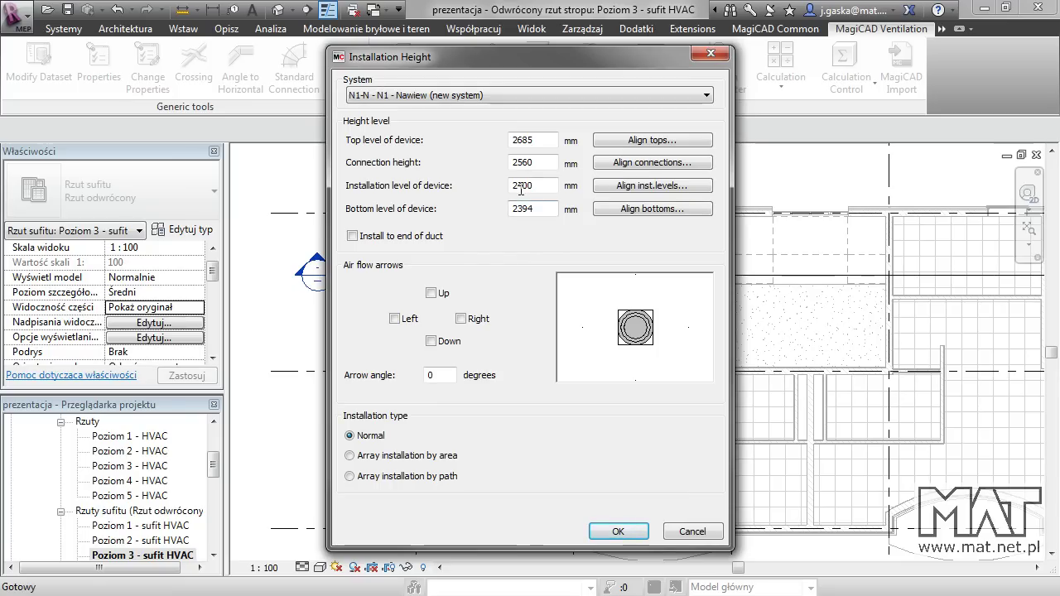
type("5")
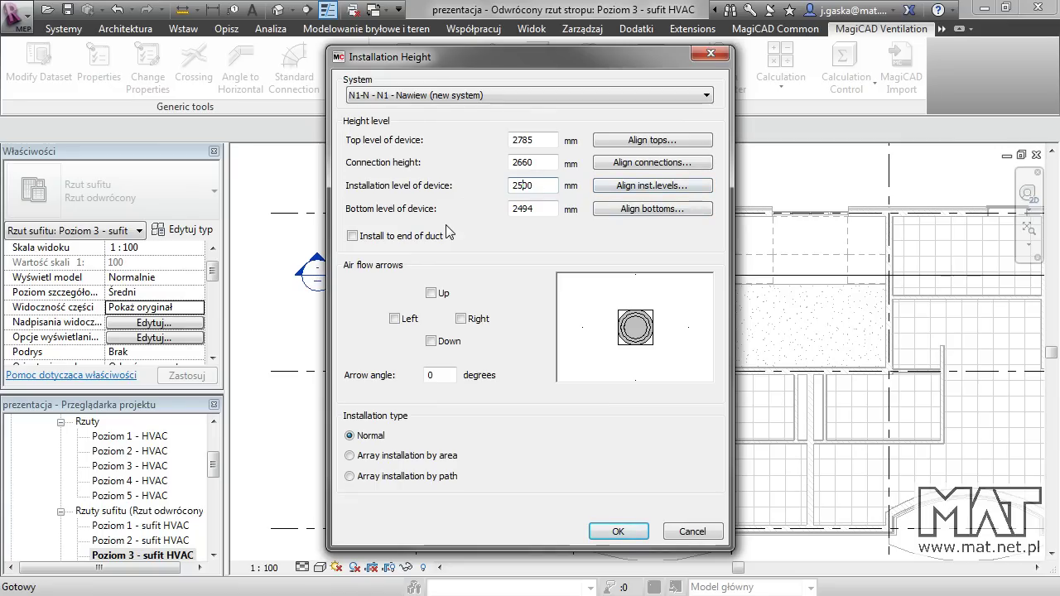
left_click(430, 293)
left_click(394, 318)
left_click(430, 340)
left_click(461, 319)
left_click(451, 379)
type("45")
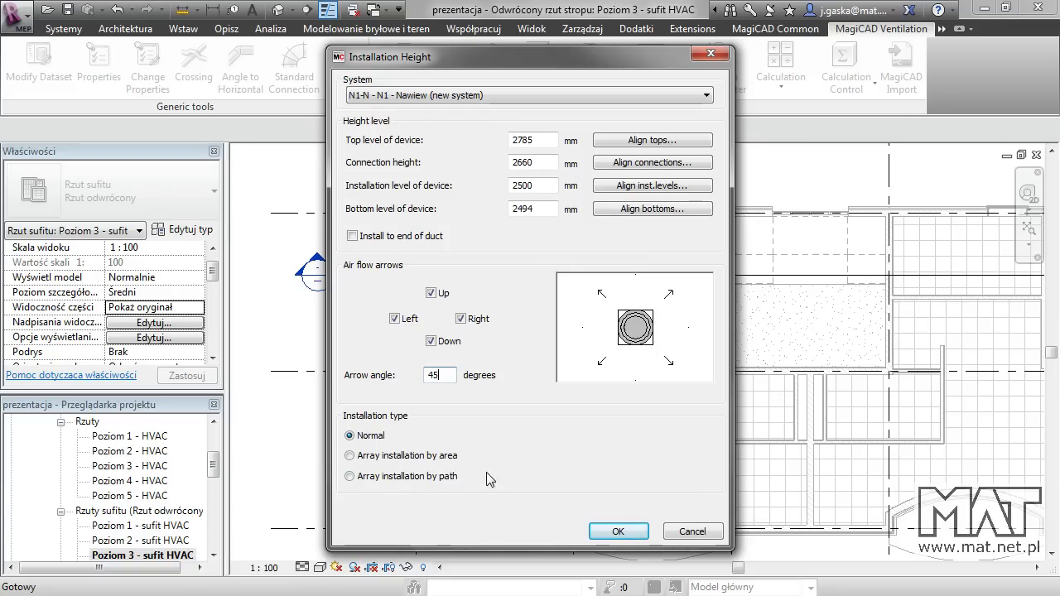
Step: Place four supply air terminals in separate rooms of the ceiling plan, dismissing each not-visible warning
left_click(633, 532)
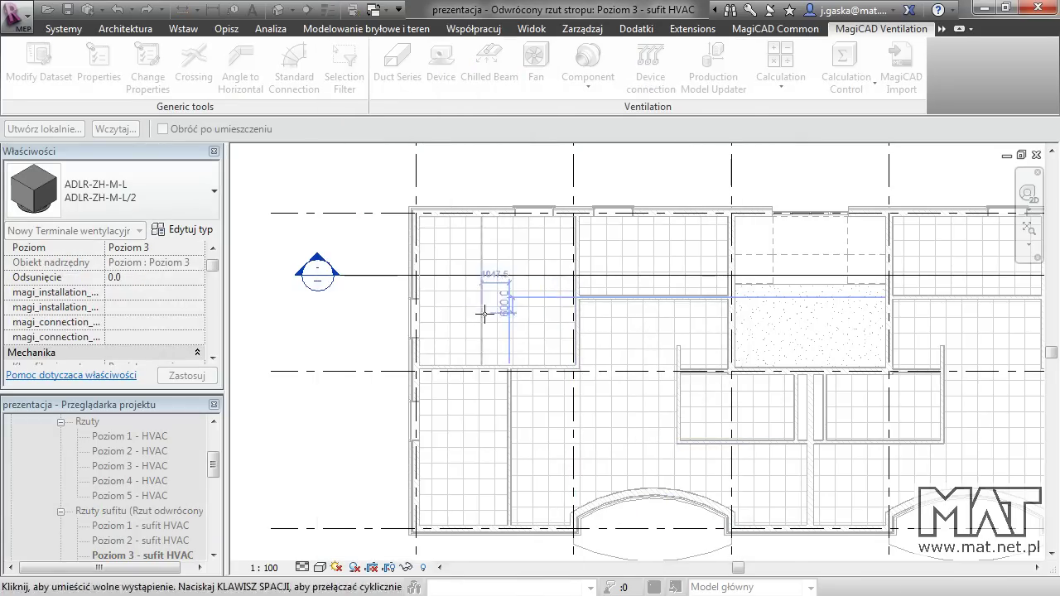
scroll(455, 262, "up", 2)
left_click(456, 240)
left_click(601, 361)
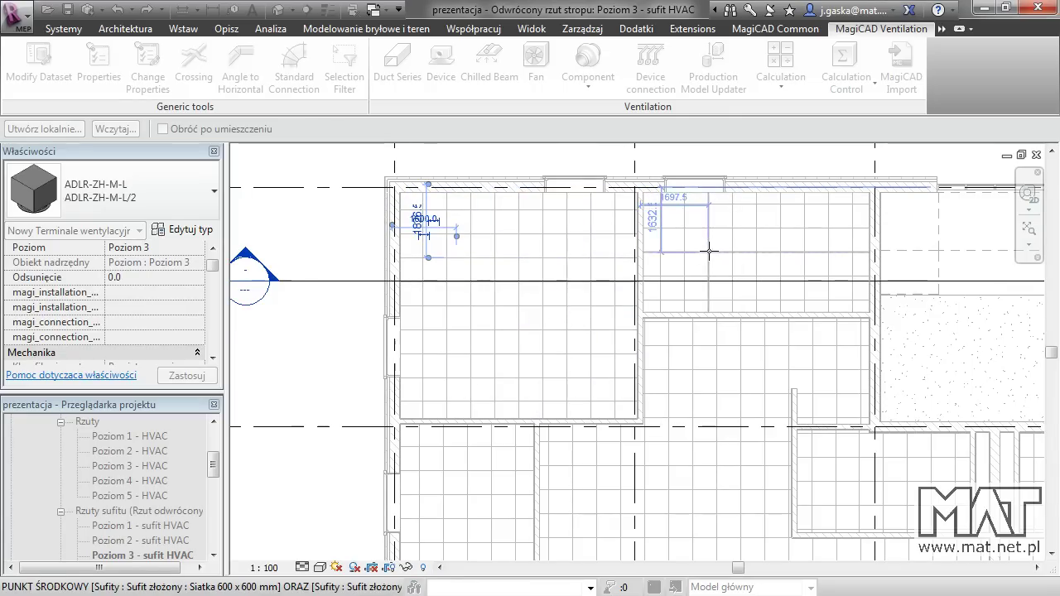
left_click(597, 367)
left_click(738, 359)
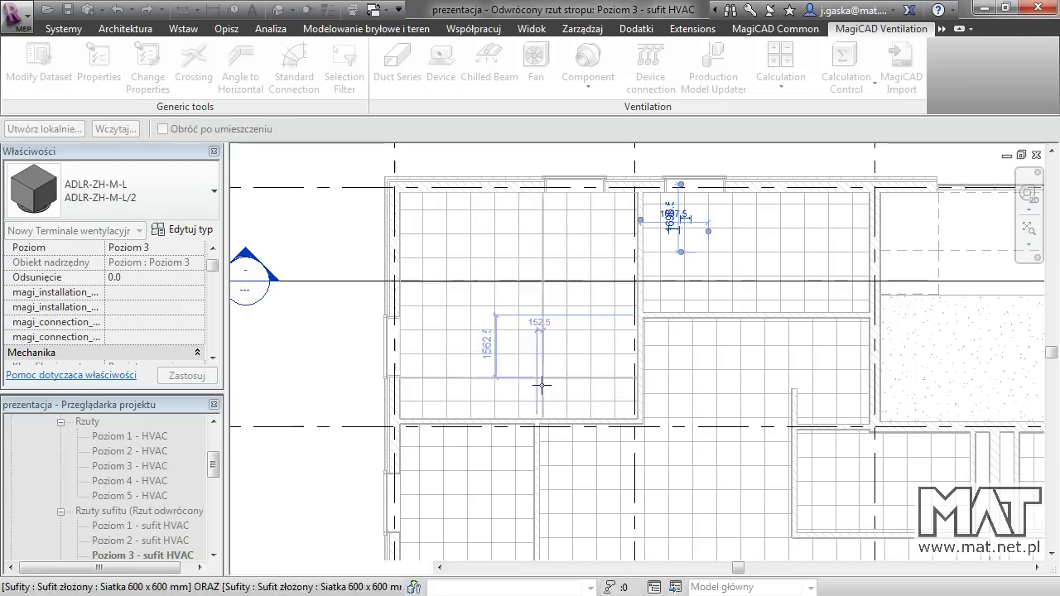
left_click(480, 349)
left_click(598, 359)
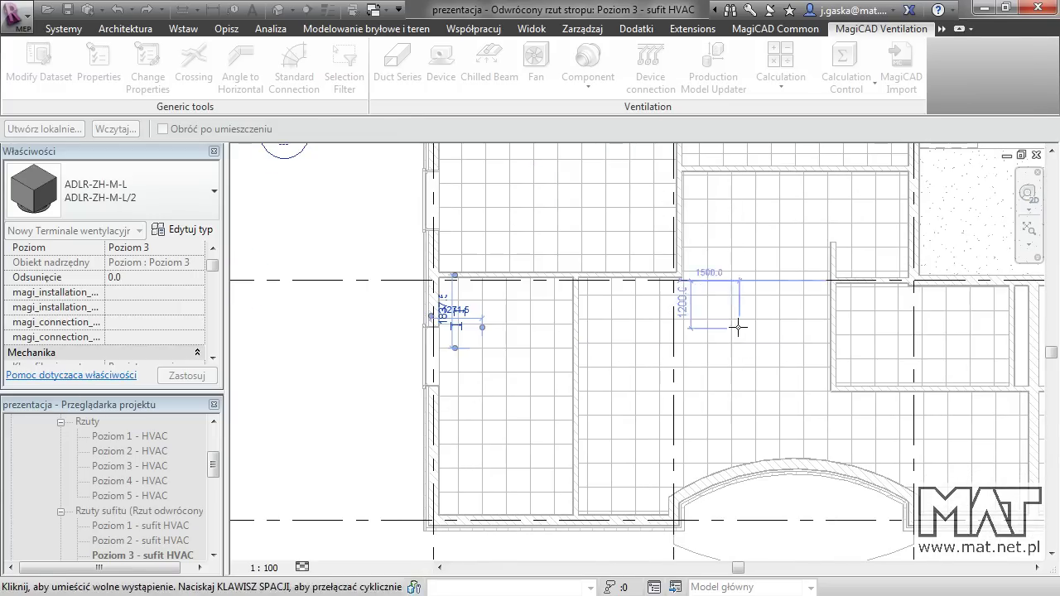
left_click(731, 318)
left_click(600, 359)
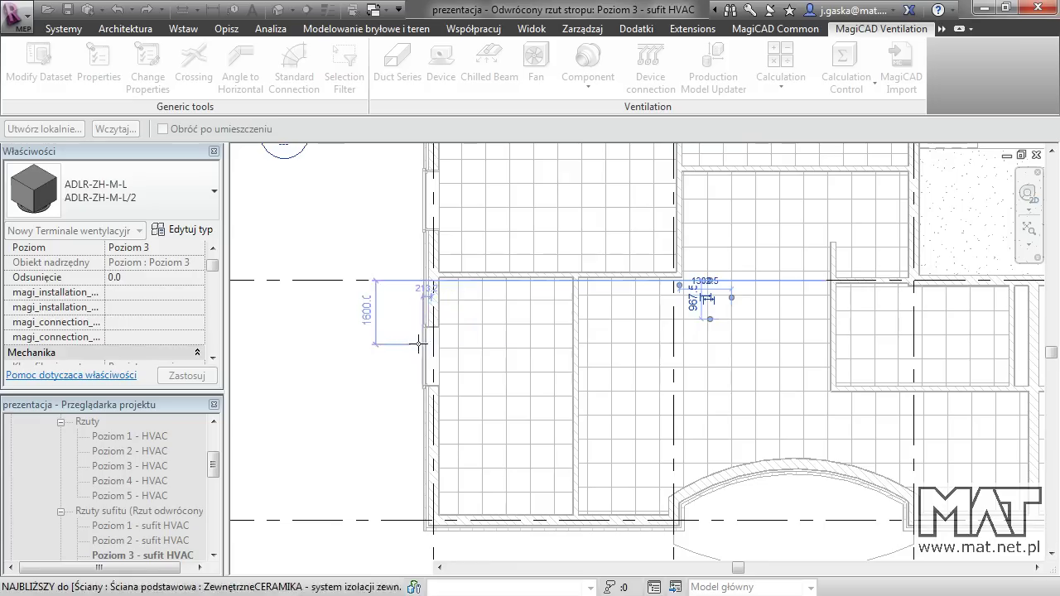
key("Escape")
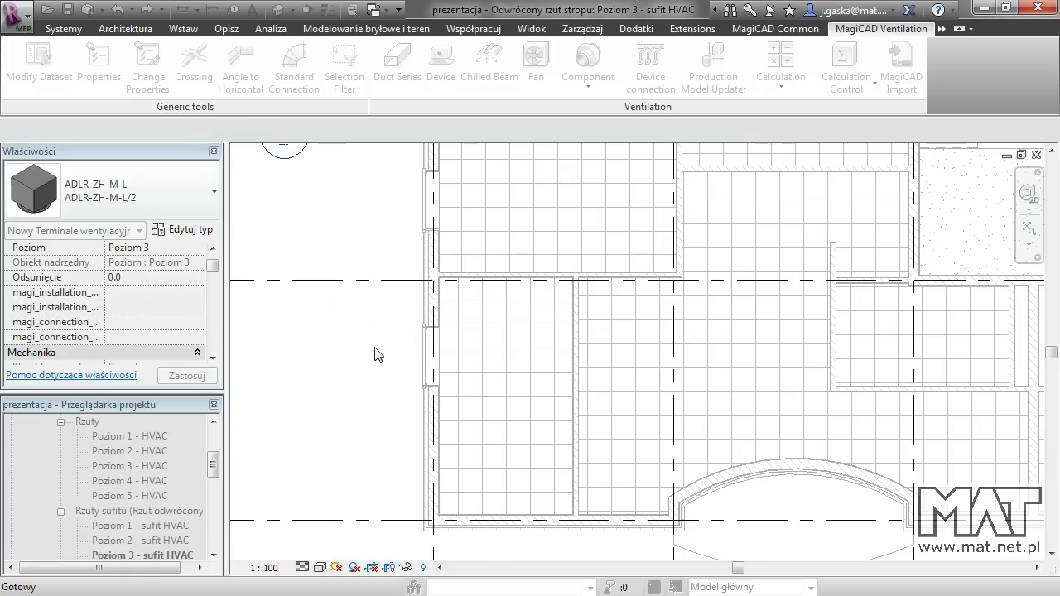
Step: Reposition the two upper air terminals within their rooms
mouse_move(399, 351)
middle_mouse_down()
mouse_move(460, 391)
mouse_move(467, 482)
middle_mouse_up()
left_click(540, 264)
scroll(540, 266, "up", 1)
scroll(547, 261, "up", 1)
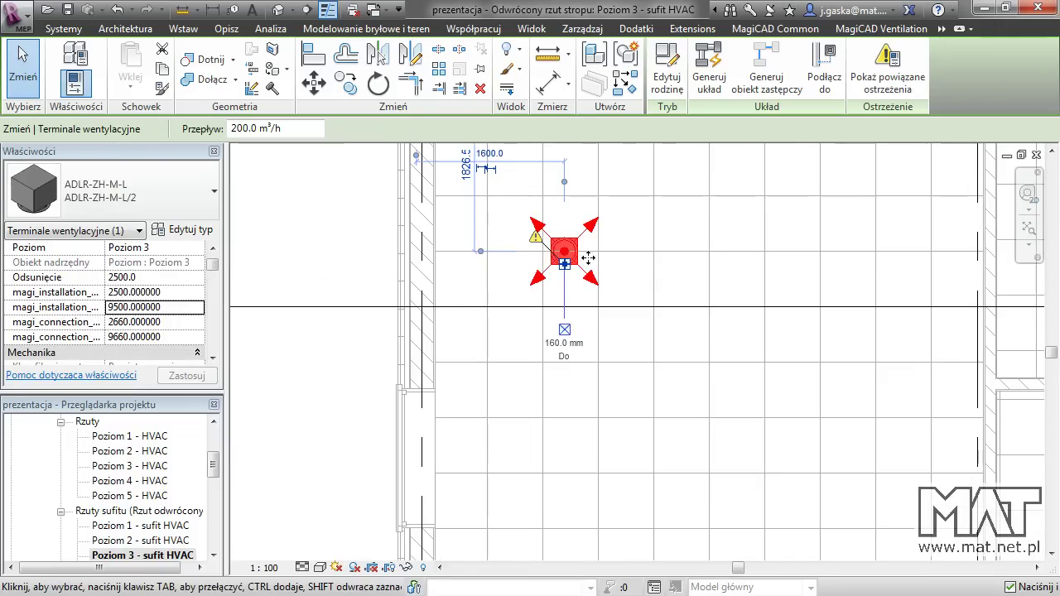
left_click_drag(574, 259, 634, 285)
left_click(693, 281)
scroll(828, 265, "down", 2)
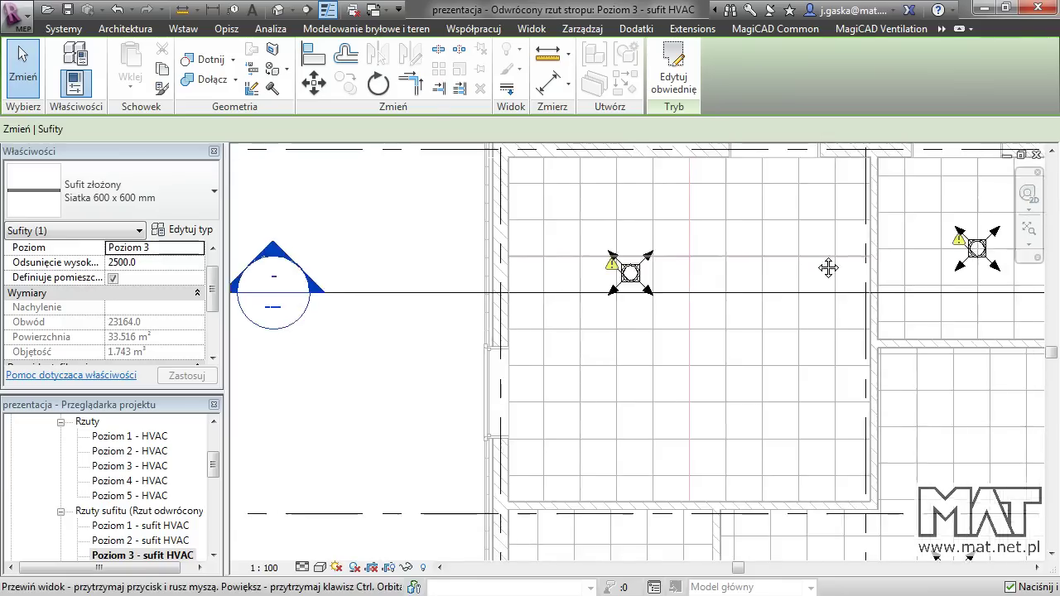
scroll(819, 261, "down", 1)
left_click(827, 247)
left_click_drag(828, 248, 851, 272)
middle_click_drag(613, 309, 617, 196)
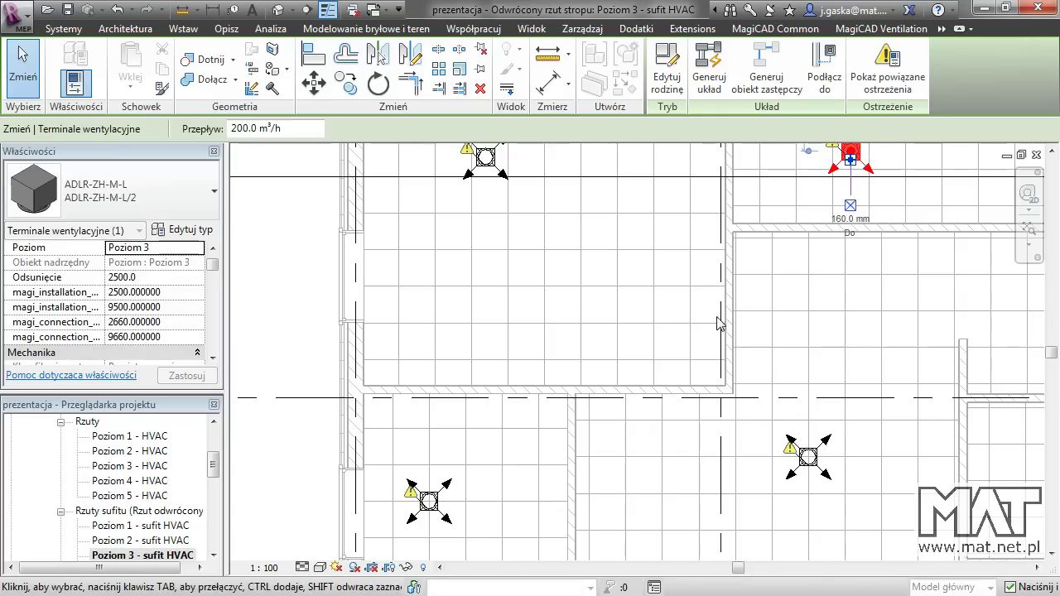
Step: Move the lower-right and lower-left air terminals into place and clear the selection
left_click(808, 456)
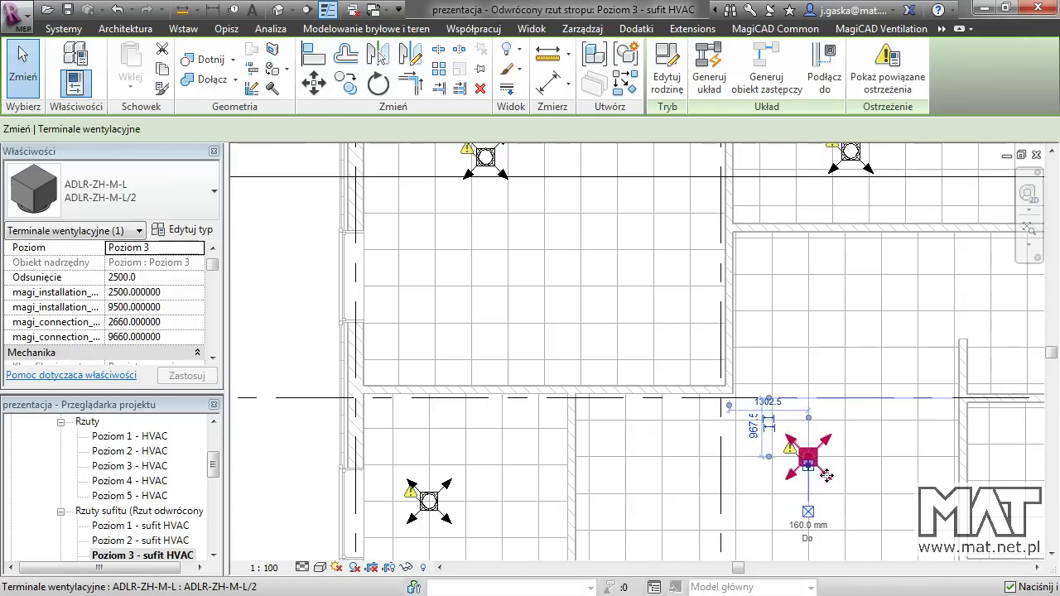
left_click_drag(826, 475, 793, 493)
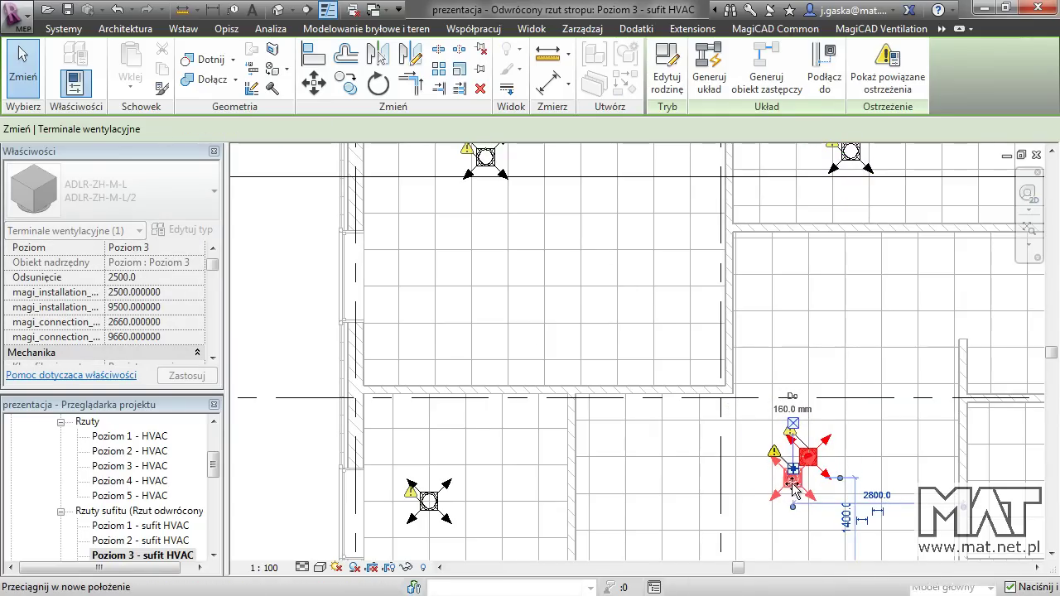
left_click(432, 506)
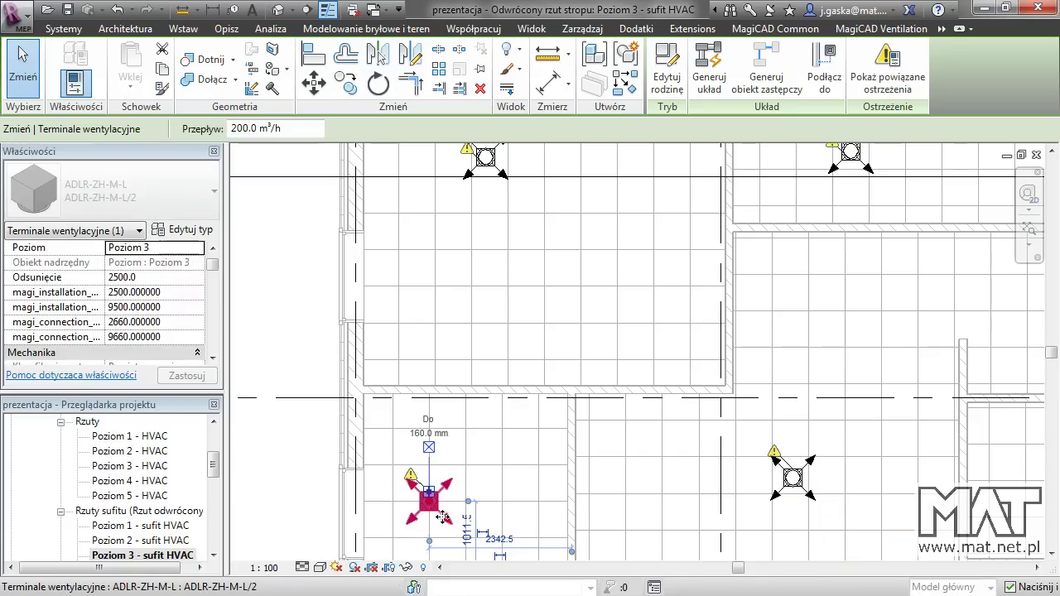
left_click_drag(445, 501, 461, 484)
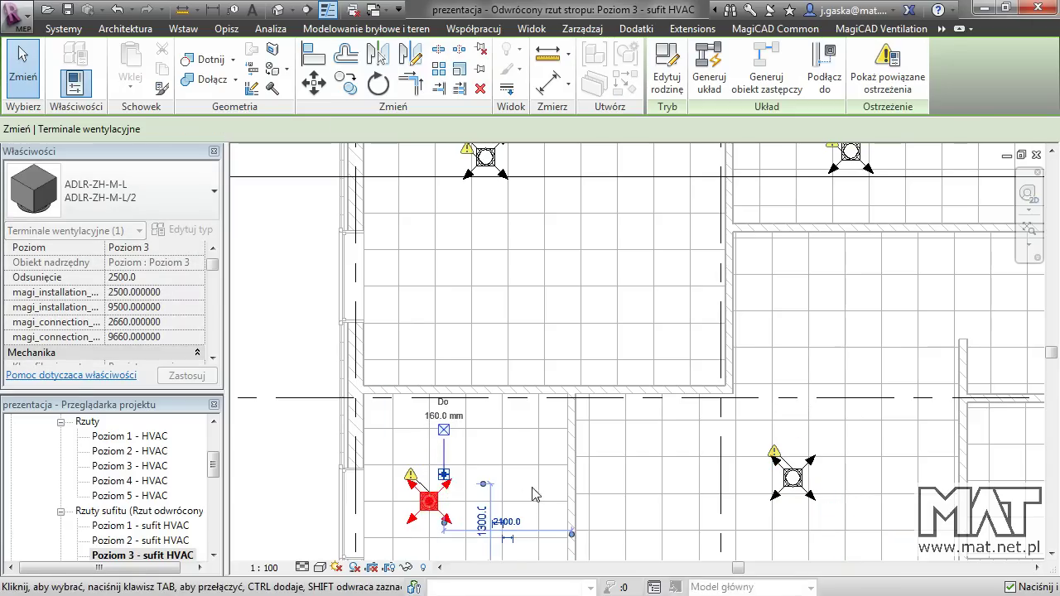
key("Escape")
scroll(579, 464, "down", 1)
scroll(654, 418, "down", 2)
middle_click_drag(665, 414, 640, 397)
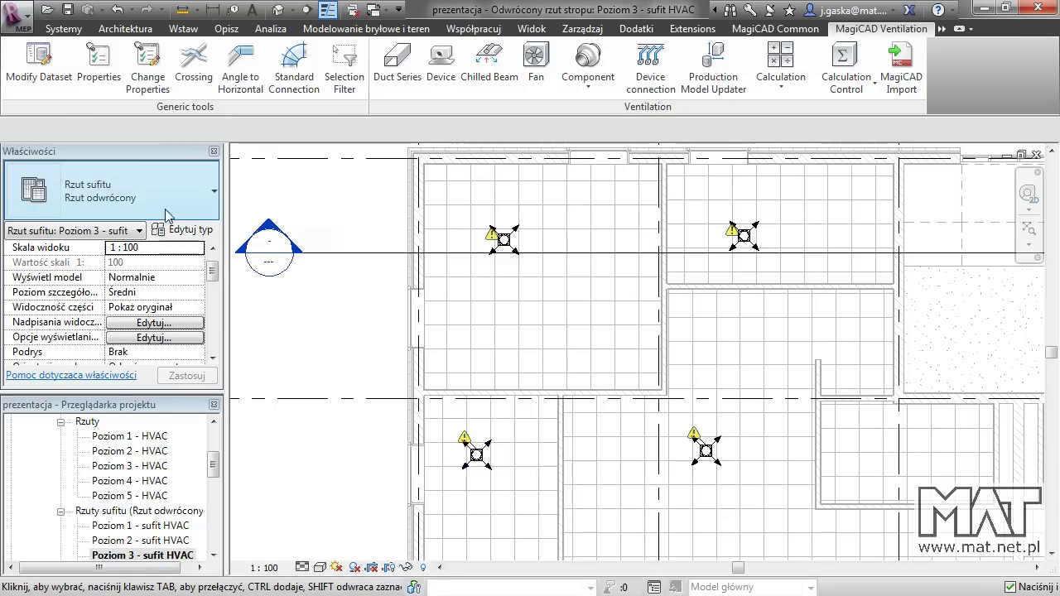
Step: Switch from the ceiling plan to the Poziom 3 - HVAC floor plan
left_click(478, 454)
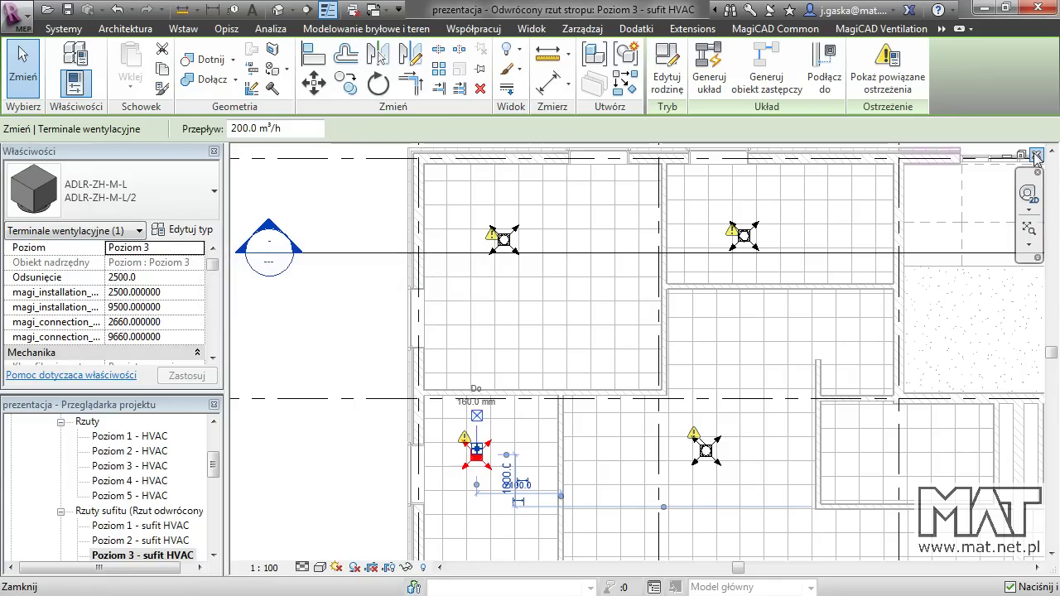
key("ctrl+Tab")
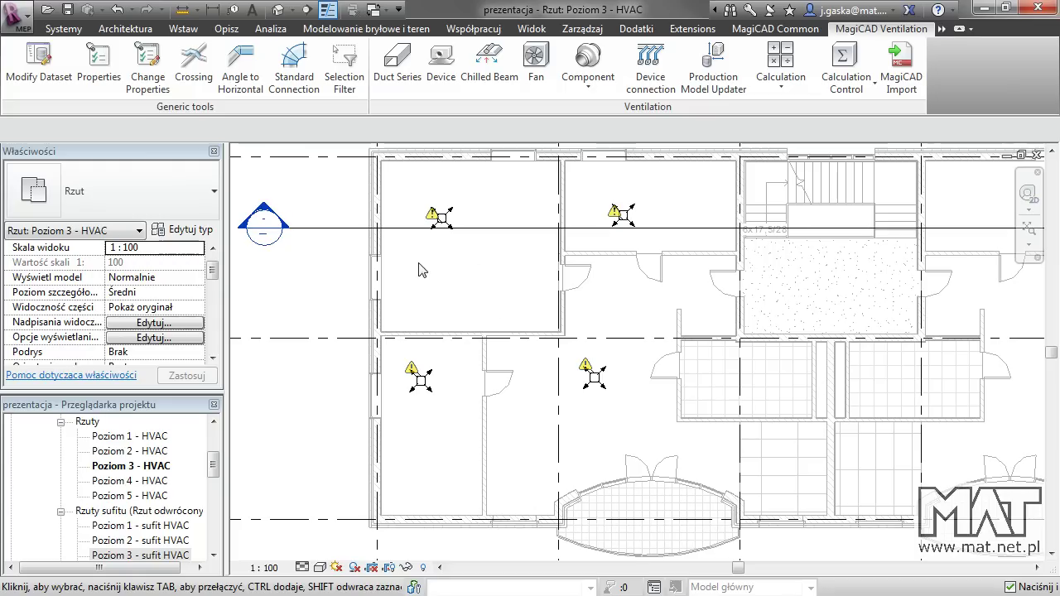
Step: Create the Kanał okrągły Lindab Safe duct series
left_click(393, 76)
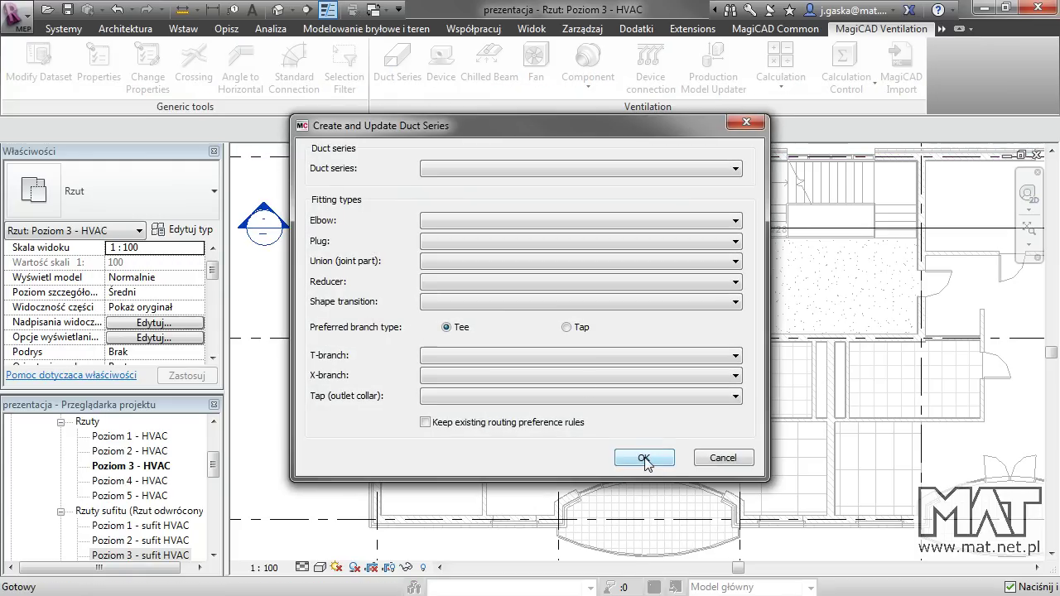
left_click(478, 177)
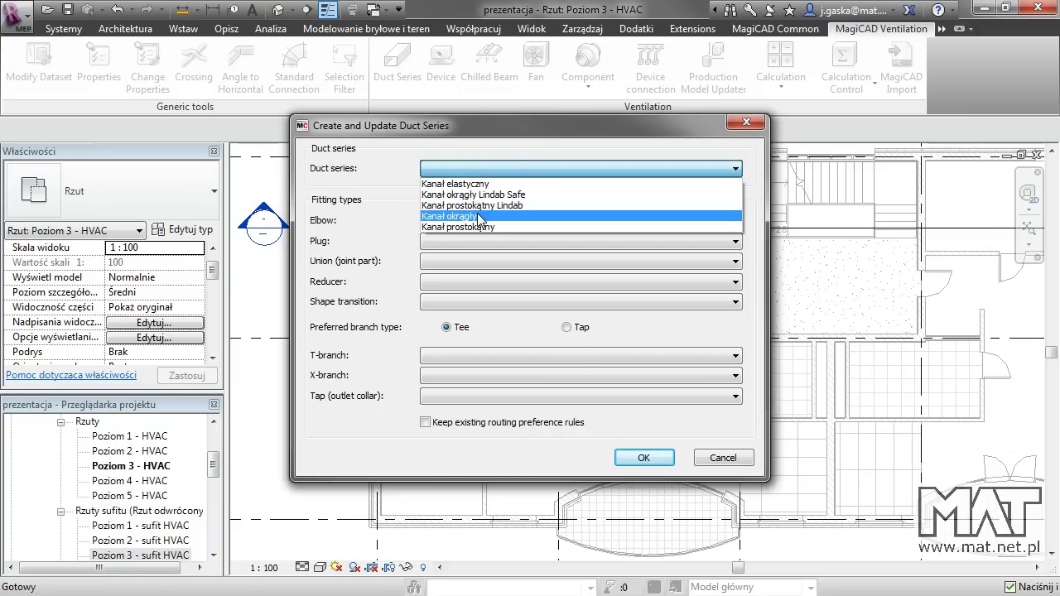
left_click(550, 196)
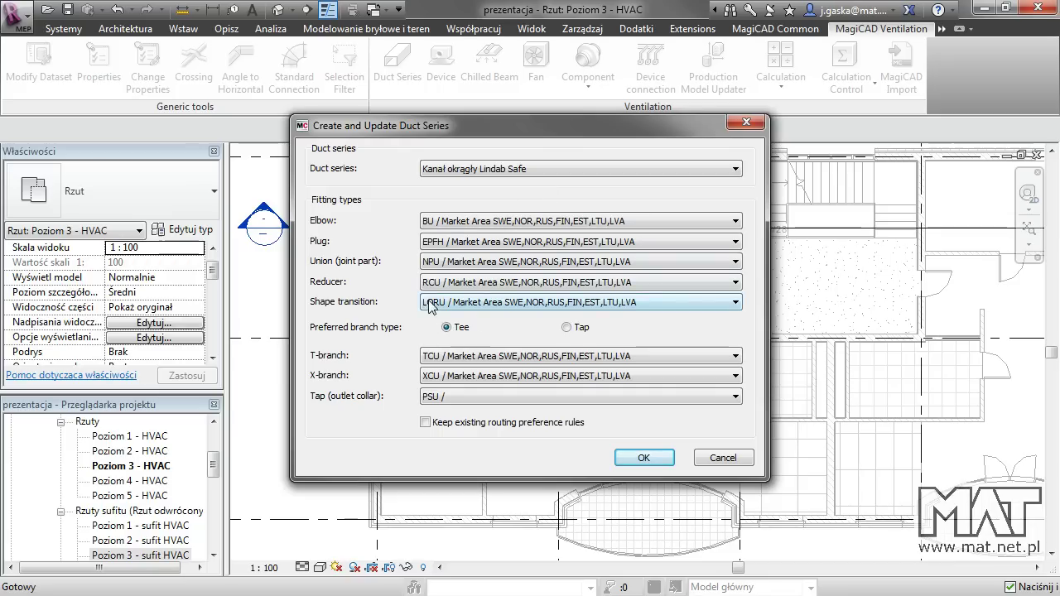
left_click(637, 457)
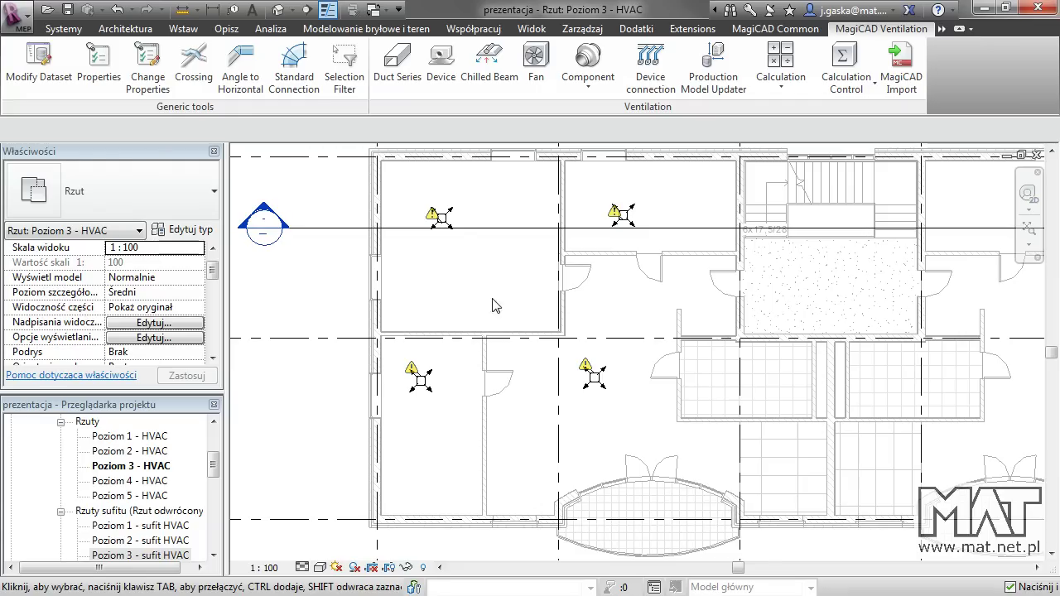
Step: Create the Kanał elastyczny duct series
left_click(394, 79)
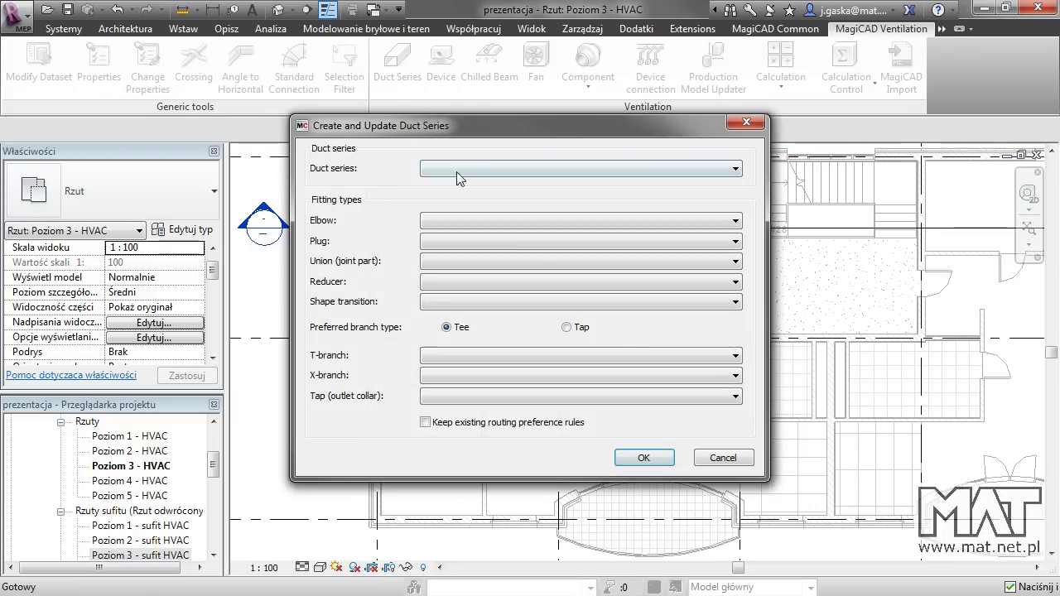
left_click(457, 169)
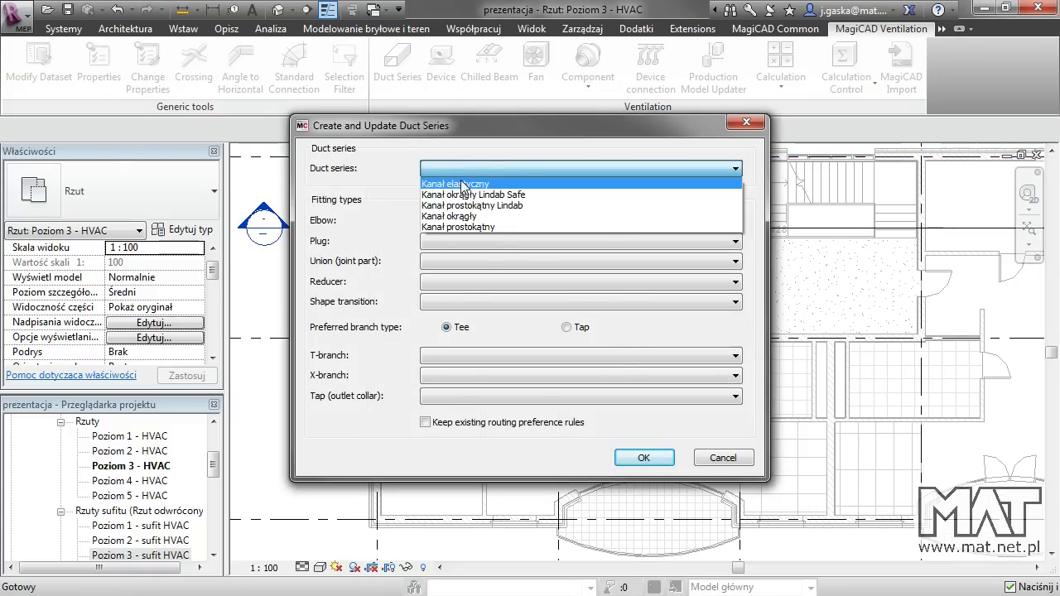
left_click(461, 183)
left_click(641, 458)
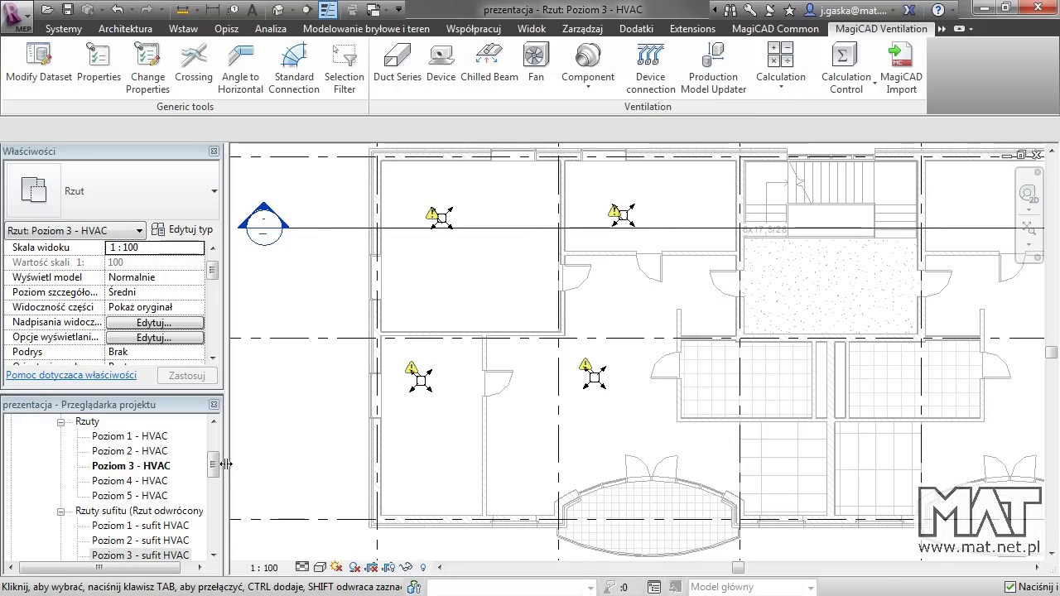
Step: Start a Lindab Okrągły Safe duct at 315 mm diameter, keeping the 2743.2 mm offset
left_click(51, 29)
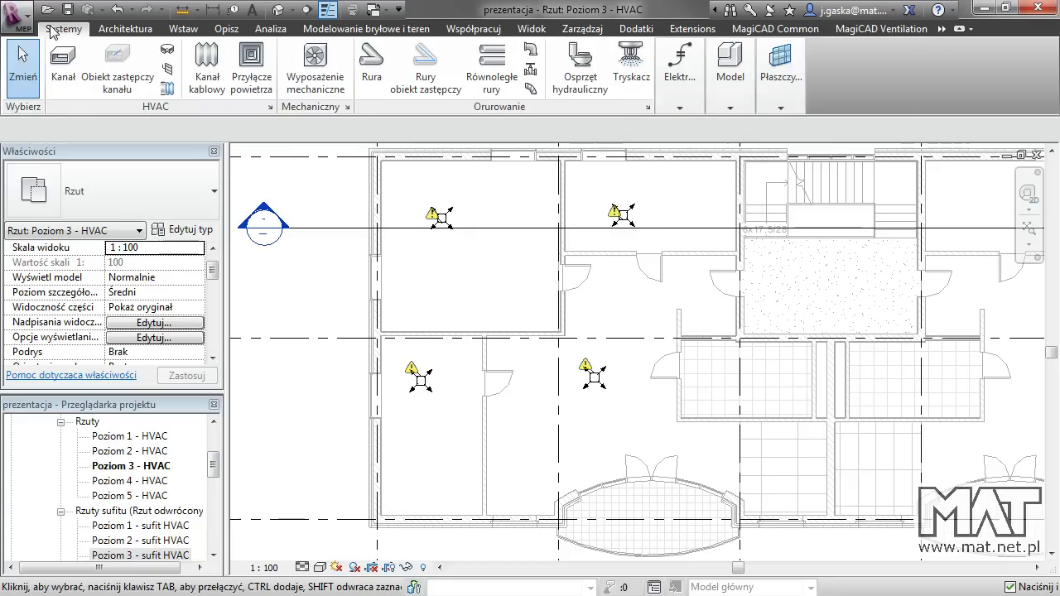
left_click(59, 76)
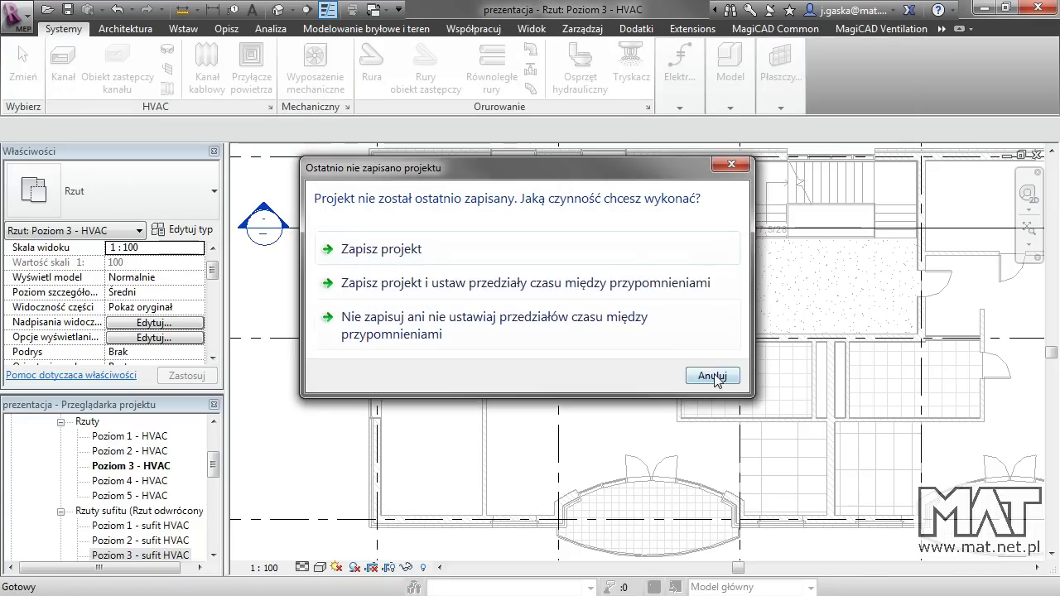
left_click(704, 370)
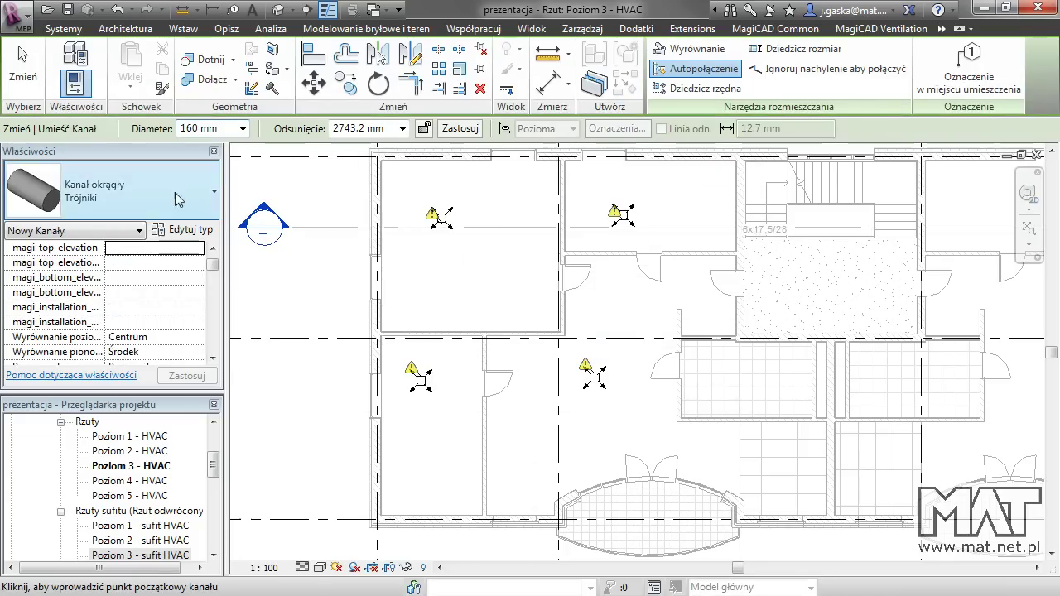
left_click(184, 196)
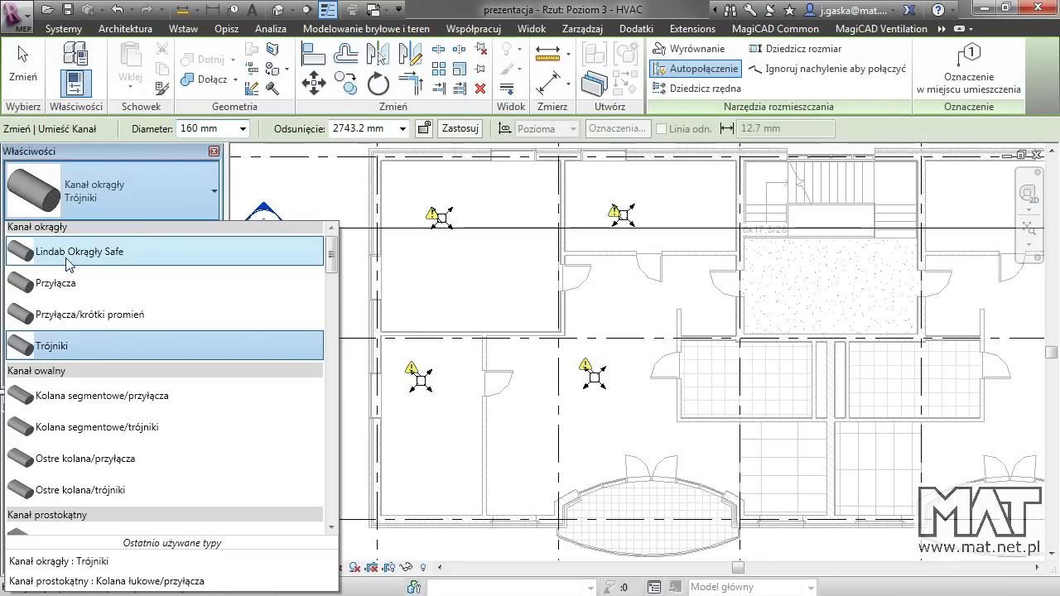
left_click(140, 257)
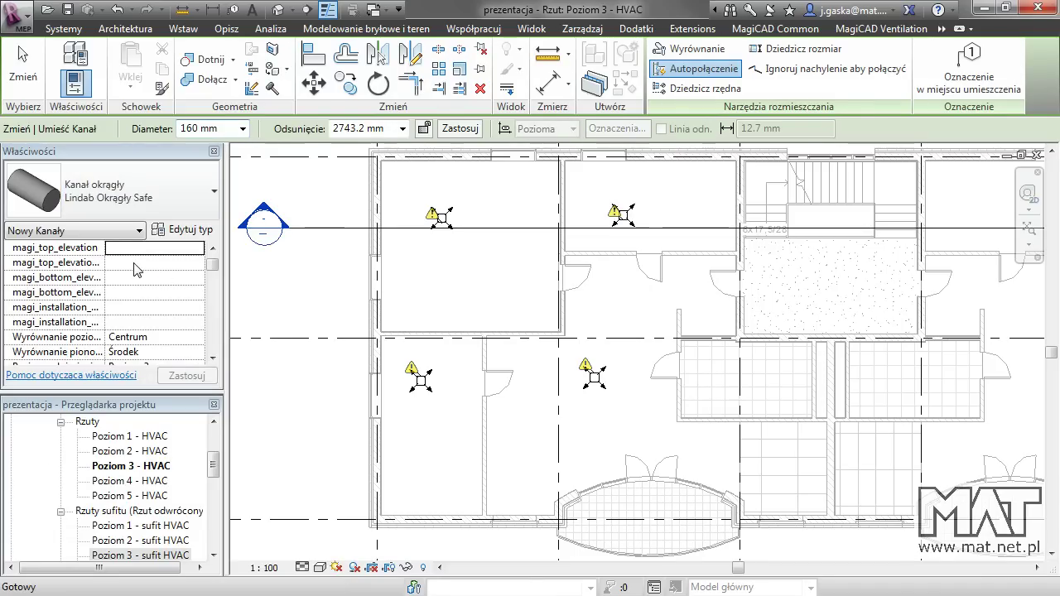
left_click(243, 129)
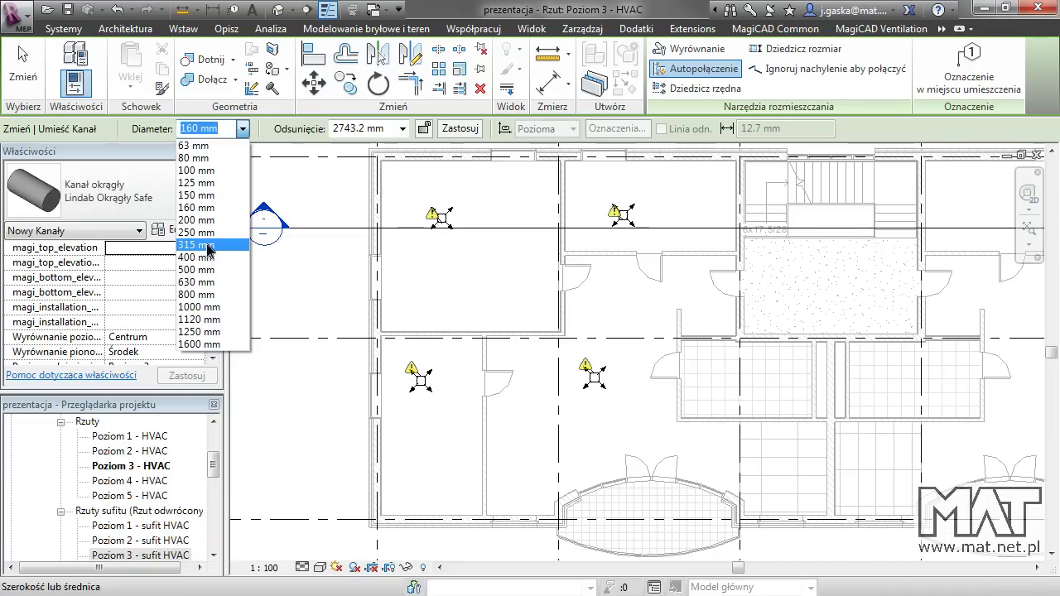
left_click(207, 247)
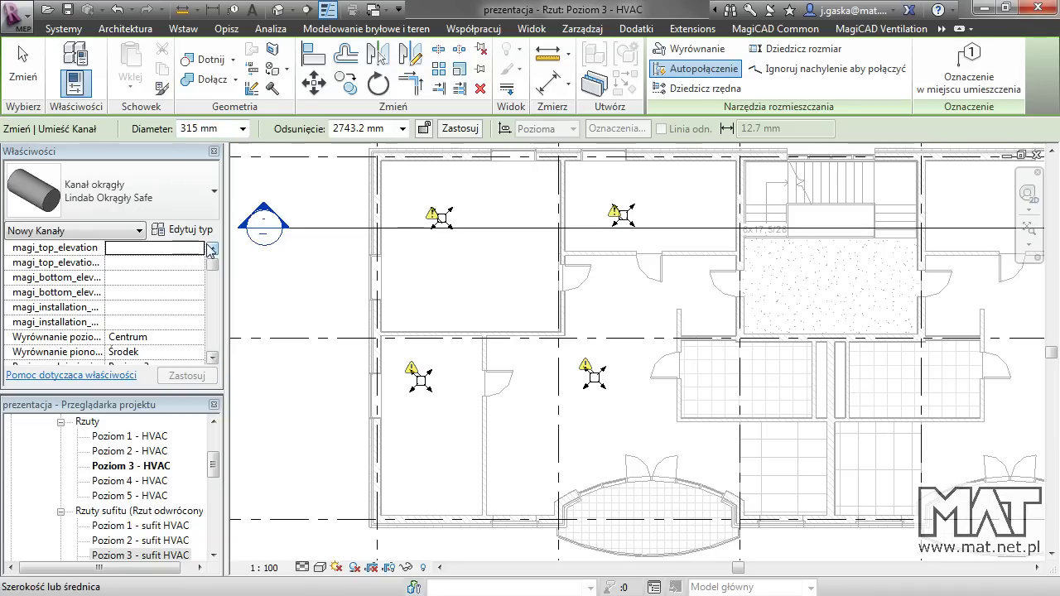
left_click(383, 129)
type("2")
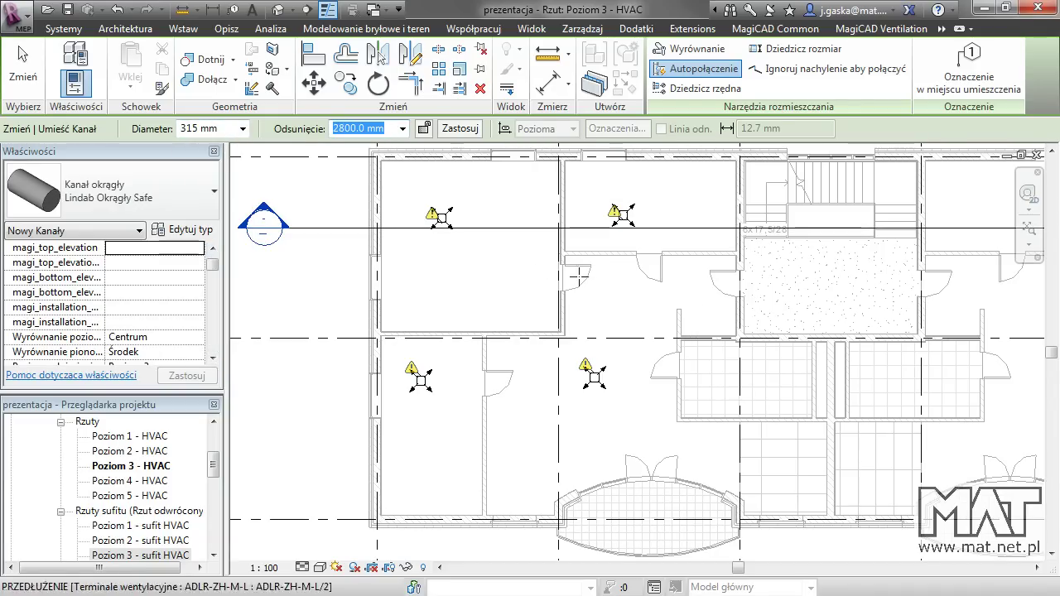
Step: Draw the 315 mm main duct from the stairwell door across to the left room and down
left_click(731, 283)
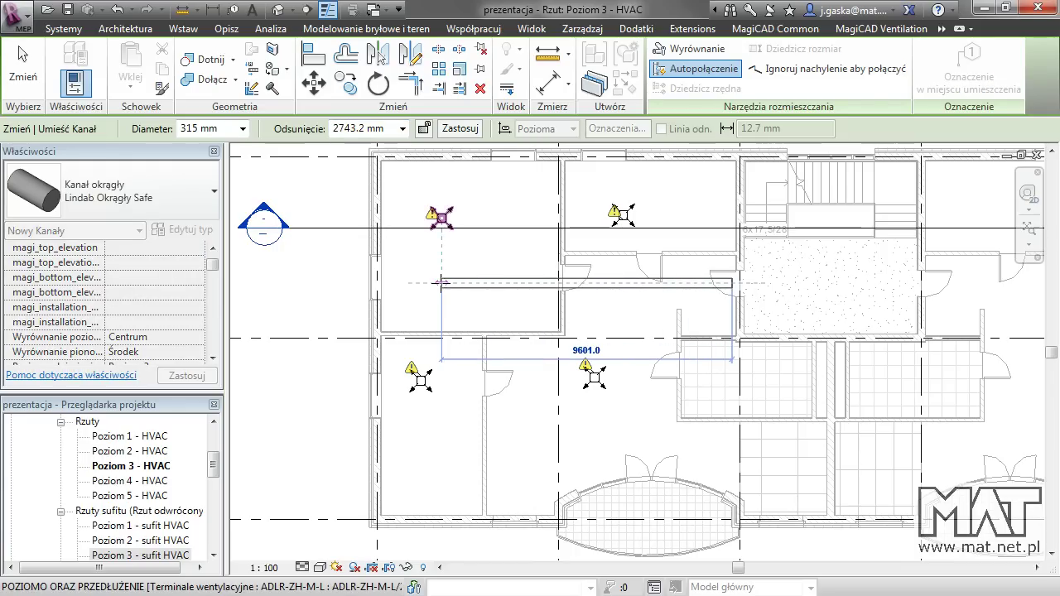
left_click(428, 284)
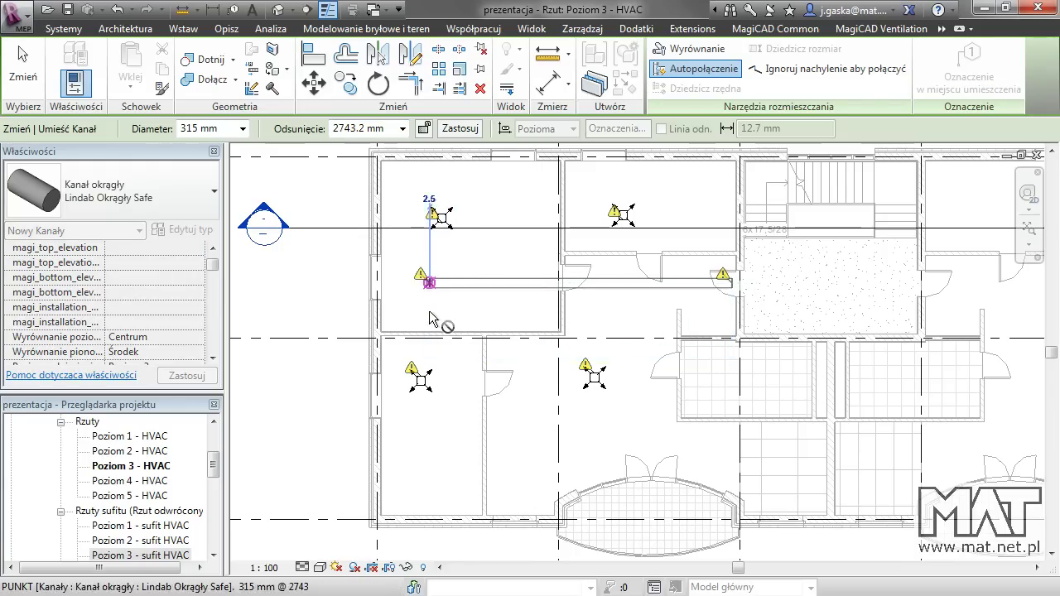
left_click(428, 341)
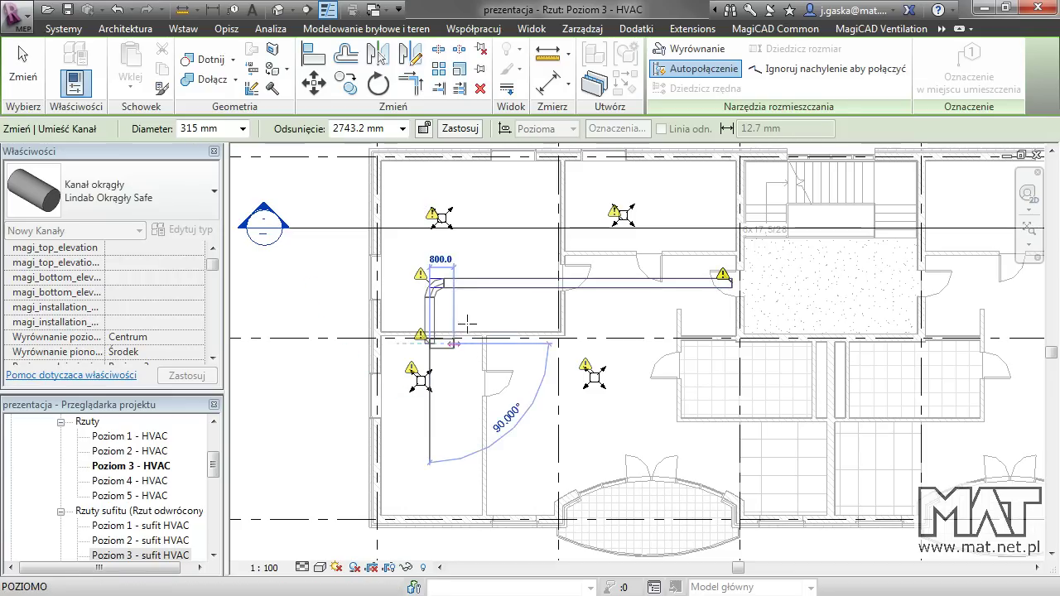
key("Escape")
key("Escape")
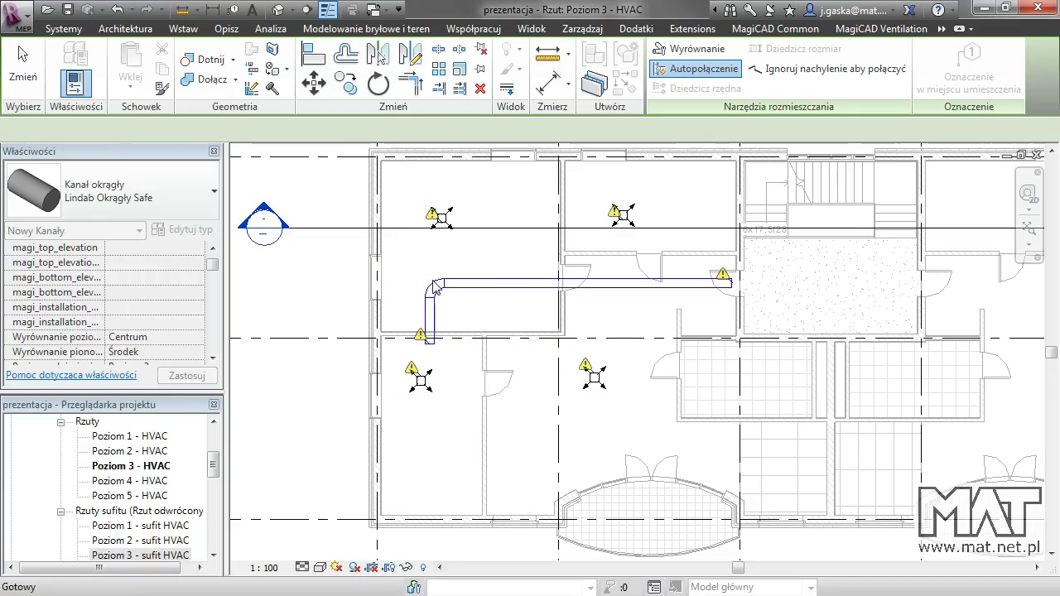
Step: Turn the corner elbow into a tee and run a branch up toward the upper-left terminal
scroll(434, 288, "up", 1)
left_click(434, 287)
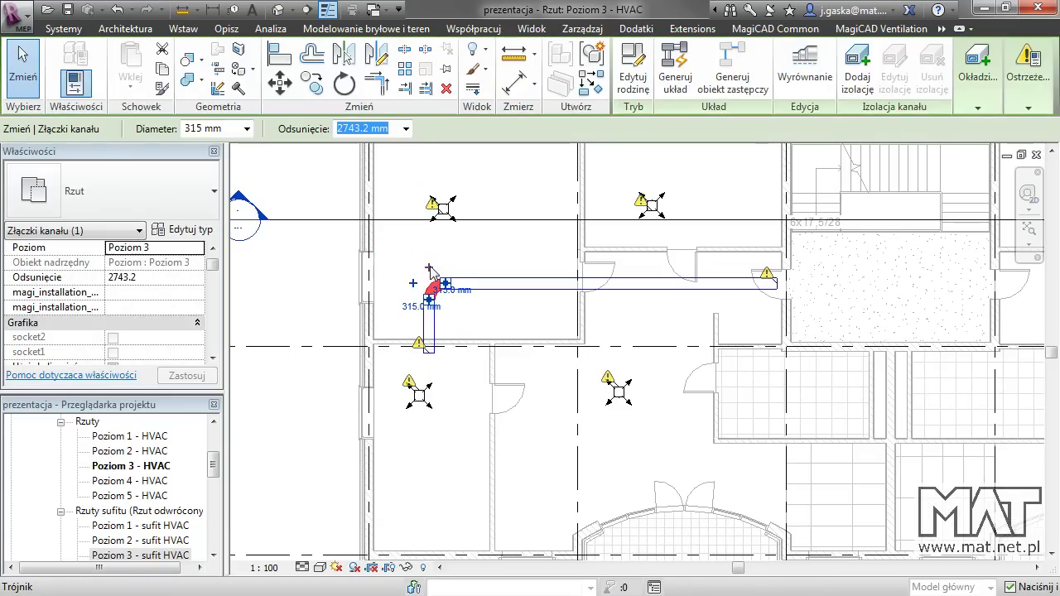
left_click(429, 273)
key("Escape")
left_click(430, 284)
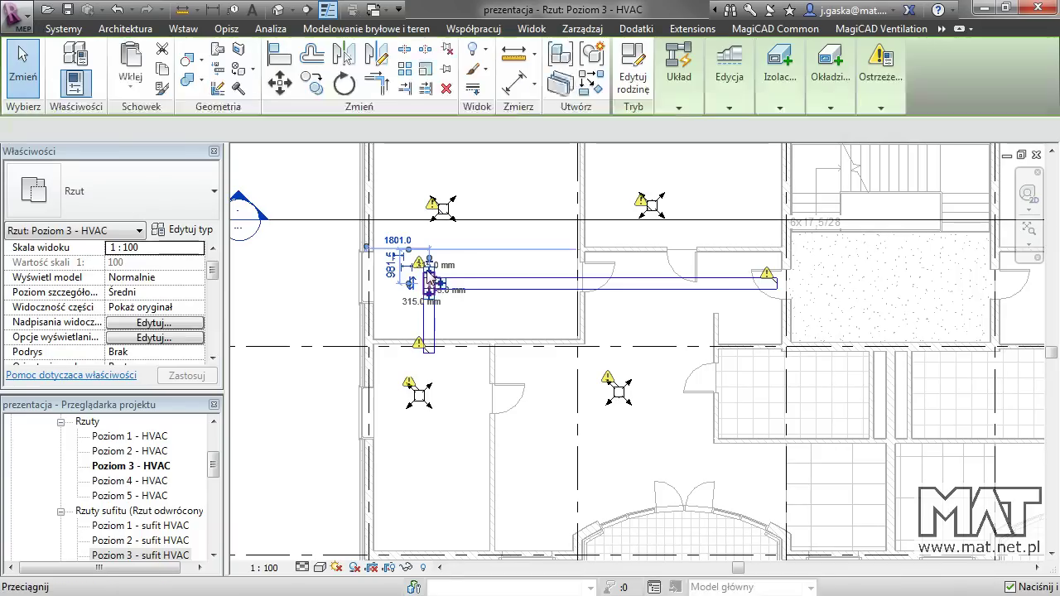
right_click(428, 282)
left_click(484, 253)
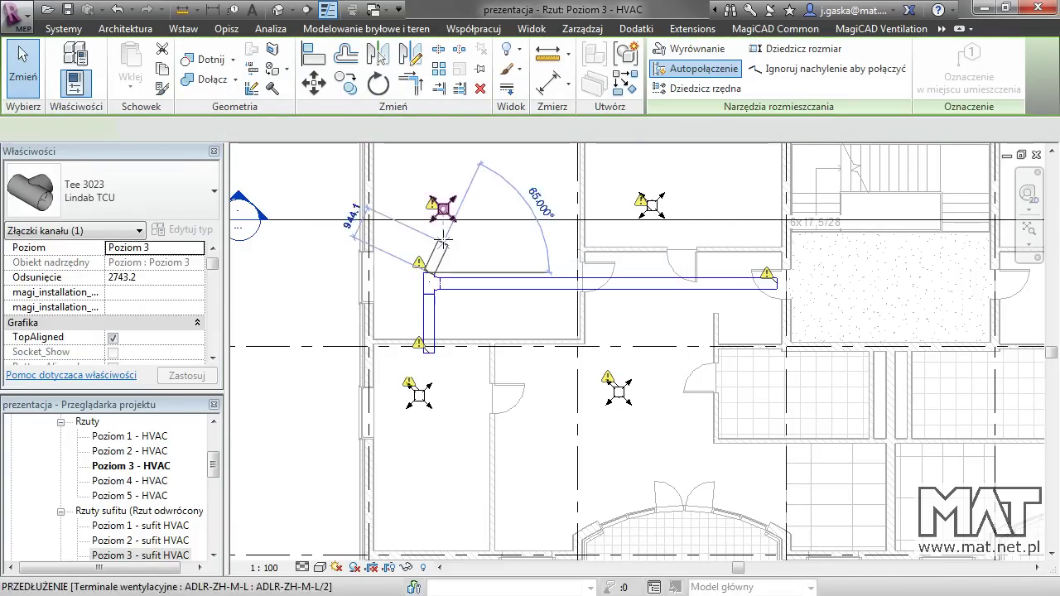
left_click(429, 241)
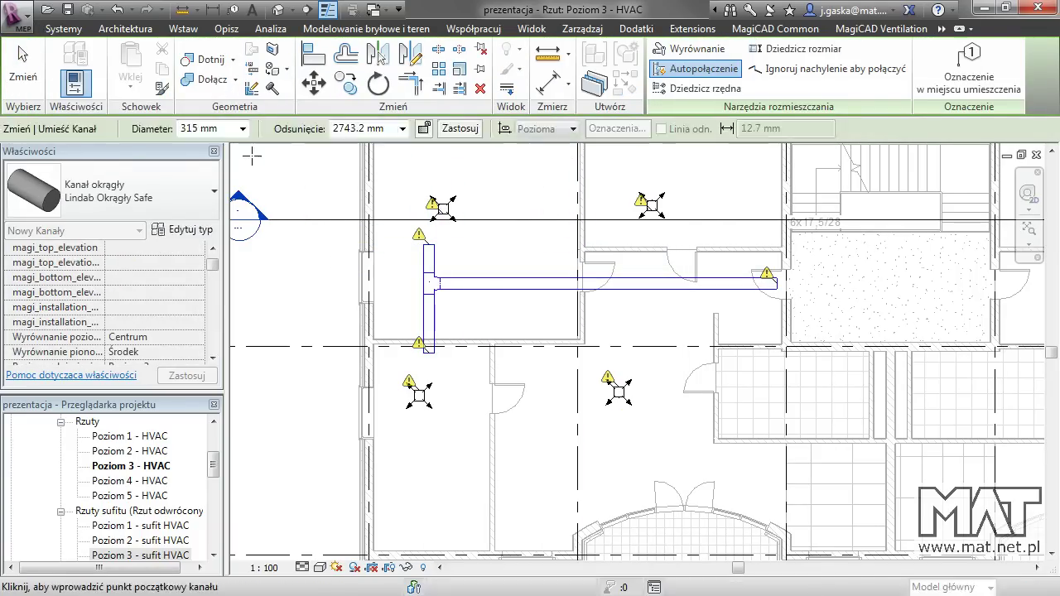
Step: Draw 160 mm branches from the main duct toward the upper-right and lower-right terminals
left_click(242, 128)
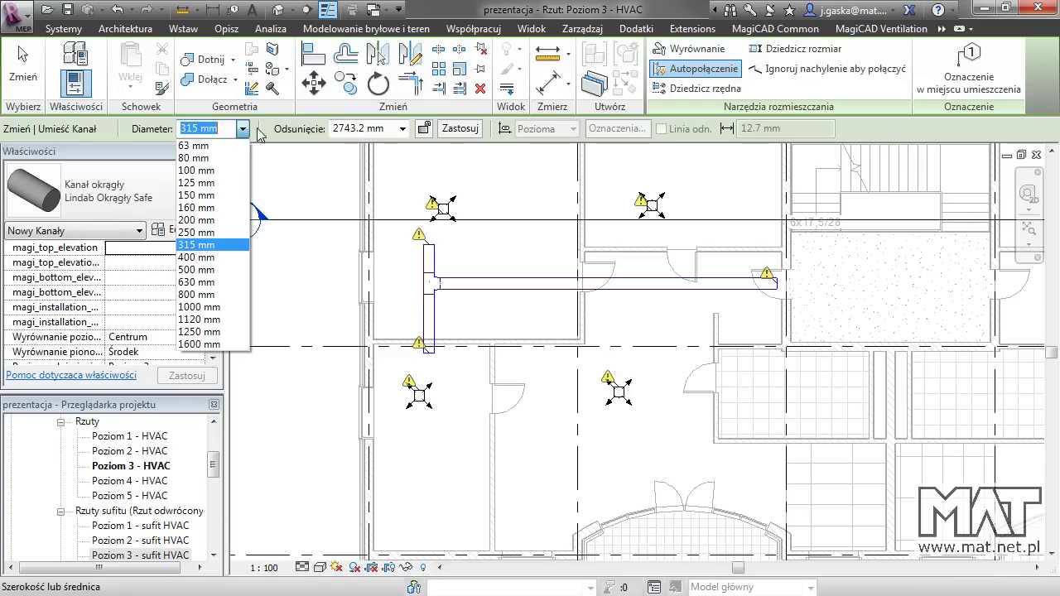
left_click(199, 208)
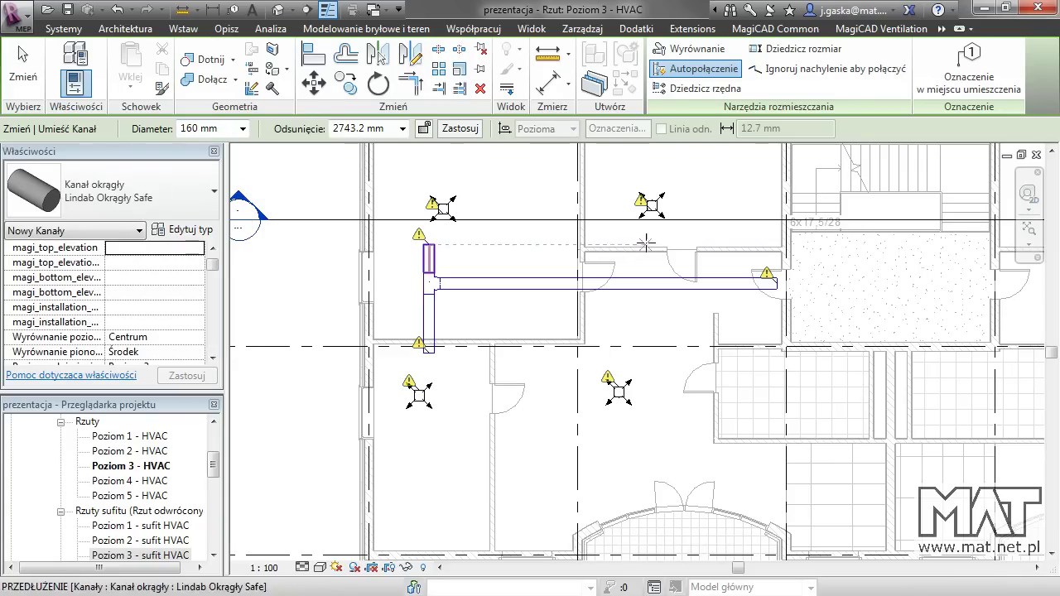
left_click(650, 232)
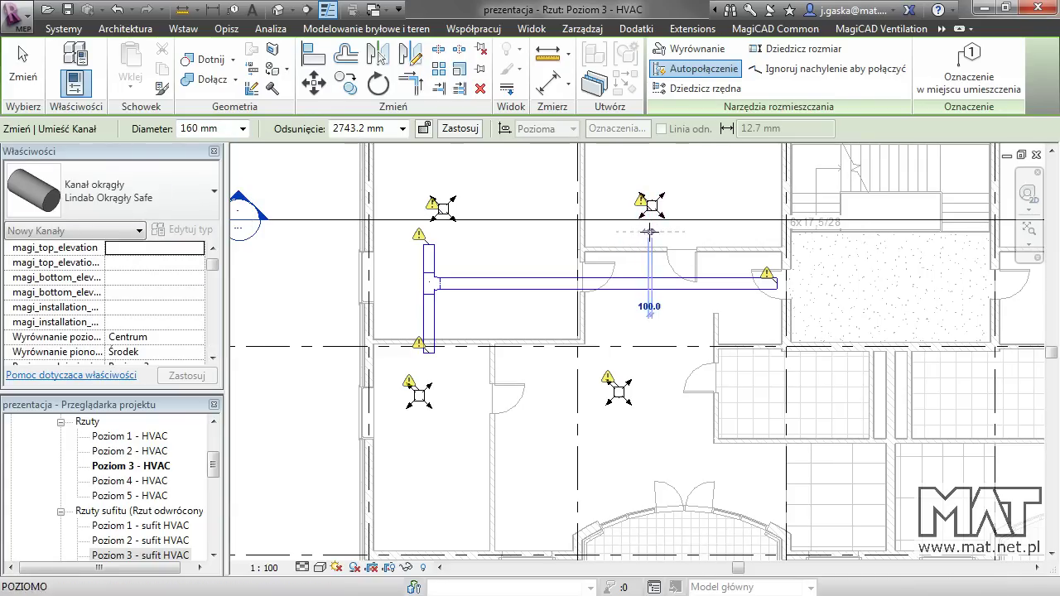
left_click(652, 283)
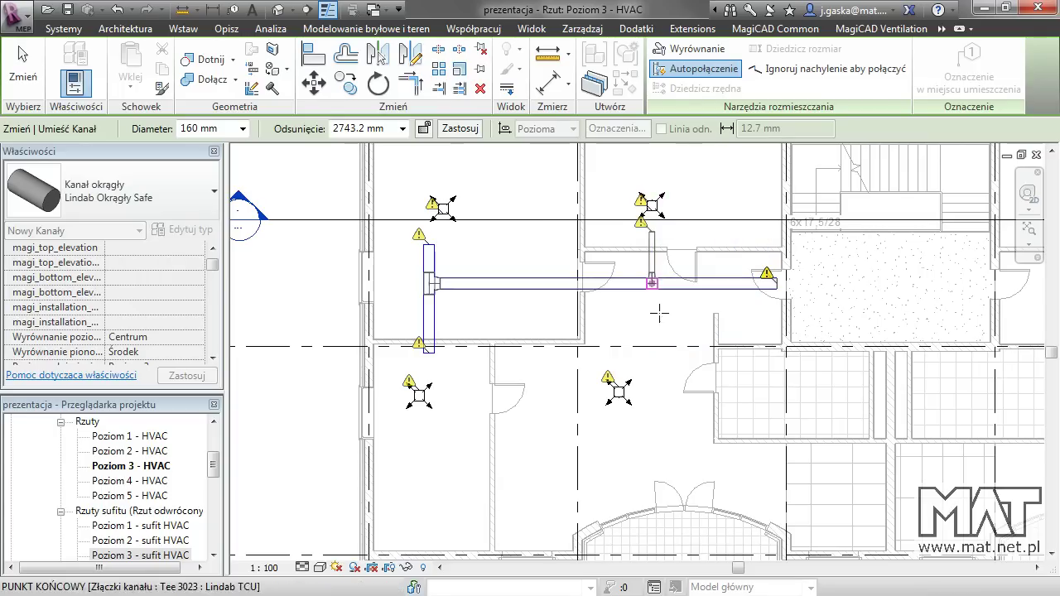
left_click(617, 355)
left_click(618, 283)
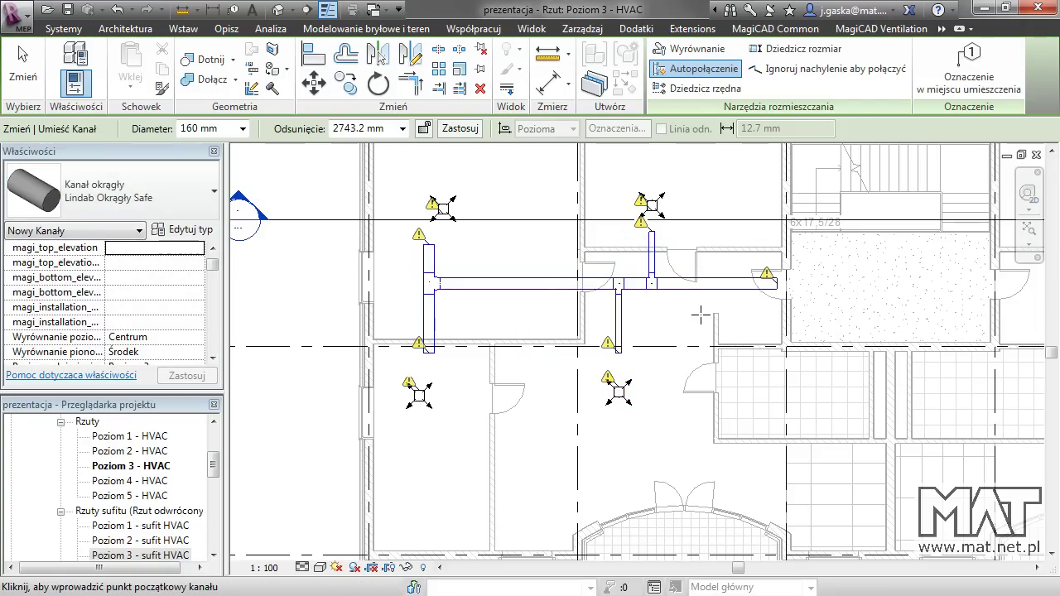
key("Escape")
key("Escape")
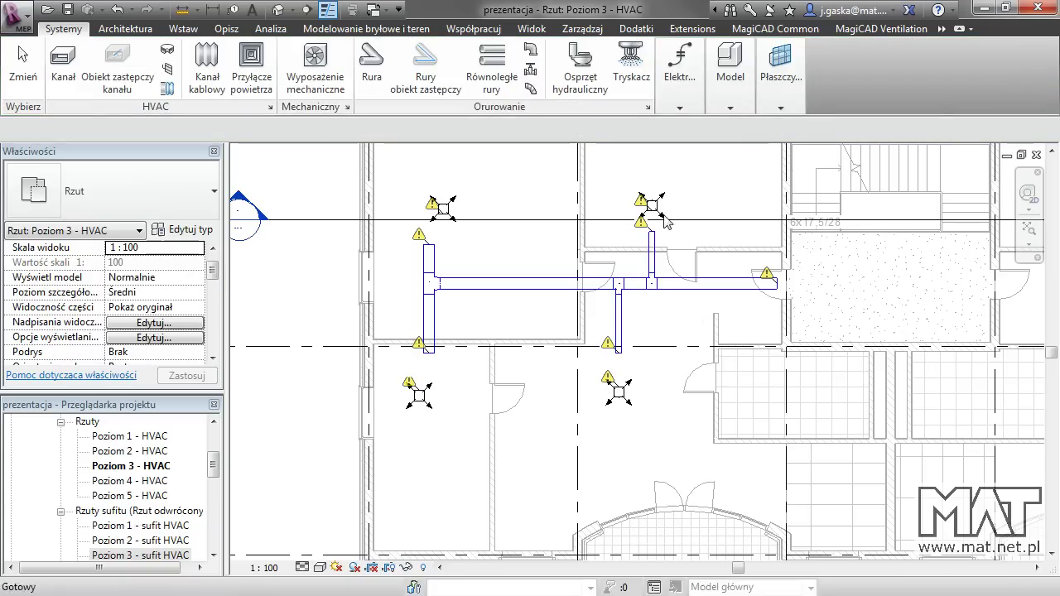
Step: Set the main duct's system type to N1 - Nawiew in Properties
left_click(651, 208)
left_click(651, 209)
scroll(650, 215, "up", 1)
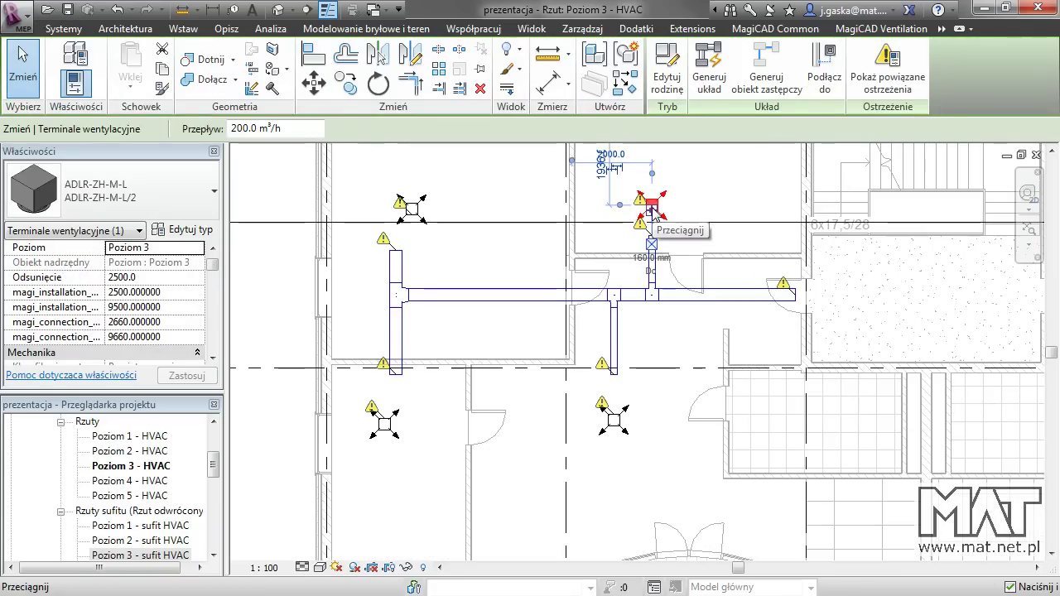
left_click(498, 307)
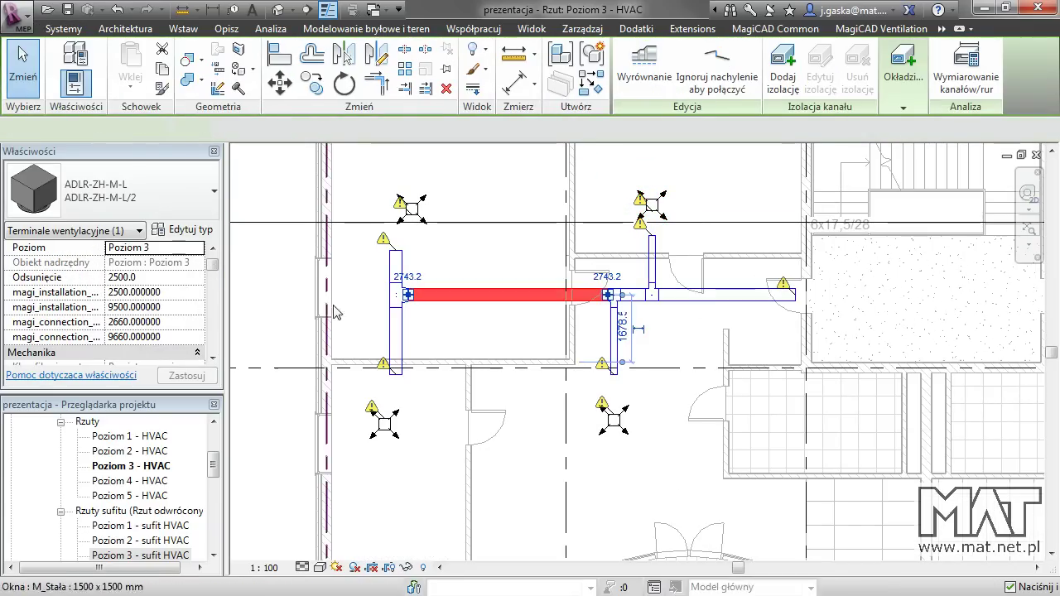
left_click_drag(214, 269, 213, 279)
left_click(157, 291)
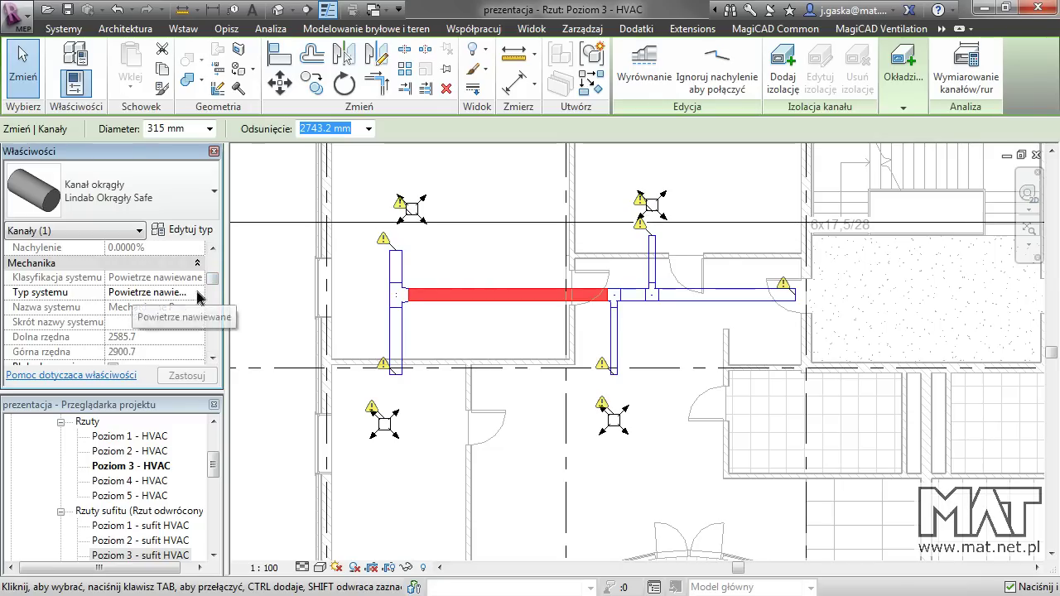
left_click(197, 292)
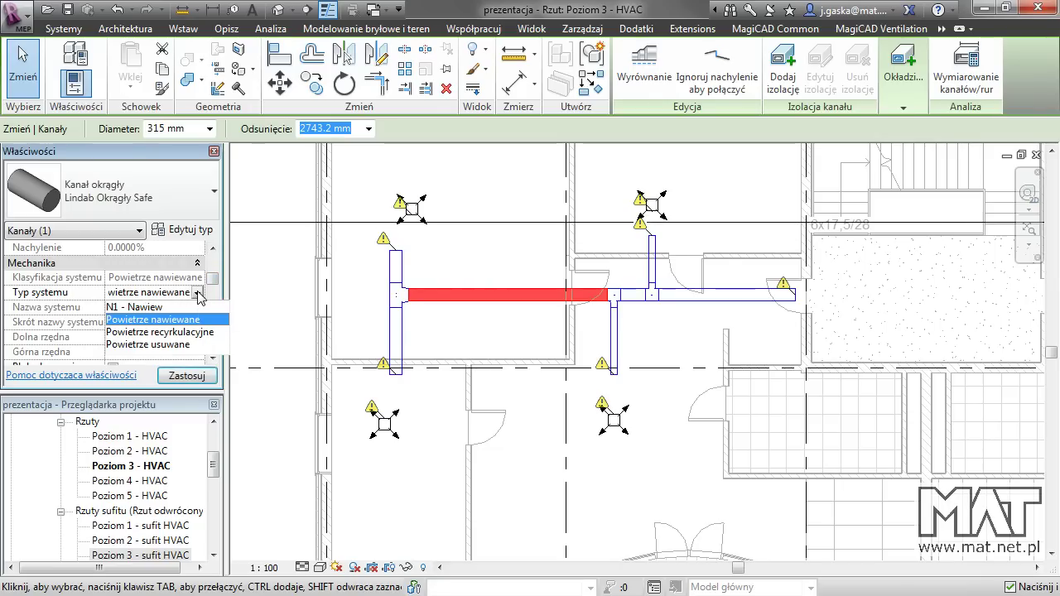
left_click(140, 308)
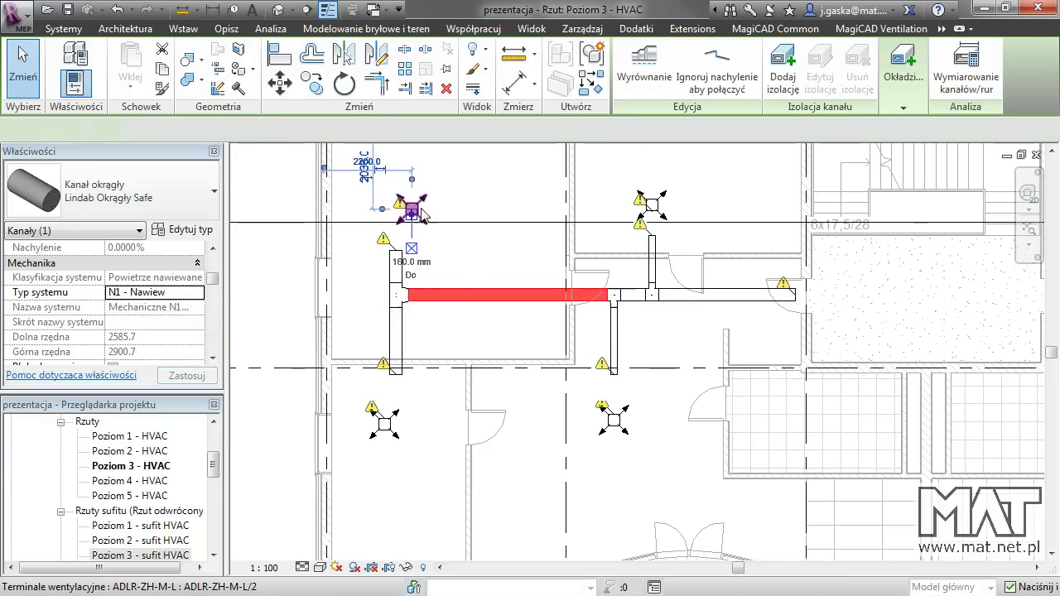
Step: Review the upper-left terminal's properties, then select the upper-right terminal
left_click(411, 209)
left_click_drag(213, 263, 213, 279)
left_click(449, 261)
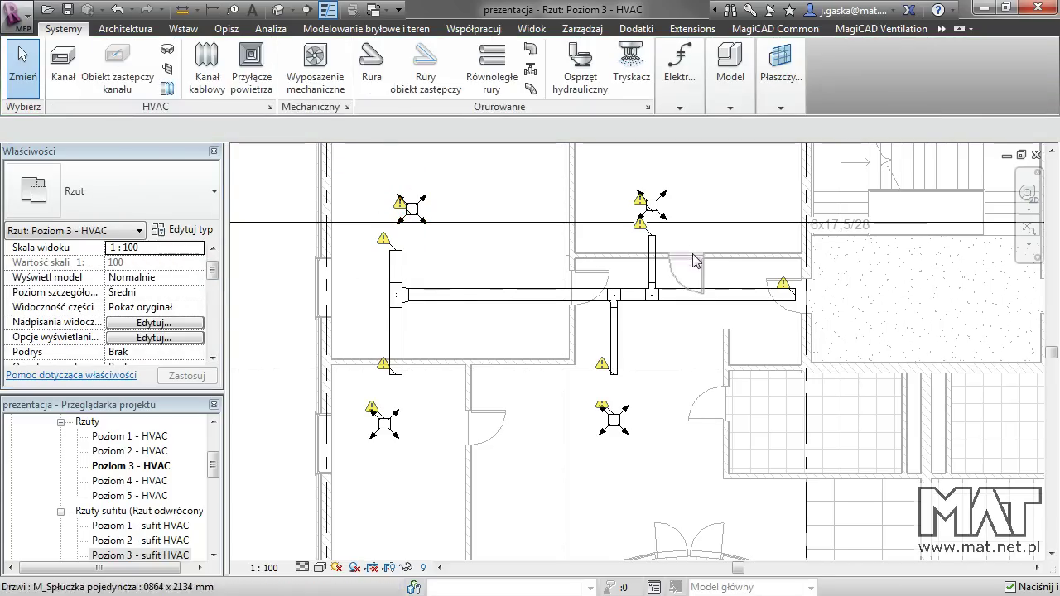
left_click(651, 205)
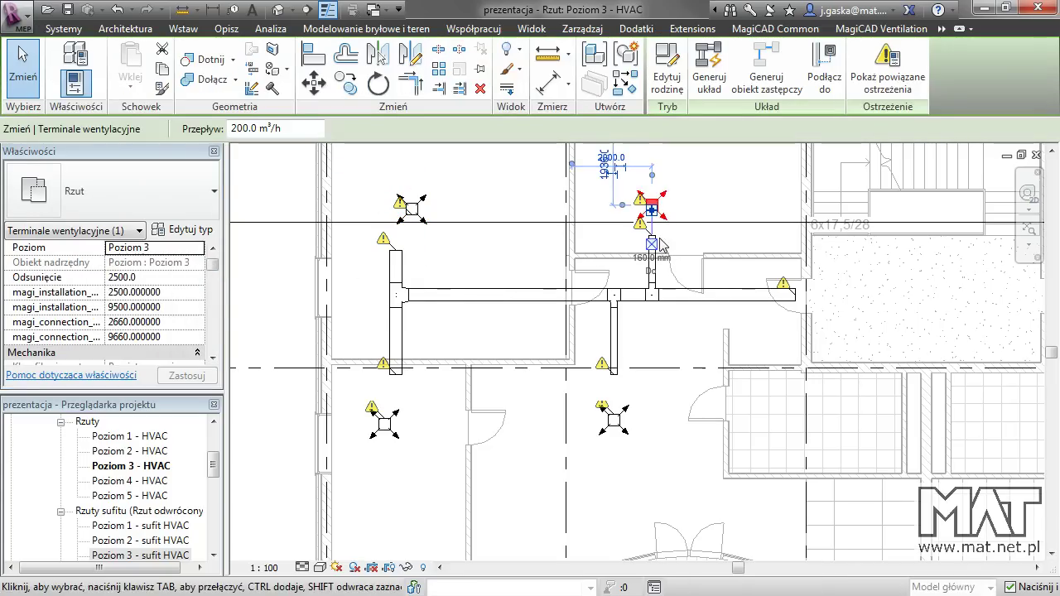
Step: Link the two right-hand terminals to their duct ends with Kanał elastyczny flexible ducts
right_click(652, 245)
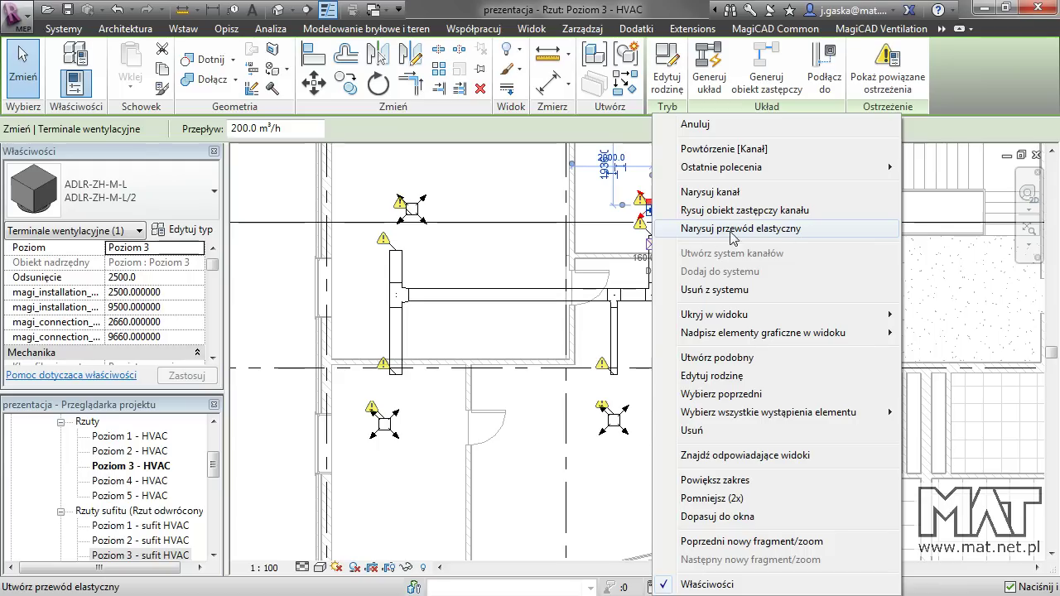
left_click(820, 235)
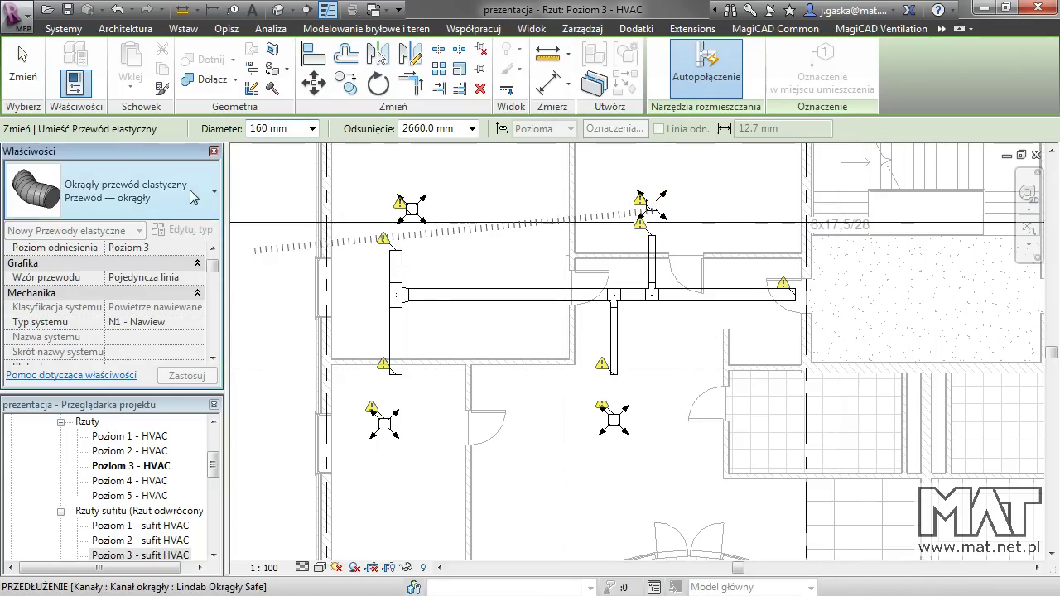
left_click(193, 203)
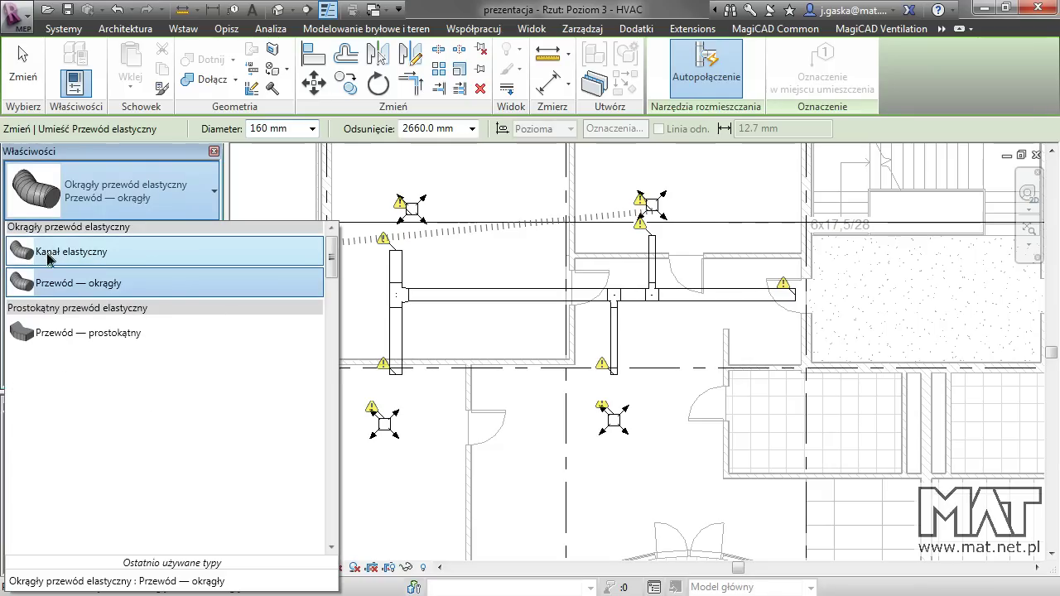
left_click(62, 253)
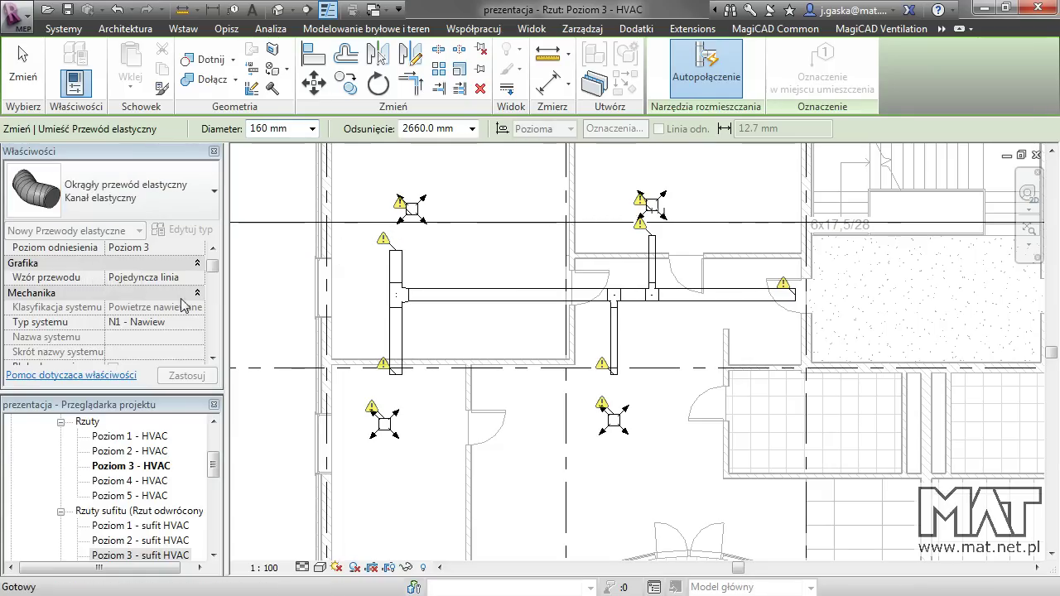
scroll(665, 234, "up", 2)
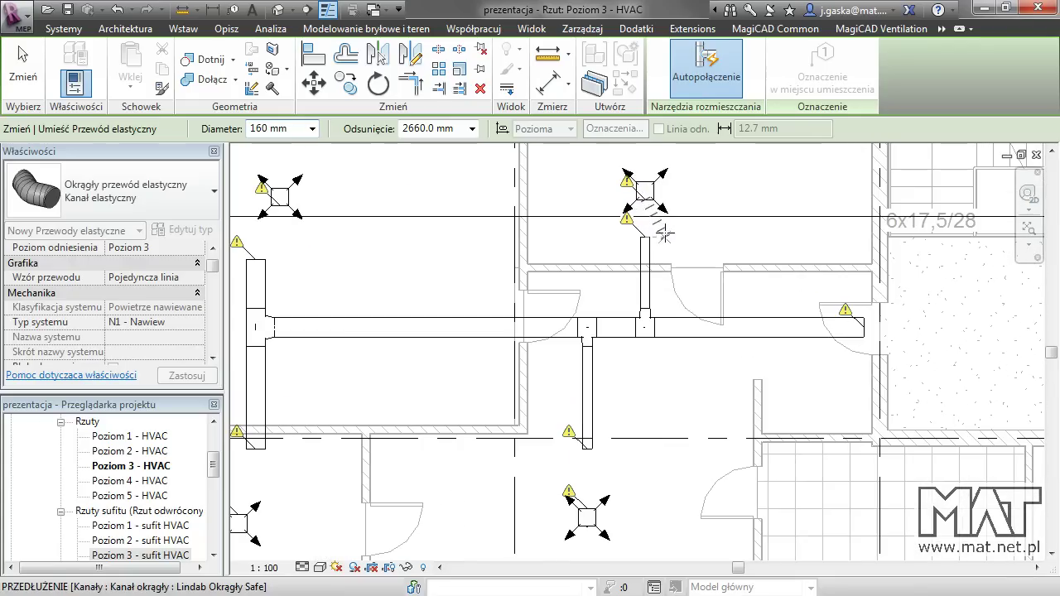
left_click(645, 237)
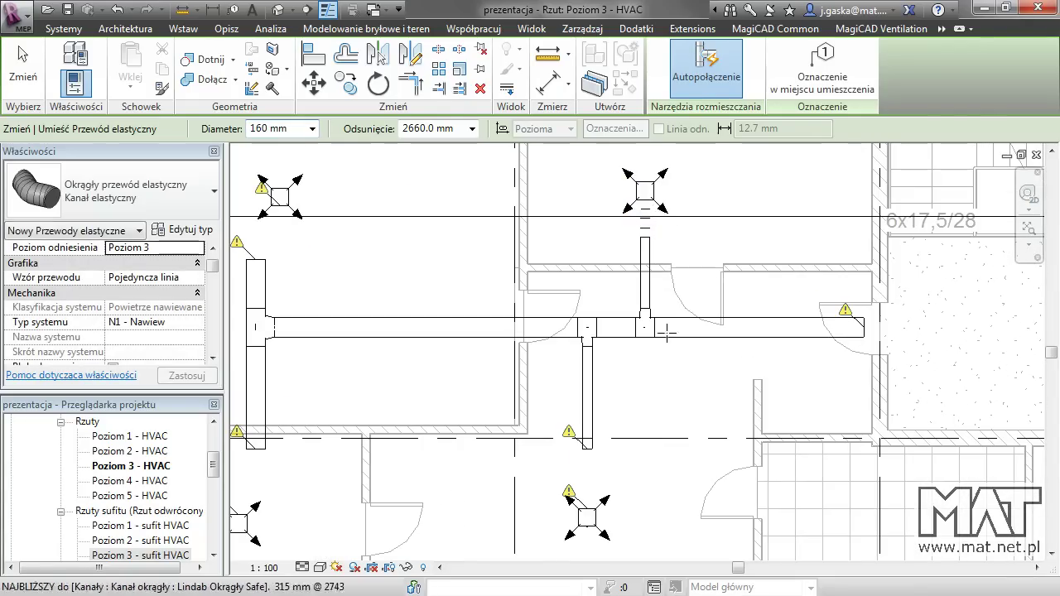
left_click(587, 509)
left_click(586, 444)
Step: Connect the upper-left and lower-left terminals to their duct ends with flexible ducts
middle_click_drag(390, 284, 566, 276)
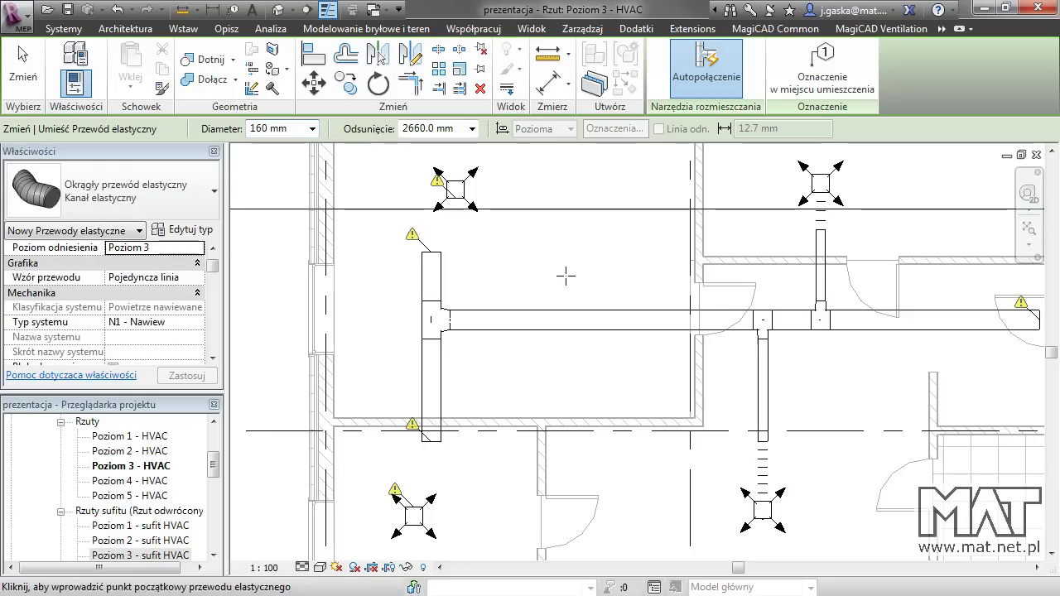
left_click(454, 189)
left_click(450, 260)
left_click(407, 504)
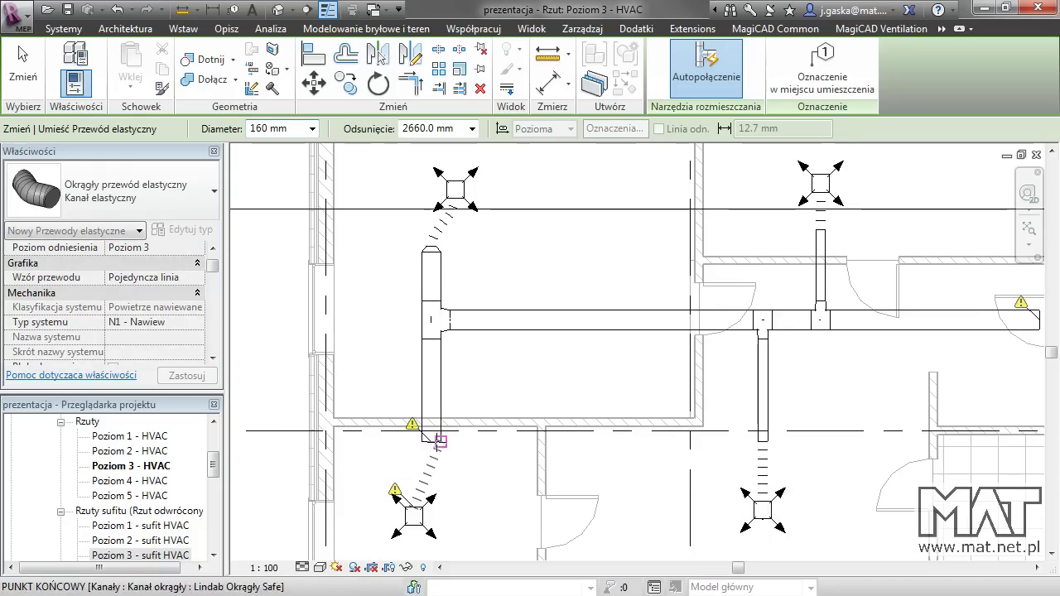
left_click(437, 440)
key("Escape")
key("Escape")
middle_click_drag(503, 419, 519, 492)
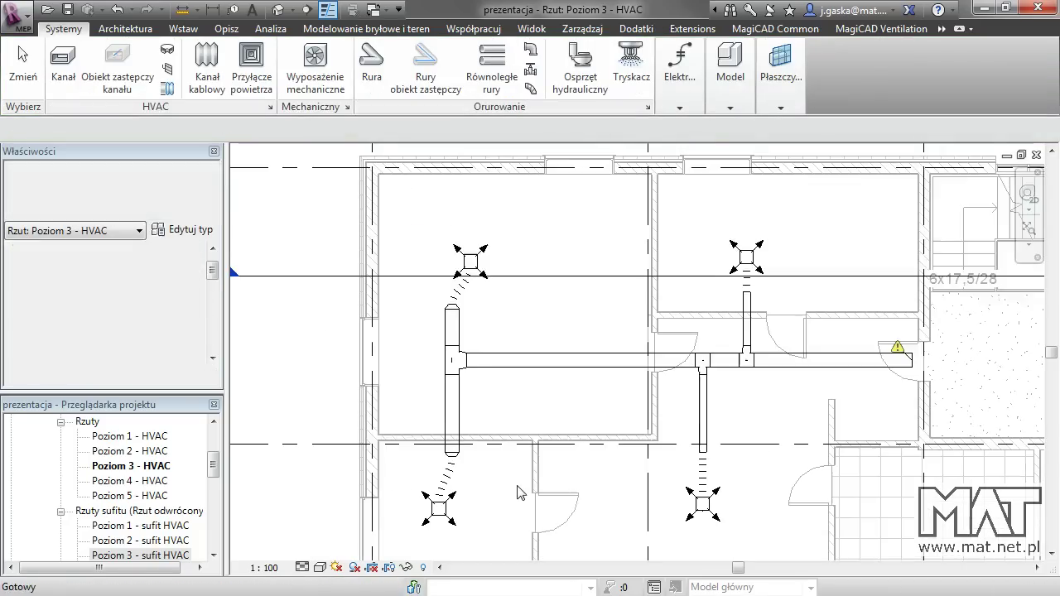
Step: Zoom out to show the full Poziom 3 supply network with the MagiCAD Ventilation ribbon active
scroll(606, 466, "down", 1)
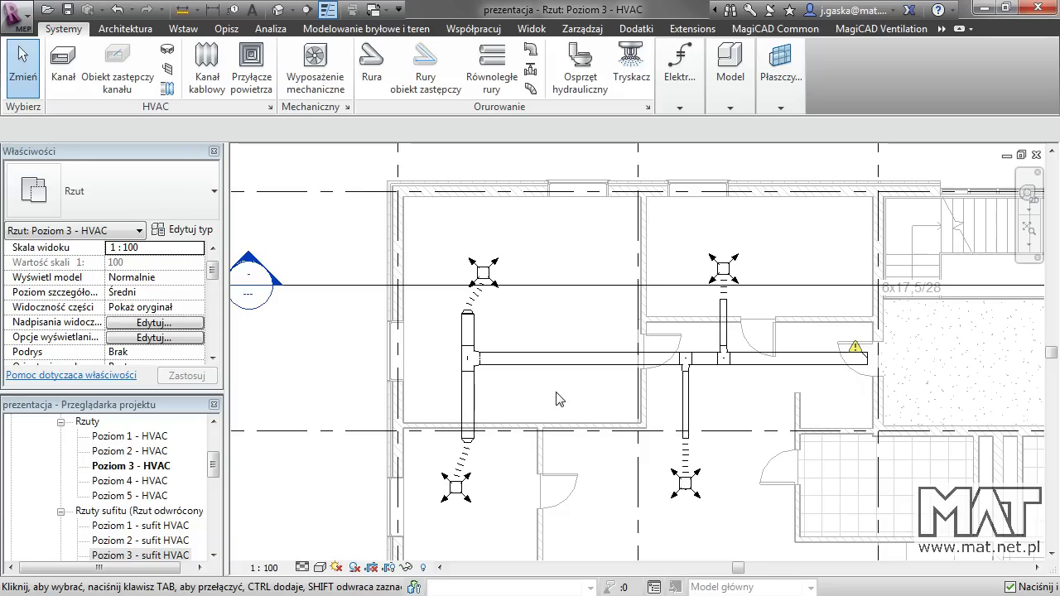
left_click(882, 28)
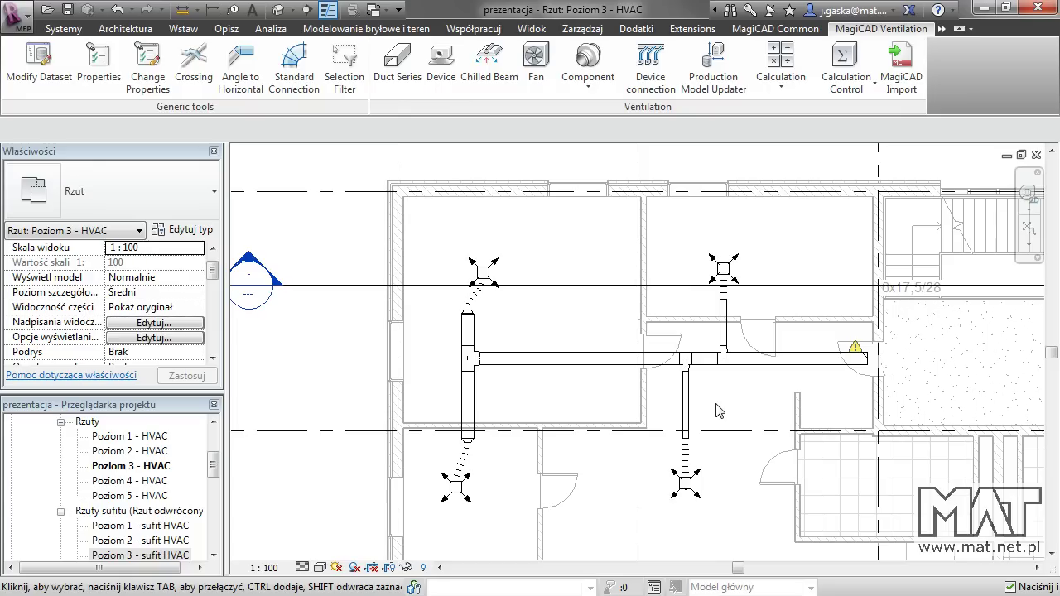
middle_click_drag(710, 395, 706, 375)
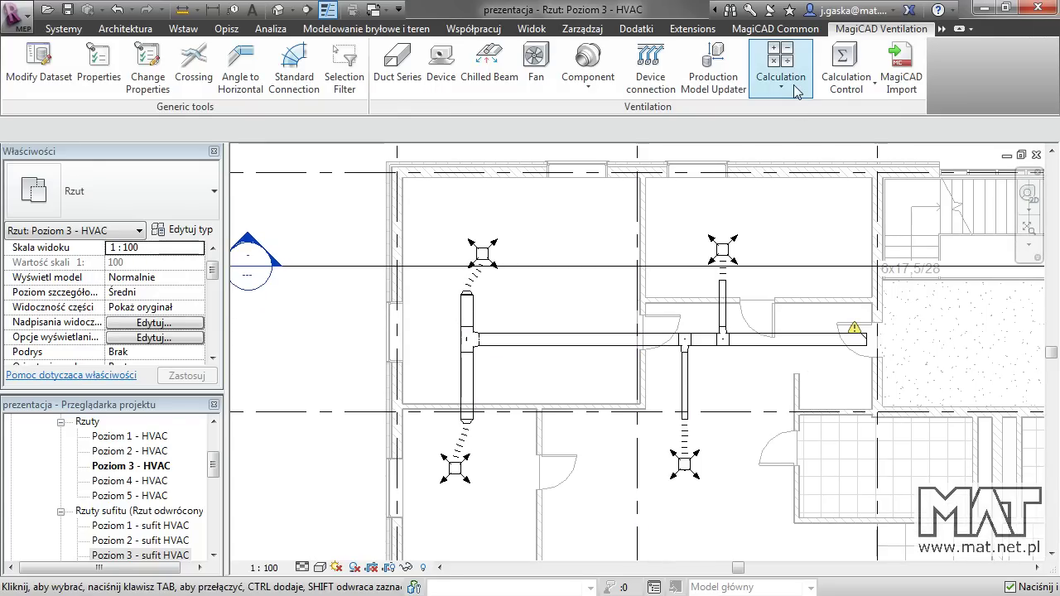
Step: Set the rightmost supply duct section's offset to 2800.0 mm and review its properties
left_click(766, 346)
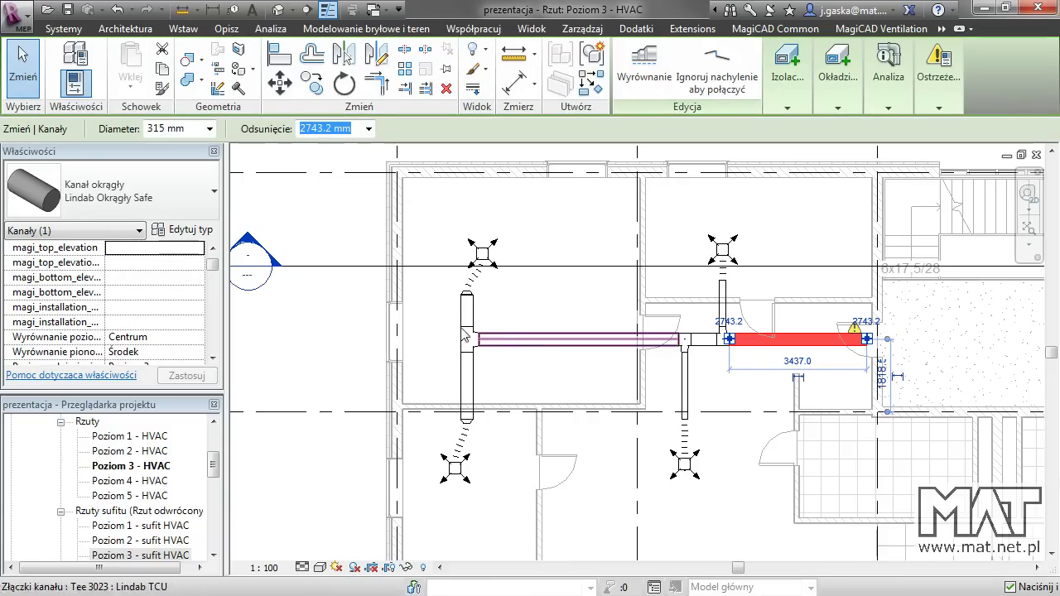
left_click(369, 128)
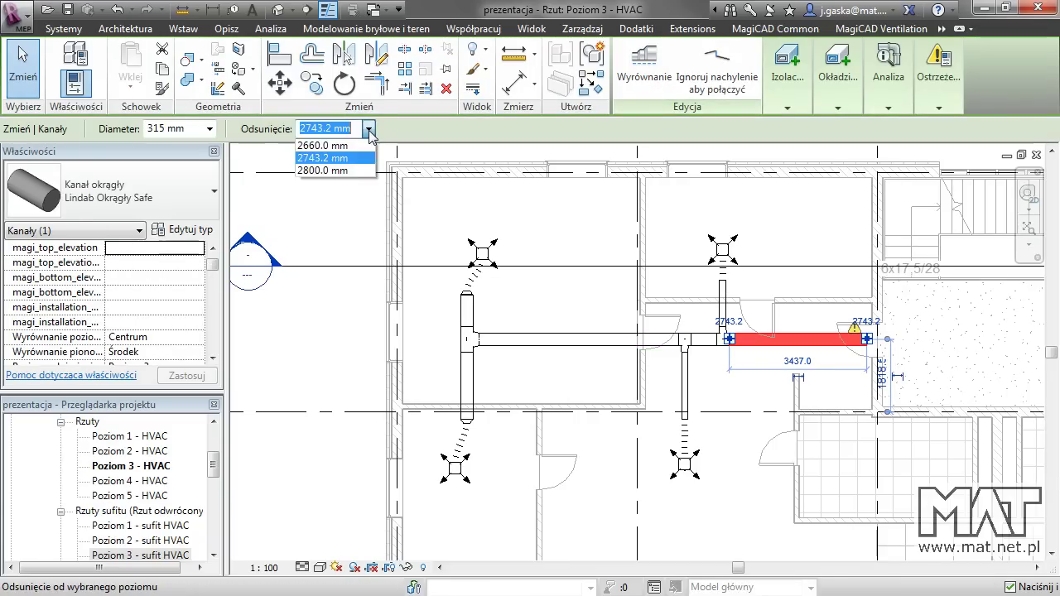
left_click(343, 171)
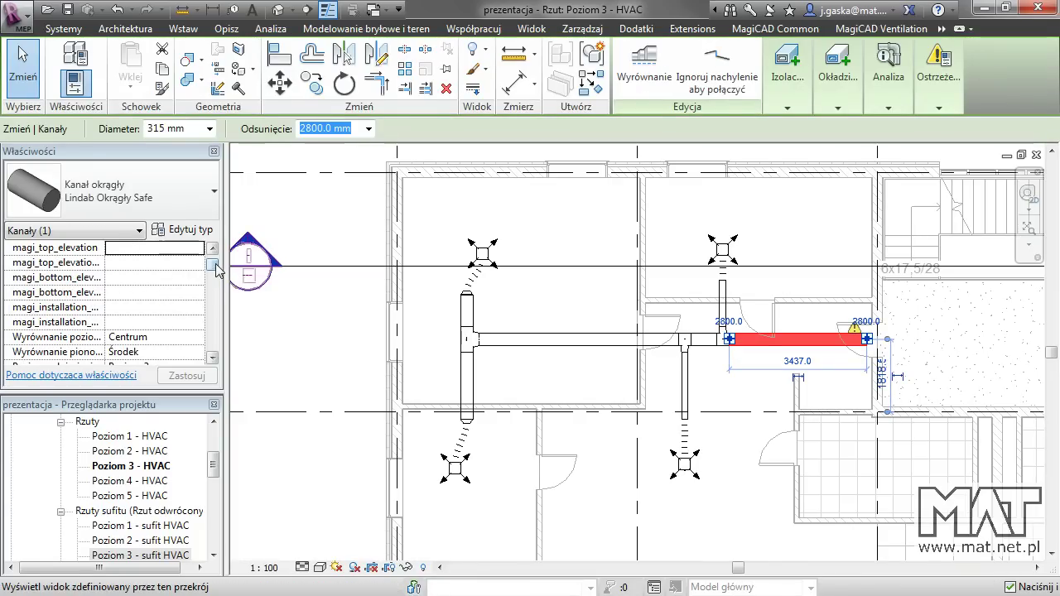
left_click_drag(217, 268, 213, 295)
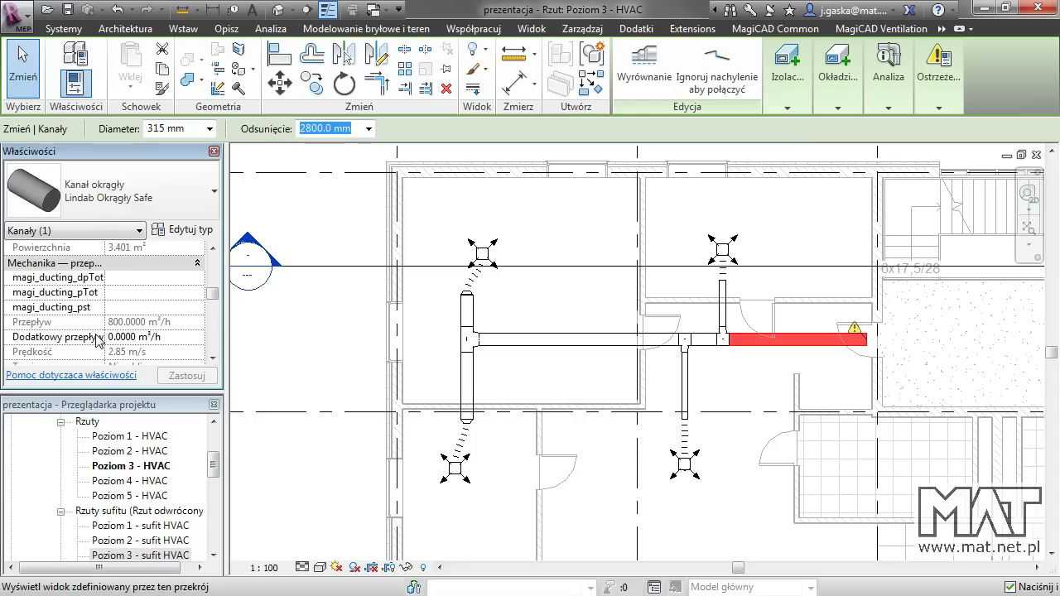
left_click_drag(213, 293, 213, 314)
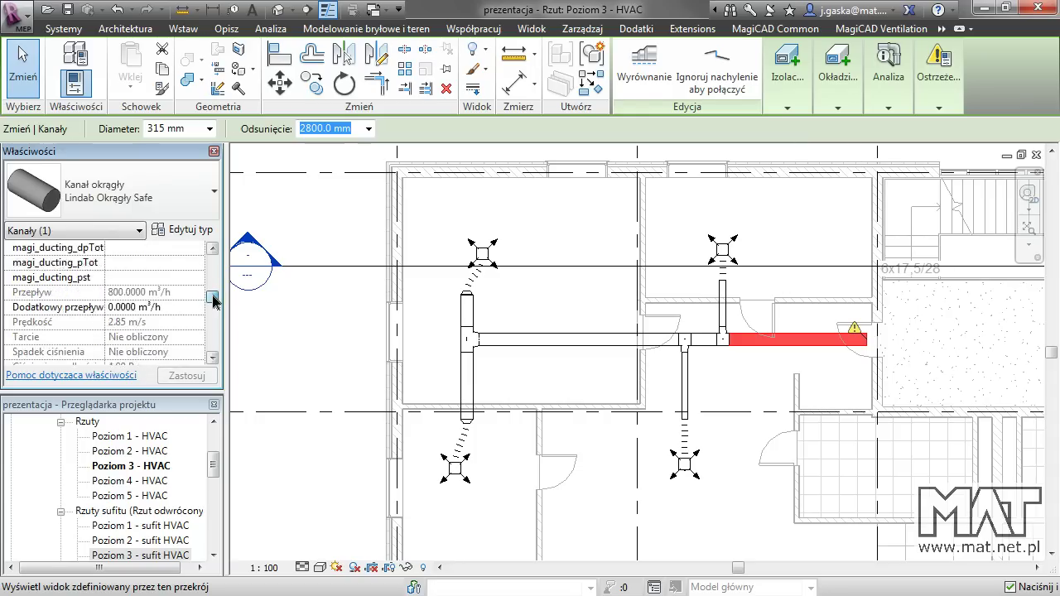
scroll(213, 315, "down", 1)
scroll(214, 314, "down", 1)
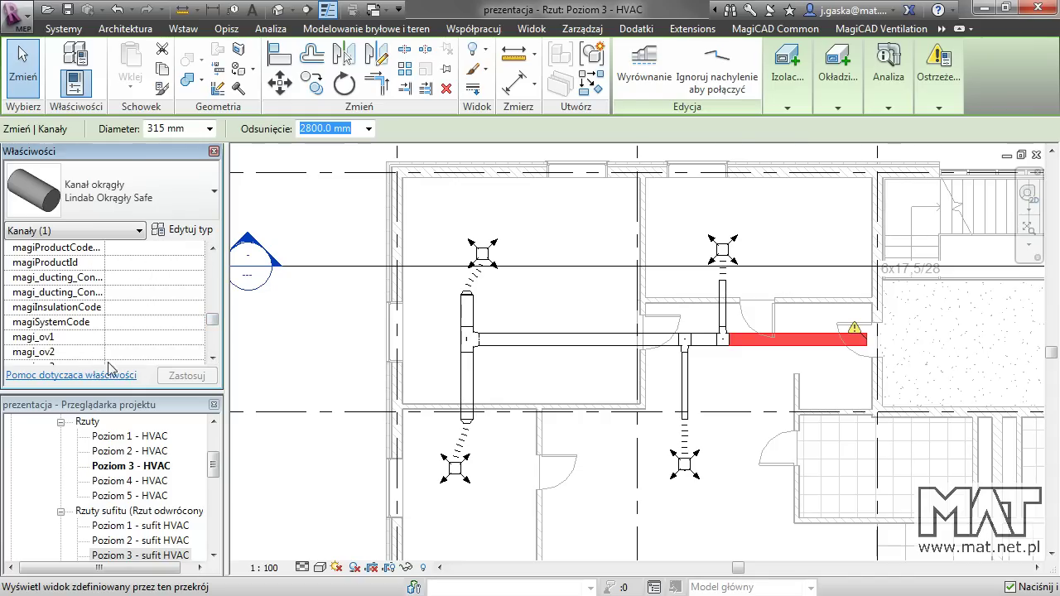
left_click_drag(213, 323, 213, 334)
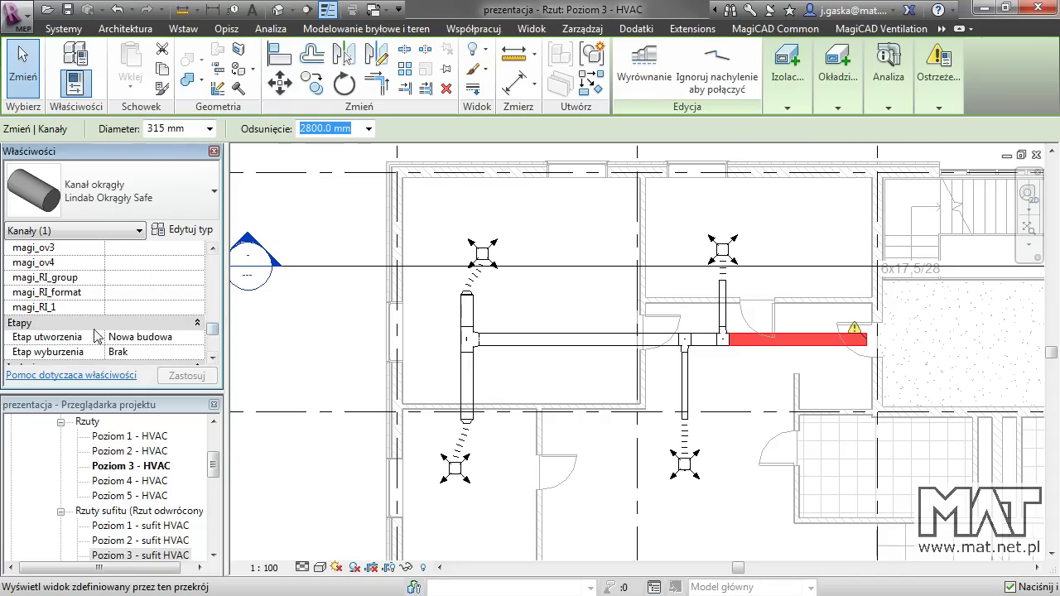
left_click(817, 217)
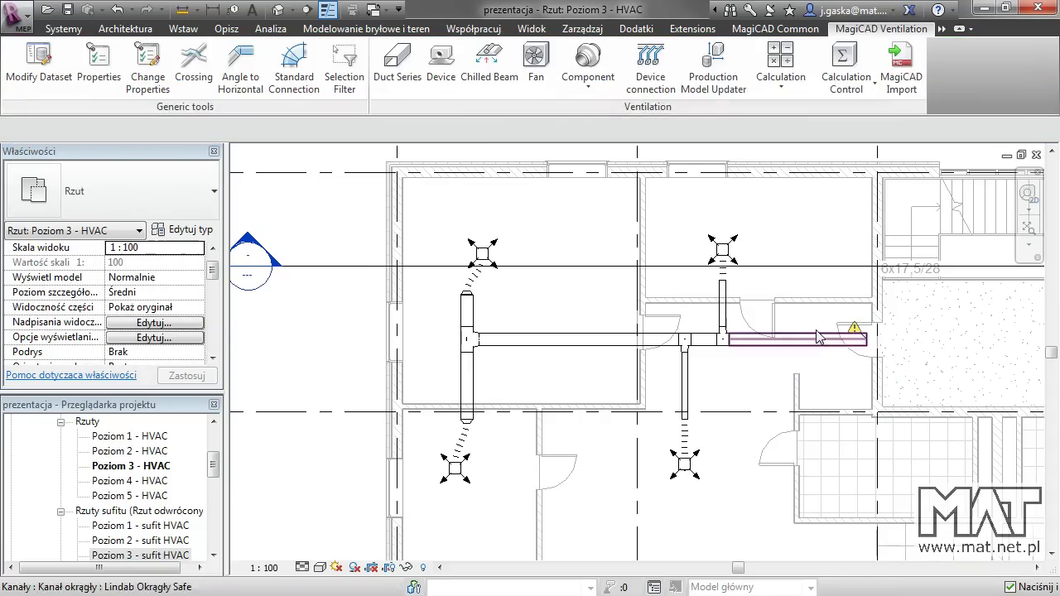
Step: Try sizing the ductwork and dismiss the warning that sizing methods are missing
left_click(784, 78)
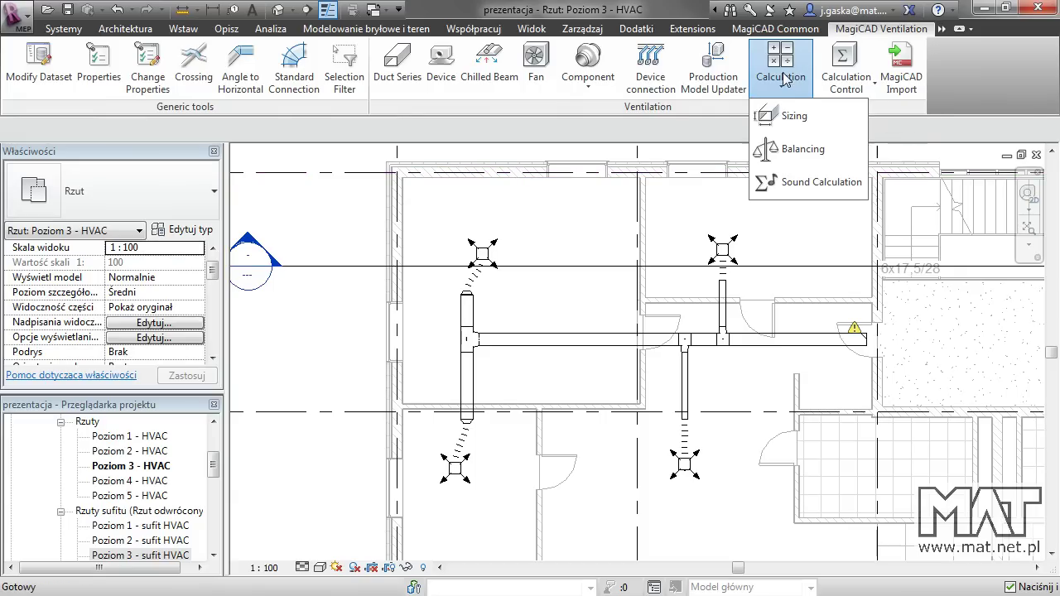
left_click(806, 120)
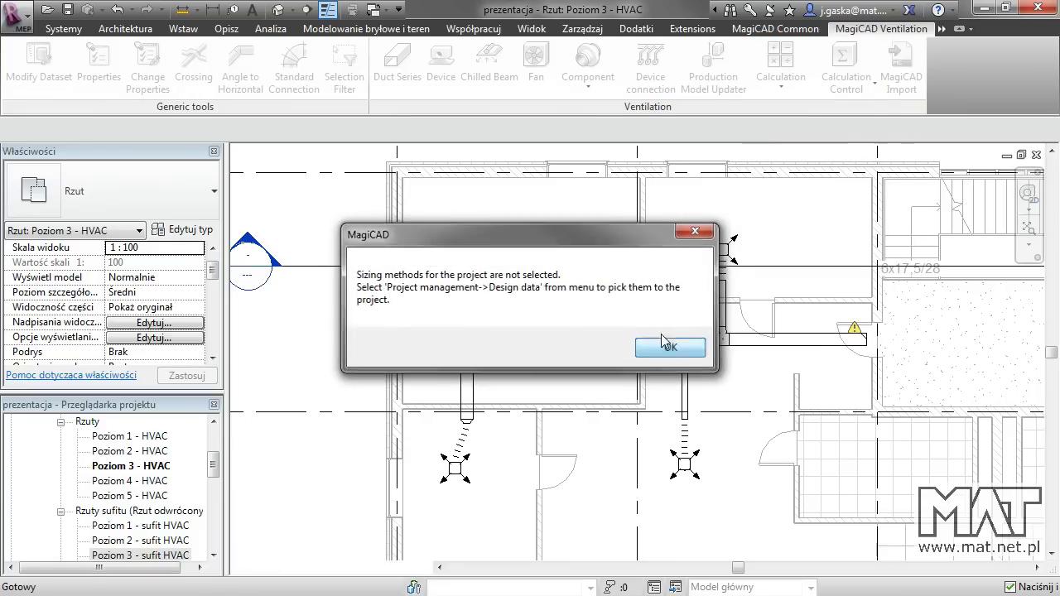
left_click(671, 345)
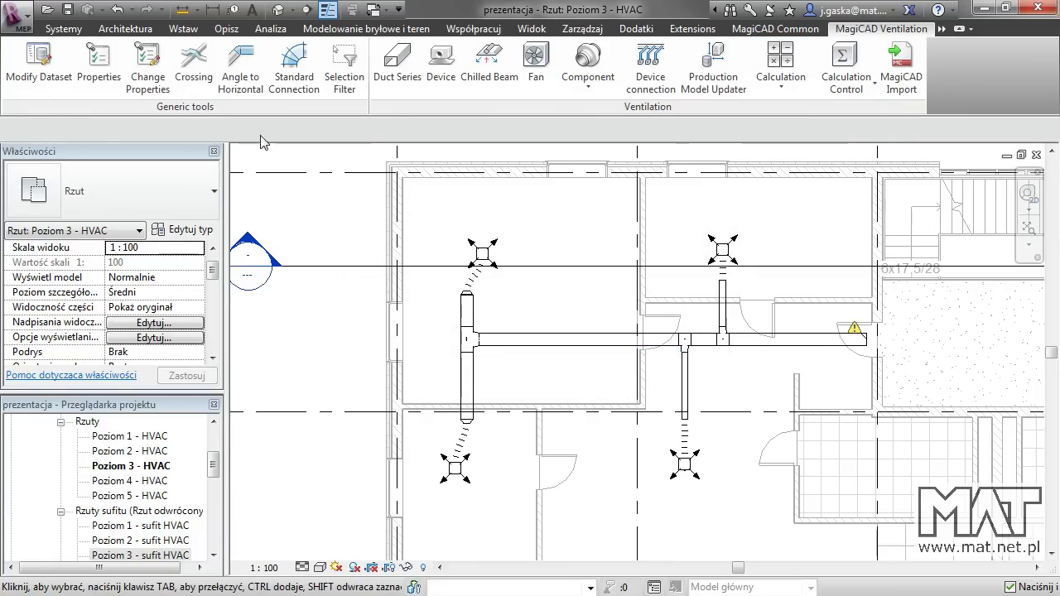
Step: Copy the 4-8 m/s method from Sizing methods/Ventilation into the project design data
left_click(800, 30)
left_click(71, 94)
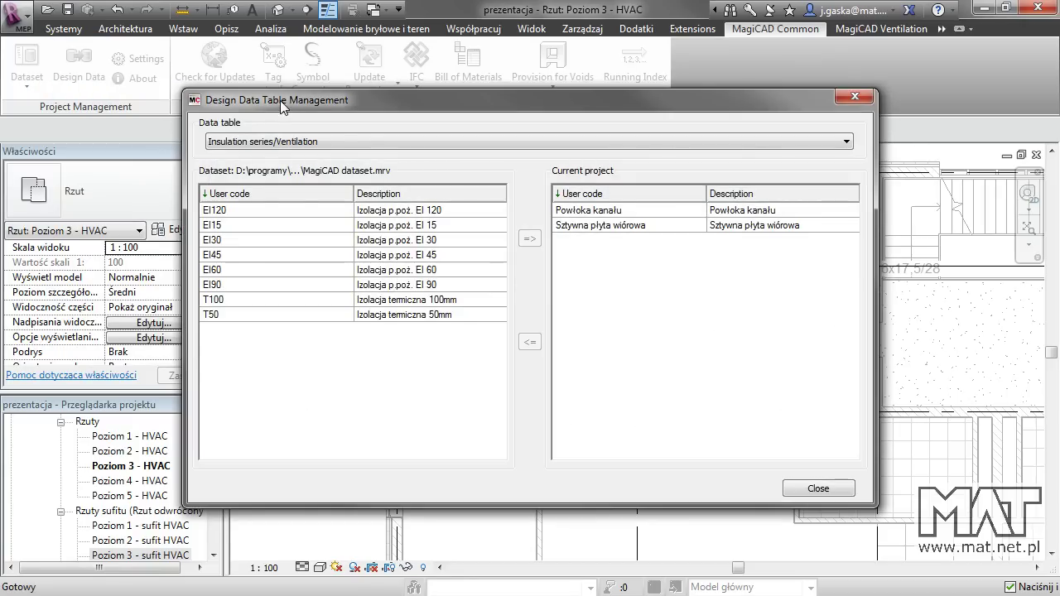
left_click(325, 141)
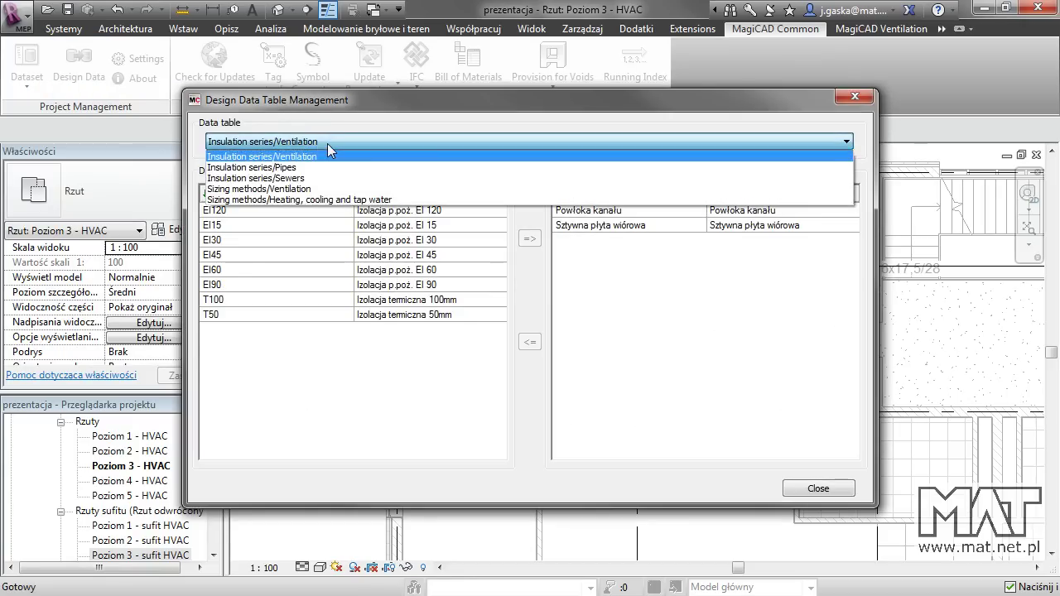
left_click(306, 189)
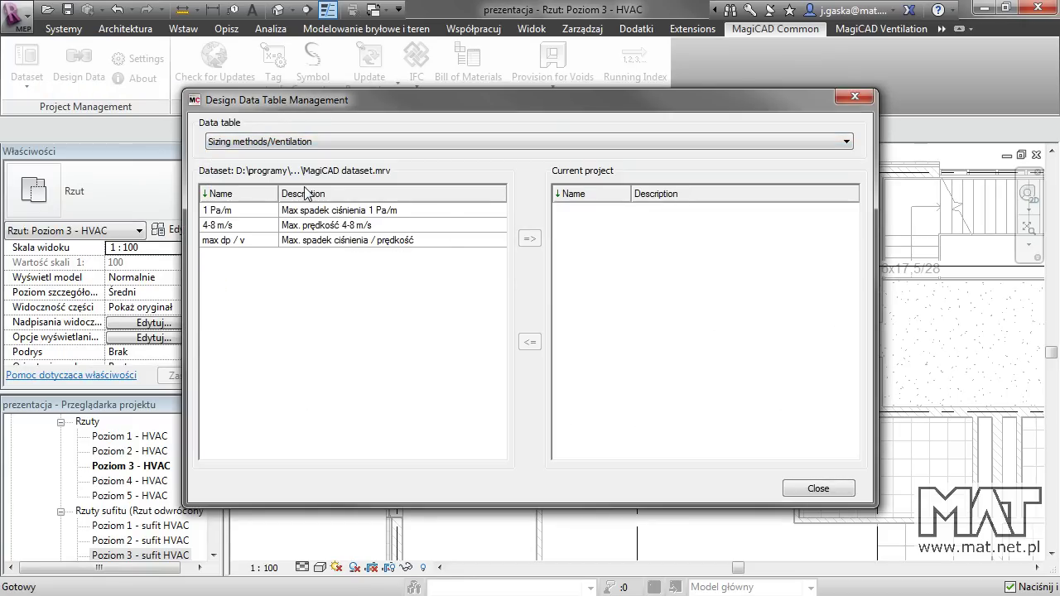
left_click(253, 225)
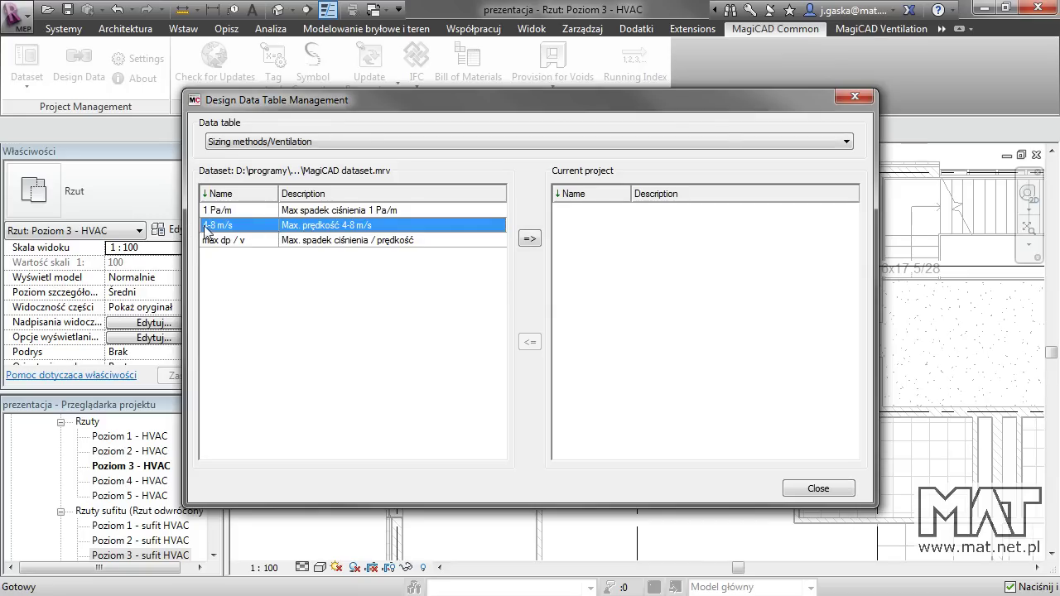
left_click(528, 239)
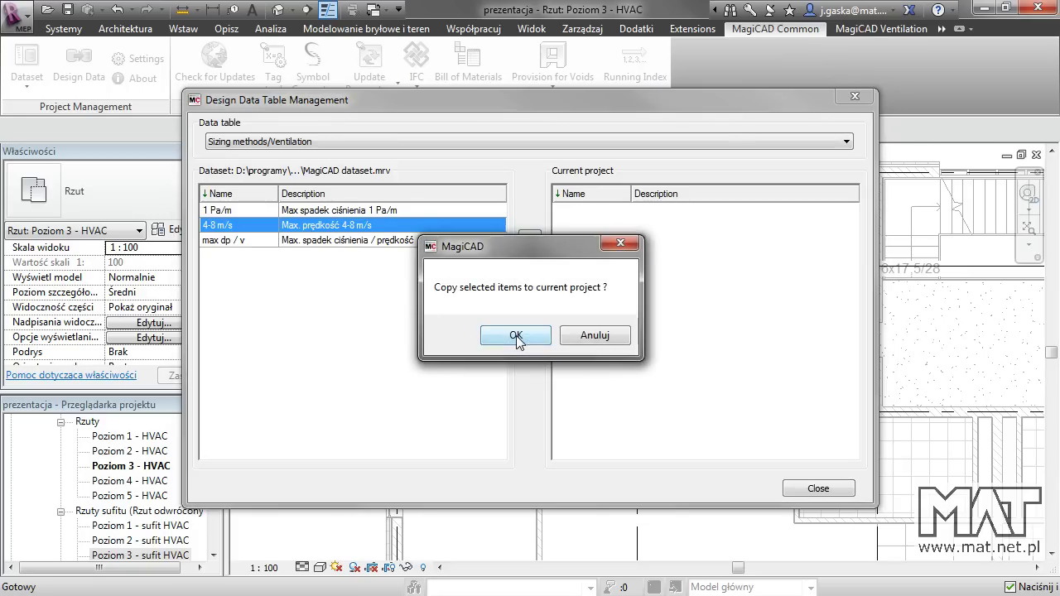
left_click(522, 335)
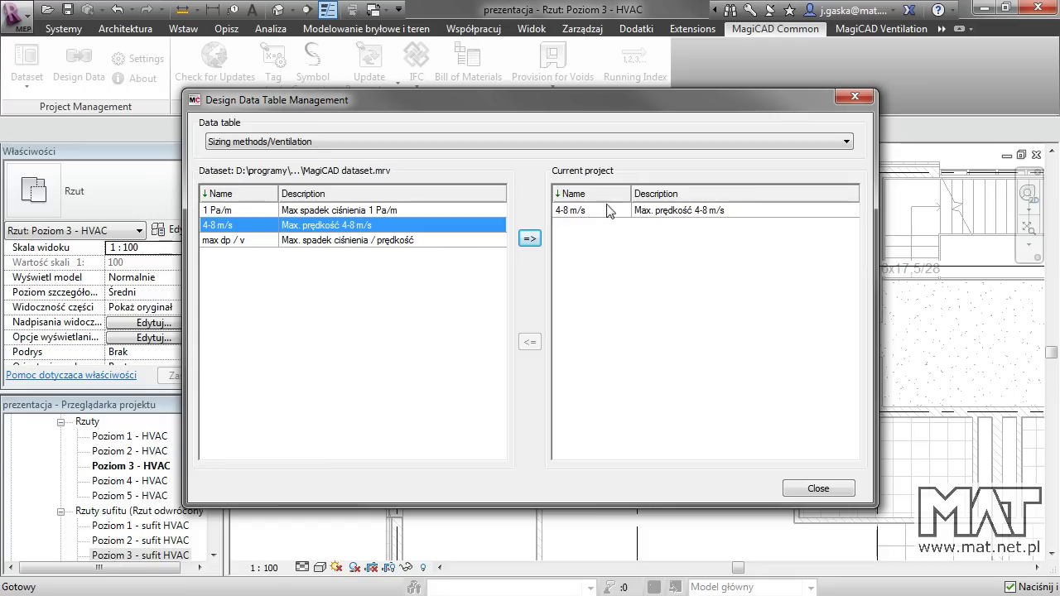
left_click(815, 488)
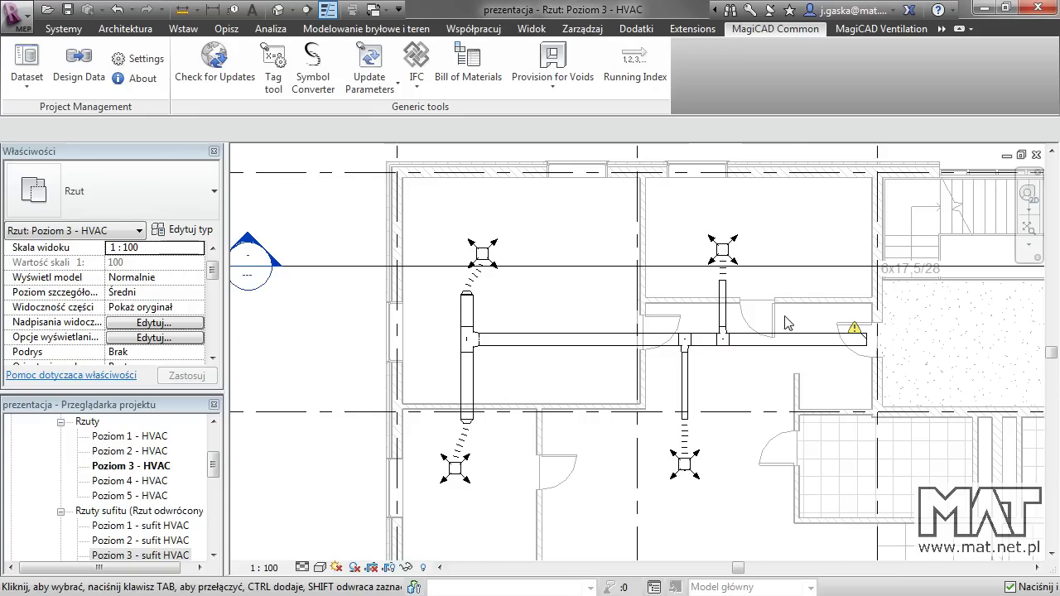
Step: Size the supply network with Max. prędkość 4-8 m/s and enlarge the resulting report window
left_click(865, 30)
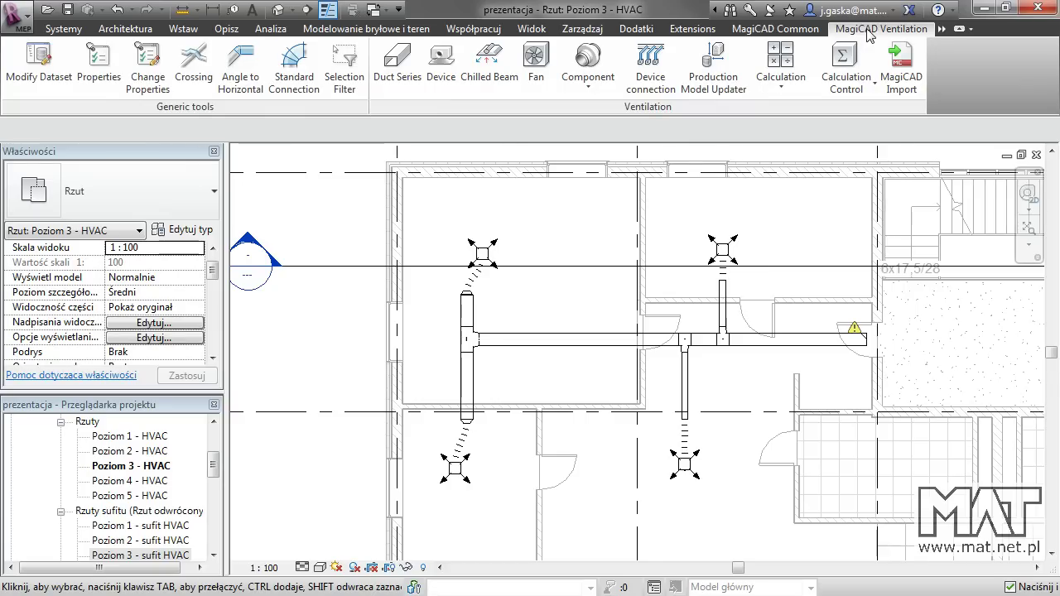
left_click(790, 83)
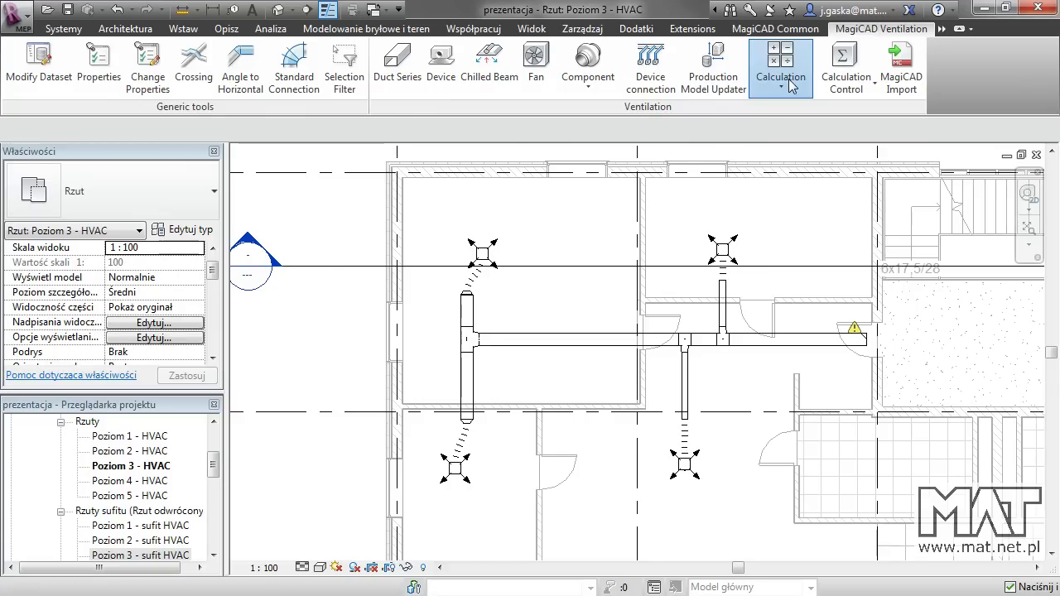
left_click(797, 116)
left_click(528, 328)
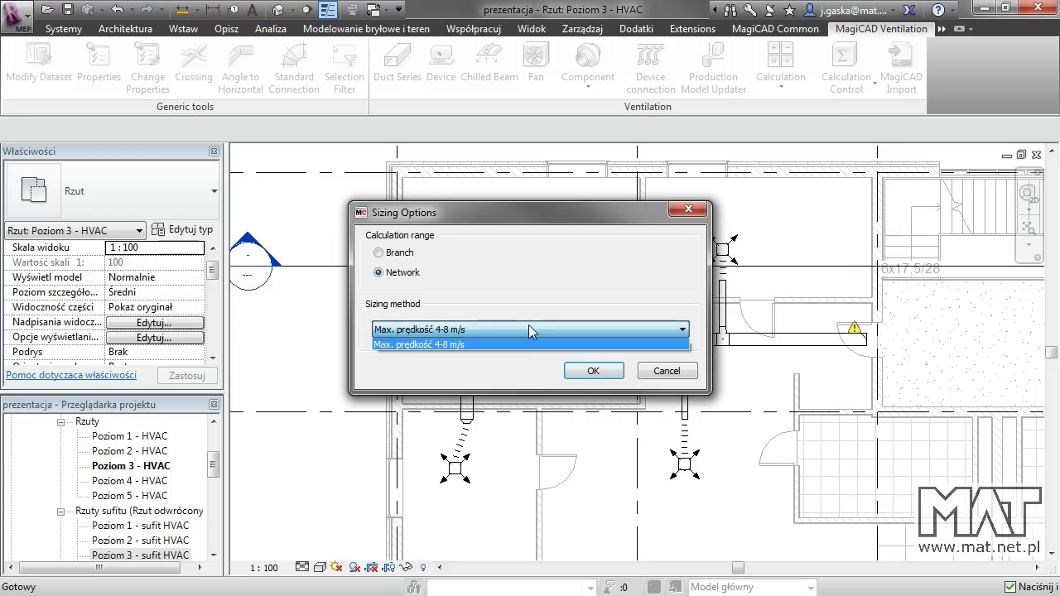
left_click(526, 329)
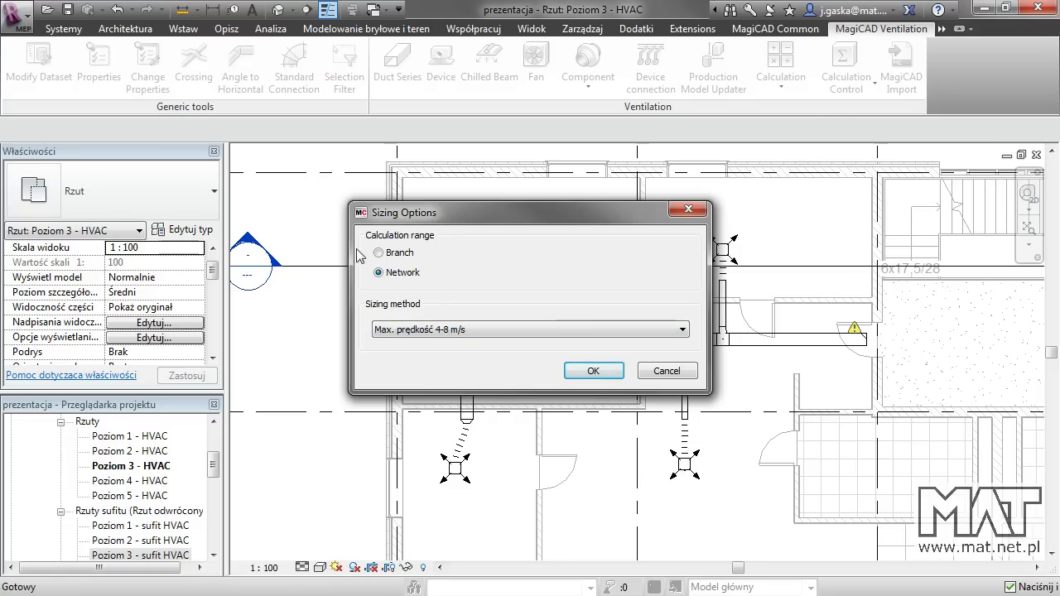
left_click(593, 370)
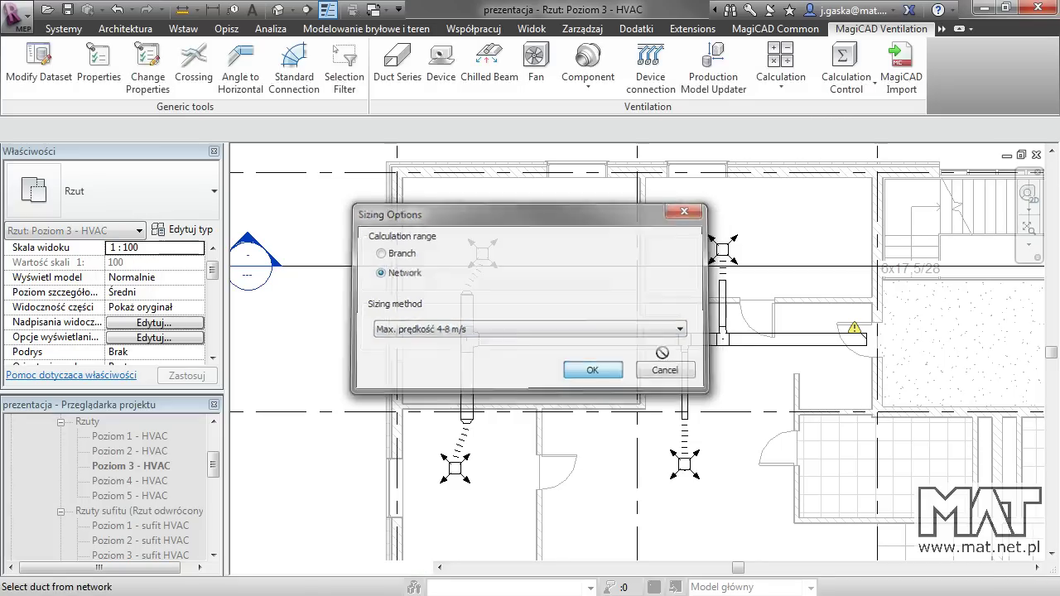
left_click(743, 350)
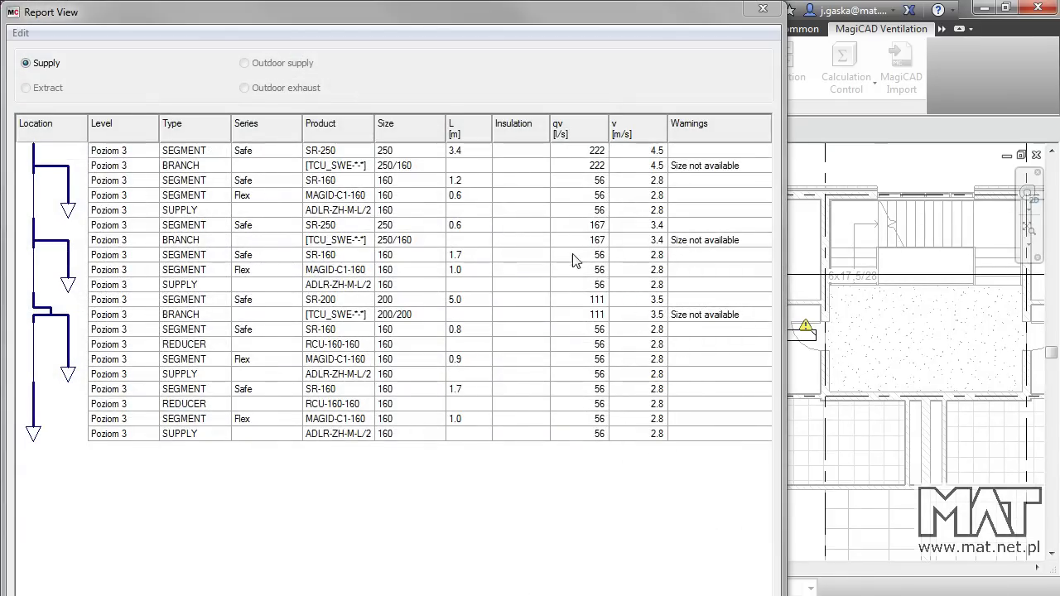
left_click_drag(348, 8, 414, 57)
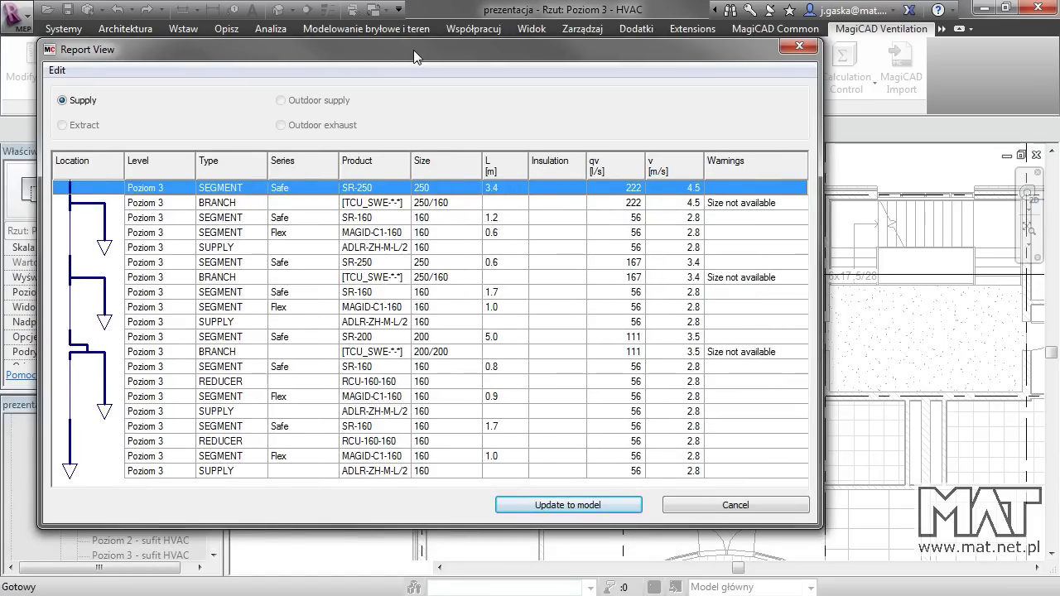
left_click_drag(416, 45, 417, 30)
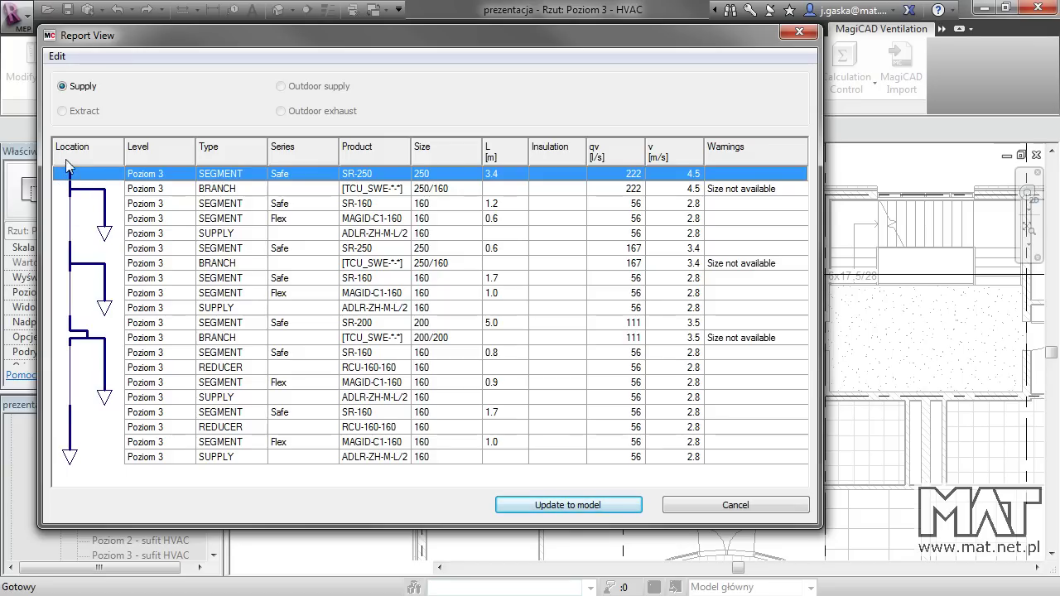
Step: Check the SUPPLY rows and the 200/200 and 250/160 branch tee 'Size not available' warnings
left_click(142, 235)
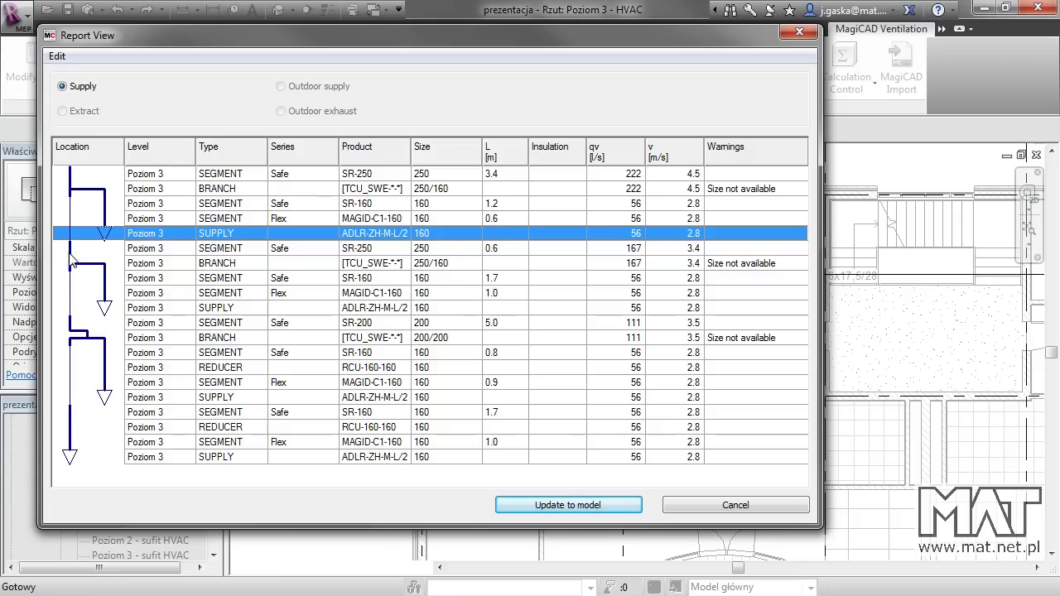
left_click(148, 310)
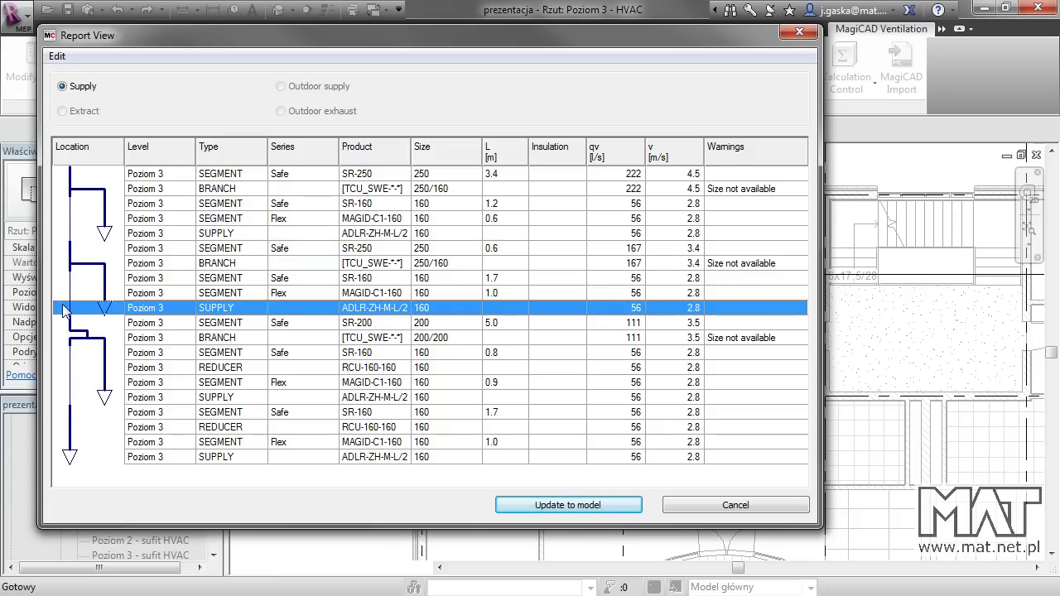
left_click(89, 339)
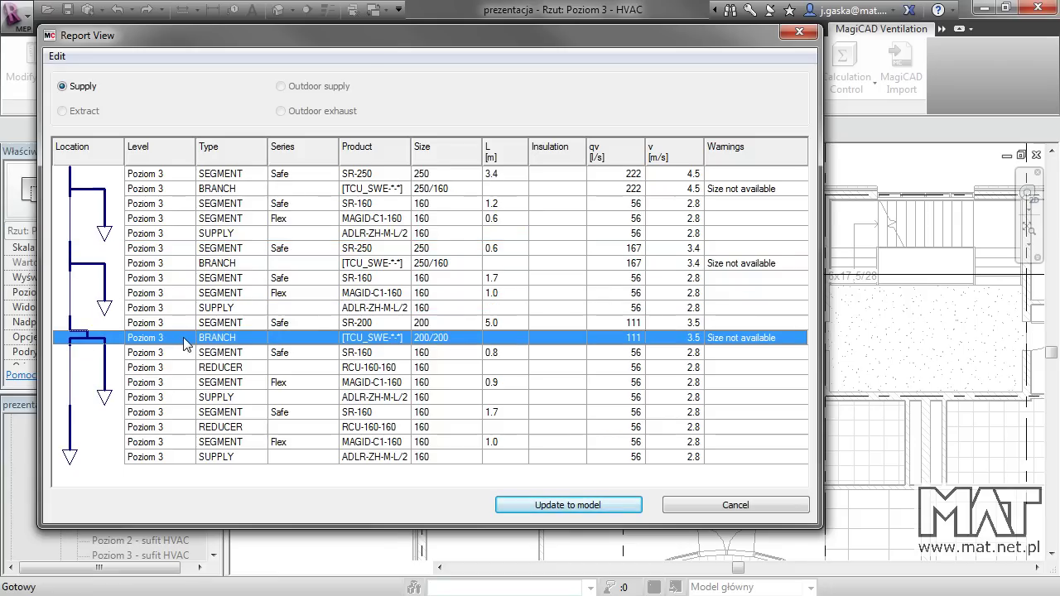
left_click(132, 398)
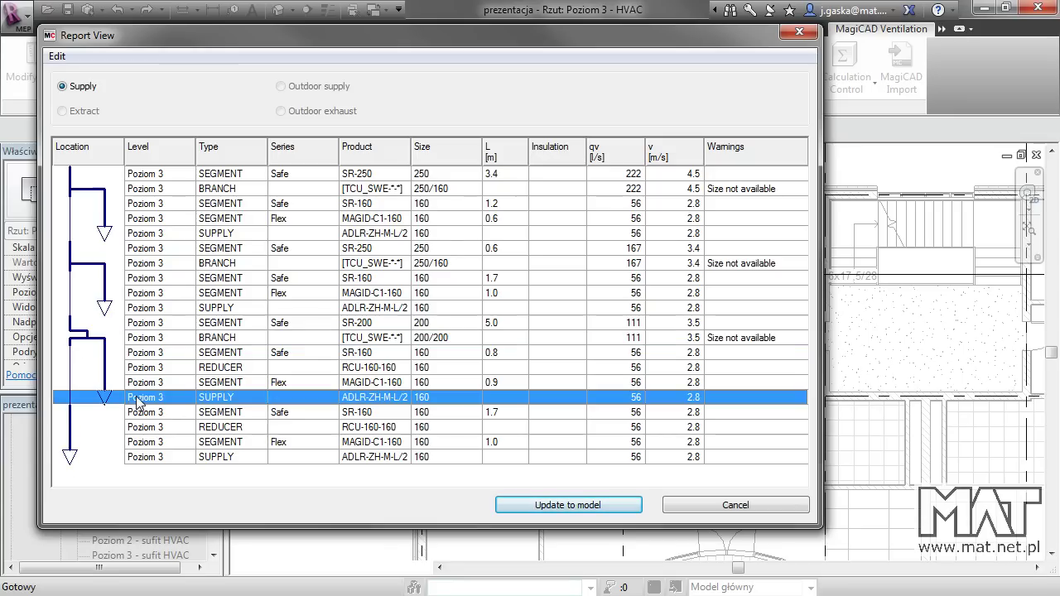
left_click(139, 457)
left_click(746, 339)
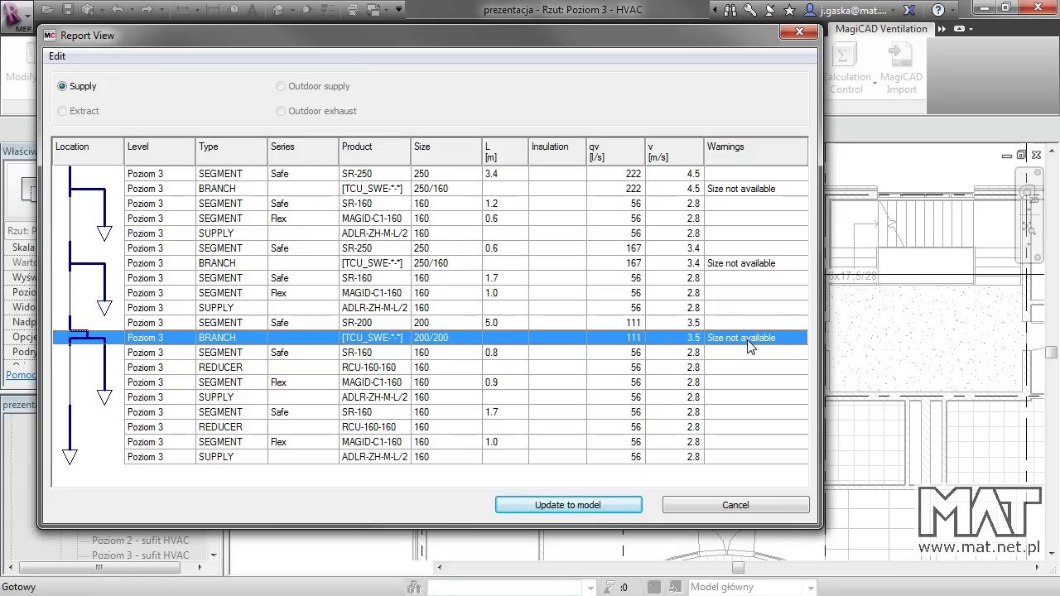
left_click(747, 264)
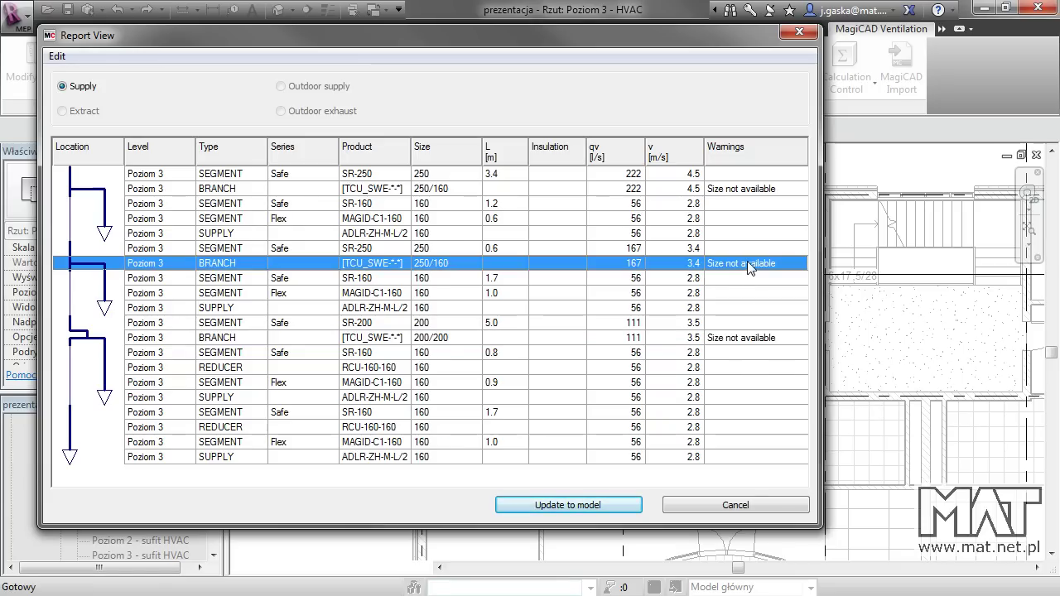
left_click(738, 190)
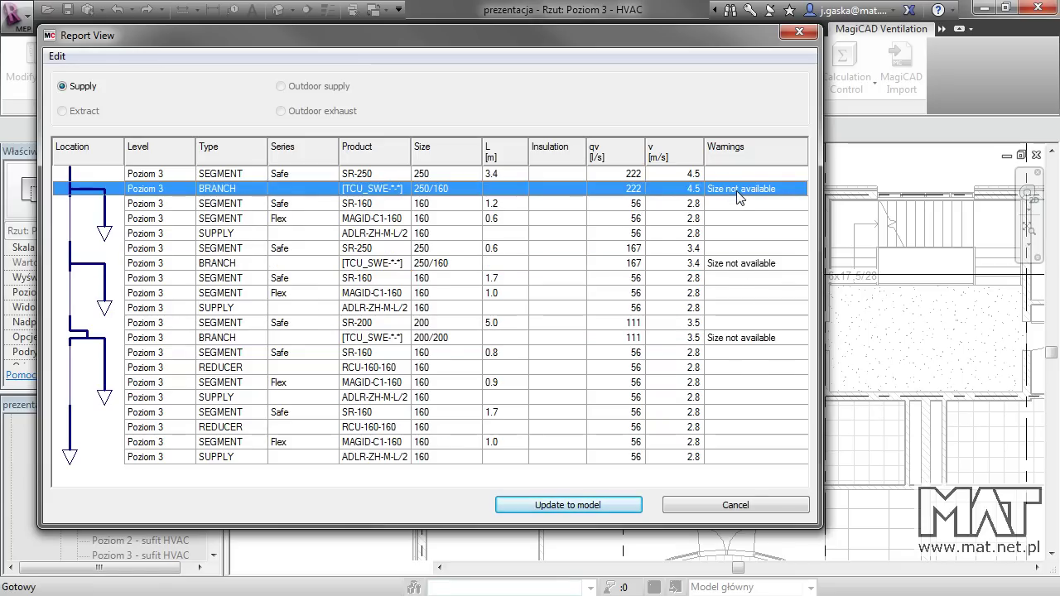
Step: Cancel the sizing report and change the first branch tee to Tee 3022 Lindab TCPU
left_click(716, 505)
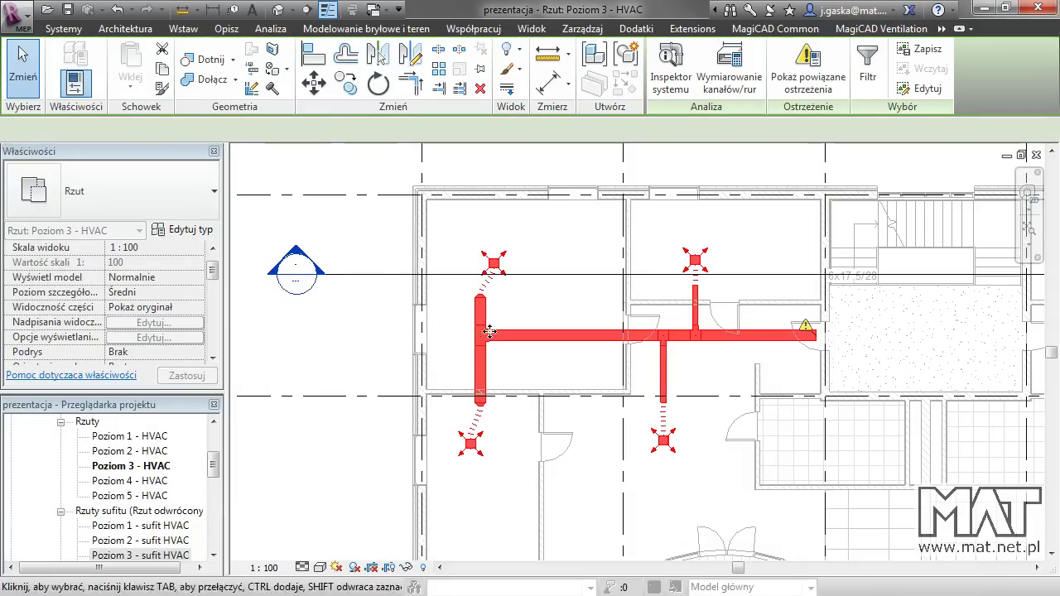
scroll(478, 346, "up", 3)
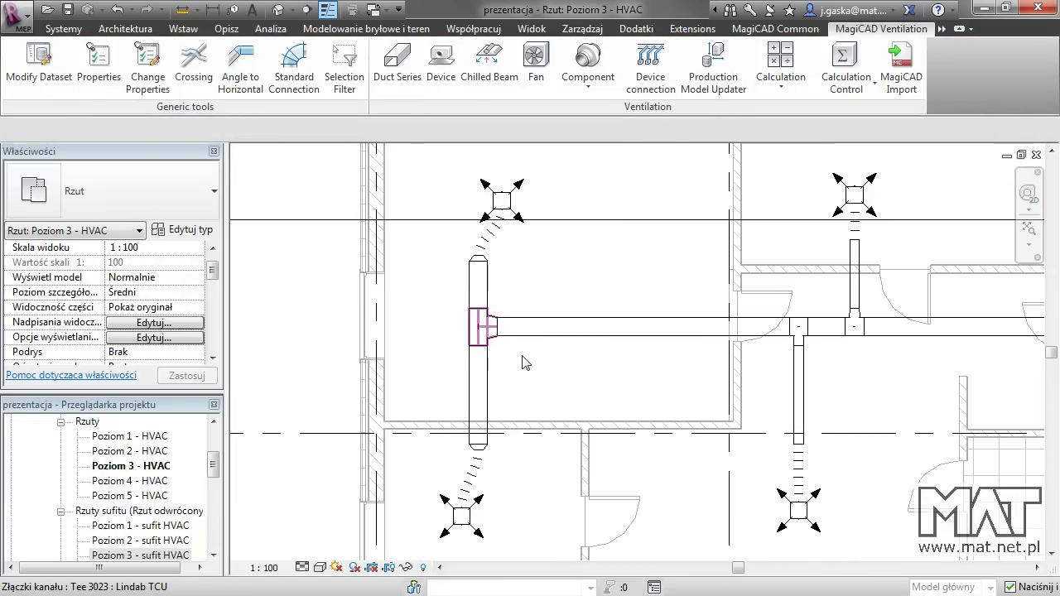
left_click(484, 344)
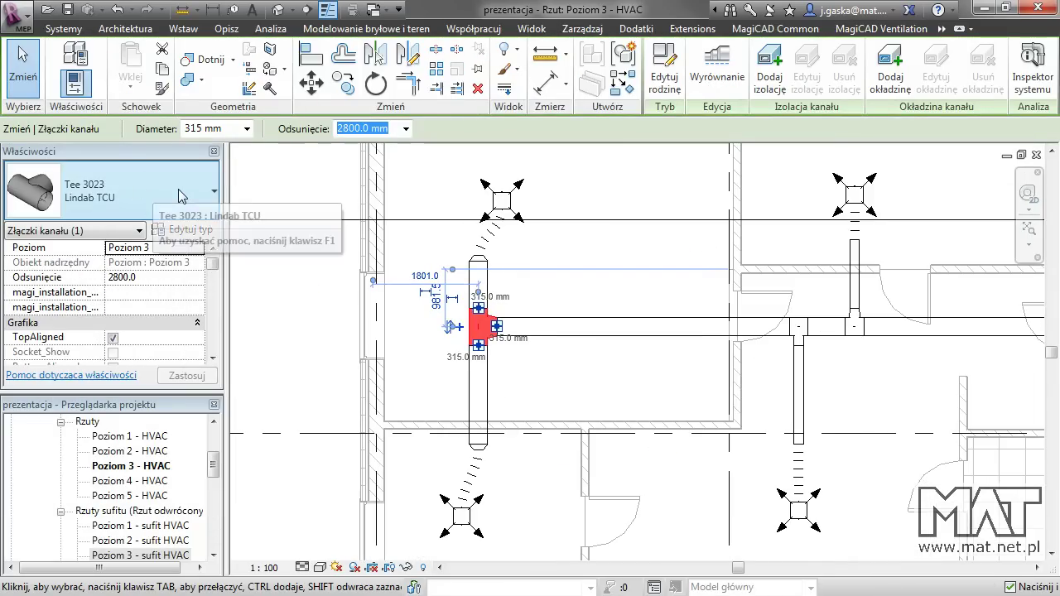
left_click(178, 189)
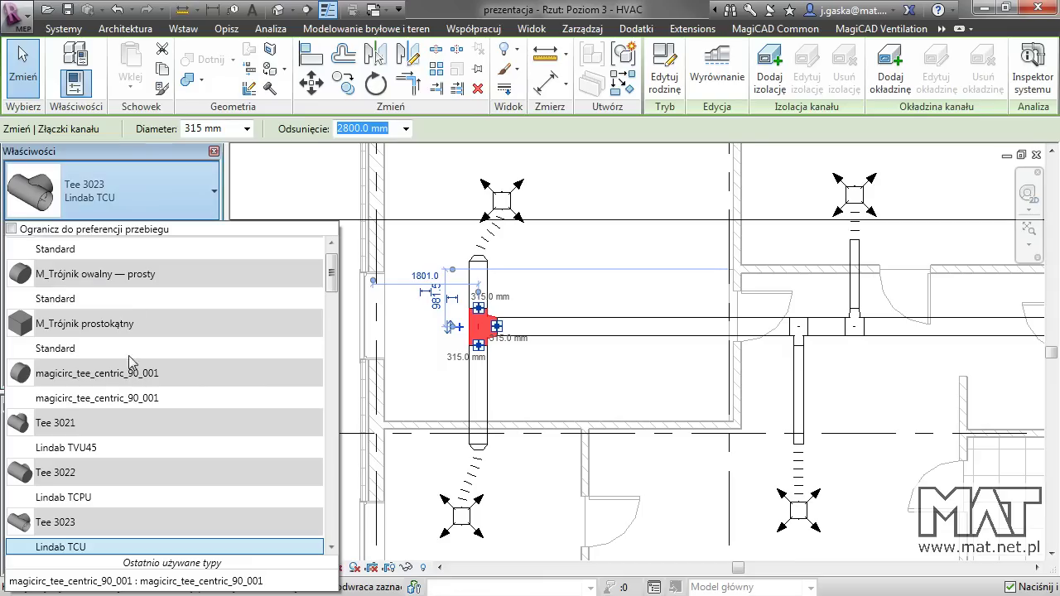
scroll(126, 373, "down", 1)
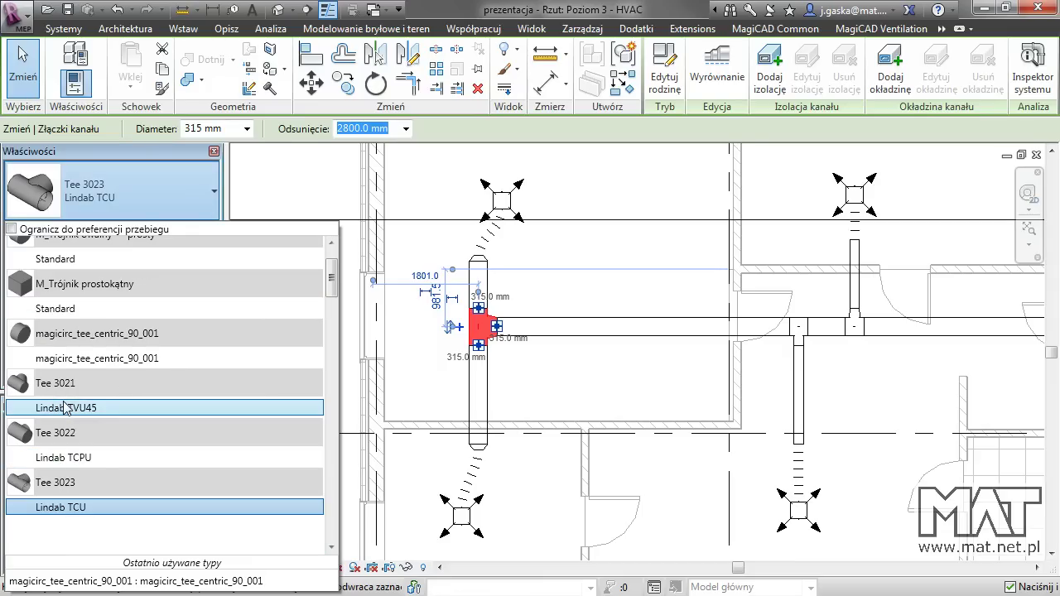
left_click(68, 458)
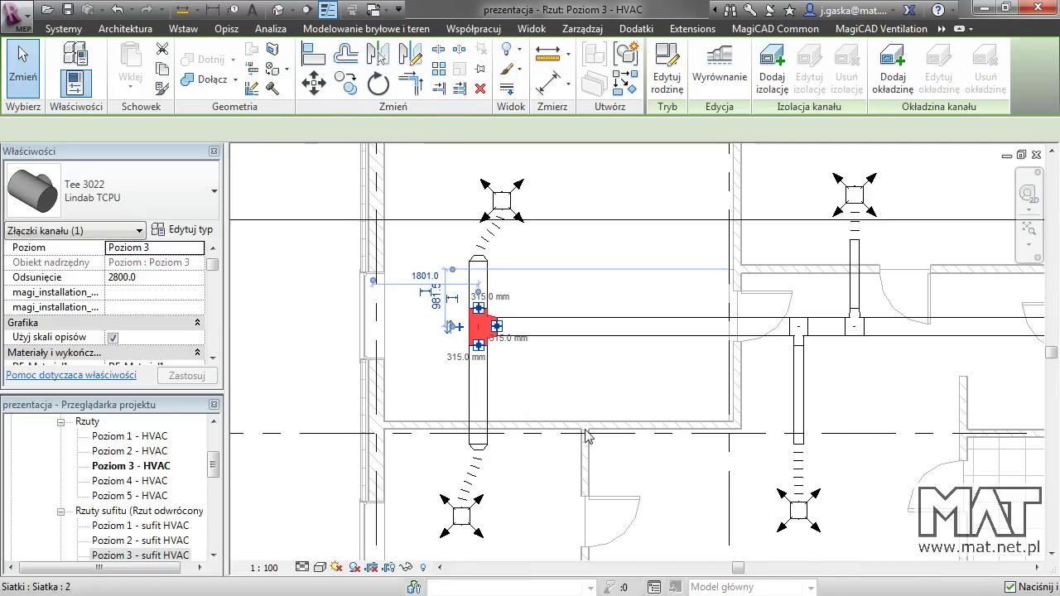
Step: Change the second and third tees on the main duct to Lindab TCPU as well
left_click(798, 340)
left_click(136, 191)
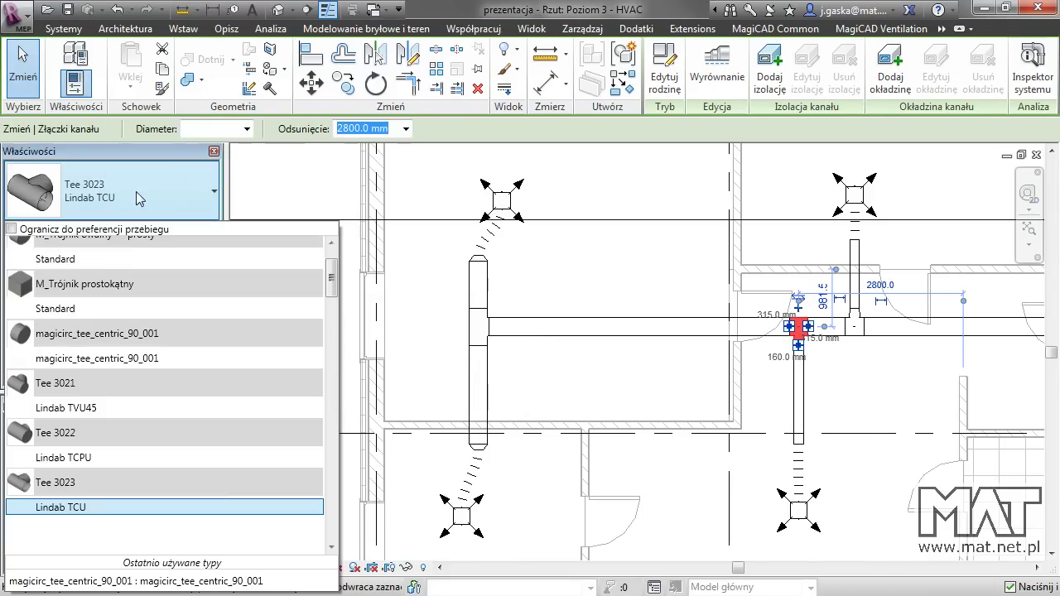
left_click(66, 458)
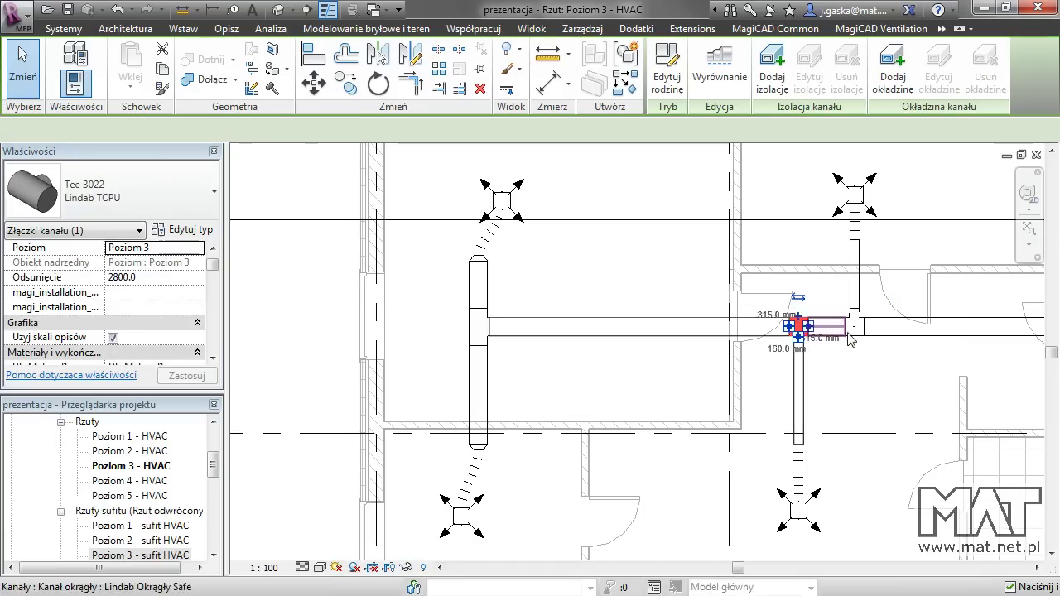
left_click(854, 326)
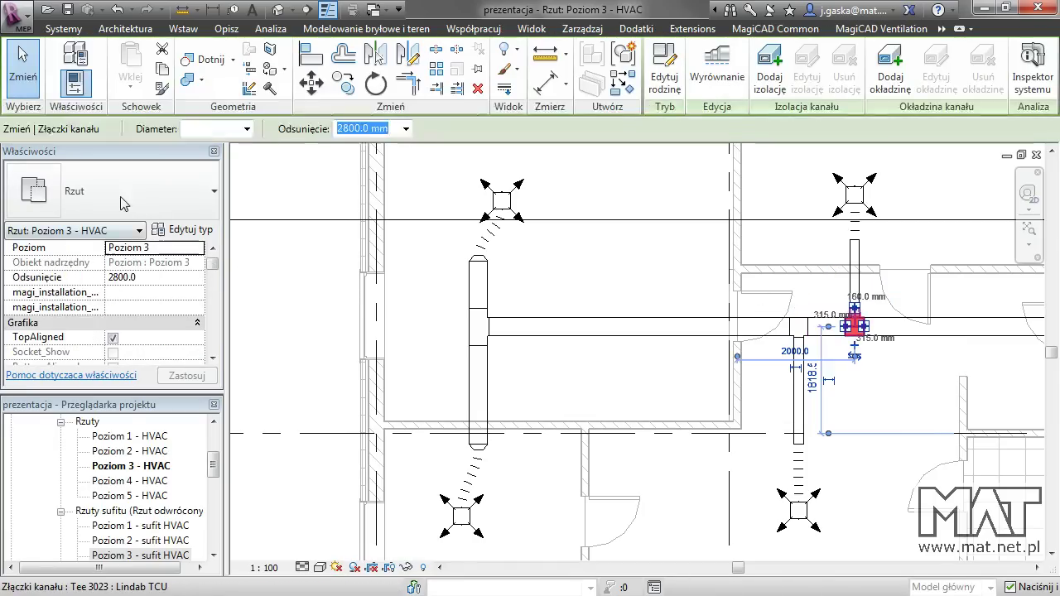
left_click(120, 197)
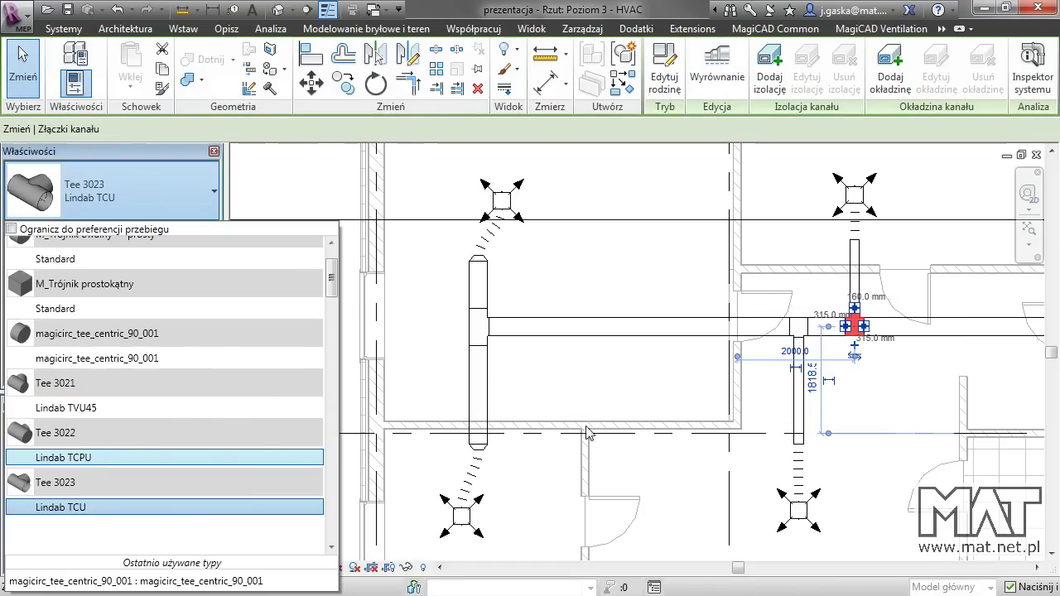
left_click(563, 348)
left_click(568, 350)
scroll(568, 348, "down", 1)
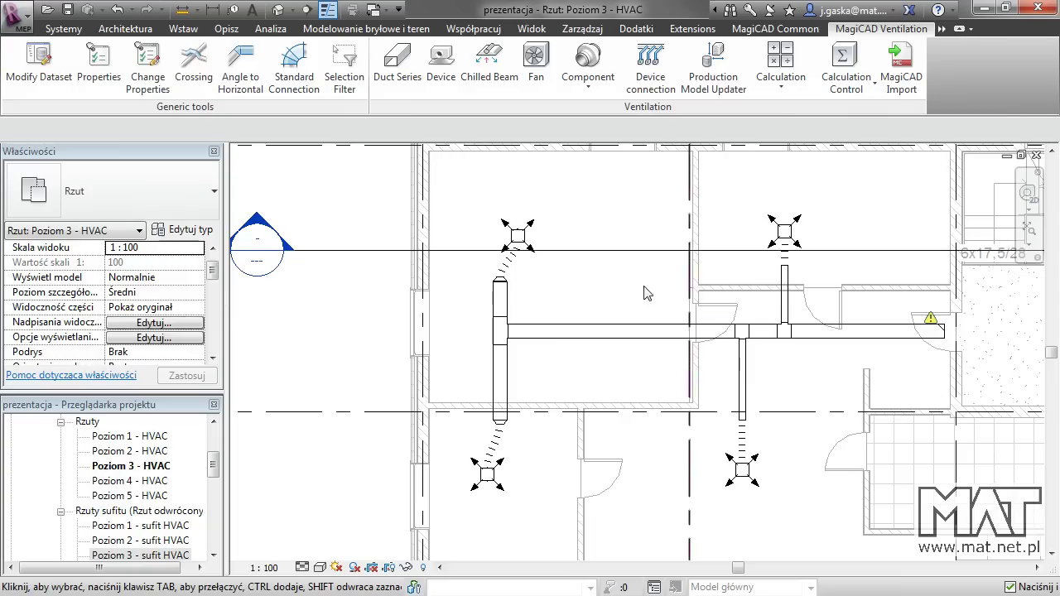
Step: Re-size the network at 4-8 m/s and check the TCPU-200-200, TCPU-250-160 and SR-250 rows
left_click(780, 79)
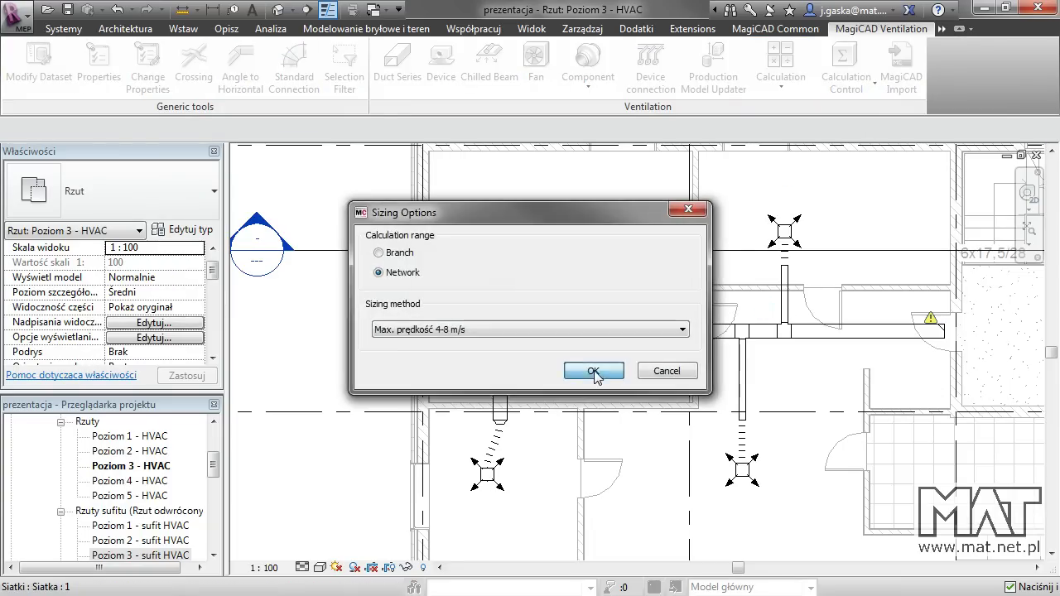
left_click(592, 371)
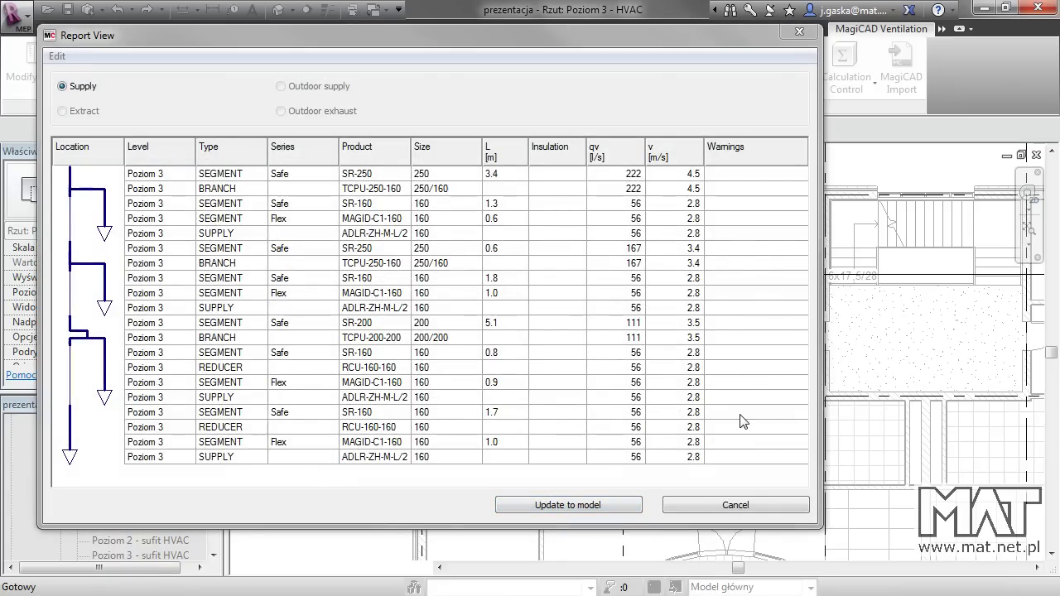
left_click(370, 339)
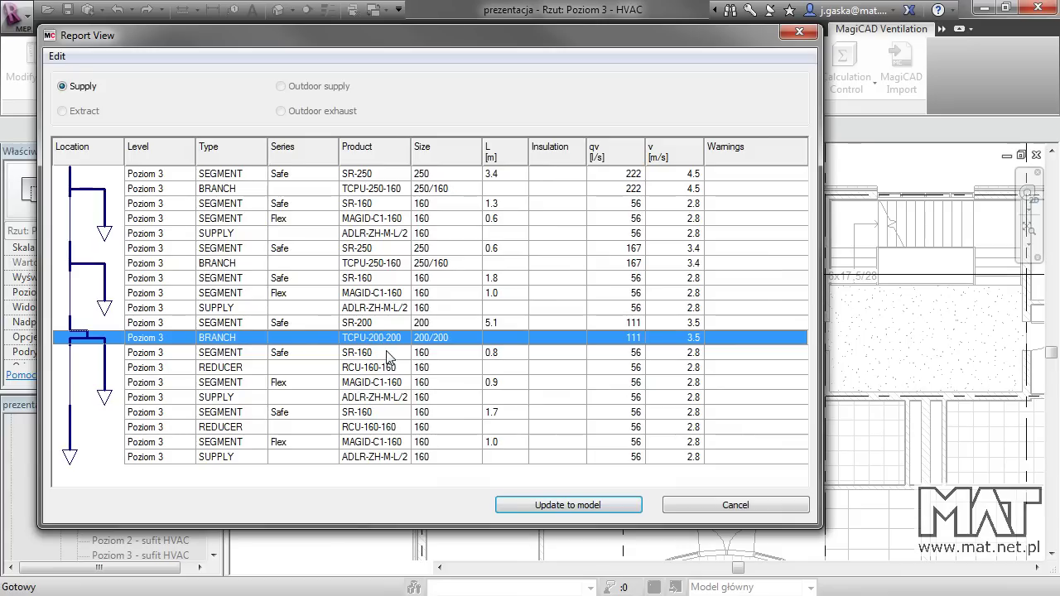
left_click(366, 265)
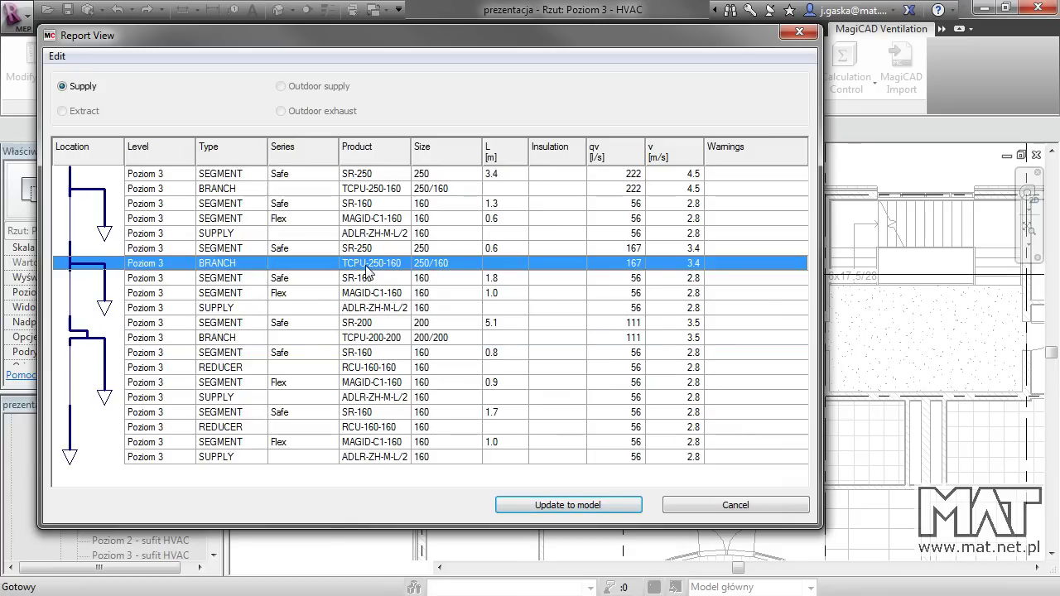
left_click(378, 191)
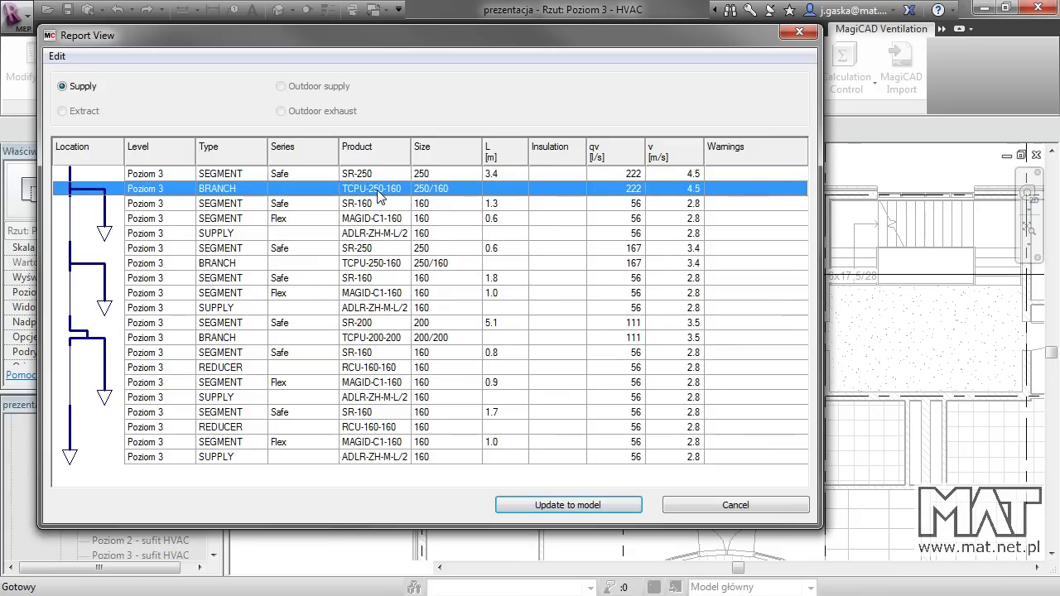
left_click(505, 174)
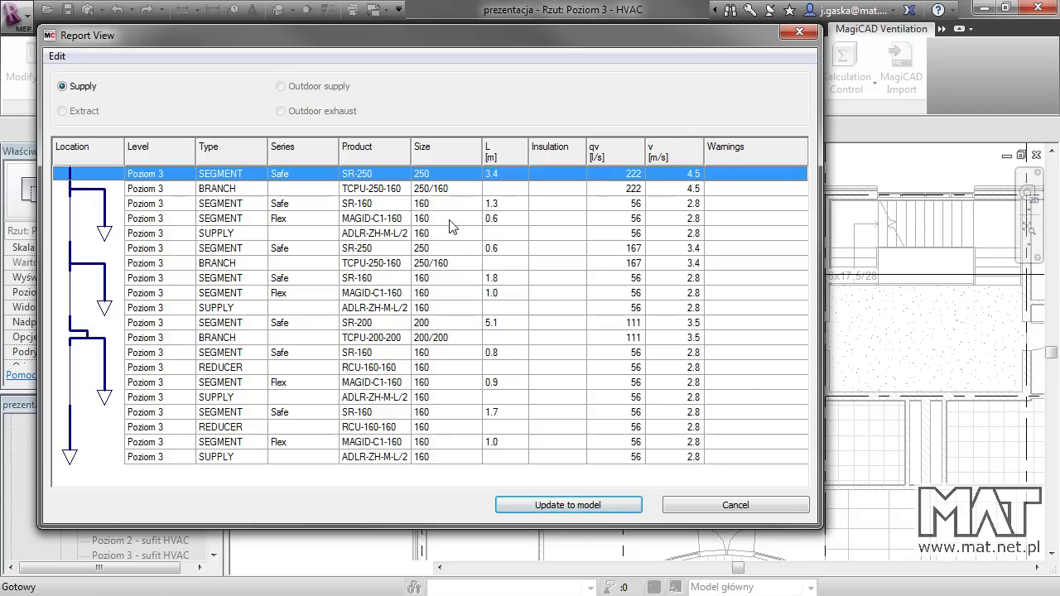
left_click(634, 233)
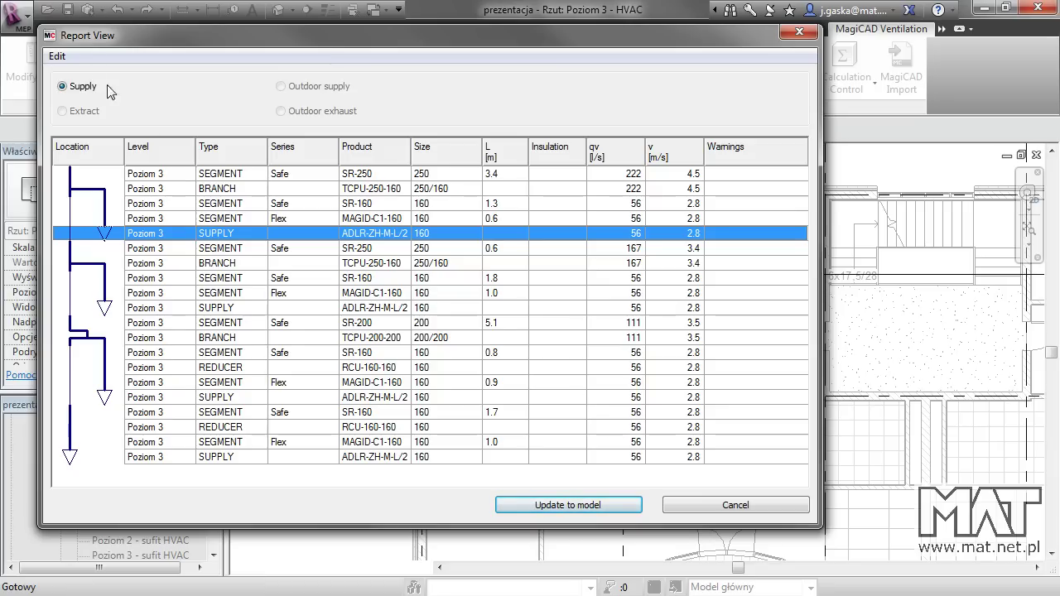
Step: Copy the whole report table into an Excel workbook and delete the empty Insulation column G
left_click(57, 55)
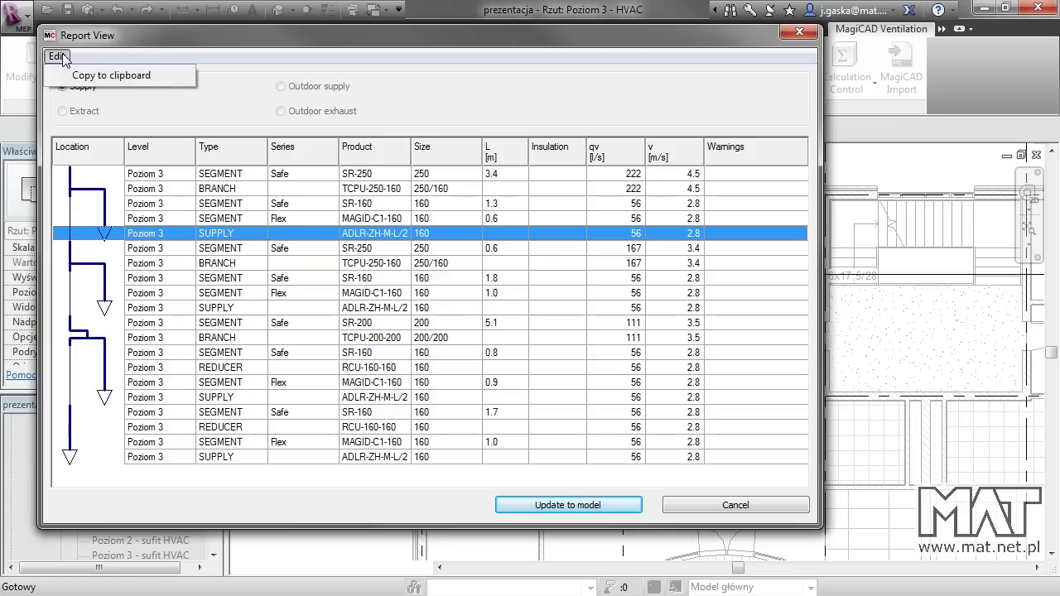
left_click(154, 75)
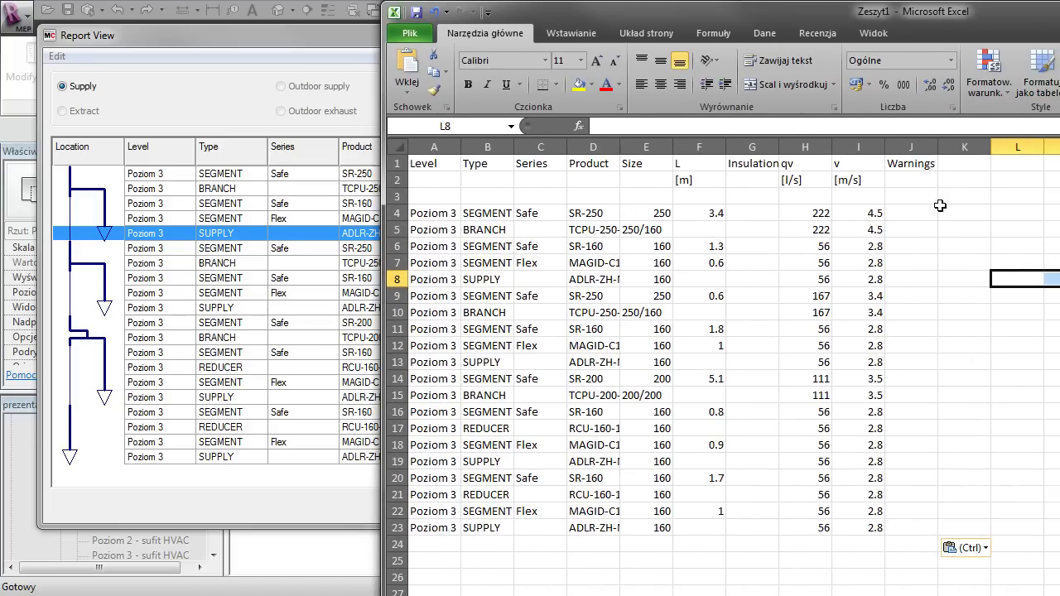
left_click(761, 147)
right_click(761, 148)
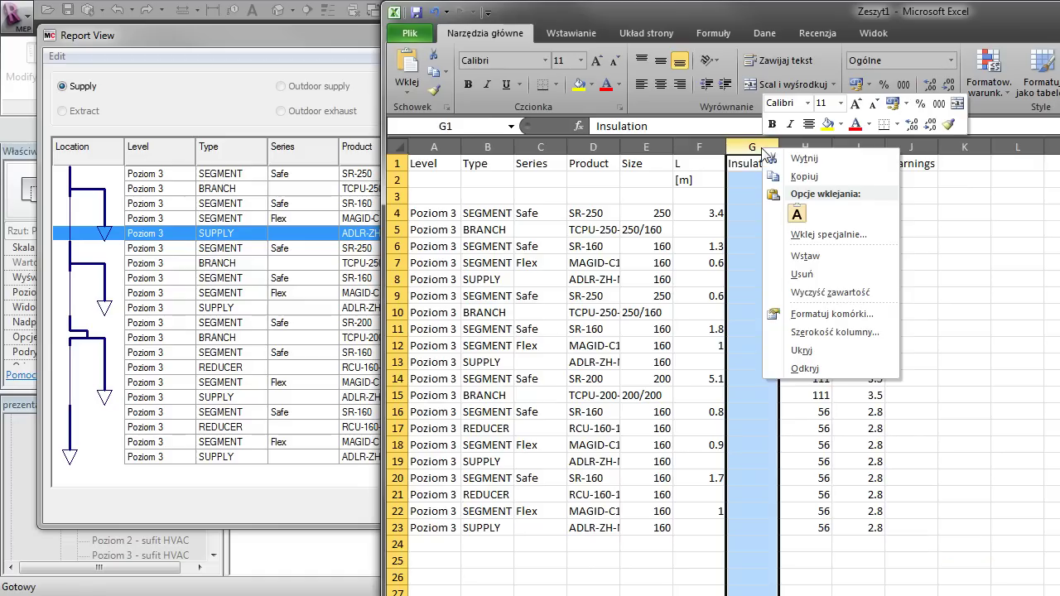
left_click(836, 272)
left_click(960, 316)
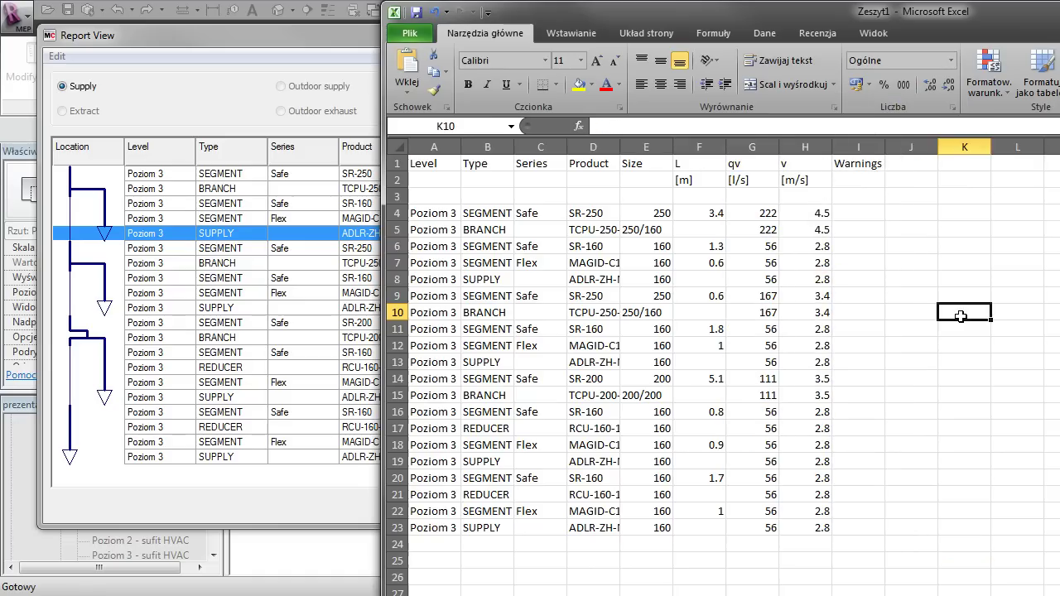
left_click(763, 215)
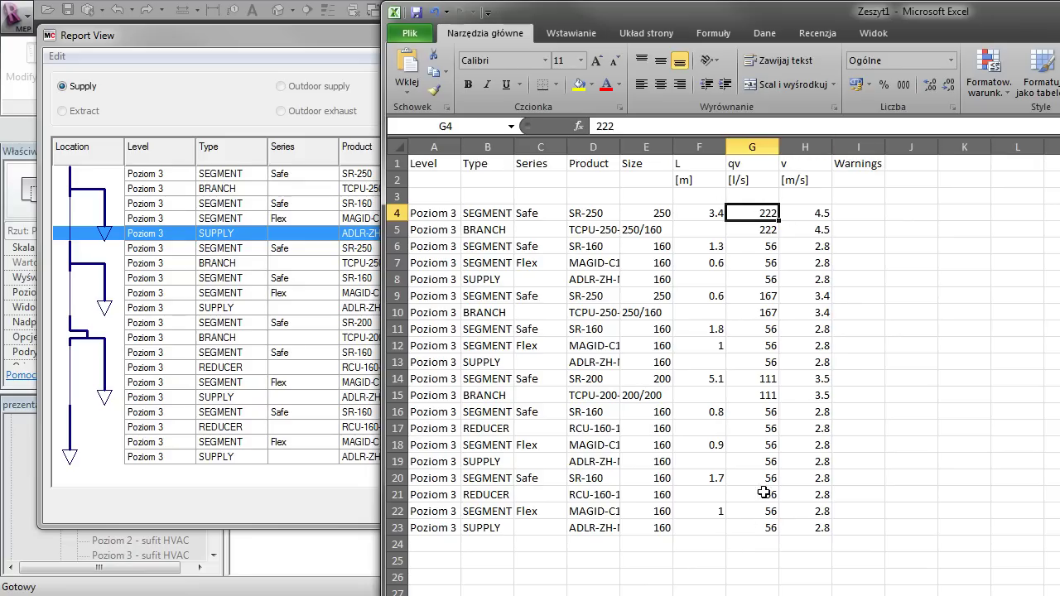
mouse_move(1001, 26)
left_mouse_down()
mouse_move(658, 27)
mouse_move(1058, 28)
left_mouse_up()
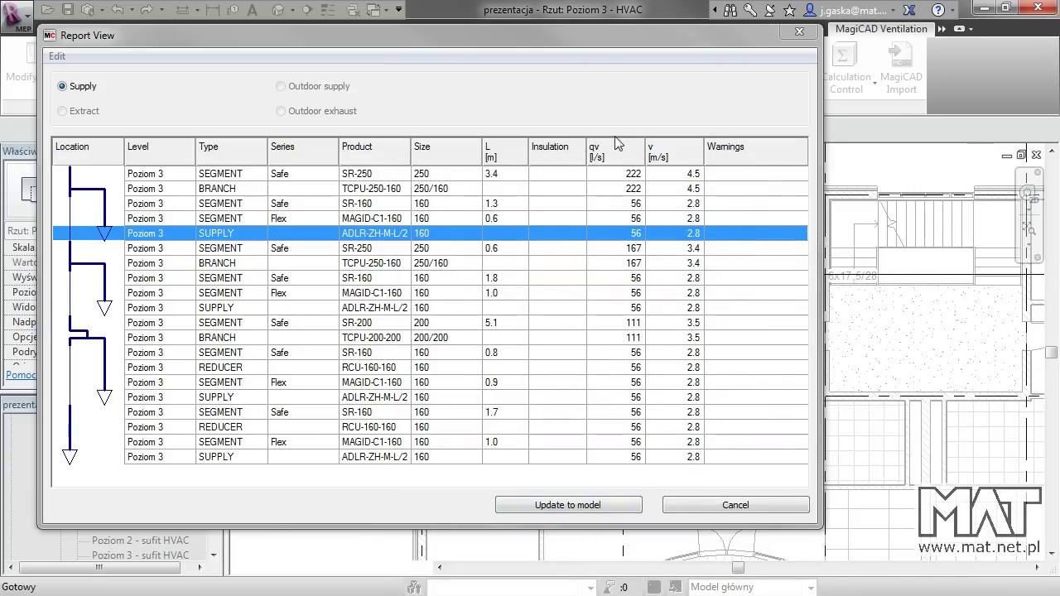
left_click(585, 506)
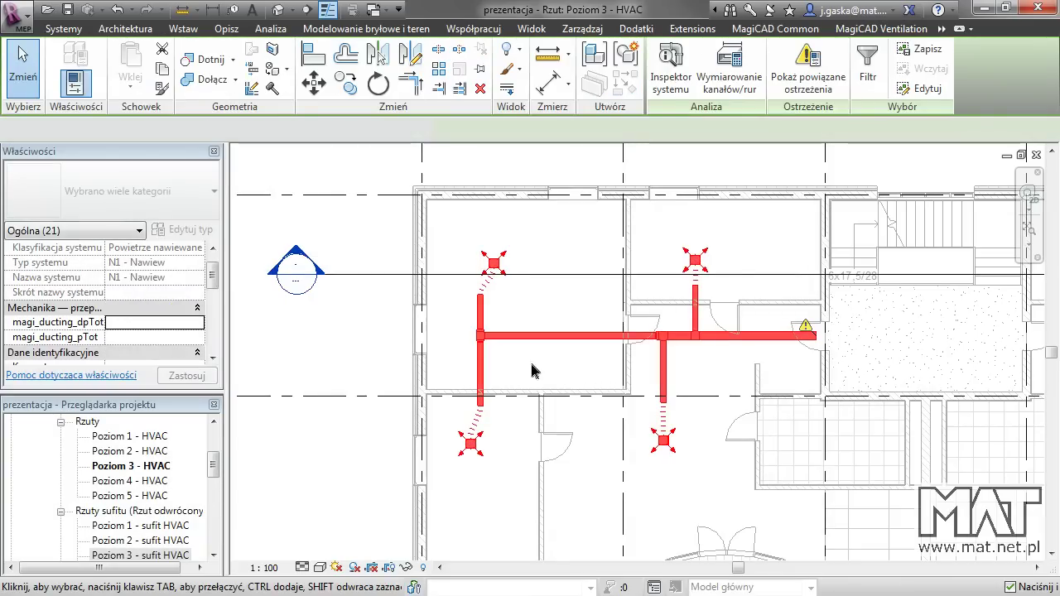
left_click(533, 371)
scroll(482, 335, "up", 2)
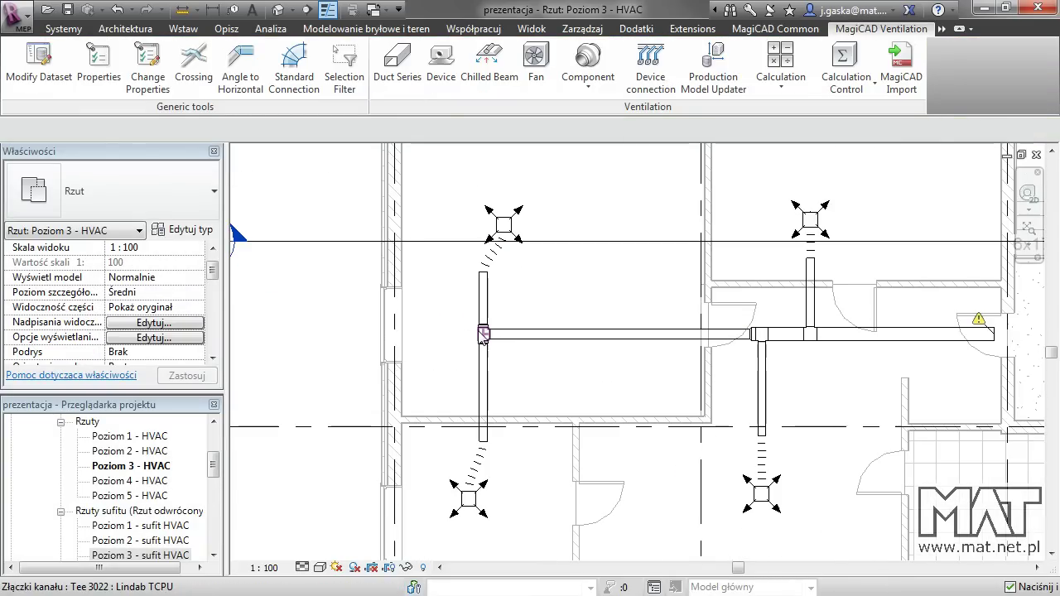
middle_click_drag(859, 385, 814, 381)
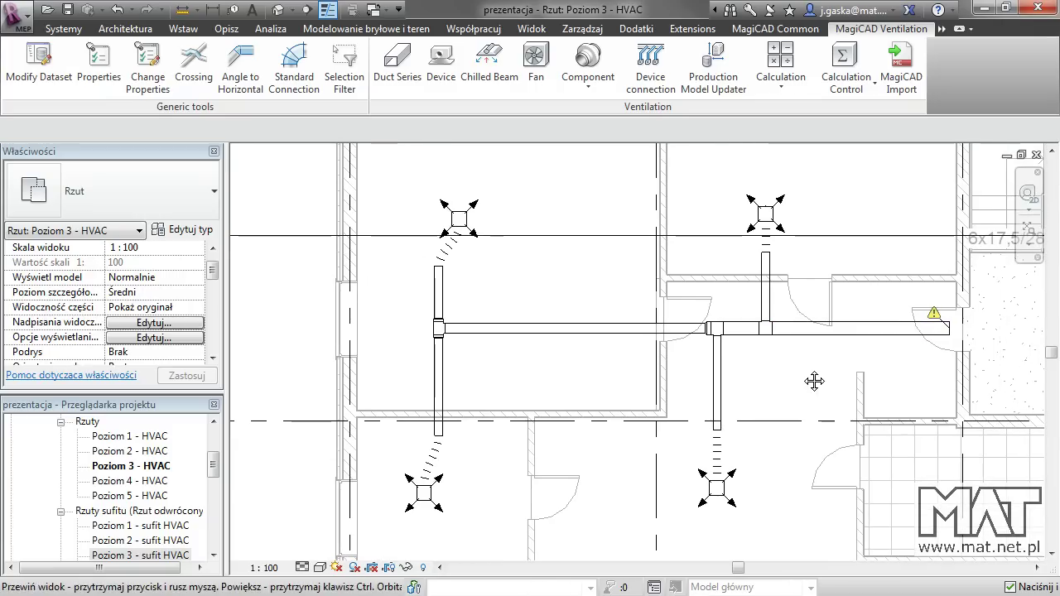
scroll(796, 377, "down", 1)
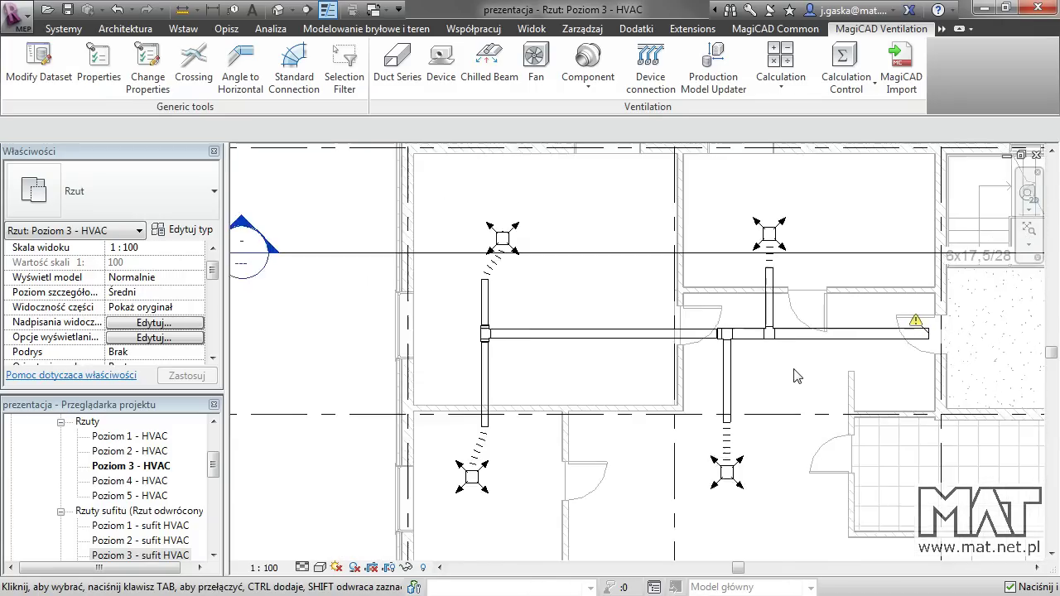
scroll(796, 376, "down", 1)
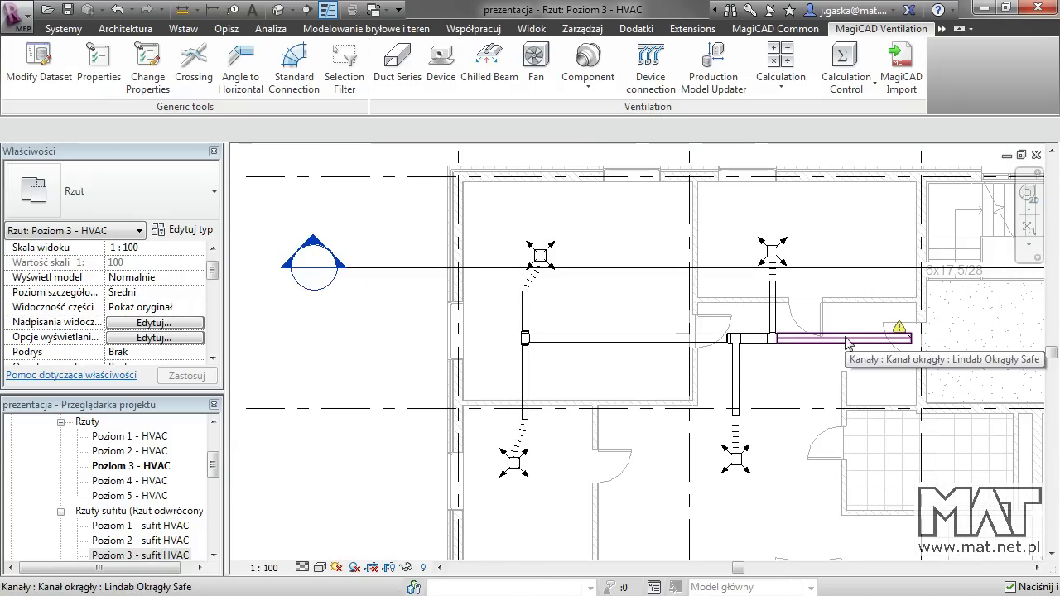
middle_click_drag(804, 379, 790, 362)
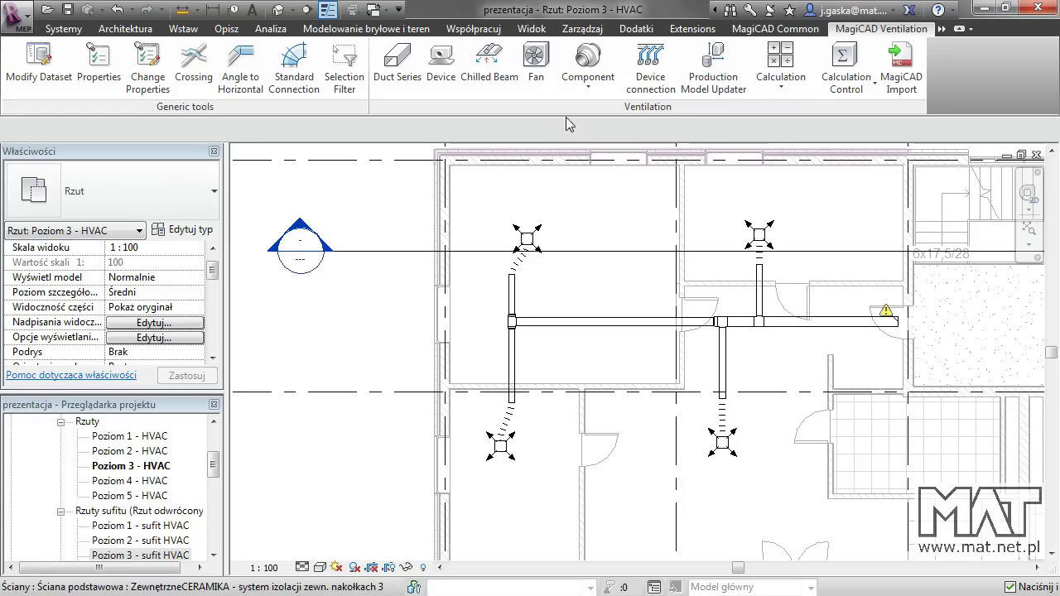
Step: Choose the RS3 (IRIS) round flow damper from Flow dampers as the component to insert
left_click(601, 94)
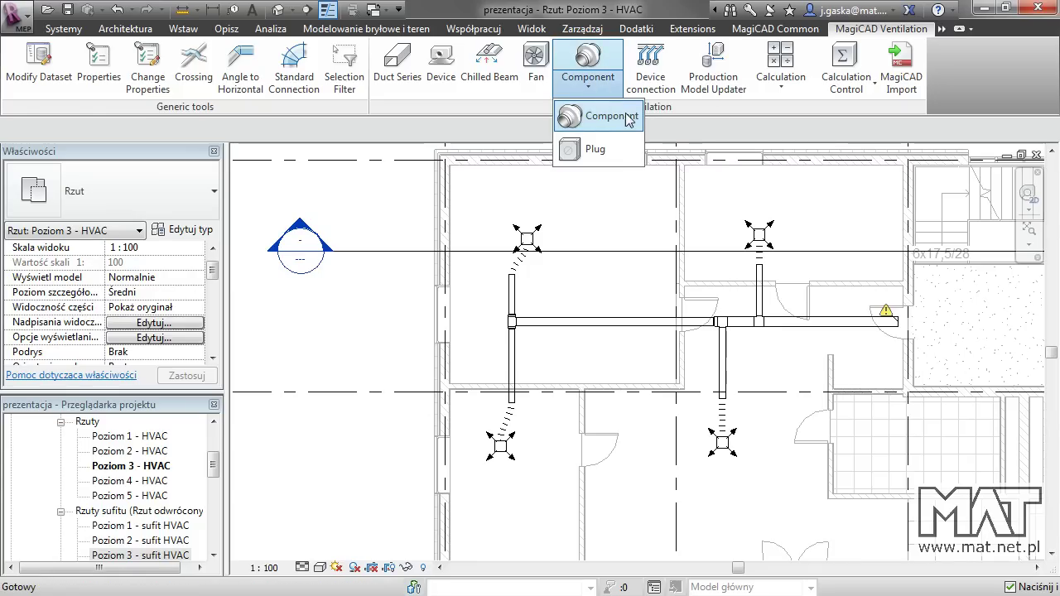
left_click(628, 115)
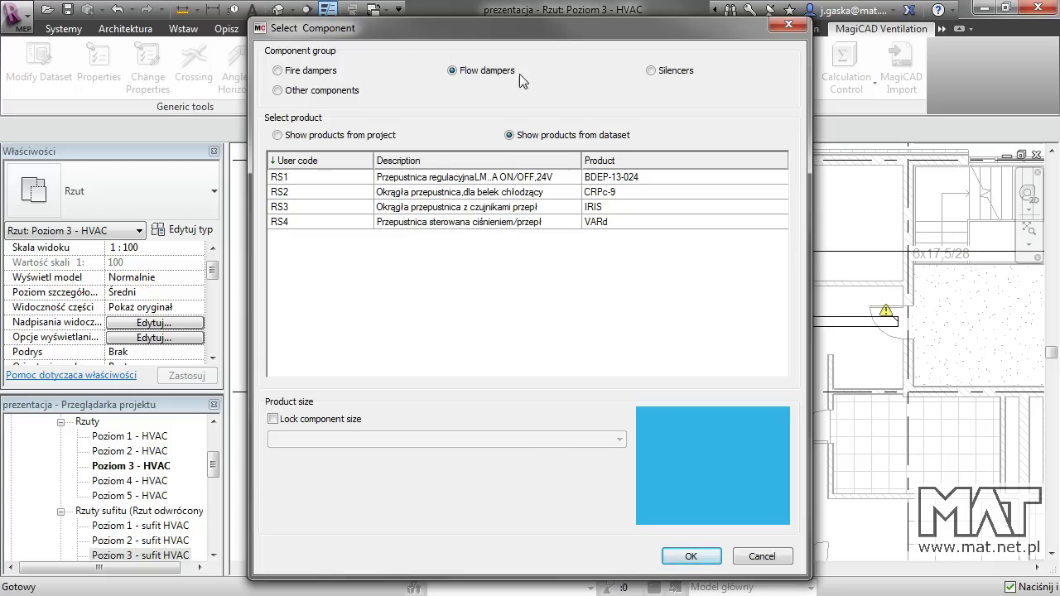
left_click(462, 213)
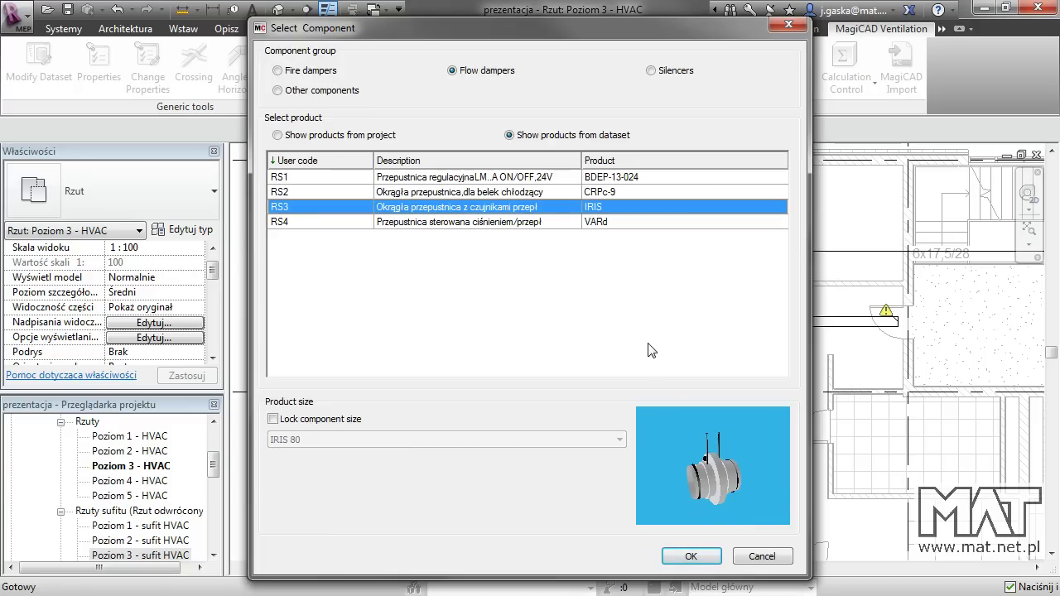
left_click(702, 558)
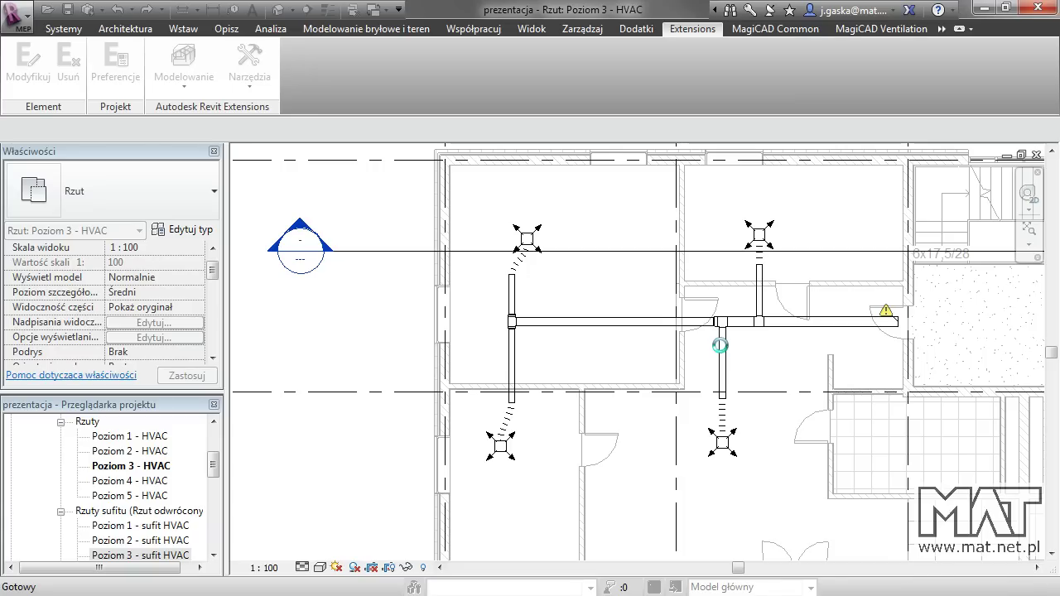
Step: Place IRIS dampers on three branch ducts beside their tees, then end placement
scroll(720, 346, "up", 1)
scroll(722, 341, "up", 2)
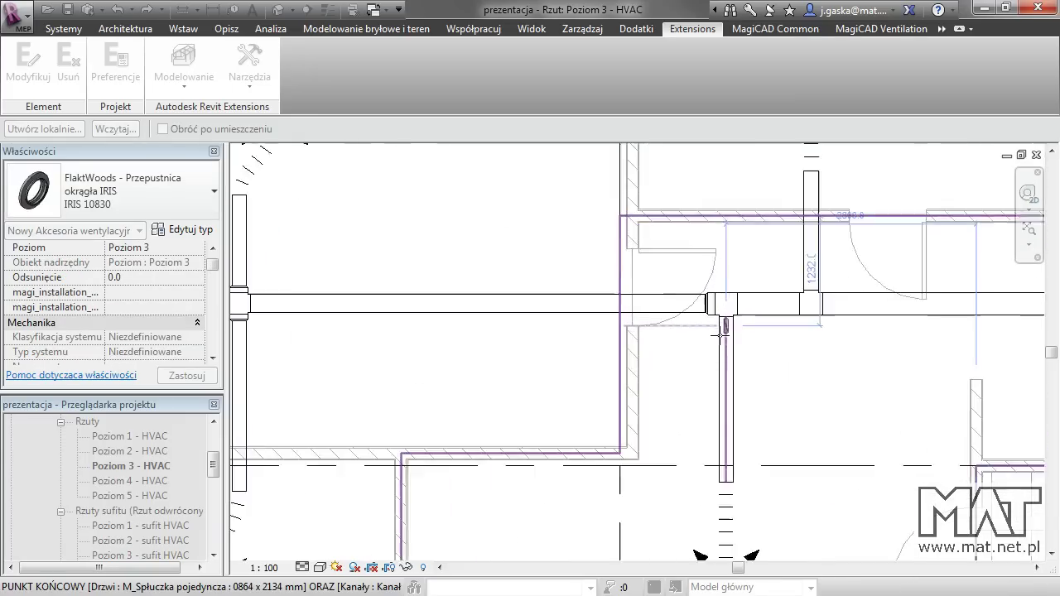
scroll(724, 335, "up", 1)
scroll(726, 330, "up", 2)
scroll(726, 330, "up", 2)
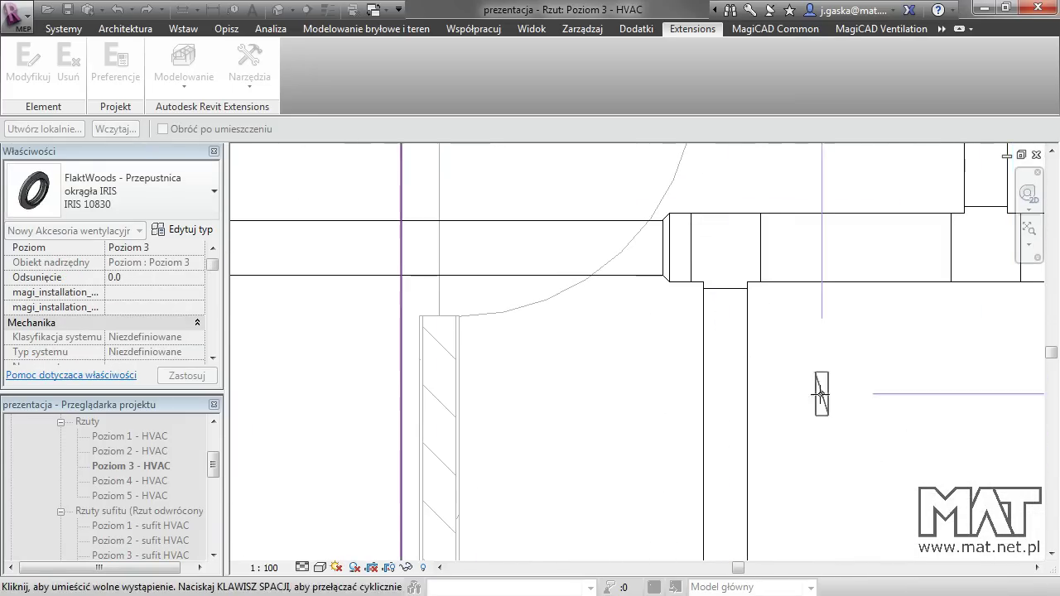
scroll(811, 366, "down", 1)
left_click(747, 345)
scroll(749, 348, "down", 2)
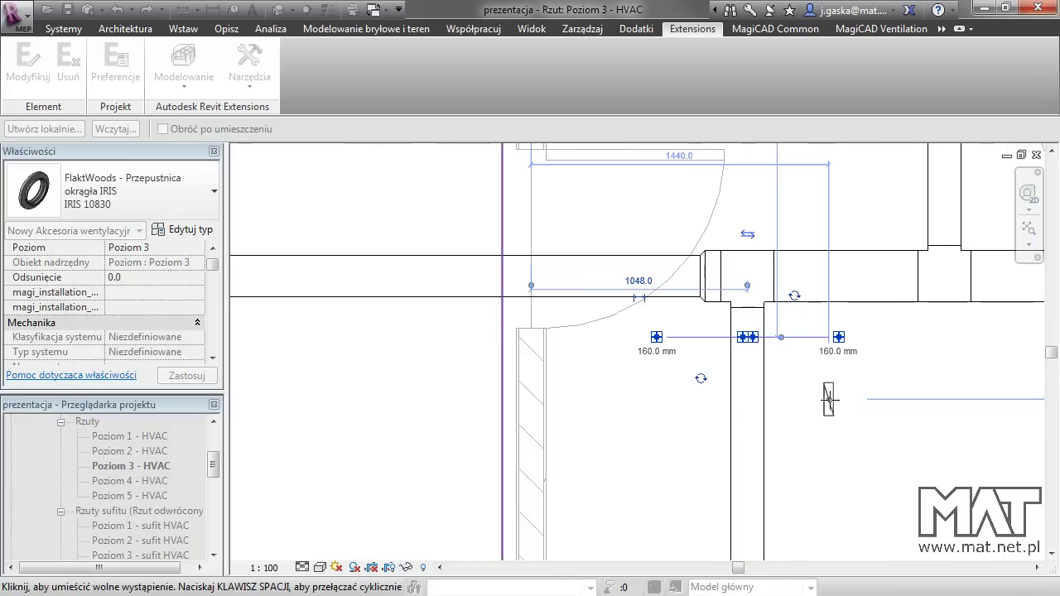
mouse_move(790, 380)
middle_mouse_down()
mouse_move(894, 401)
mouse_move(818, 486)
middle_mouse_up()
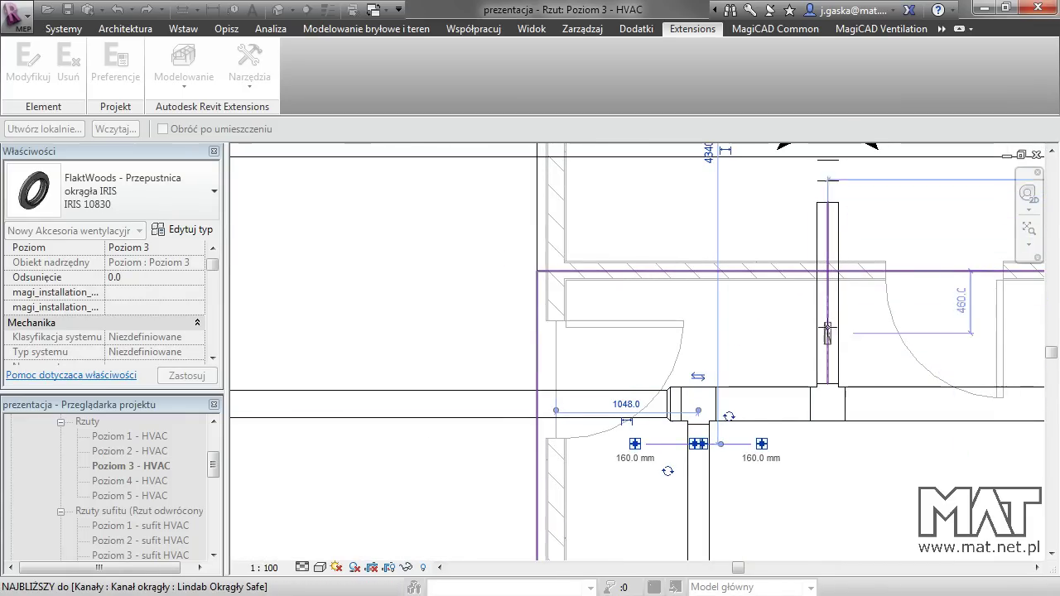
scroll(848, 300, "down", 1)
scroll(848, 300, "down", 1)
middle_click_drag(583, 321, 696, 310)
scroll(629, 307, "up", 2)
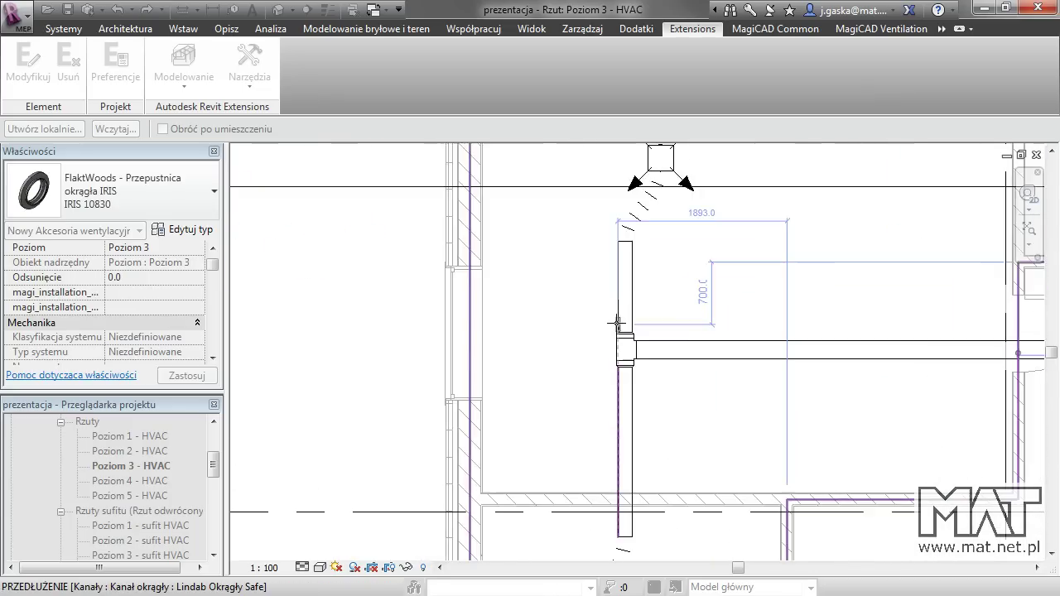
scroll(629, 306, "up", 2)
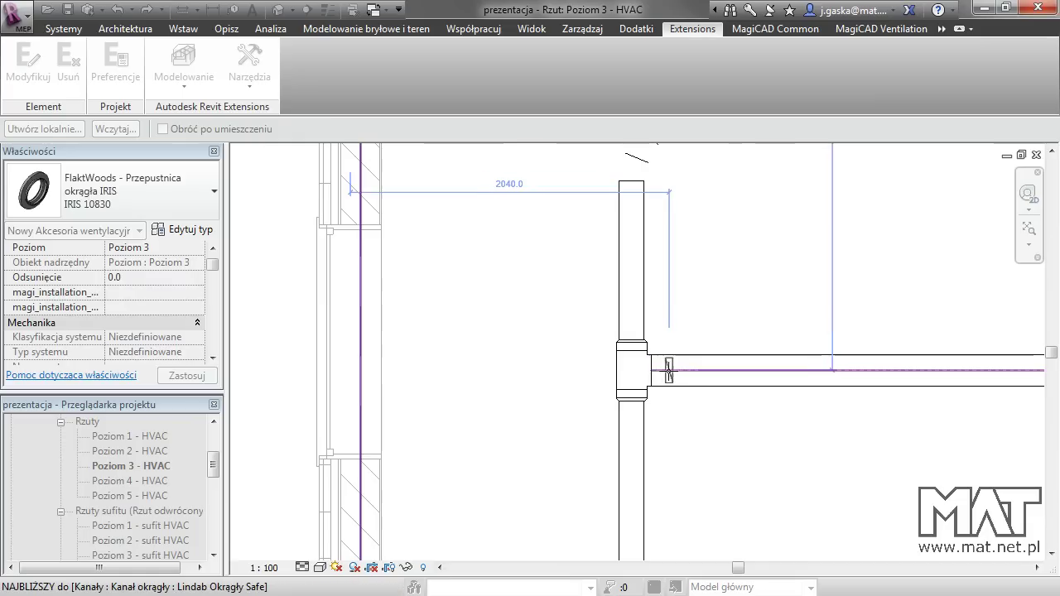
left_click(669, 369)
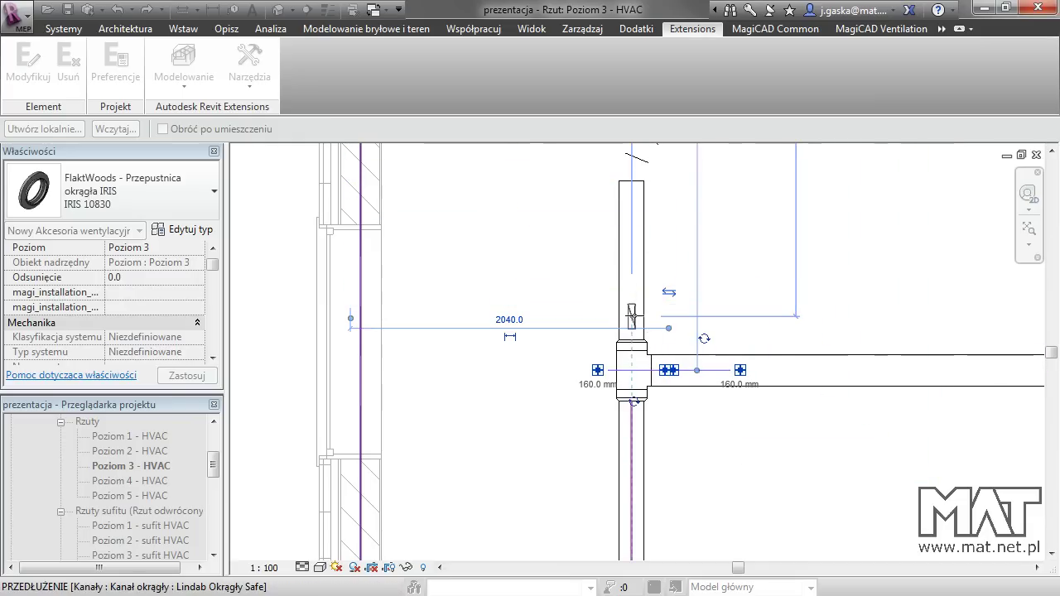
scroll(721, 307, "down", 2)
scroll(851, 316, "up", 2)
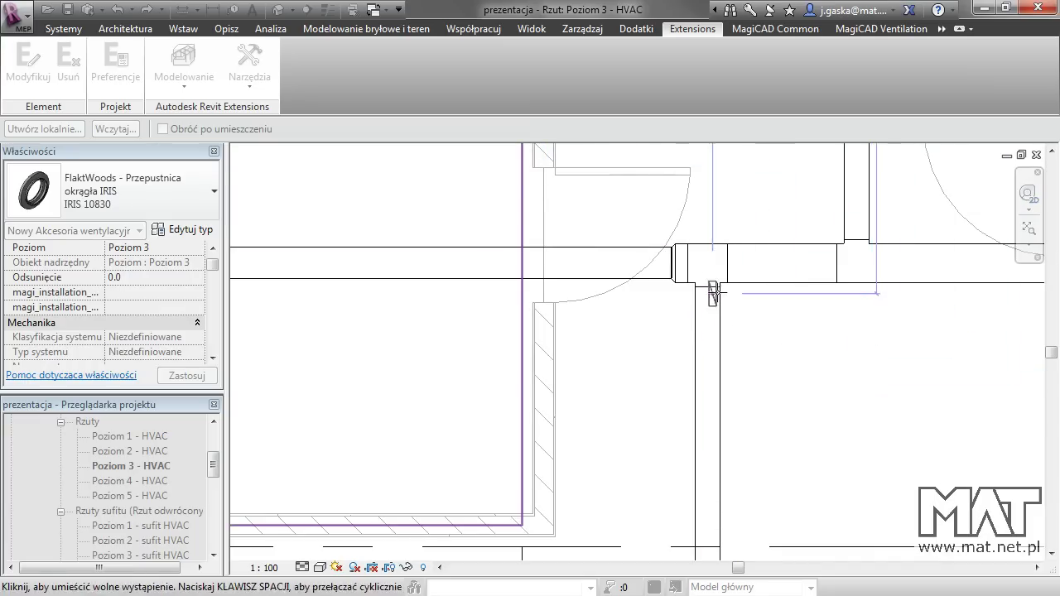
left_click(707, 283)
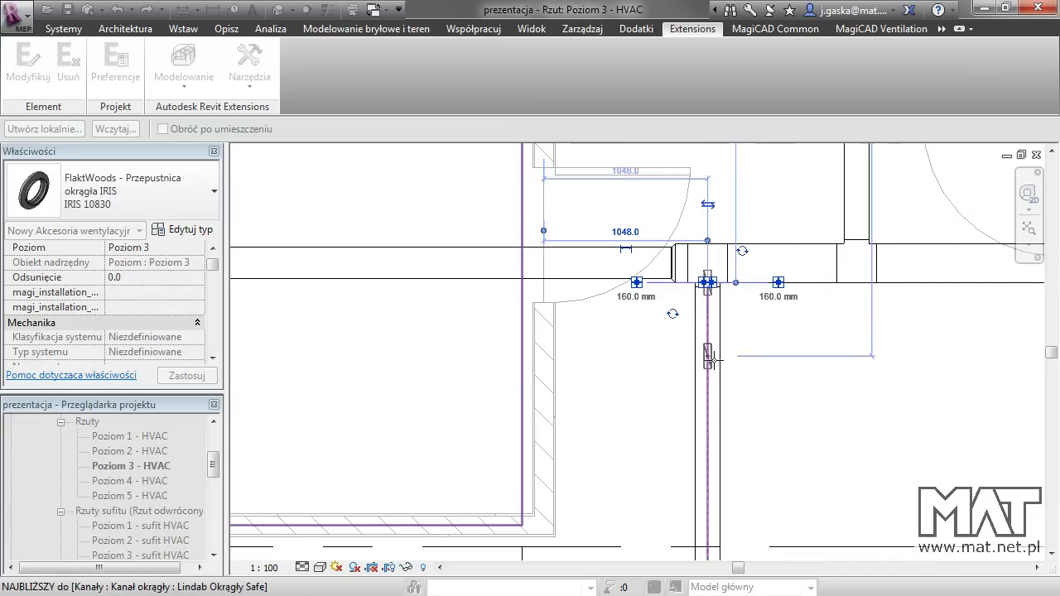
key("Escape")
key("Escape")
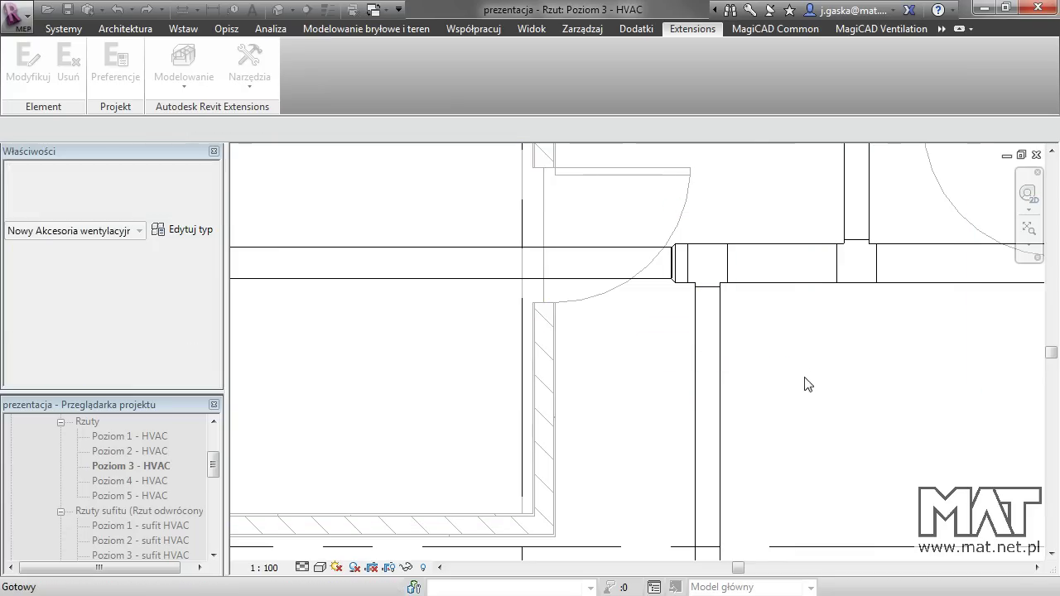
Step: Select the damper in the vertical duct, move it aside and rotate it vertical
scroll(705, 338, "down", 1)
left_click(705, 331)
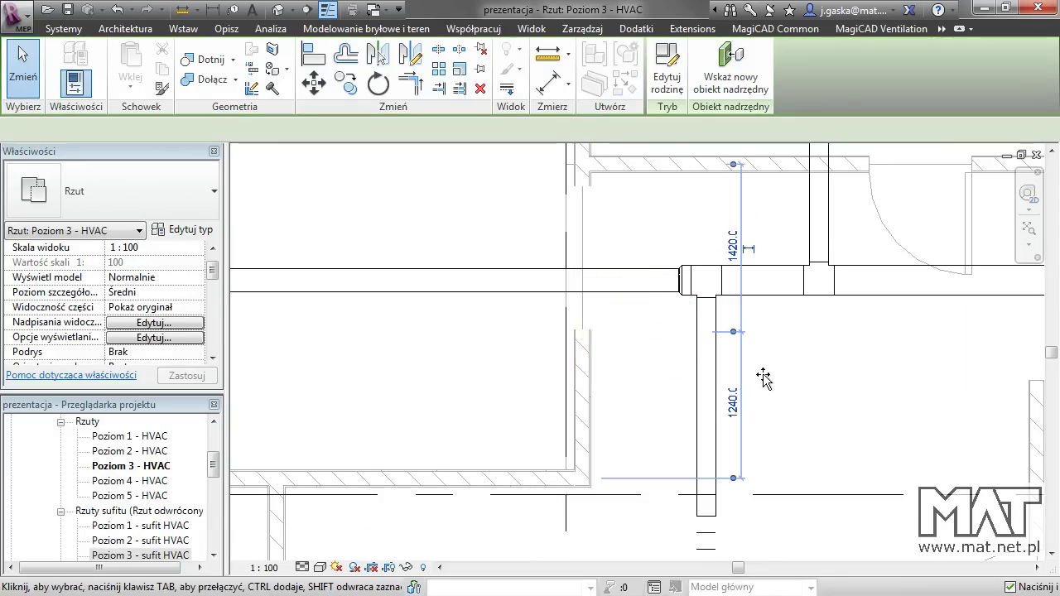
left_click_drag(705, 372, 716, 335)
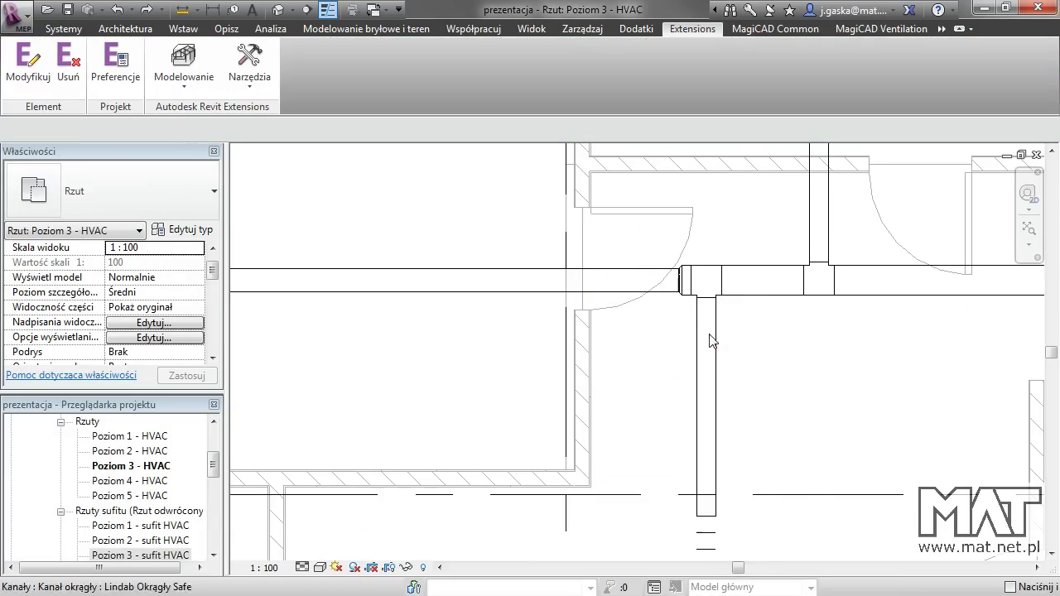
left_click(694, 346)
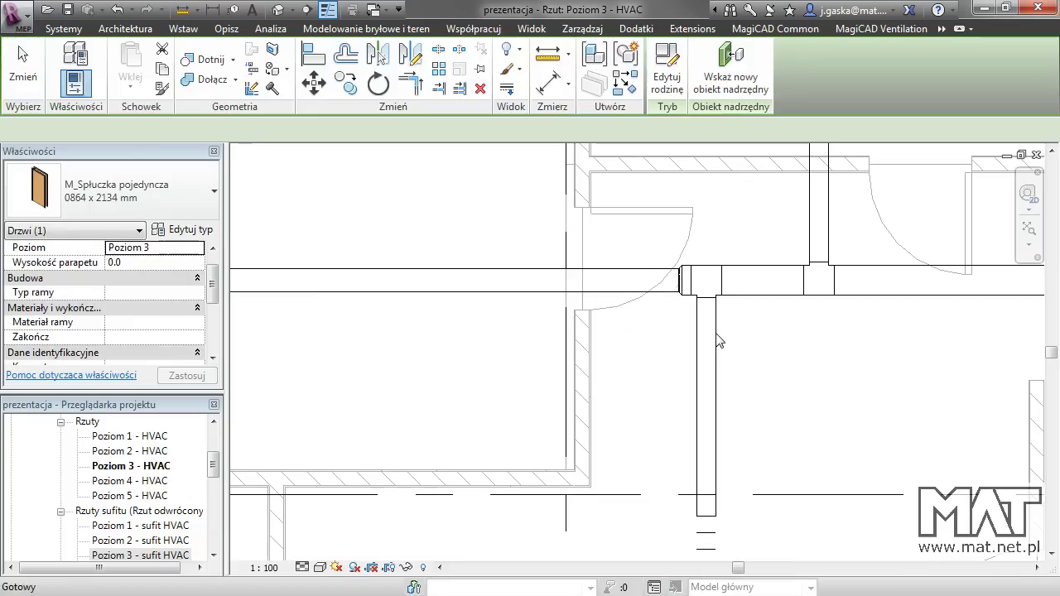
left_click_drag(671, 318, 753, 391)
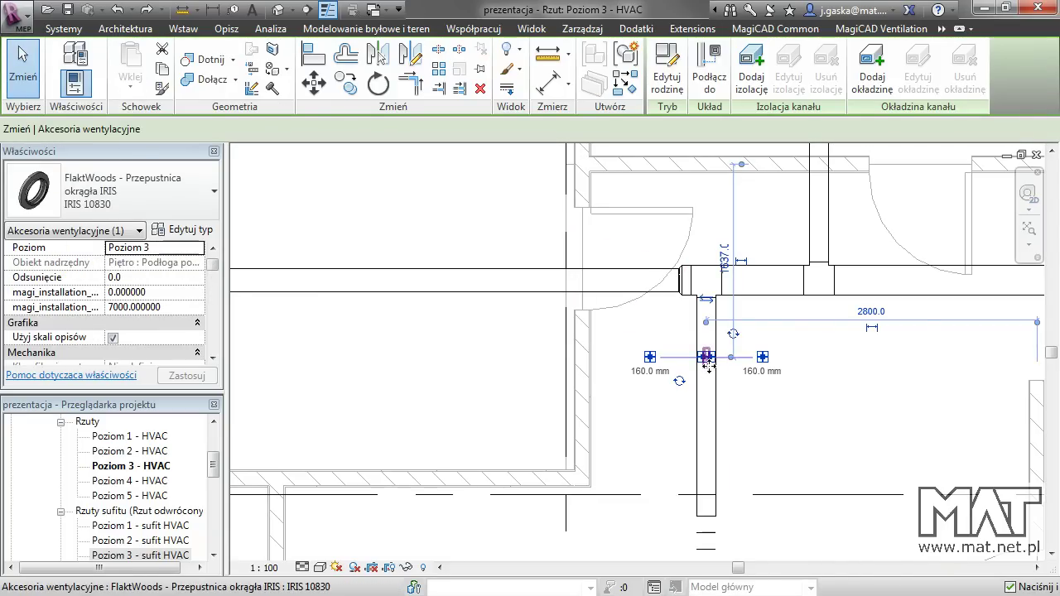
left_click_drag(704, 358, 805, 378)
key("space")
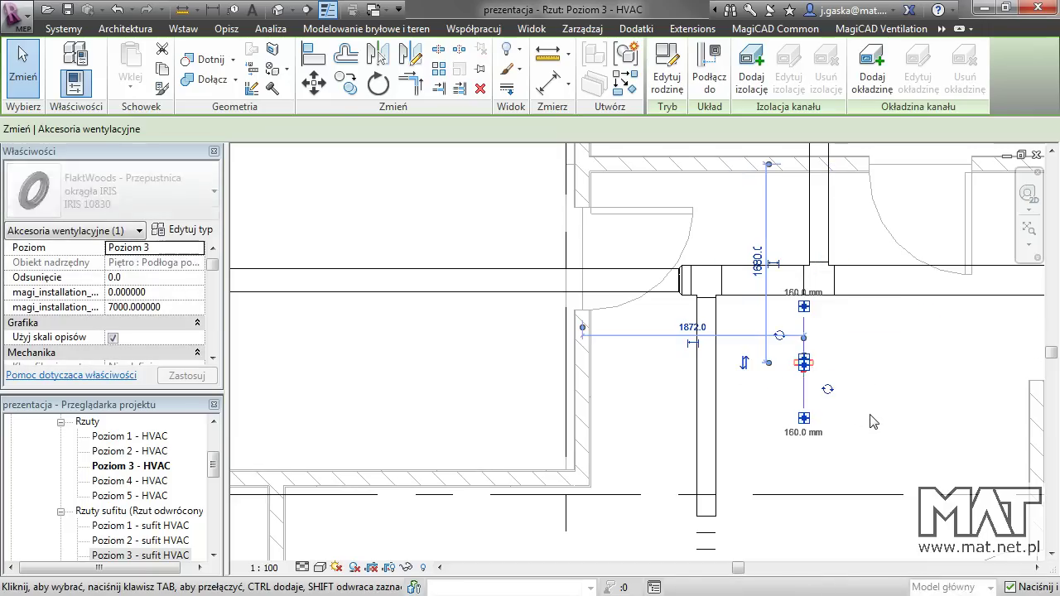
scroll(811, 364, "up", 2)
scroll(815, 364, "up", 1)
Step: Set the damper's offset to 2800 and seat it back in the vertical duct below the tee
left_click(157, 278)
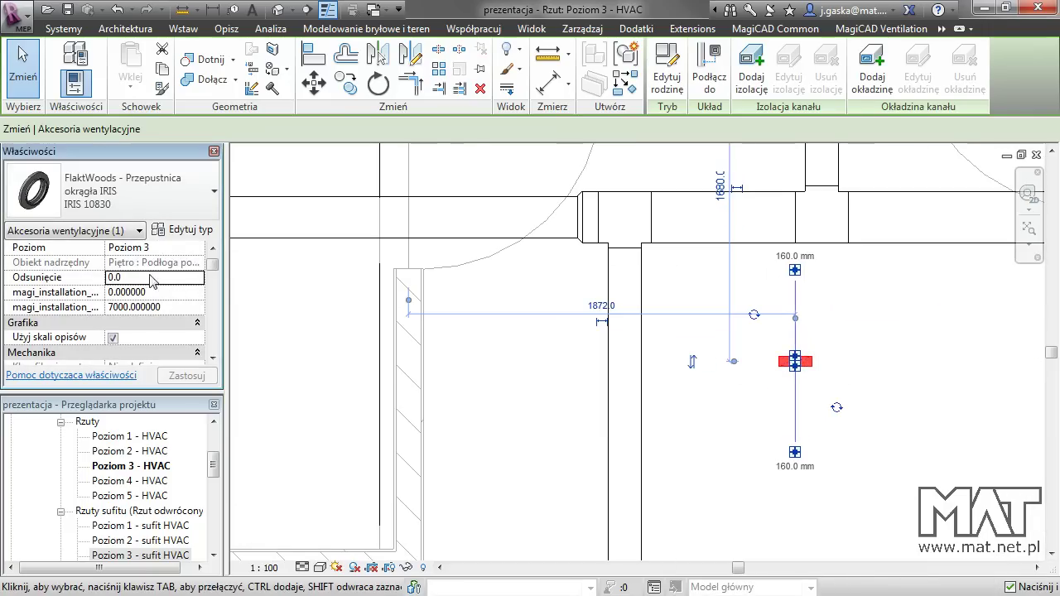
type("280")
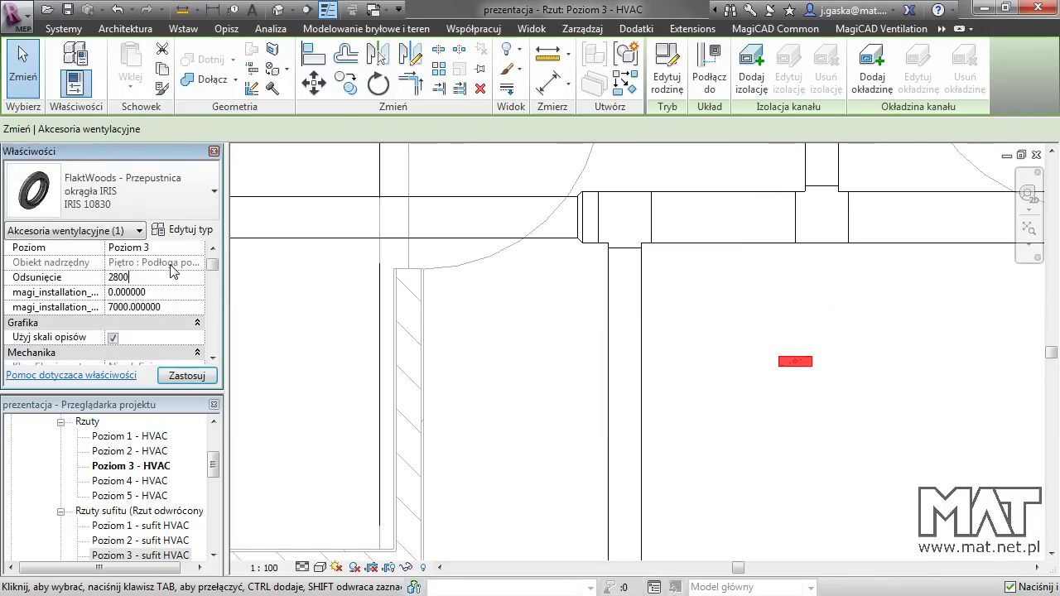
key("Return")
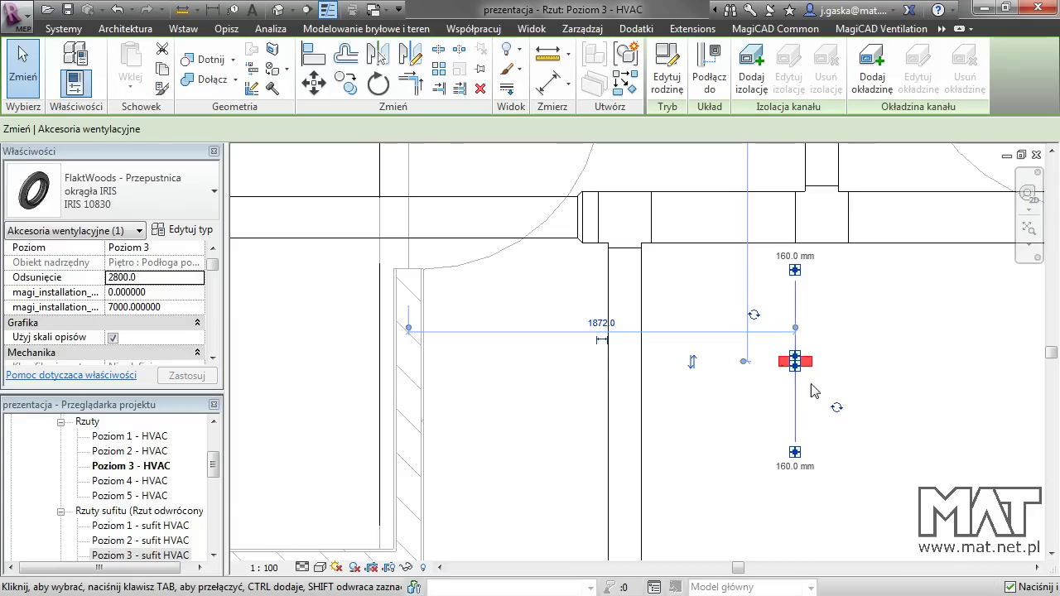
left_click_drag(804, 361, 638, 318)
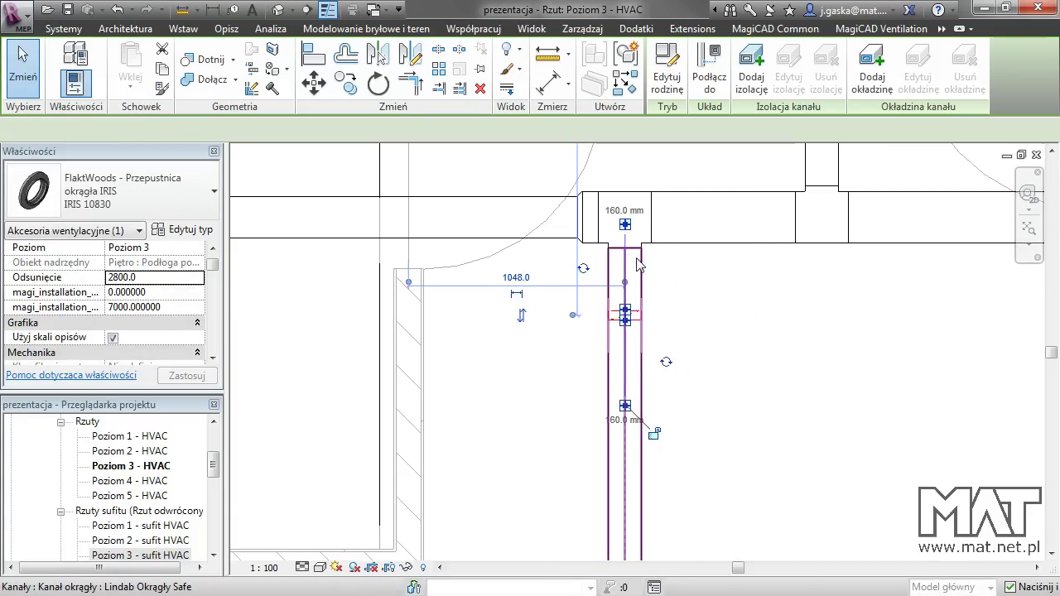
left_click(628, 252)
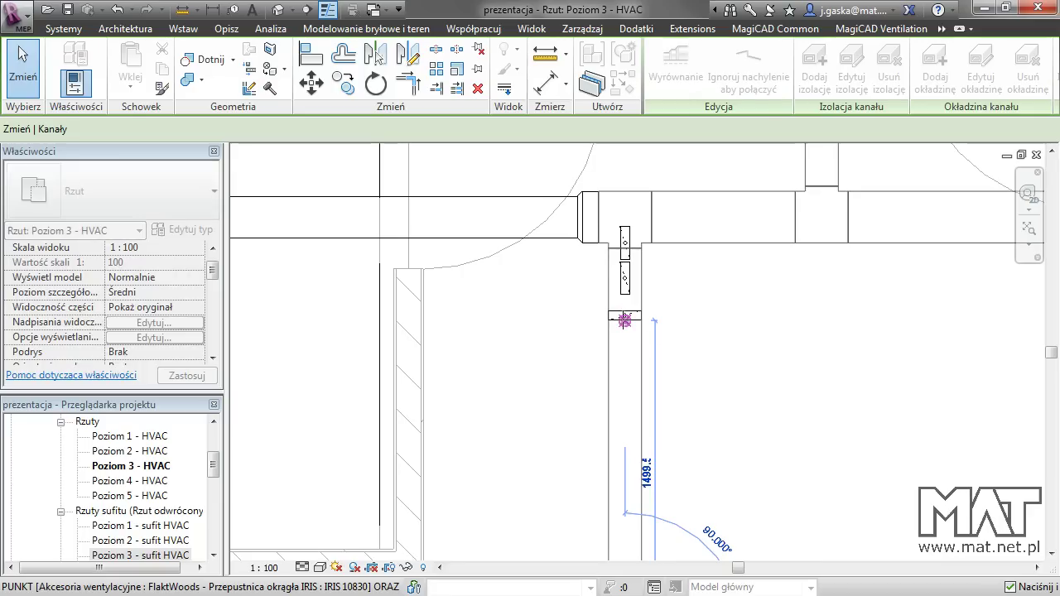
left_click(625, 278)
left_click(626, 276)
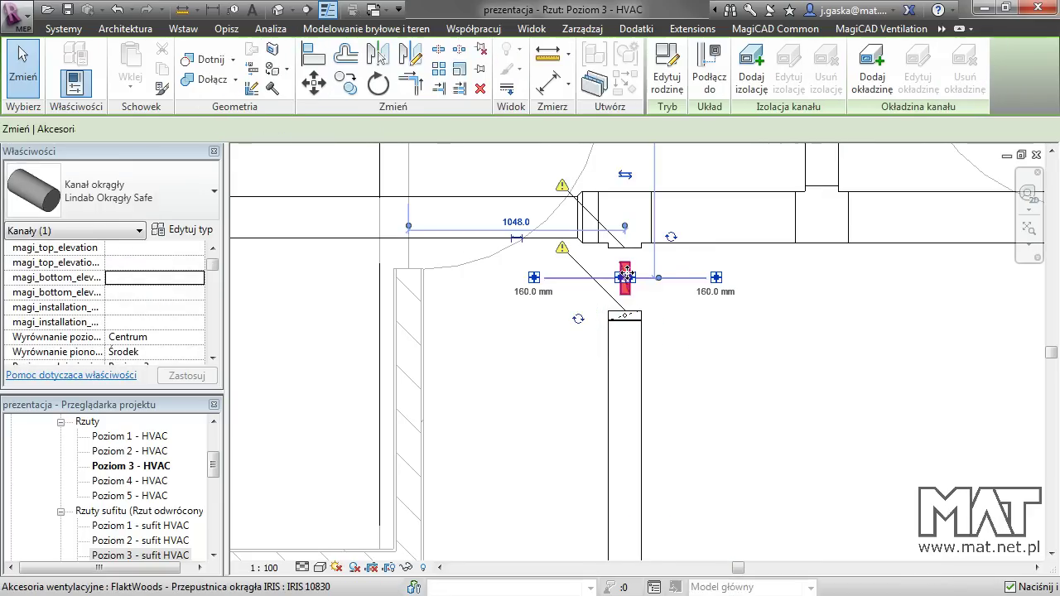
key("ctrl+z")
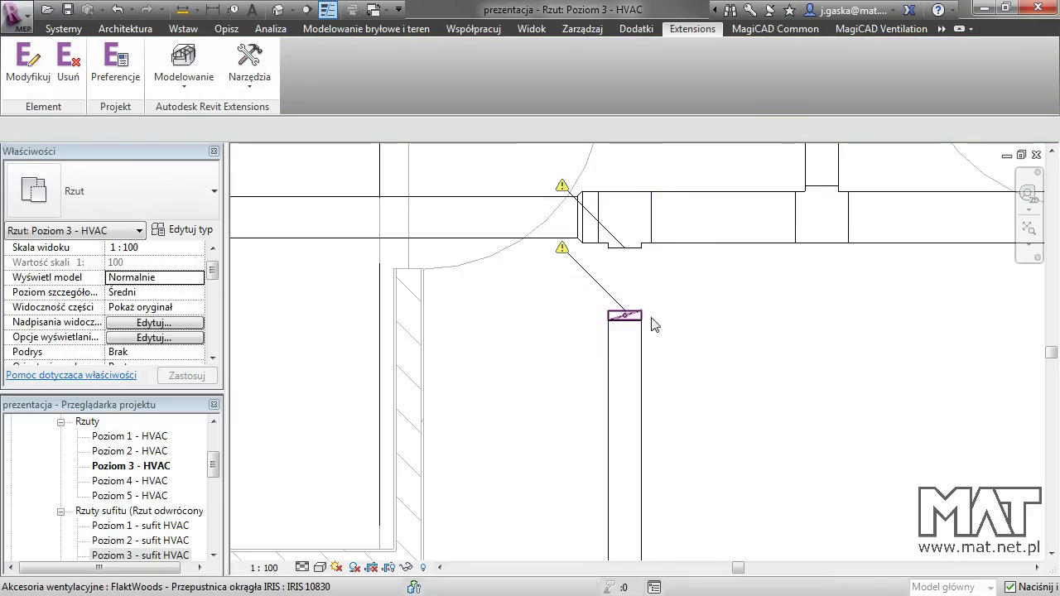
left_click(627, 248)
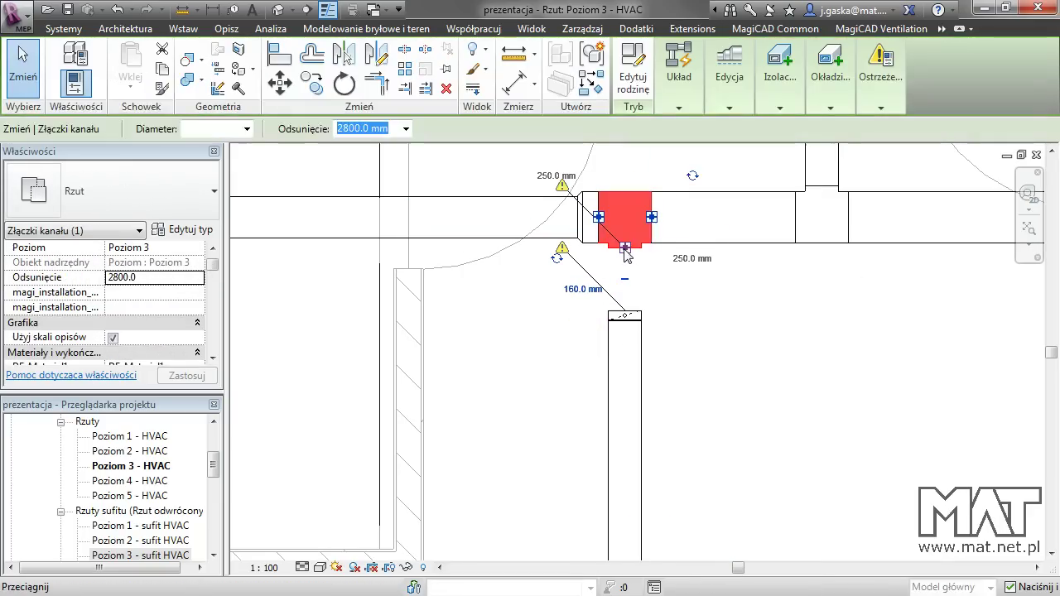
Step: Draw a duct from the tee down to the damper to connect them
right_click(625, 253)
left_click(662, 254)
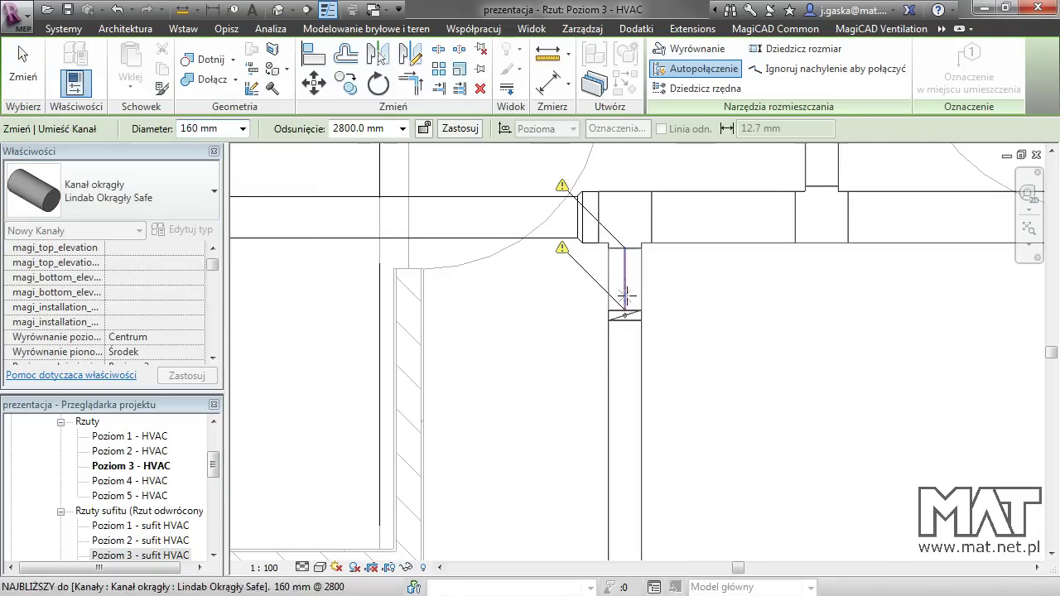
left_click(625, 306)
key("Escape")
key("Escape")
Step: Zoom out to frame the whole supply branch and show the MagiCAD Ventilation tools
scroll(759, 298, "down", 2)
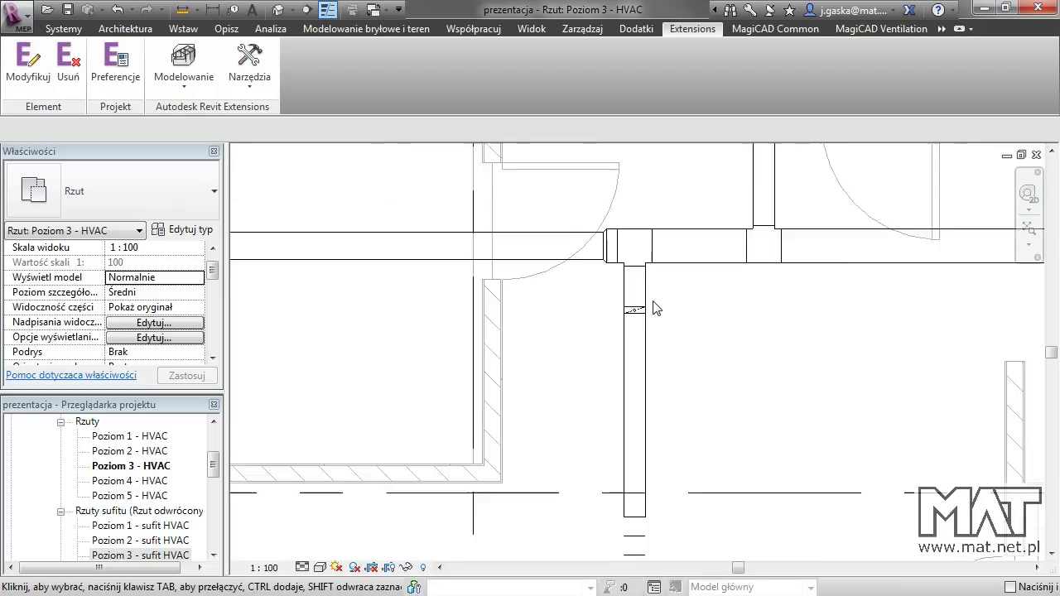
scroll(728, 311, "down", 1)
scroll(728, 326, "down", 1)
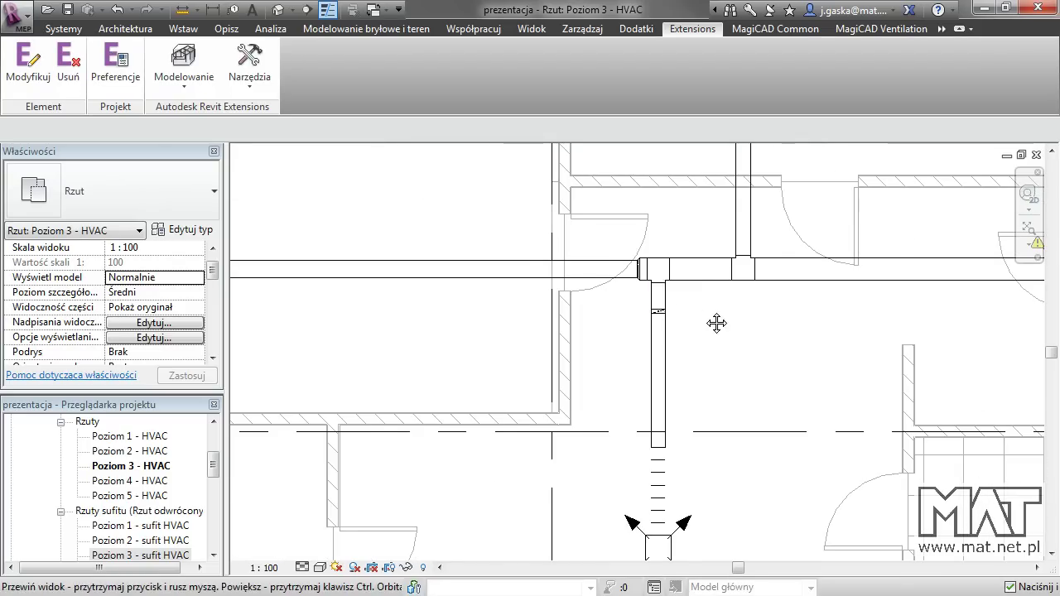
middle_click_drag(711, 321, 757, 302)
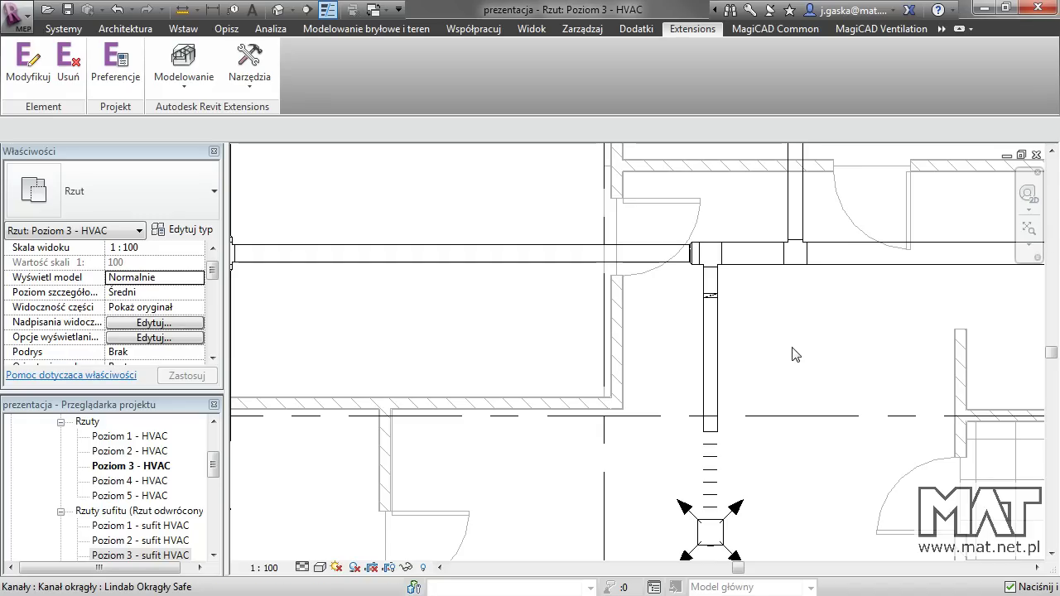
scroll(795, 337, "down", 2)
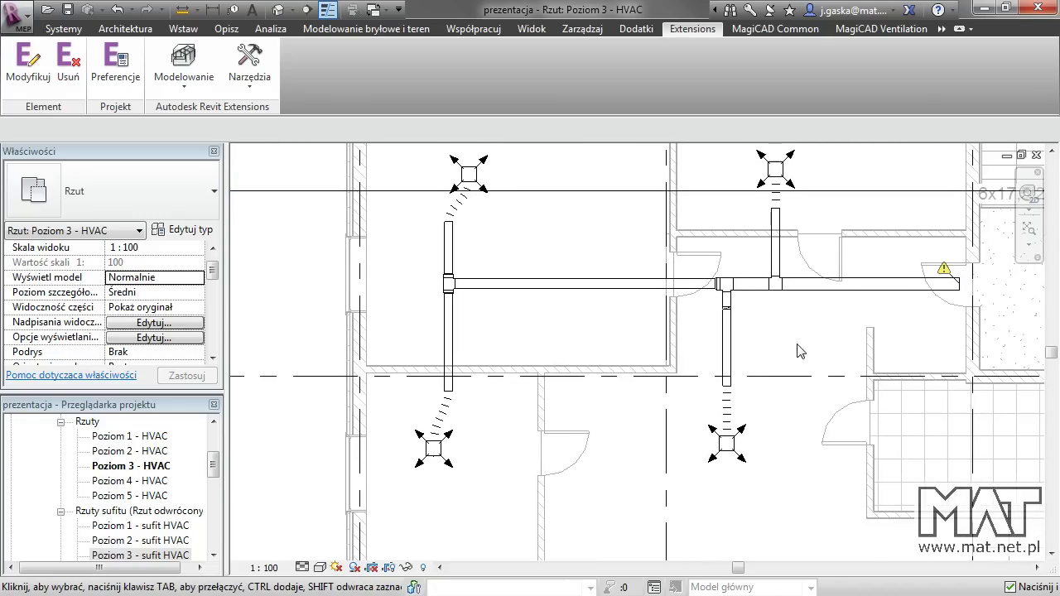
left_click(881, 29)
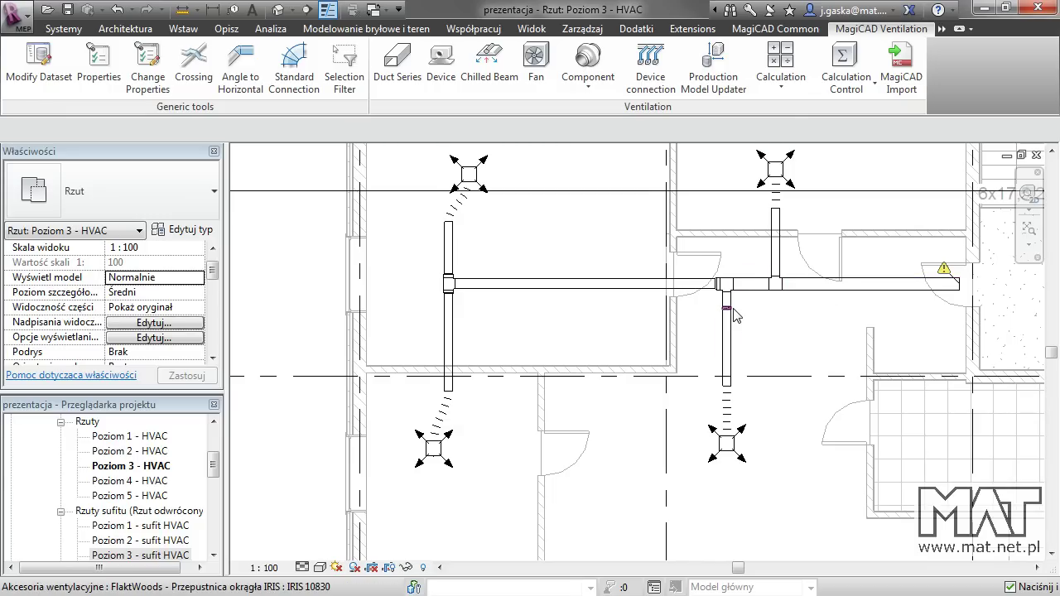
Step: Start Network balancing with default limits: 20 Pa flow-damper minimum, 10 Pa air devices
left_click(777, 88)
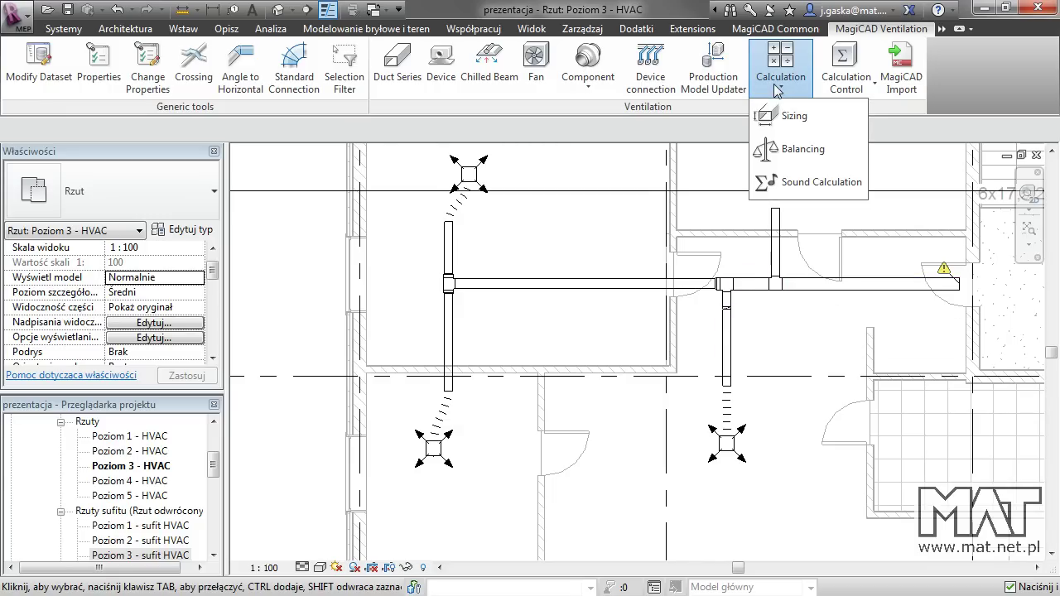
left_click(838, 153)
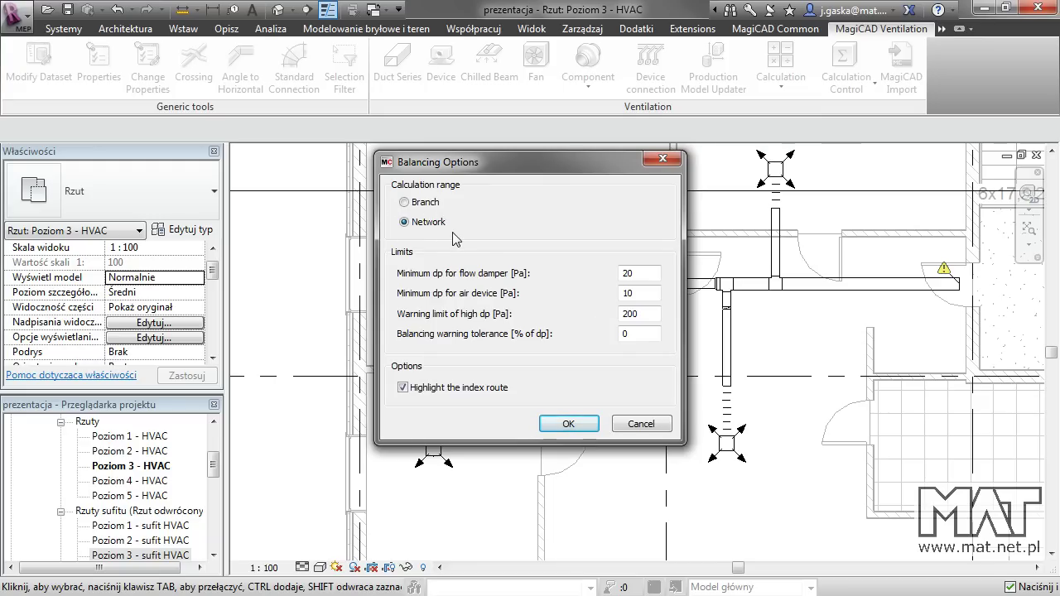
key("Tab")
left_click(627, 273)
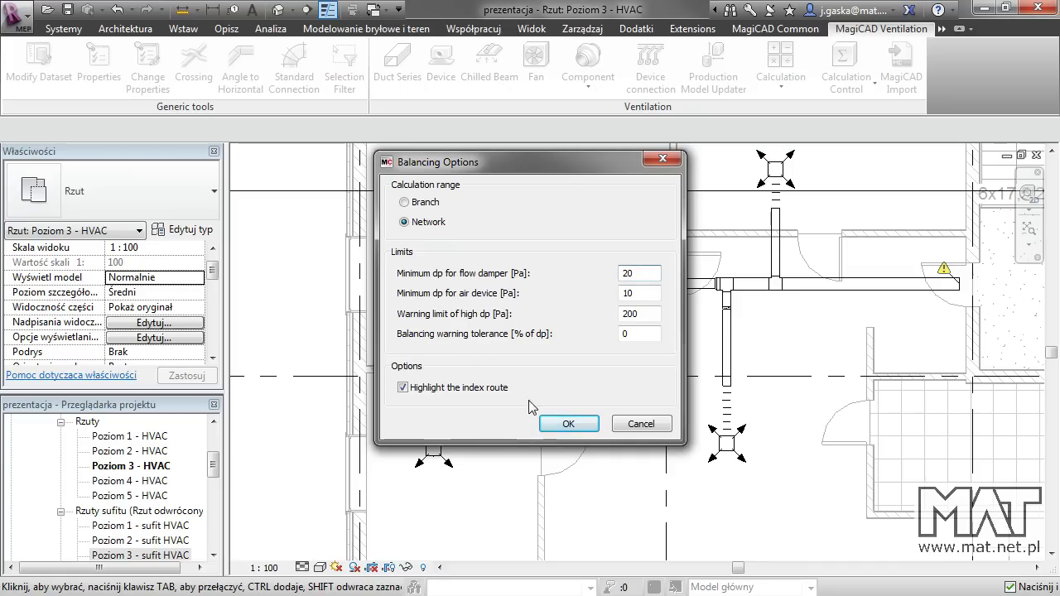
left_click(568, 423)
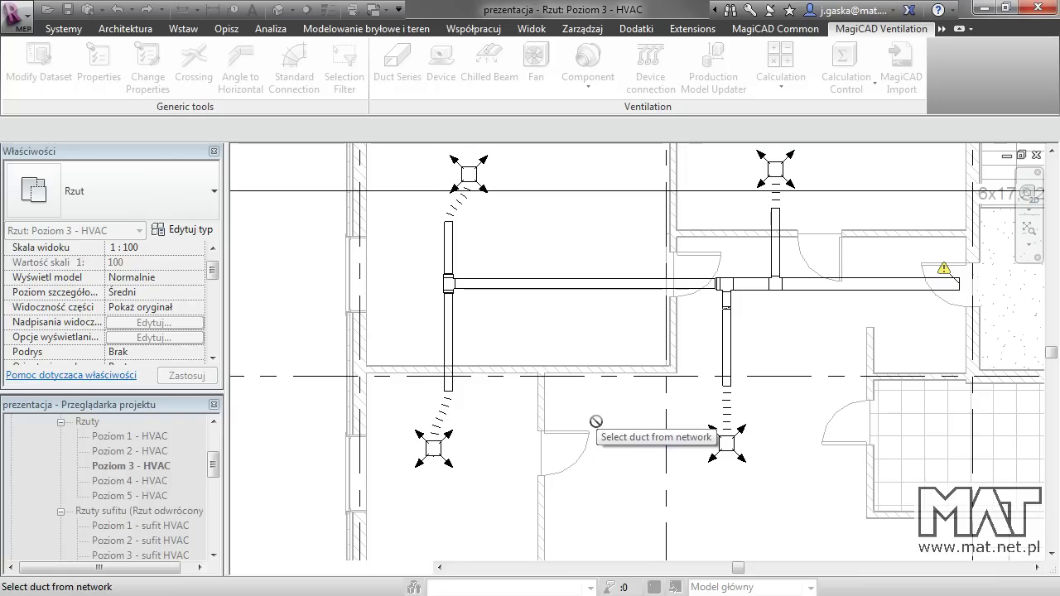
Step: Balance the supply network and update the model with IRIS damper 0.48 and terminal adjustments 65, 61, 62
left_click(625, 290)
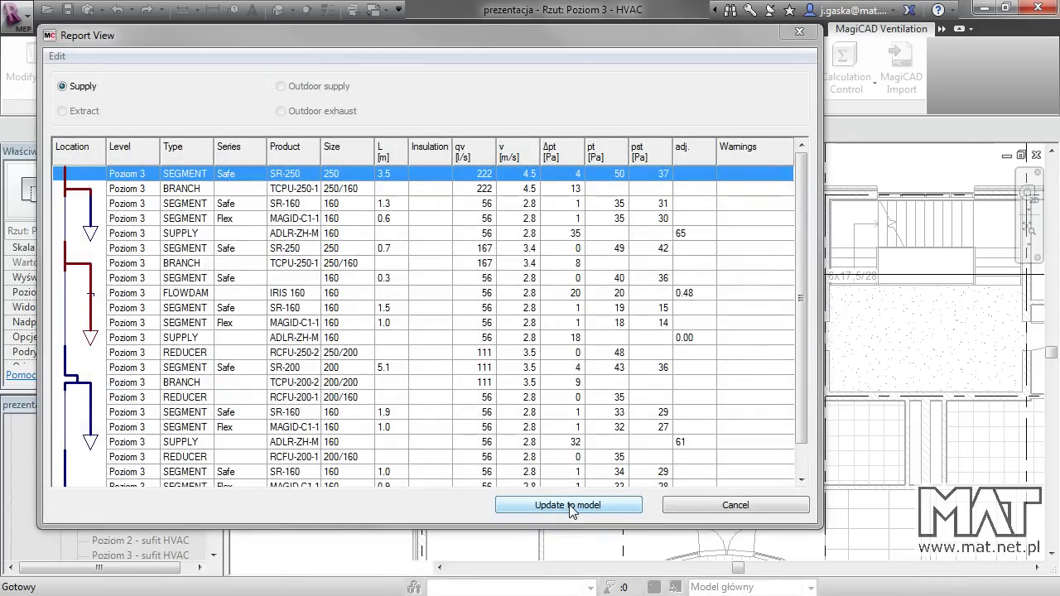
left_click_drag(569, 38, 570, 26)
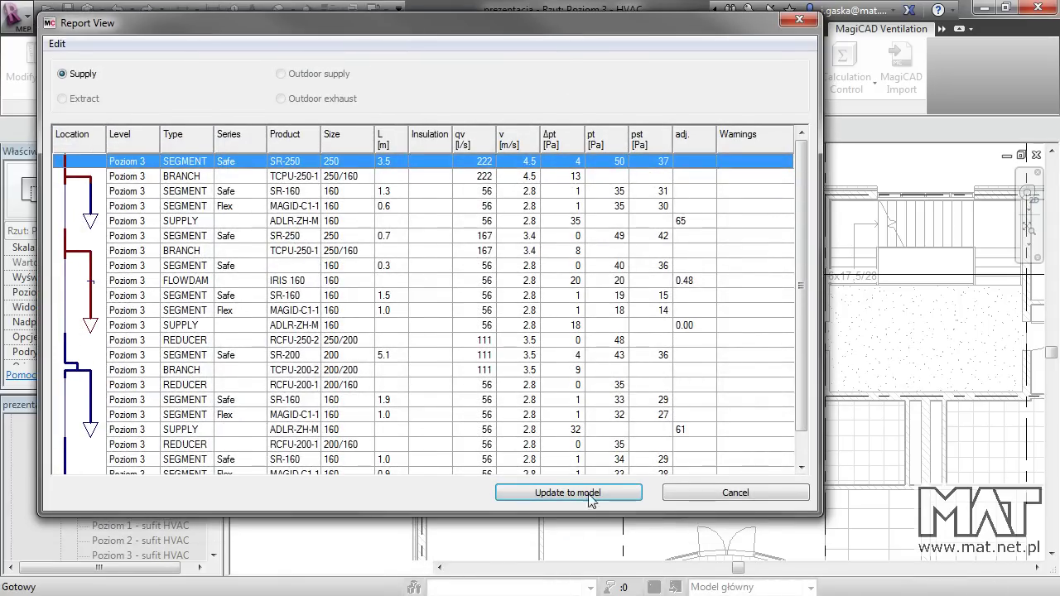
left_click_drag(595, 520, 595, 568)
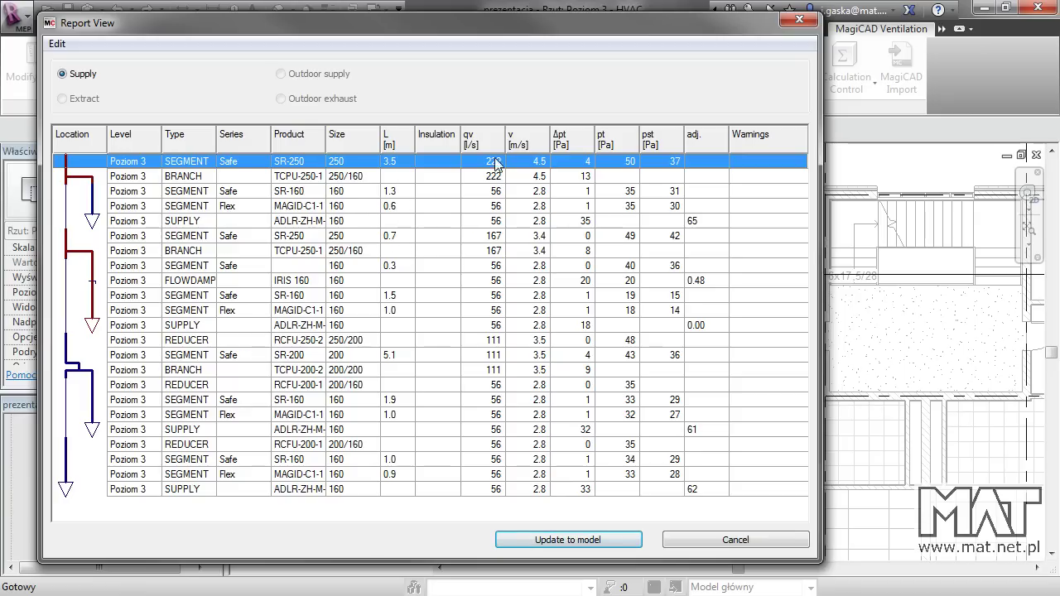
left_click(719, 221)
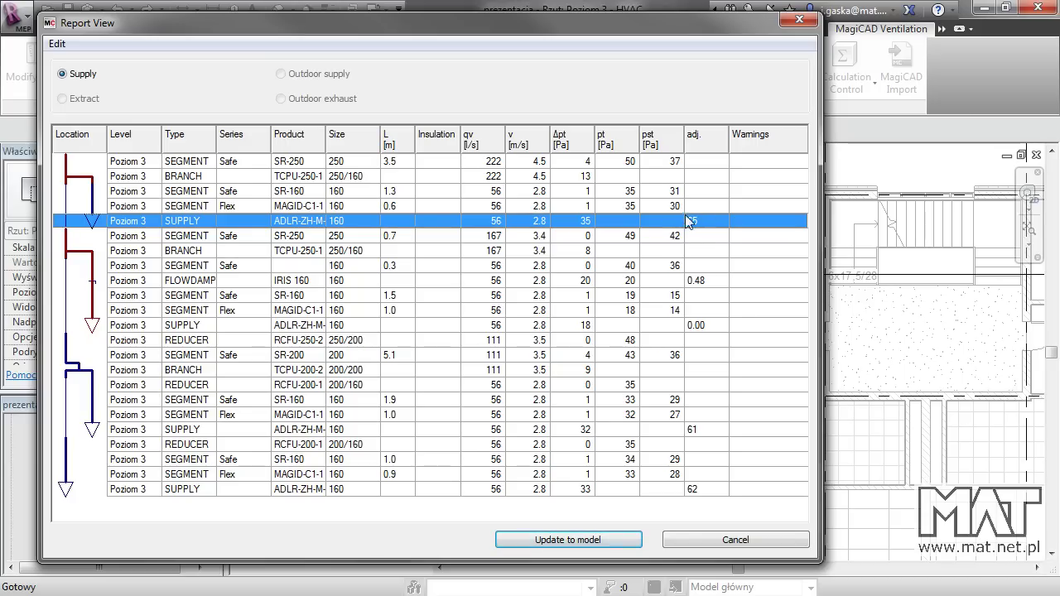
left_click(707, 281)
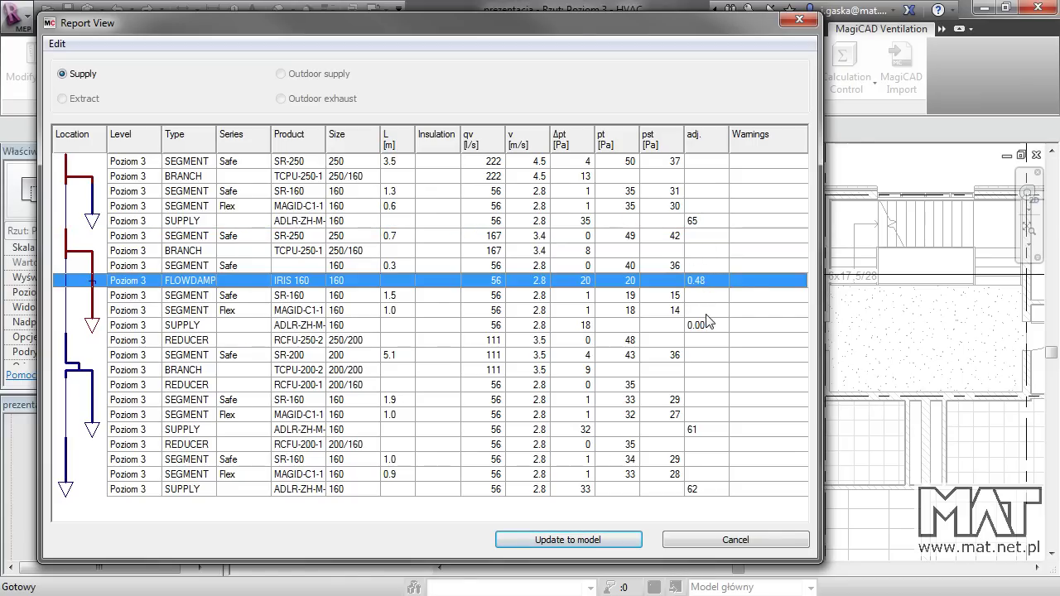
left_click(709, 432)
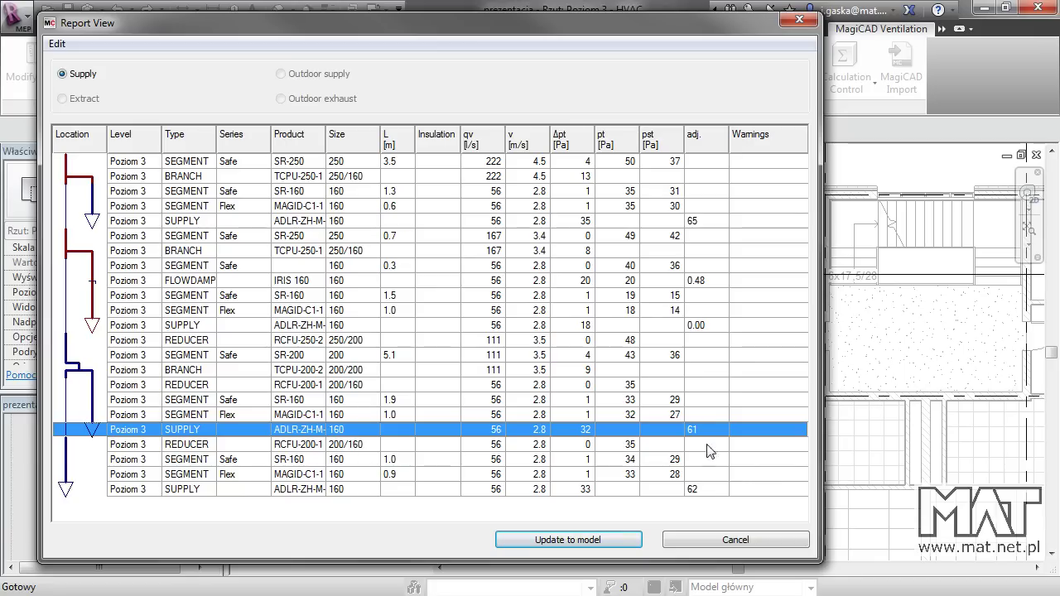
left_click(709, 494)
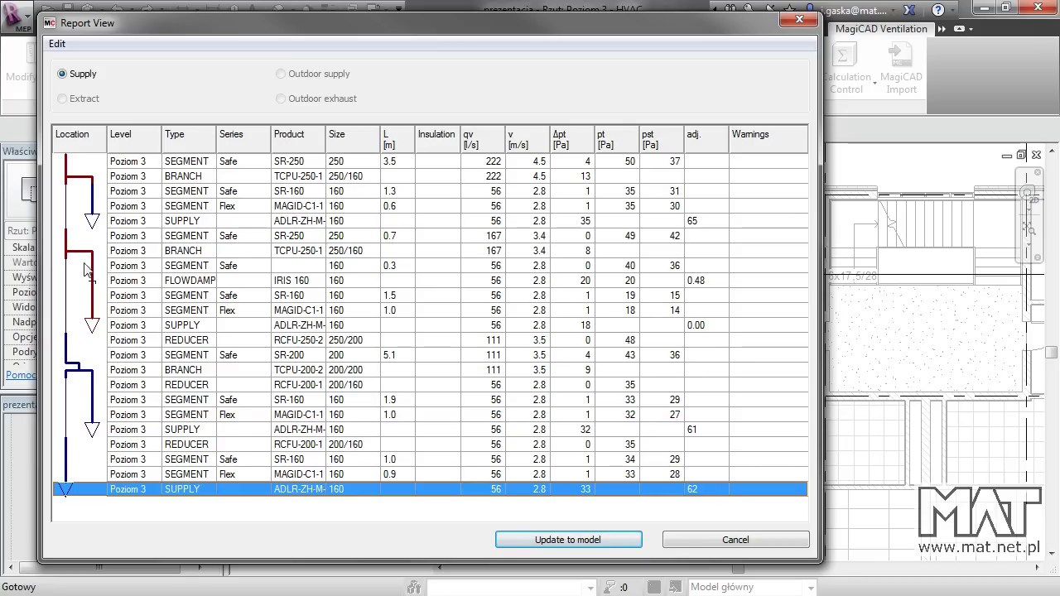
left_click(706, 329)
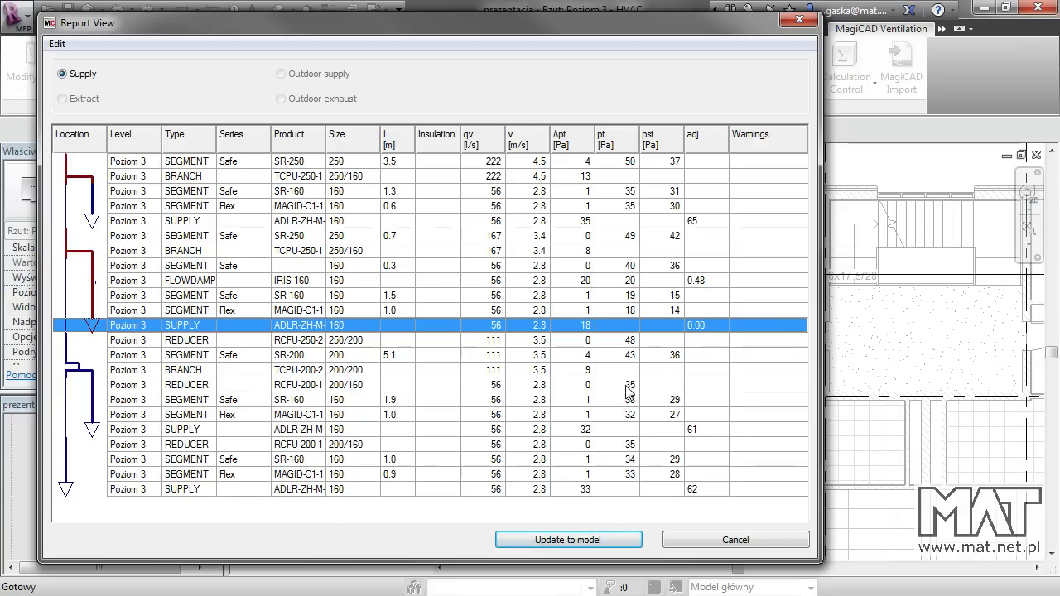
left_click(624, 539)
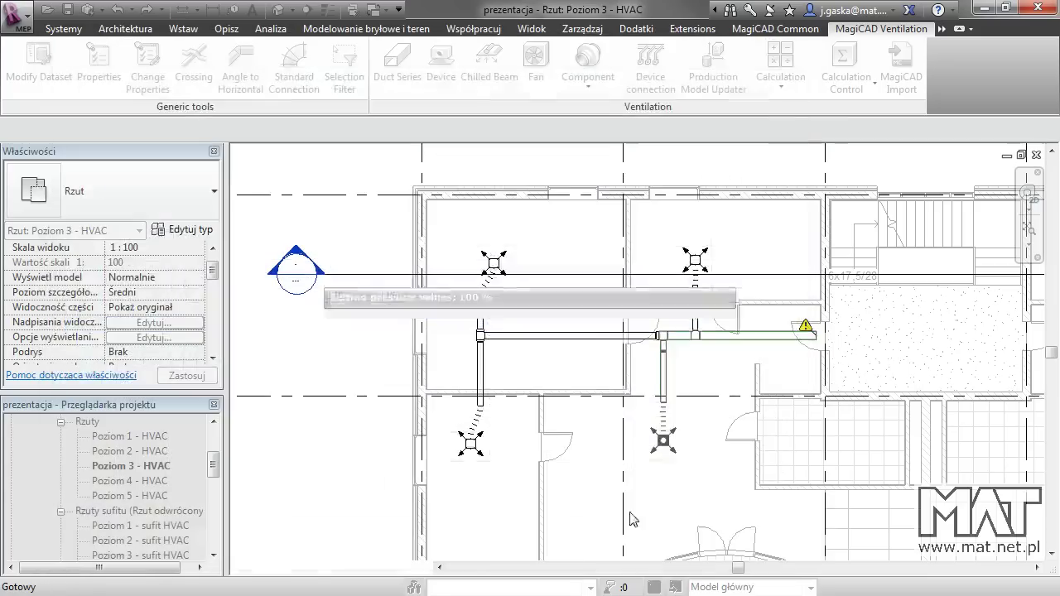
Step: Deselect the highlighted supply network and zoom in to frame its ducts
left_click(655, 374)
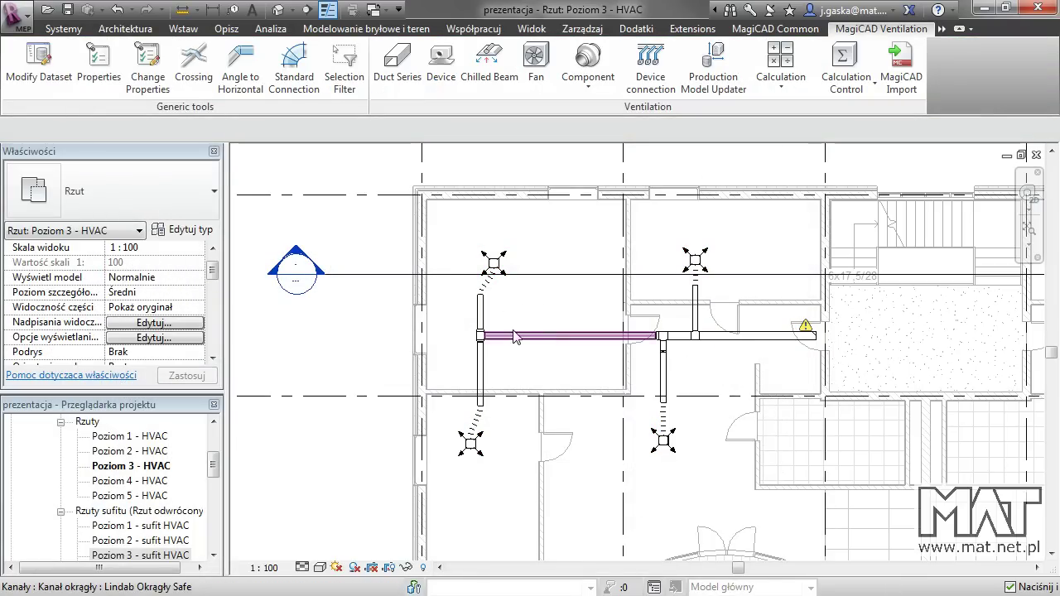
scroll(704, 337, "up", 2)
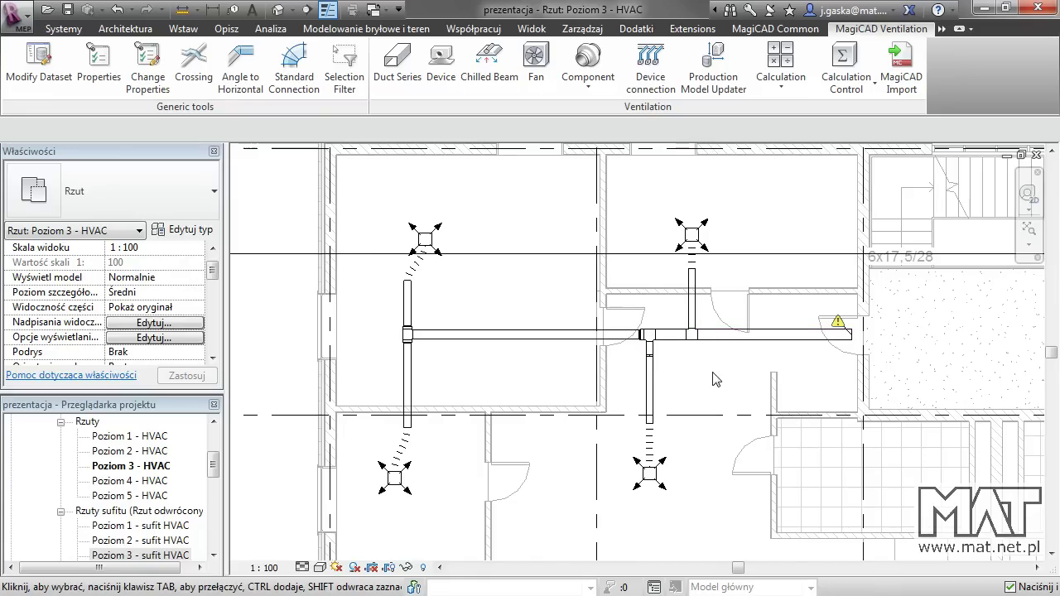
middle_click_drag(727, 379, 717, 369)
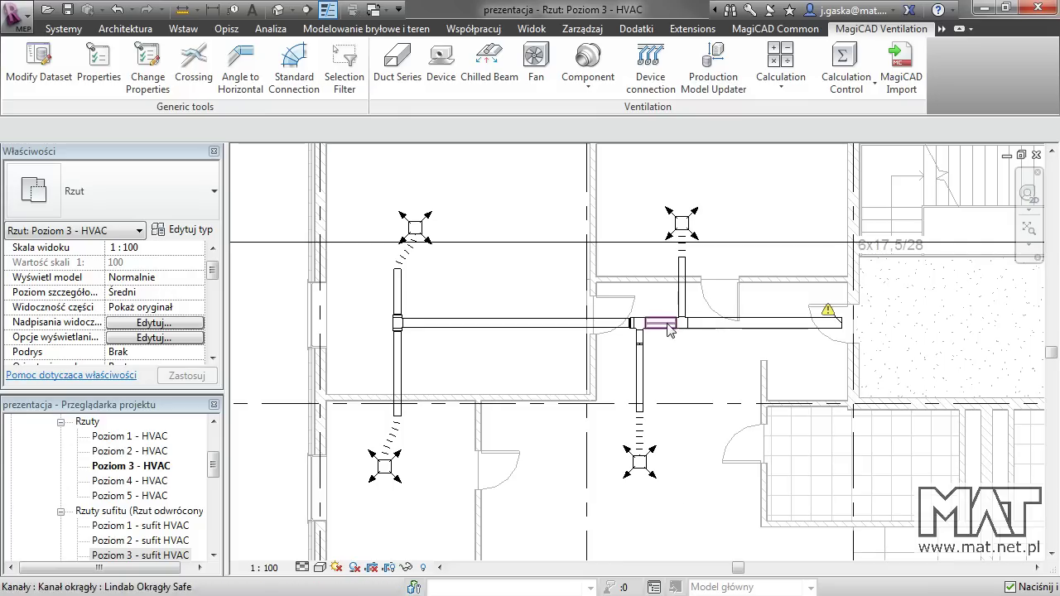
Step: Extend the supply main's right end with a similar 250 mm duct turning upward through an elbow
left_click(783, 323)
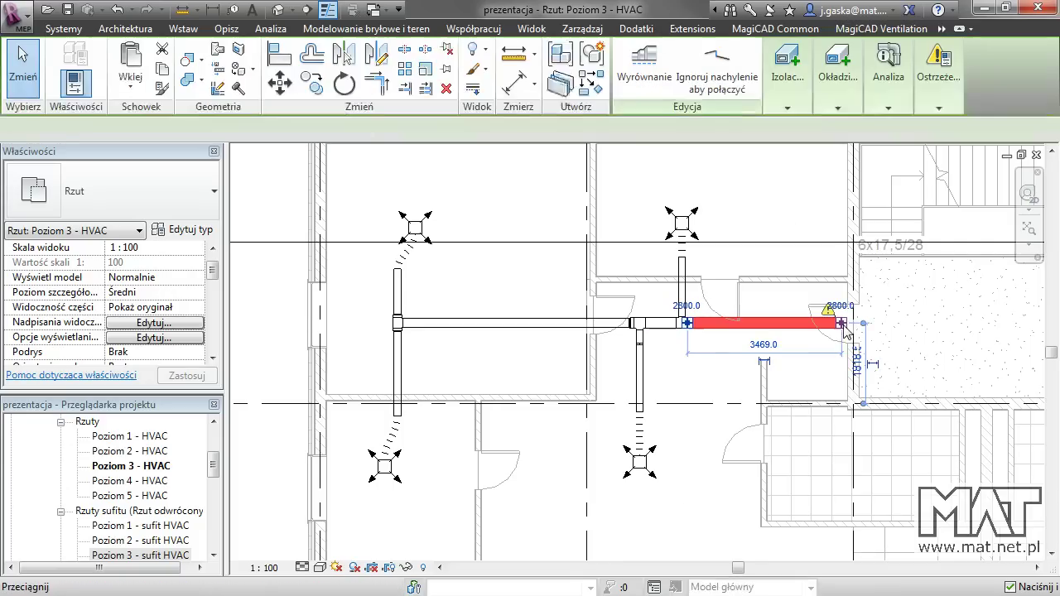
right_click(809, 323)
left_click(868, 255)
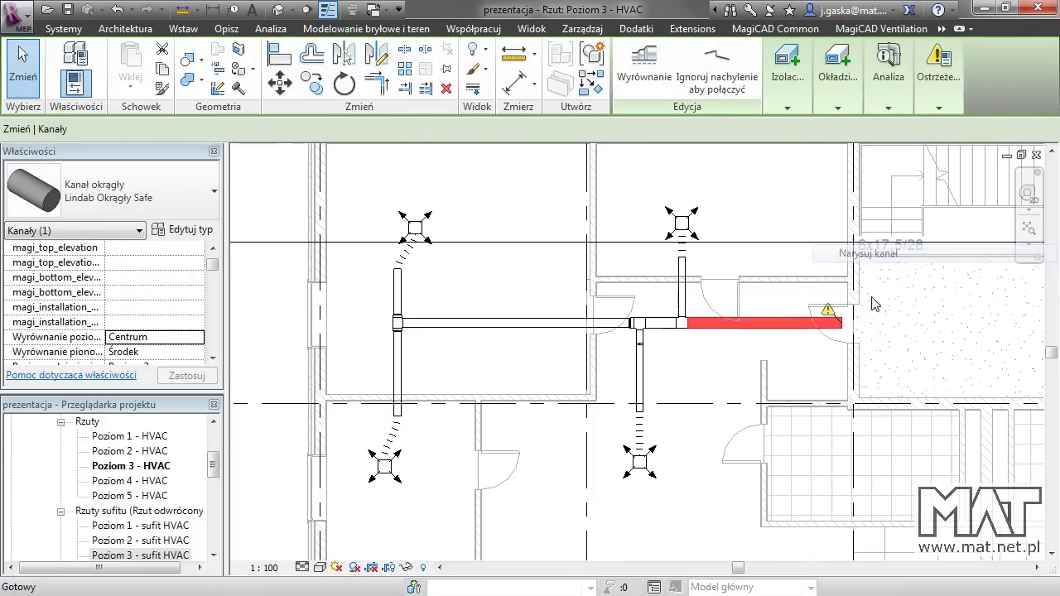
left_click(890, 278)
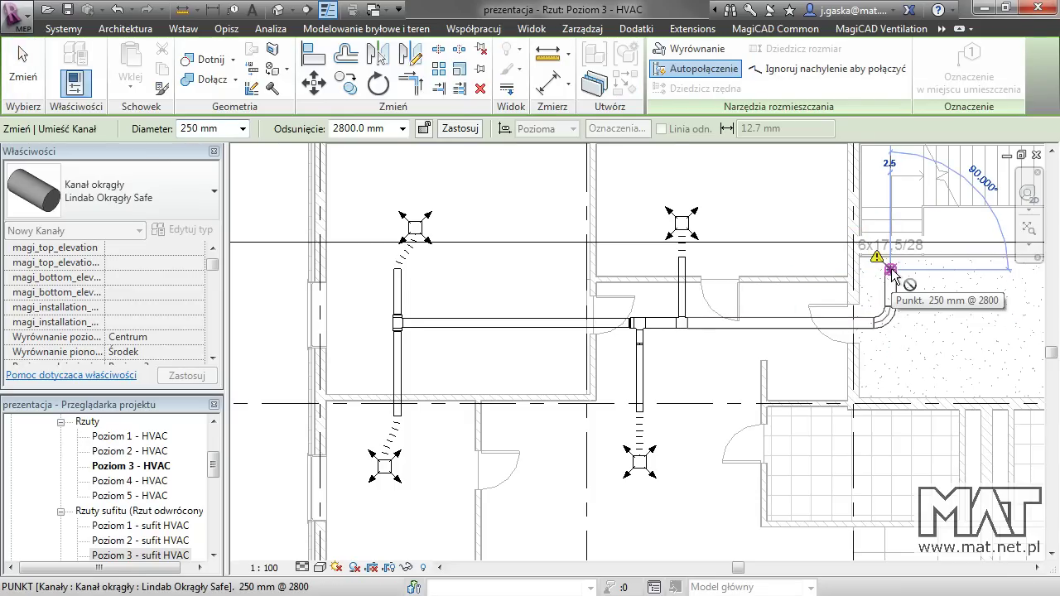
key("Escape")
key("Escape")
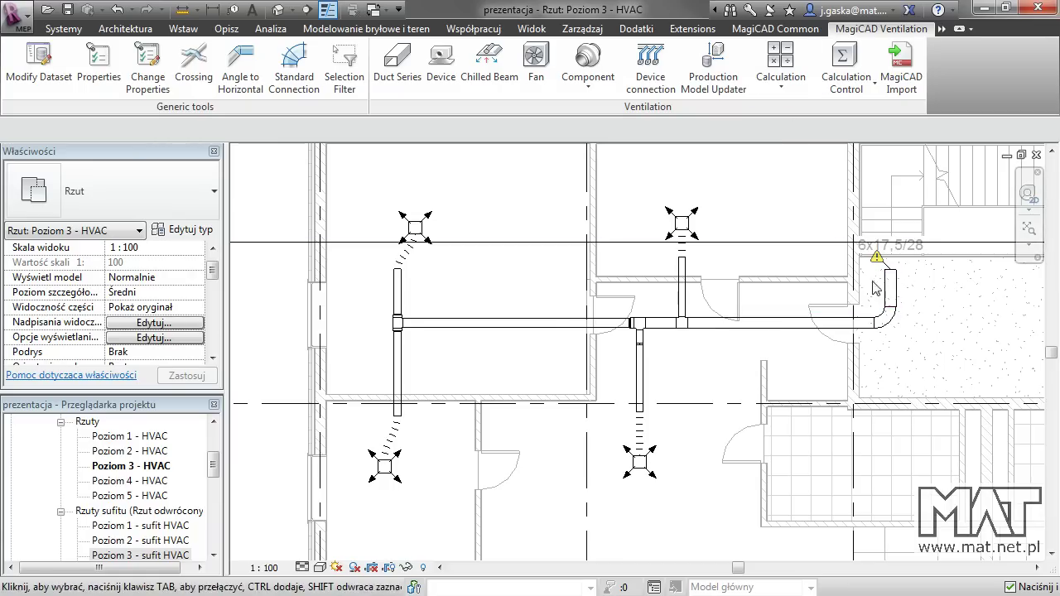
left_click(778, 87)
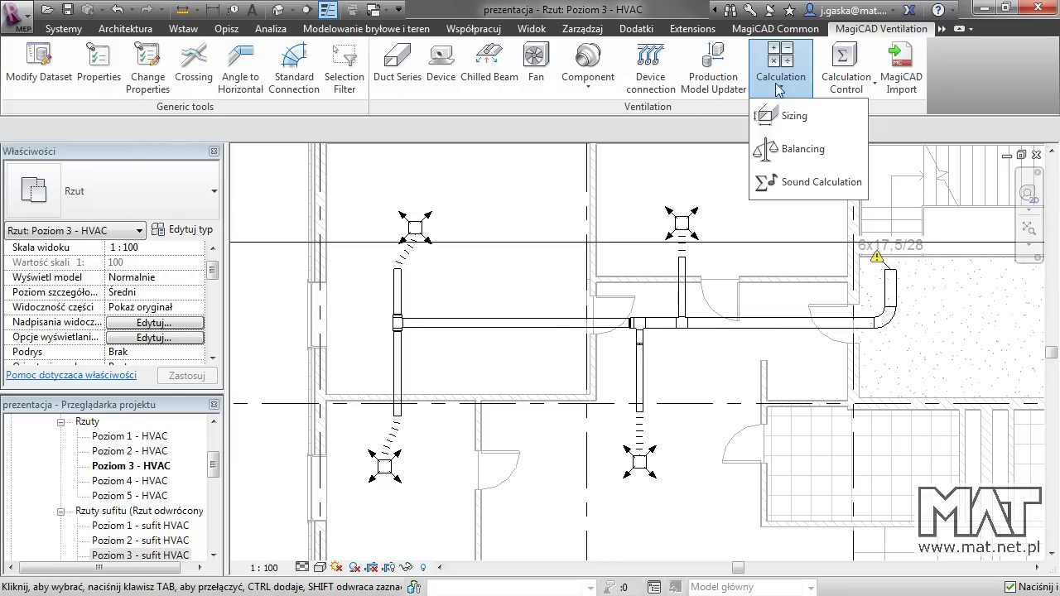
Step: Add a sound source named 'wentylator' on the new rising duct
left_click(853, 84)
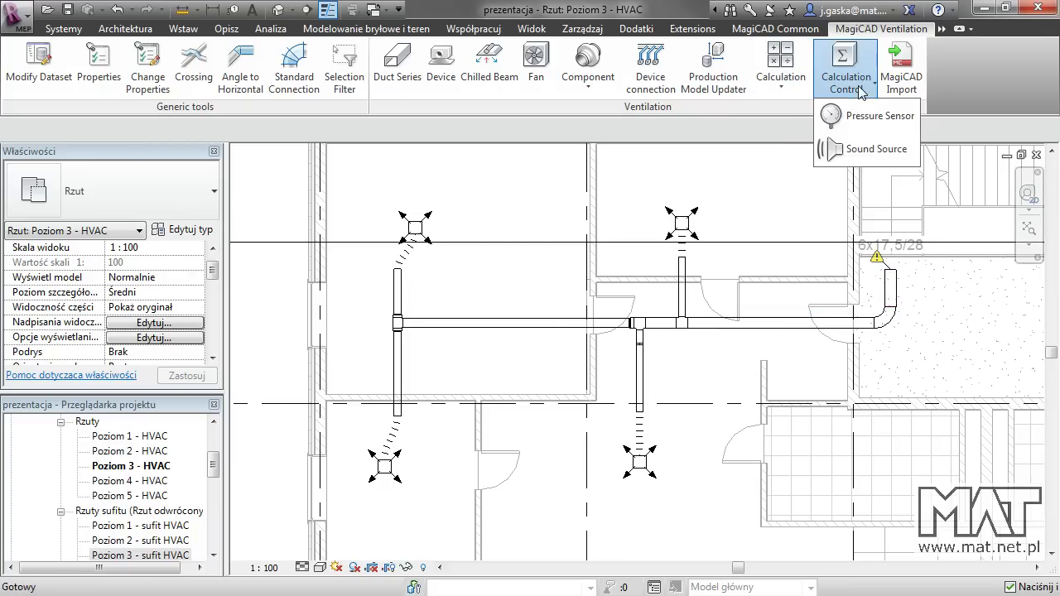
left_click(883, 157)
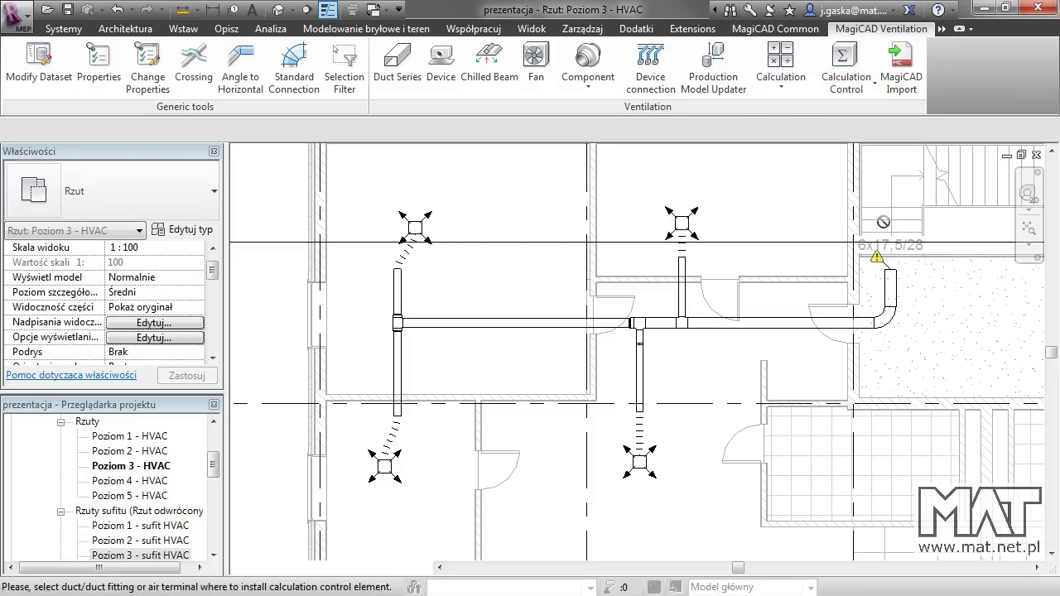
left_click(891, 292)
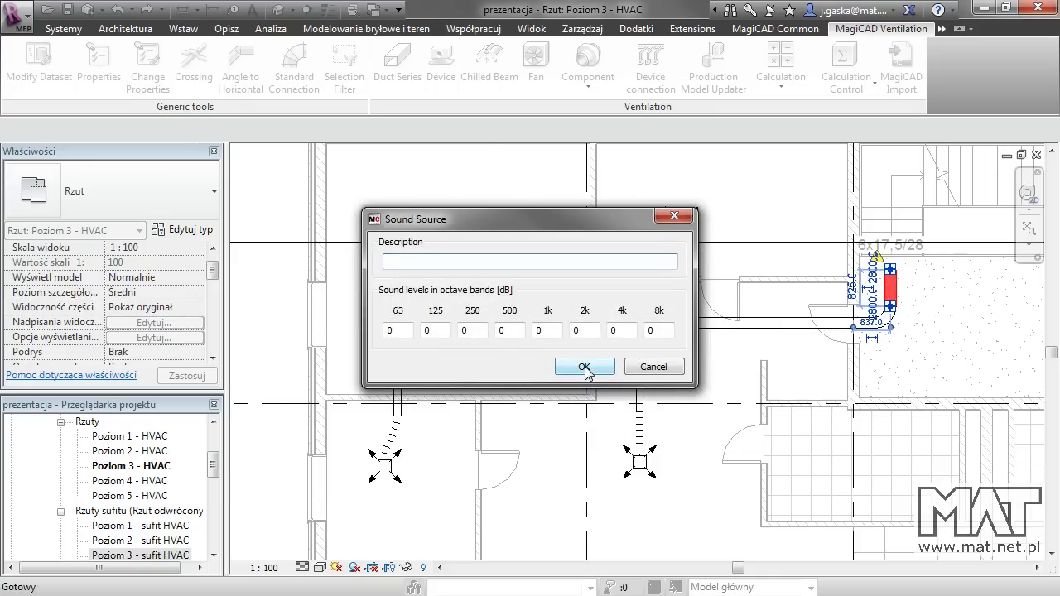
type("wentylator")
Step: Set the sound source to 9 dB in every octave band from 63 Hz to 8 kHz, then deselect
left_click(666, 332)
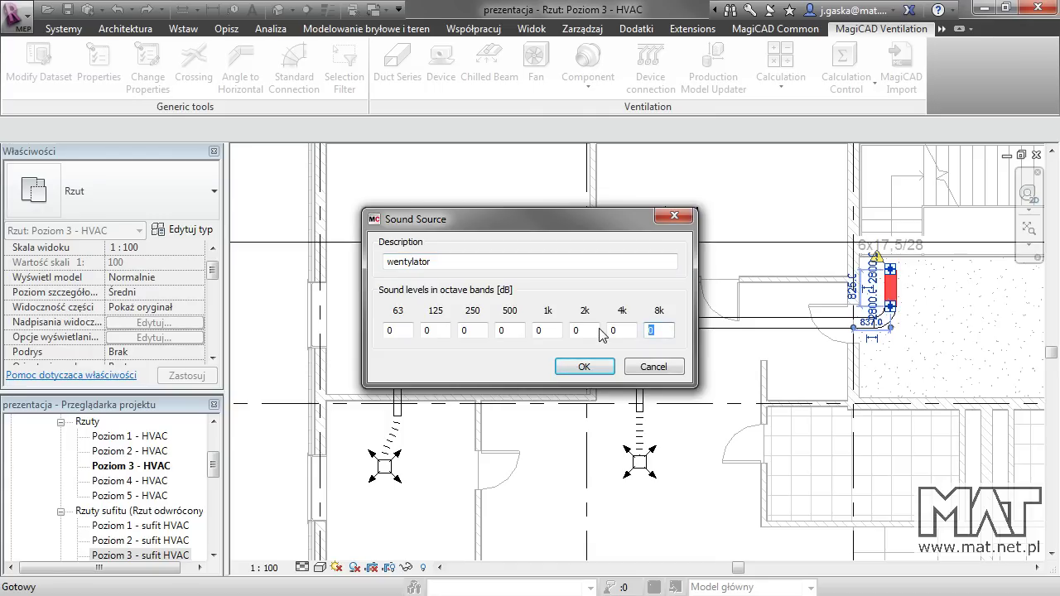
type("9")
left_click(619, 331)
type("9")
left_click(580, 331)
type("9")
left_click(555, 328)
type("9")
left_click(510, 331)
type("9")
left_click(471, 330)
left_click(384, 330)
type("9")
left_click(589, 367)
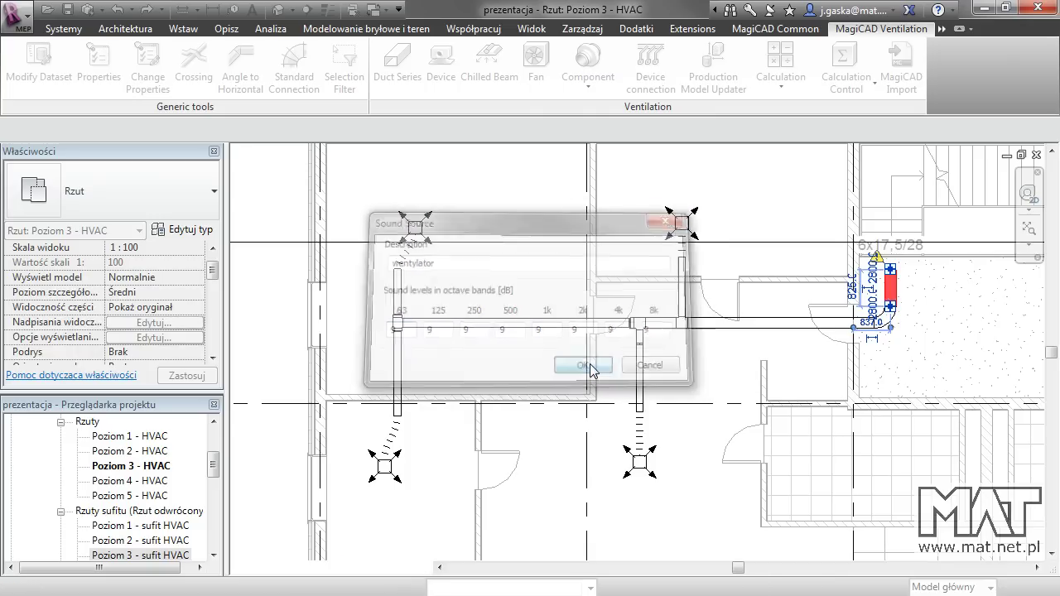
key("Escape")
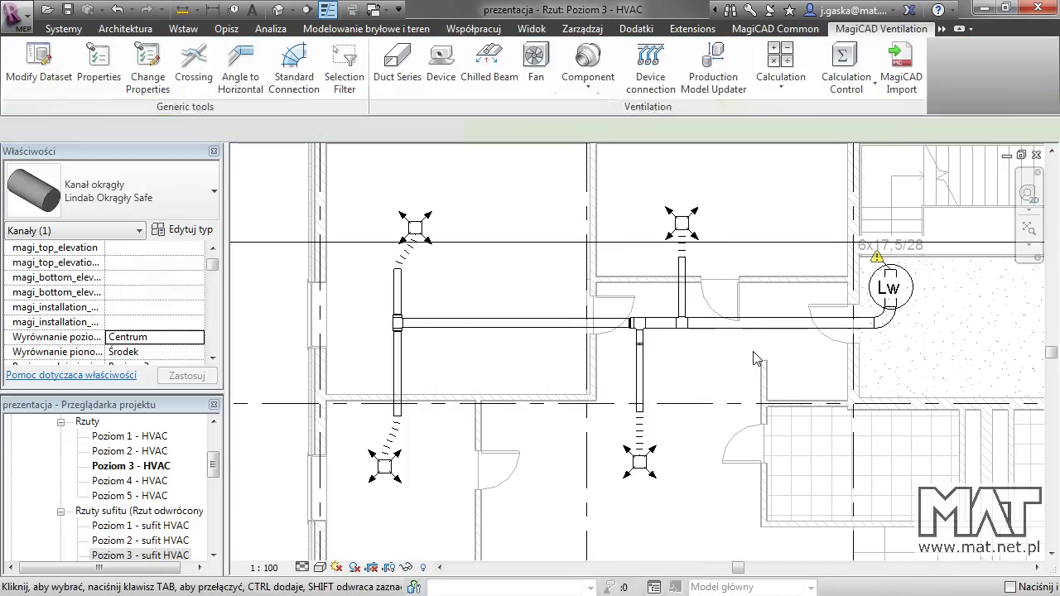
Step: Check the wentylator Lw source, then launch Calculation > Sound Calculation
left_click(914, 285)
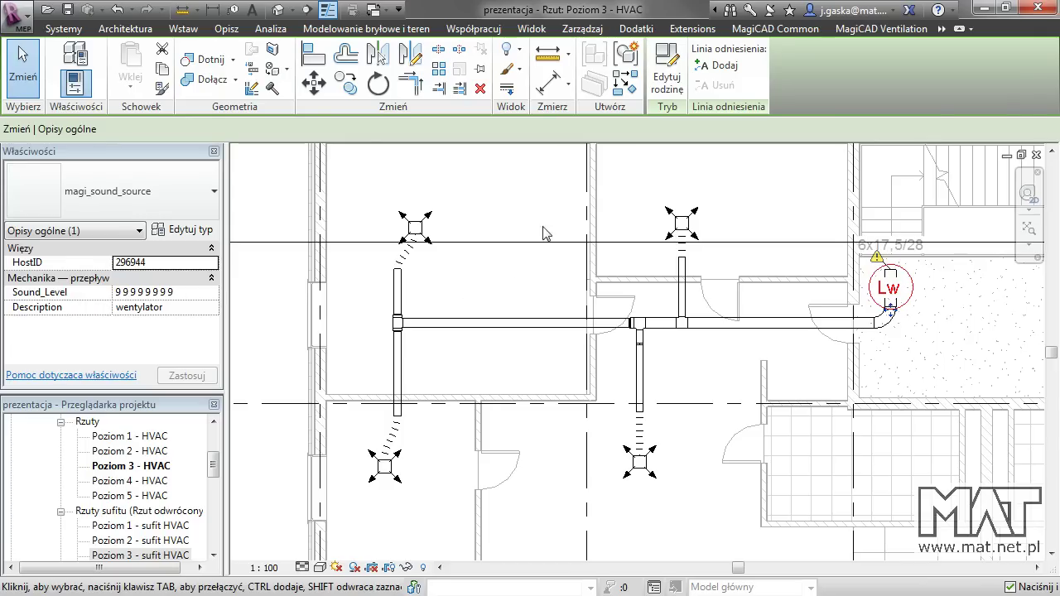
key("Escape")
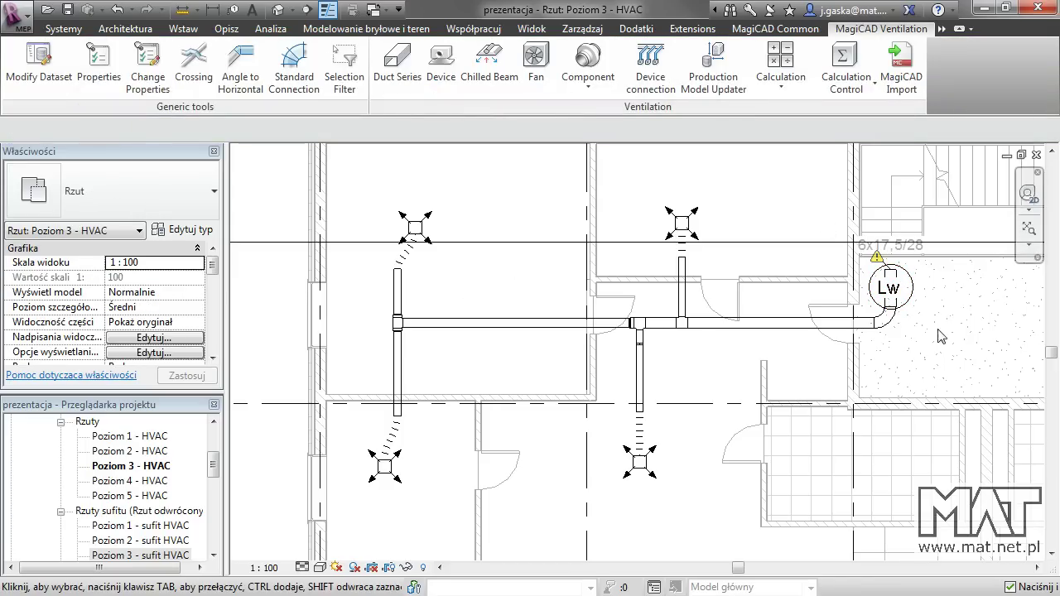
left_click(780, 66)
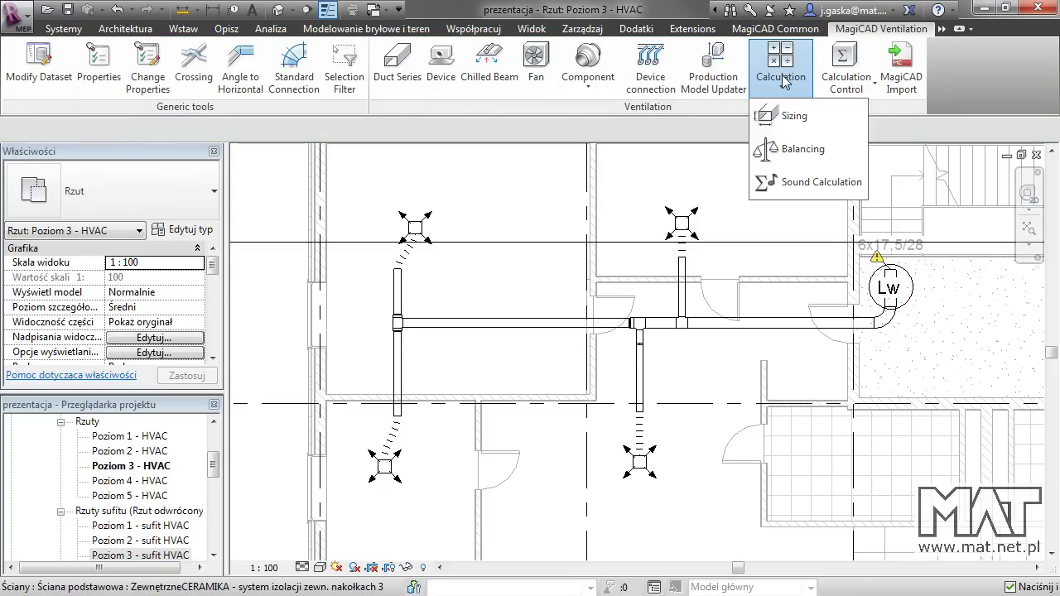
left_click(823, 184)
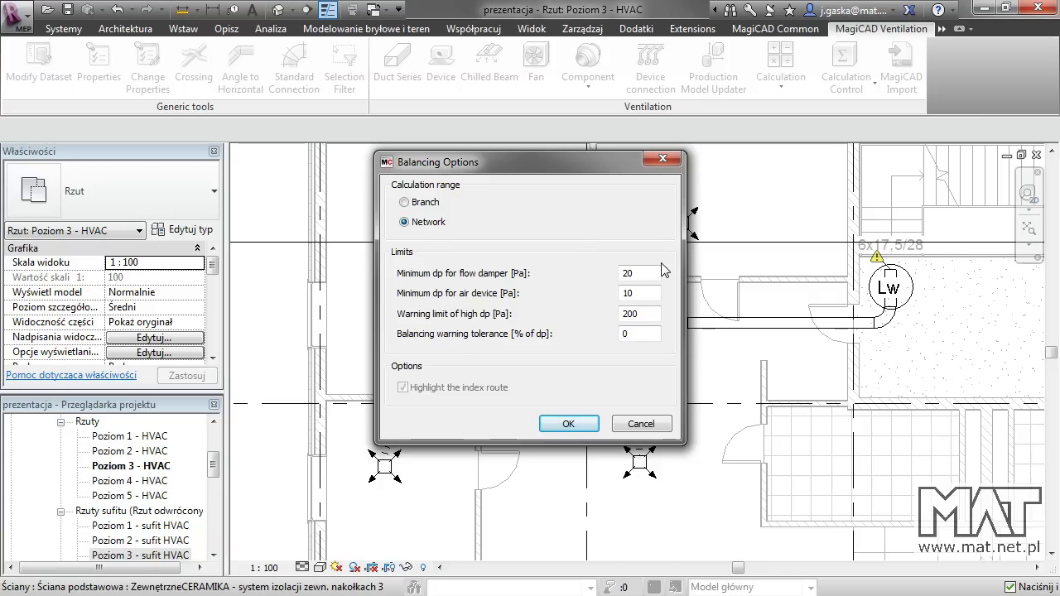
Step: Run the network-wide sound calculation and review supply terminal LpA levels of 25.2 and 20.6 dB
left_click(569, 424)
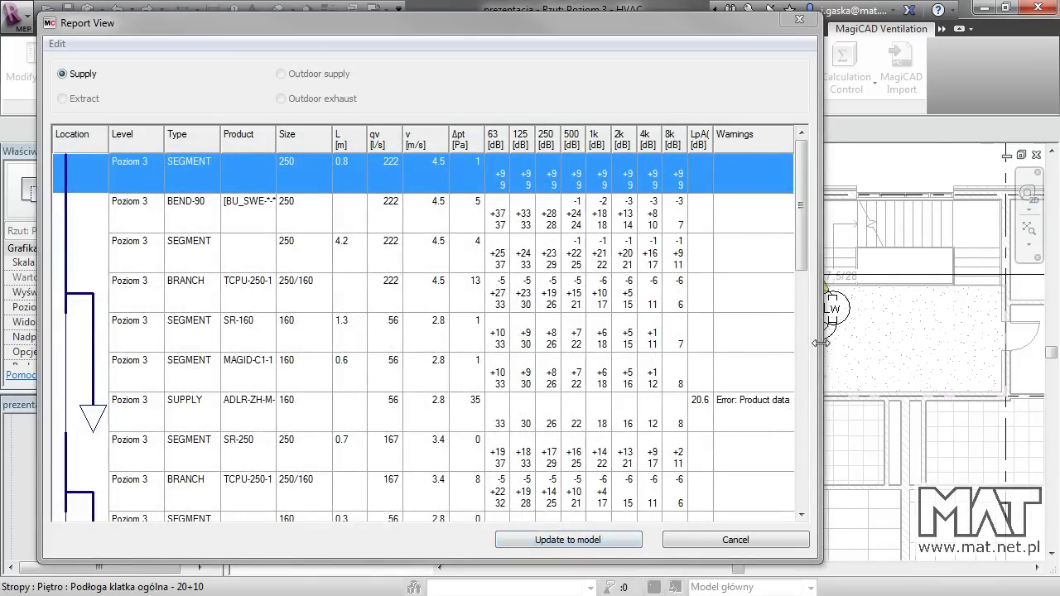
left_click_drag(821, 347, 911, 341)
scroll(759, 403, "down", 3)
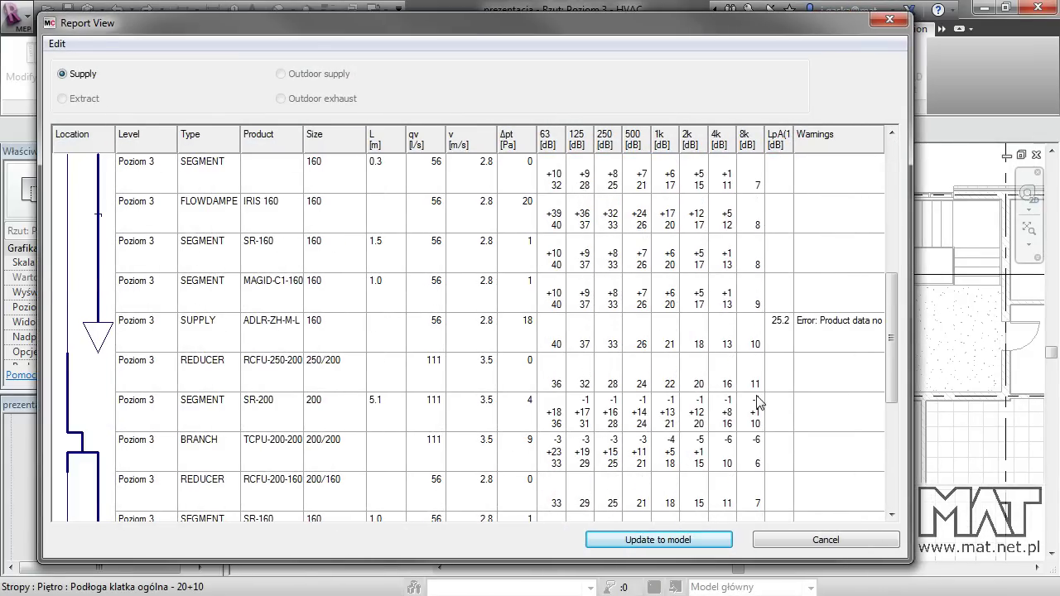
left_click(619, 341)
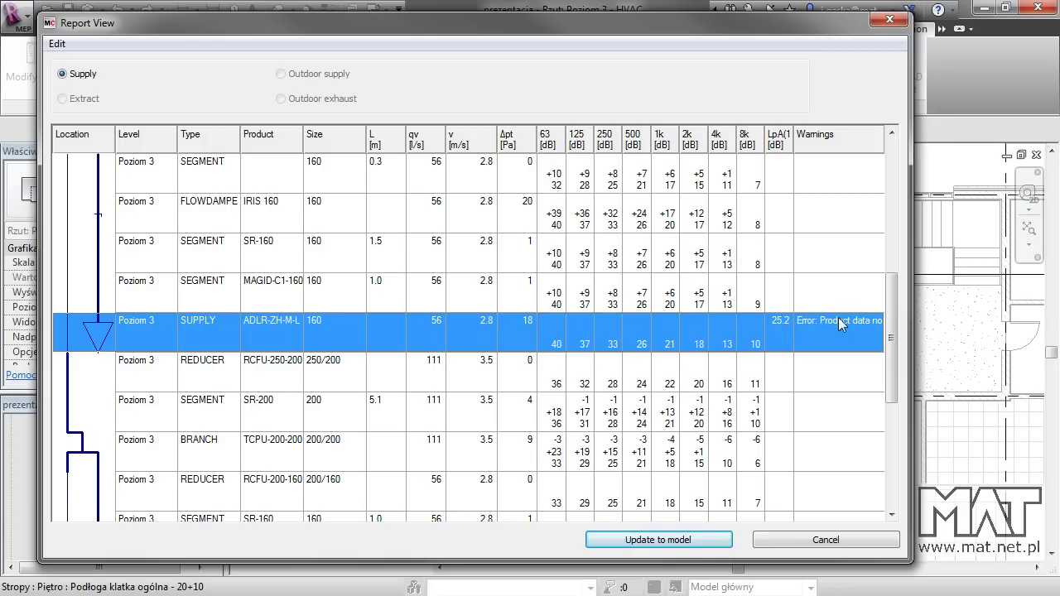
scroll(728, 362, "down", 2)
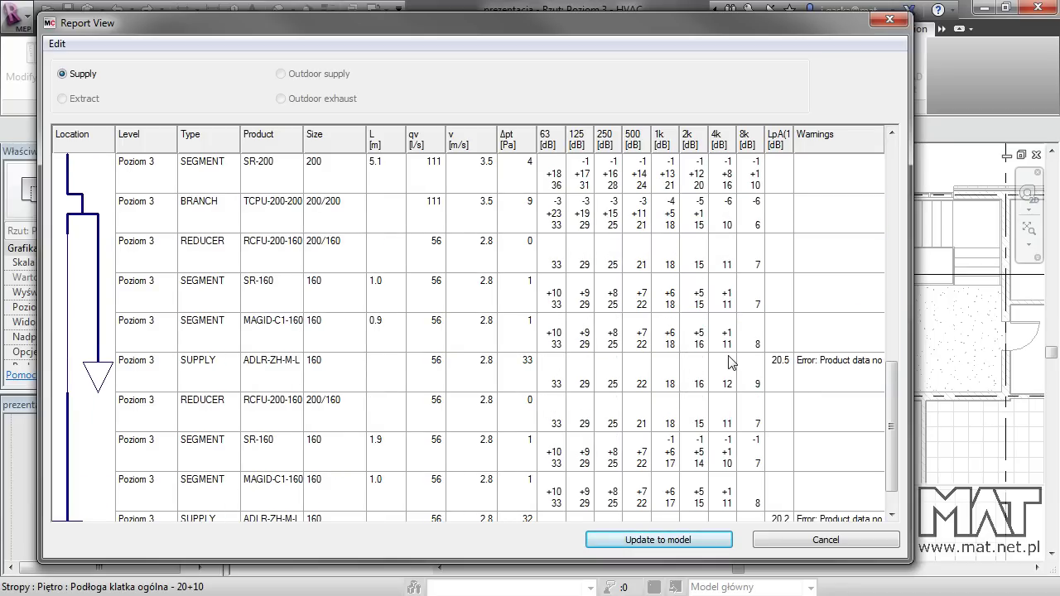
left_click(819, 369)
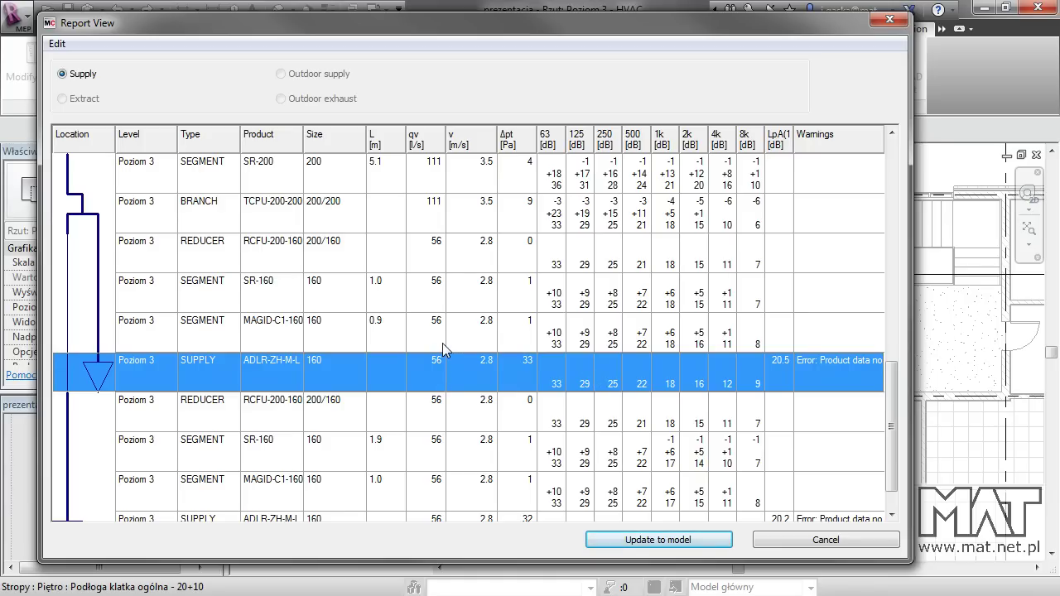
scroll(442, 343, "down", 1)
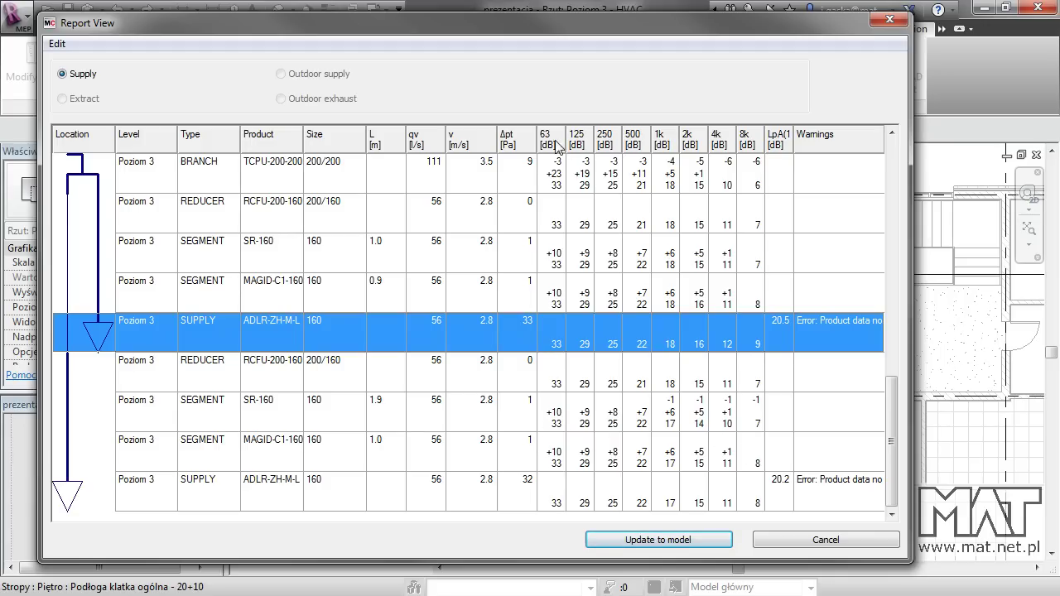
left_click(774, 485)
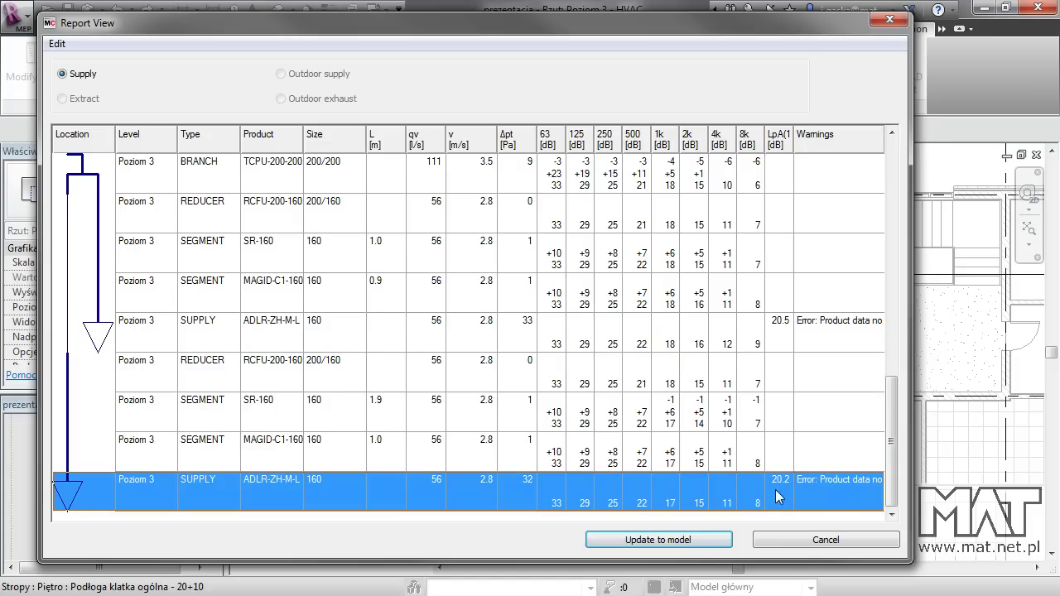
scroll(762, 367, "up", 2)
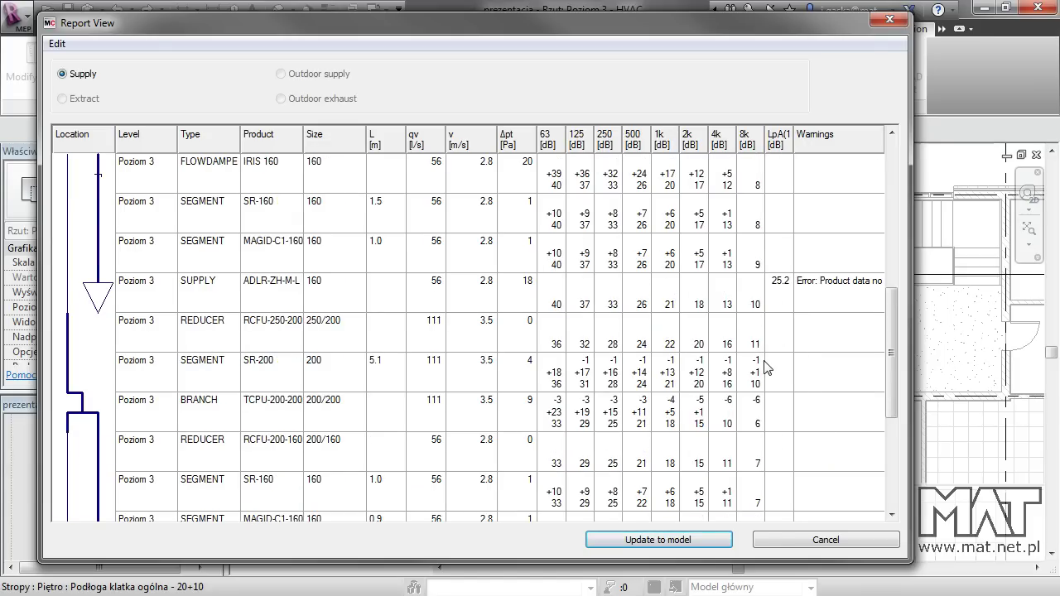
scroll(758, 370, "up", 1)
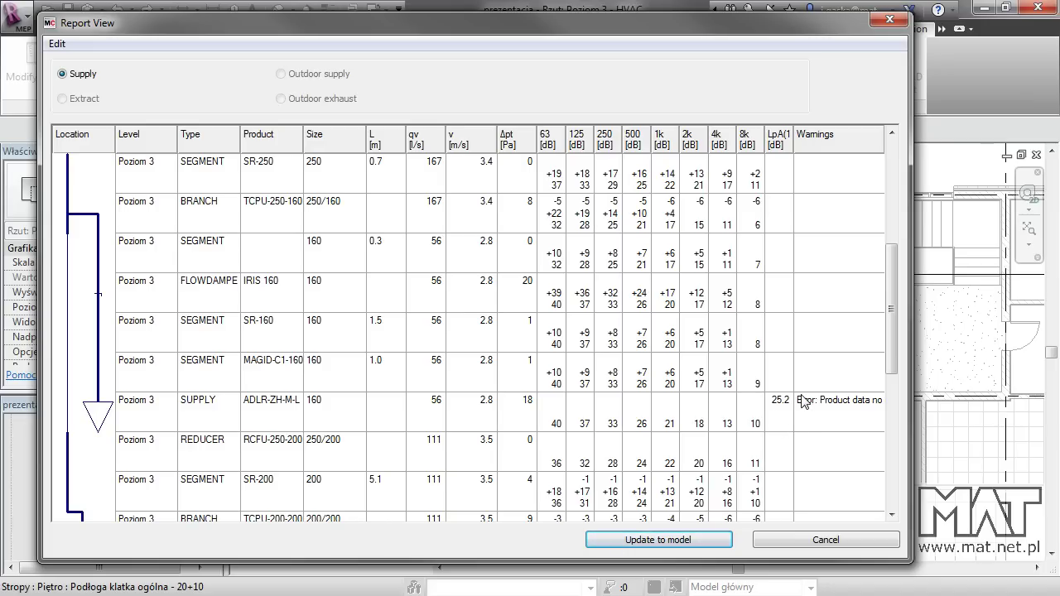
scroll(789, 413, "up", 1)
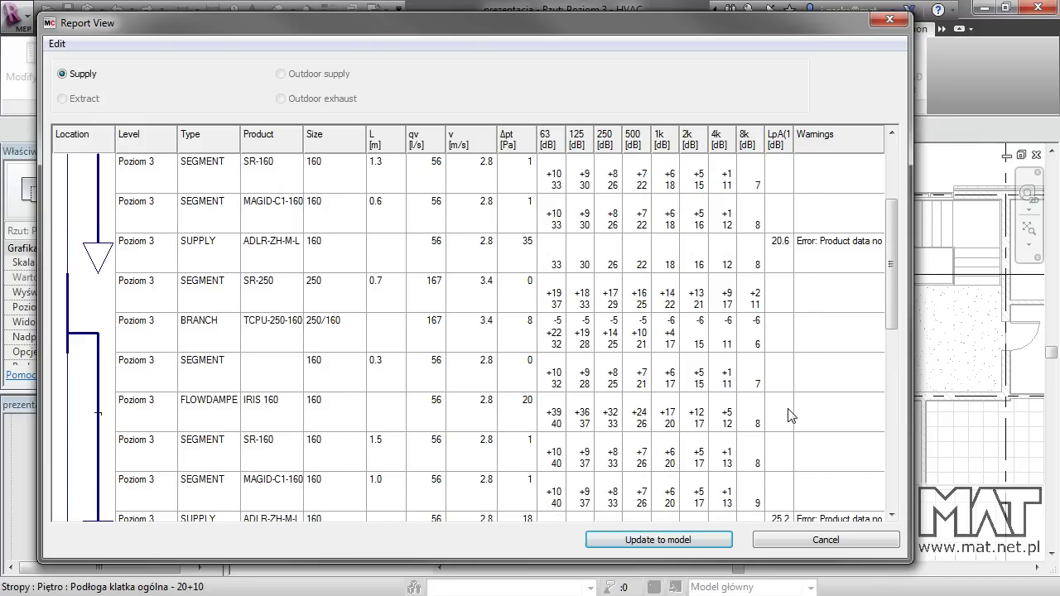
scroll(772, 286, "down", 1)
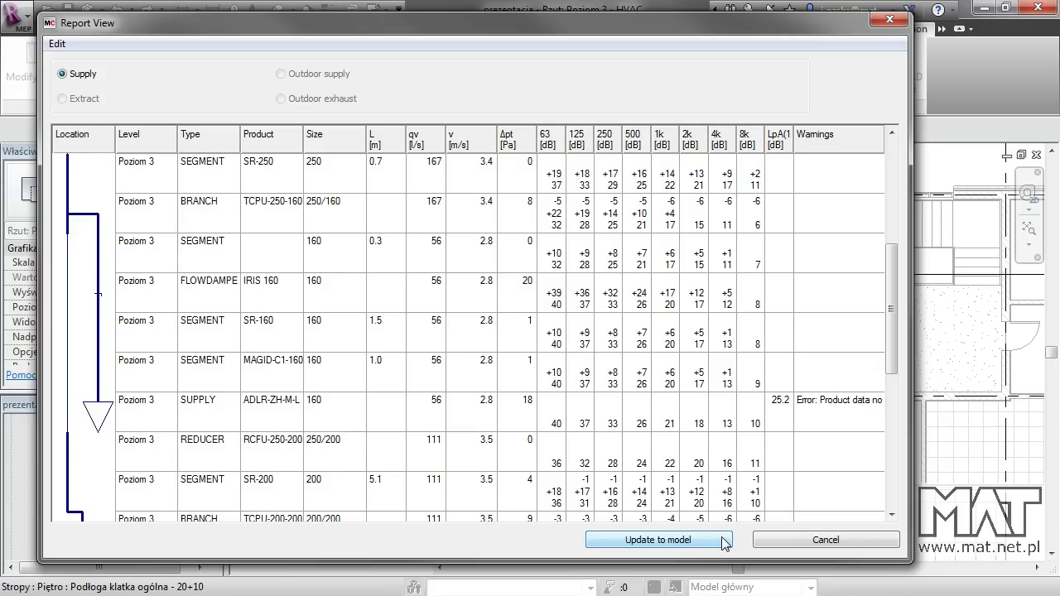
Step: Write the sound results into the model and check the lower-middle terminal's magi_ducting_LpA value
left_click(723, 542)
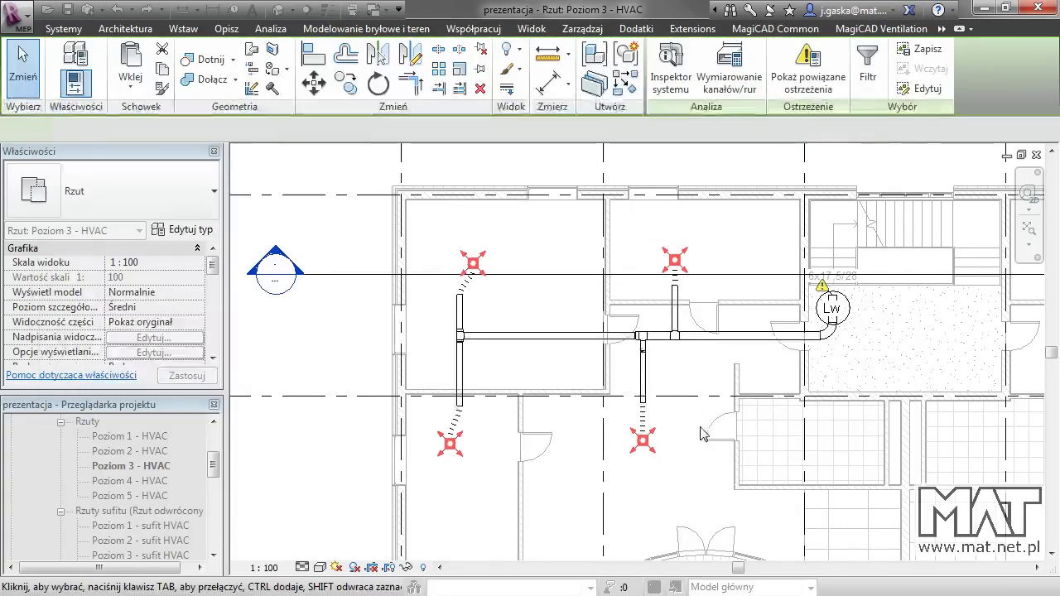
left_click(694, 372)
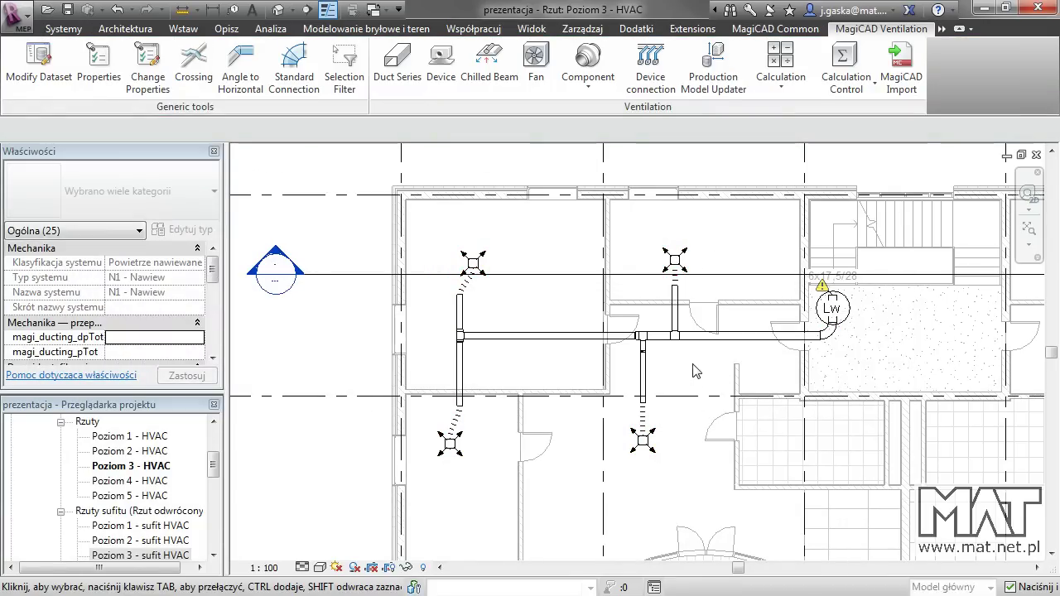
left_click(654, 432)
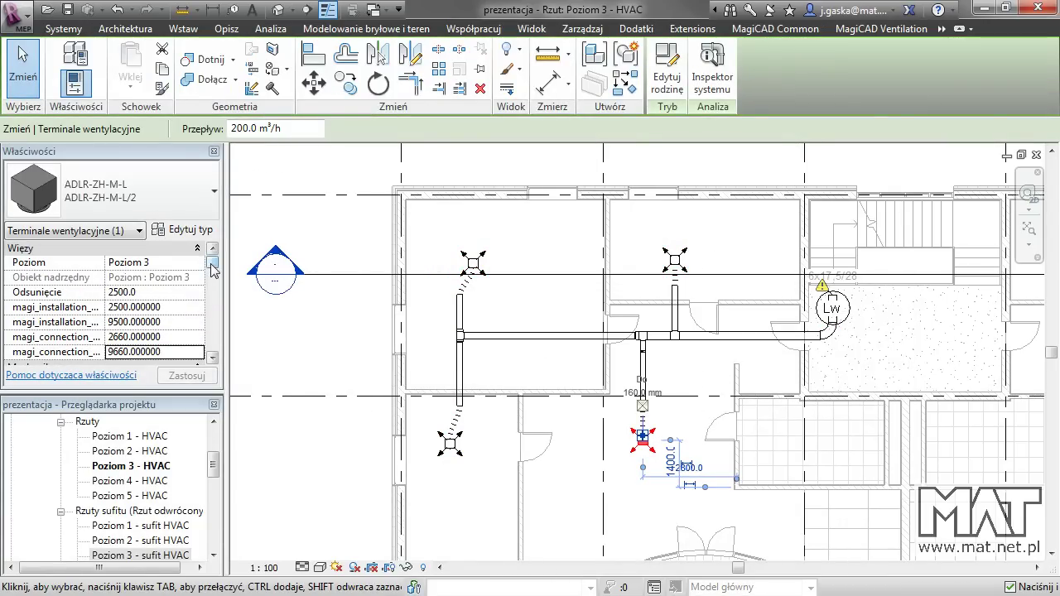
left_click_drag(213, 270, 213, 285)
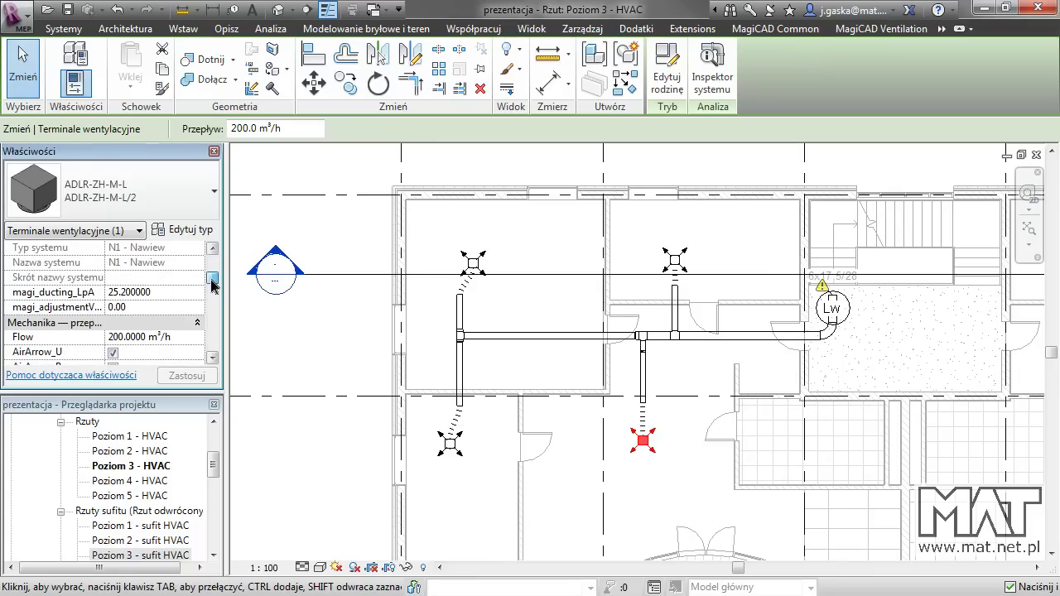
left_click(142, 293)
double_click(149, 293)
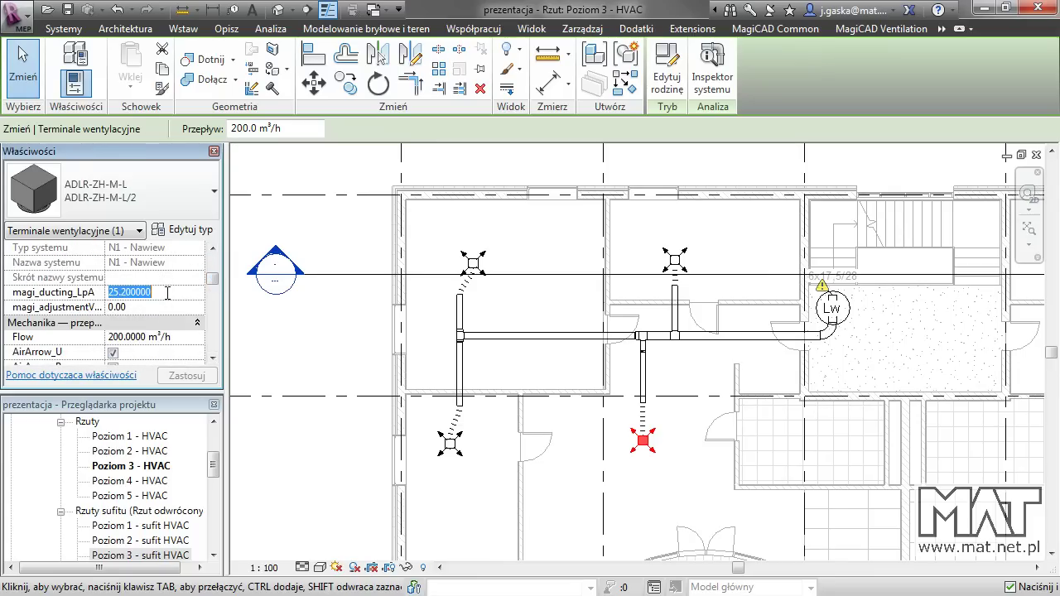
double_click(168, 292)
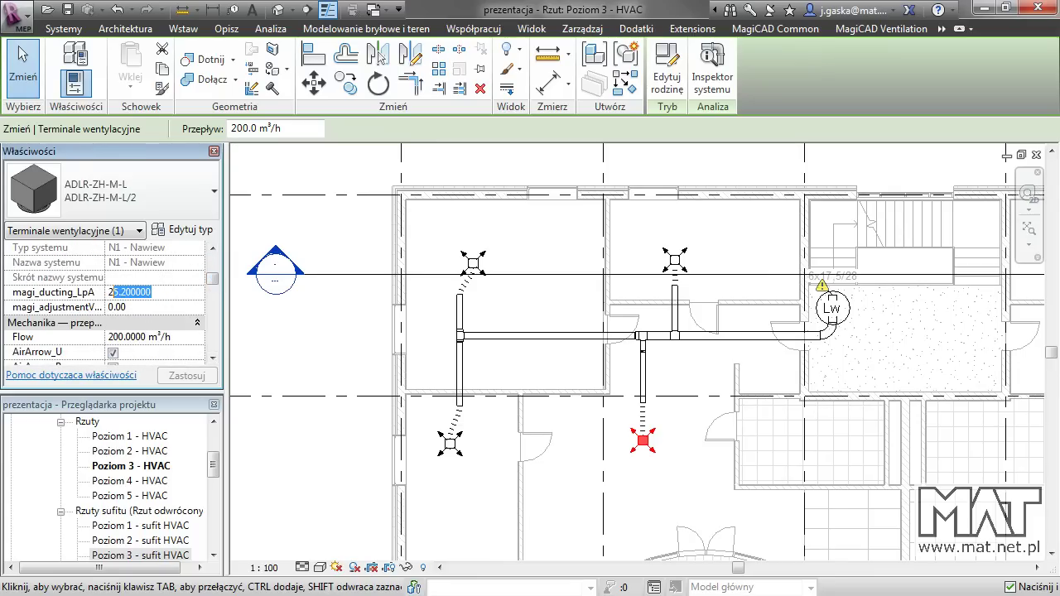
left_click(170, 292)
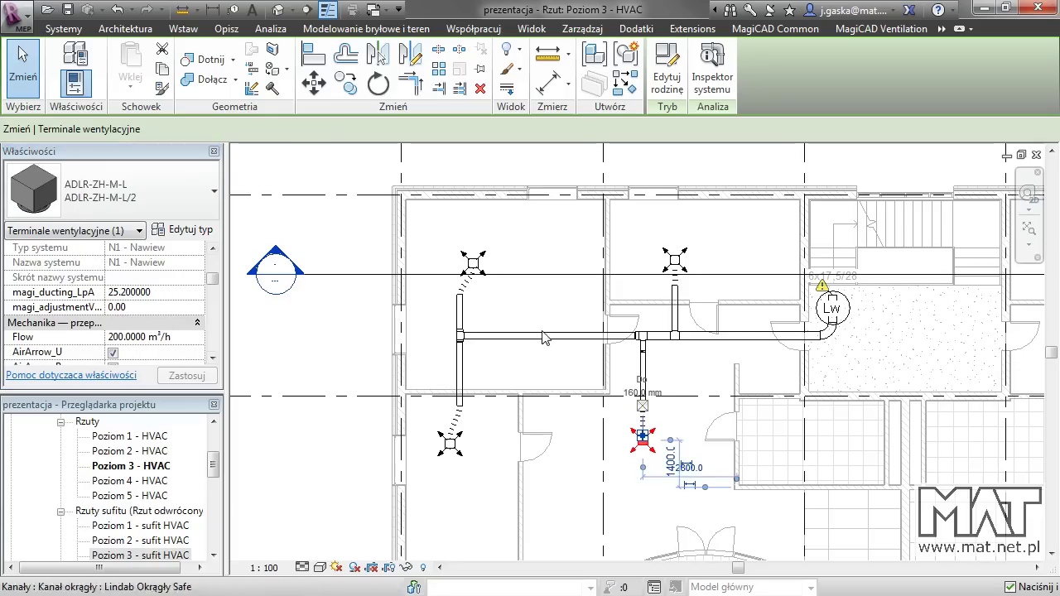
Step: Check the lower-left terminal's magi_adjustmentV of 61, recheck the middle terminal, then deselect
left_click(454, 464)
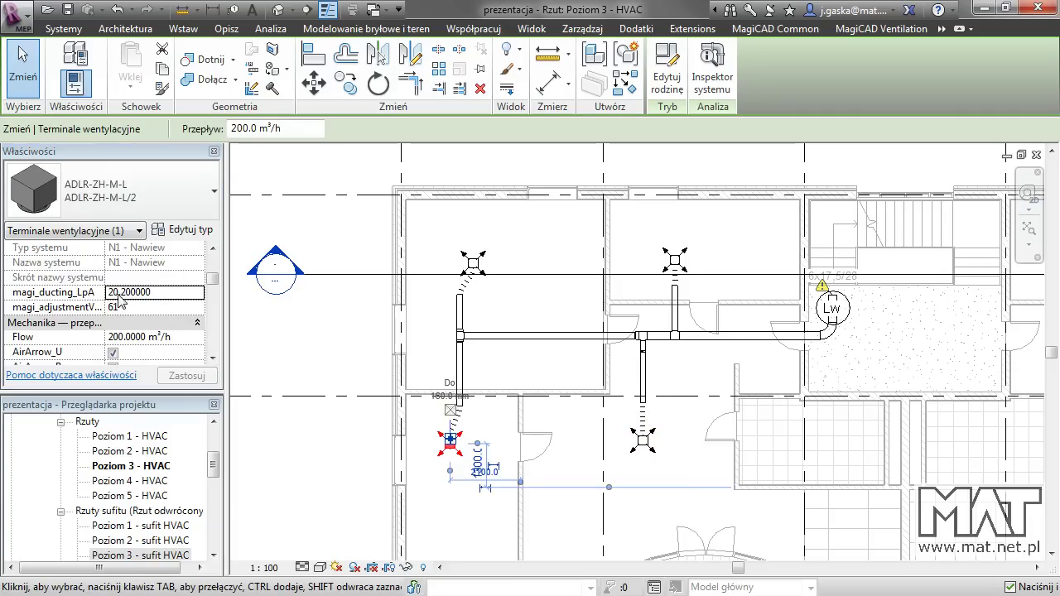
left_click(163, 307)
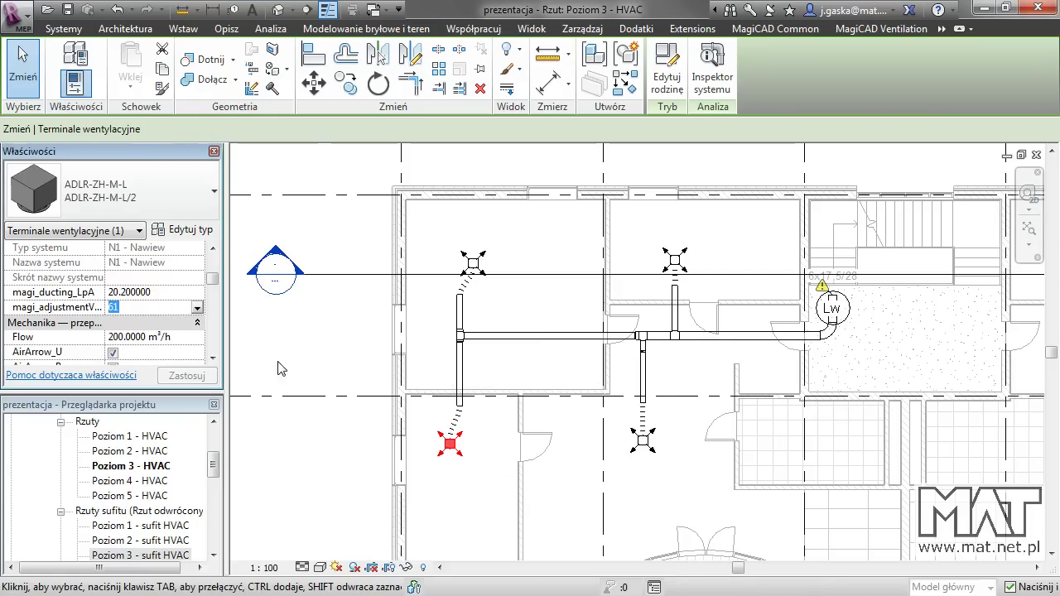
left_click(627, 441)
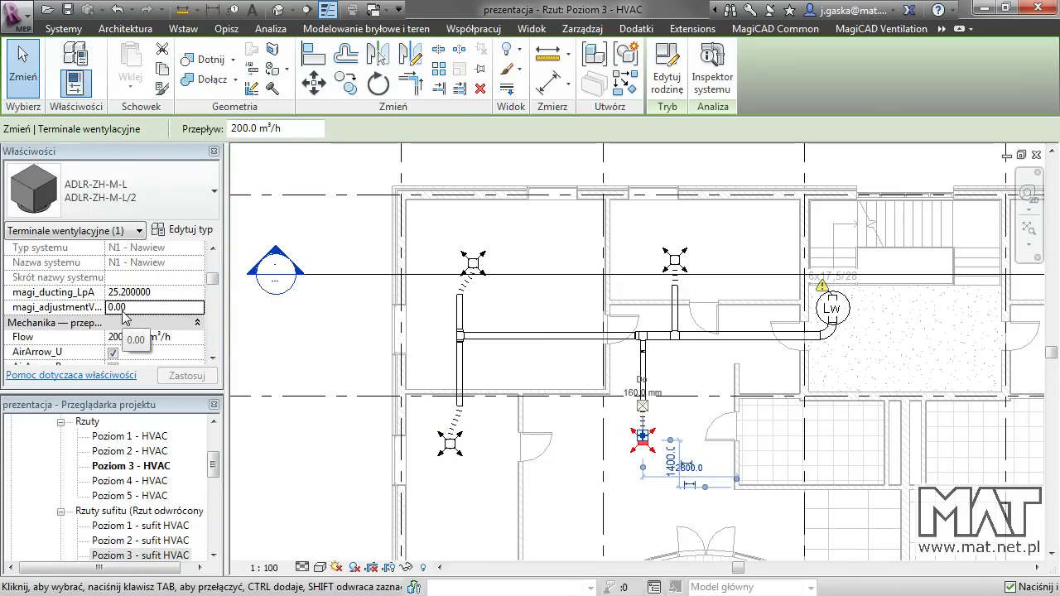
left_click_drag(212, 281, 213, 308)
left_click(306, 340)
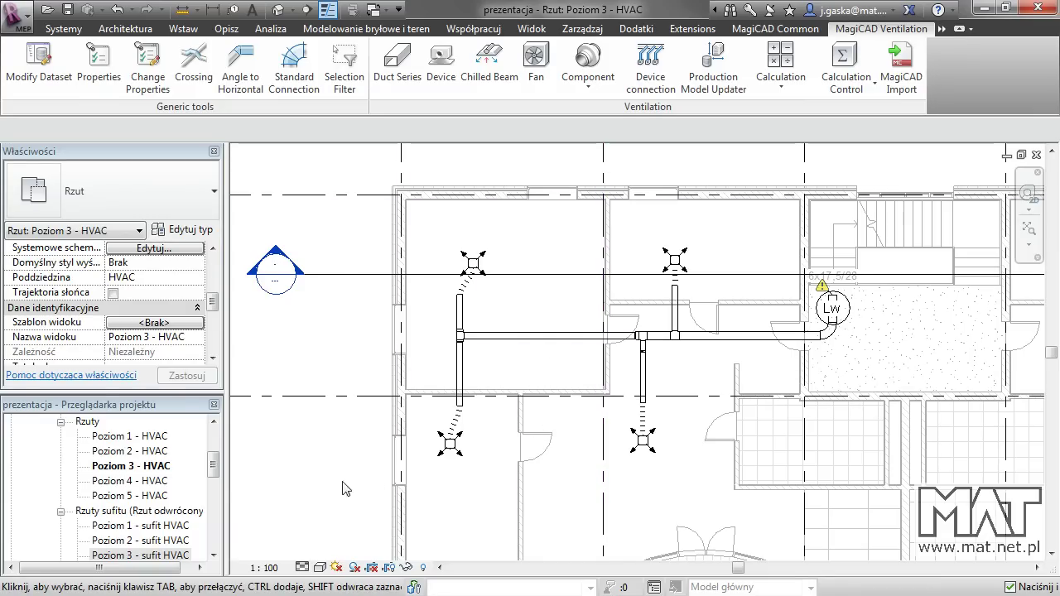
Step: Reactivate the Poziom 3 - HVAC plan and bring up the MAT add-in tools
left_click_drag(213, 468, 212, 523)
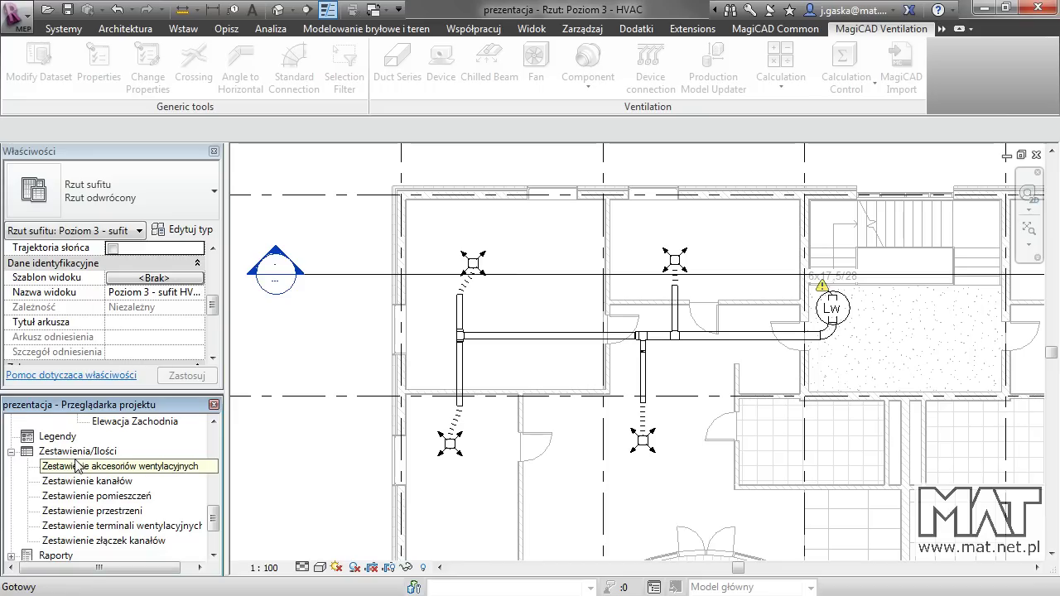
left_click(532, 248)
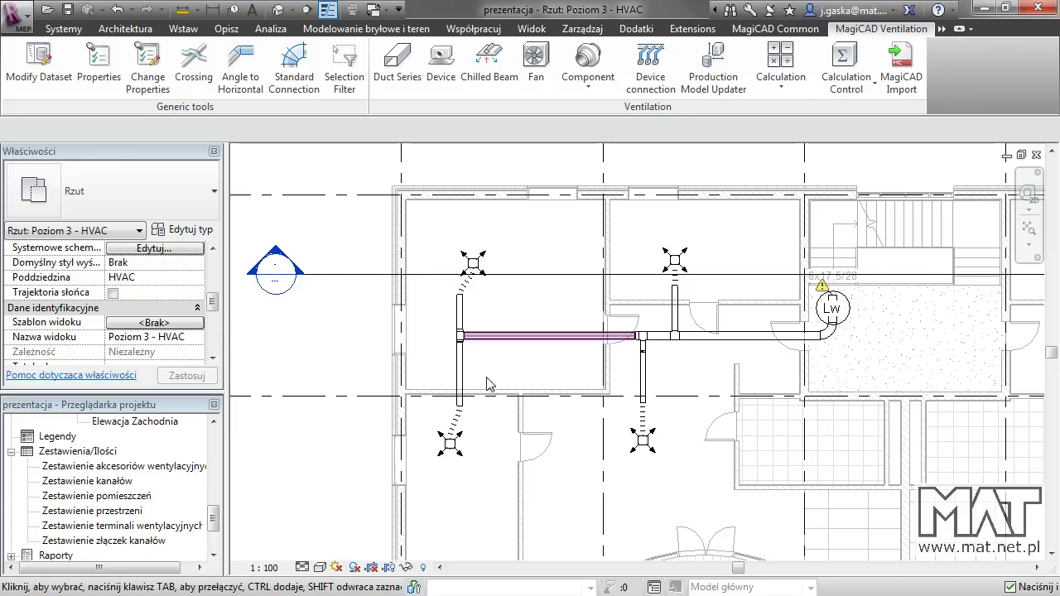
left_click(942, 28)
left_click(952, 79)
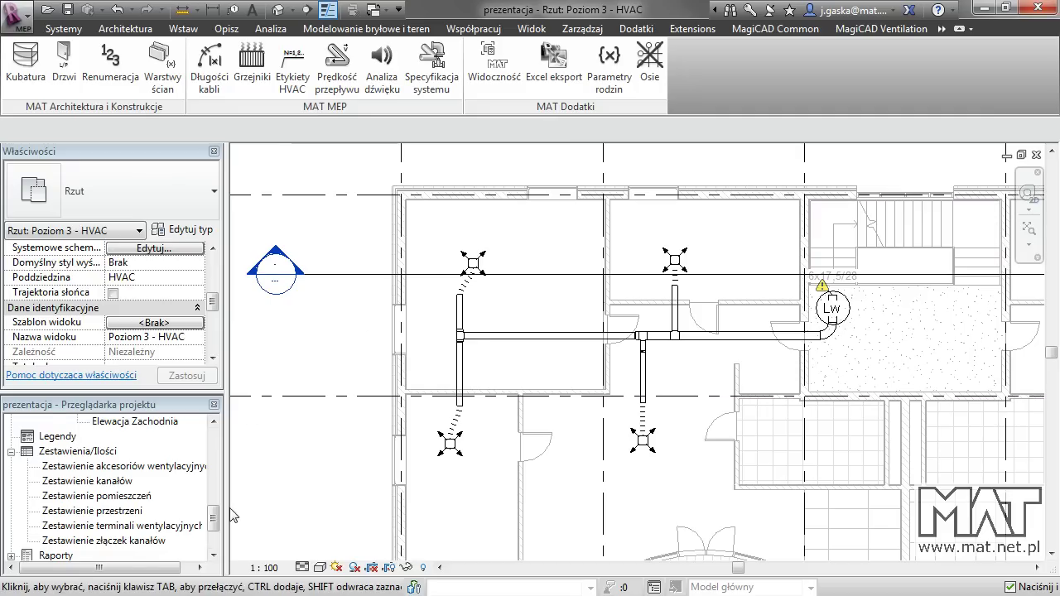
left_click_drag(213, 516, 216, 471)
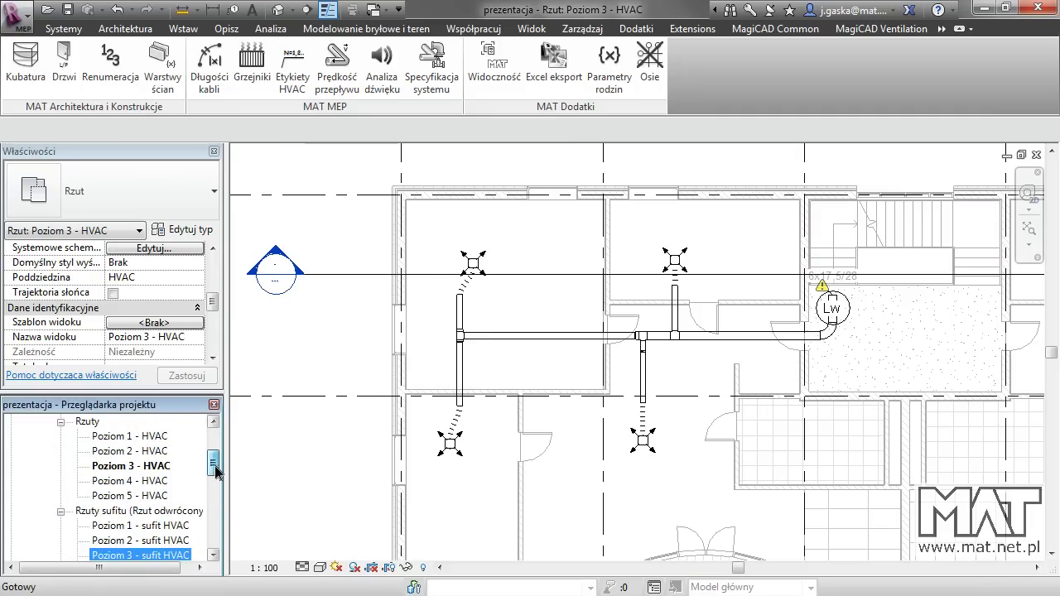
double_click(131, 451)
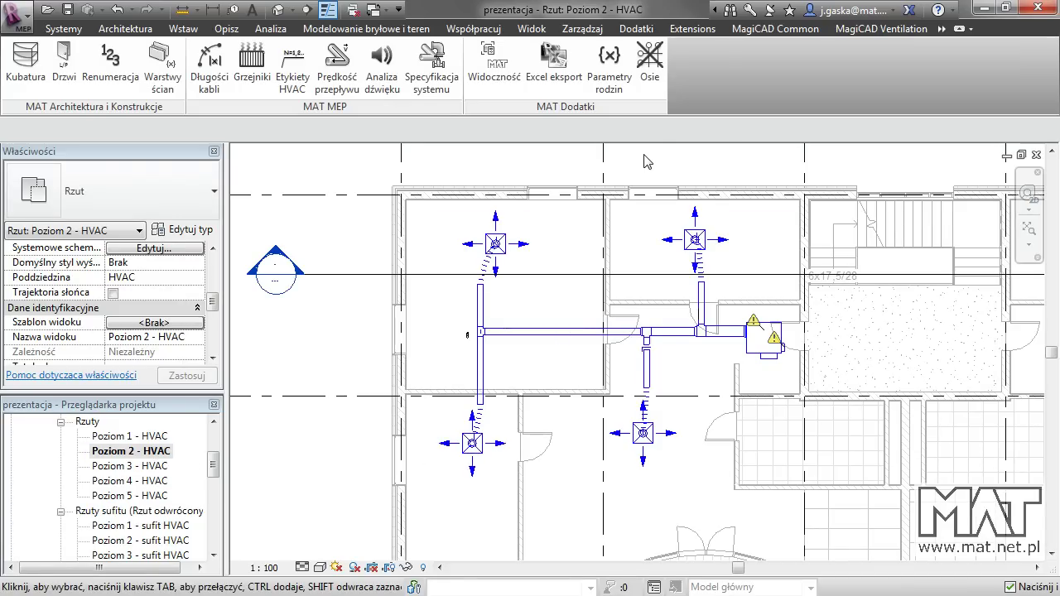
left_click(469, 336)
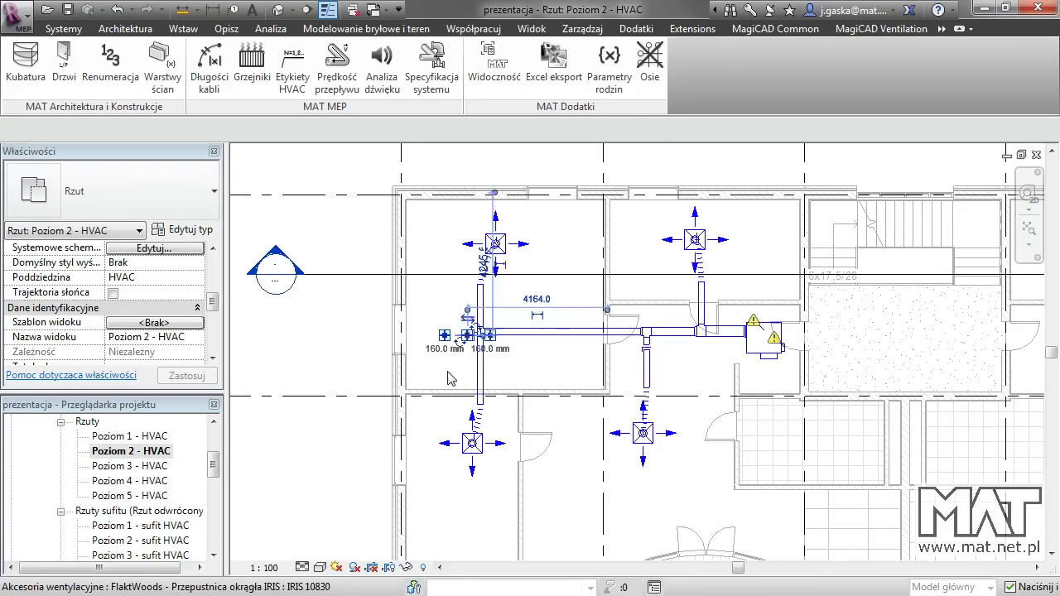
key("Escape")
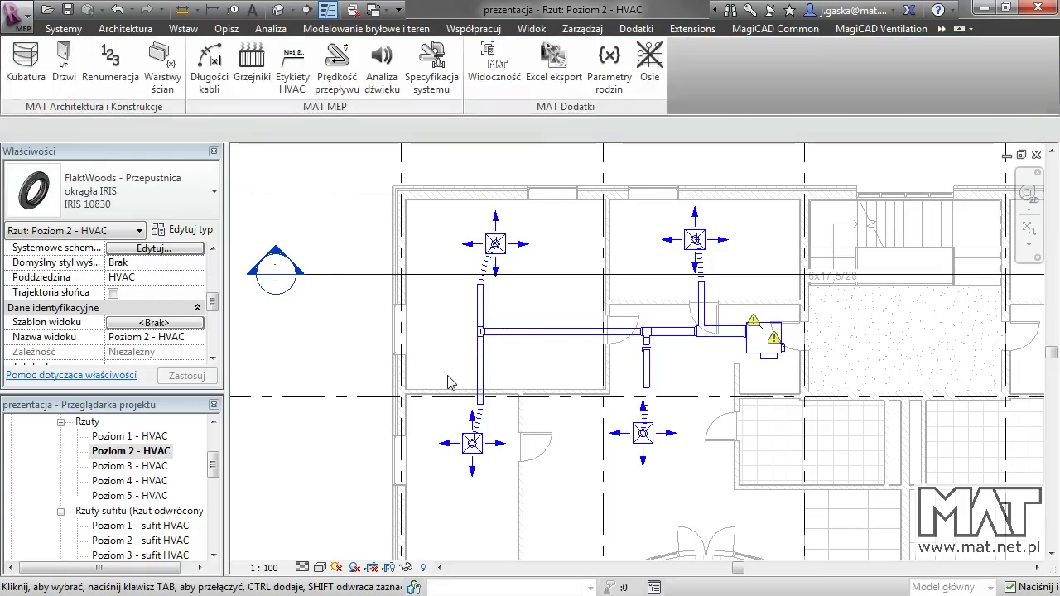
Step: In MAT Etykiety HVAC, keep flexible ducts included, load the tag families and choose the 'numer' label
left_click(292, 77)
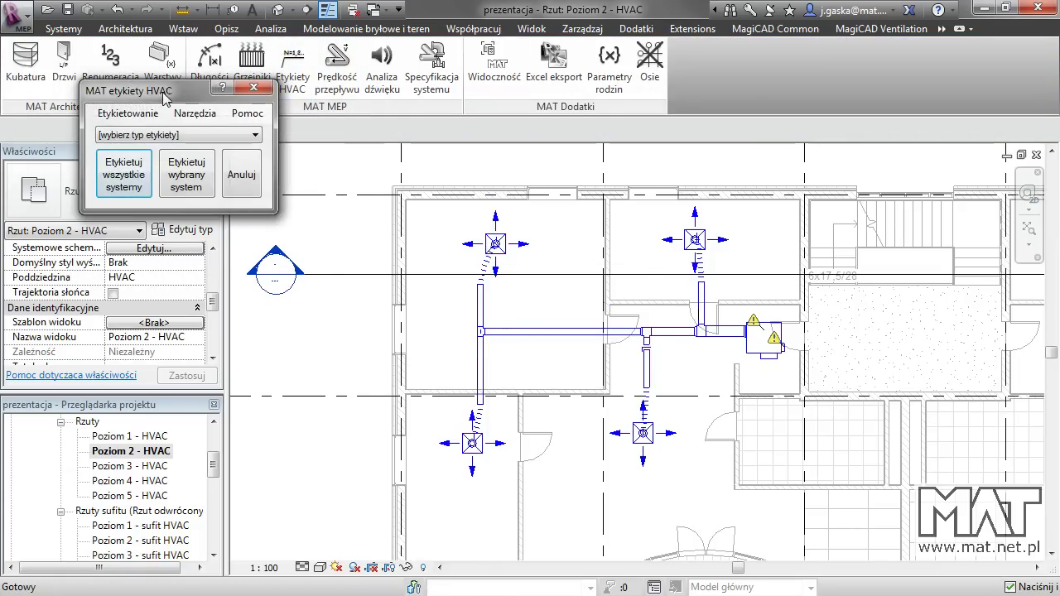
left_click_drag(162, 99, 223, 154)
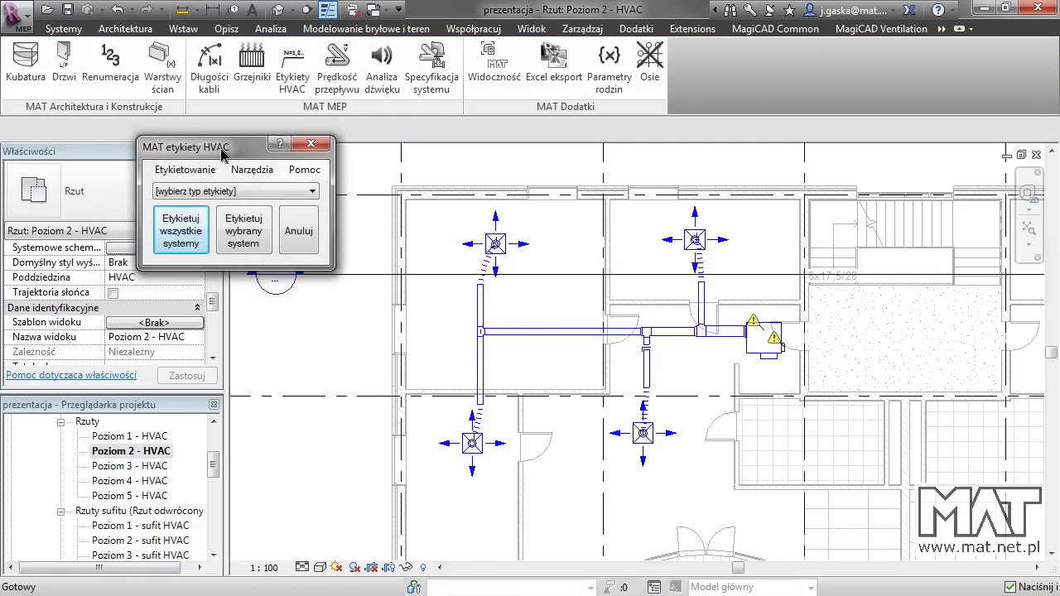
left_click(178, 172)
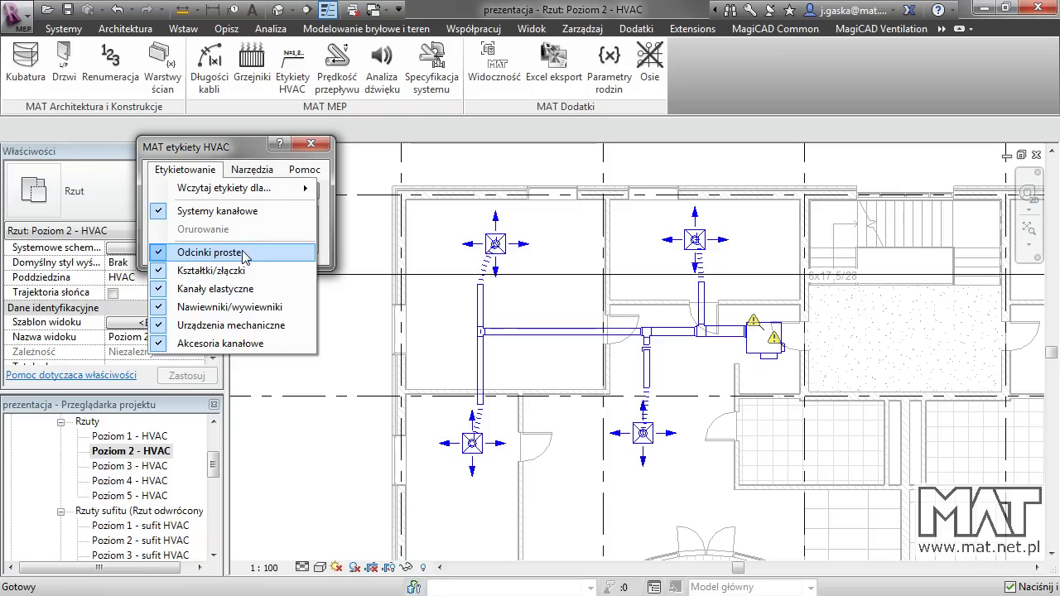
left_click(161, 296)
left_click(174, 170)
left_click(161, 296)
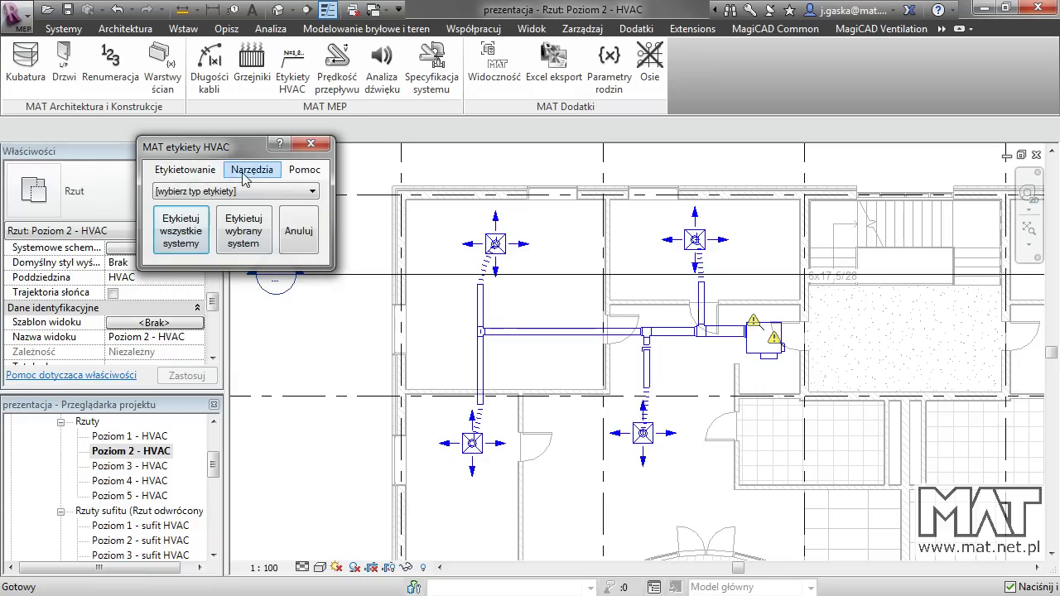
left_click(184, 170)
mouse_move(223, 188)
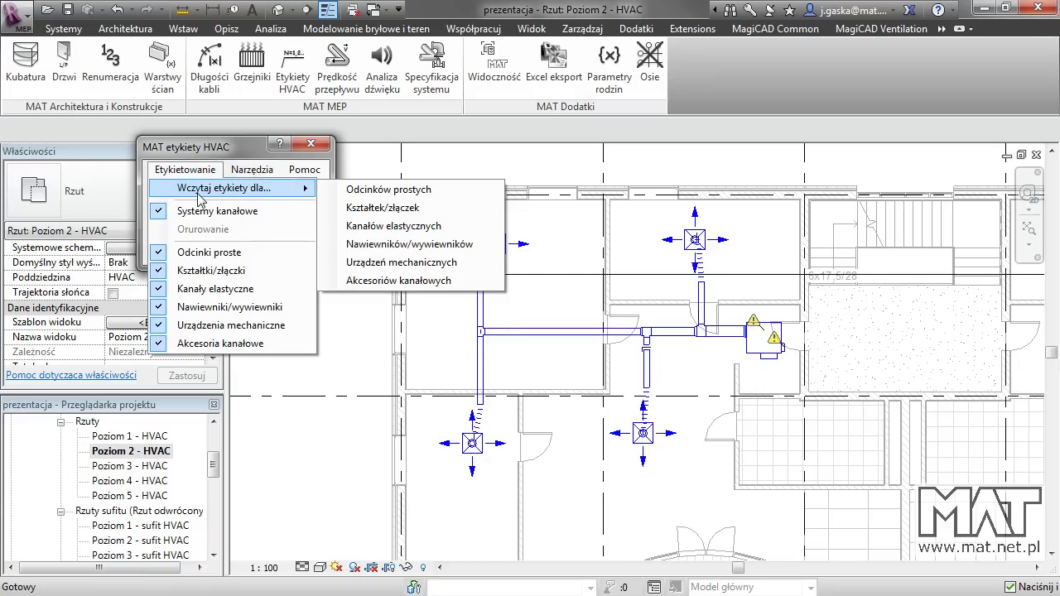
left_click(209, 172)
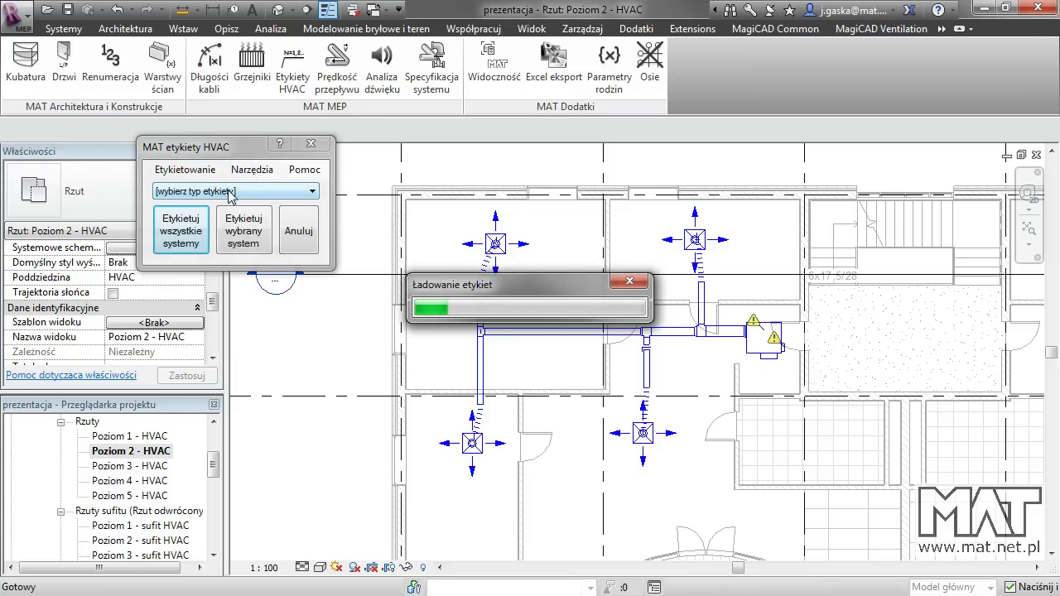
left_click(230, 194)
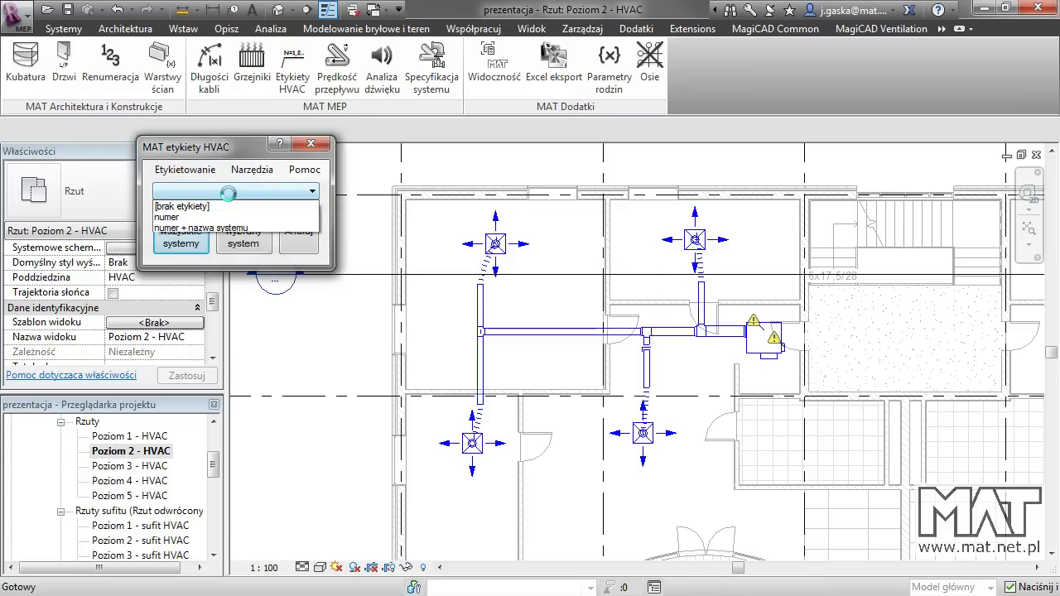
left_click(193, 218)
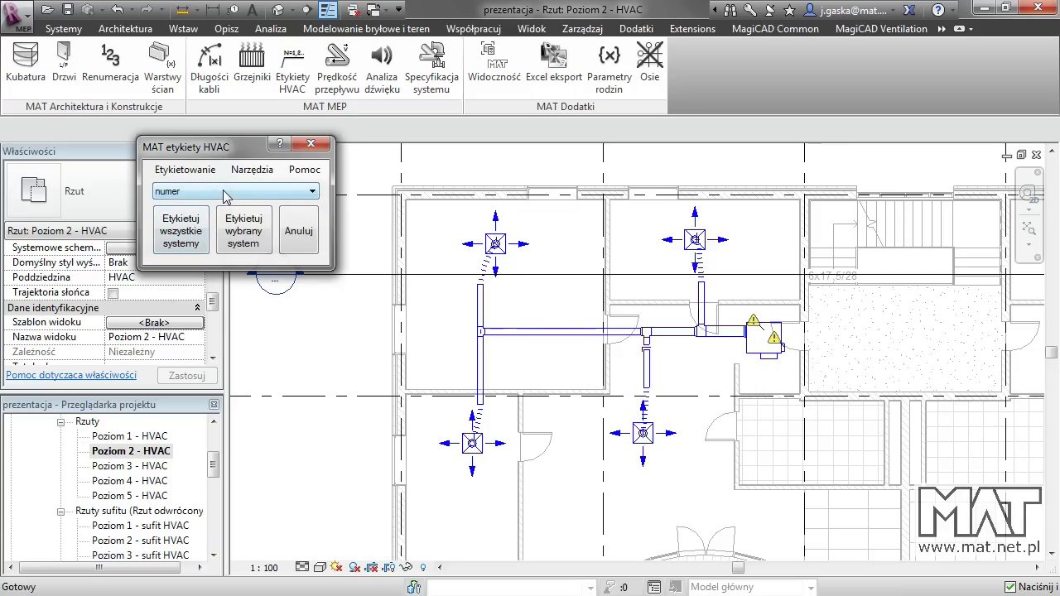
Step: Number-tag the chosen Poziom 2 supply duct system with tags 1–21
left_click(253, 226)
left_click(537, 335)
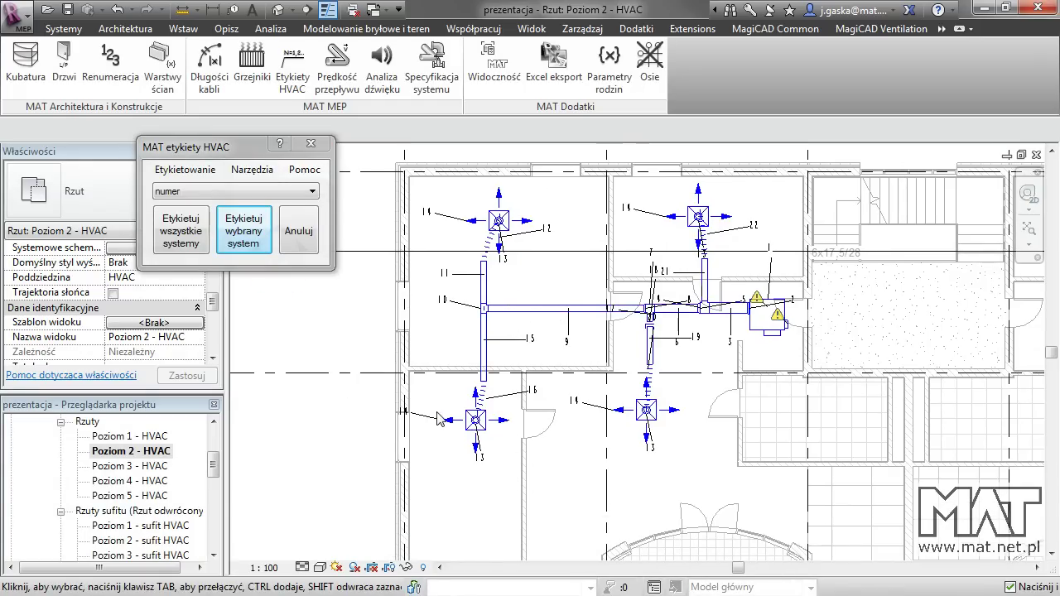
scroll(487, 443, "up", 1)
scroll(487, 443, "up", 1)
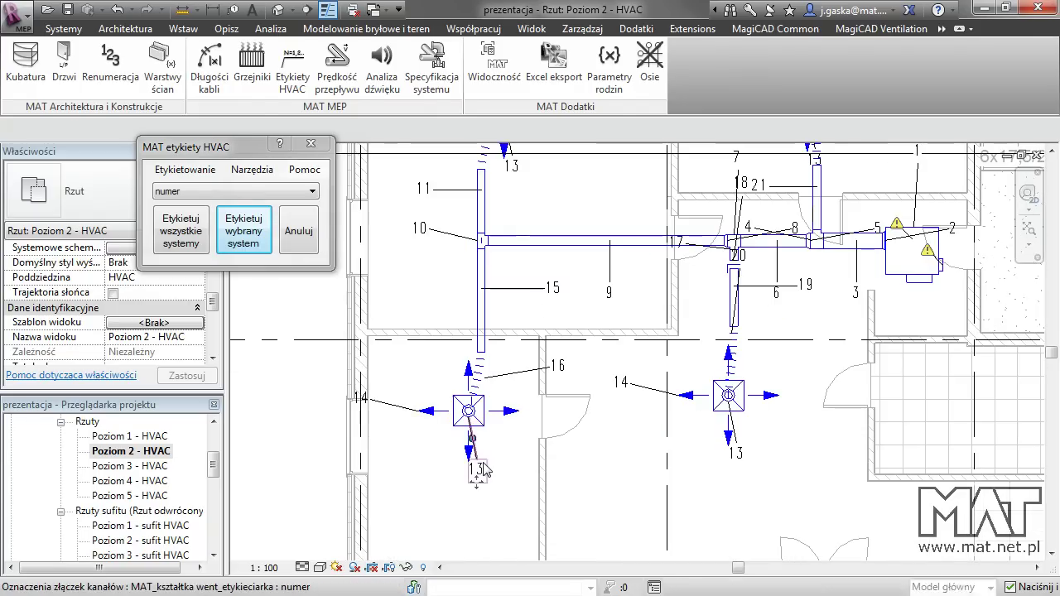
Step: Move the 13 and 14 tags clear of their diffusers, then close the tagging tool
left_click(484, 469)
left_click_drag(485, 469, 520, 461)
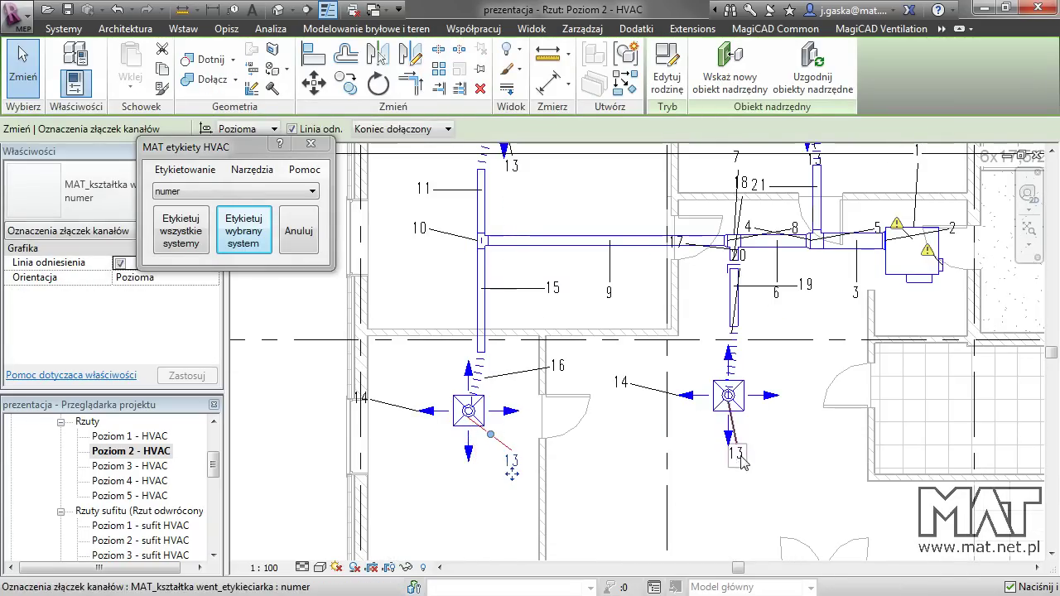
left_click_drag(743, 464, 779, 449)
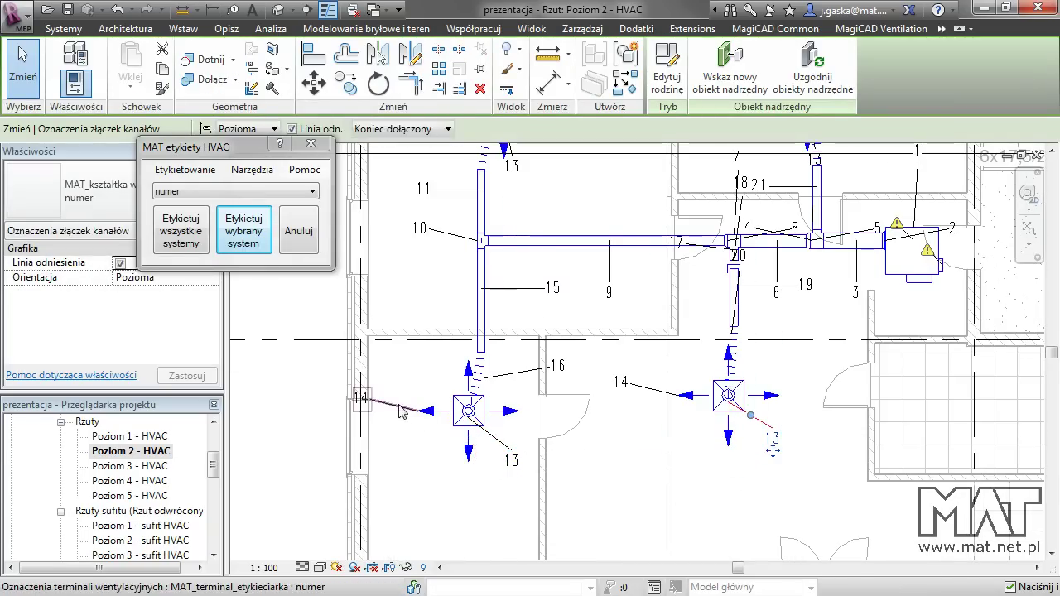
left_click_drag(399, 411, 396, 373)
key("Escape")
middle_click_drag(826, 340, 818, 381)
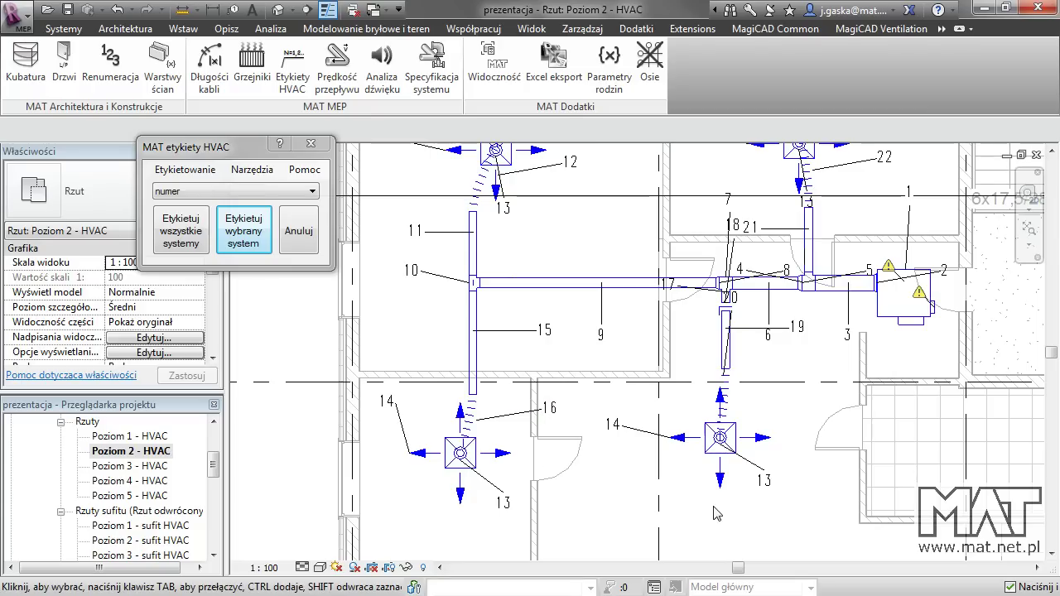
middle_click_drag(573, 452, 585, 410)
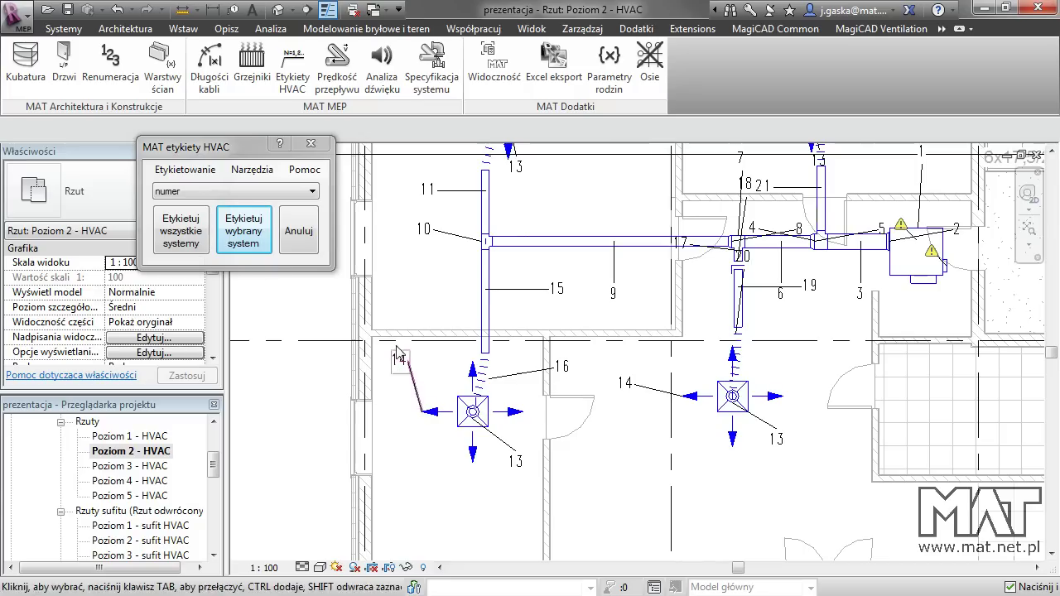
left_click(711, 398)
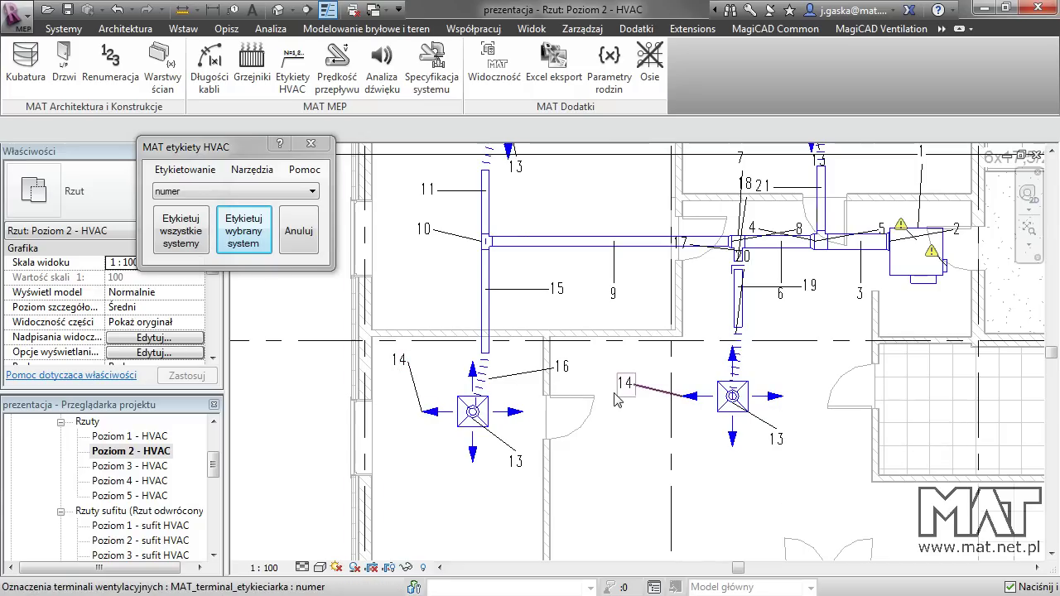
left_click(520, 473)
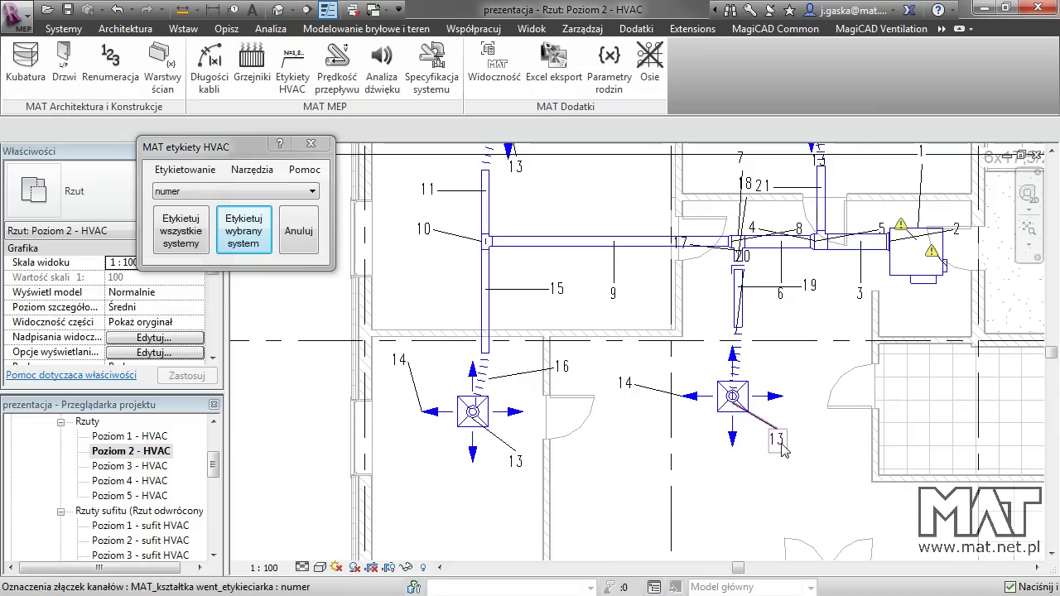
key("Escape")
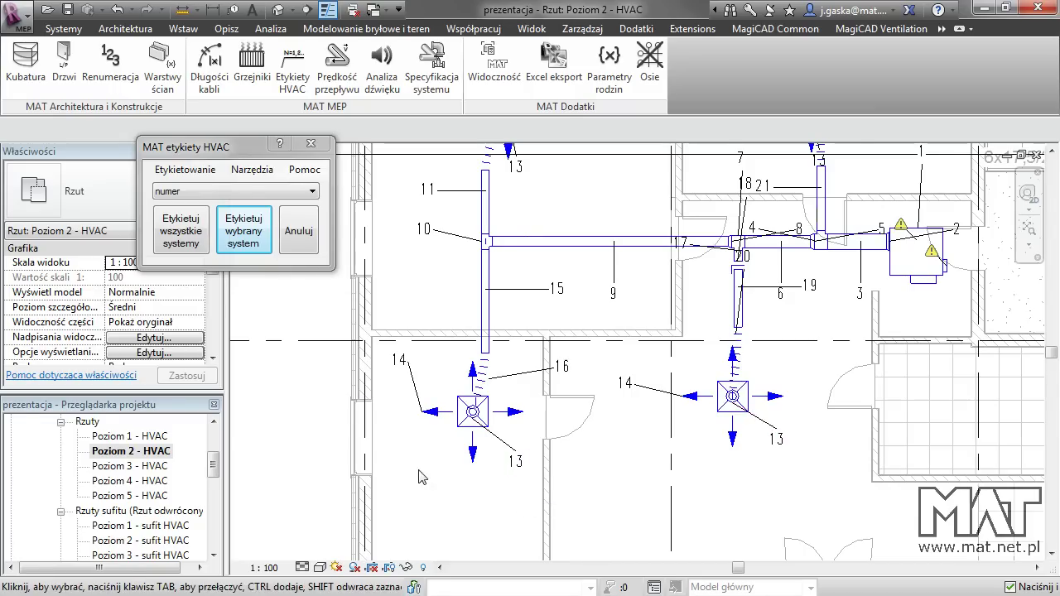
left_click(299, 242)
Step: Narrow the air terminals schedule's Nazwa systemu column and browse the duct fittings and ducts schedules
left_click_drag(214, 462, 217, 523)
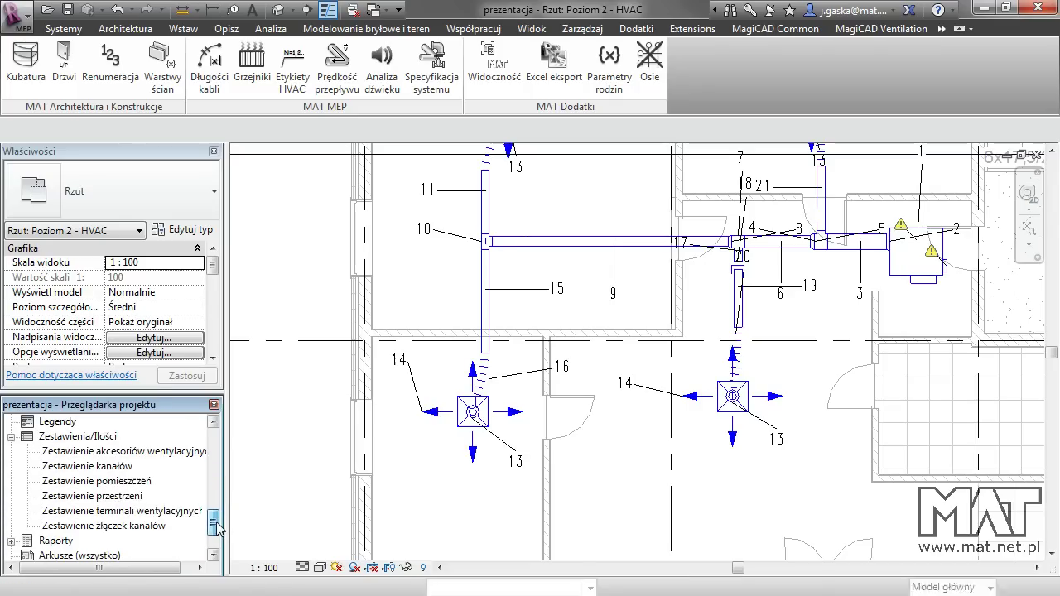
double_click(162, 512)
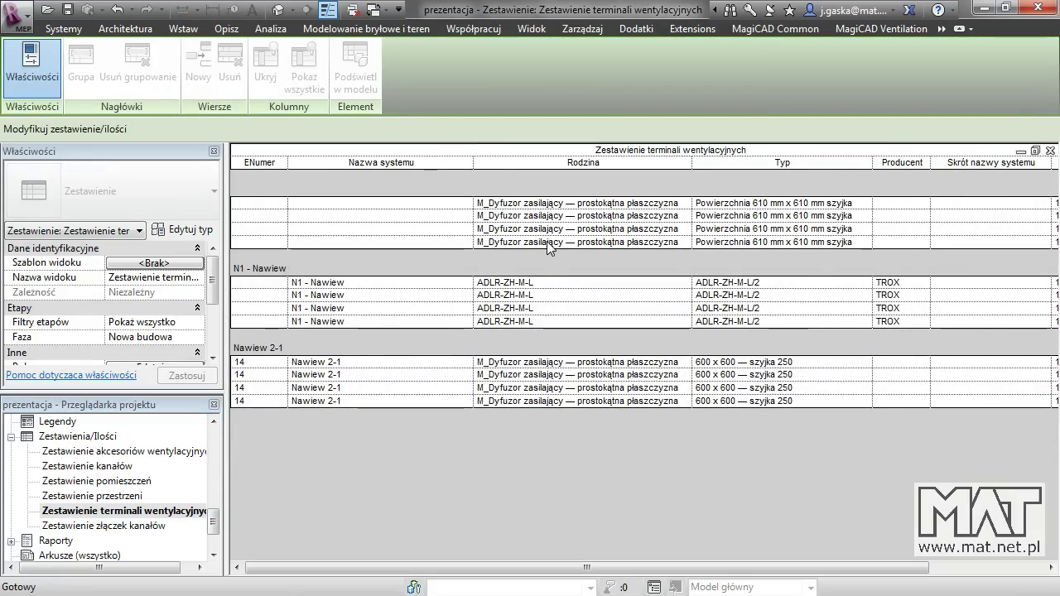
left_click_drag(473, 161, 363, 162)
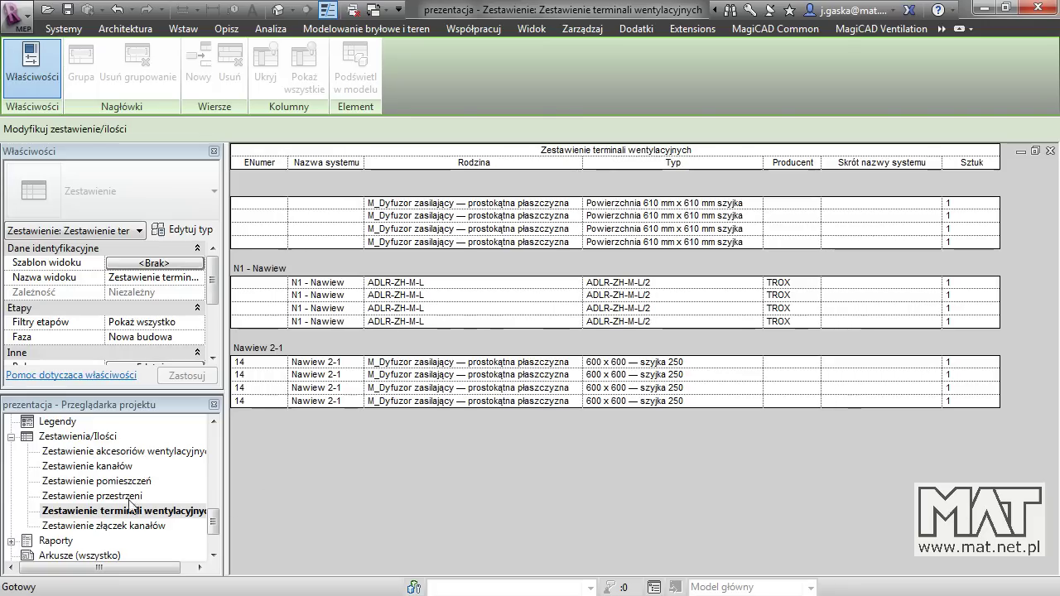
double_click(129, 526)
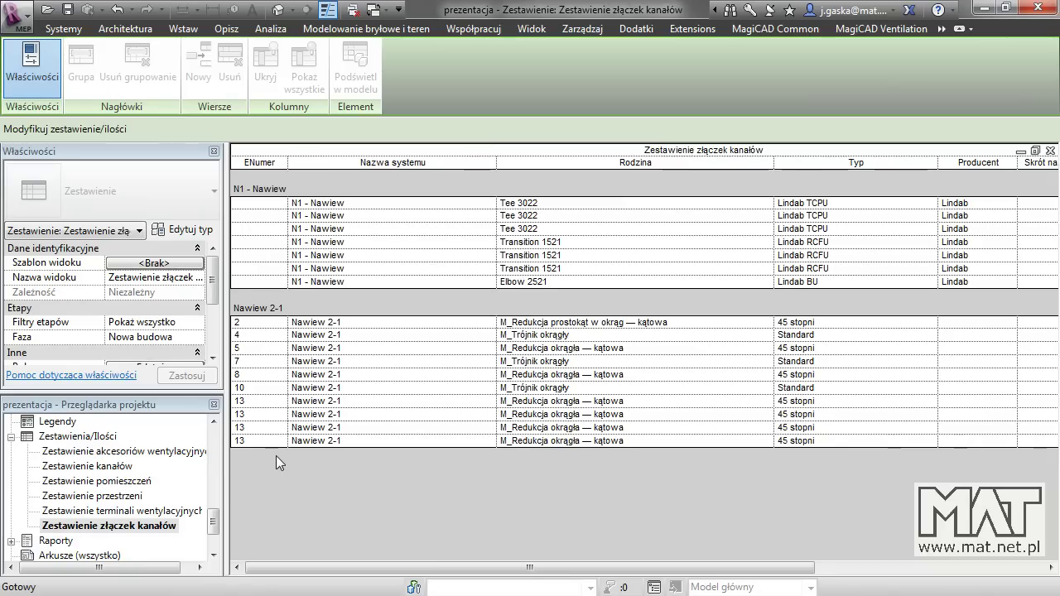
double_click(121, 465)
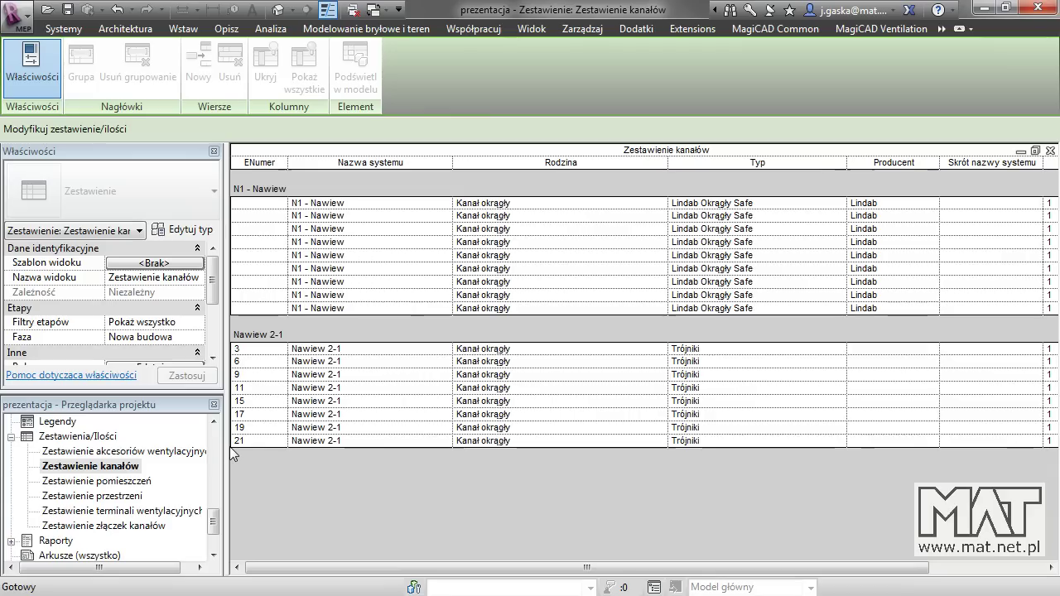
Step: Delete the three system-less damper rows from Zestawienie akcesoriów and narrow its Nazwa systemu column
double_click(152, 454)
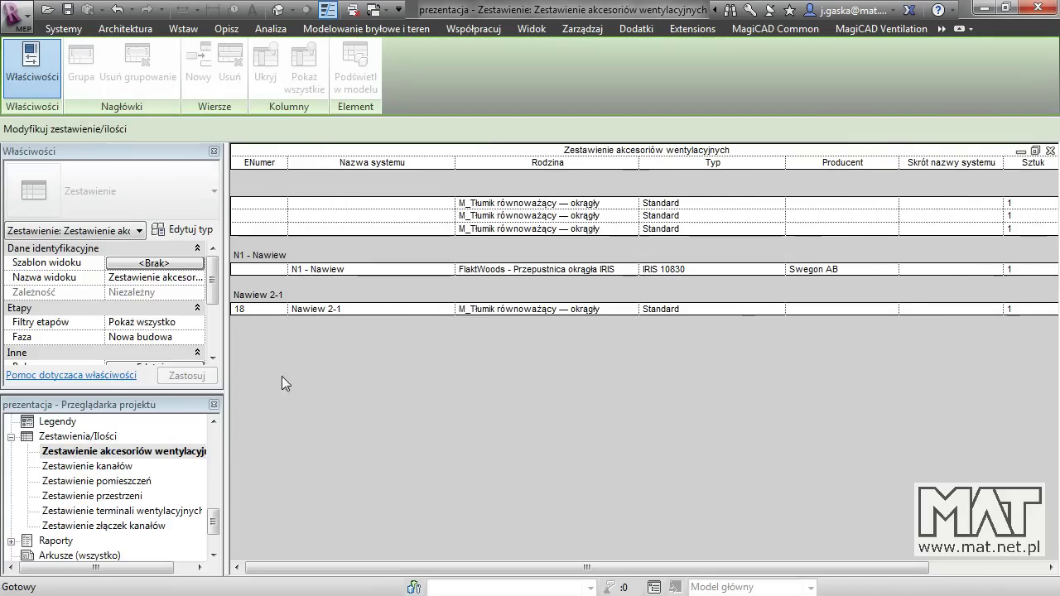
left_click_drag(384, 228, 374, 207)
right_click(373, 212)
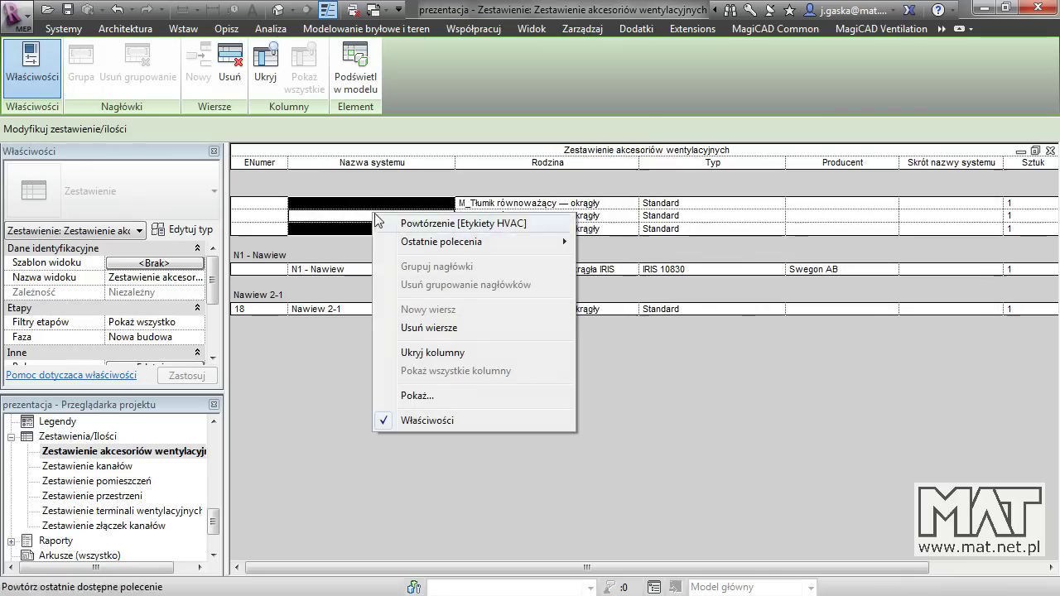
left_click(417, 328)
left_click(574, 347)
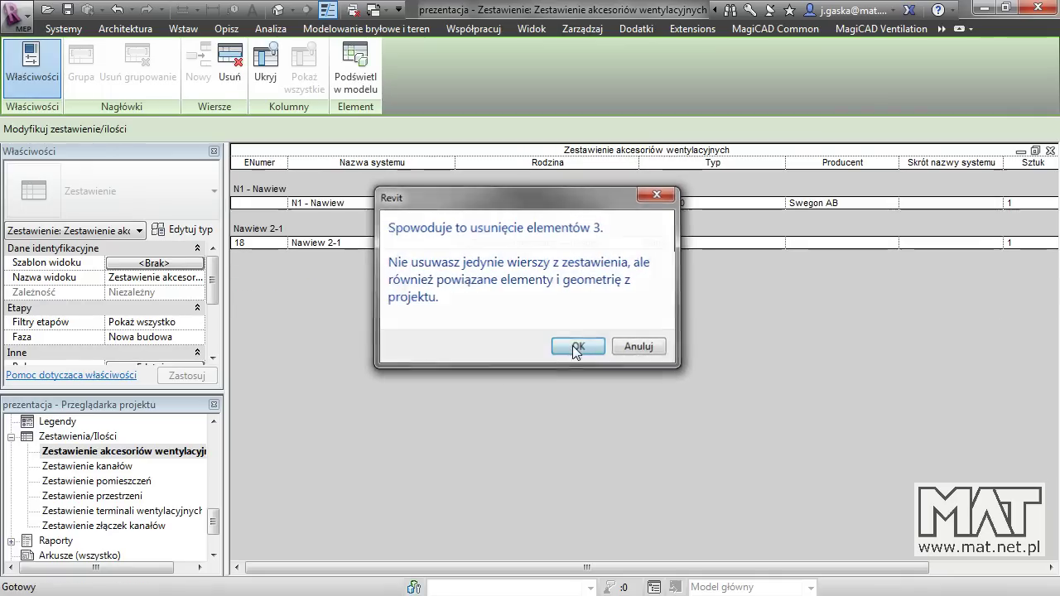
left_click(575, 348)
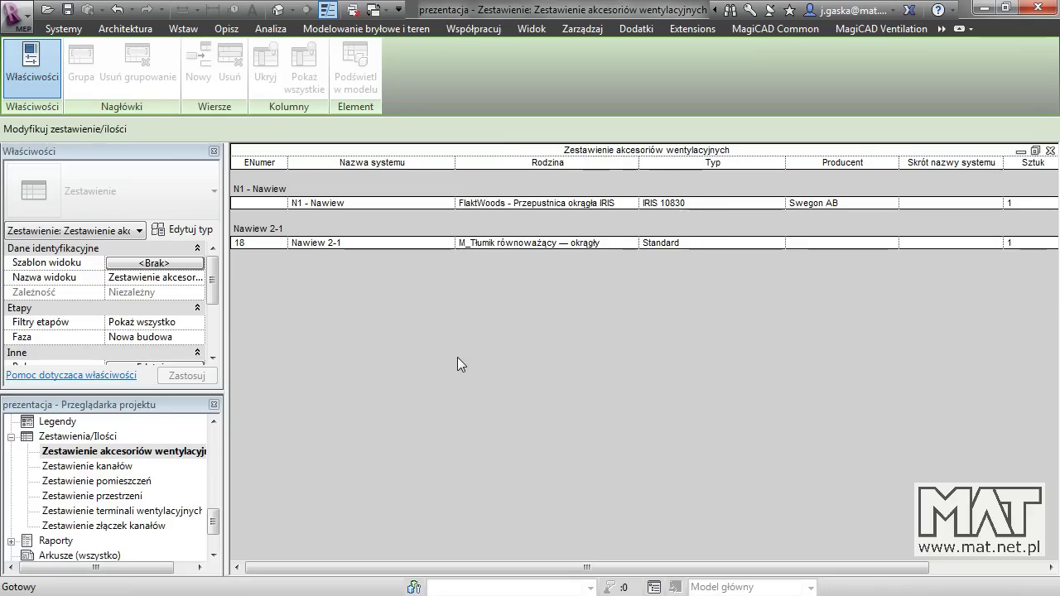
left_click_drag(455, 163, 409, 163)
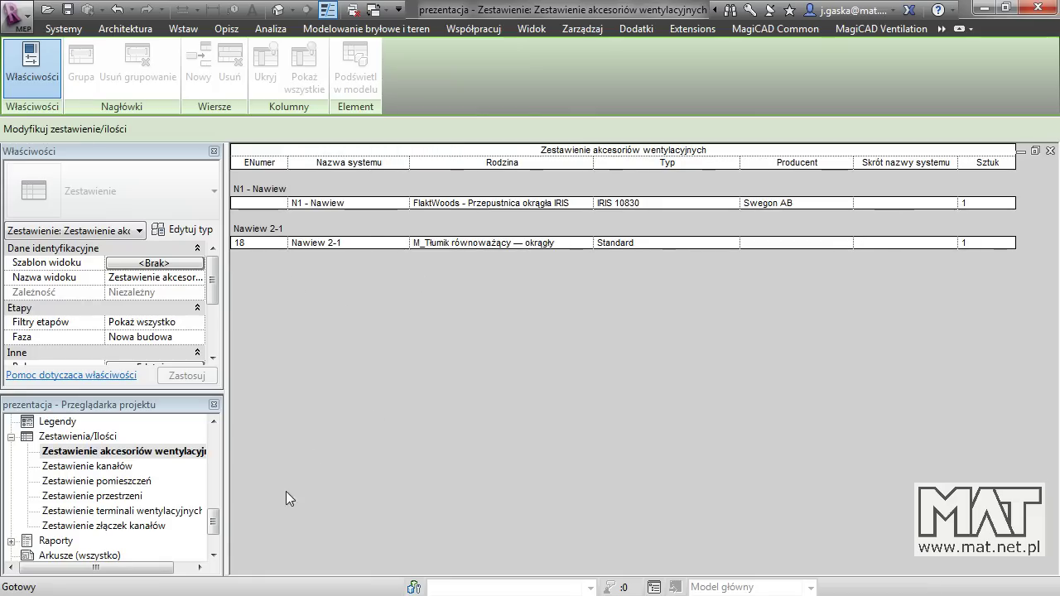
left_click_drag(216, 525, 216, 464)
Step: Open the Poziom 3 - HVAC floor plan and inspect one of its air terminals
double_click(137, 481)
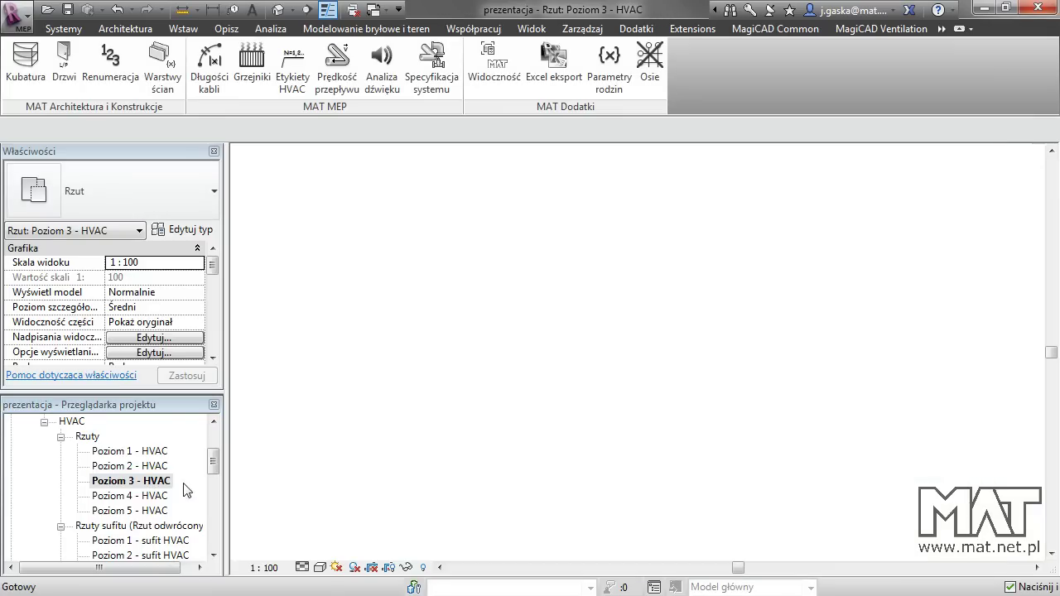
scroll(497, 364, "down", 2)
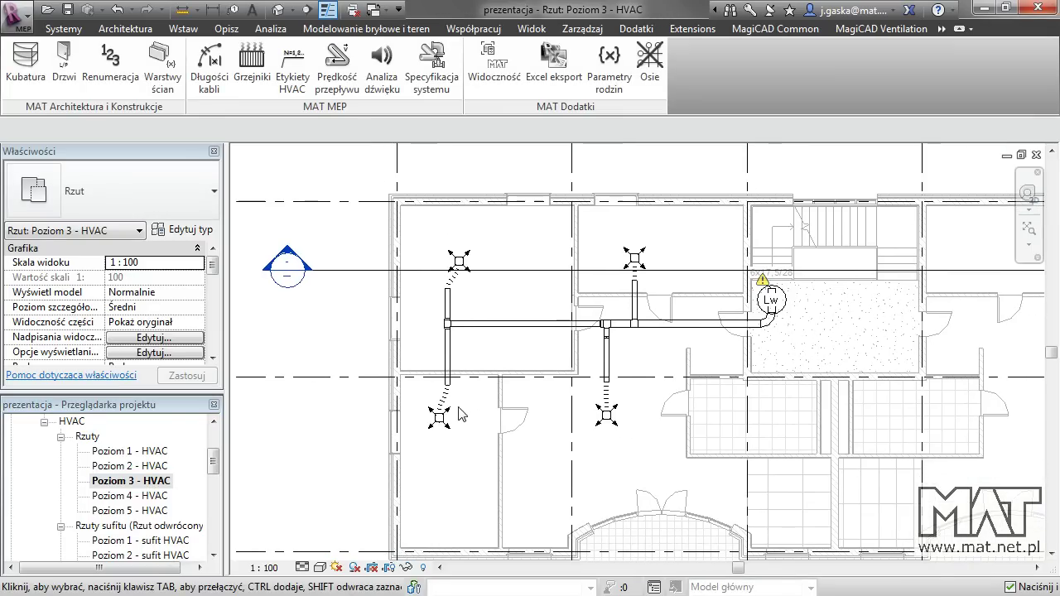
left_click(451, 415)
left_click(539, 232)
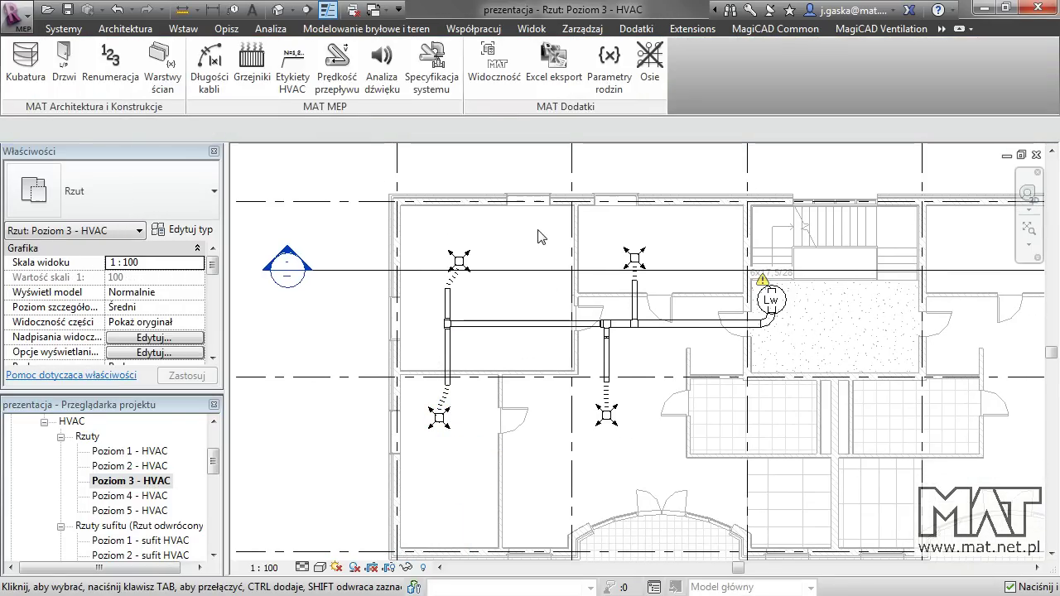
Step: Tag the central supply duct system with MAT 'numer' labels, then open the air terminals schedule
left_click(292, 76)
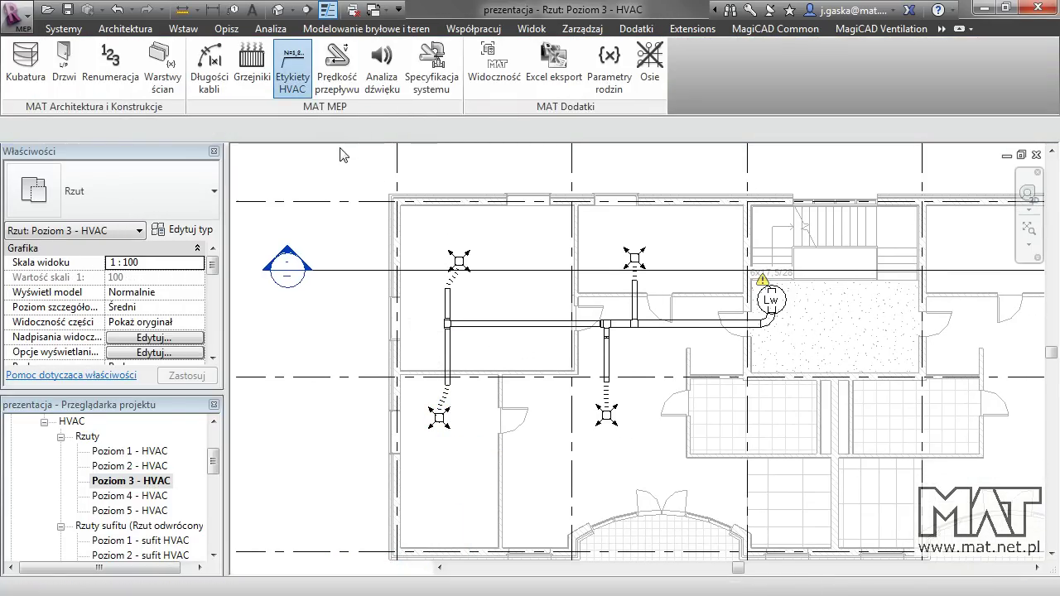
left_click(148, 133)
left_click(169, 154)
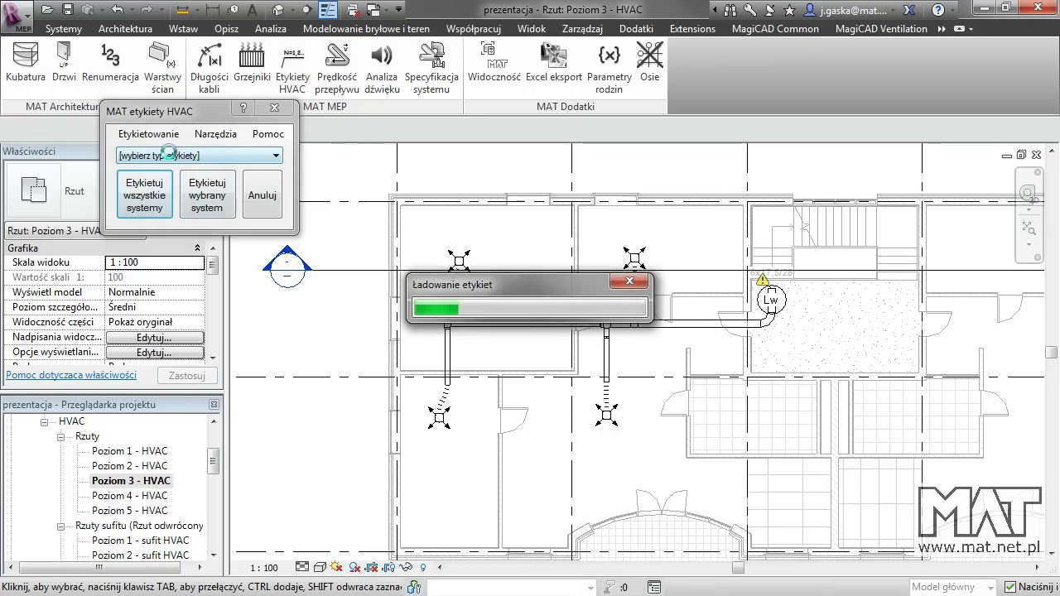
left_click(139, 177)
left_click(209, 205)
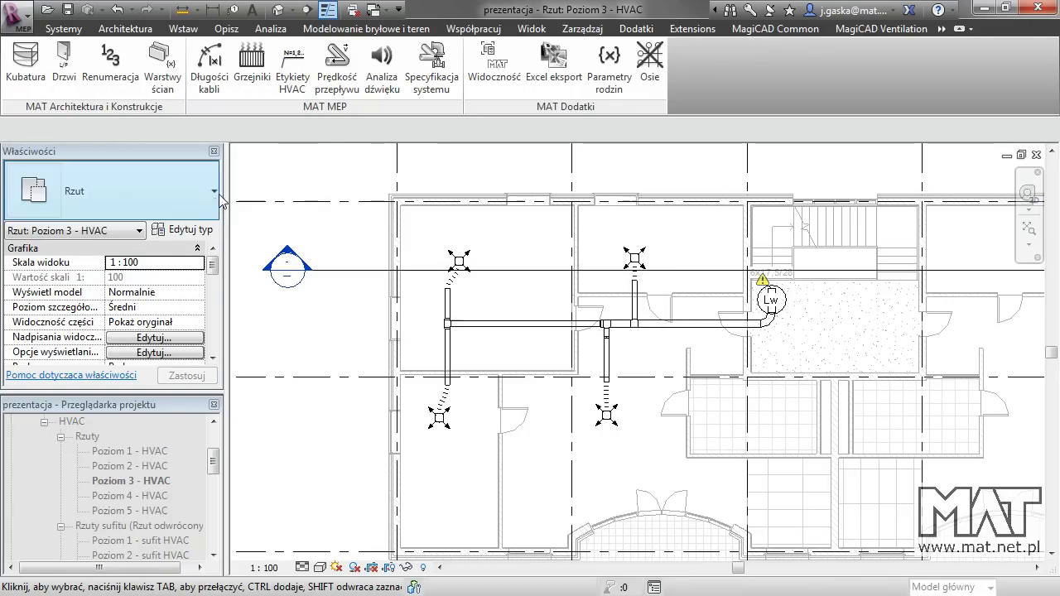
left_click(520, 327)
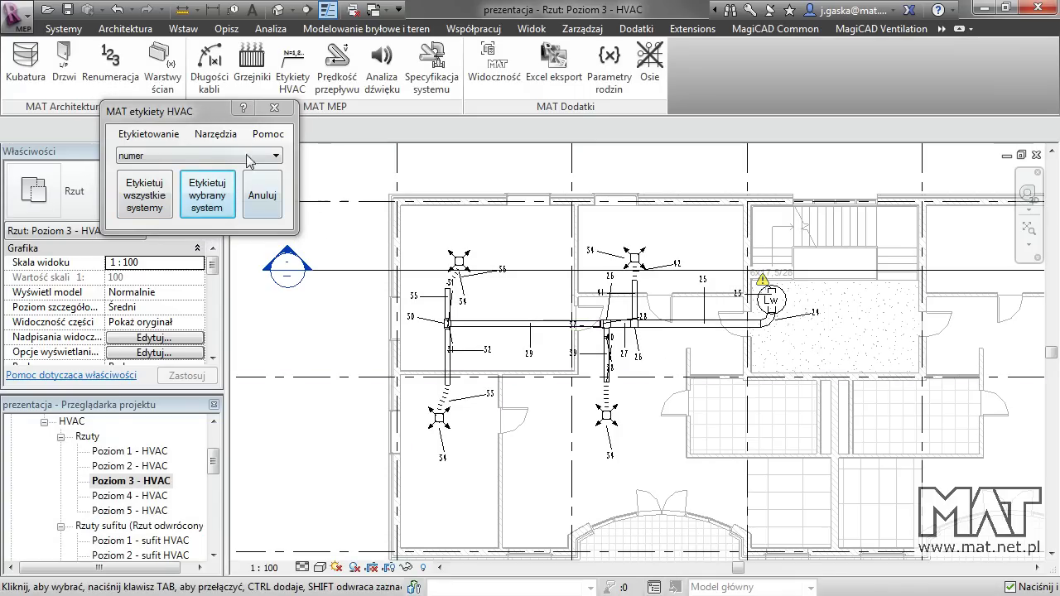
left_click(256, 199)
left_click_drag(213, 462, 214, 522)
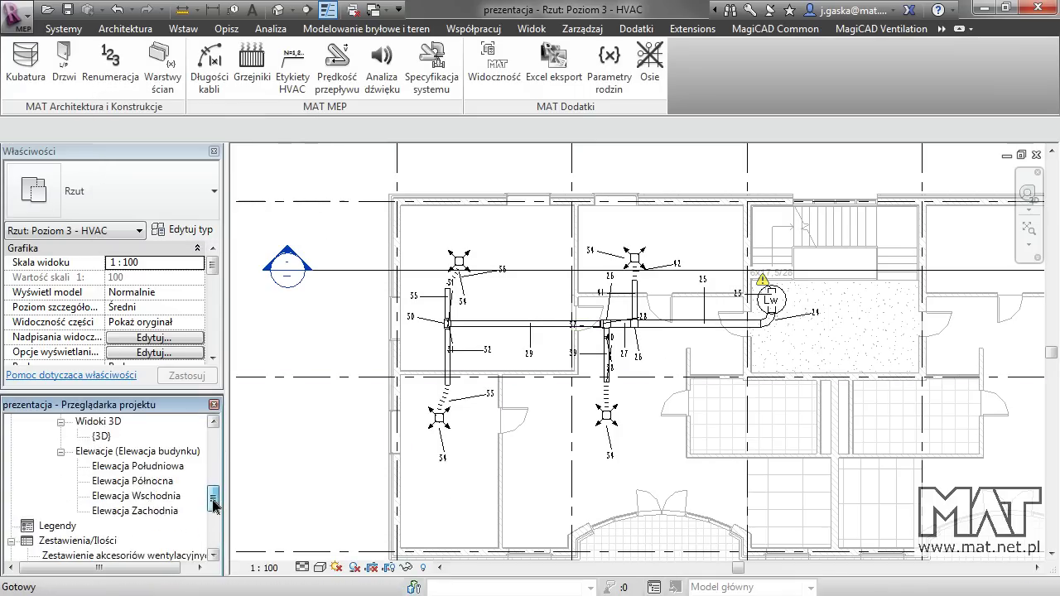
double_click(190, 525)
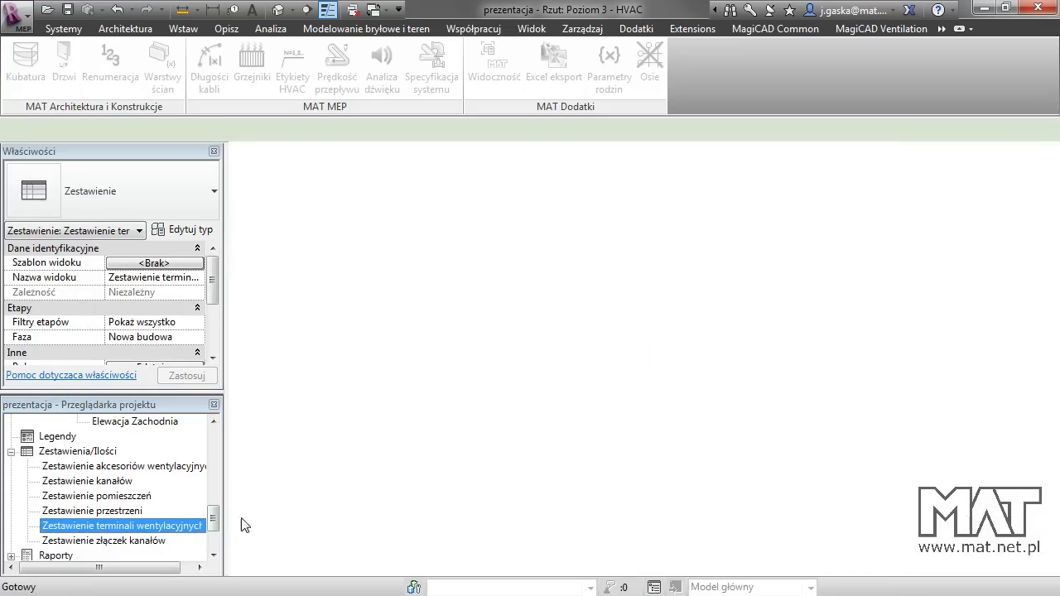
Step: Open the ventilation accessories and ducts schedules alongside the terminals schedule, then close all three
left_click(372, 472)
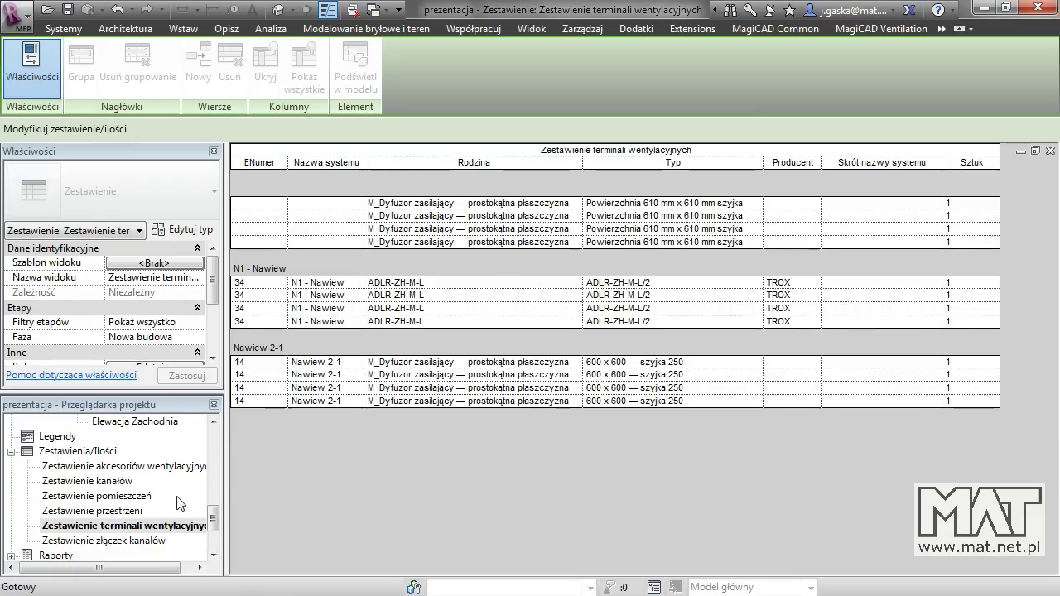
double_click(145, 468)
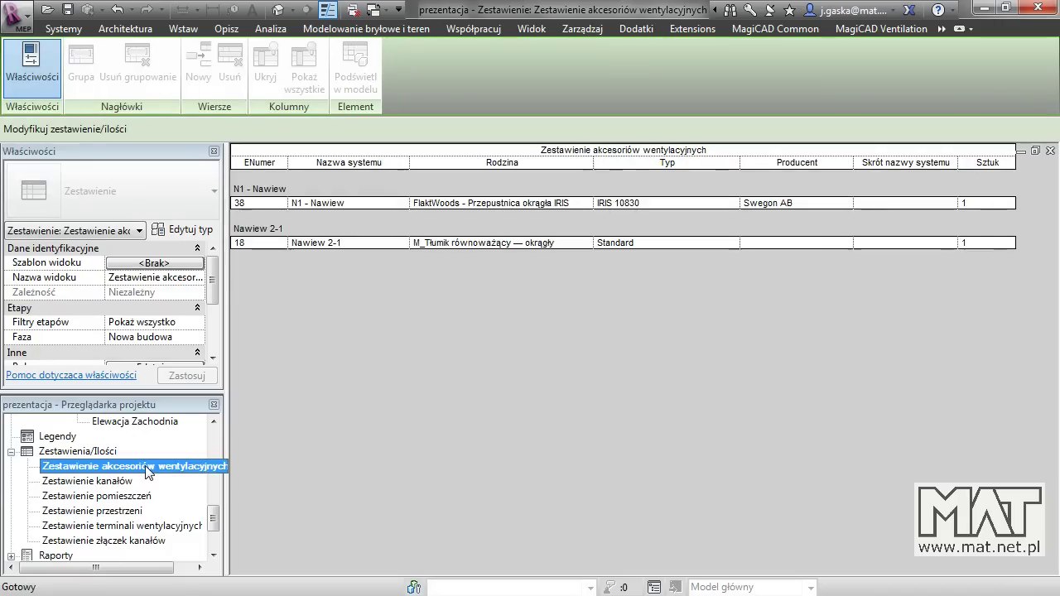
double_click(116, 483)
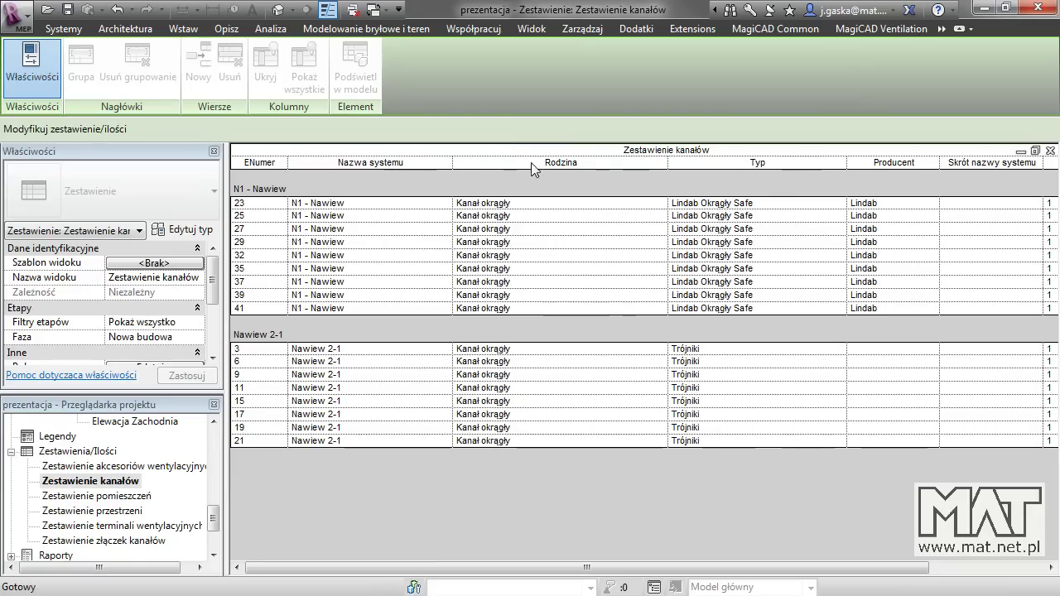
left_click(1050, 150)
left_click(1050, 151)
left_click(1050, 150)
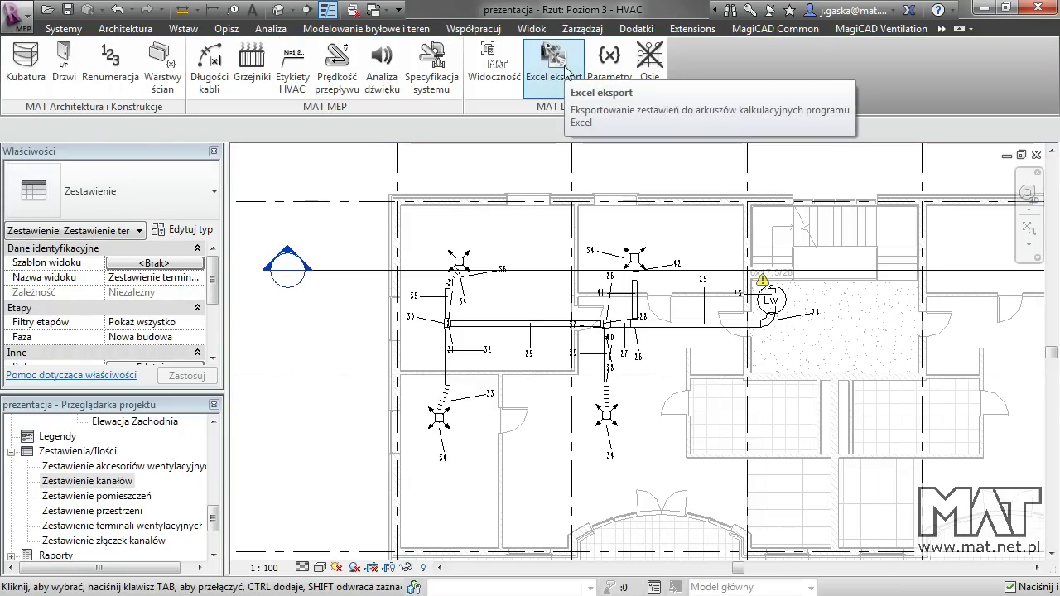
Step: Export selected schedules to Excel, unchecking Zestawienie pomieszczeń and Zestawienie przestrzeni
left_click(559, 70)
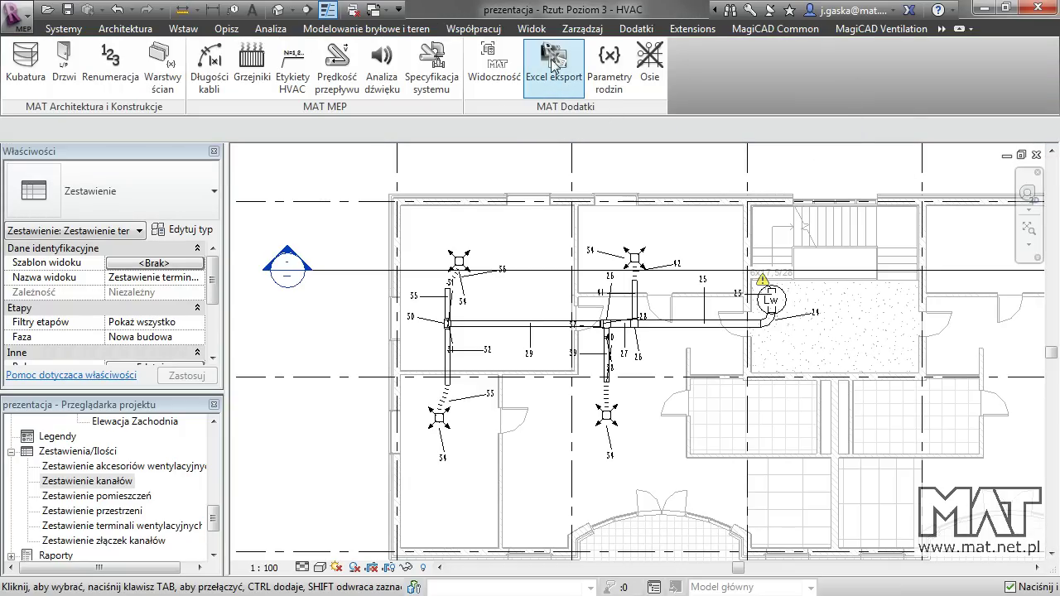
left_click(560, 67)
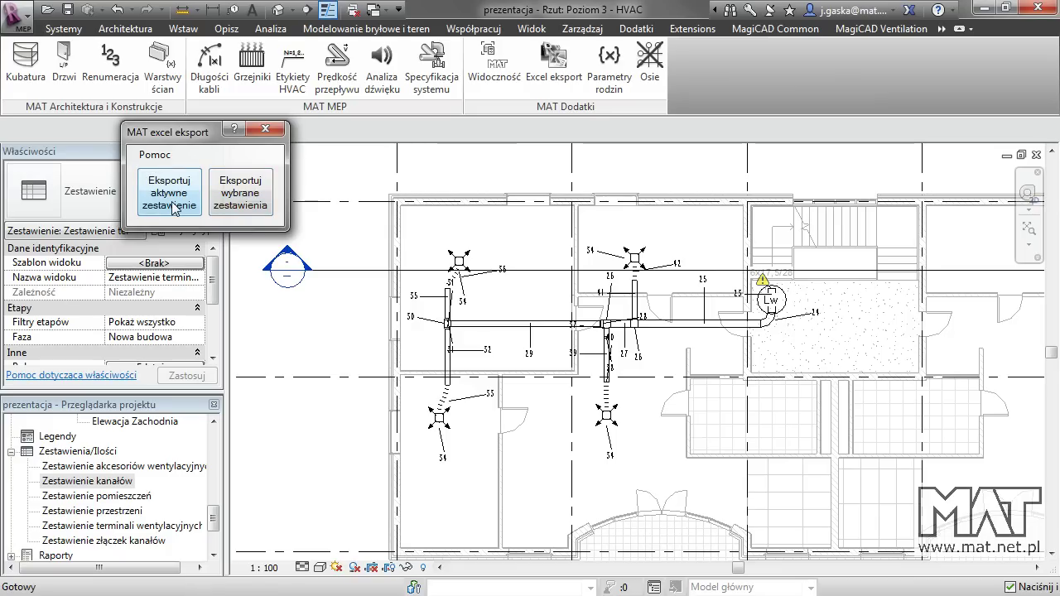
left_click(246, 195)
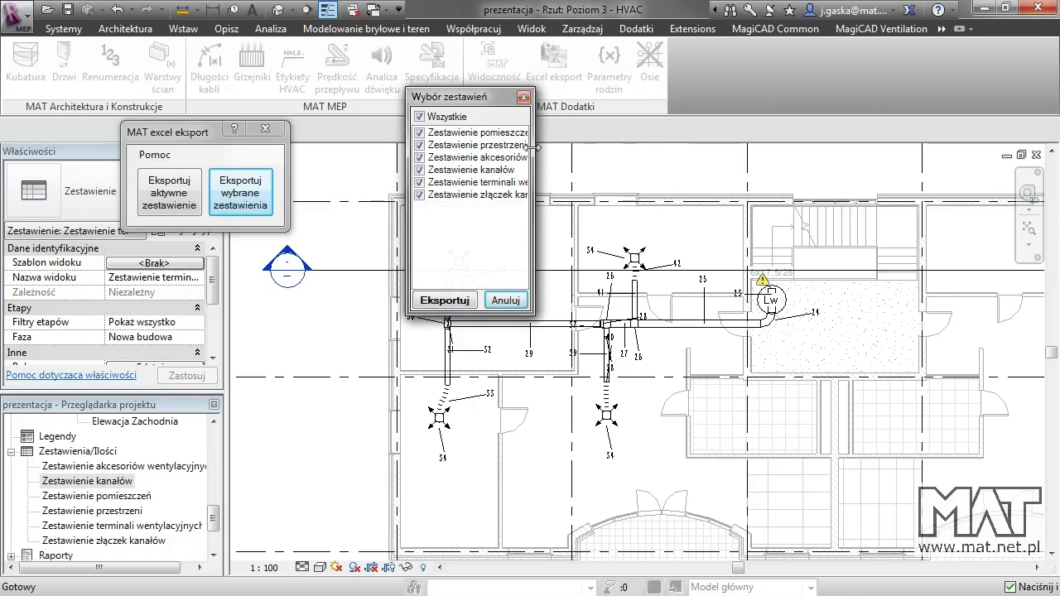
left_click_drag(533, 147, 705, 157)
left_click(420, 134)
left_click(419, 144)
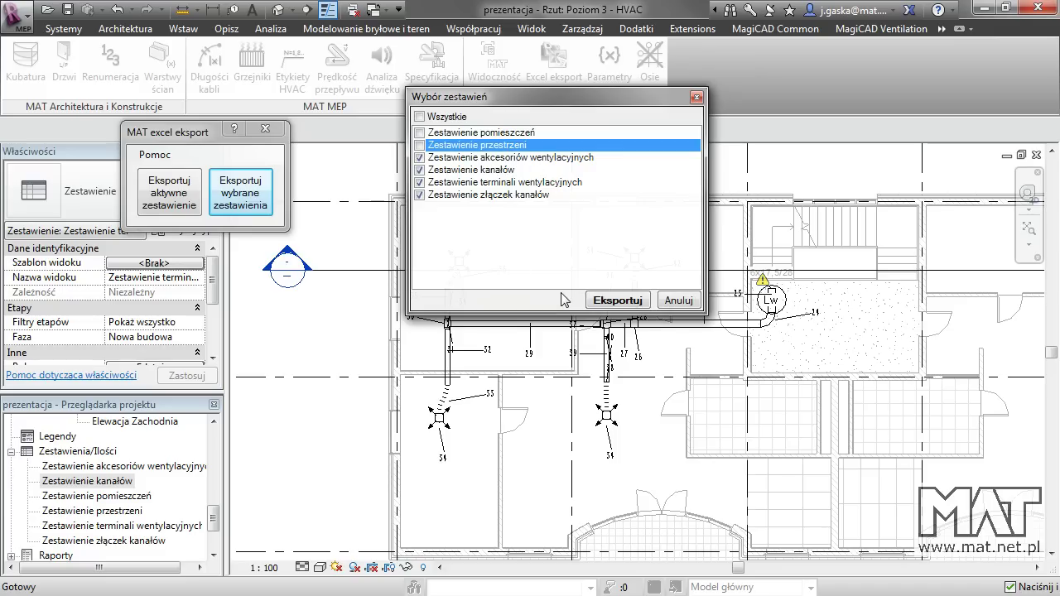
left_click(622, 303)
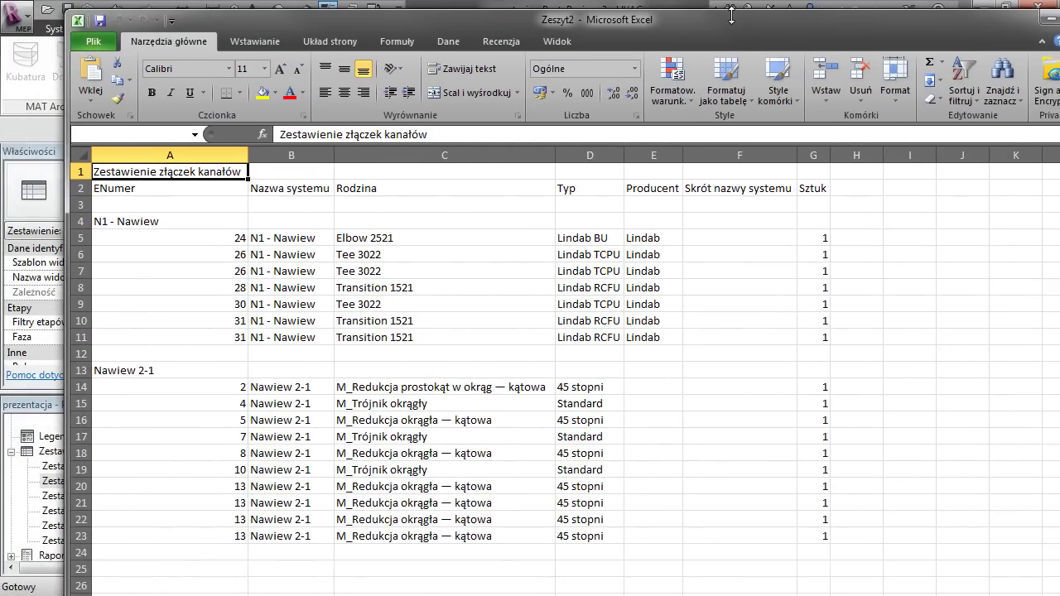
Step: Enlarge the Excel window and browse the air terminals, ducts and accessories sheets
left_click_drag(731, 16, 760, 30)
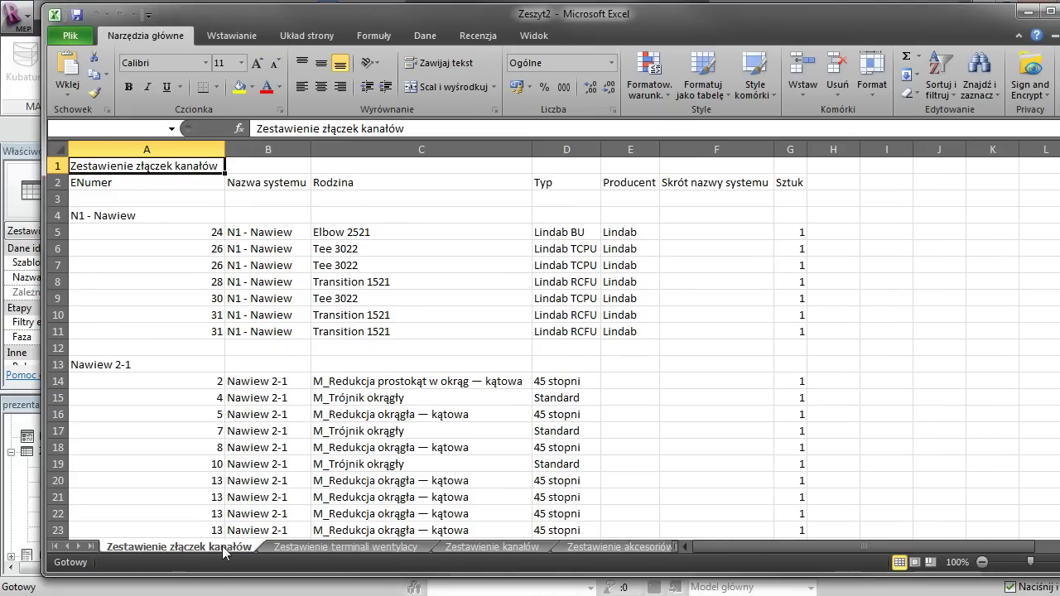
left_click(286, 548)
left_click(484, 548)
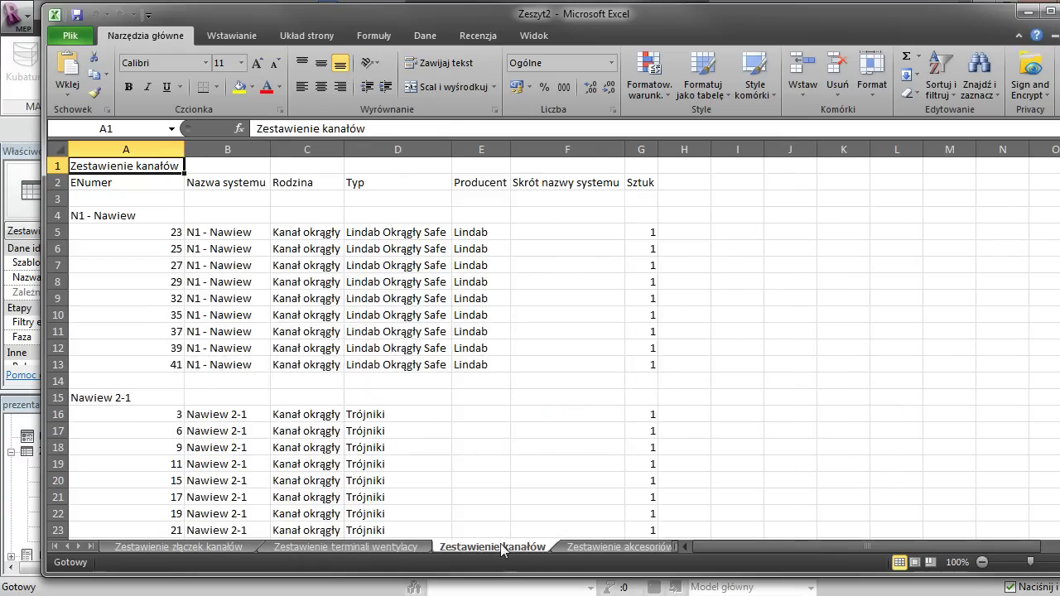
left_click(604, 548)
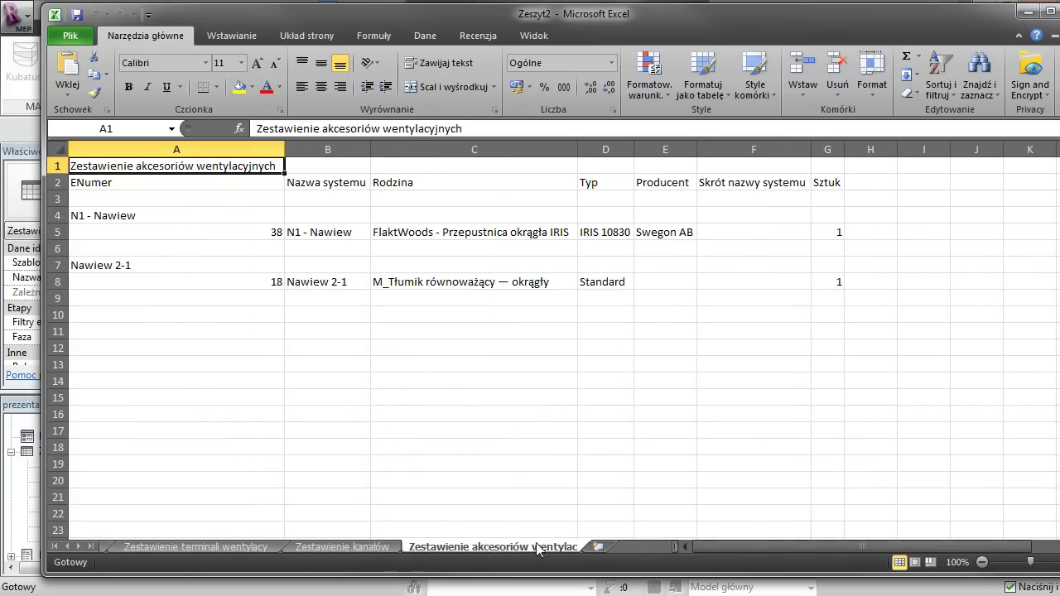
left_click(372, 548)
left_click(249, 549)
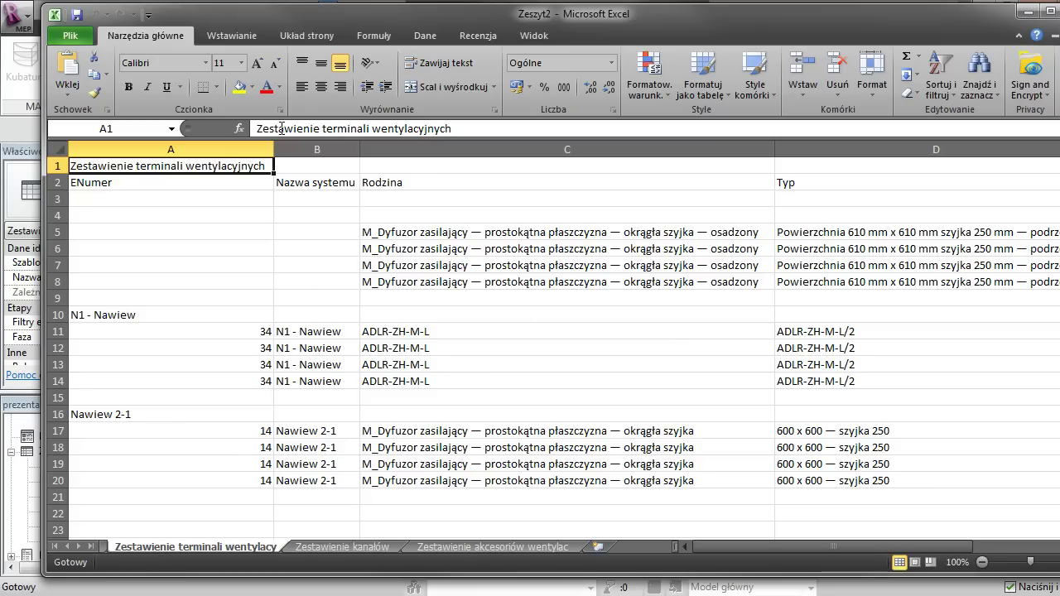
Step: Narrow column A on the air terminals sheet to fit the numbers, recheck the sheets, and close Excel
left_click(172, 182)
left_click(351, 182)
left_click(494, 183)
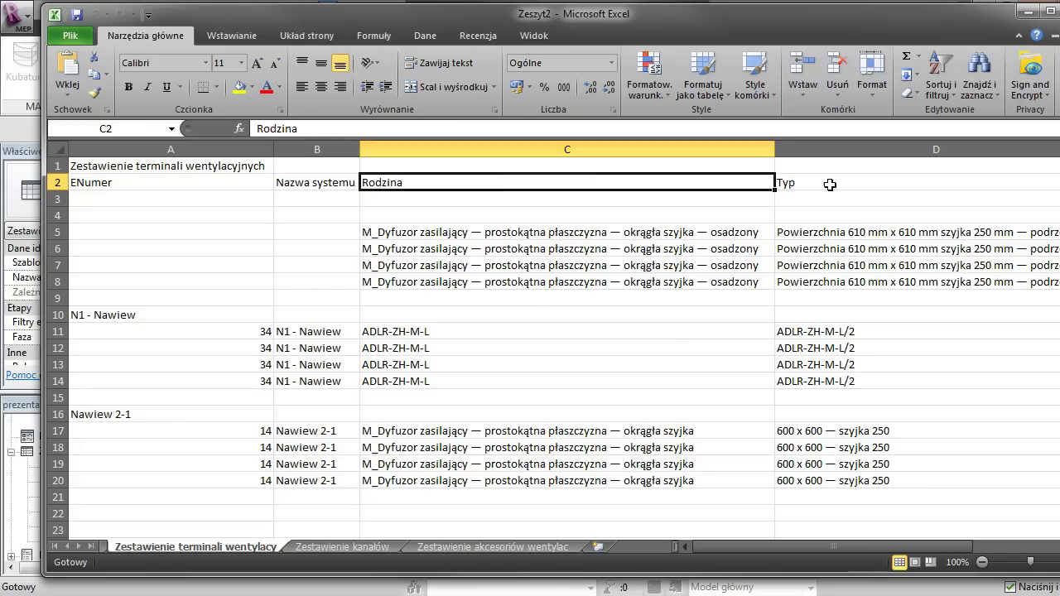
left_click(860, 184)
left_click_drag(274, 149, 142, 149)
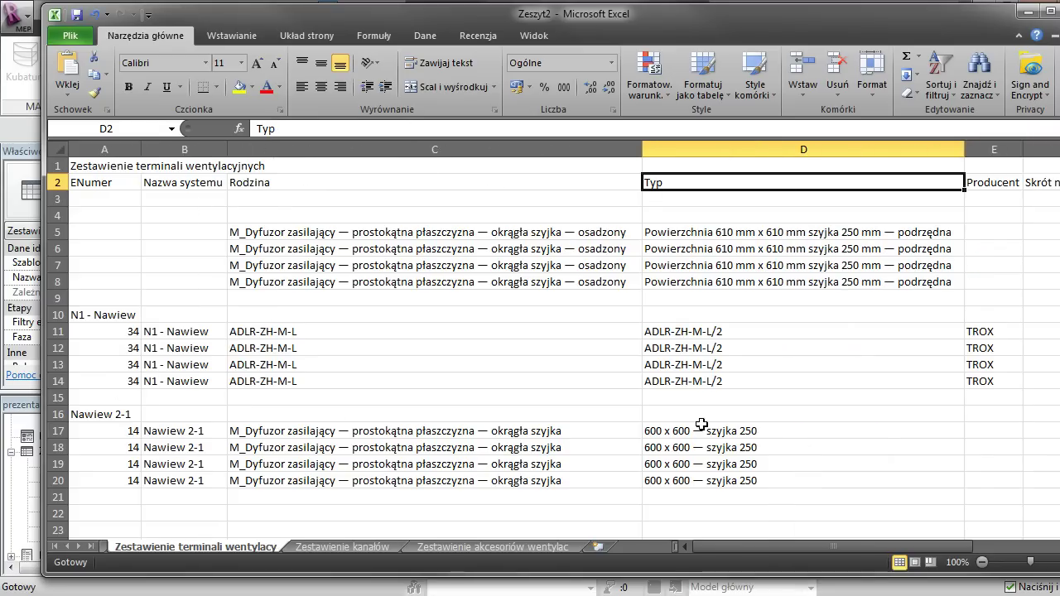
left_click(335, 547)
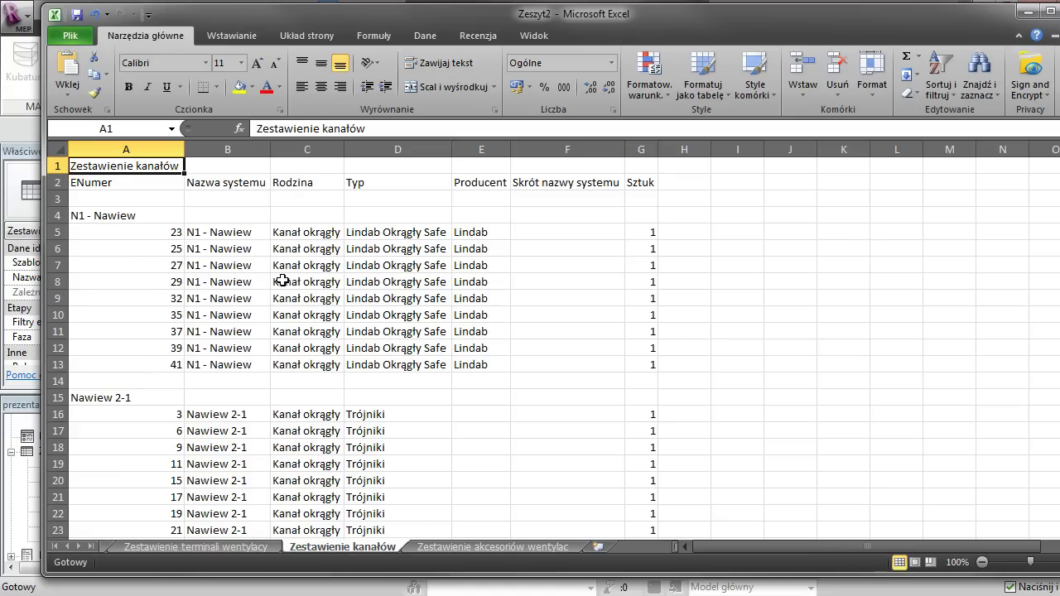
left_click(448, 548)
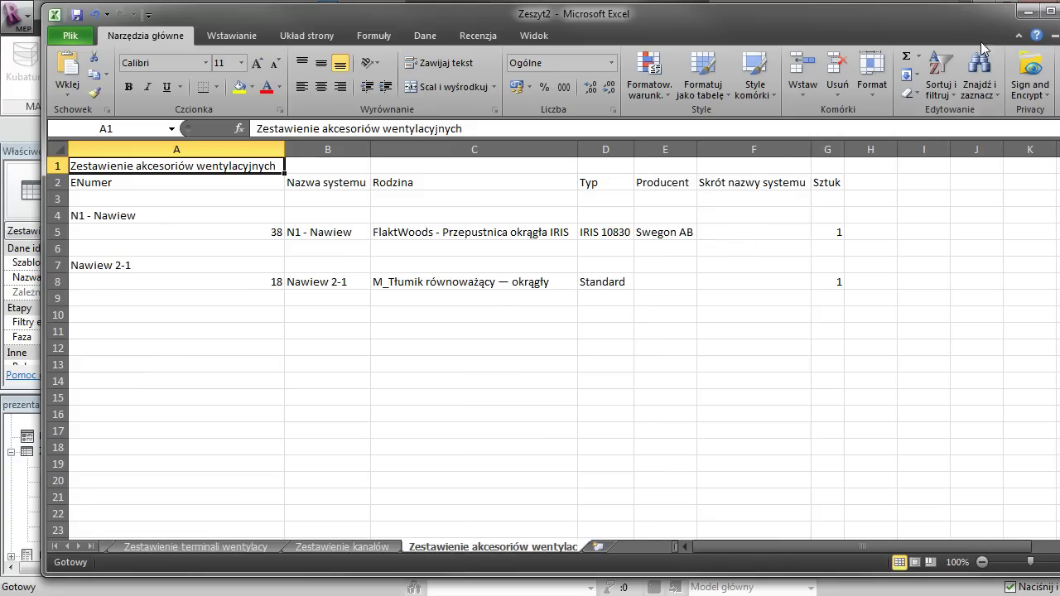
left_click(1031, 13)
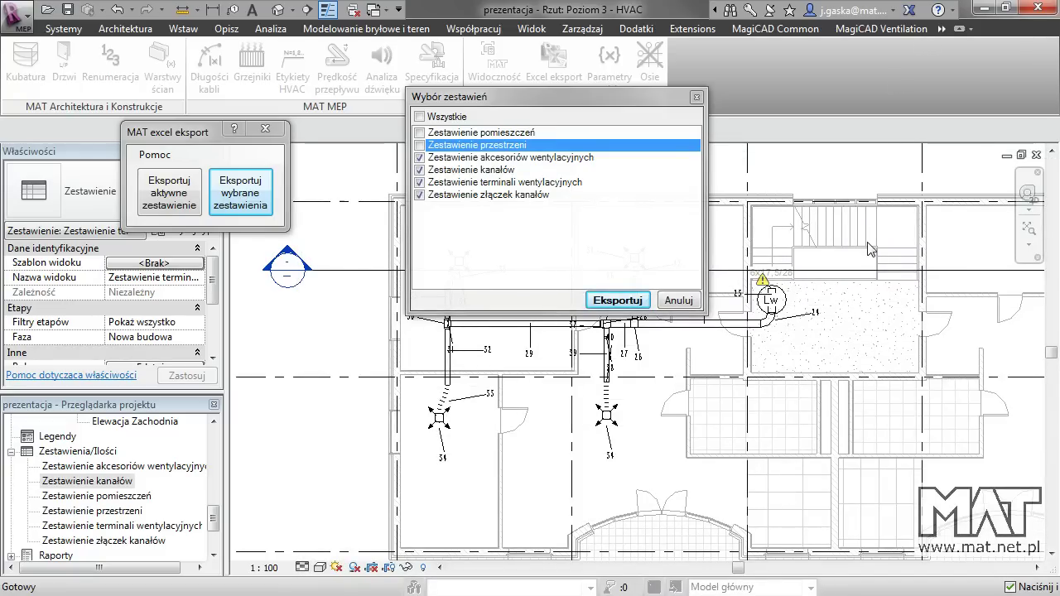
Step: Cancel the Wybór zestawień list and close the MAT excel eksport dialog
left_click(678, 299)
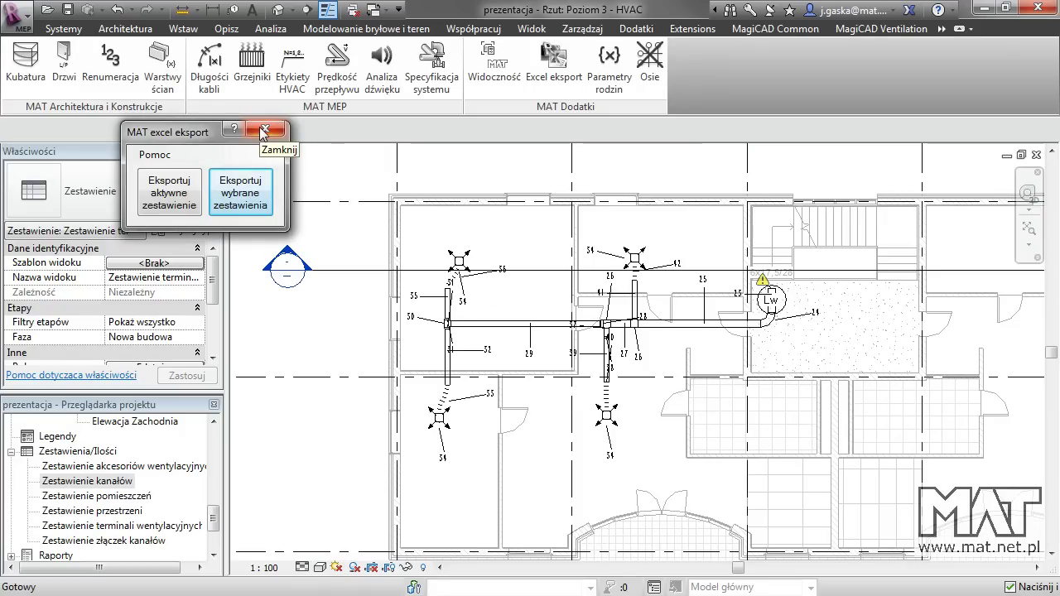
left_click(263, 130)
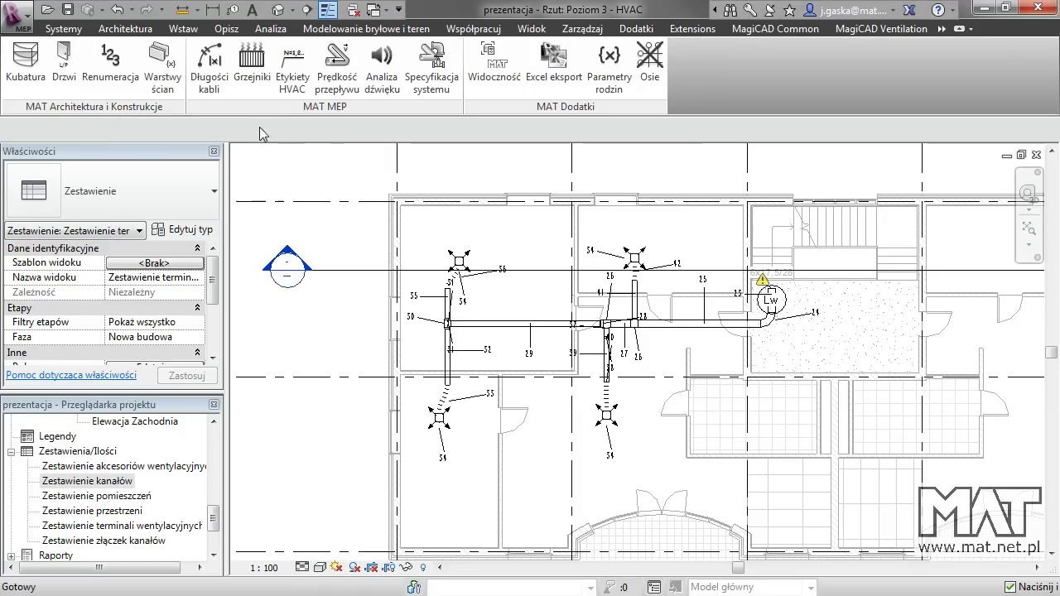
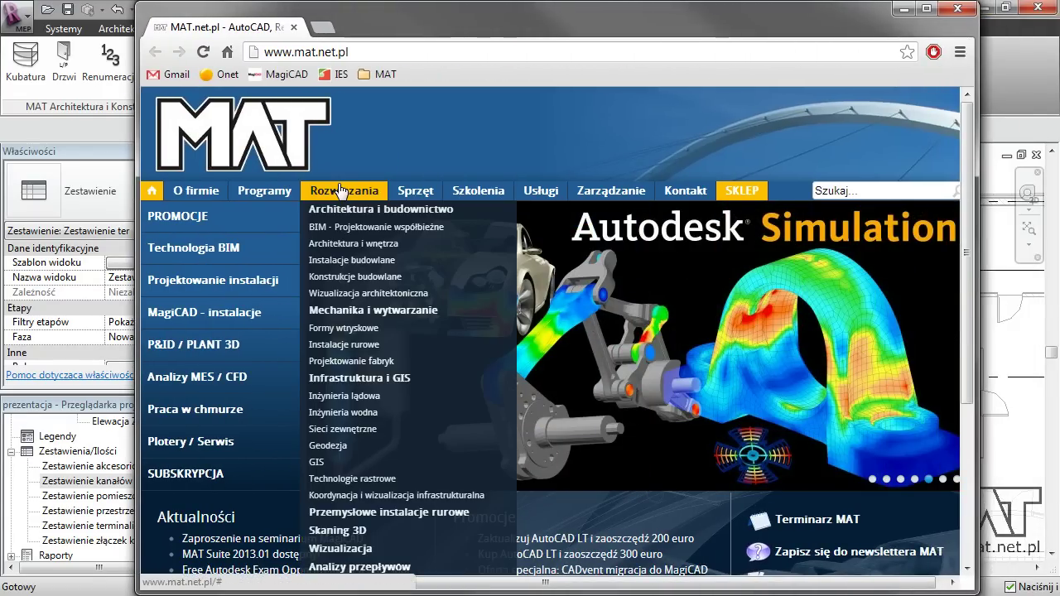
Step: Open the MAT Suite page on mat.net.pl and scroll through it
scroll(340, 190, "down", 3)
left_click(387, 374)
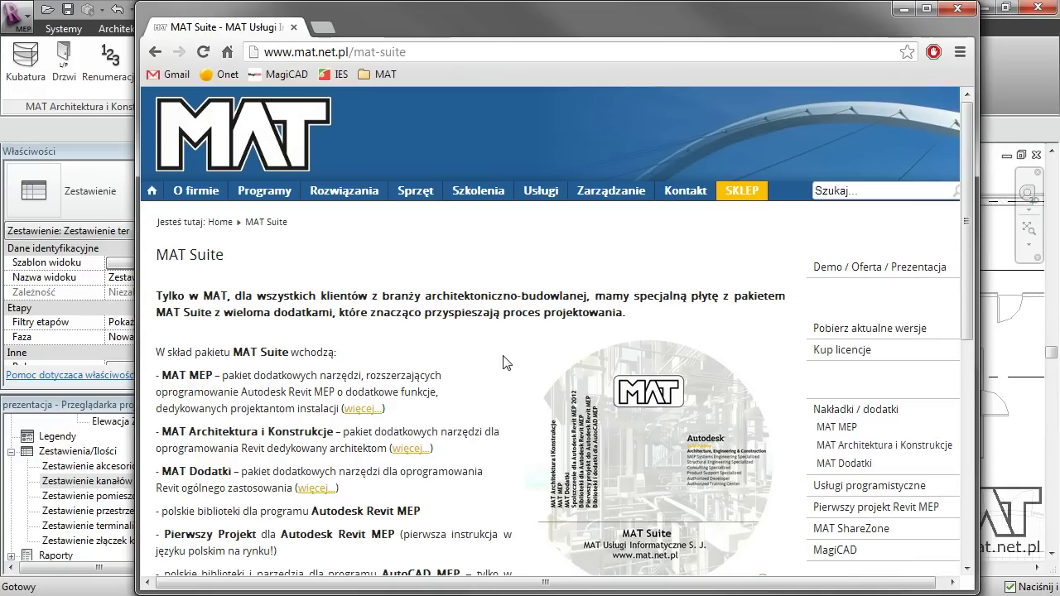
scroll(507, 362, "down", 1)
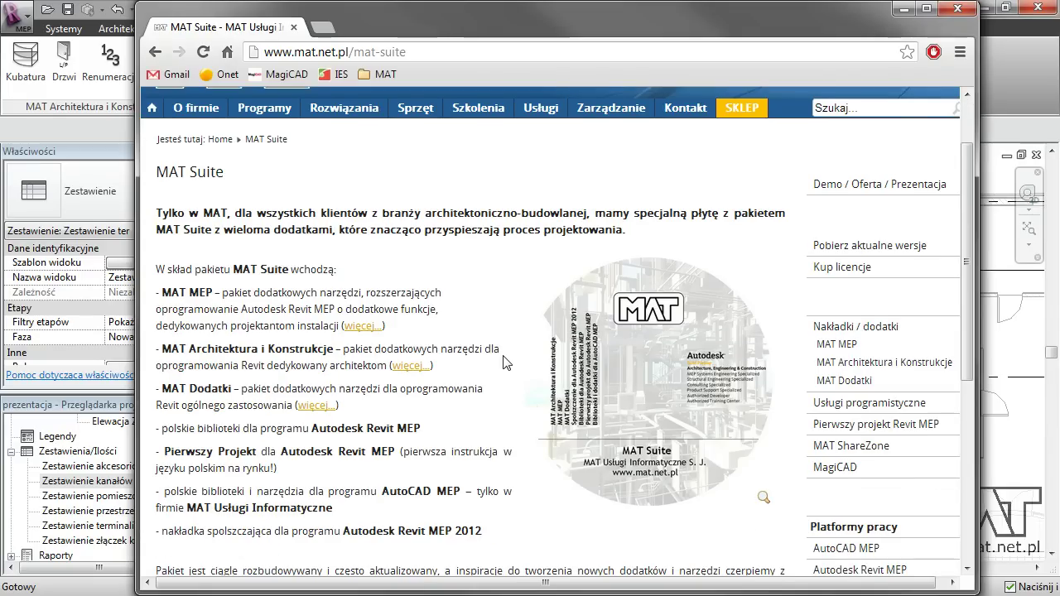
Step: Browse the Usługi programistyczne page, then minimise Chrome to return to Revit
left_click(868, 404)
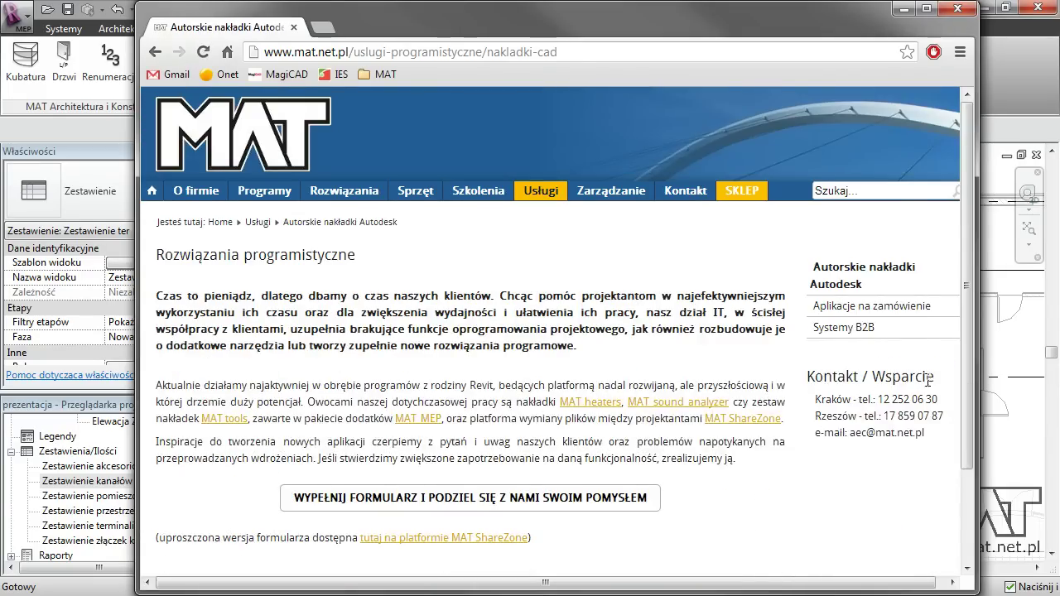
scroll(719, 346, "down", 1)
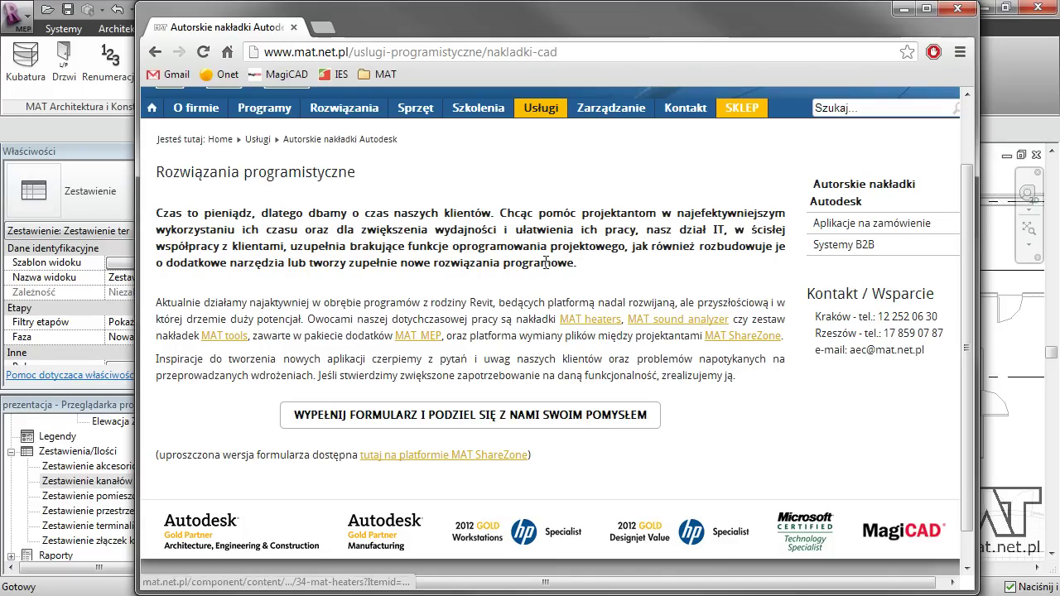
left_click(904, 8)
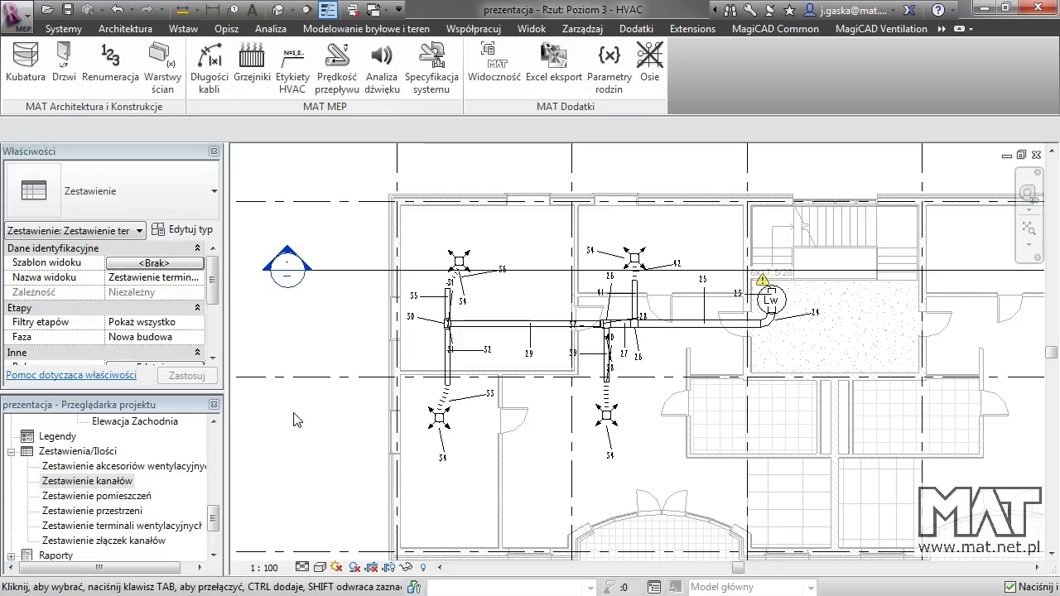
Step: Open the Poziom 2 - HVAC floor plan from the Project Browser
left_click(11, 452)
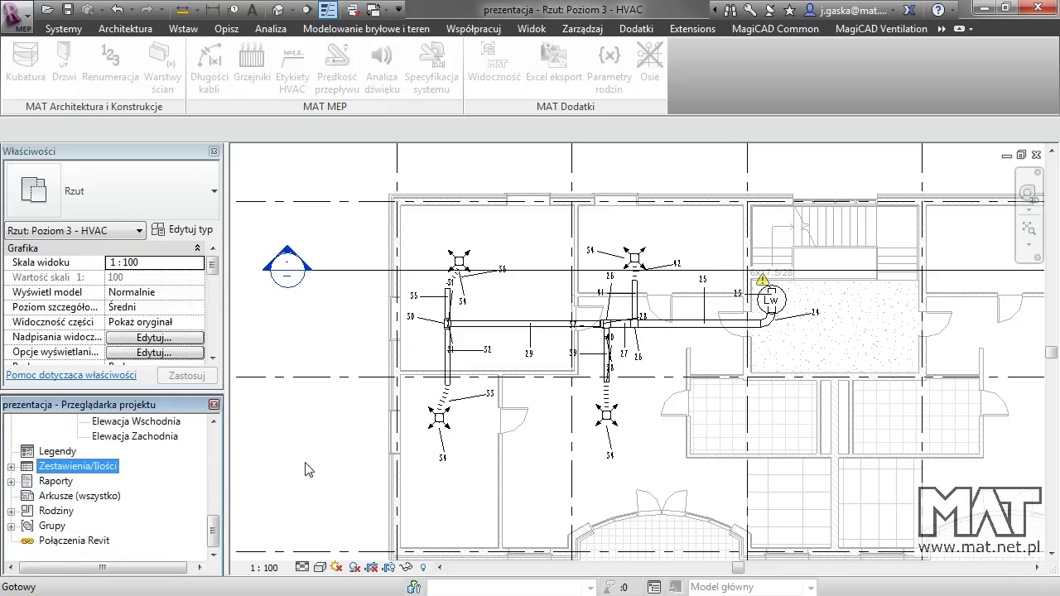
left_click_drag(213, 532, 215, 463)
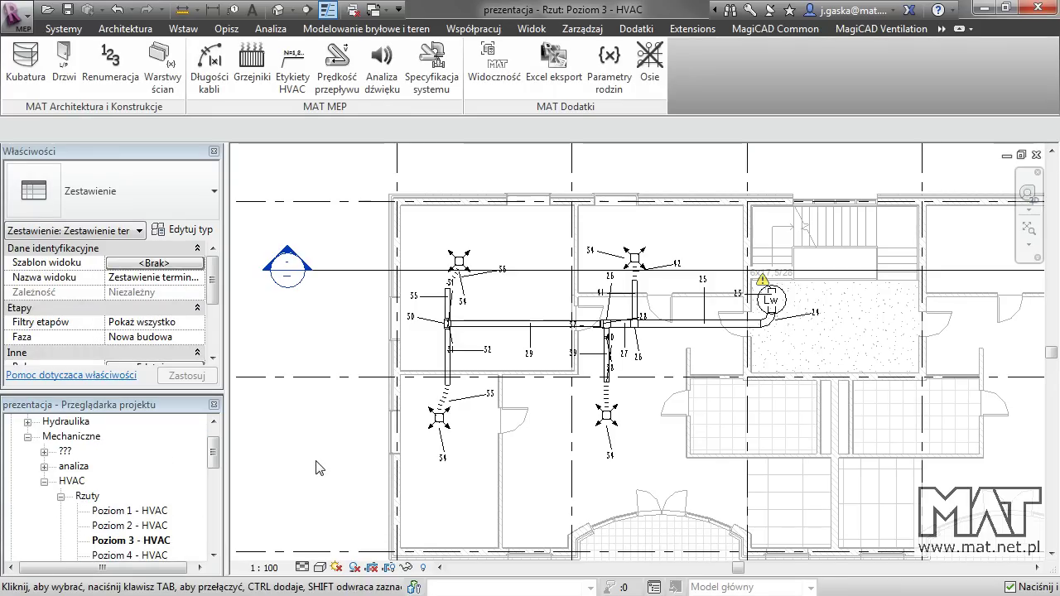
scroll(393, 378, "down", 3)
middle_click_drag(439, 377, 400, 373)
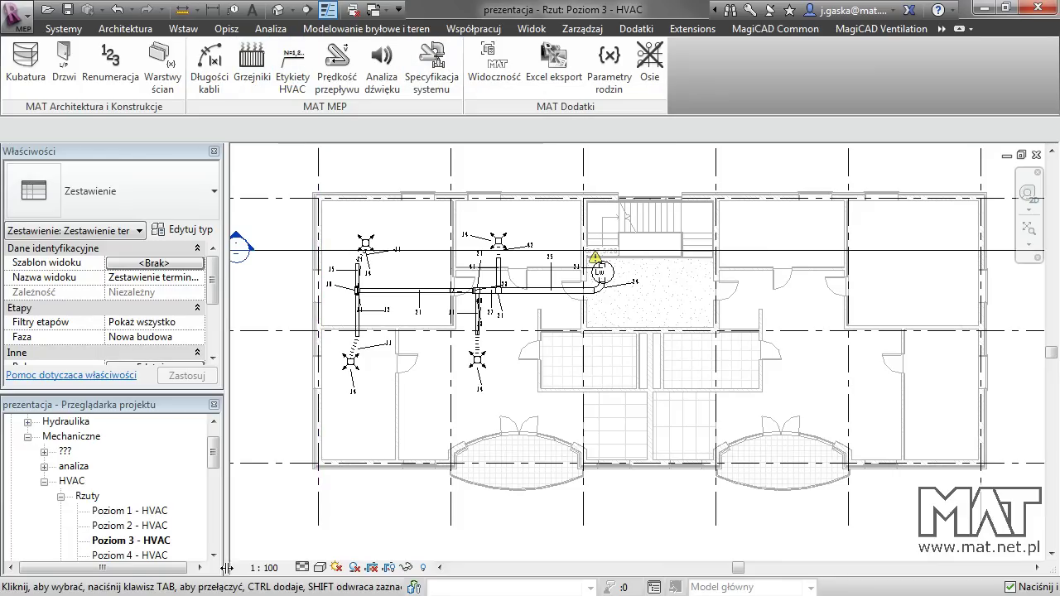
double_click(149, 526)
Step: Open the Poziom 2 - analiza plan under analiza > Rzuty
scroll(416, 401, "down", 3)
scroll(417, 400, "down", 2)
scroll(590, 401, "down", 2)
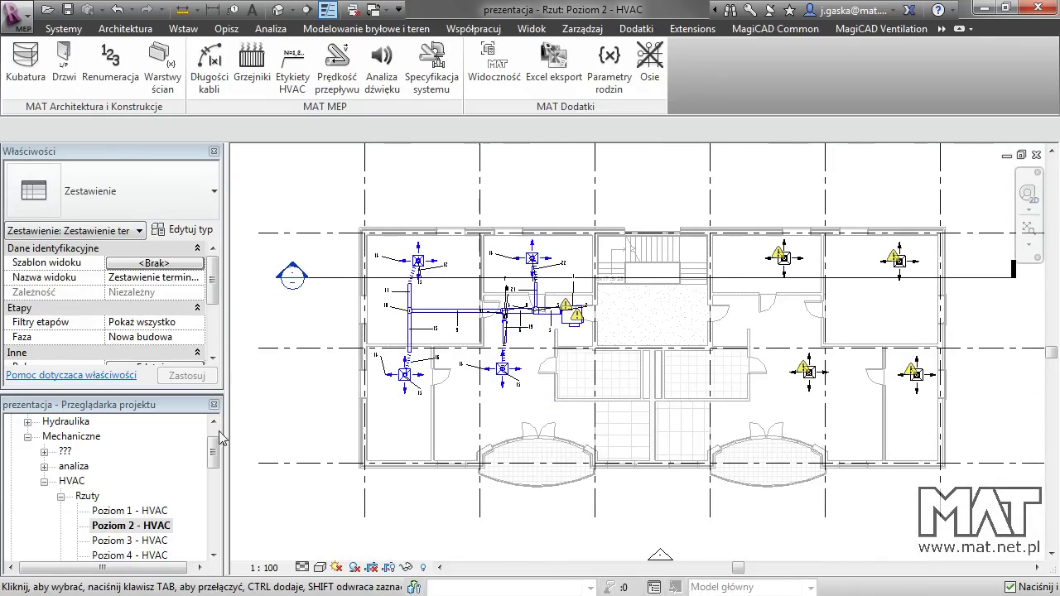
left_click(44, 466)
left_click(60, 481)
double_click(134, 511)
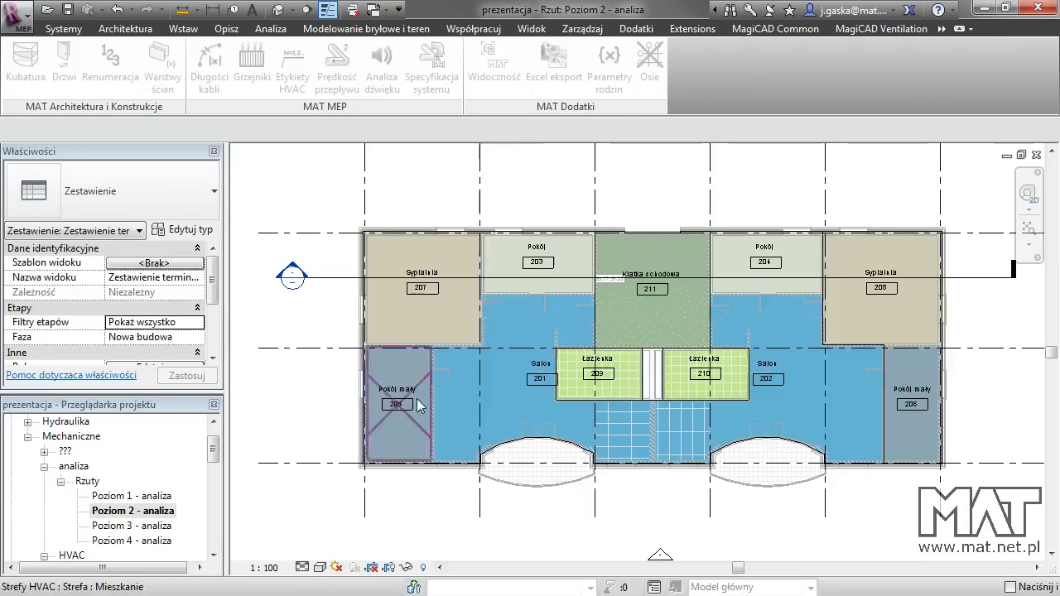
Step: Check the Salon 201 space (3030.75 W heating), then close the analiza view
left_click(526, 397)
left_click_drag(214, 268, 208, 342)
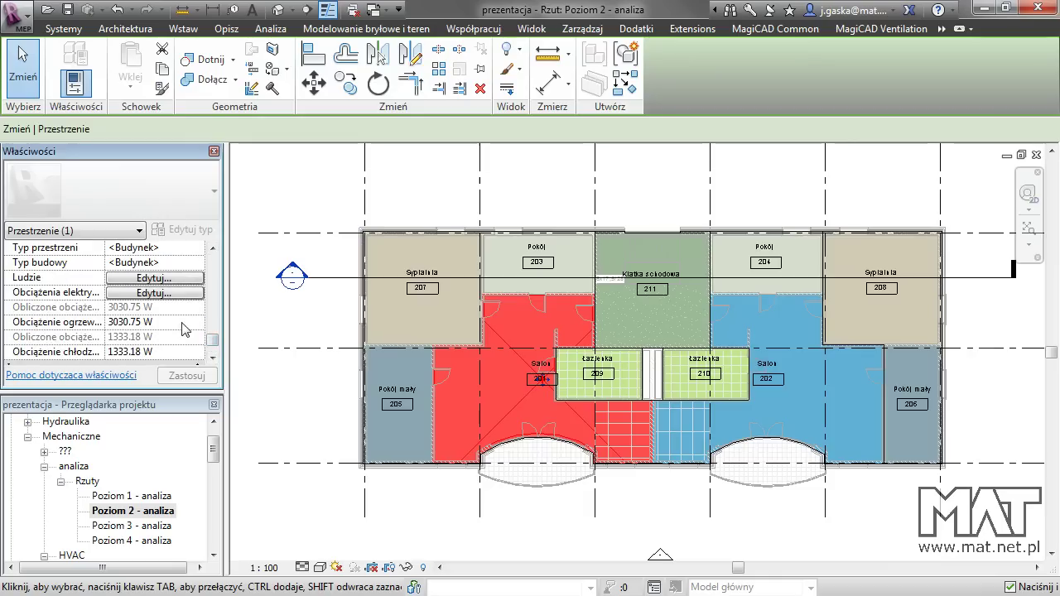
left_click(1035, 155)
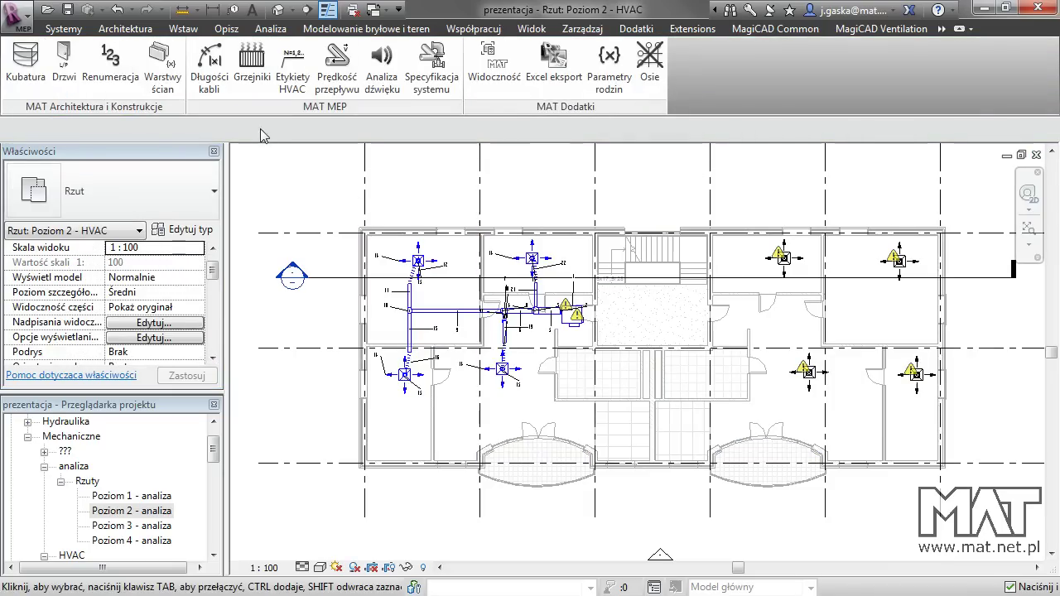
Step: Launch MAT Grzejniki and load the calculated room heat losses (Wczytaj obliczone)
left_click(254, 81)
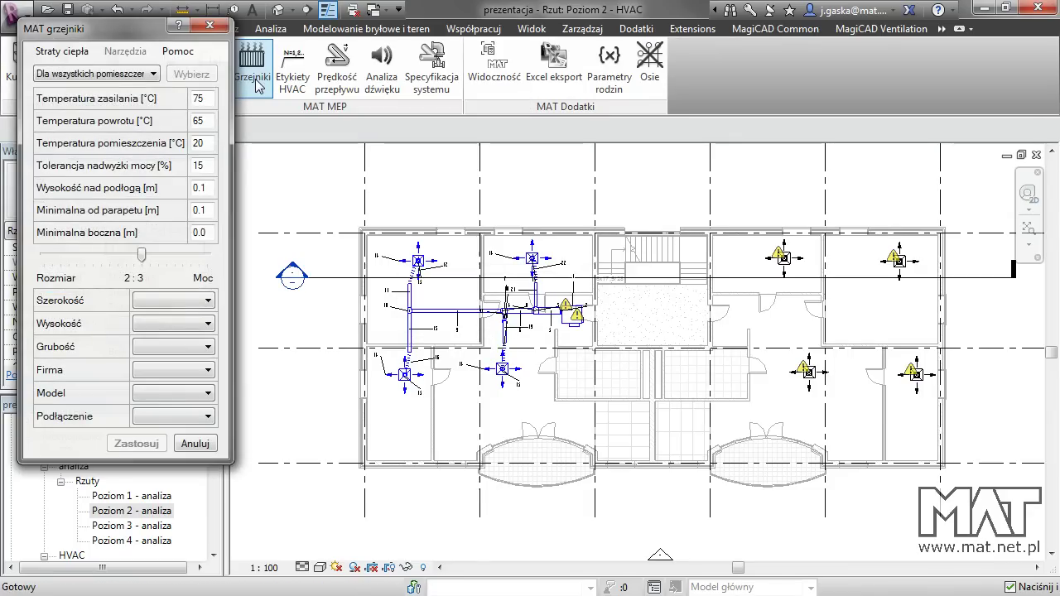
left_click(62, 52)
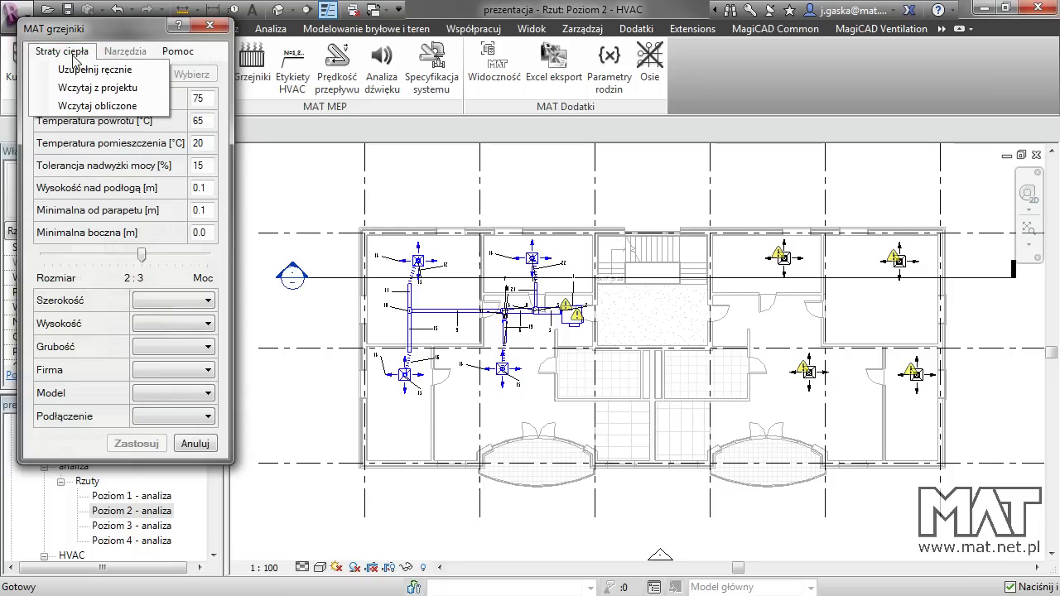
left_click(143, 106)
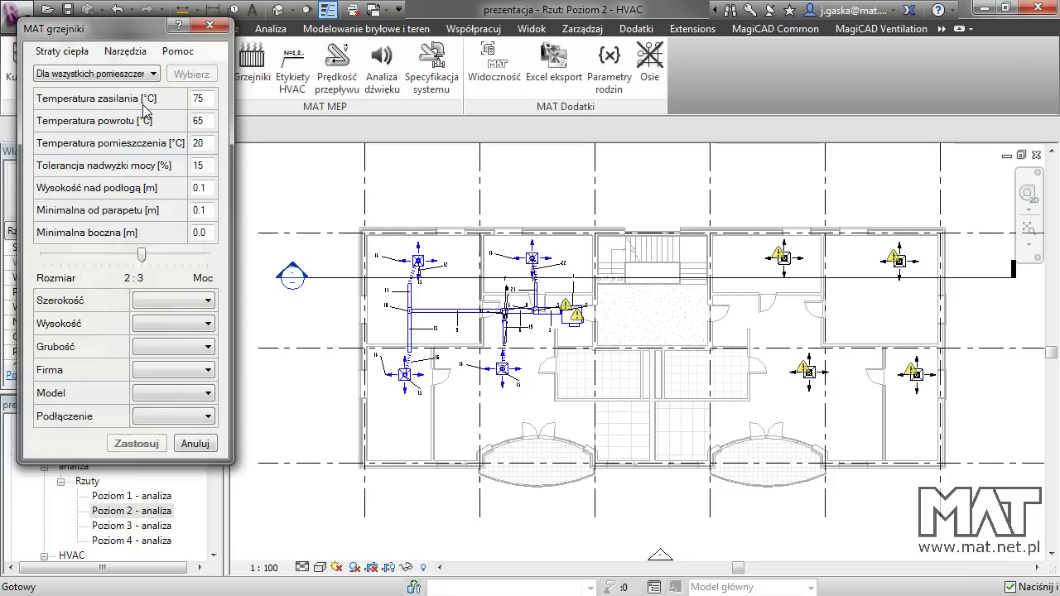
Step: Review the Edytuj straty ciepła table, including 401 SALON, and accept it
left_click(133, 54)
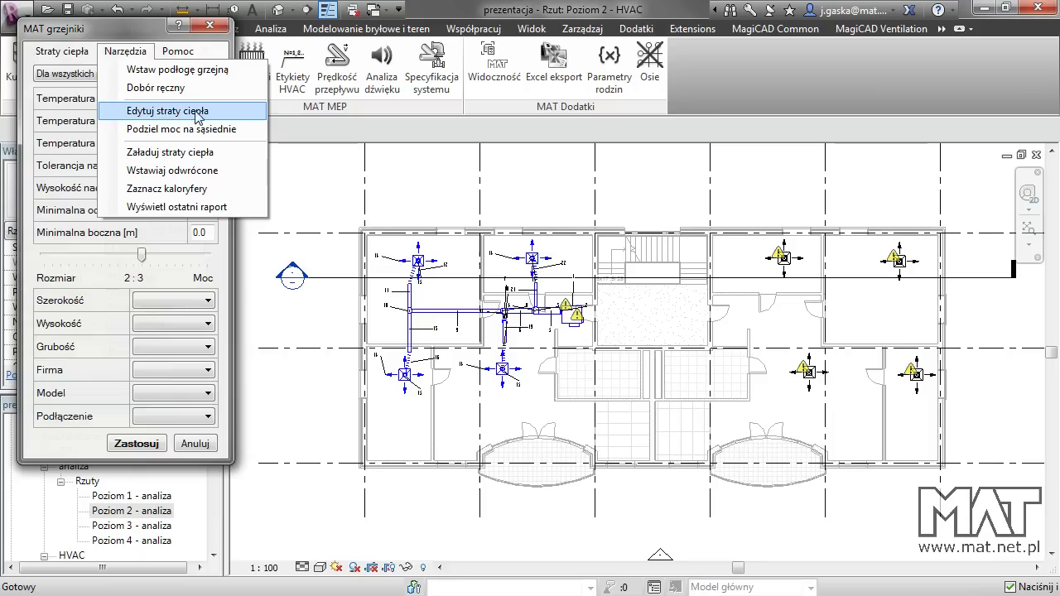
left_click(199, 117)
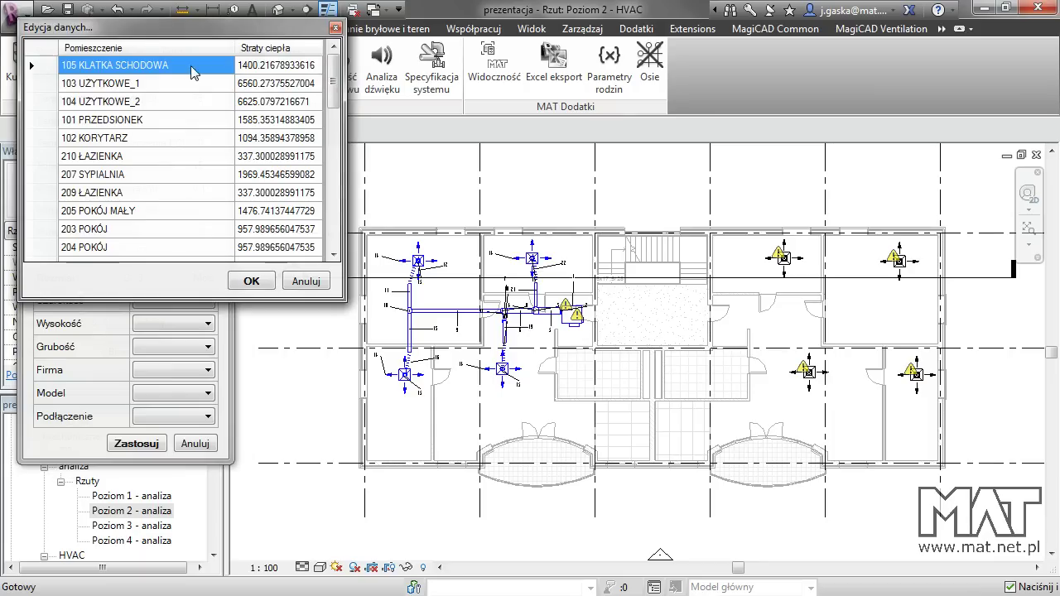
left_click(335, 145)
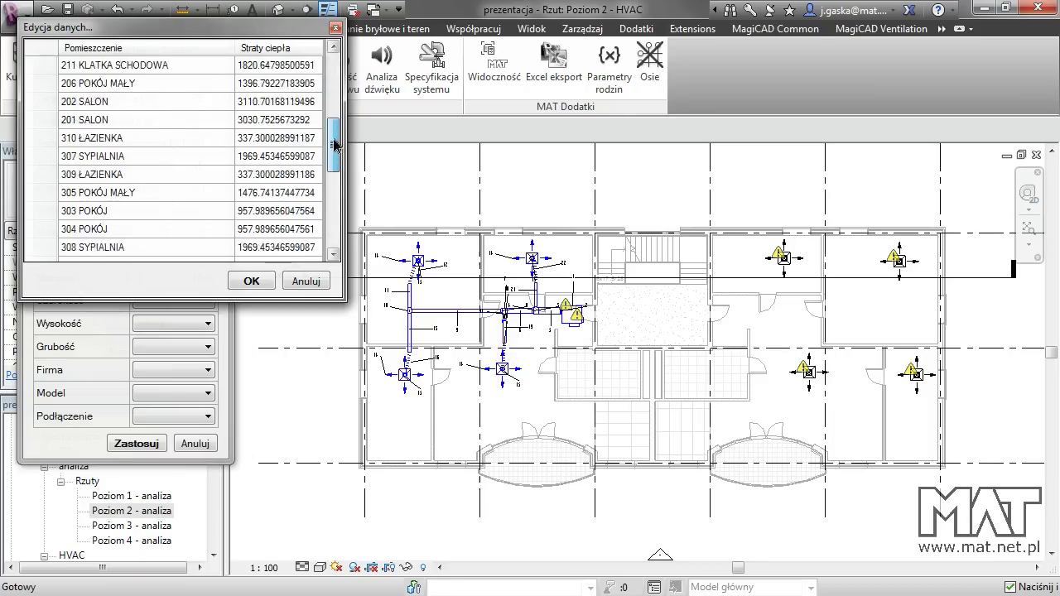
left_click_drag(335, 144, 336, 207)
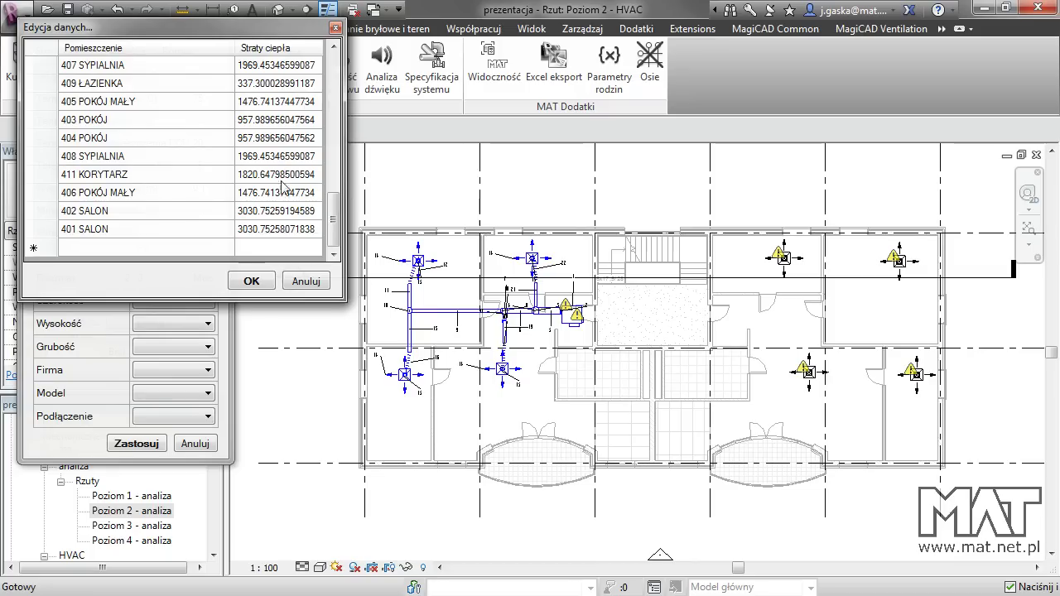
left_click(260, 233)
left_click(292, 232)
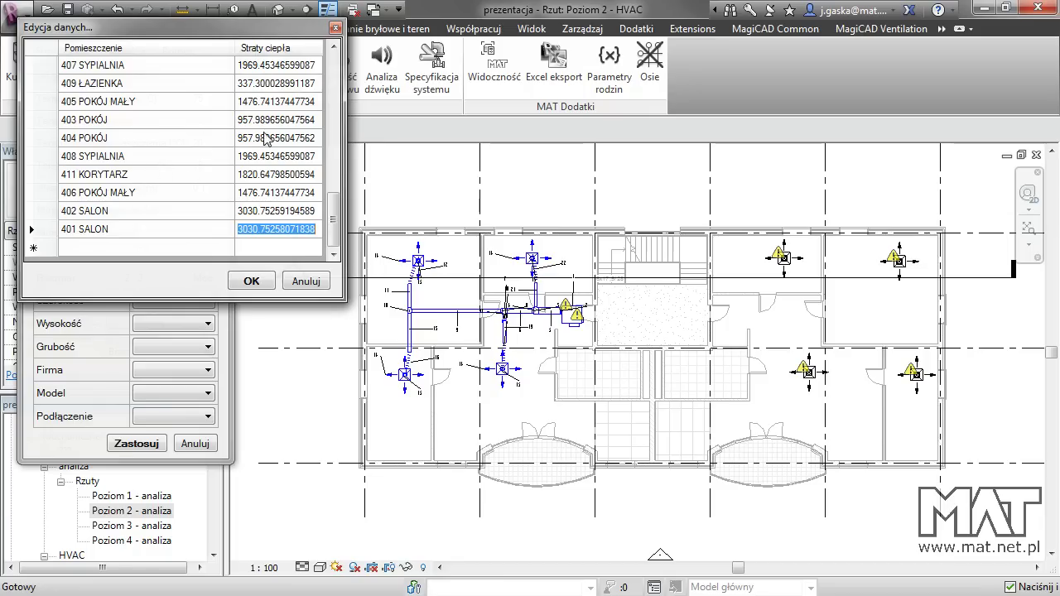
left_click(252, 282)
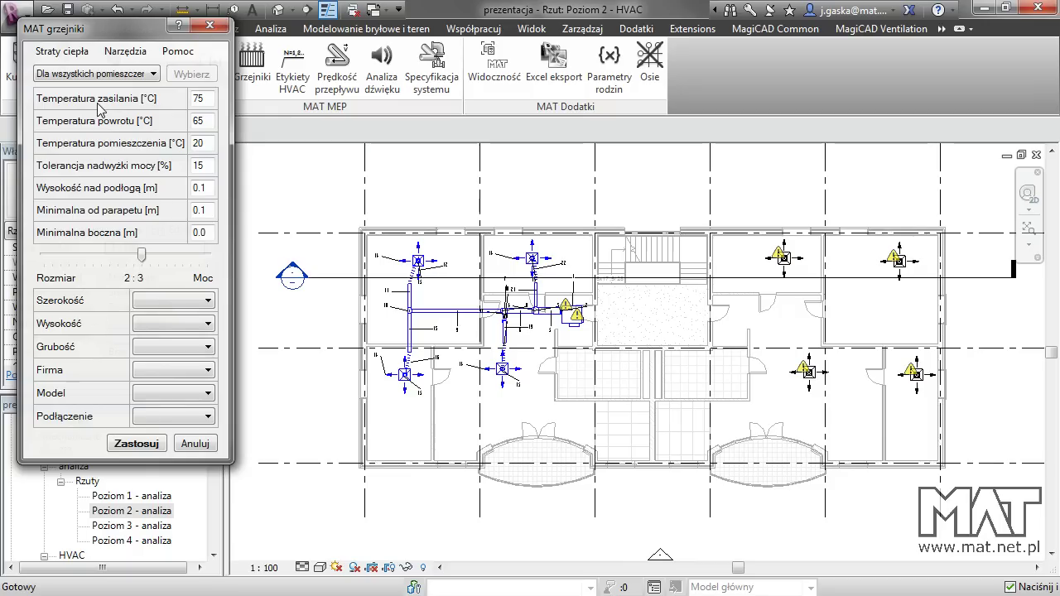
double_click(195, 167)
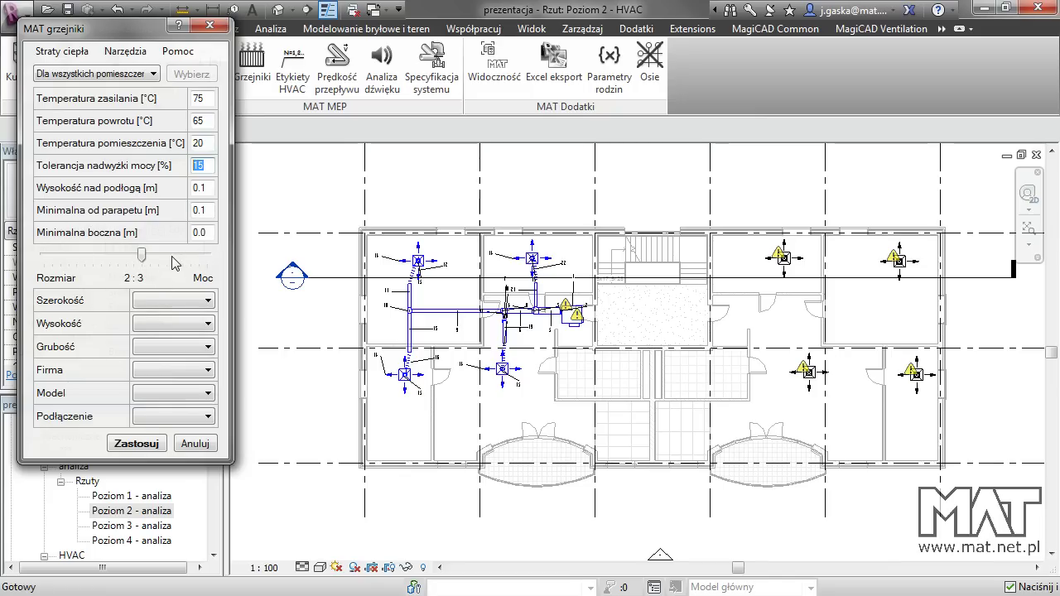
left_click_drag(142, 255, 183, 255)
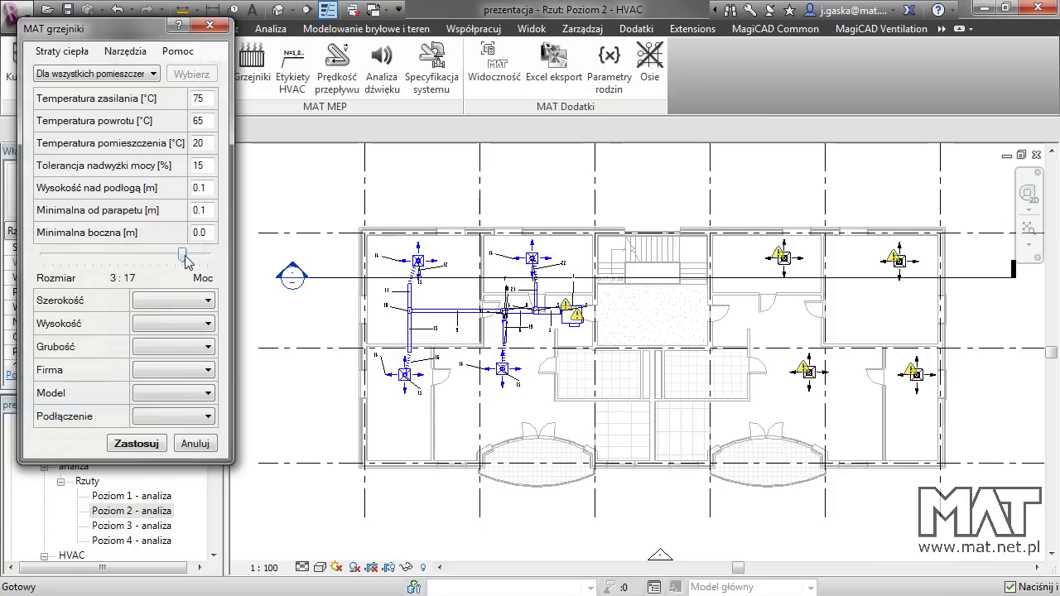
left_click_drag(183, 257, 83, 257)
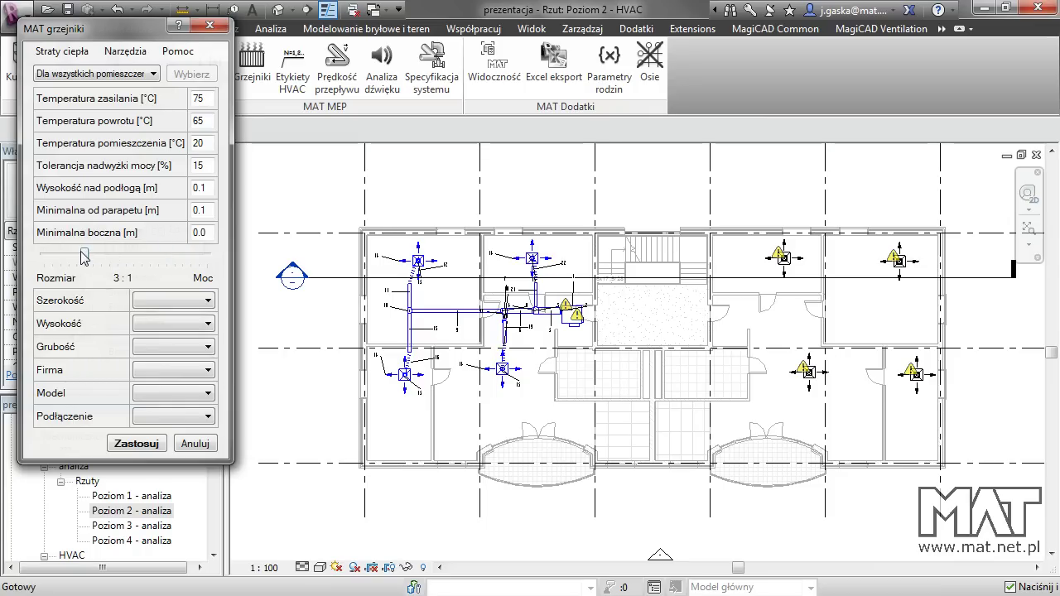
mouse_move(85, 256)
left_mouse_down()
mouse_move(168, 261)
mouse_move(149, 262)
left_mouse_up()
Step: Set Podłączenie to dolne, leaving Szerokość, Firma and Model unset
left_click(210, 300)
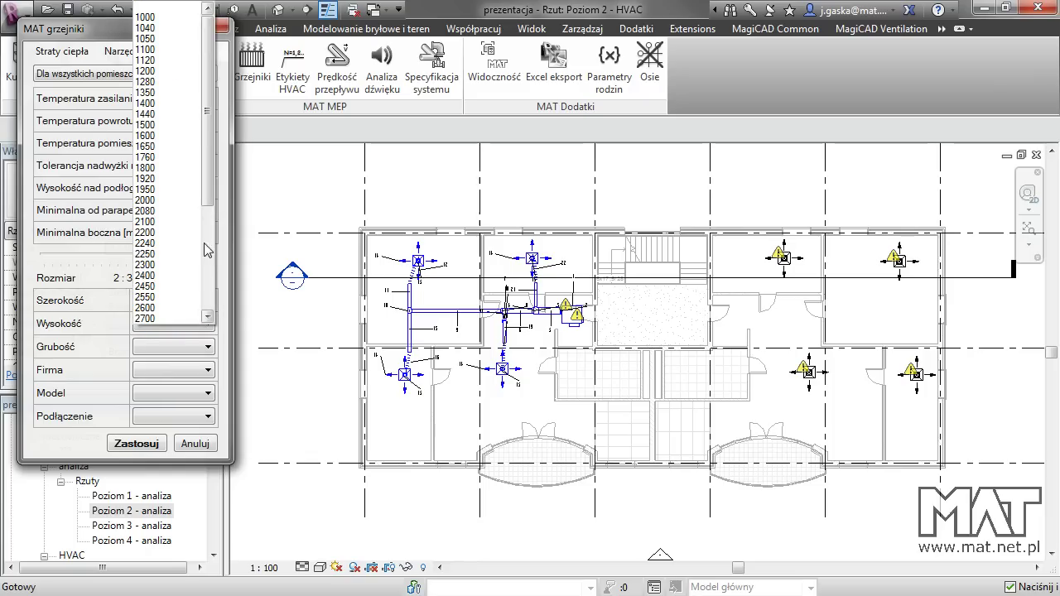
scroll(206, 250, "down", 5)
left_click(88, 302)
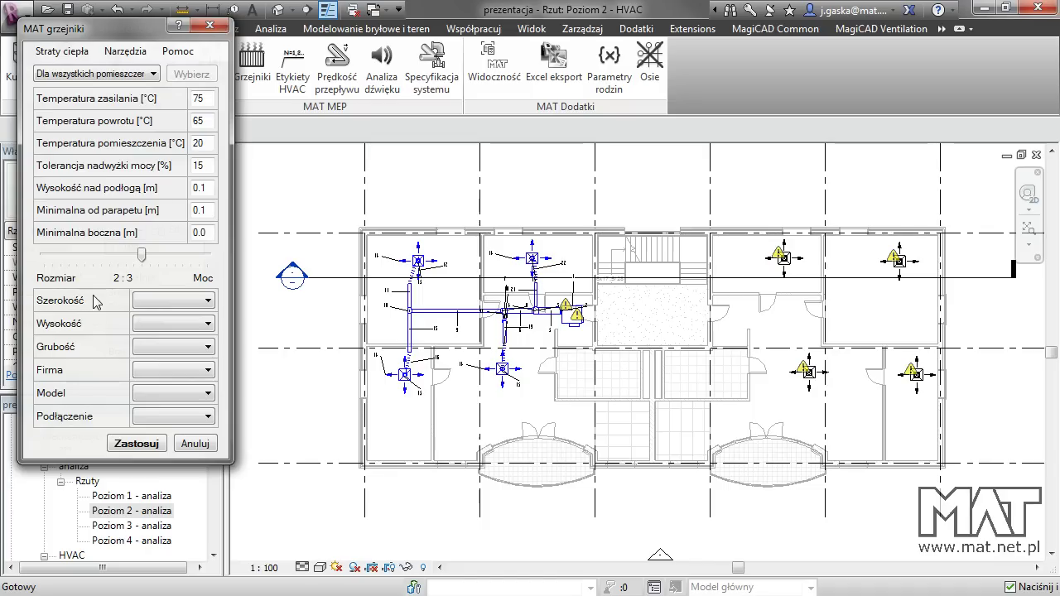
left_click(207, 371)
left_click(210, 371)
left_click(208, 394)
left_click(213, 398)
left_click(210, 417)
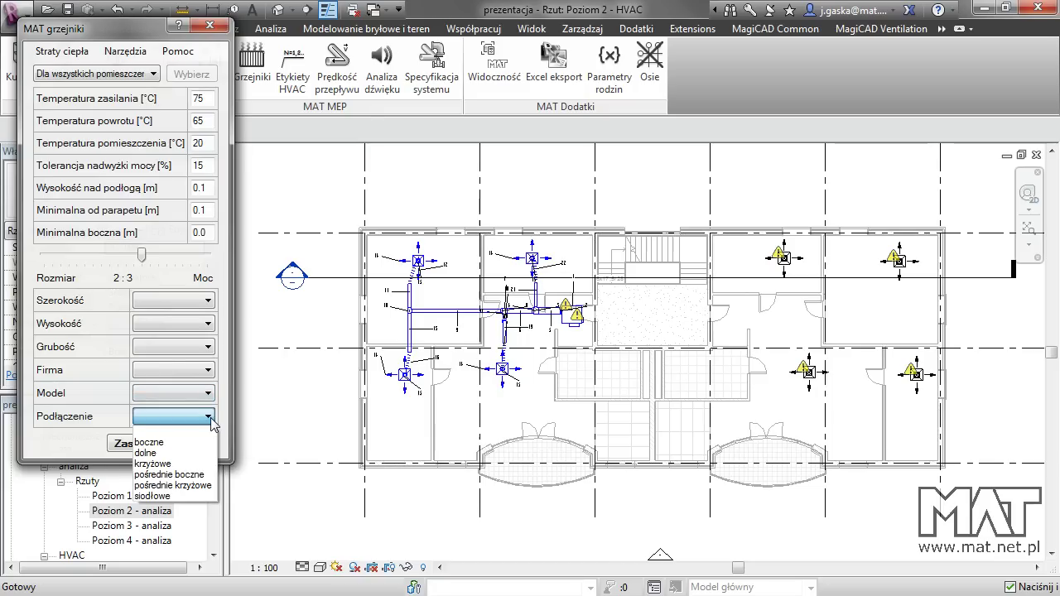
left_click(151, 453)
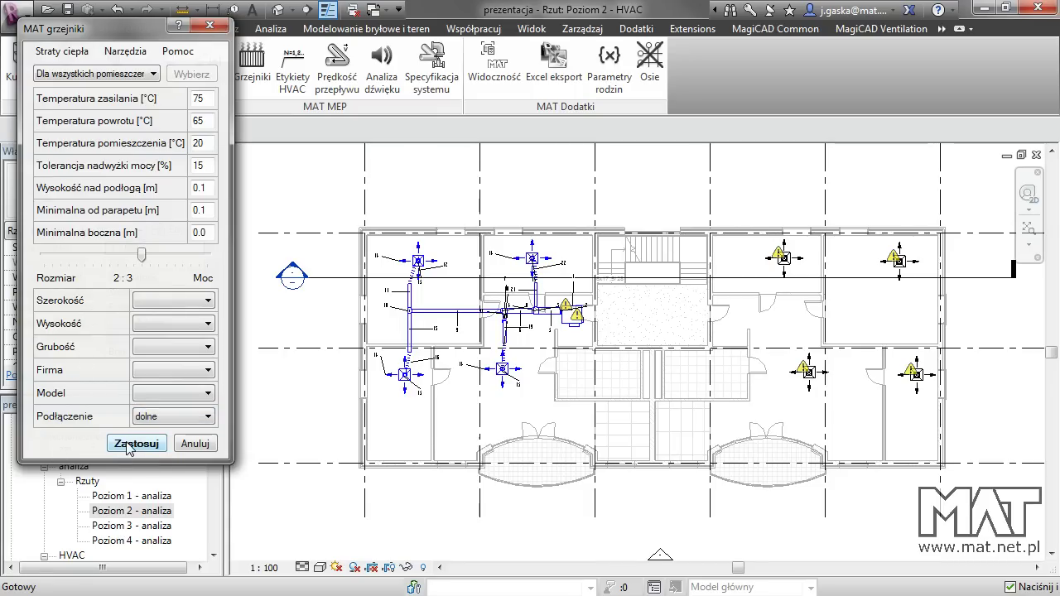
Step: Insert the radiators with Zastosuj, then close MAT grzejniki with Anuluj
left_click(129, 444)
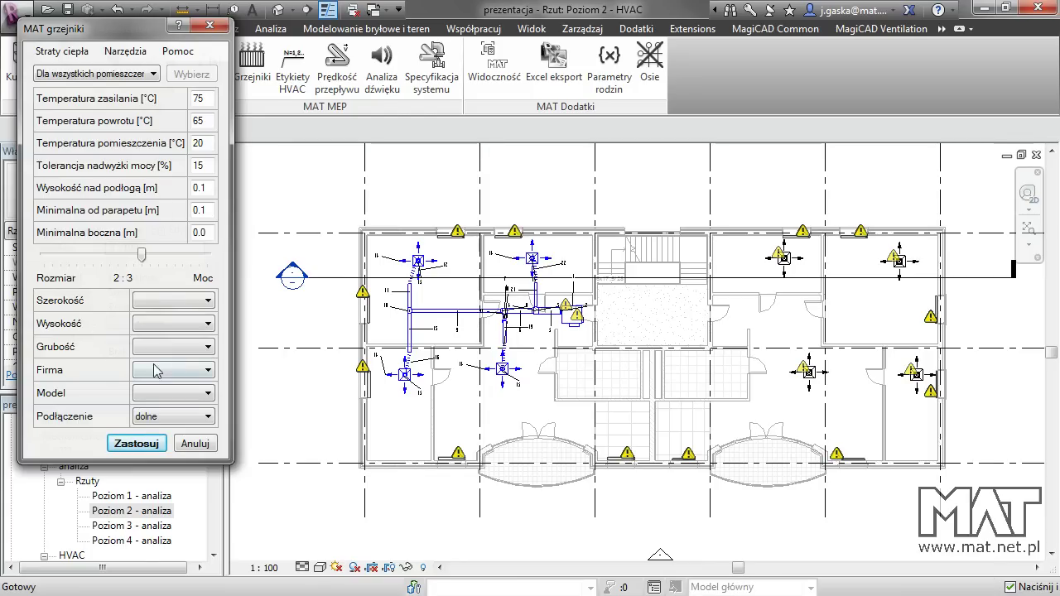
left_click(197, 444)
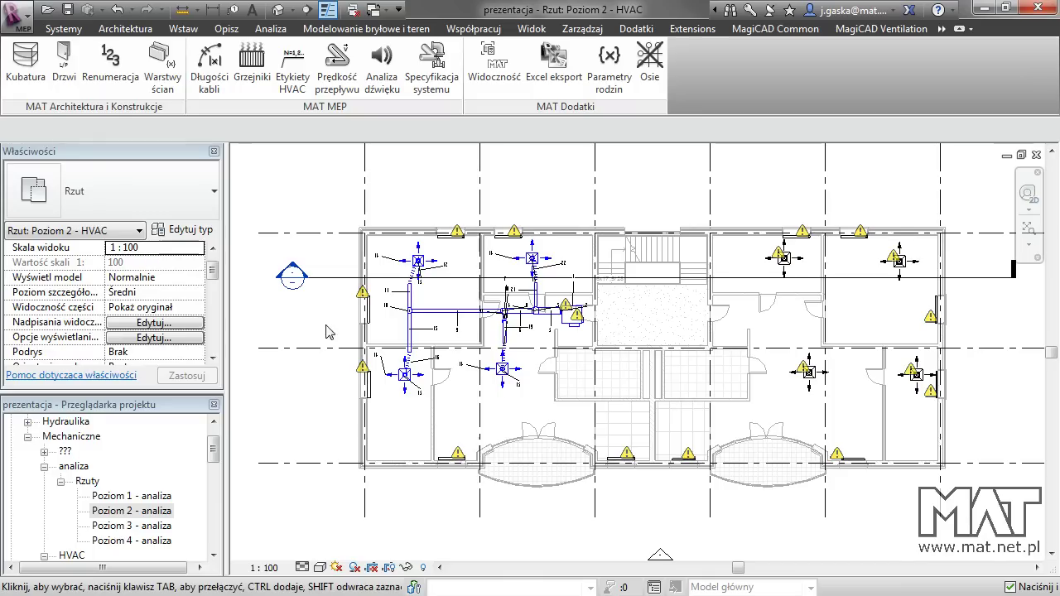
scroll(343, 308, "up", 2)
scroll(373, 310, "up", 2)
scroll(423, 344, "down", 1)
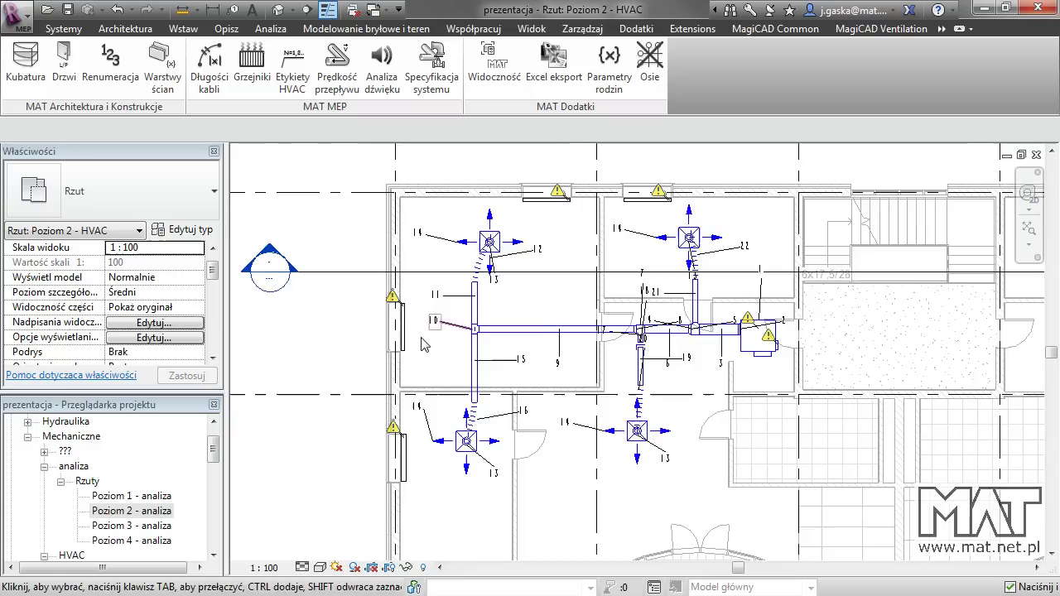
middle_click_drag(422, 343, 417, 365)
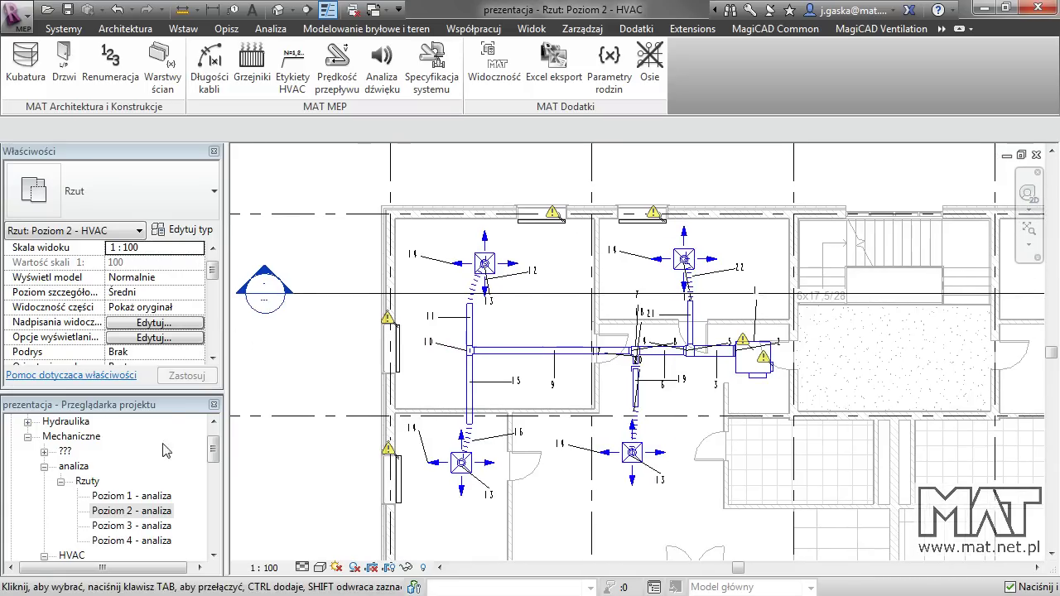
left_click(133, 510)
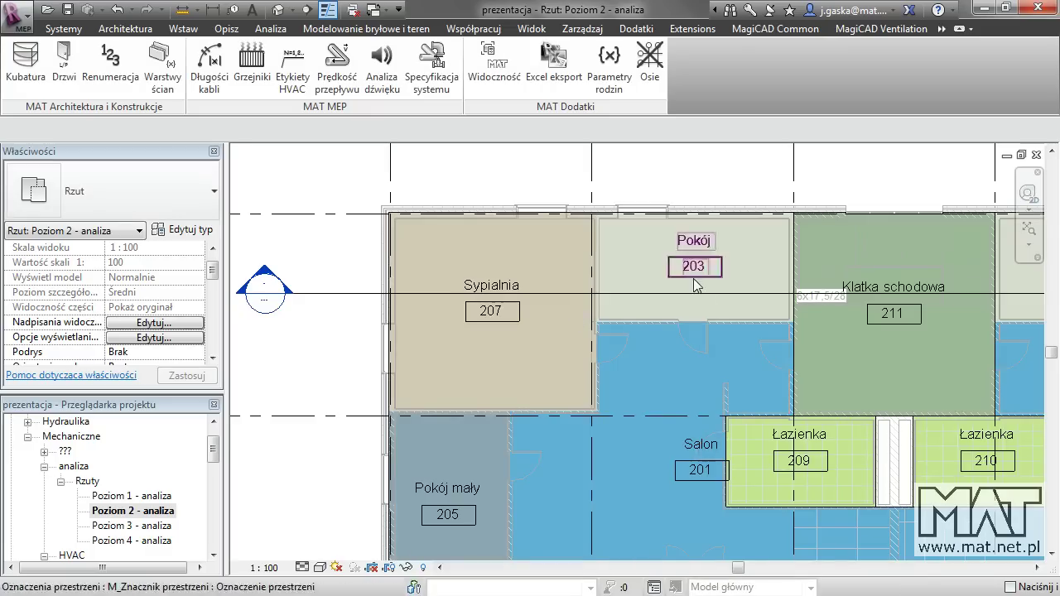
left_click(664, 246)
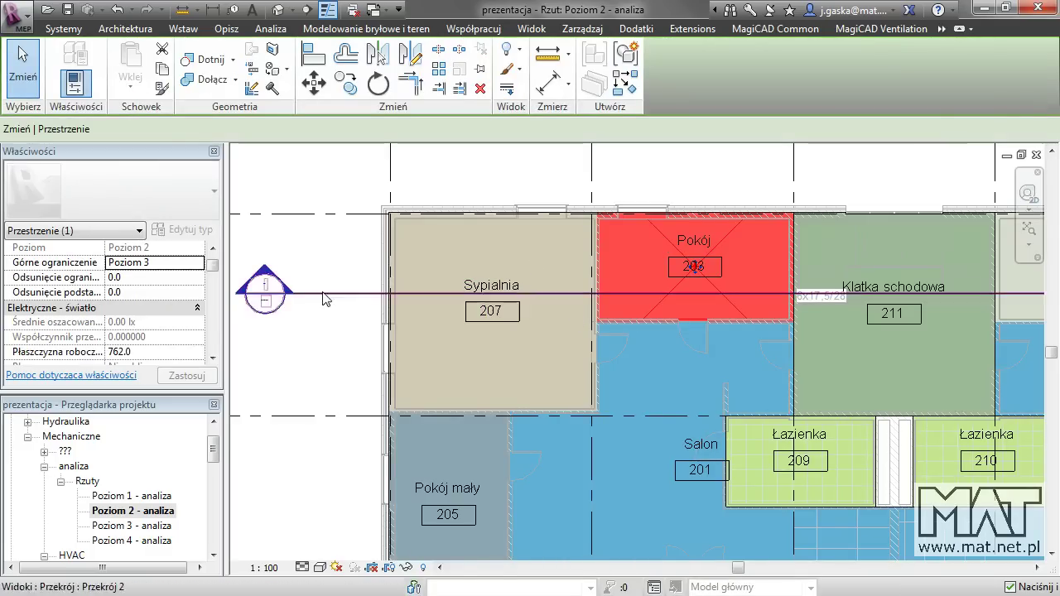
left_click_drag(211, 261, 213, 343)
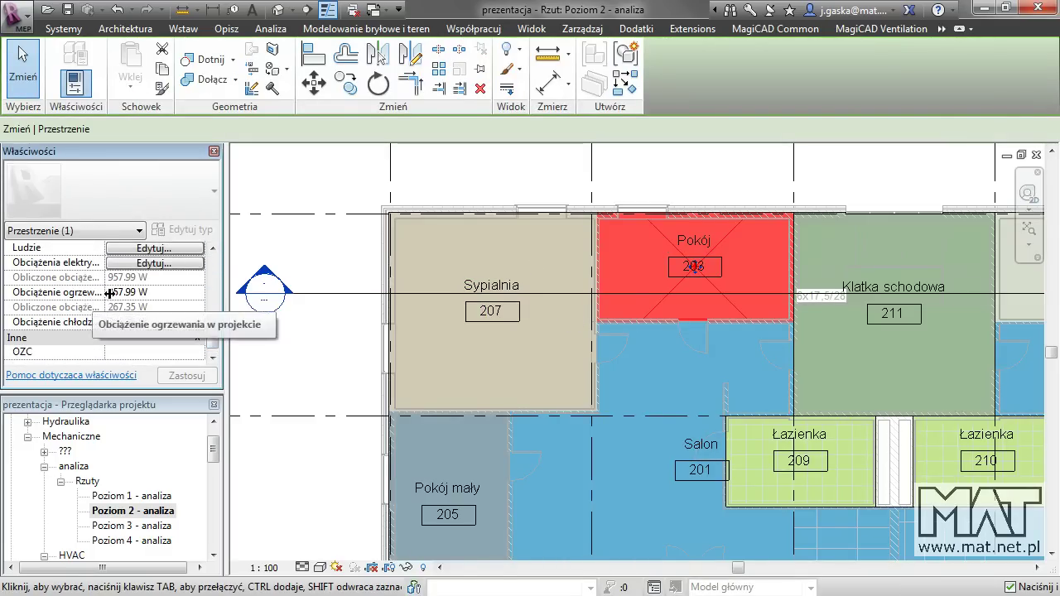
left_click(167, 294)
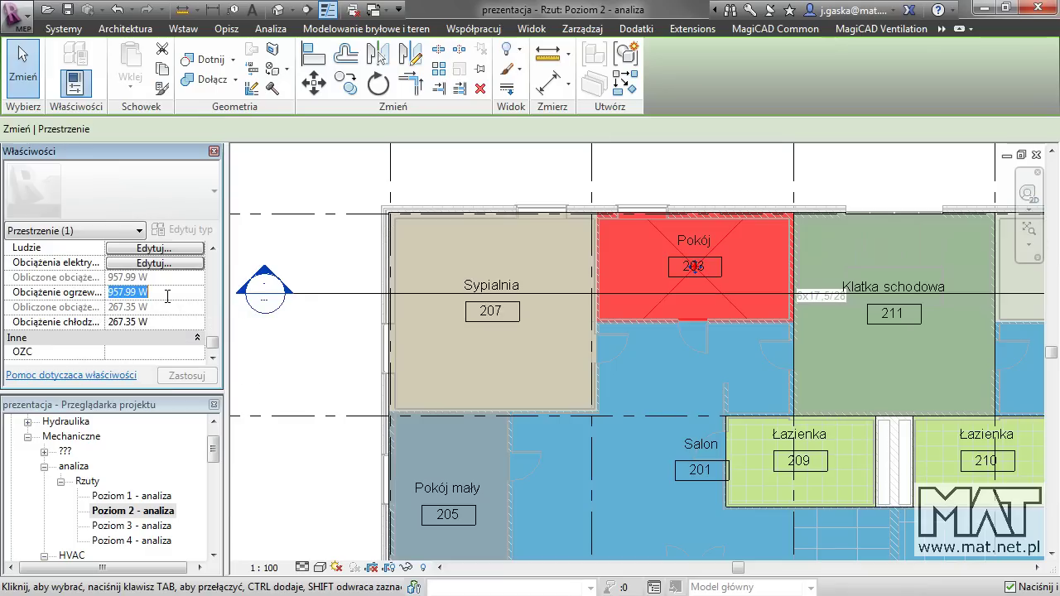
key("End")
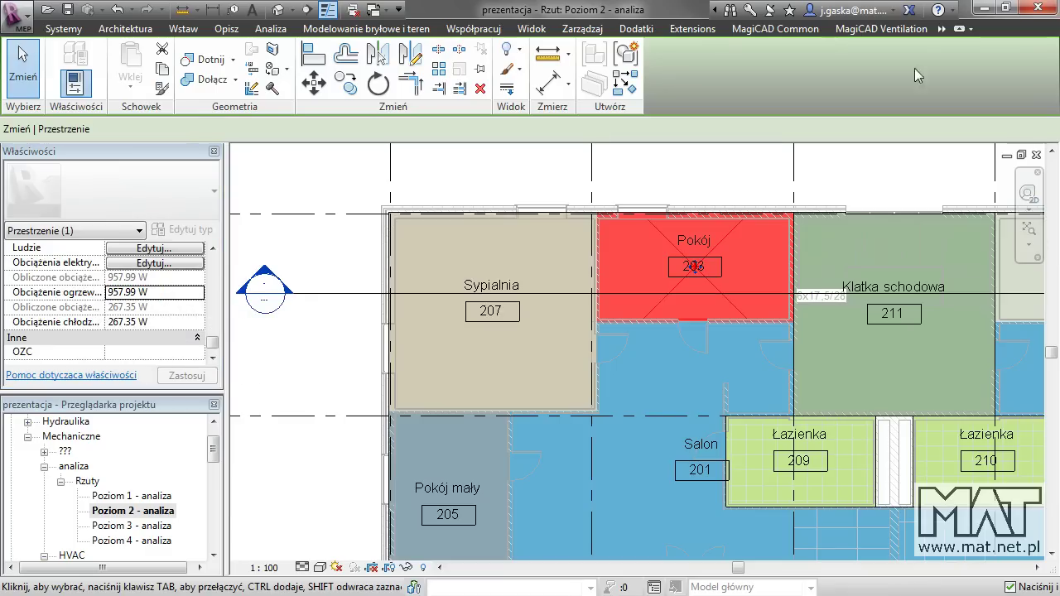
key("ctrl+Tab")
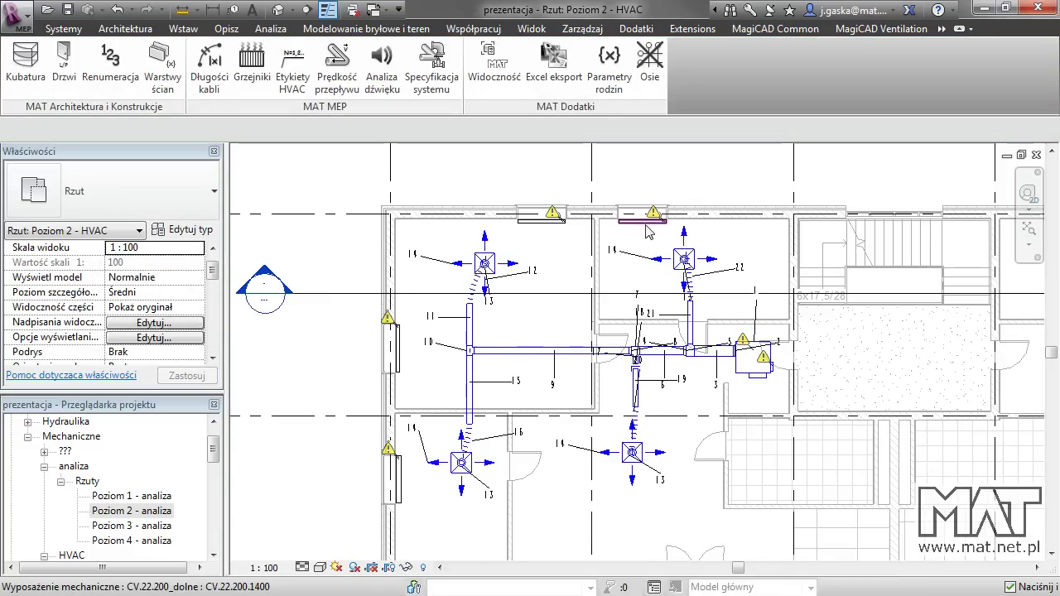
left_click(647, 232)
left_click_drag(214, 269, 213, 278)
left_click(176, 278)
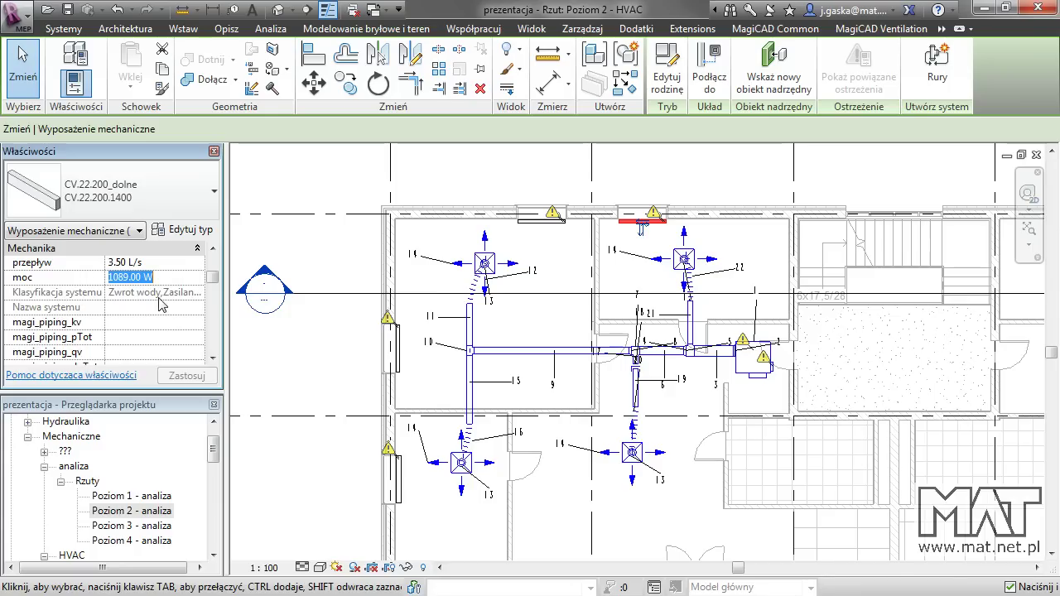
left_click(299, 372)
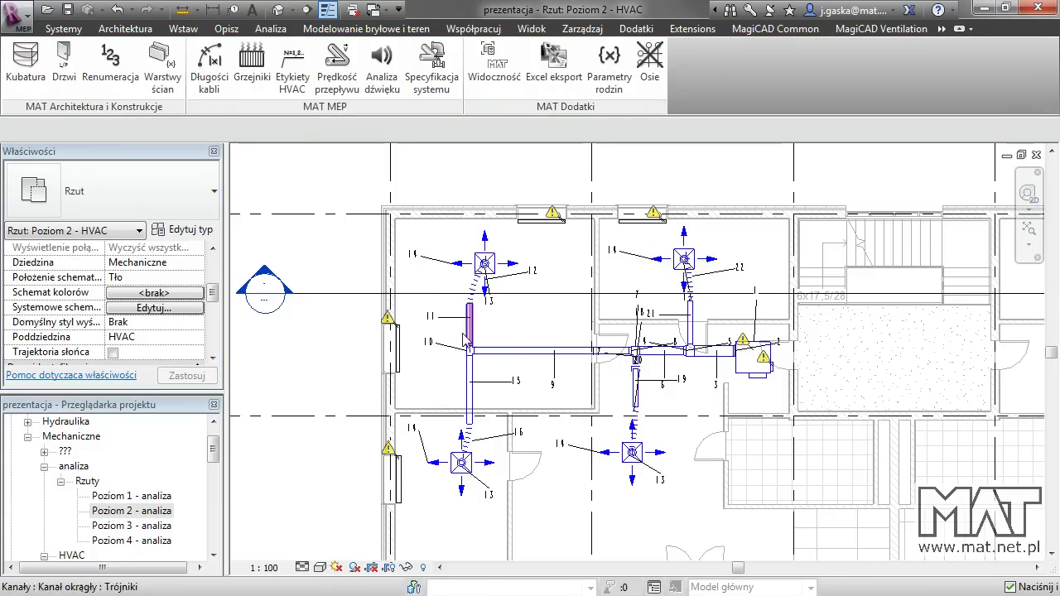
scroll(616, 342, "down", 2)
middle_click_drag(553, 536, 537, 414)
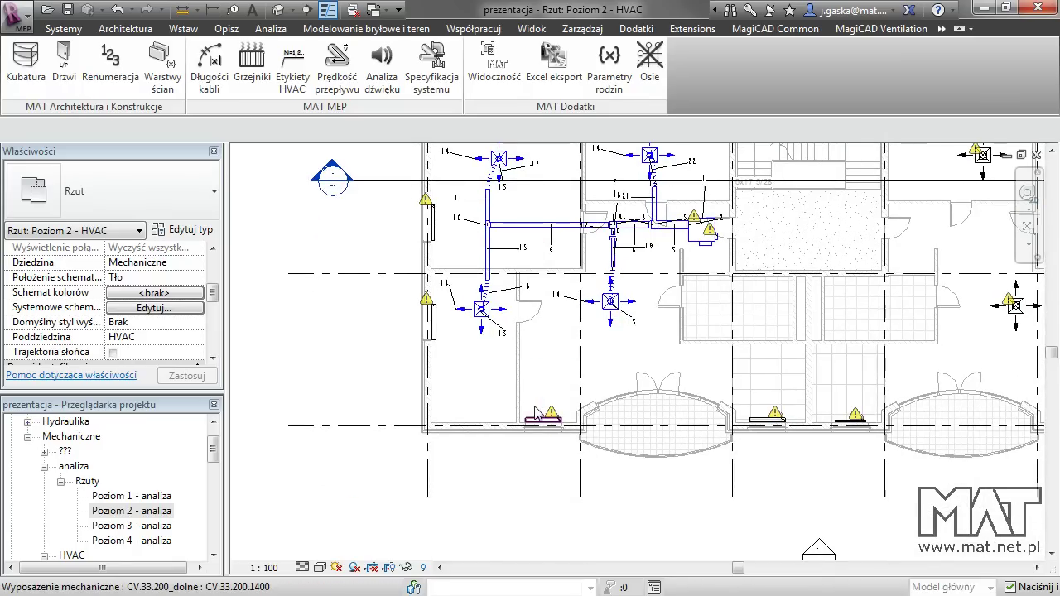
left_click(536, 414)
left_click(335, 342)
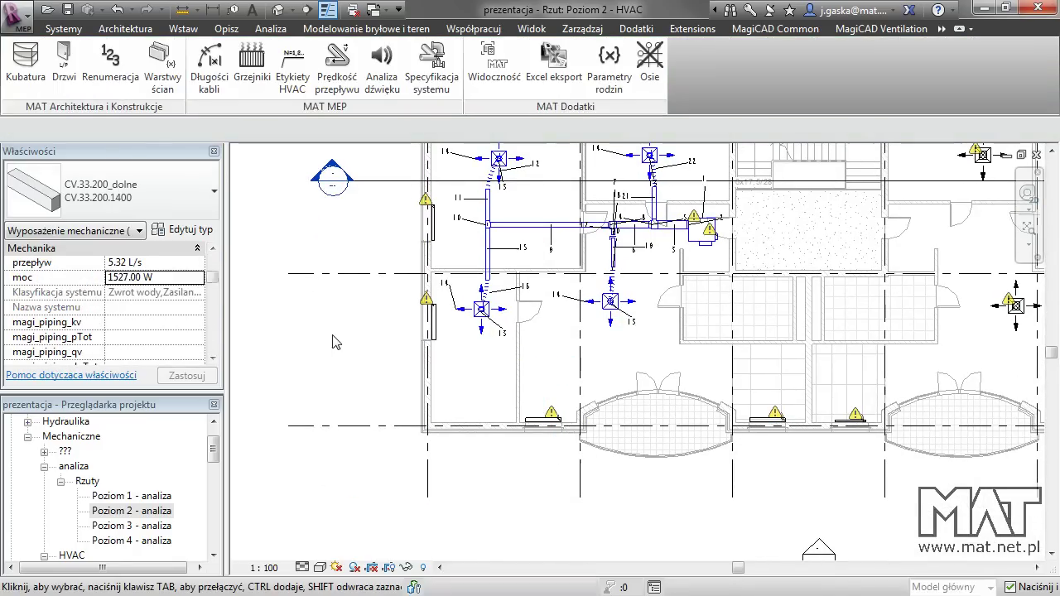
scroll(385, 347, "down", 1)
middle_click_drag(540, 332, 540, 367)
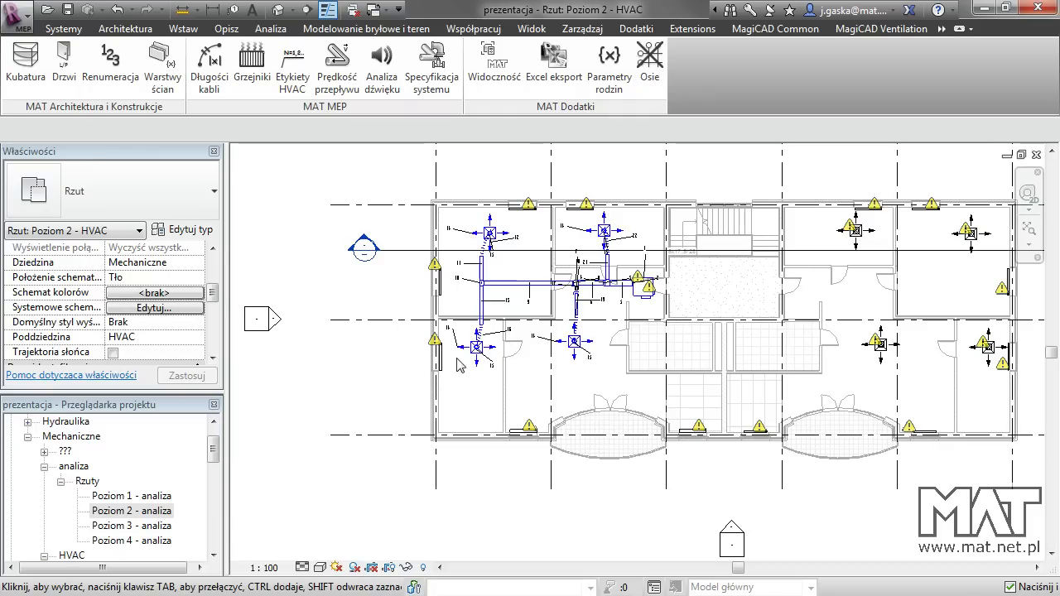
scroll(454, 357, "up", 2)
middle_click_drag(523, 429, 514, 400)
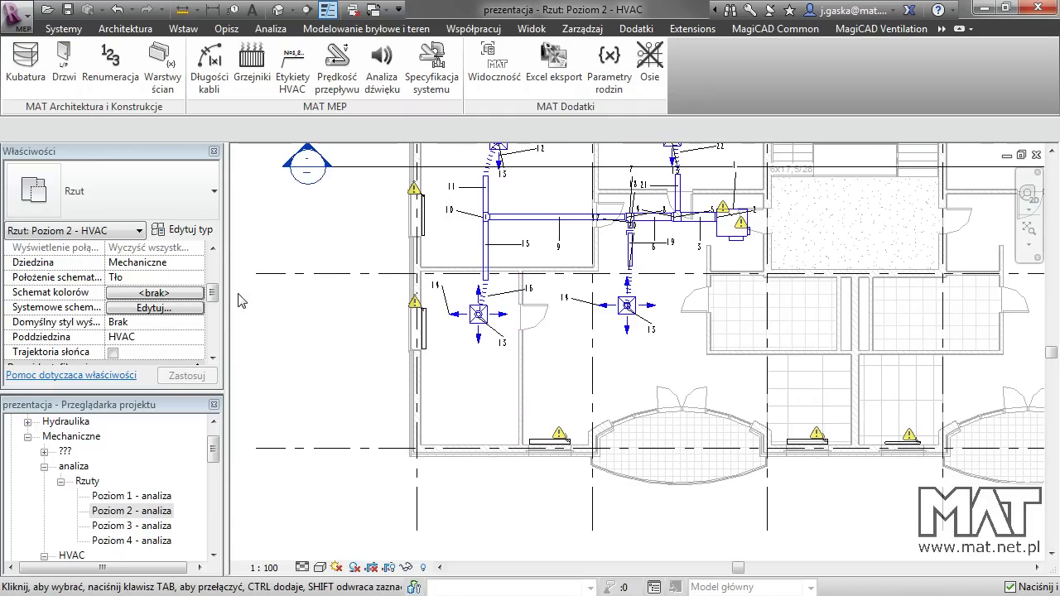
left_click(67, 30)
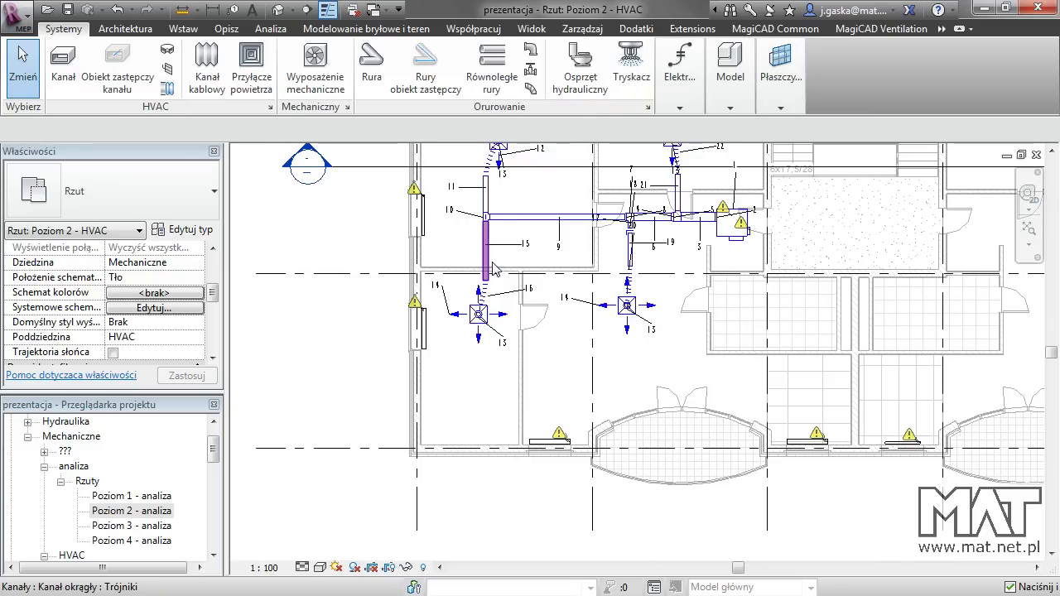
Step: Start a Standard pipe with 20.0 mm diameter and -20 mm offset
left_click(372, 74)
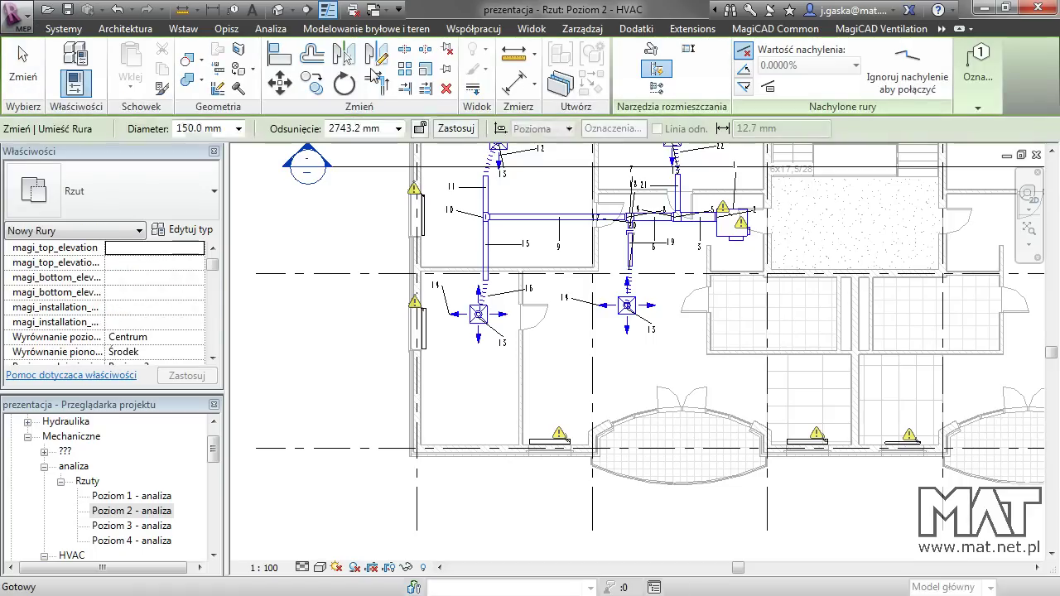
left_click(191, 175)
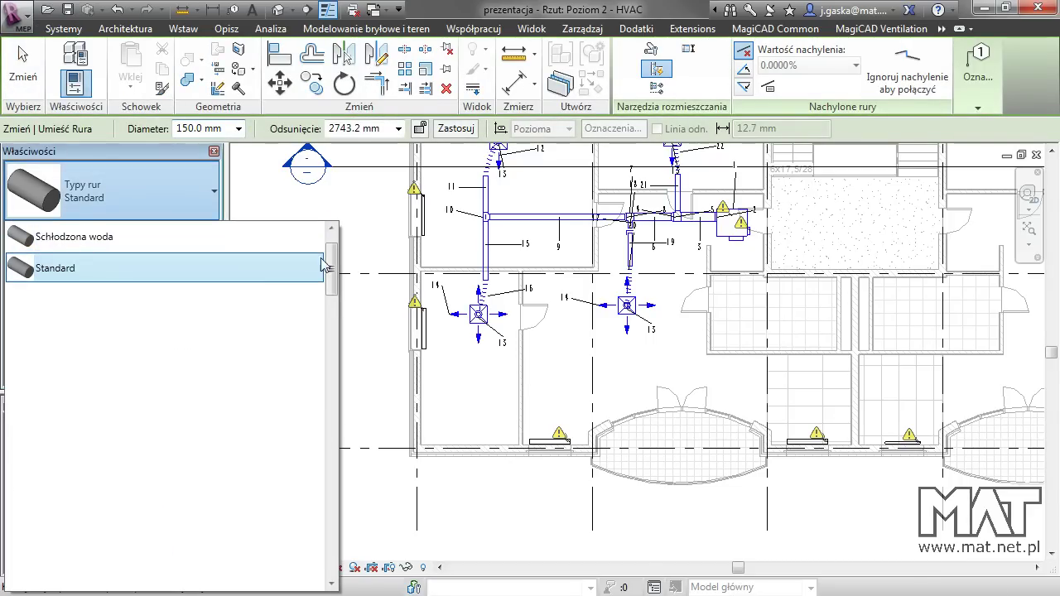
mouse_move(333, 271)
left_mouse_down()
mouse_move(340, 372)
mouse_move(329, 248)
left_mouse_up()
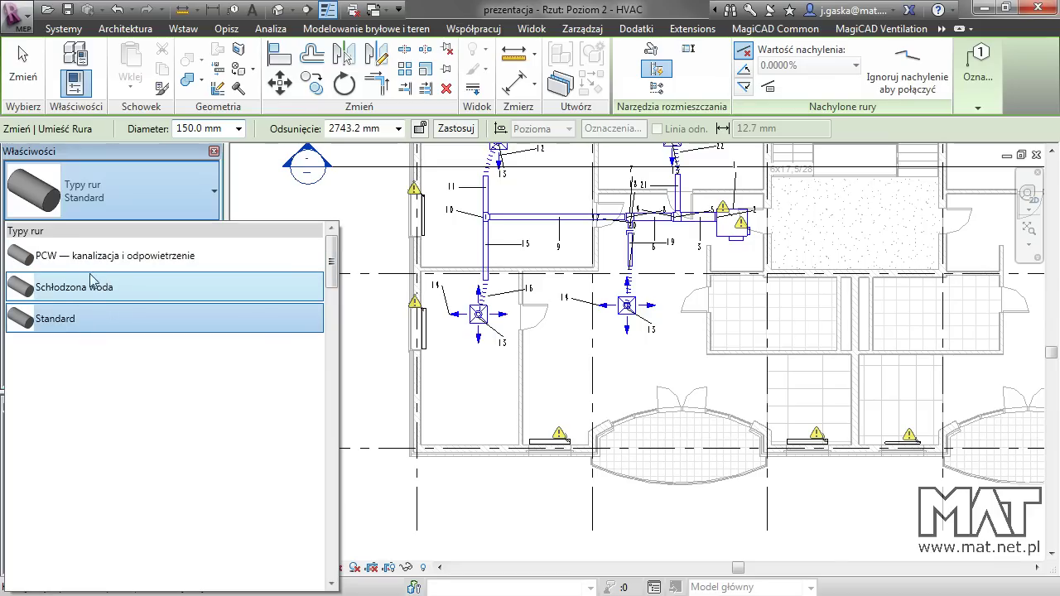
left_click(70, 320)
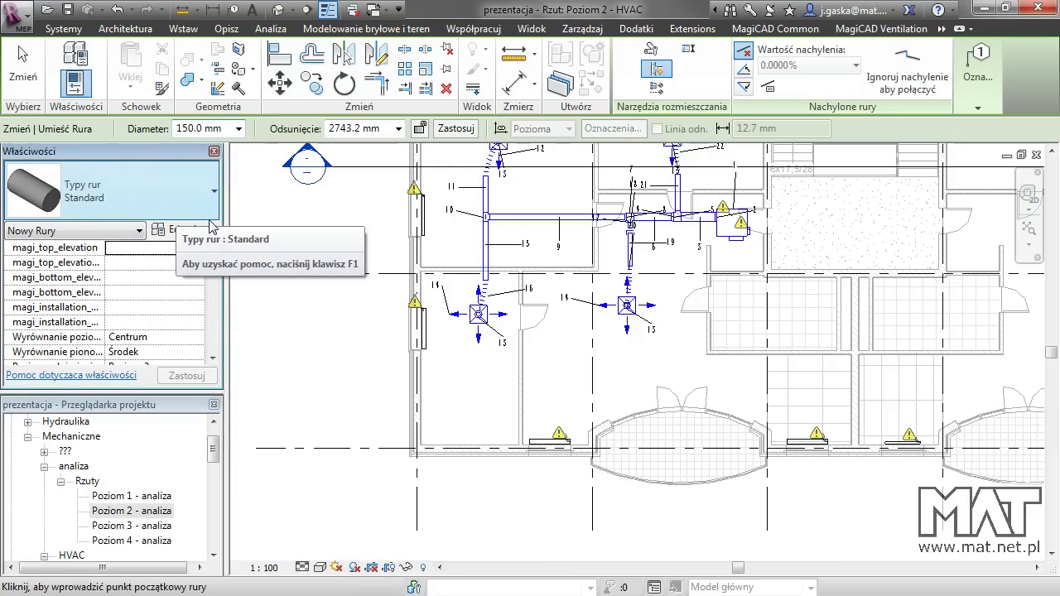
left_click(238, 129)
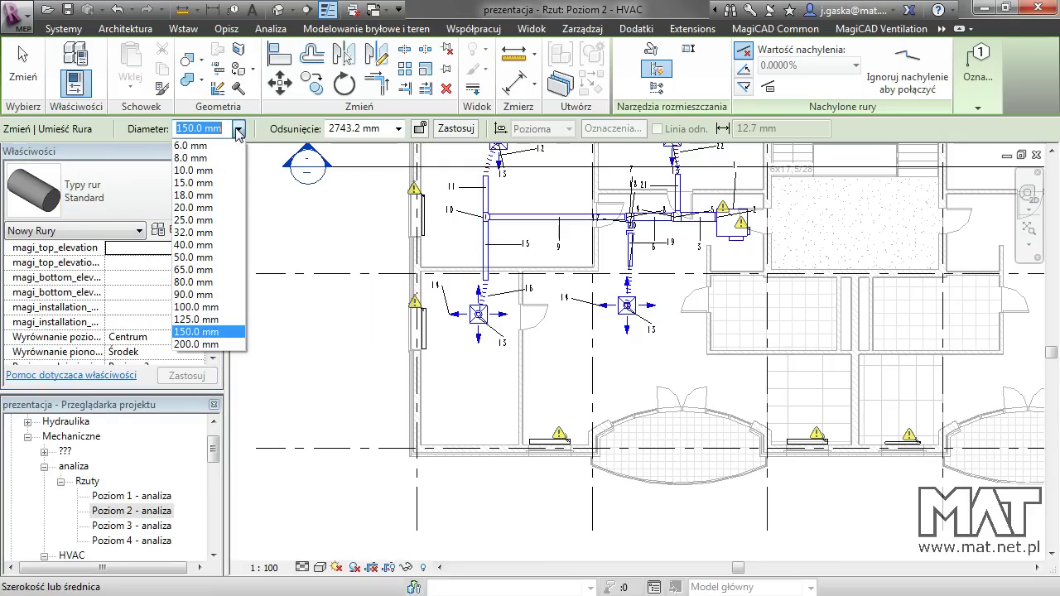
left_click(194, 207)
left_click(384, 128)
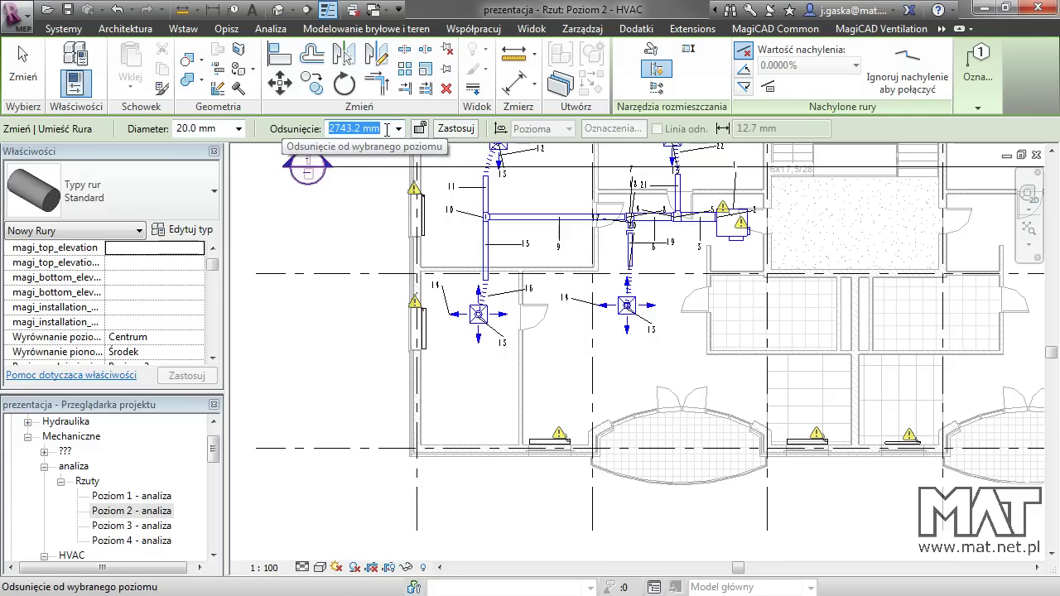
type("-20")
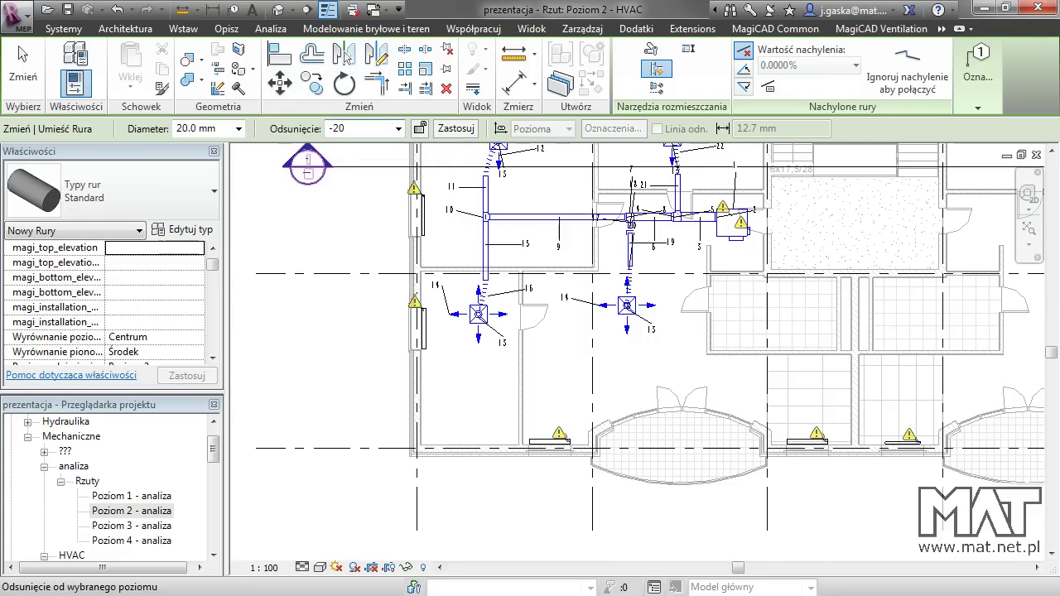
key("Return")
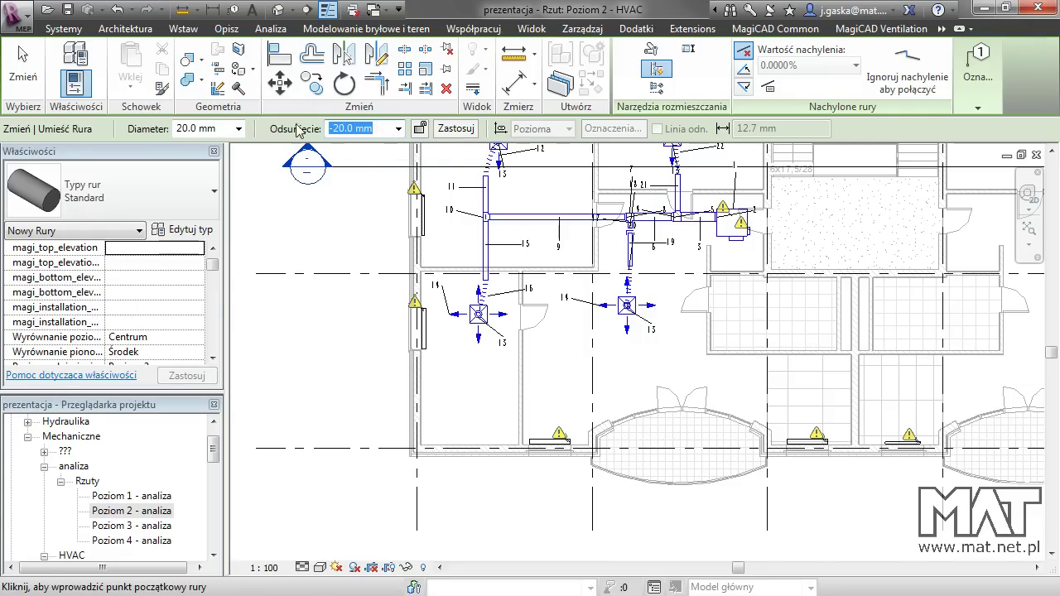
Step: Draw the pipe from the upper radiator to the left wall and down it, then exit the tool
mouse_move(583, 382)
middle_mouse_down()
mouse_move(571, 356)
mouse_move(686, 476)
mouse_move(686, 352)
middle_mouse_up()
scroll(572, 356, "up", 1)
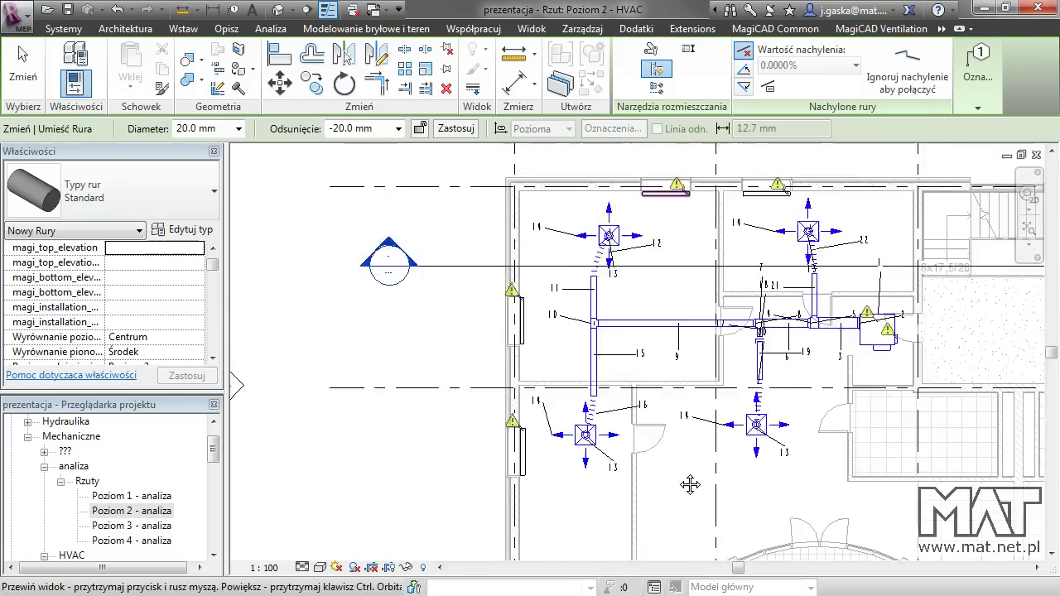
scroll(895, 268, "up", 2)
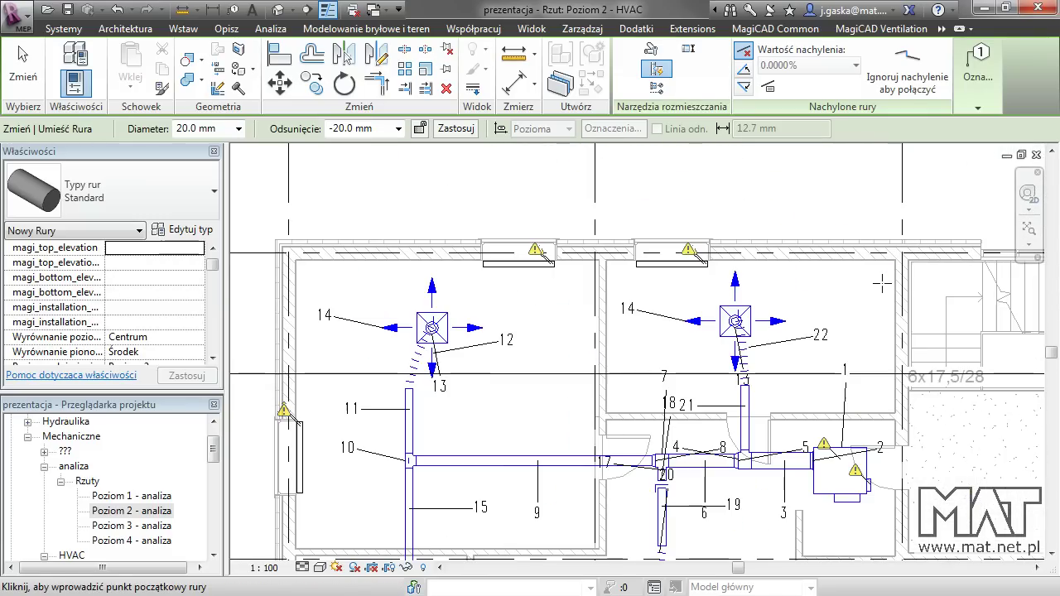
left_click(925, 266)
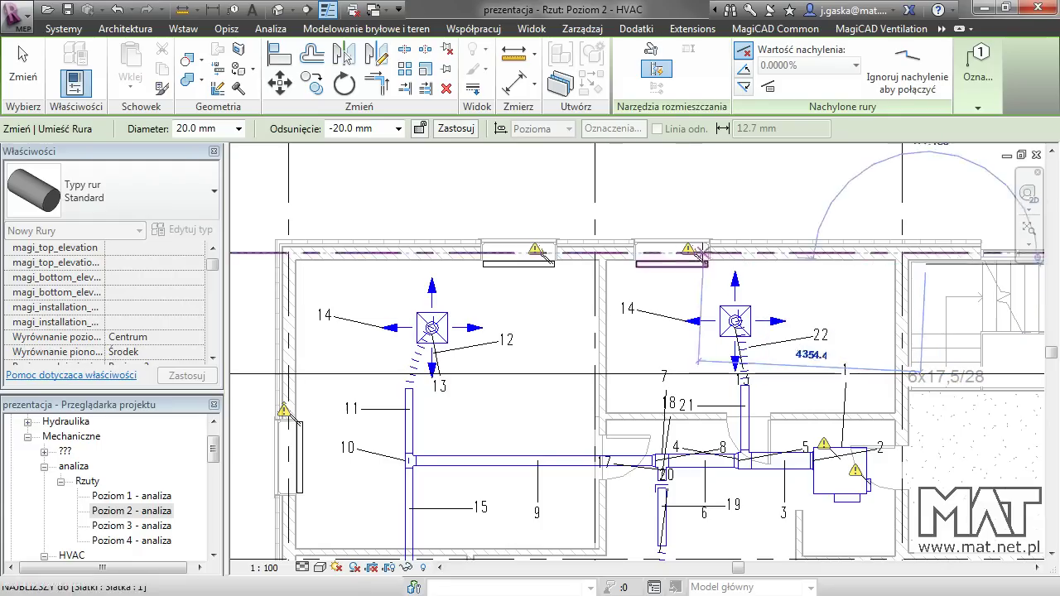
left_click(299, 264)
scroll(304, 340, "down", 5)
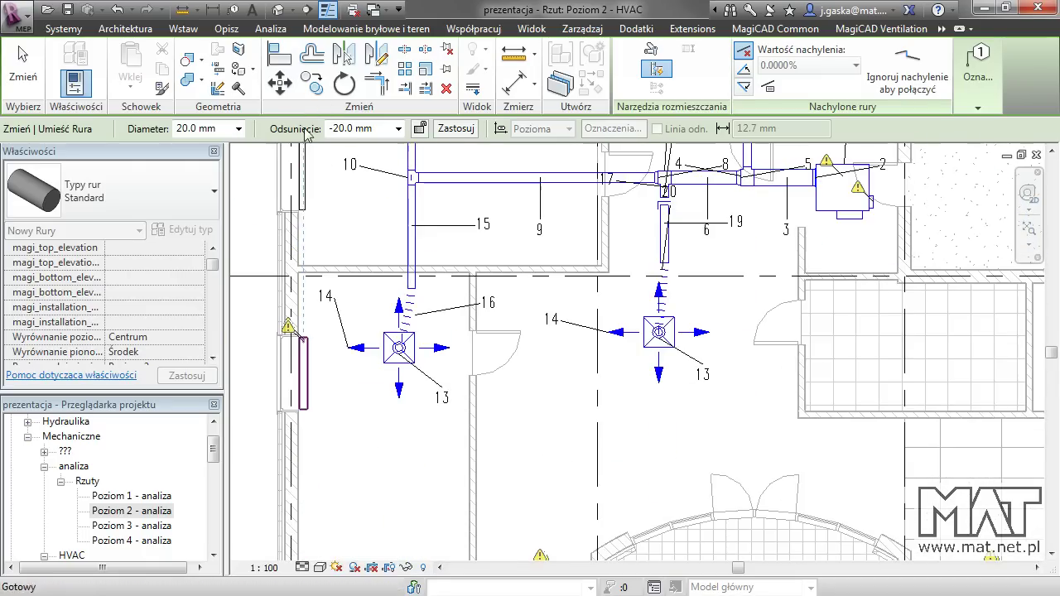
scroll(298, 331, "down", 5)
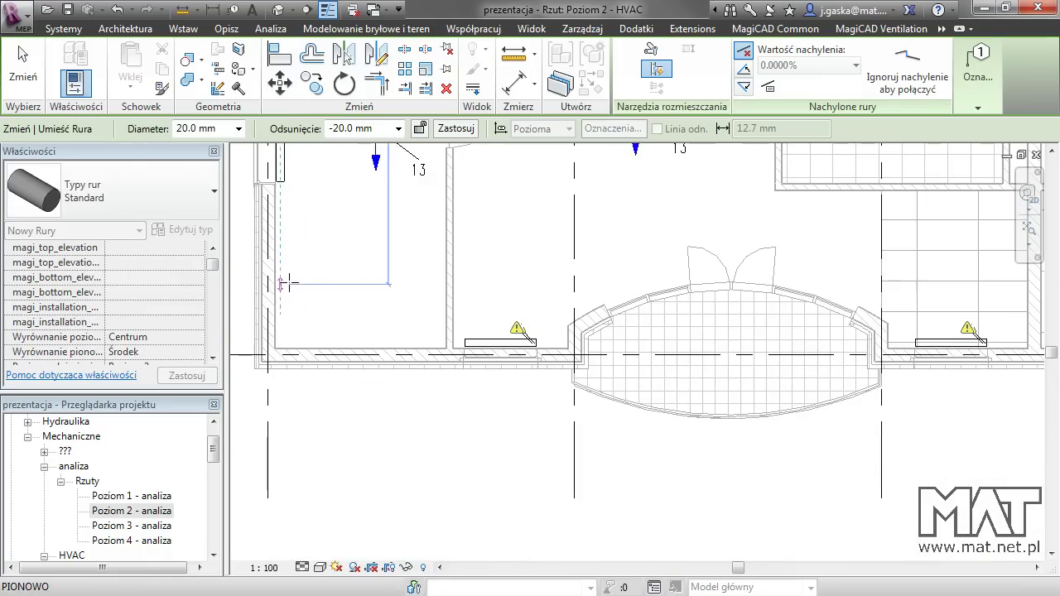
left_click(280, 341)
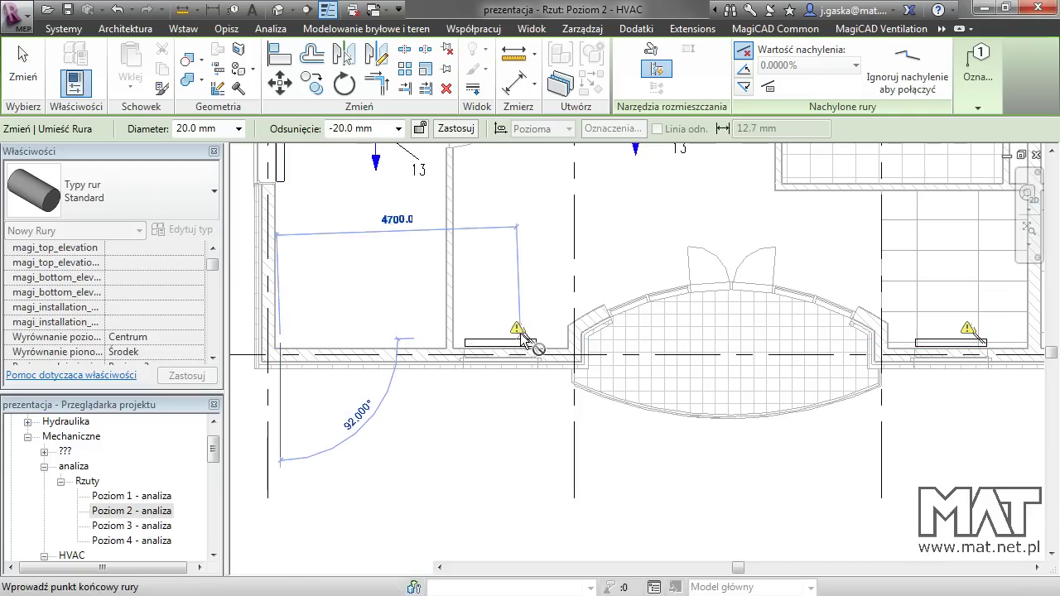
key("Escape")
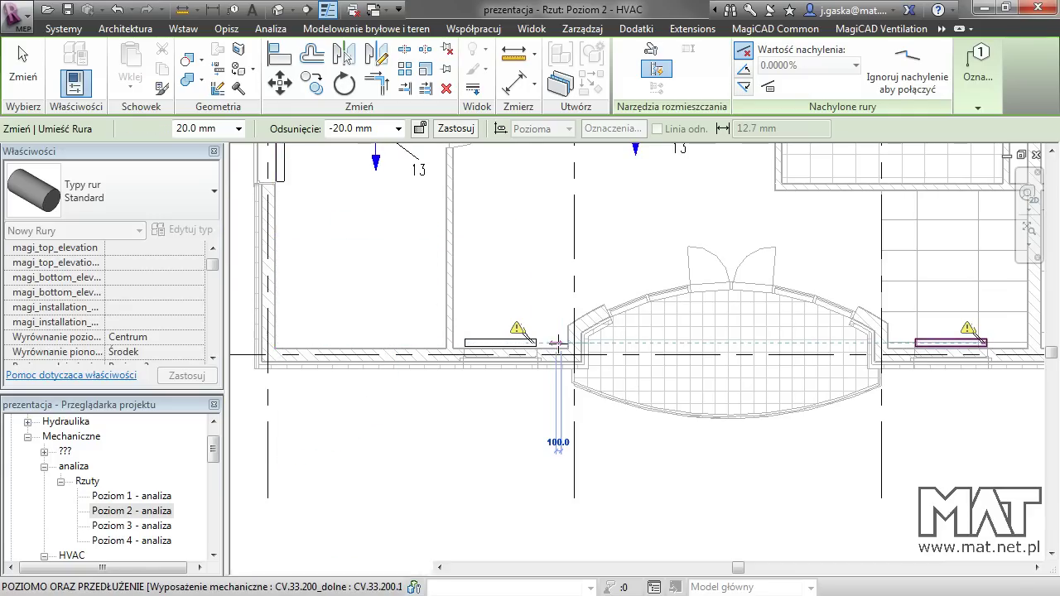
key("Escape")
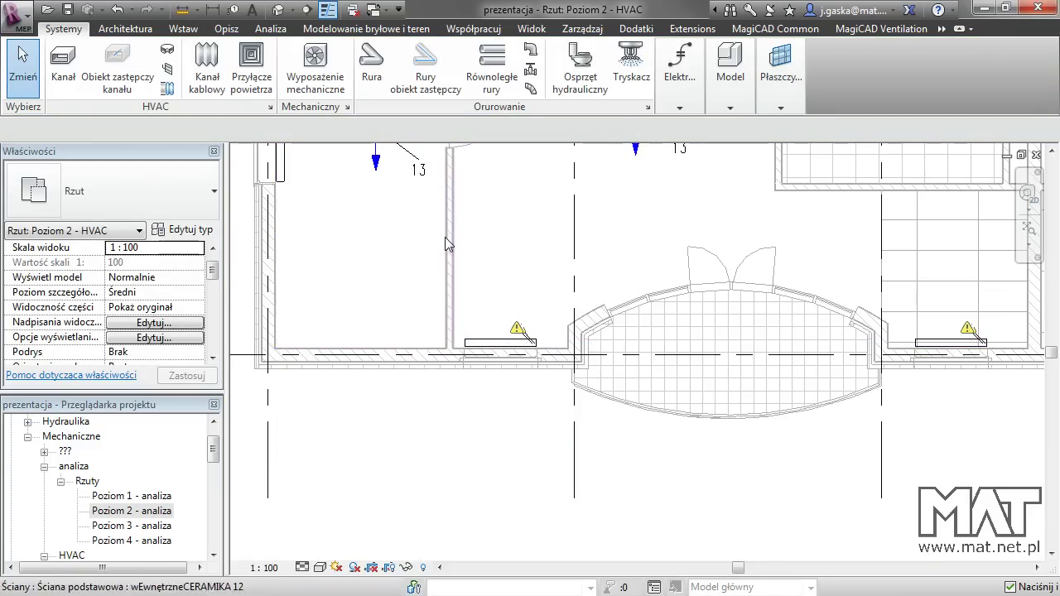
Step: Adjust the plan's View Range so the wall pipe is visible
middle_click_drag(507, 255, 565, 272)
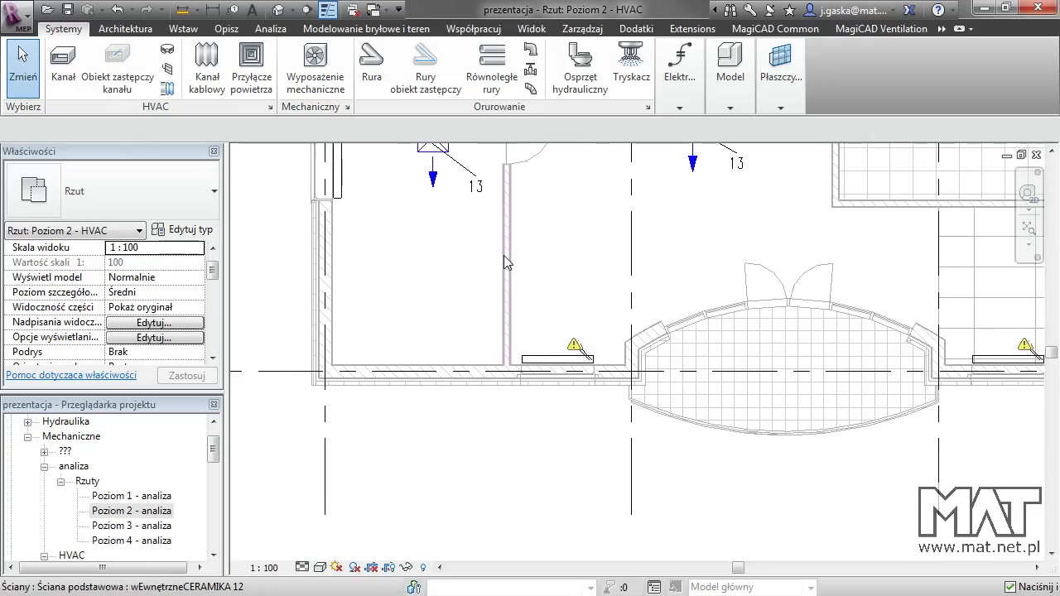
left_click(44, 466)
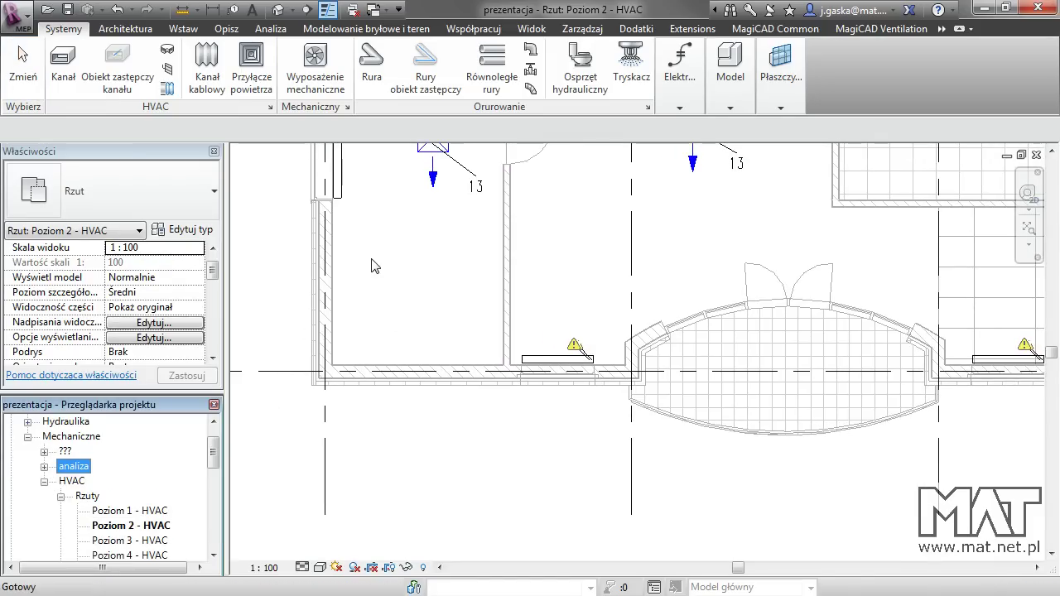
left_click_drag(212, 274, 216, 310)
scroll(211, 331, "down", 2)
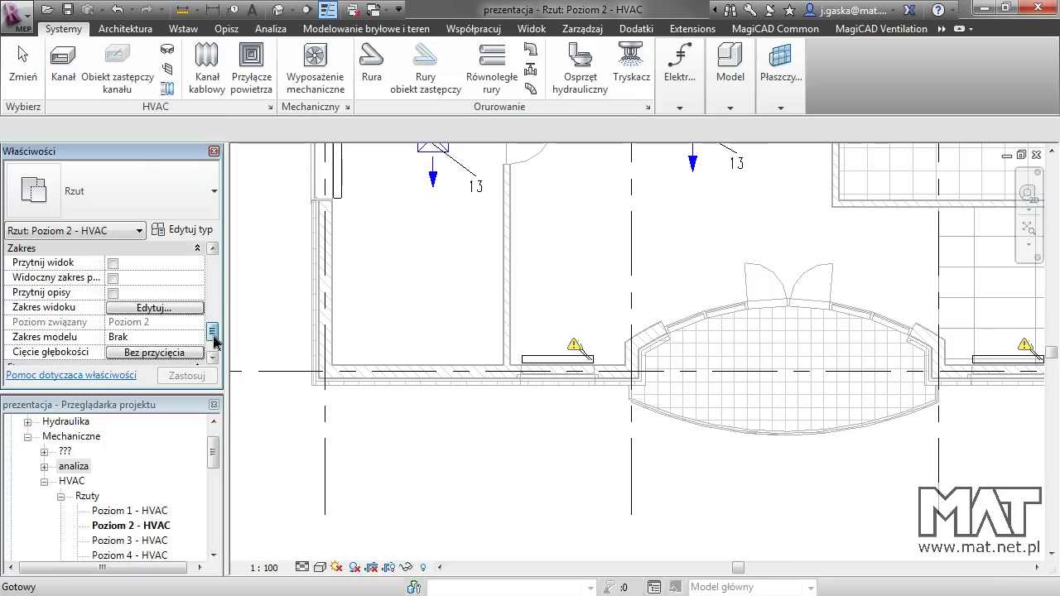
left_click(166, 322)
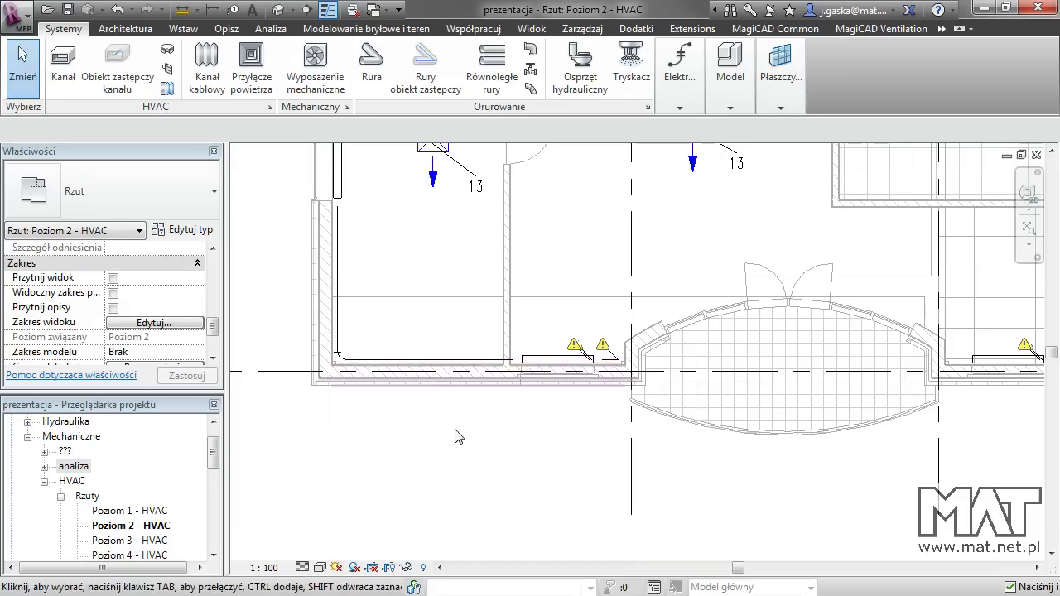
Step: Select the wall pipe and review its System Type options without changing them
left_click(436, 362)
mouse_move(211, 297)
left_mouse_down()
mouse_move(217, 329)
mouse_move(212, 277)
left_mouse_up()
left_click(190, 262)
left_click(198, 263)
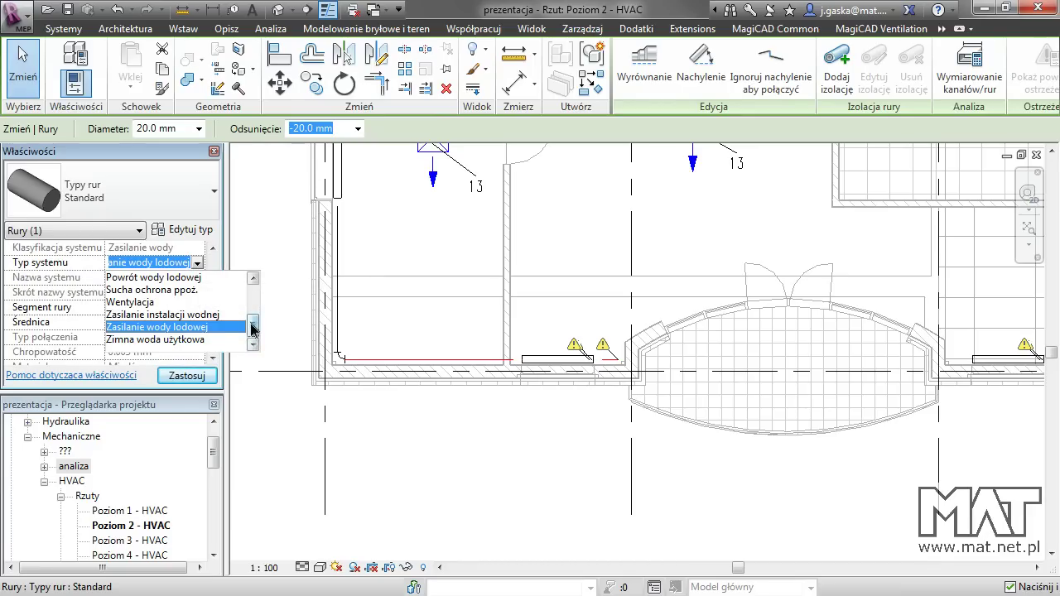
left_click_drag(253, 328, 255, 289)
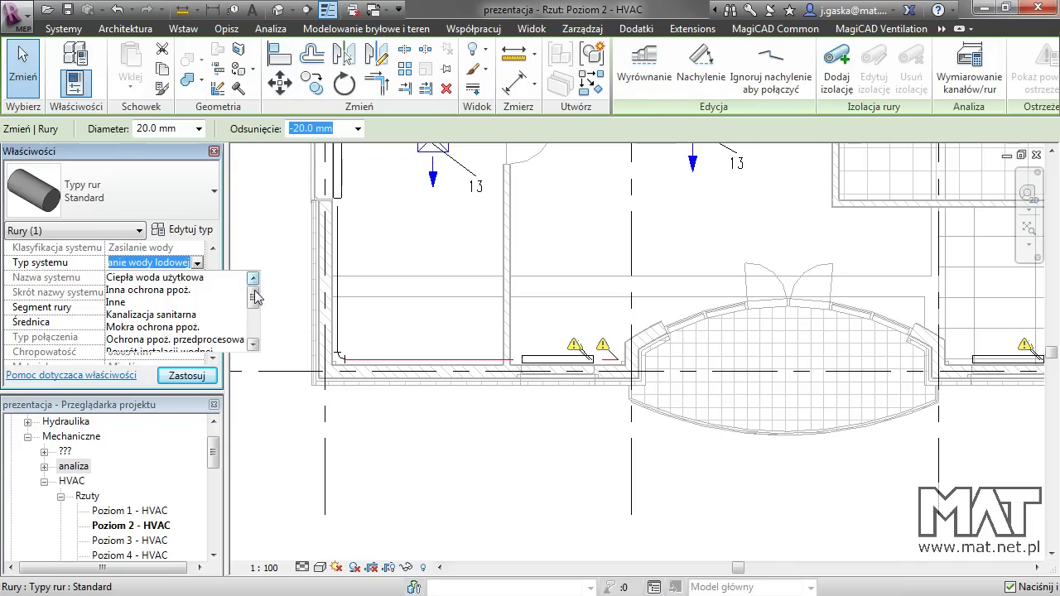
left_click(268, 248)
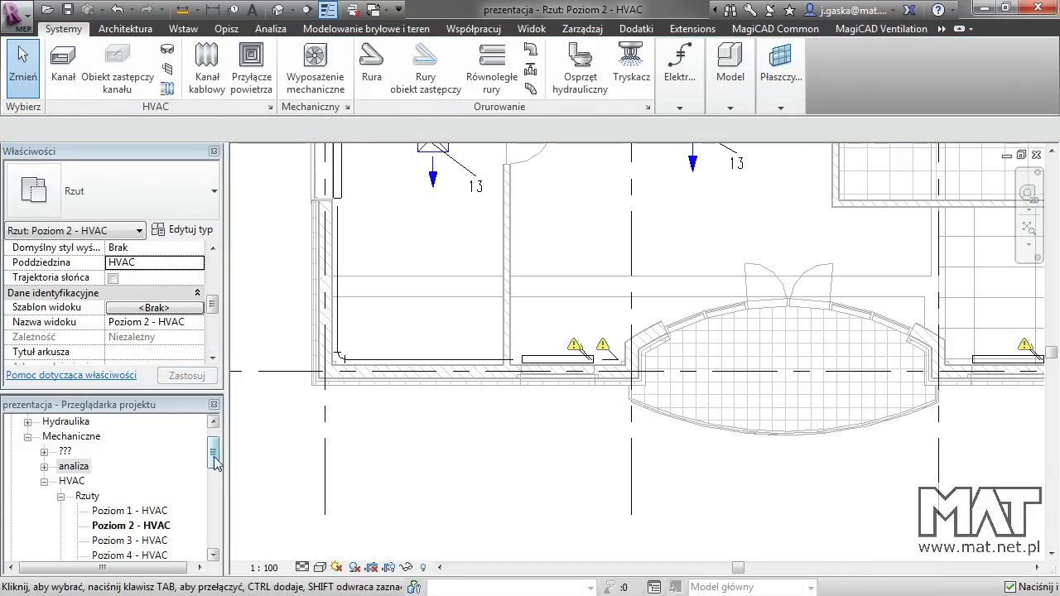
Step: Inspect the Ciepła woda użytkowa and Zasilanie instalacji wodnej pipe systems in the Project Browser
left_click_drag(215, 456, 215, 531)
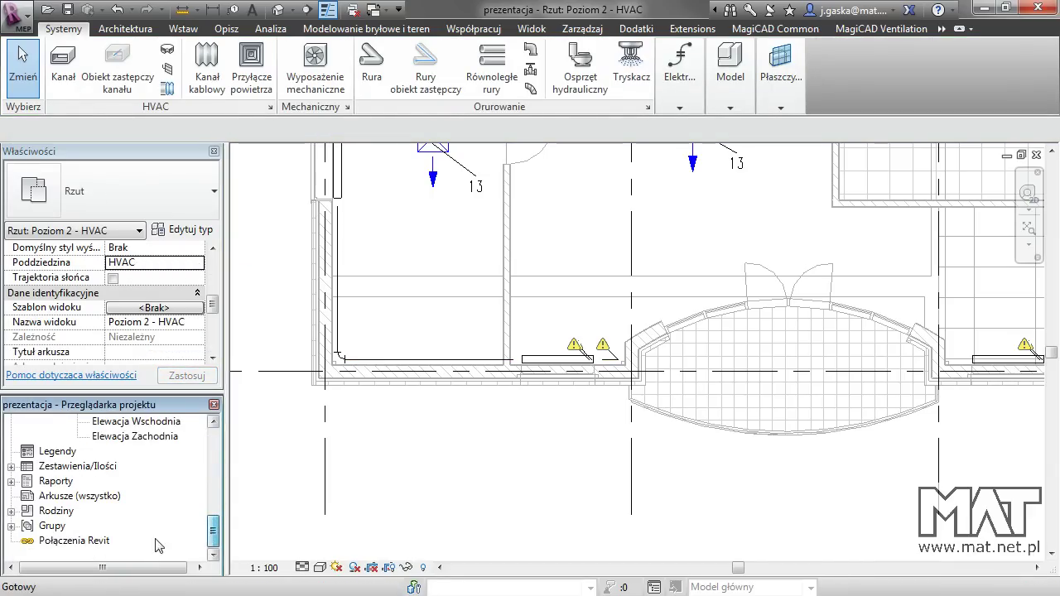
left_click(11, 510)
left_click_drag(214, 472, 218, 533)
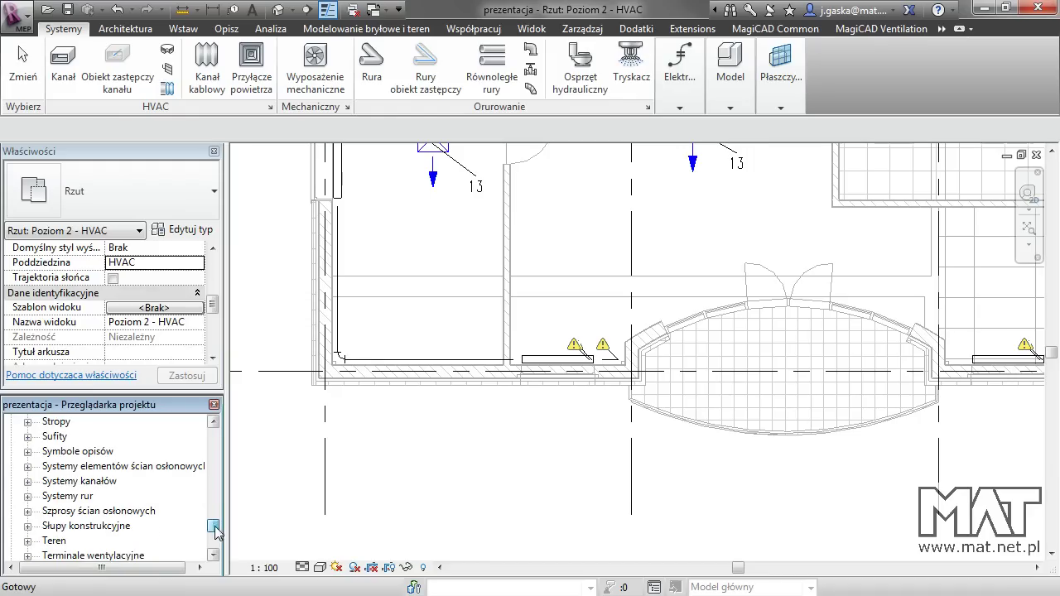
left_click(28, 497)
left_click(100, 525)
scroll(108, 522, "down", 3)
scroll(120, 509, "down", 3)
scroll(129, 503, "down", 2)
scroll(129, 502, "down", 2)
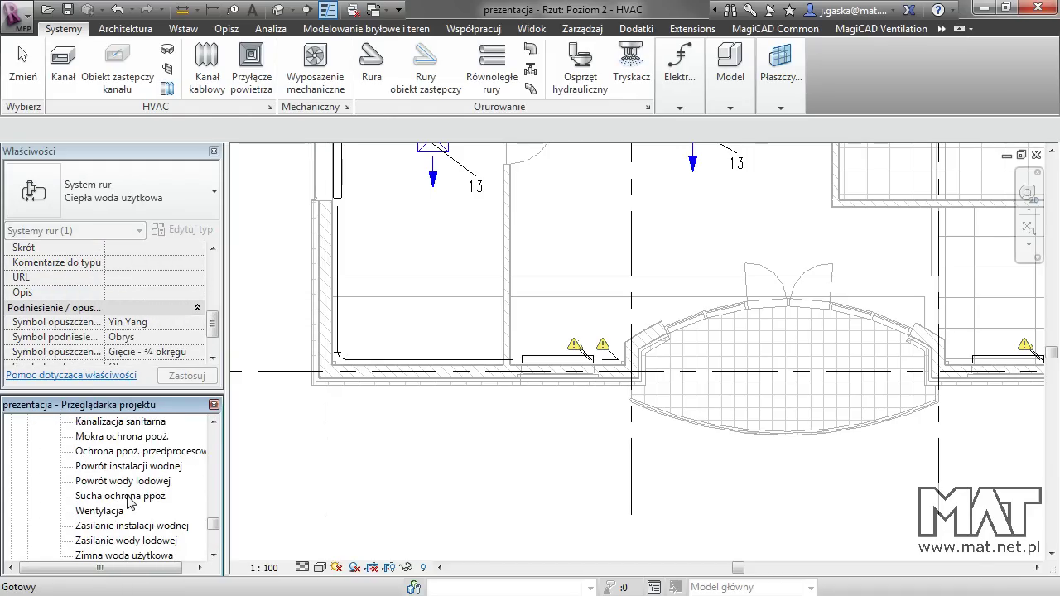
left_click(130, 527)
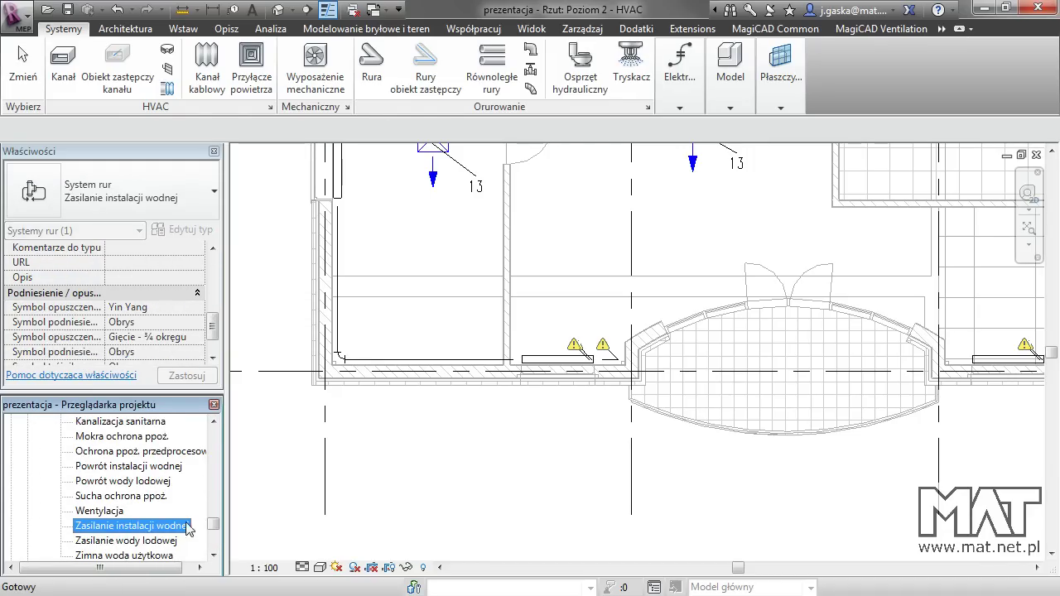
left_click(215, 552)
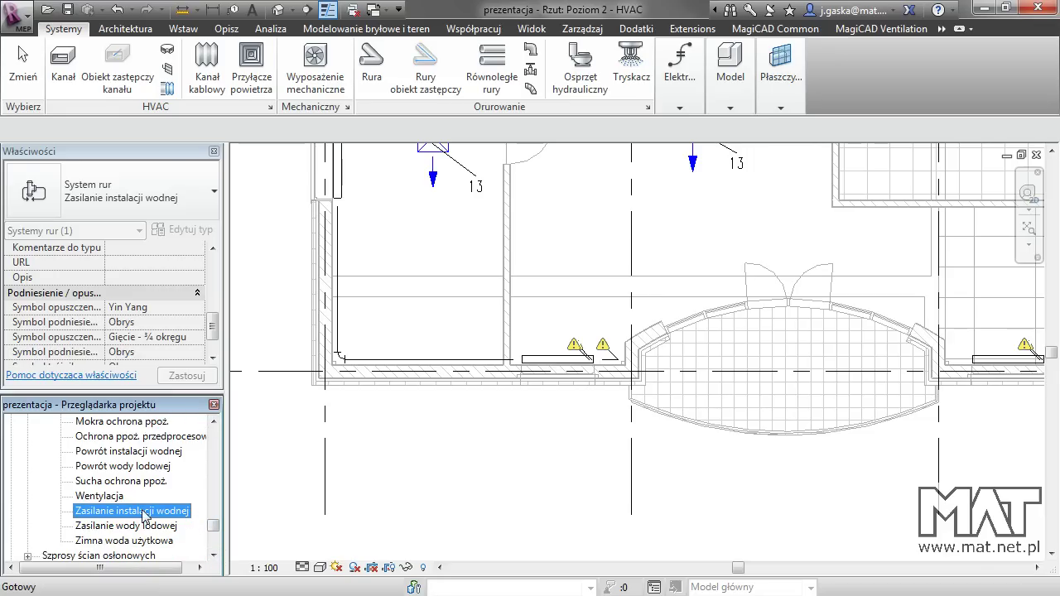
Step: Set the wall pipe's System Type to Zasilanie instalacji wodnej
left_click(338, 361)
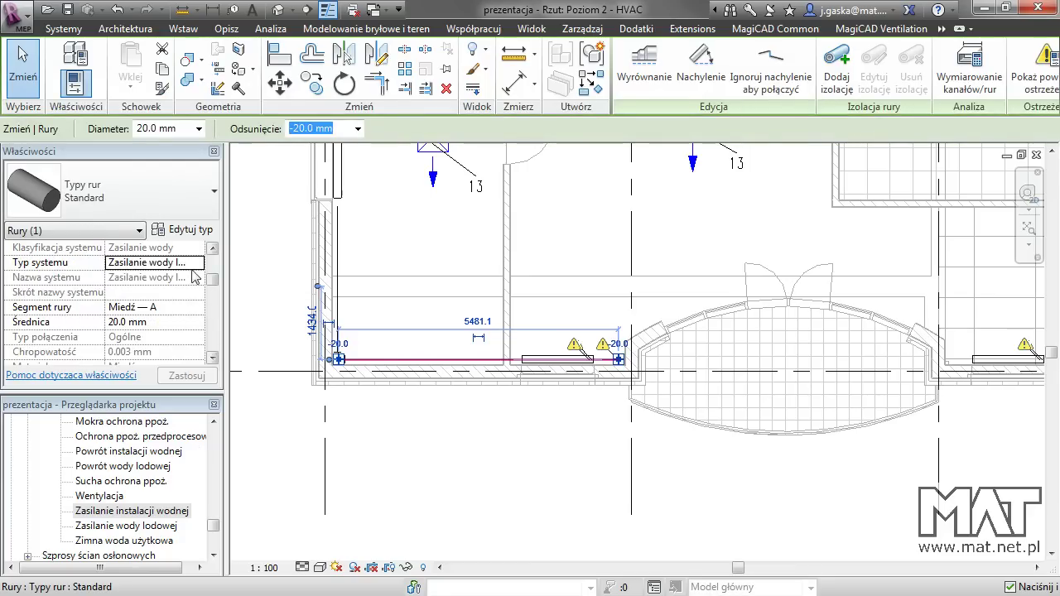
left_click(199, 262)
left_click(197, 263)
left_click(171, 328)
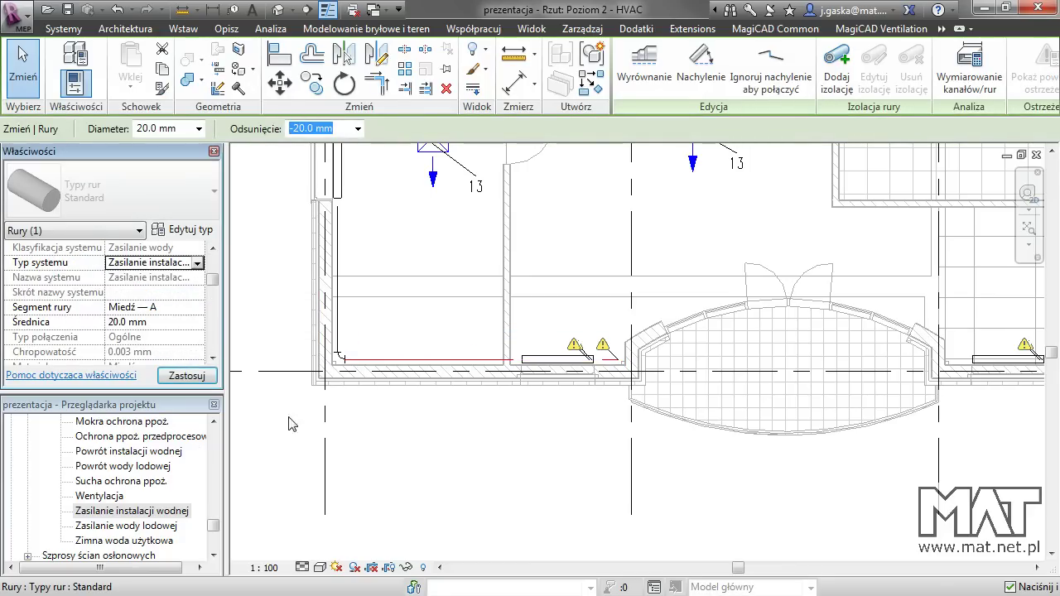
left_click(424, 462)
middle_click_drag(402, 337, 387, 355)
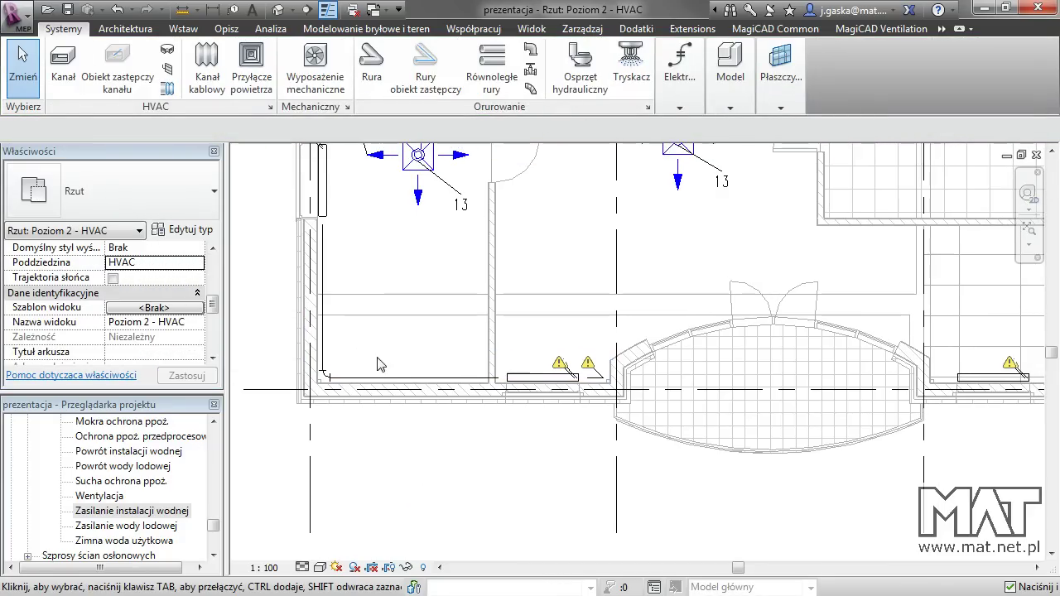
scroll(381, 300, "down", 1)
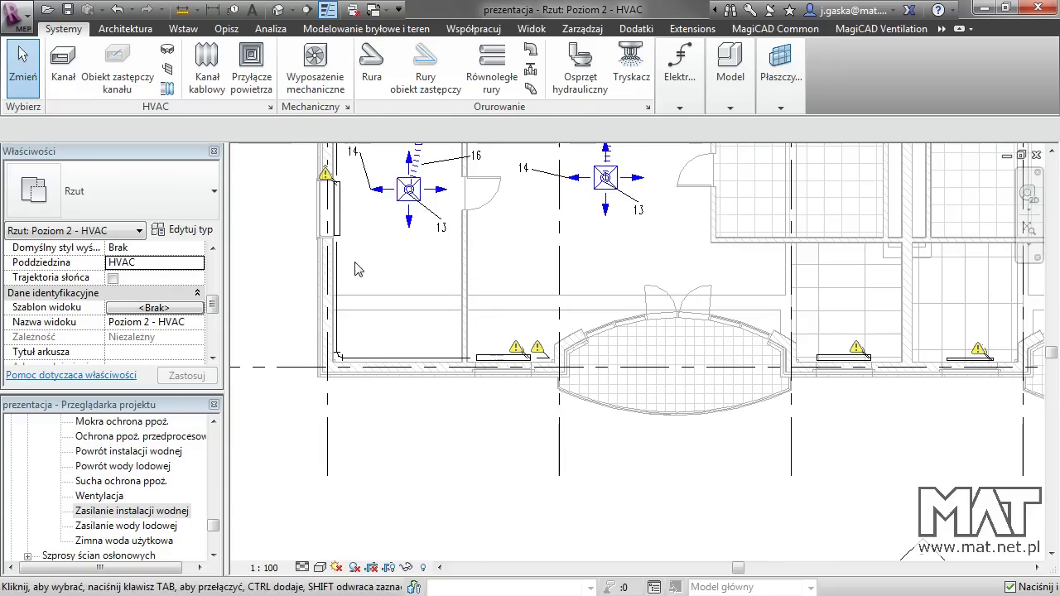
scroll(365, 358, "down", 1)
scroll(364, 358, "down", 1)
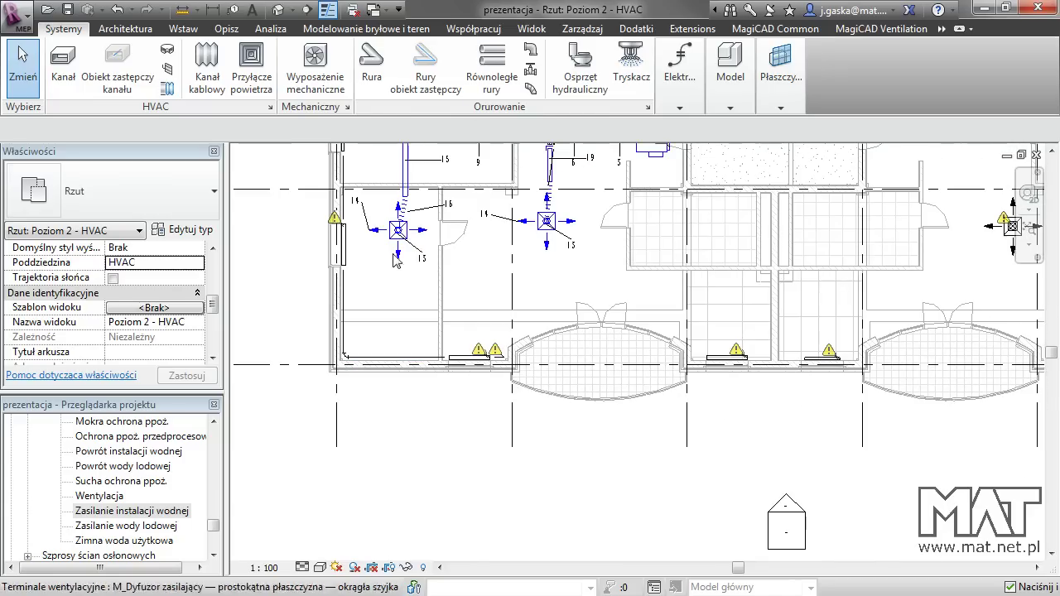
Step: Create Parallel Pipes along the whole chain: horizontal count 2, 50 mm offset
left_click(500, 83)
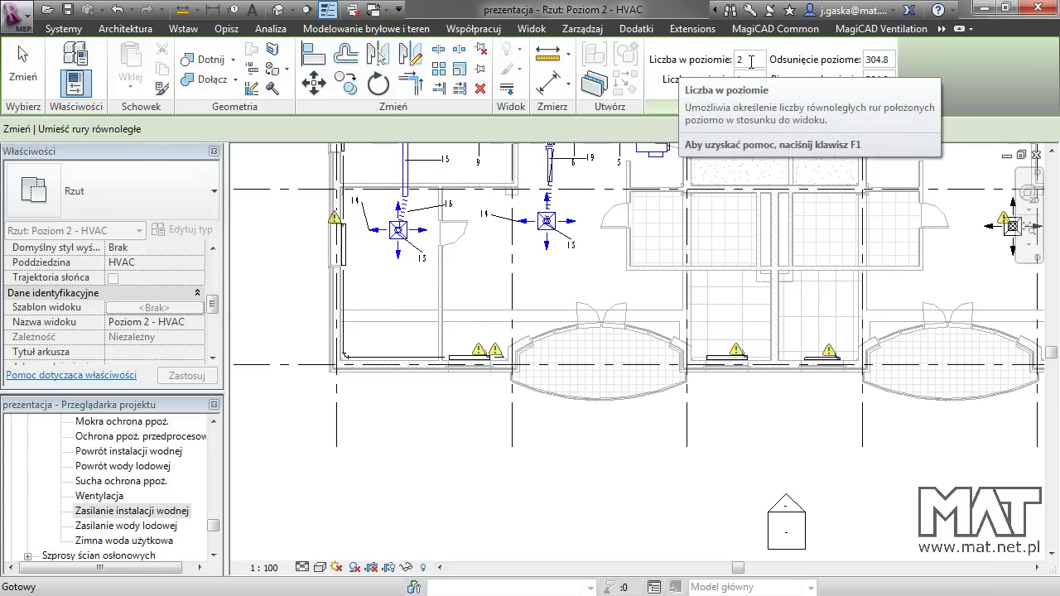
left_click(889, 58)
type("50")
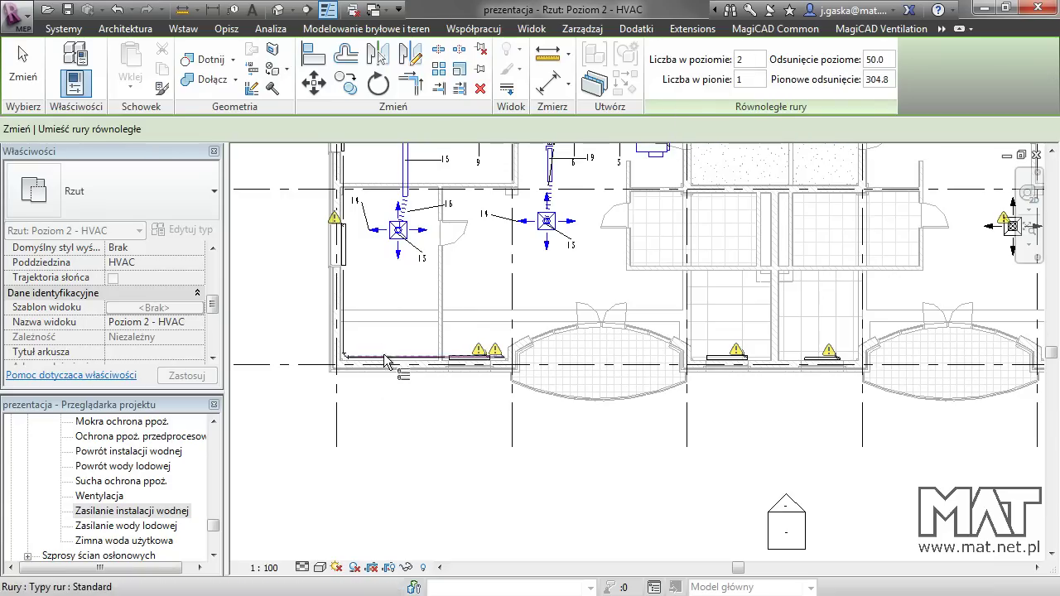
scroll(385, 362, "up", 2)
scroll(386, 365, "up", 1)
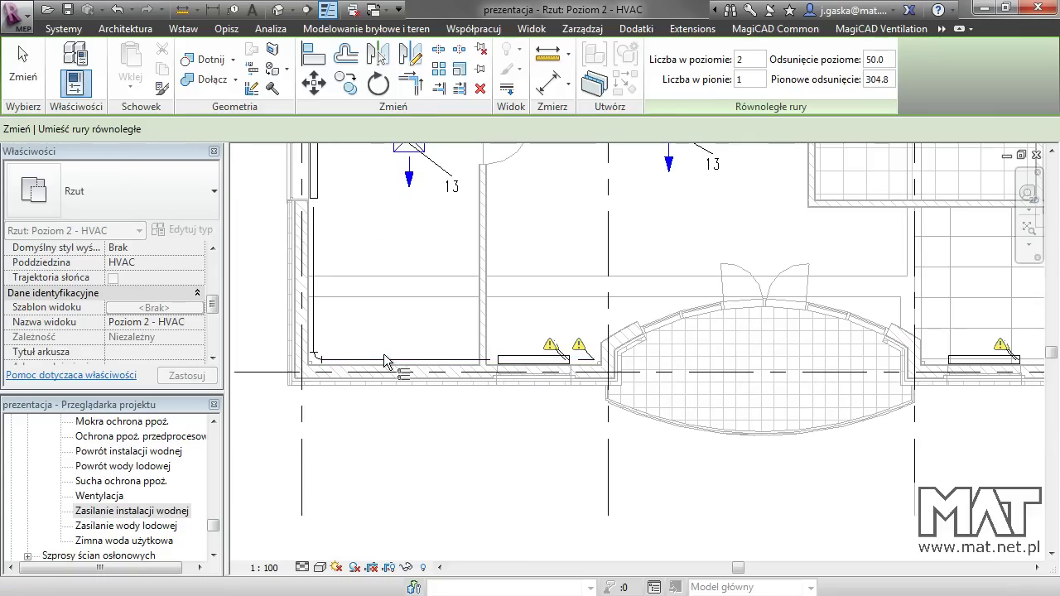
key("Tab")
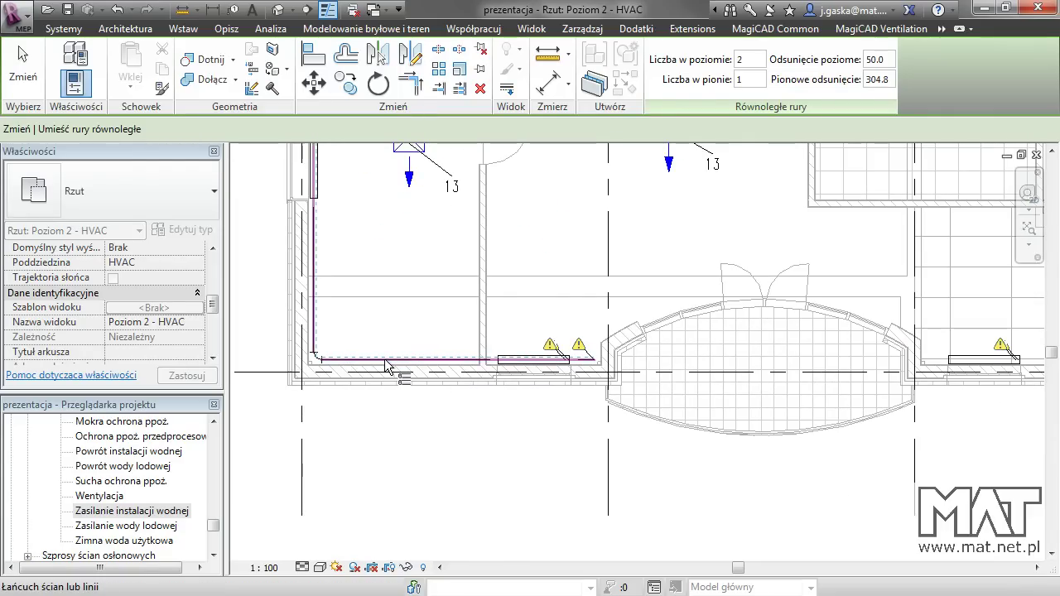
left_click(385, 364)
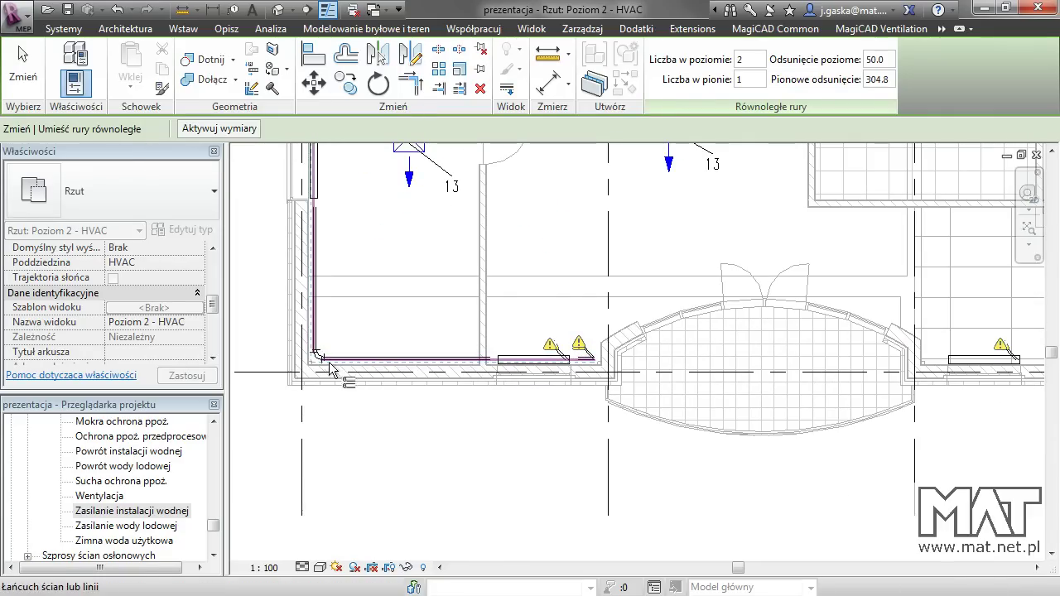
key("Escape")
key("Escape")
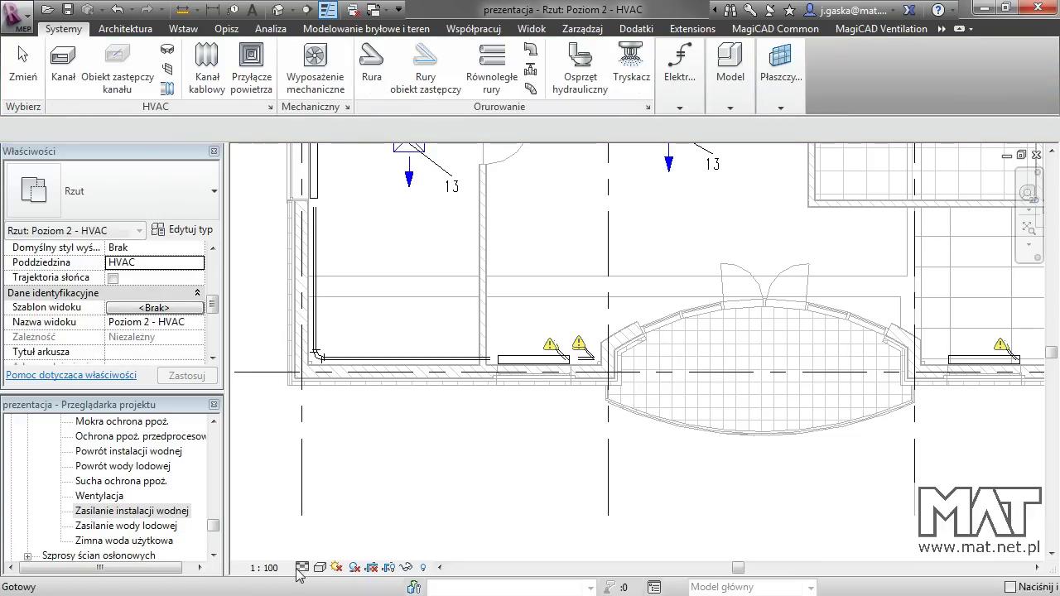
Step: Set the view's Detail Level to Fine
left_click(302, 567)
left_click(317, 549)
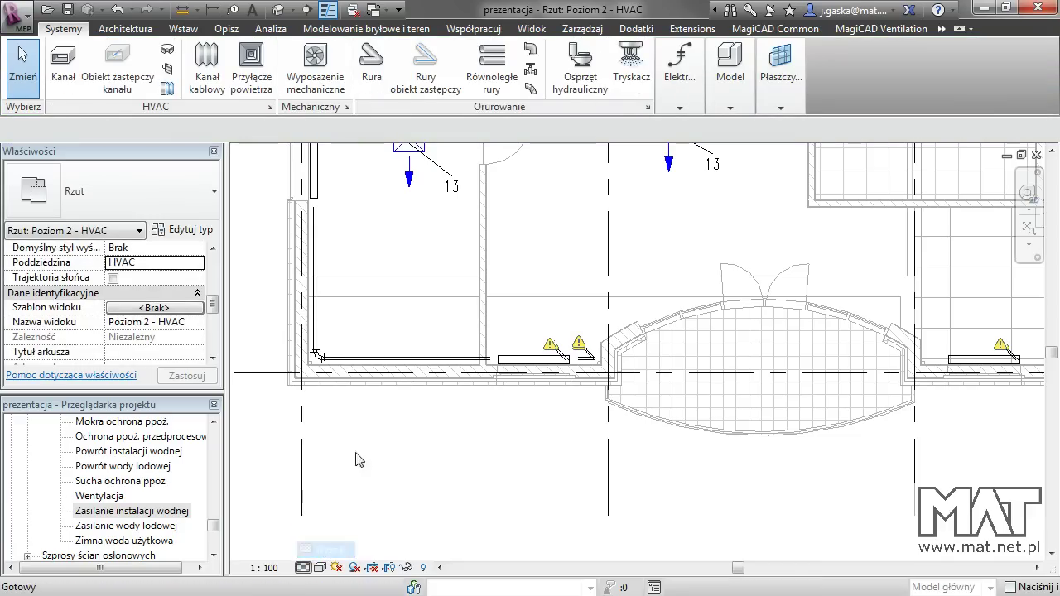
scroll(296, 352, "up", 2)
Step: Pan to the top wall and select the radiator there
scroll(326, 367, "up", 2)
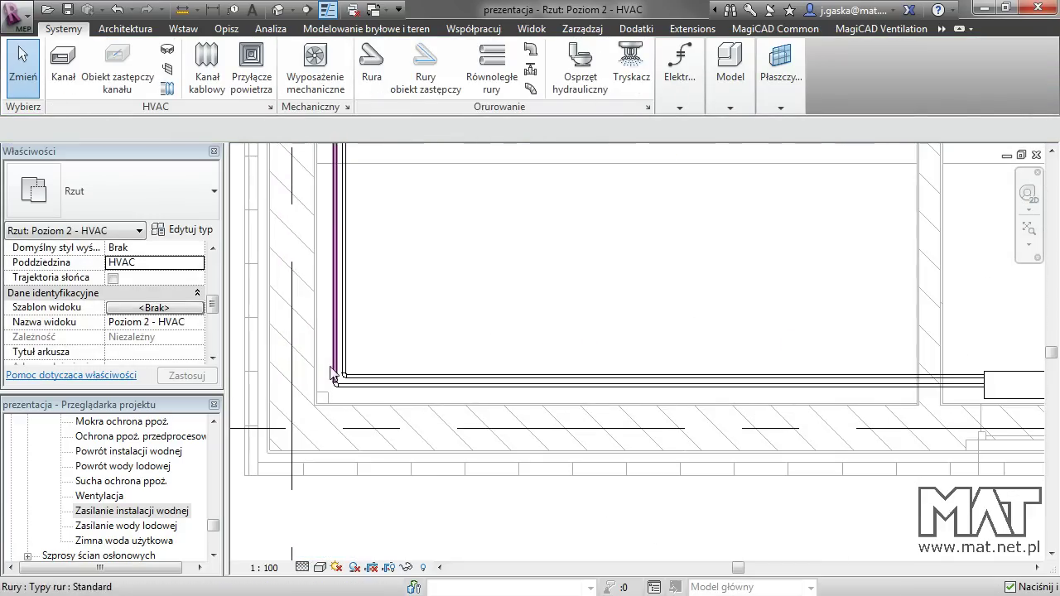
scroll(456, 404, "up", 1)
scroll(456, 404, "down", 2)
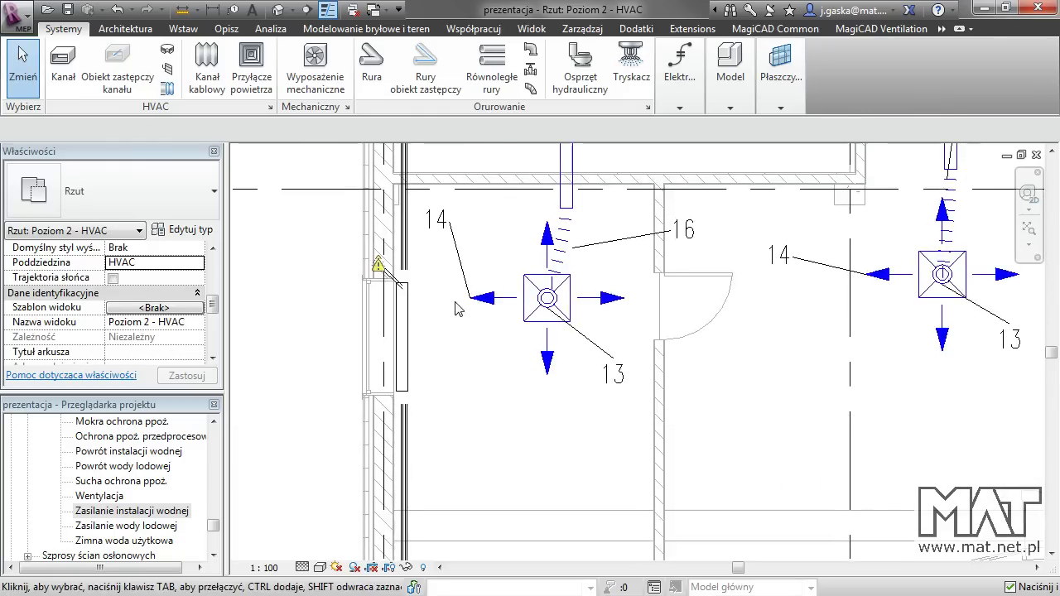
scroll(456, 303, "down", 2)
middle_click_drag(519, 239, 481, 511)
scroll(786, 372, "up", 1)
scroll(800, 375, "up", 2)
middle_click_drag(814, 422, 684, 357)
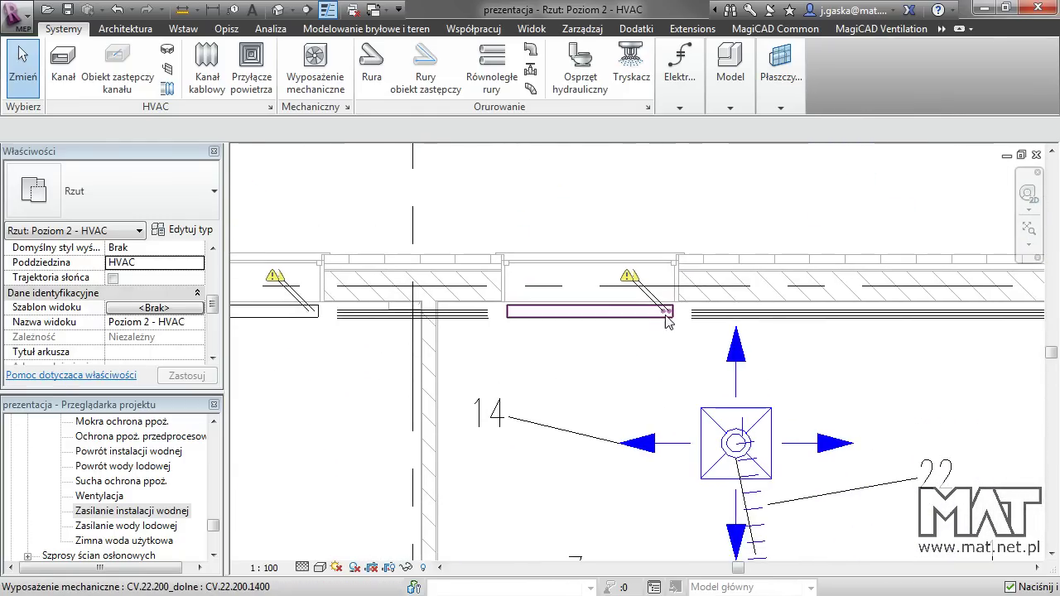
left_click(662, 325)
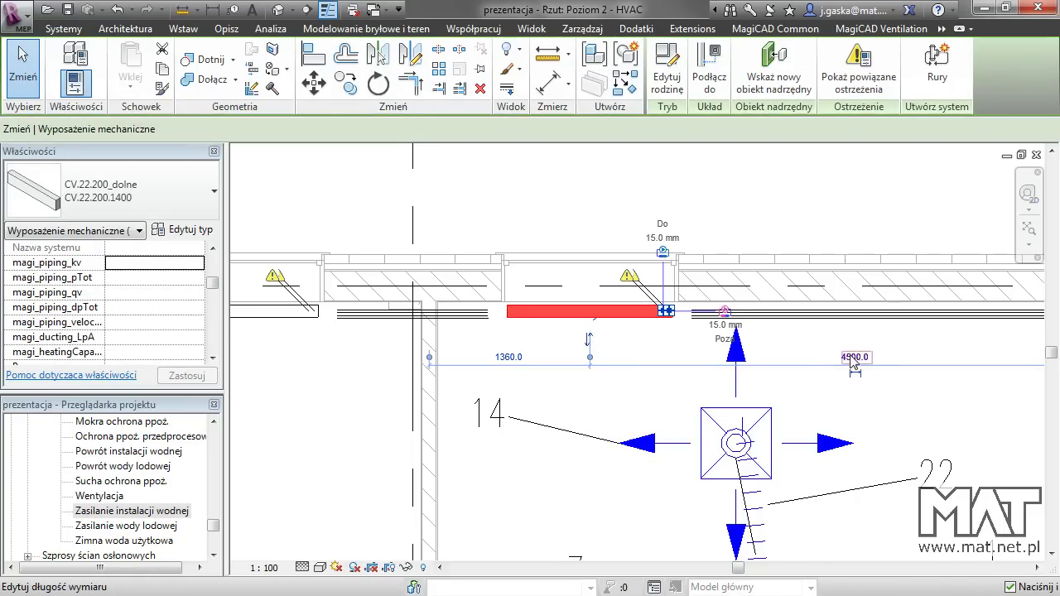
Step: Select the parallel pipe along the top wall and set Typ systemu to Powrót instalacji wodnej
key("Escape")
left_click(770, 318)
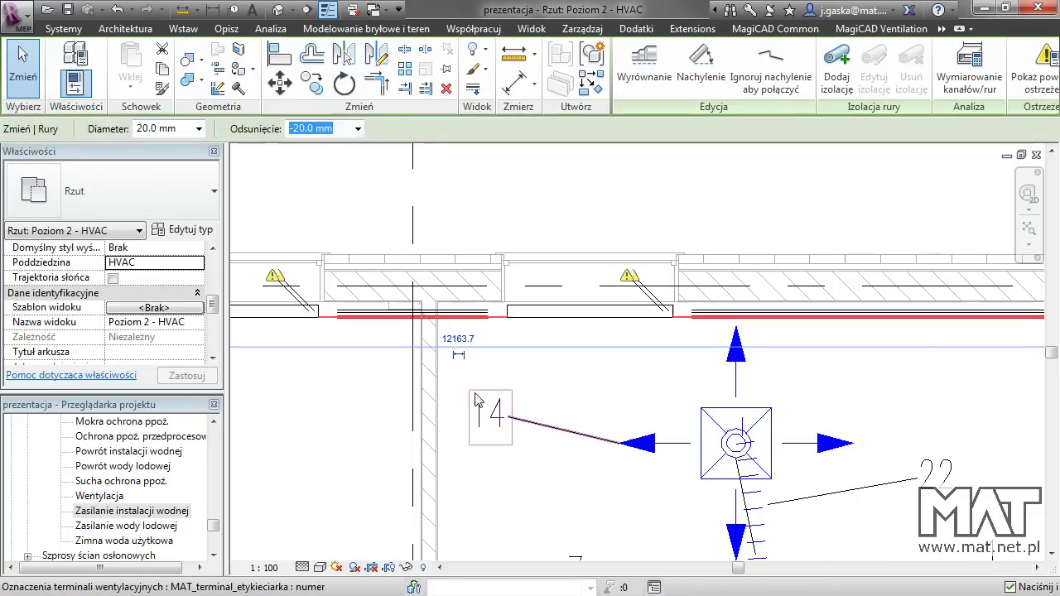
left_click(199, 263)
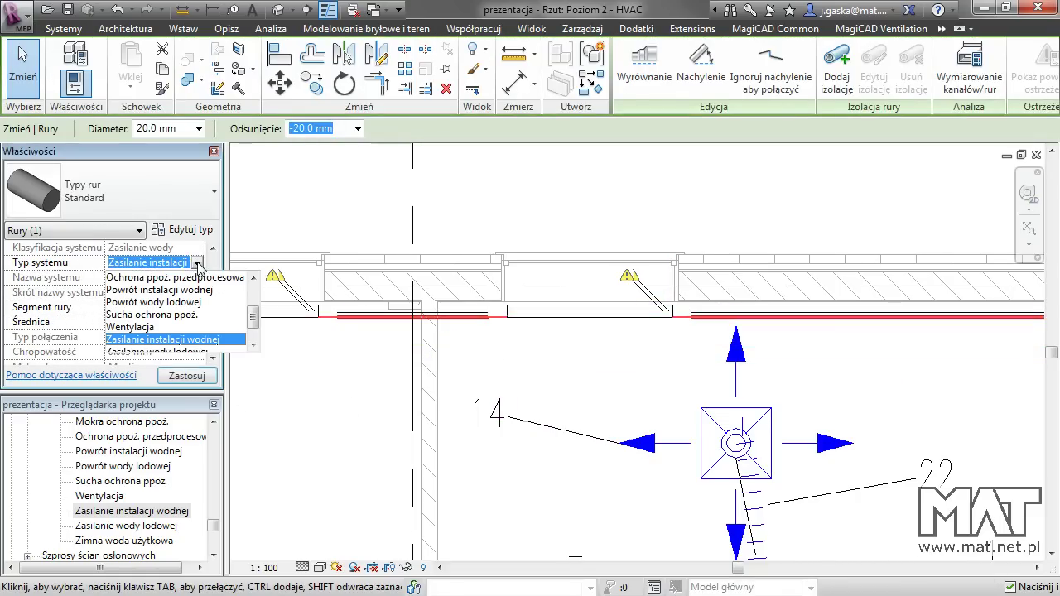
left_click(166, 291)
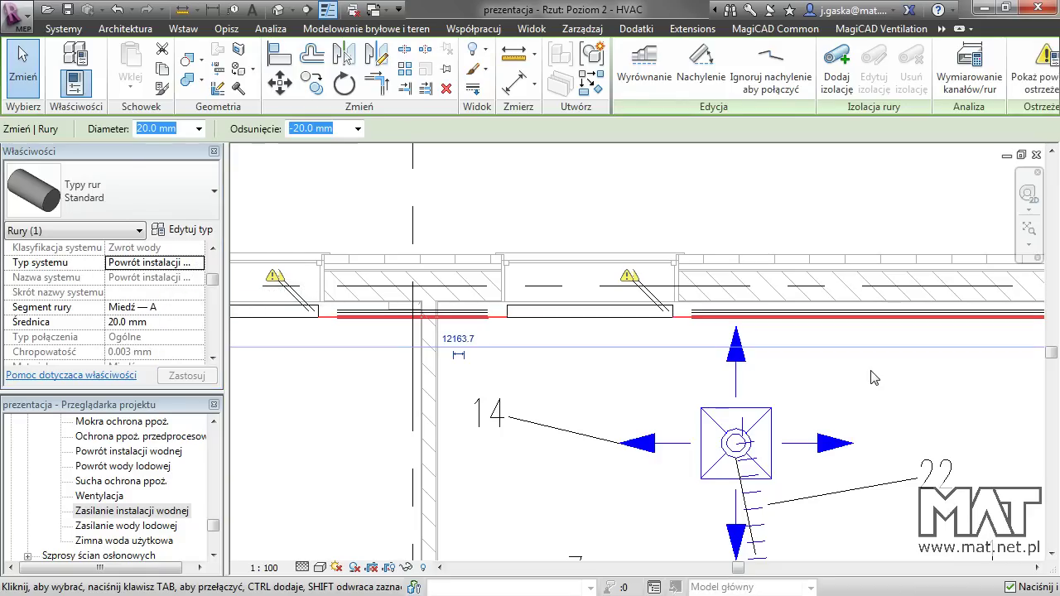
left_click(869, 402)
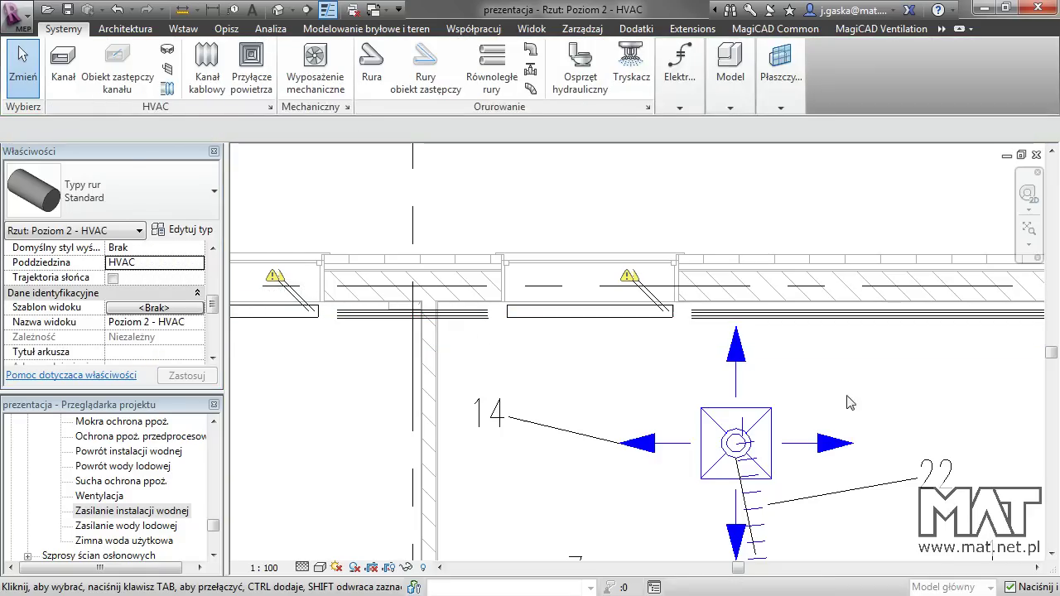
Step: Connect the CV.22.200 radiator's supply connector Złącze 2 to the nearby supply pipe
left_click(634, 311)
left_click(582, 261)
middle_click_drag(704, 322, 613, 219)
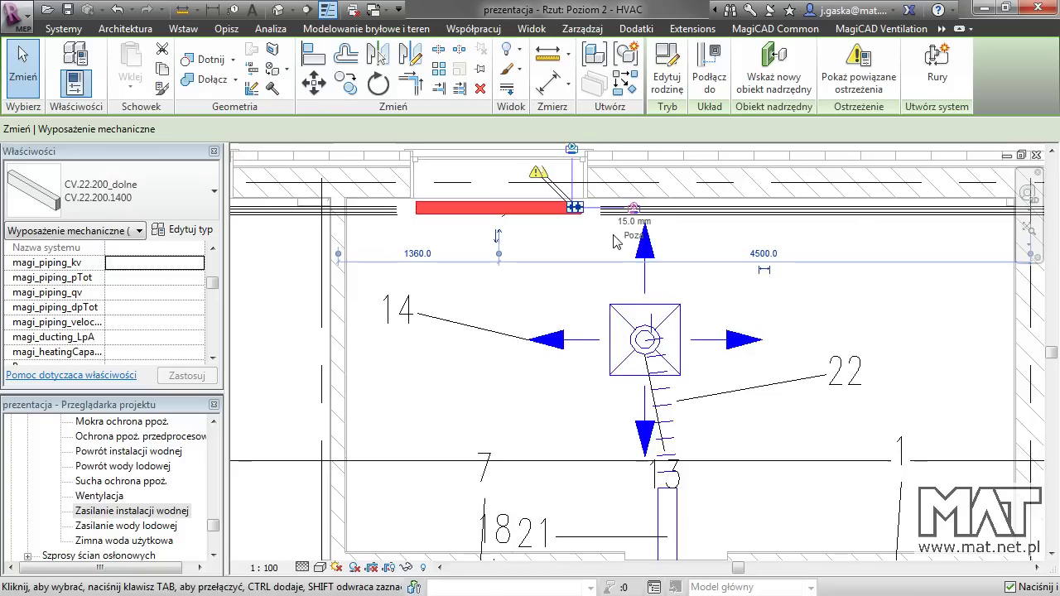
scroll(611, 215, "up", 2)
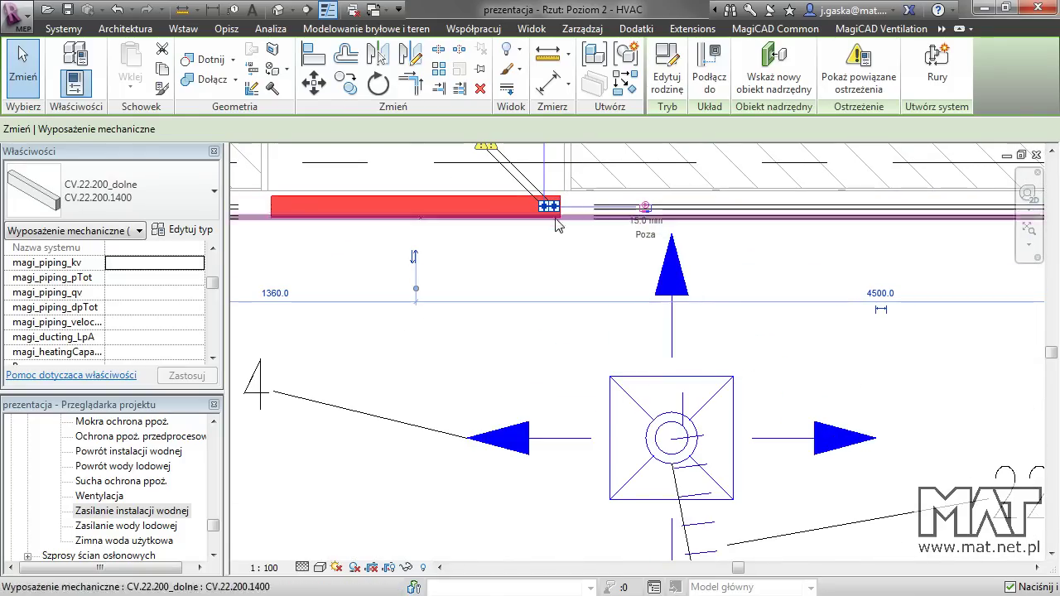
left_click(704, 83)
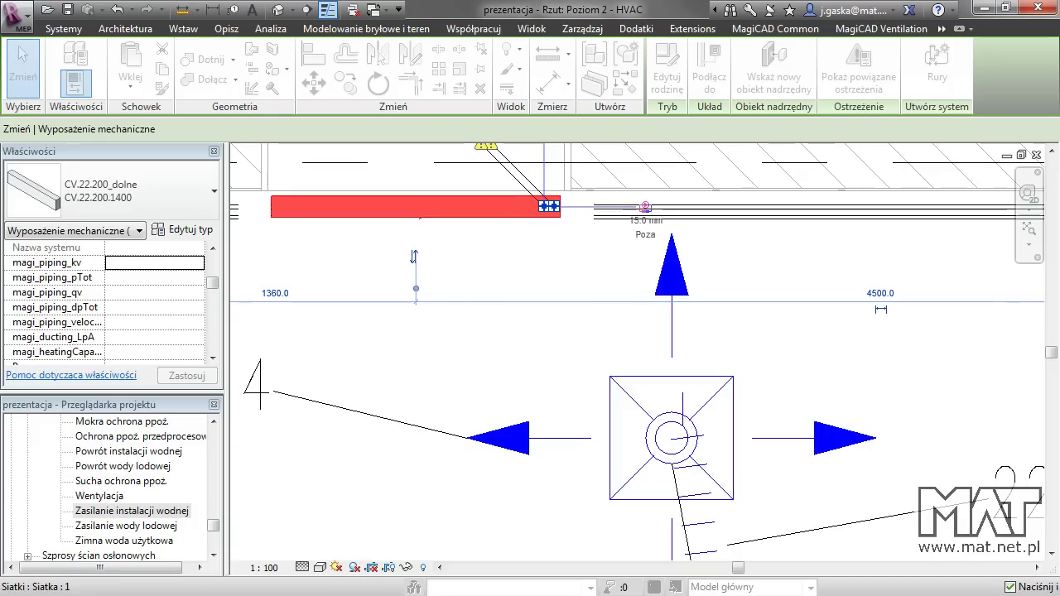
left_click(800, 217)
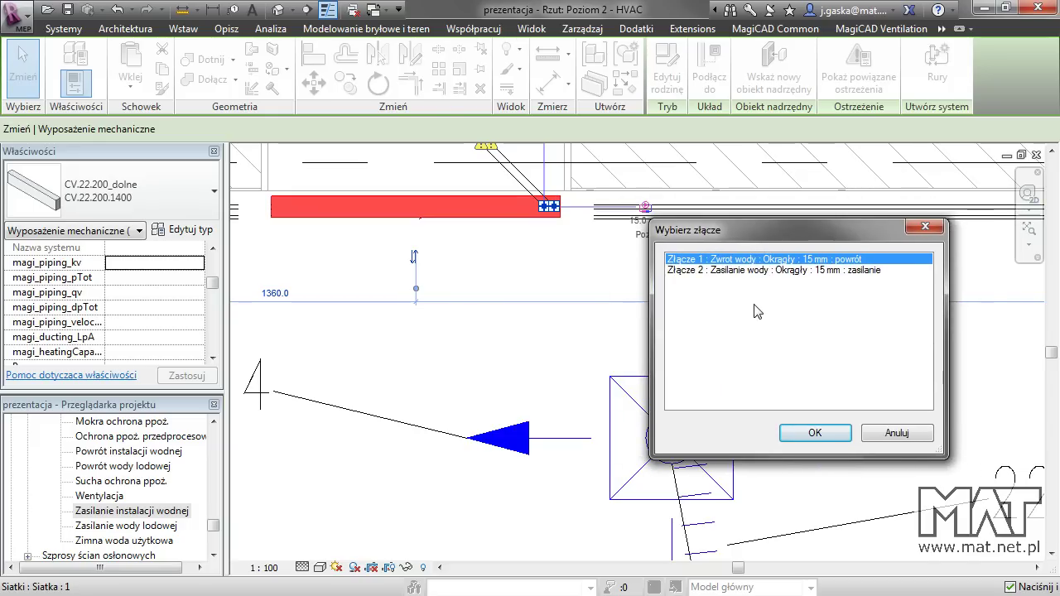
left_click(748, 271)
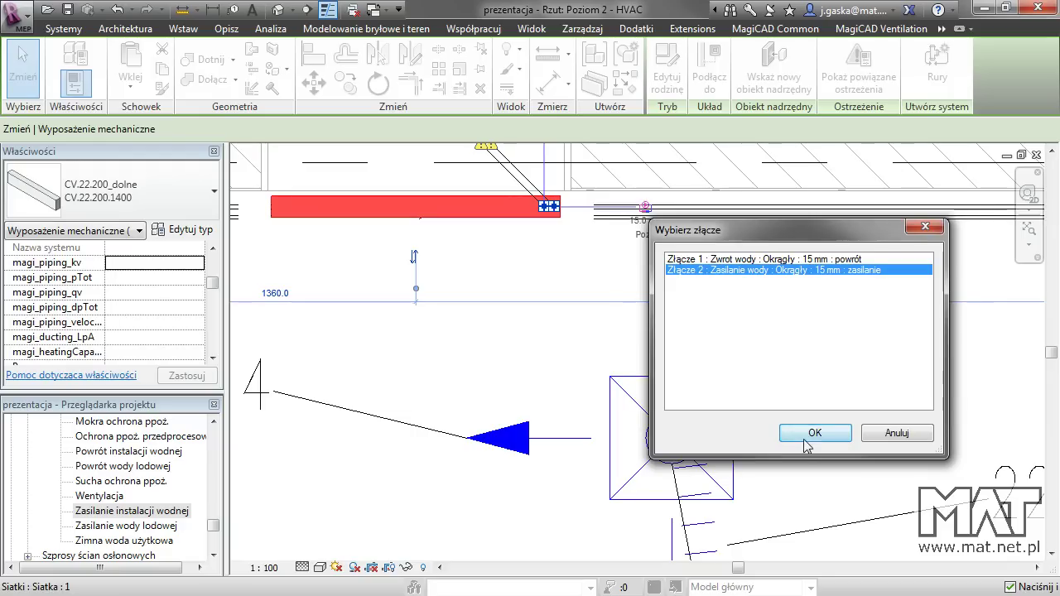
left_click(807, 434)
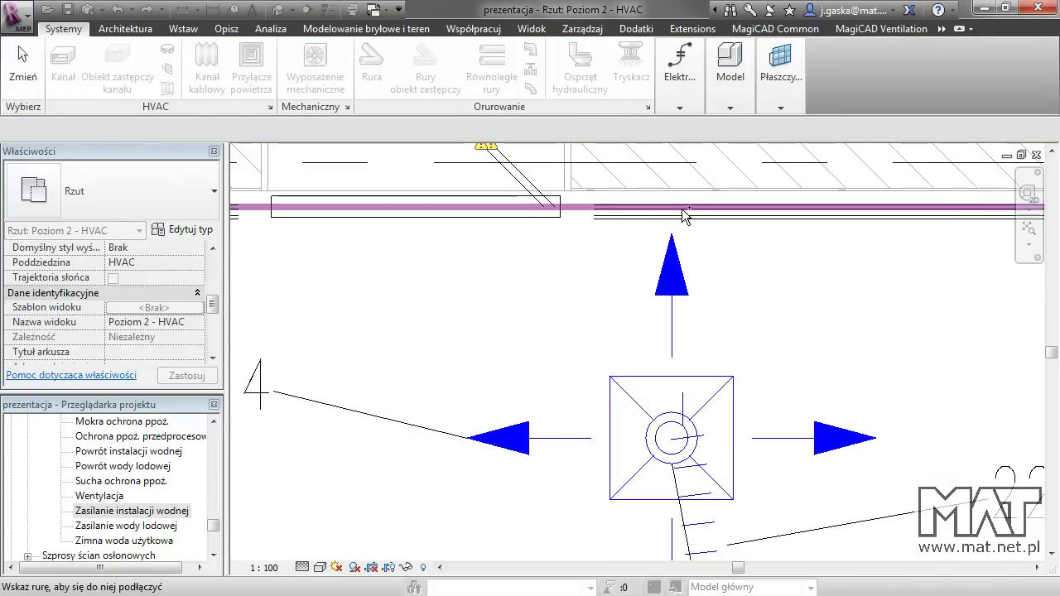
left_click(684, 216)
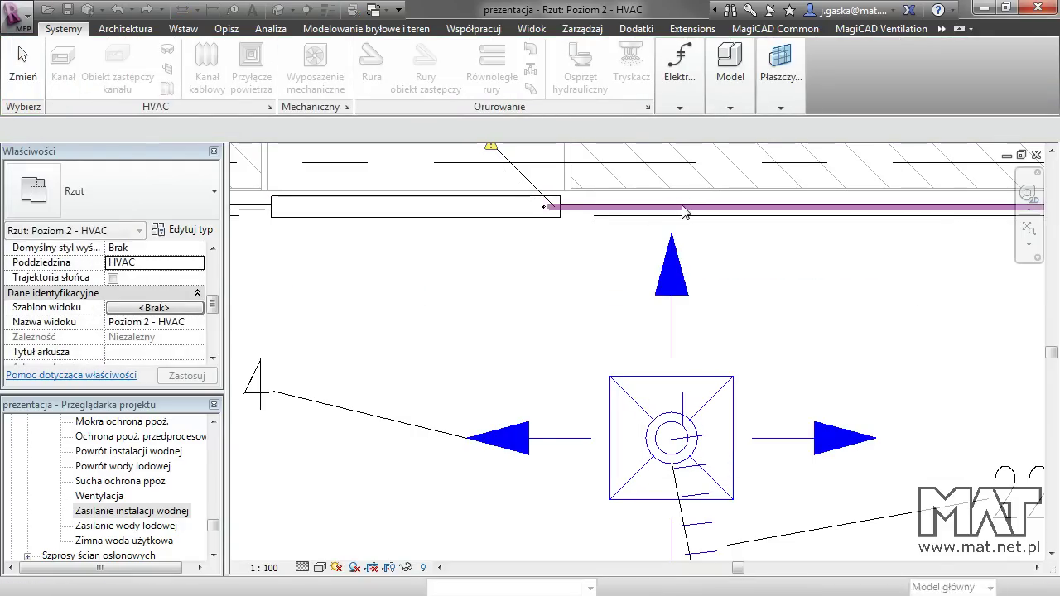
Step: Connect the same radiator's remaining return connector to the pipe
left_click(542, 214)
left_click(698, 87)
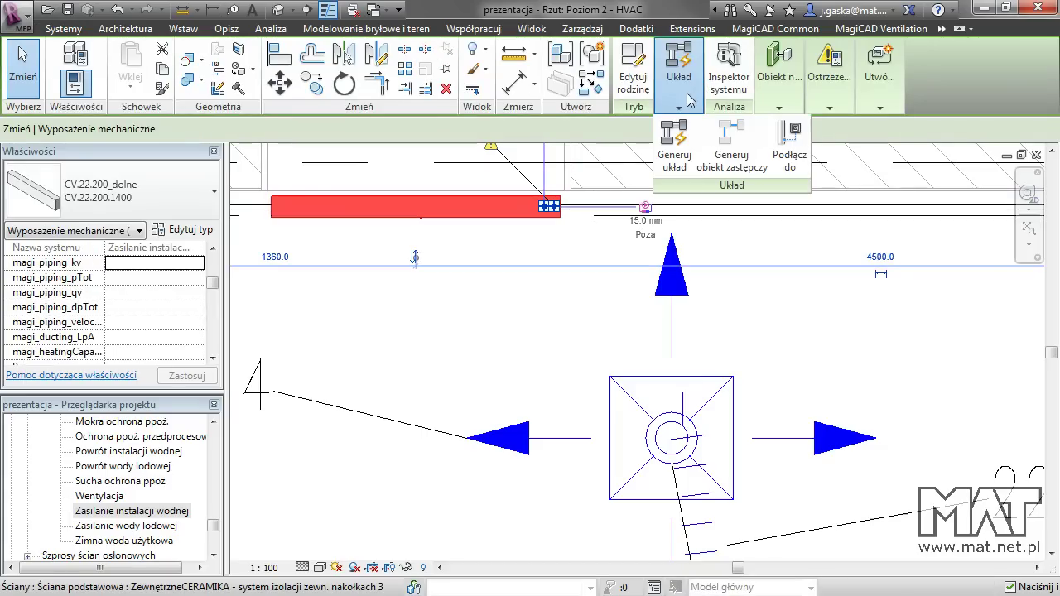
left_click(789, 148)
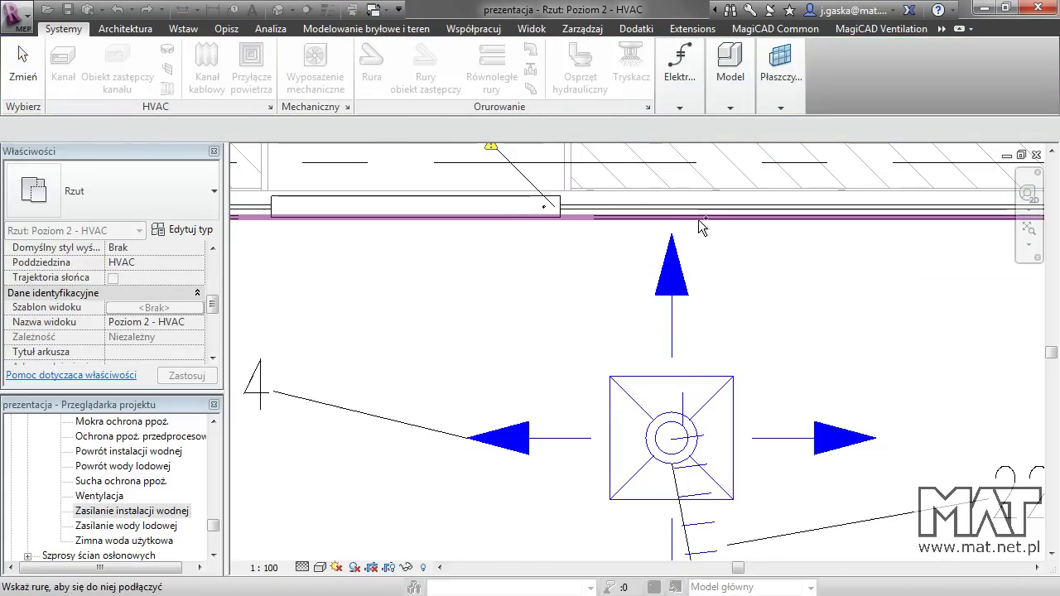
left_click(698, 221)
Step: Connect the next radiator on the left to the supply pipe through connector Złącze 2
scroll(586, 215, "down", 1)
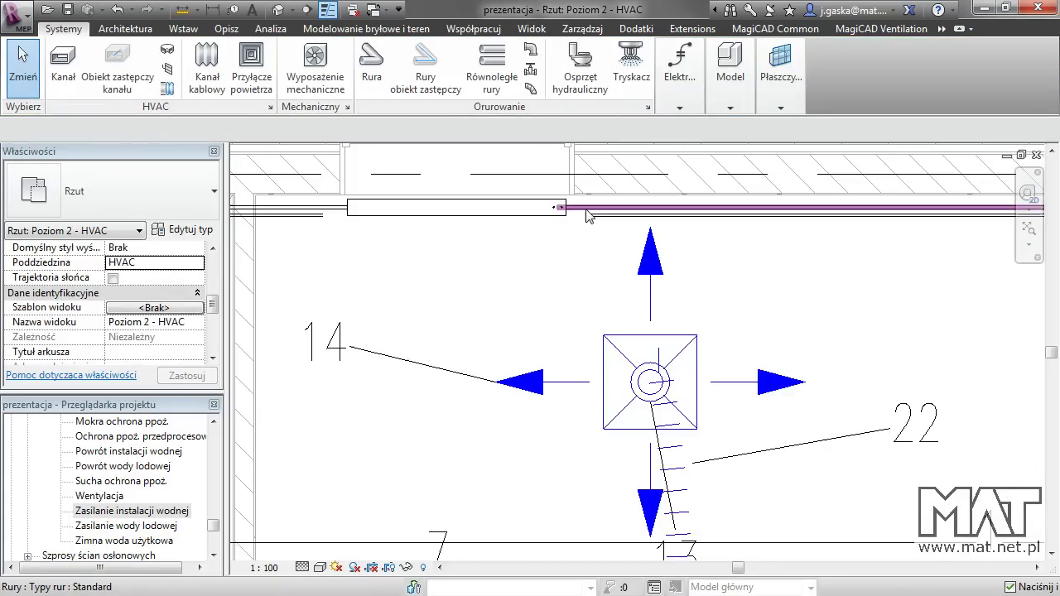
scroll(729, 239, "down", 1)
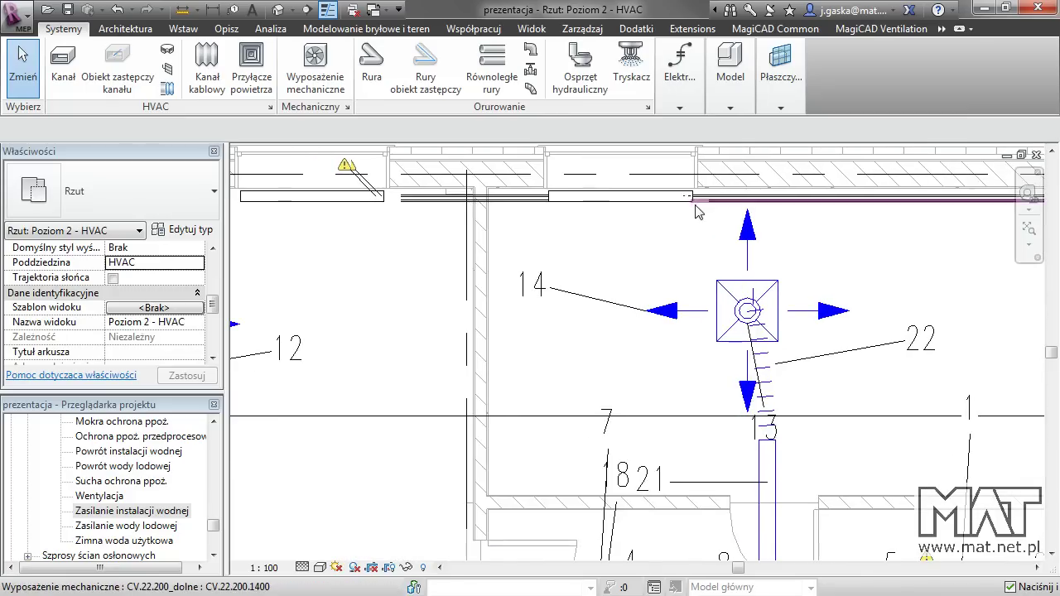
middle_click_drag(549, 231, 713, 224)
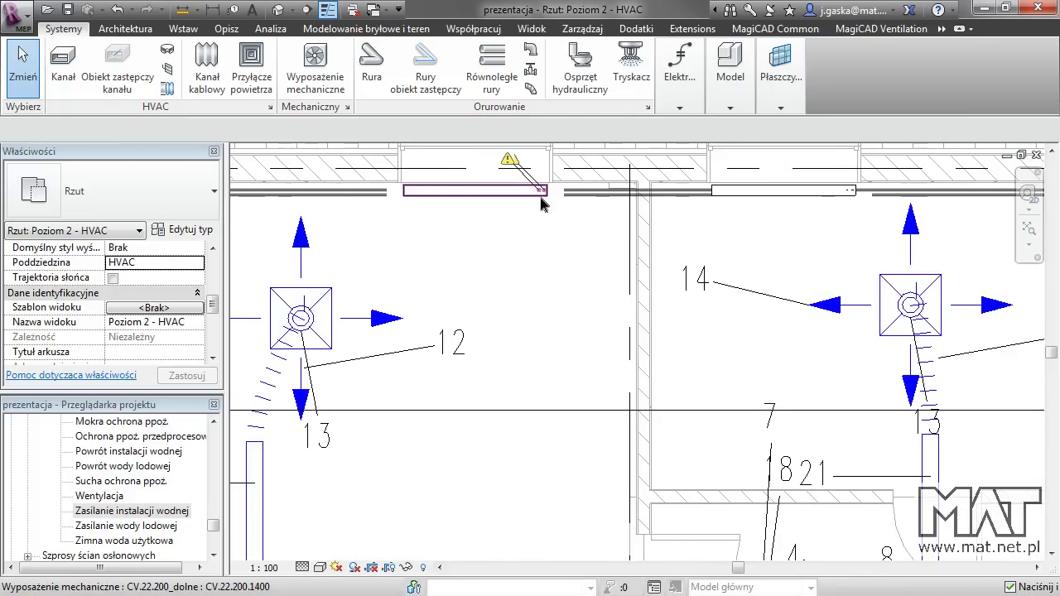
left_click(542, 204)
left_click(709, 77)
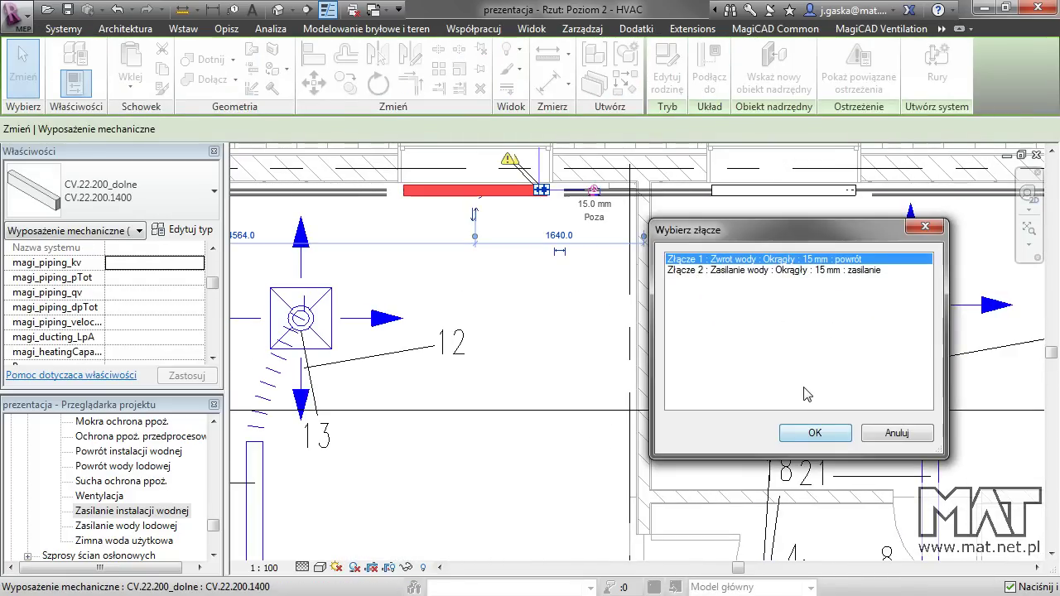
left_click(820, 271)
left_click(815, 433)
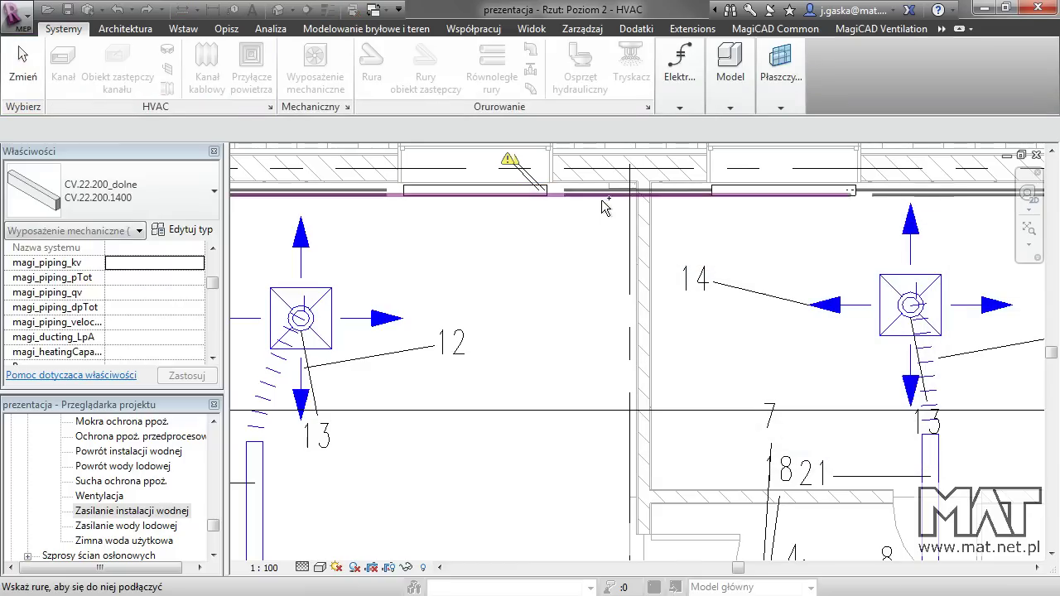
left_click(539, 192)
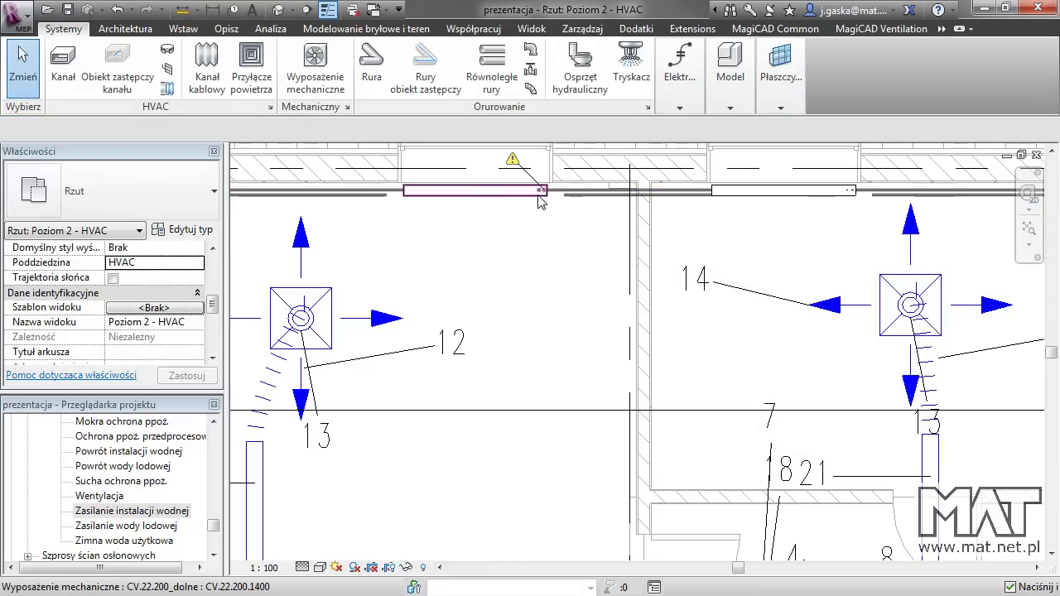
left_click(678, 105)
left_click(795, 143)
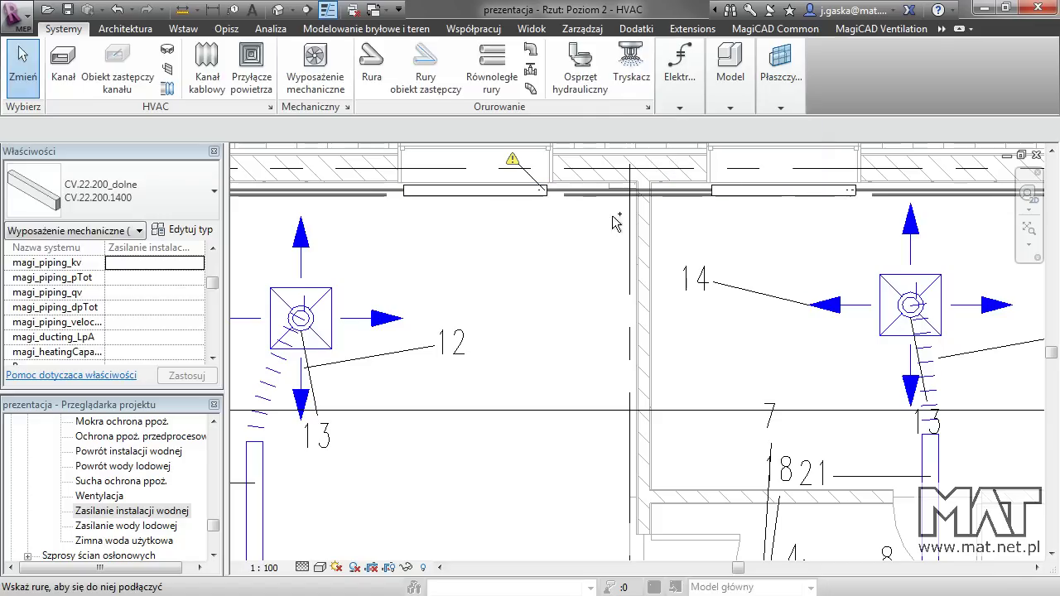
key("Escape")
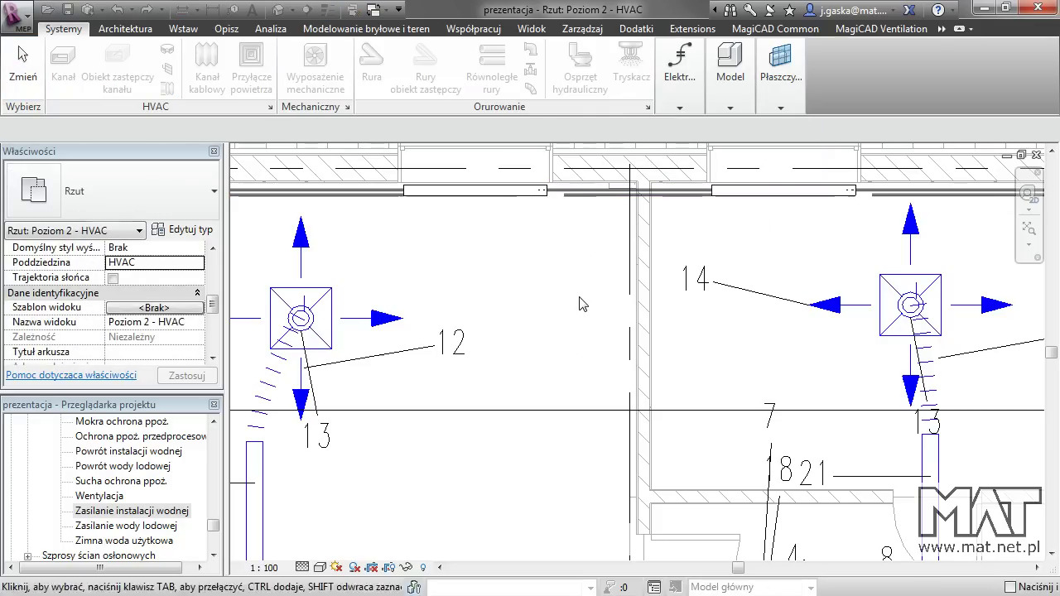
Step: Connect the left-wall radiator's supply connector Złącze 2 to the pipe and start its other connector
scroll(579, 277, "down", 2)
middle_click_drag(579, 276, 613, 221)
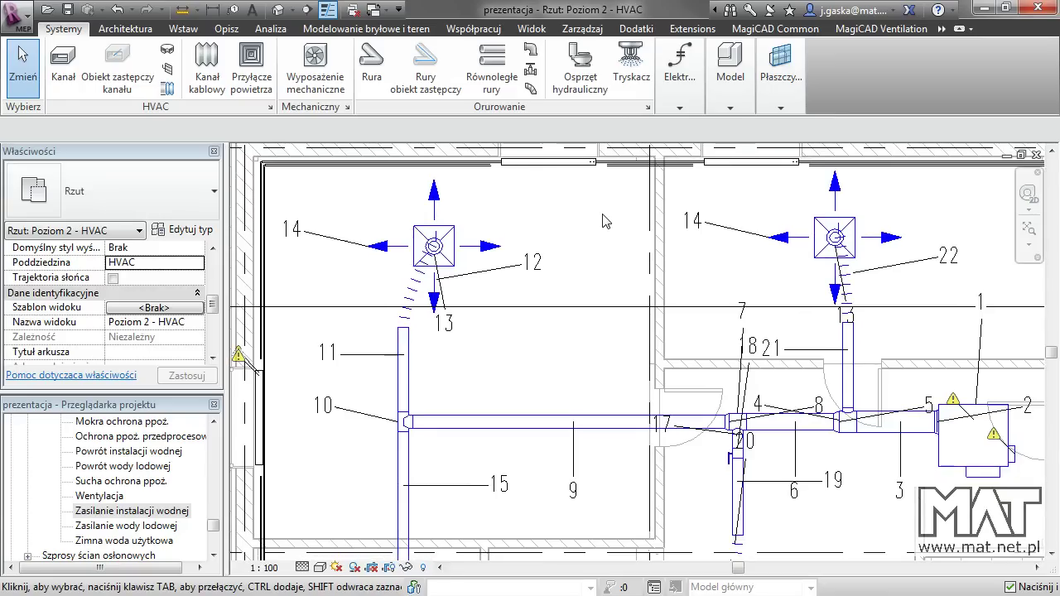
scroll(604, 221, "down", 1)
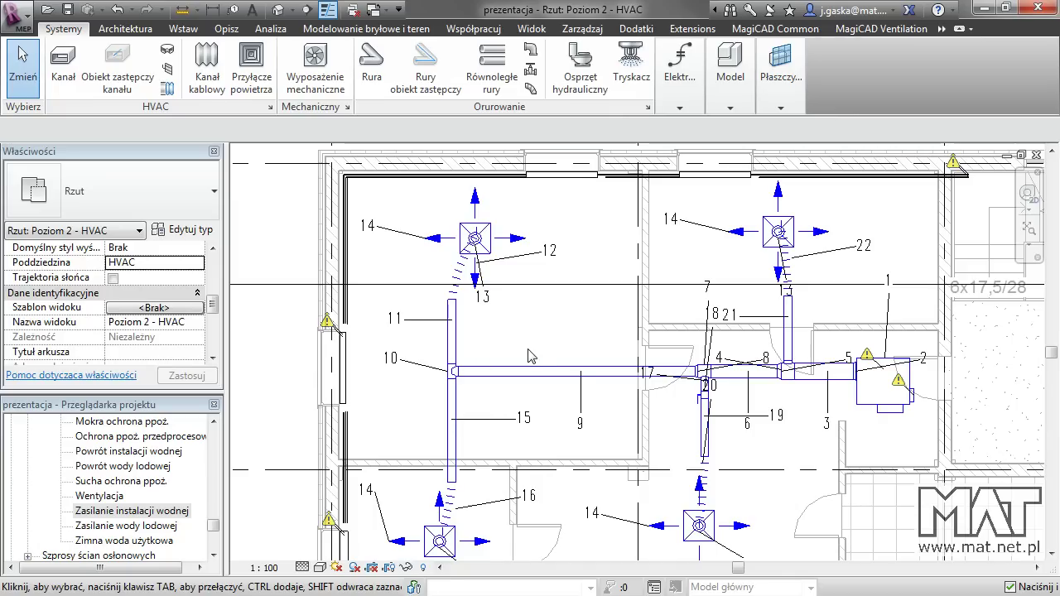
scroll(560, 321, "down", 1)
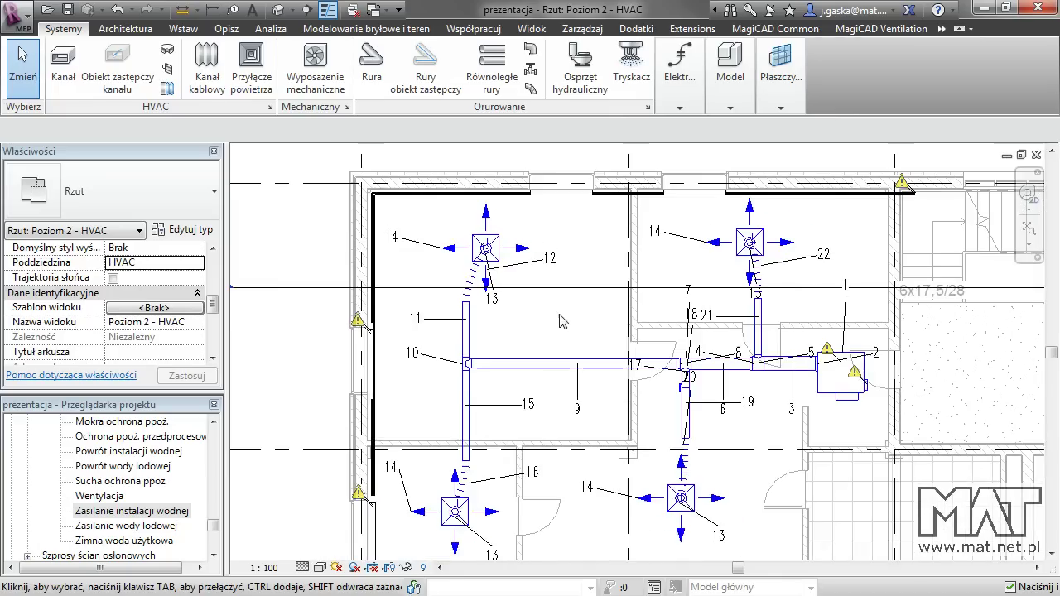
scroll(661, 187, "up", 3)
mouse_move(559, 195)
middle_mouse_down()
mouse_move(613, 146)
mouse_move(763, 62)
middle_mouse_up()
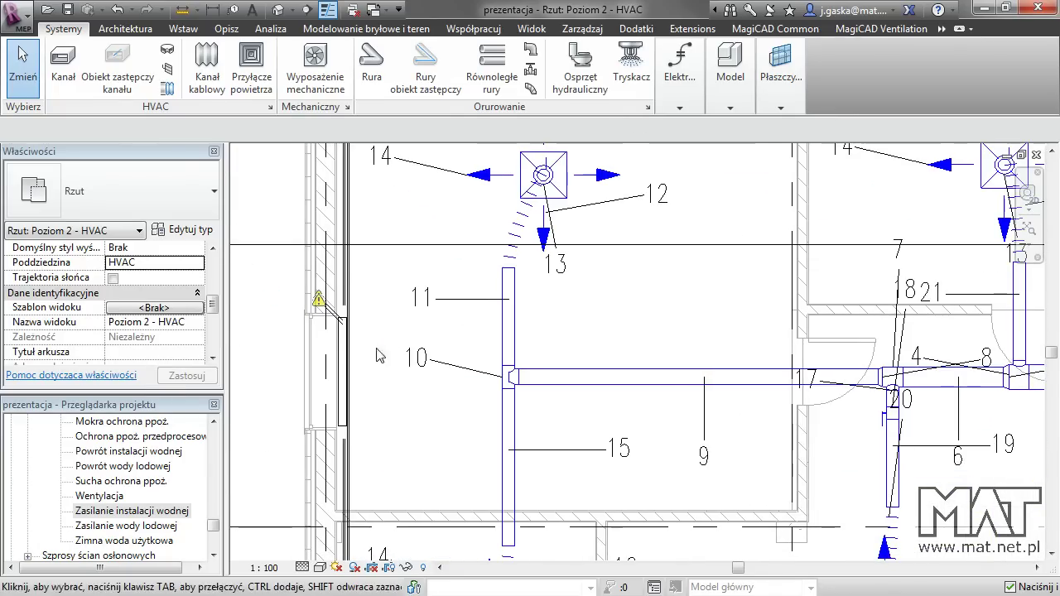
left_click(343, 360)
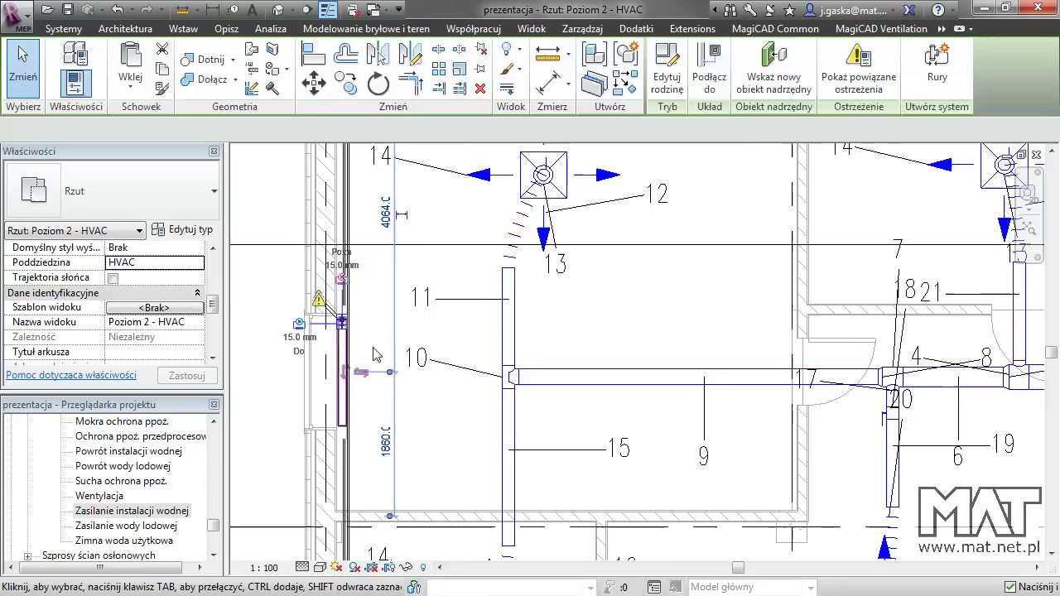
left_click(709, 76)
left_click(867, 270)
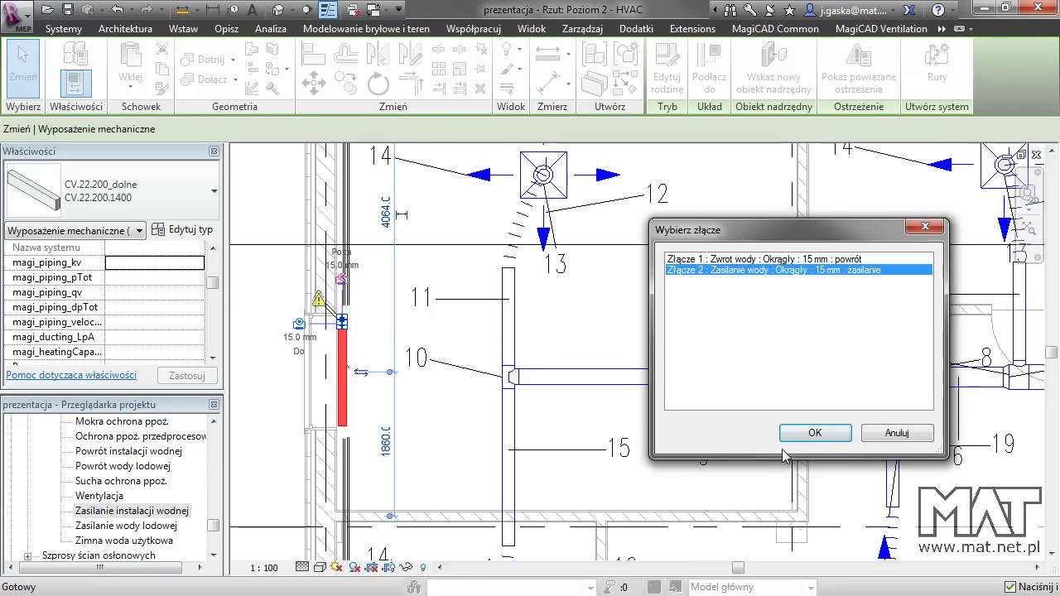
left_click(808, 434)
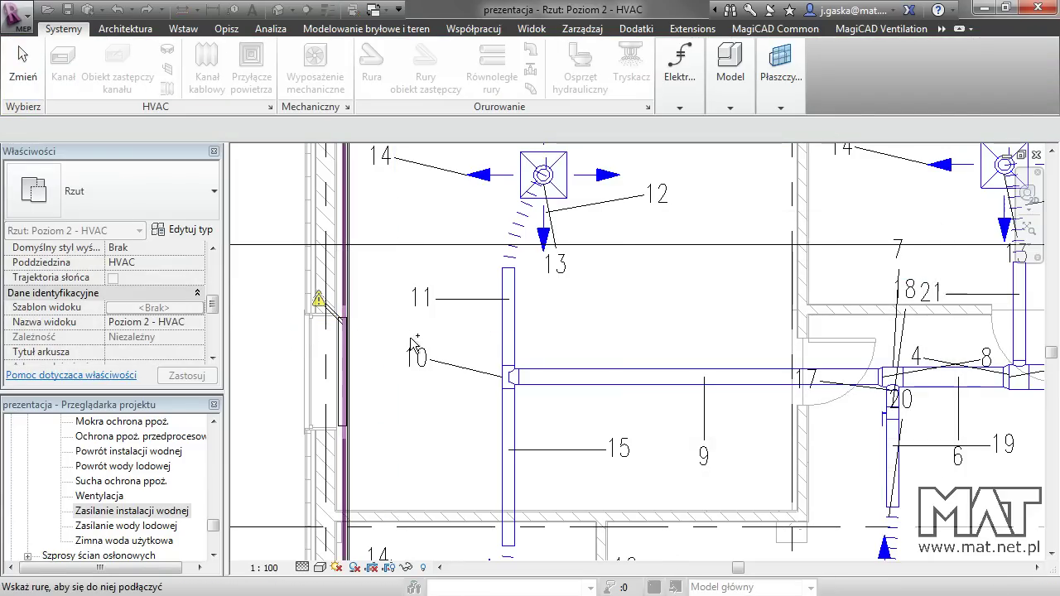
left_click(412, 344)
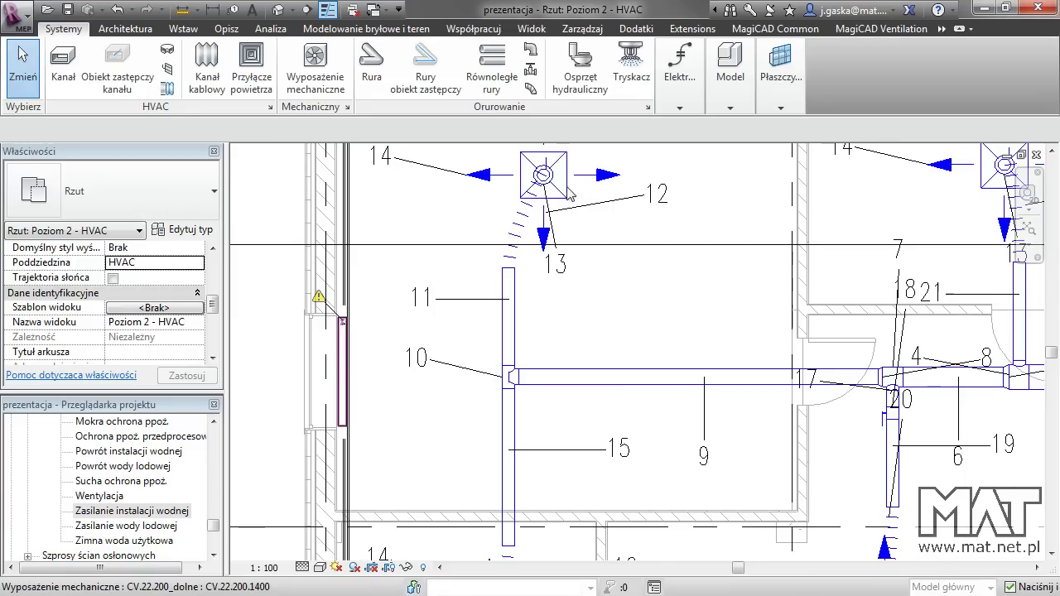
left_click(679, 76)
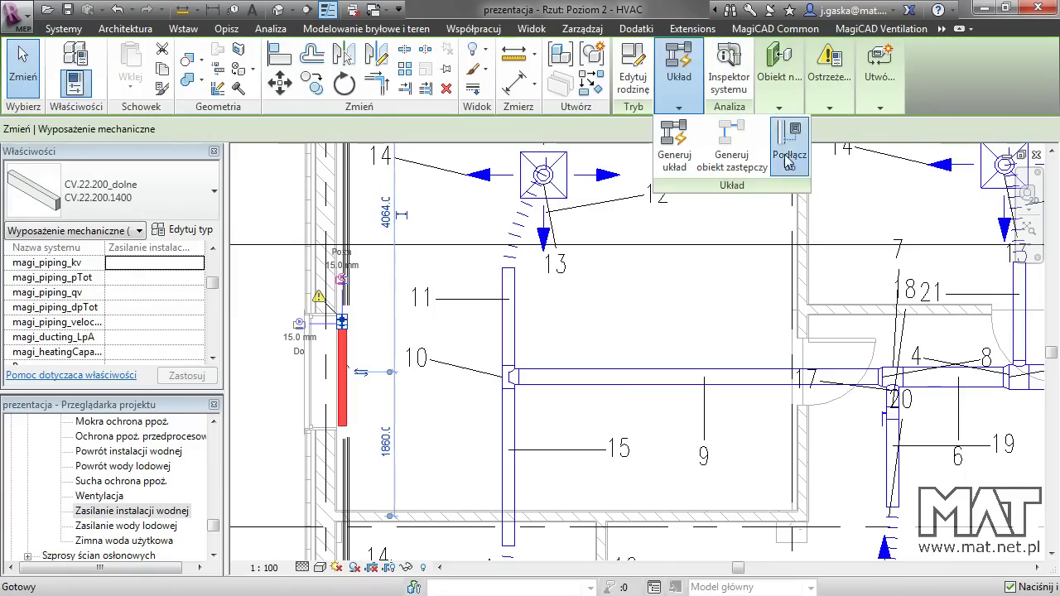
left_click(788, 158)
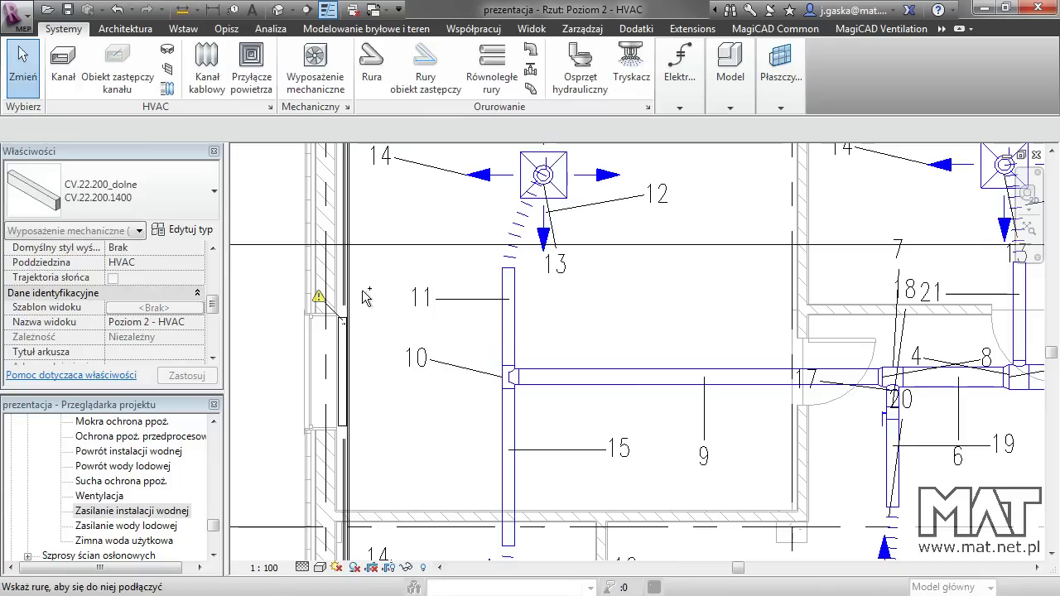
Step: Join the CV.33.200_dolne unit's remaining connector to the vertical pipe
left_click(506, 322)
scroll(418, 356, "up", 4)
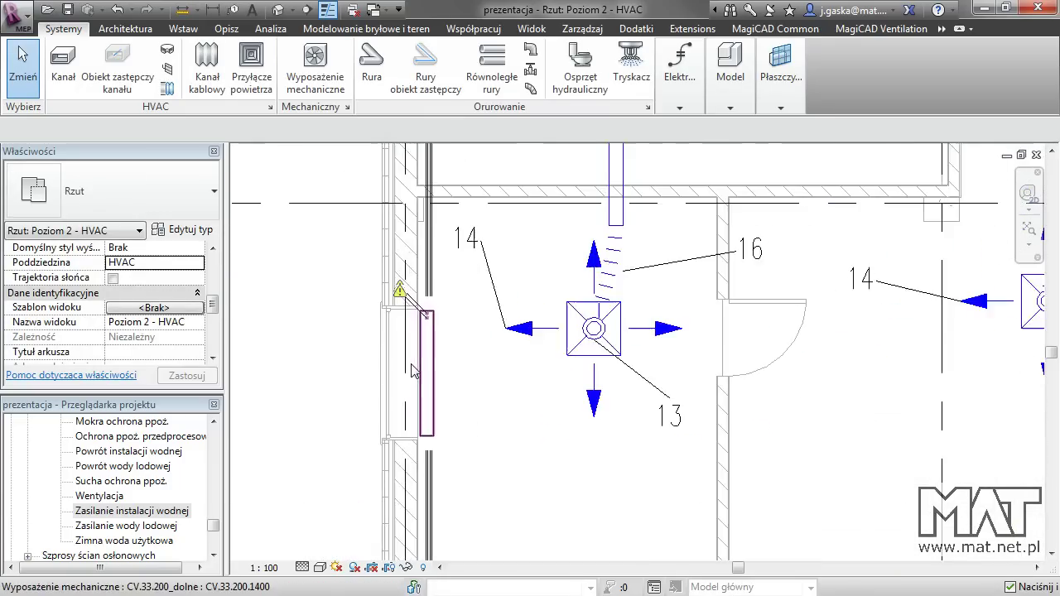
scroll(427, 358, "up", 2)
Step: Set the unit's 'odległość od ściany' to 50 in Properties
left_click(436, 364)
left_click(461, 378)
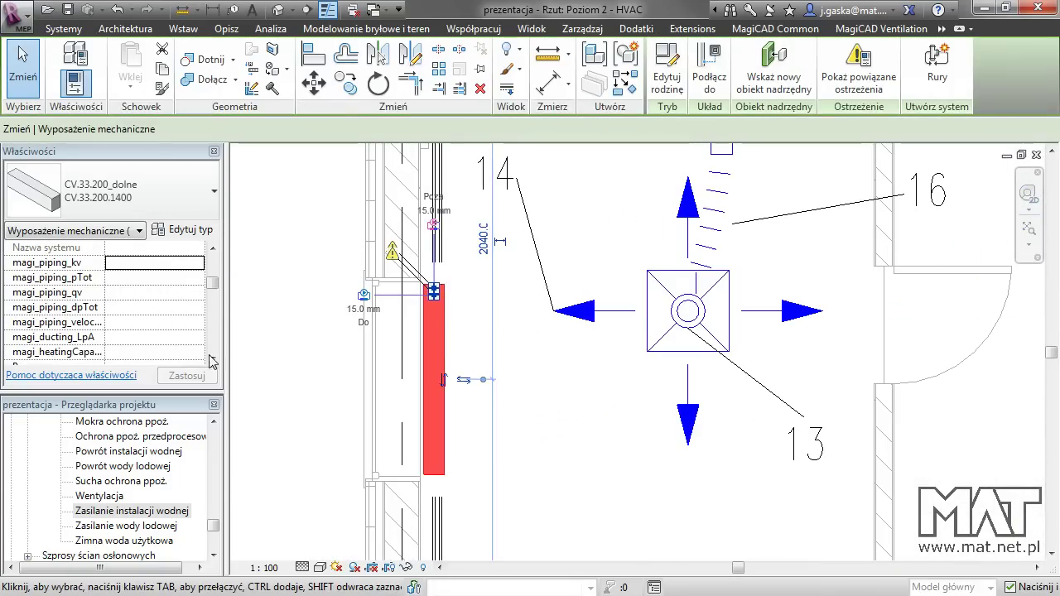
left_click_drag(213, 253, 215, 302)
scroll(166, 314, "down", 3)
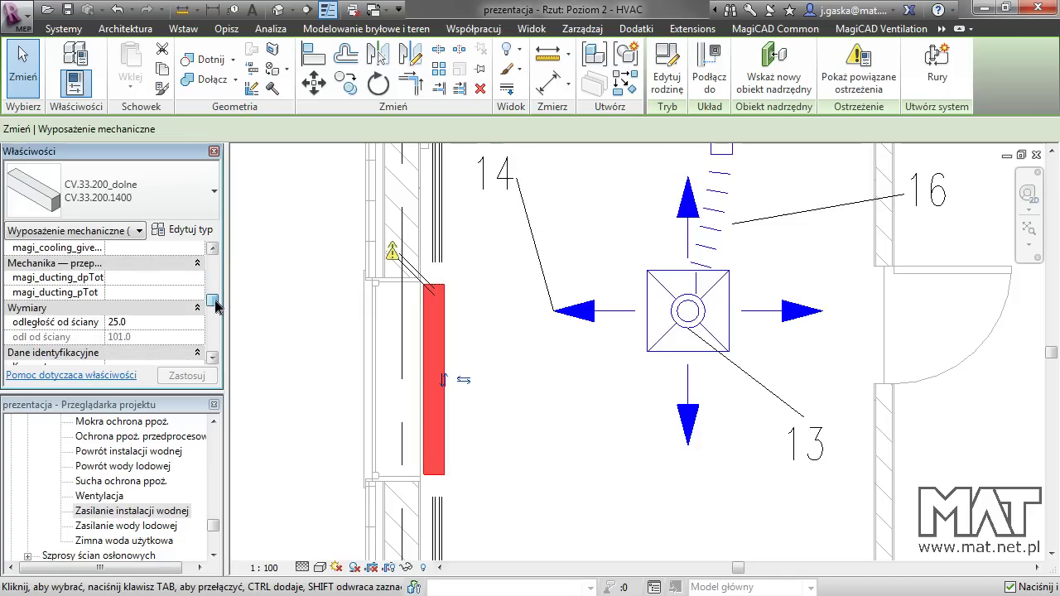
left_click(135, 323)
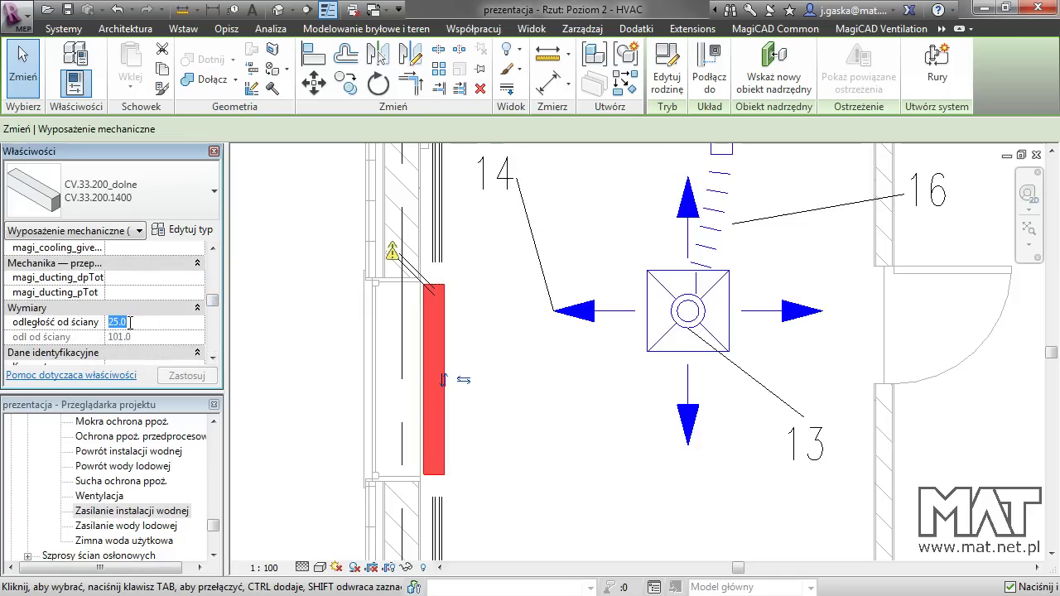
type("50")
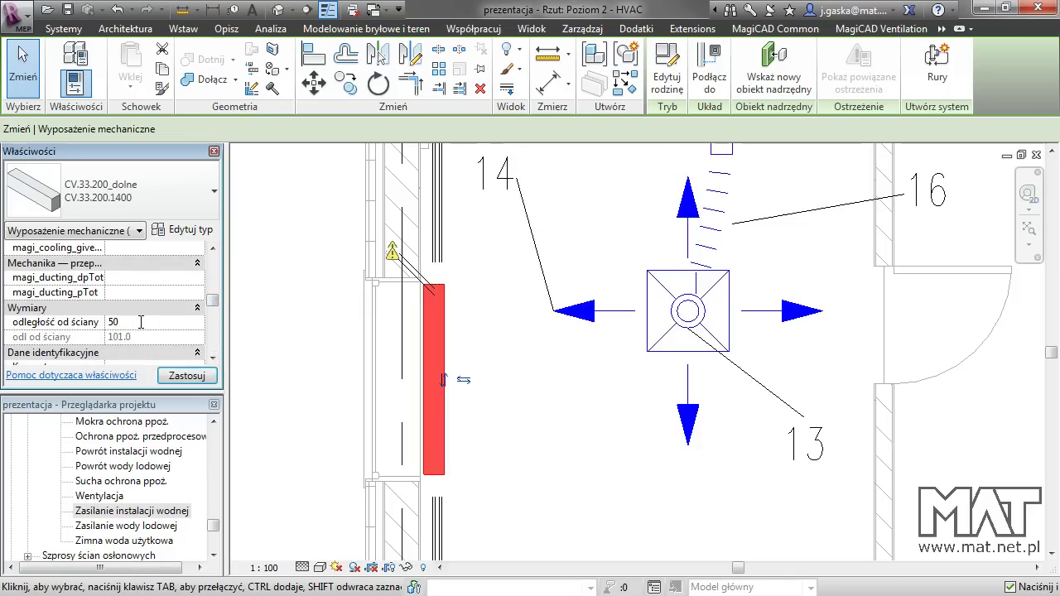
left_click(584, 458)
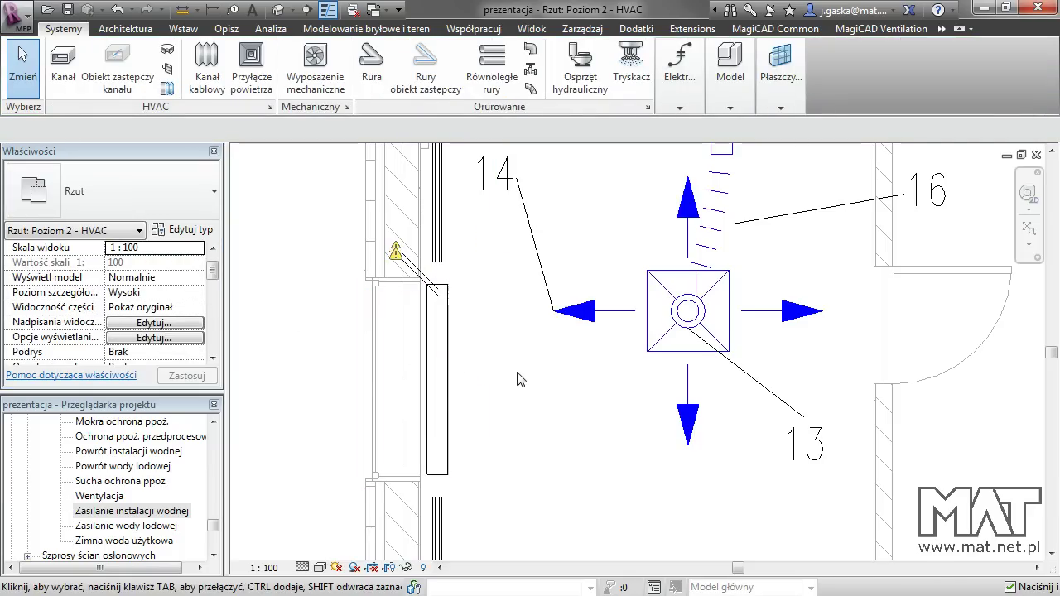
scroll(517, 379, "down", 3)
scroll(517, 379, "down", 2)
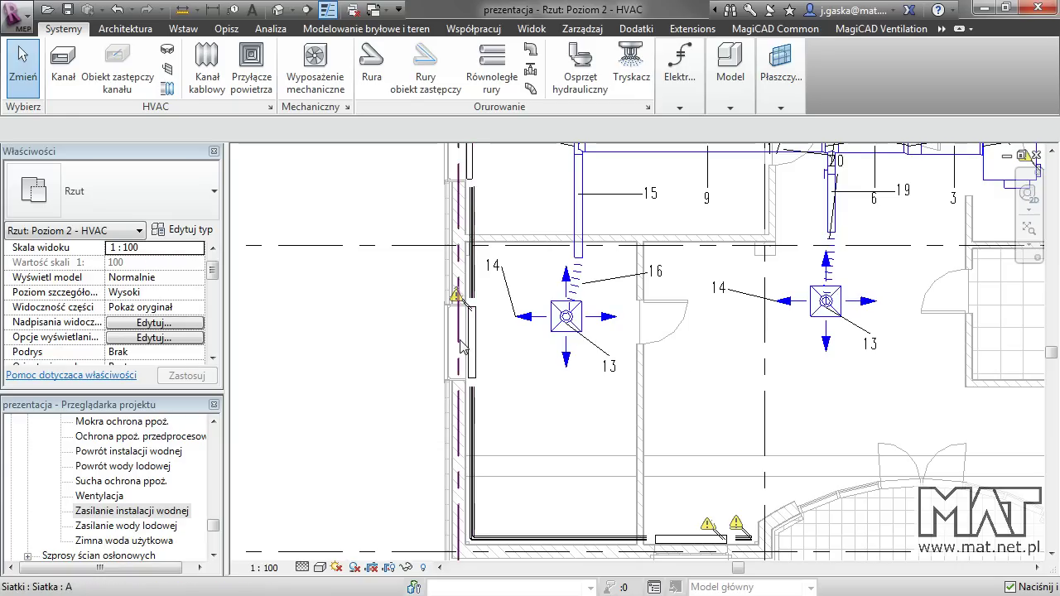
scroll(479, 359, "down", 1)
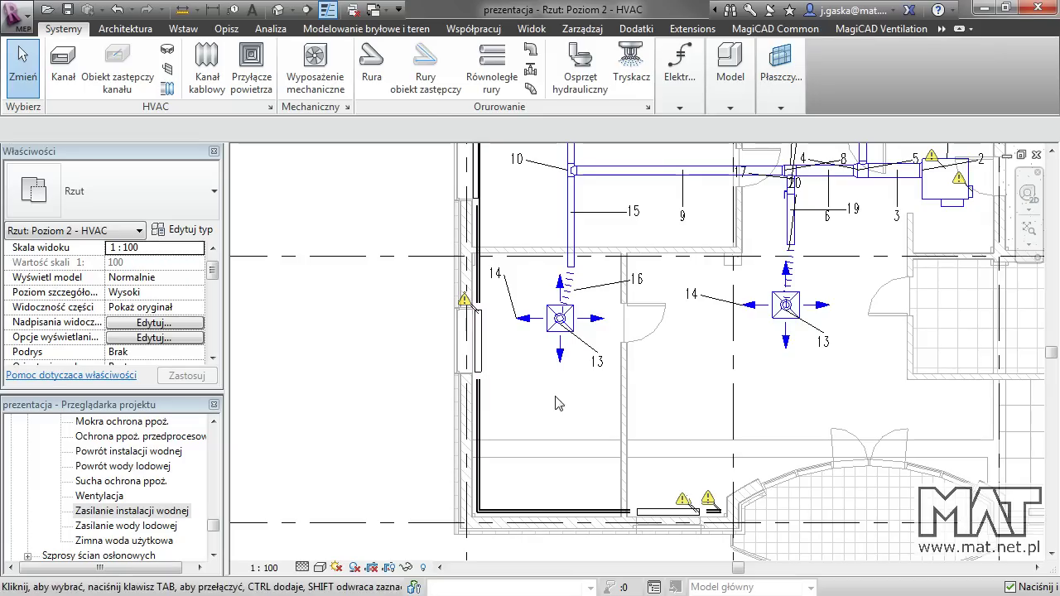
scroll(366, 365, "down", 1)
scroll(365, 364, "down", 1)
Step: Review the Level 2 layout, then switch to the Poziom 3 - HVAC floor plan
scroll(364, 363, "down", 1)
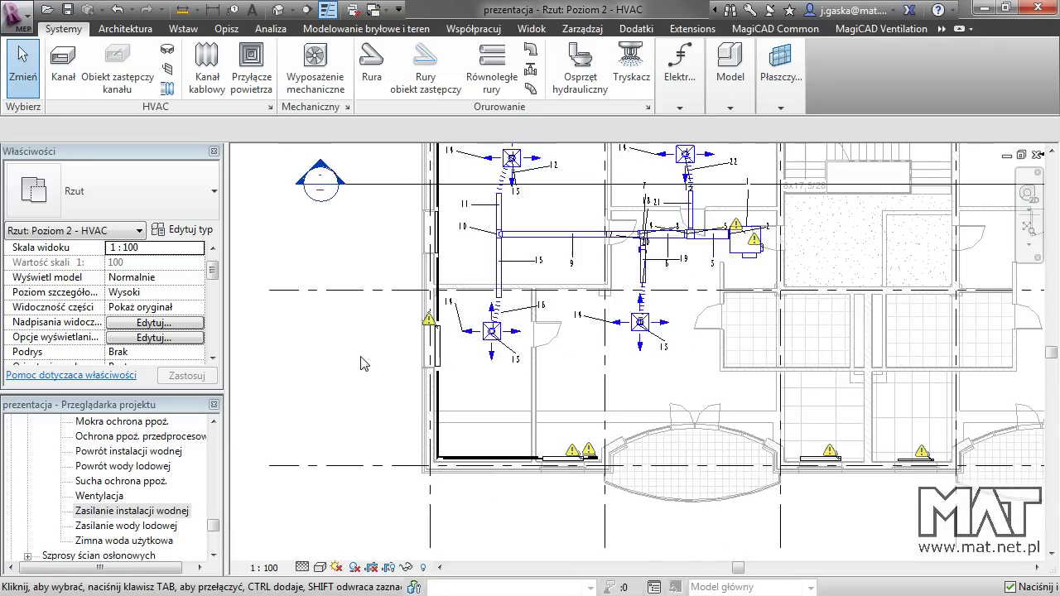
middle_click_drag(364, 363, 426, 375)
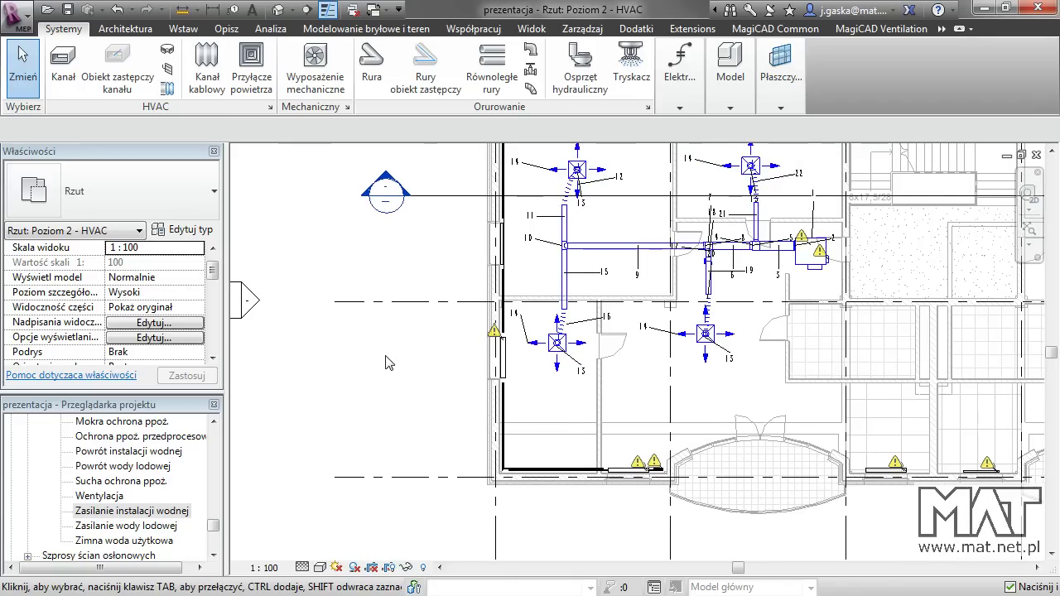
scroll(388, 363, "down", 1)
scroll(388, 362, "down", 1)
mouse_move(639, 343)
middle_mouse_down()
mouse_move(651, 353)
mouse_move(634, 346)
middle_mouse_up()
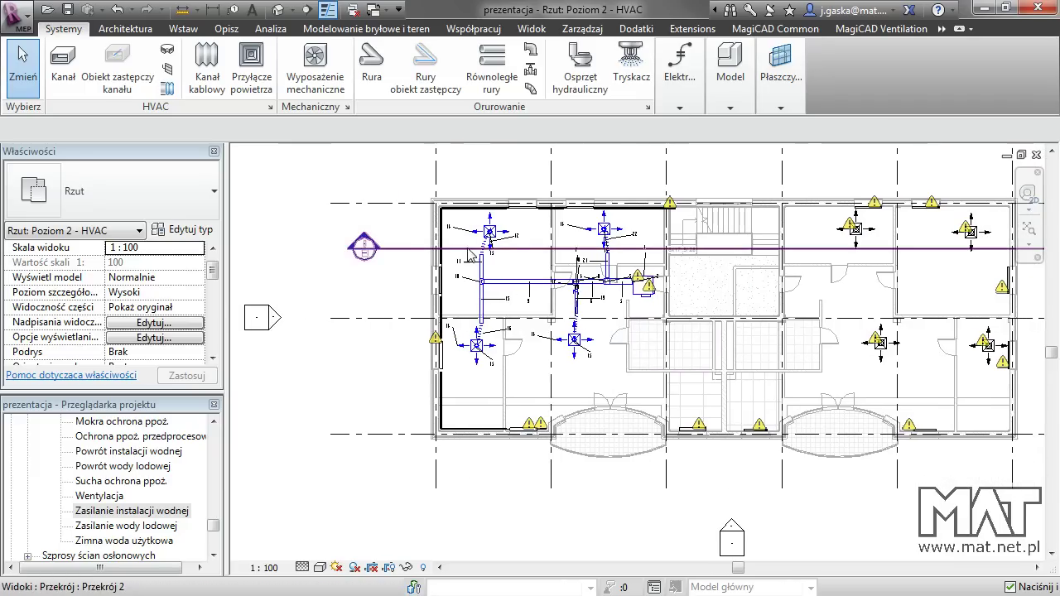
scroll(463, 246, "up", 1)
scroll(463, 246, "up", 1)
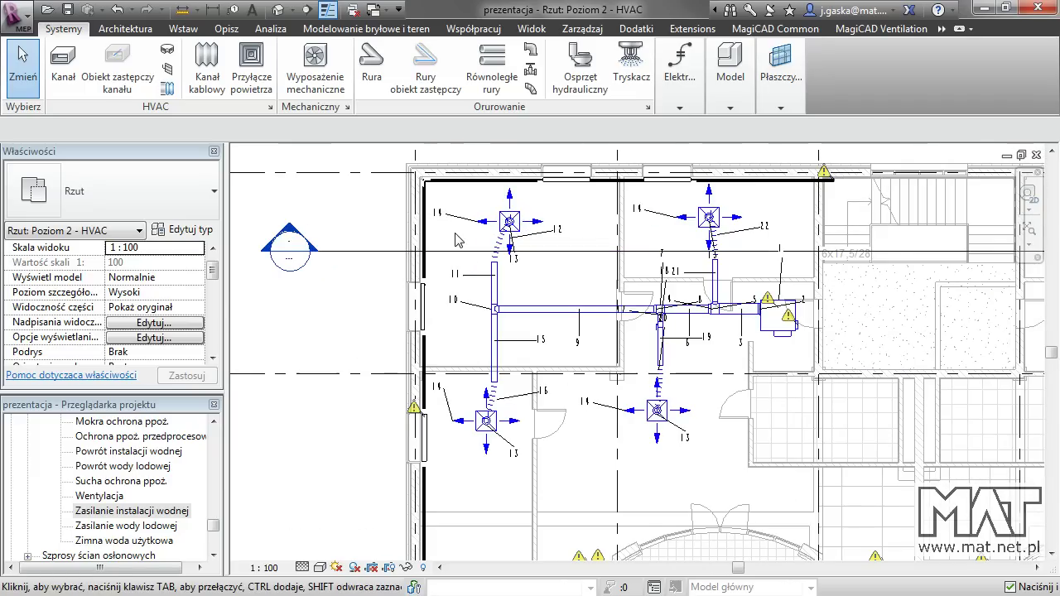
scroll(451, 190, "up", 1)
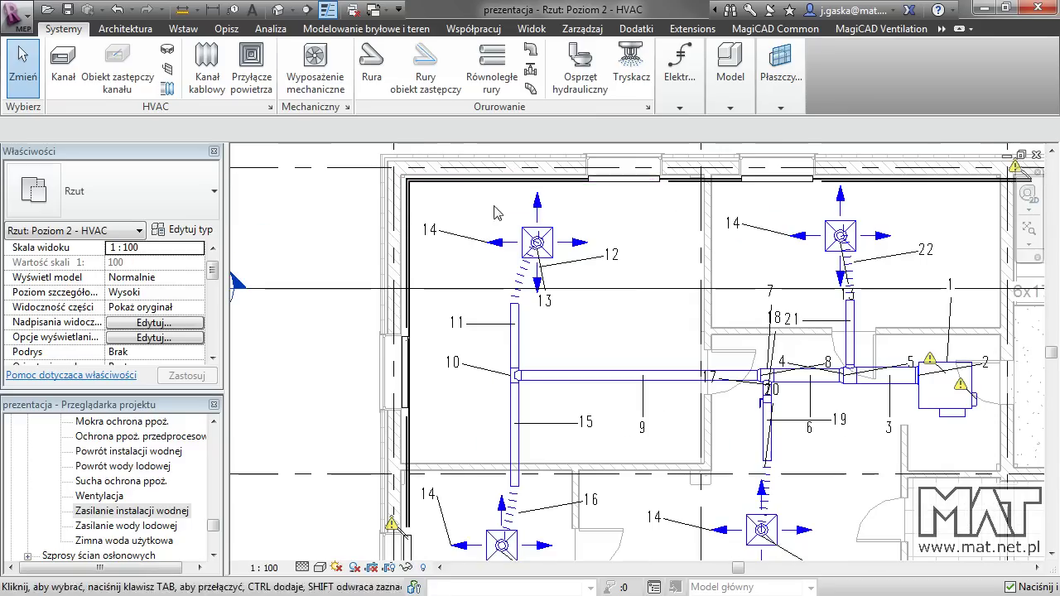
scroll(510, 180, "up", 1)
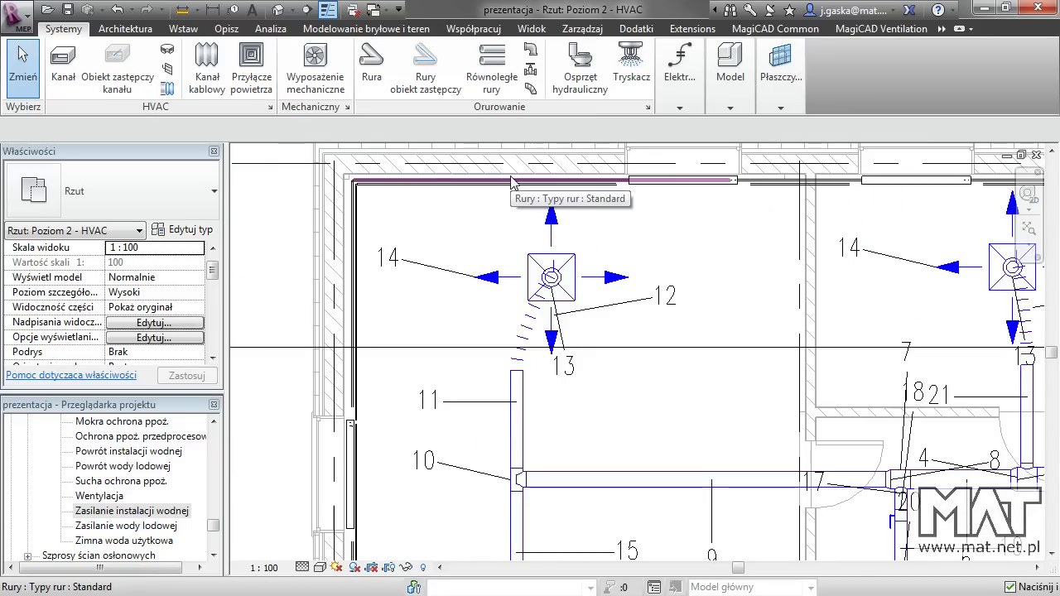
scroll(596, 196, "up", 1)
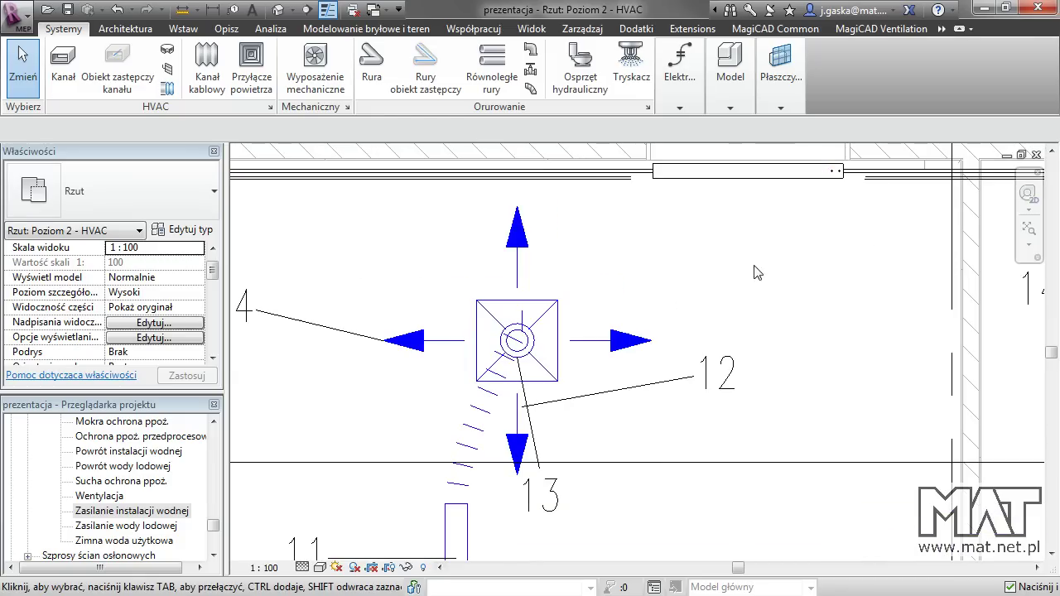
left_click_drag(212, 526, 218, 444)
double_click(131, 480)
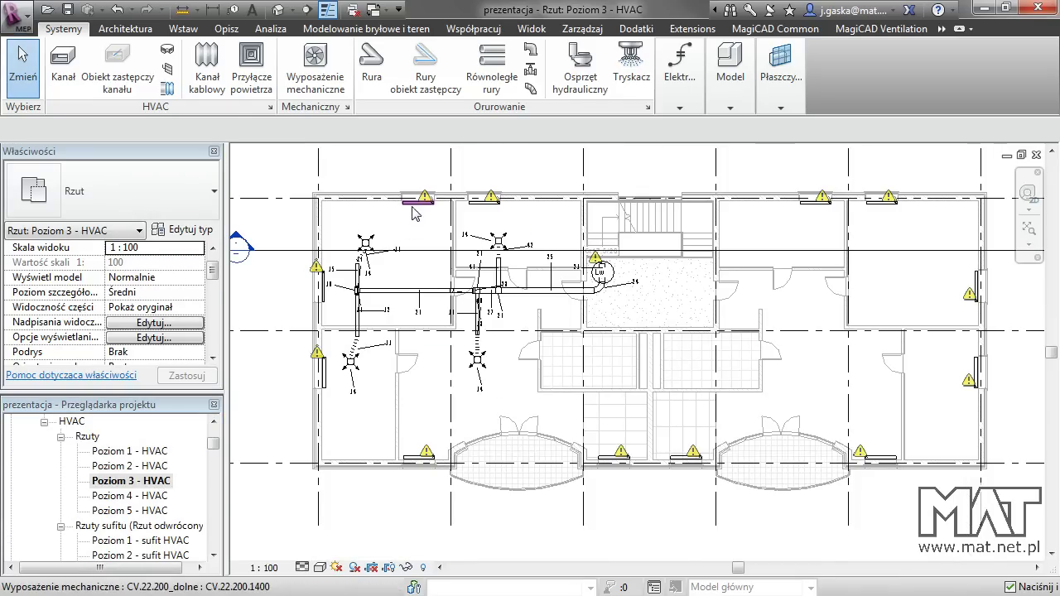
Step: Delete all visible instances of the top-wall heating unit type
left_click(413, 207)
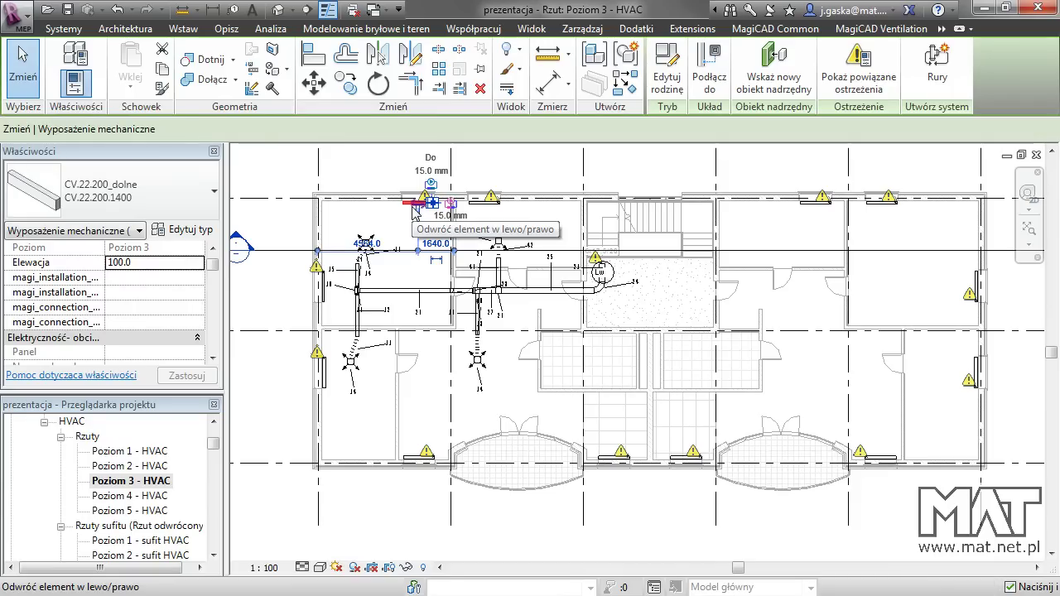
right_click(415, 209)
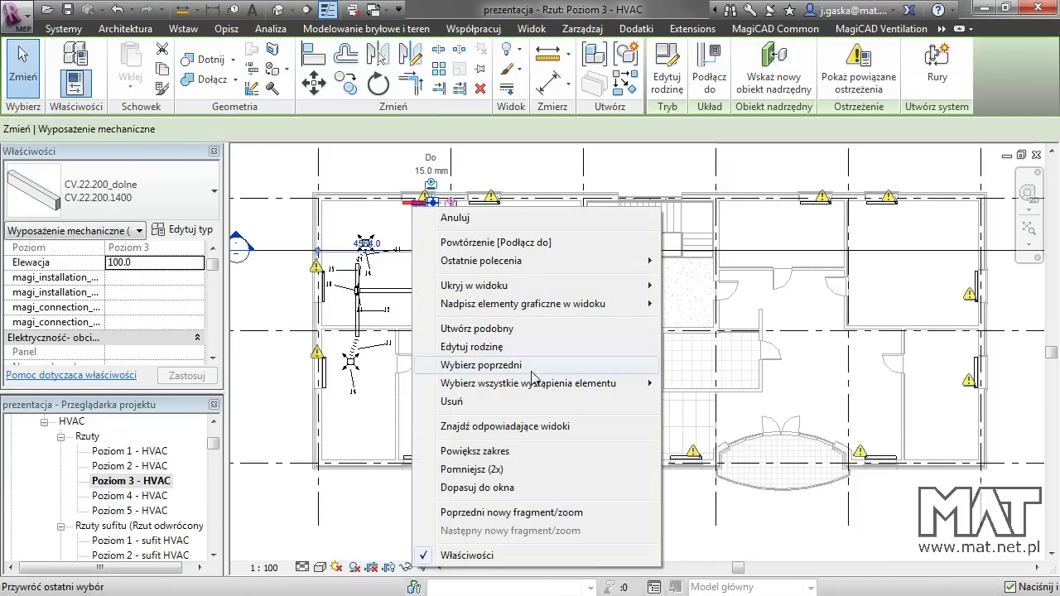
left_click(748, 384)
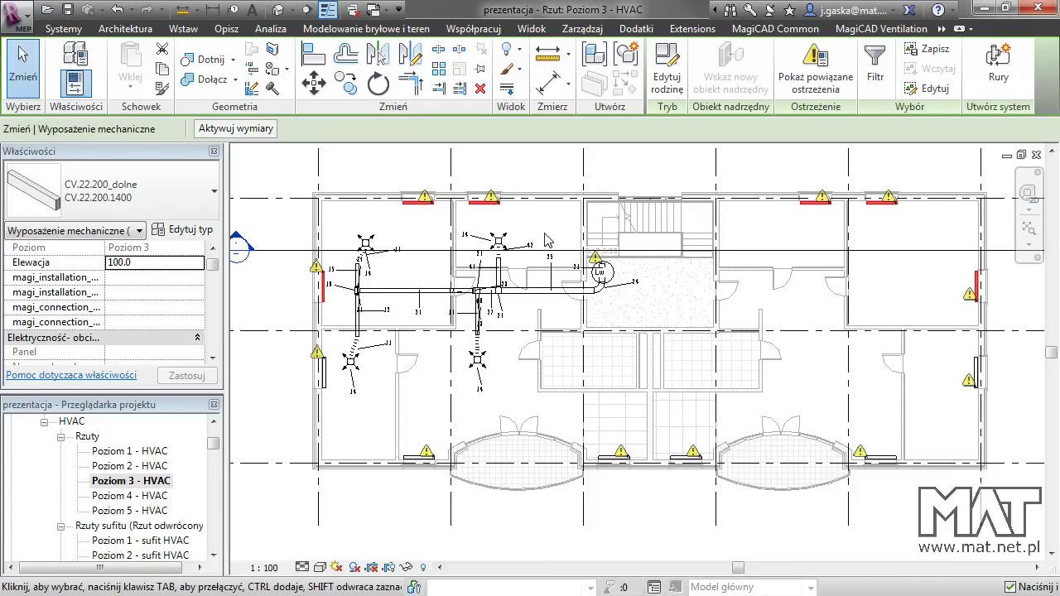
key("Delete")
Step: Delete the remaining units on the lower-left, bottom and right walls
left_click(421, 457)
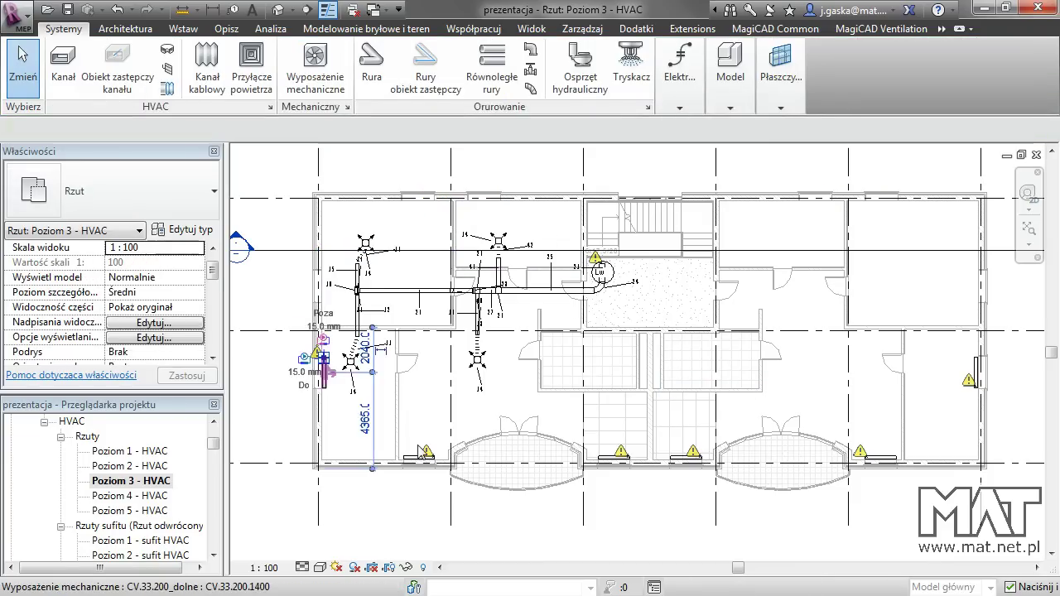
key("Delete")
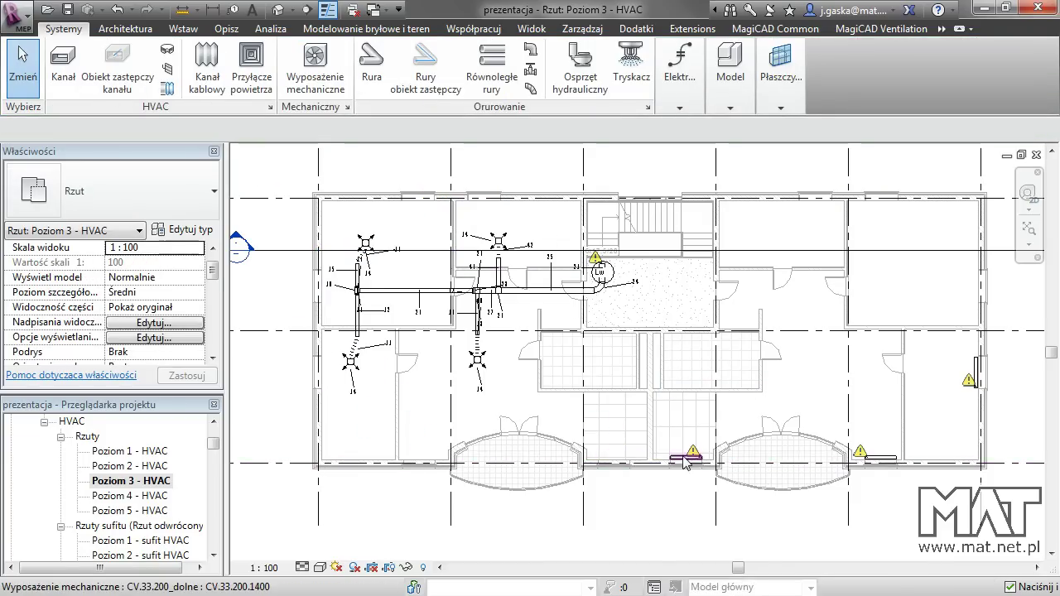
left_click(874, 457)
key("Delete")
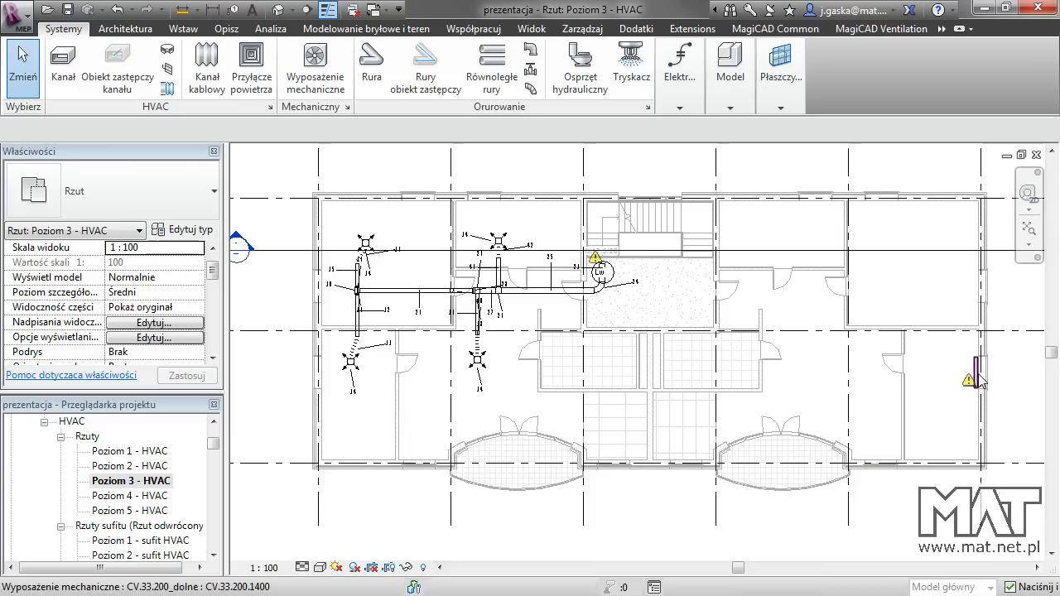
left_click(977, 376)
key("Delete")
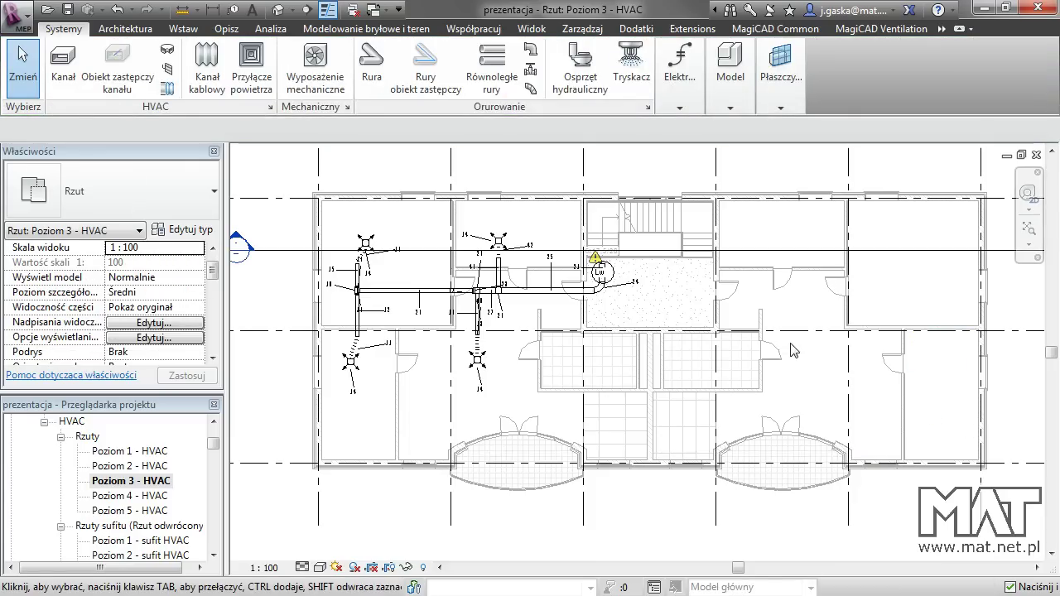
mouse_move(900, 329)
middle_mouse_down()
mouse_move(892, 362)
mouse_move(880, 358)
middle_mouse_up()
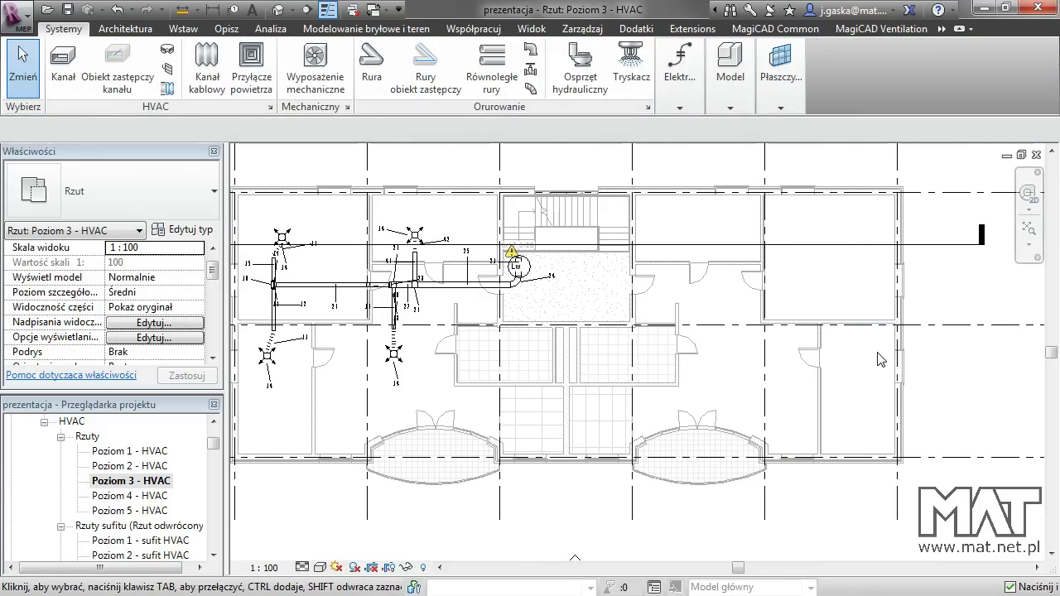
Step: Start MagiCAD Piping's Radiator > Radiator placement
left_click(941, 28)
left_click(977, 46)
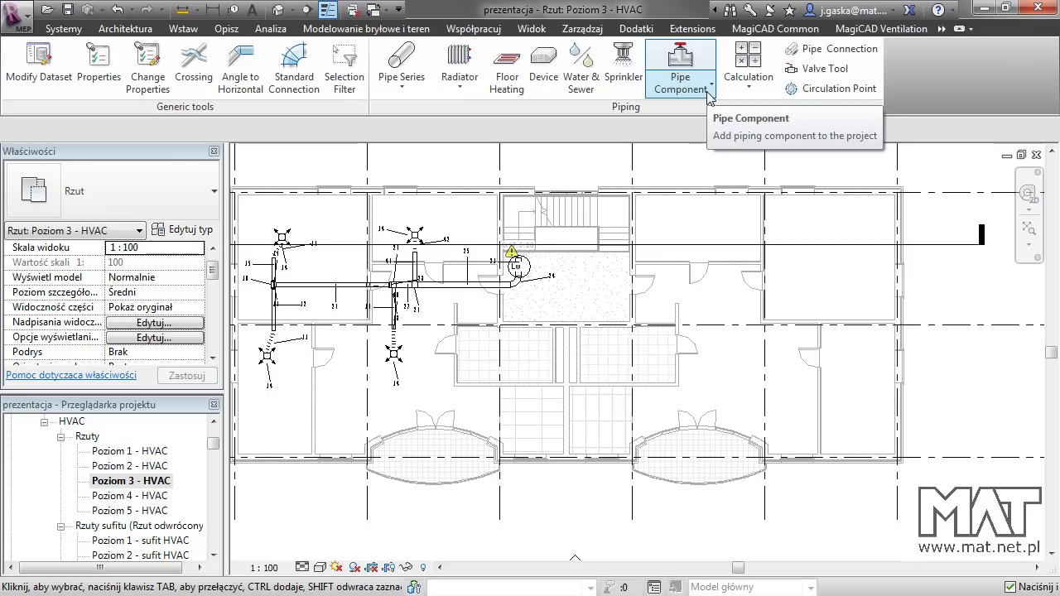
left_click(469, 91)
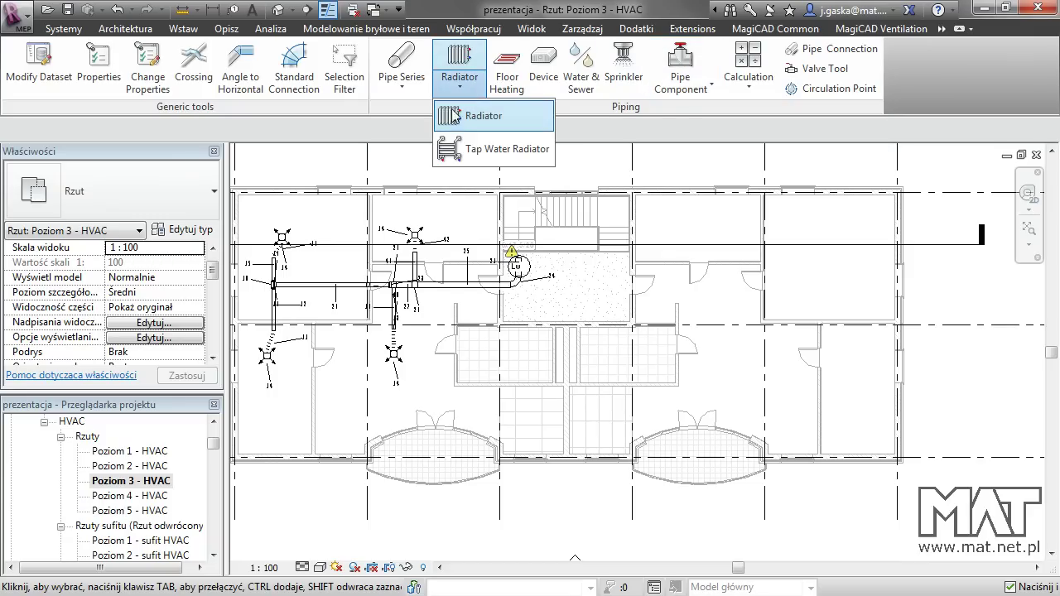
left_click(486, 118)
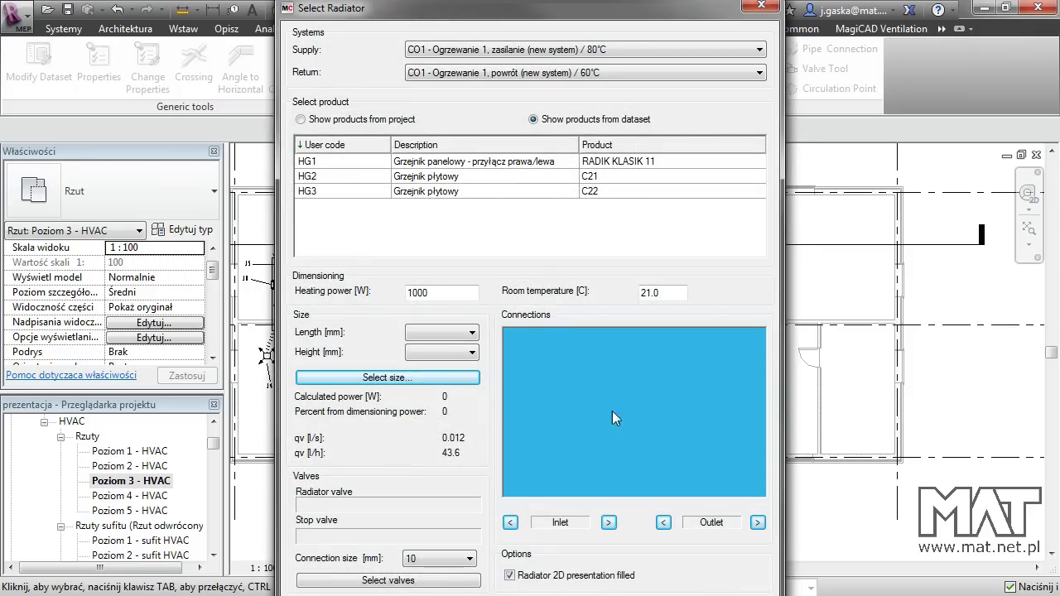
Step: Use CO1 Ogrzewanie 1 zasilanie as supply and CO1 Ogrzewanie 1 powrót as return
left_click_drag(664, 10, 664, 28)
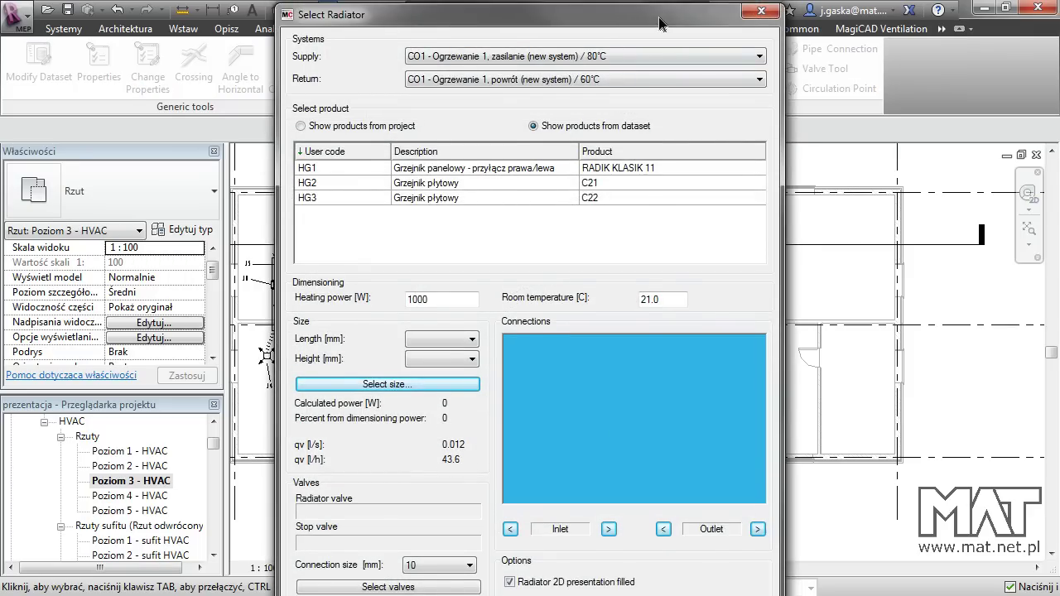
mouse_move(583, 26)
left_mouse_down()
mouse_move(596, 7)
mouse_move(601, 60)
mouse_move(607, 4)
left_mouse_up()
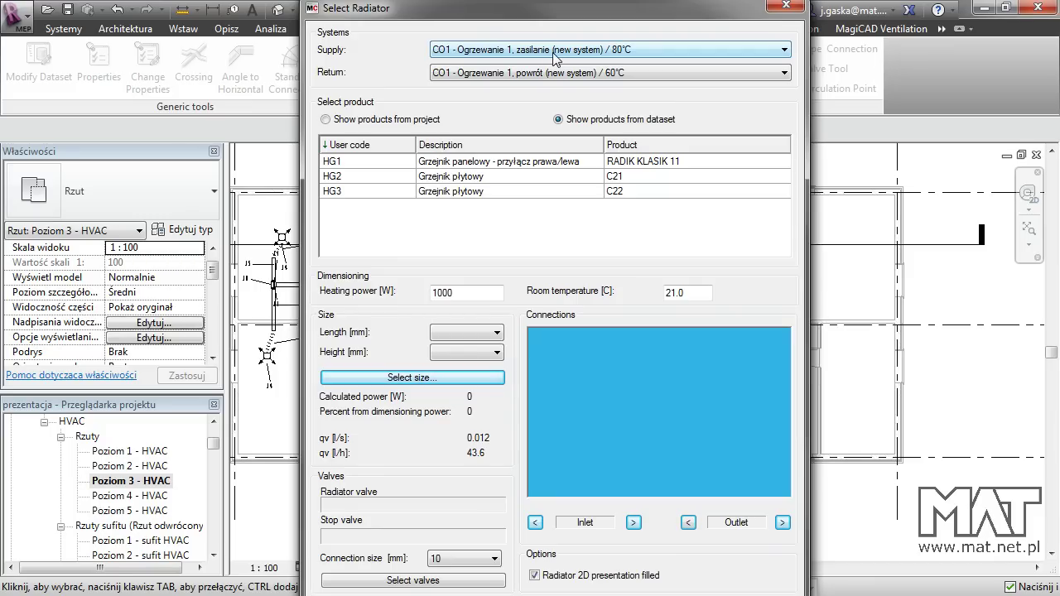
left_click(459, 53)
left_click(497, 51)
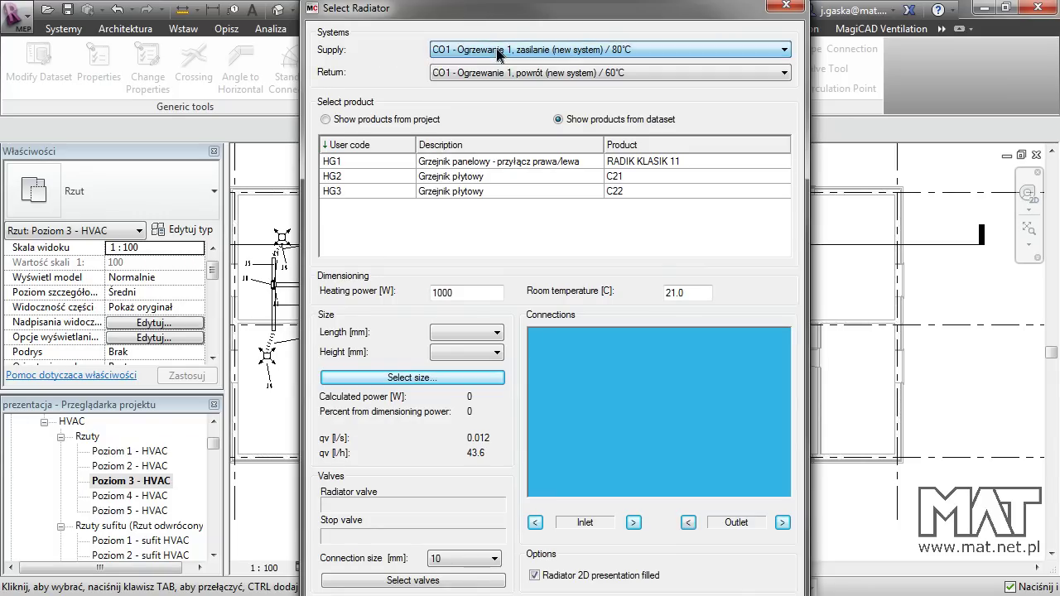
left_click(497, 73)
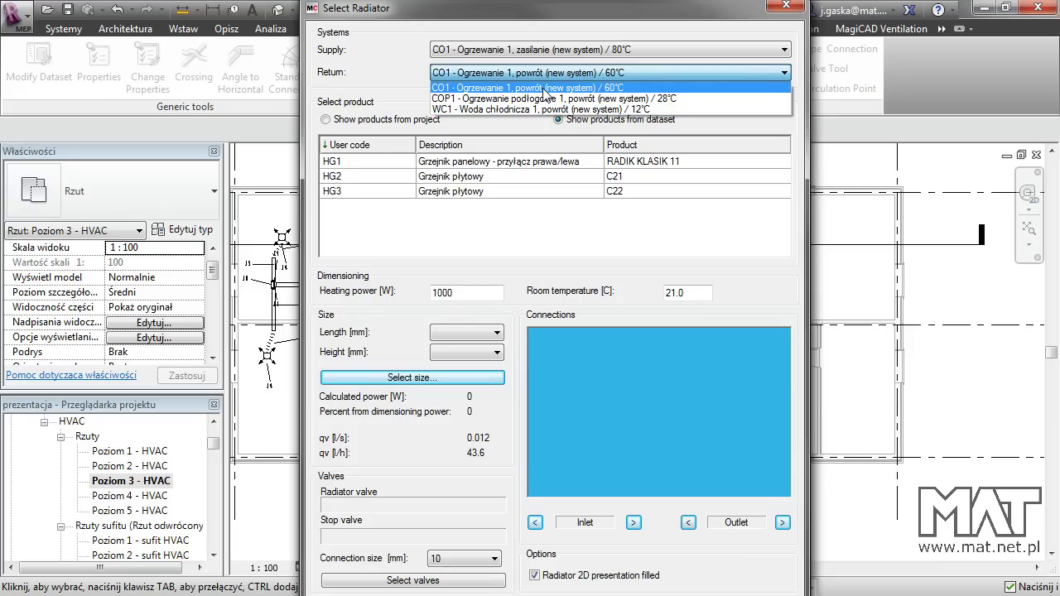
left_click(577, 88)
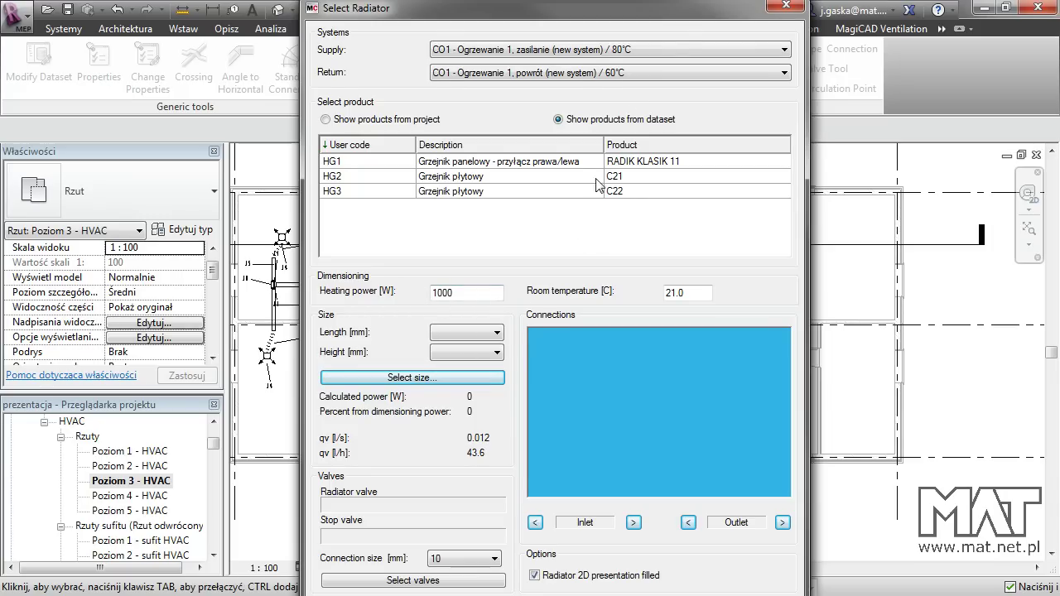
Step: Enter 960 W heating power and choose the HG3 C22 radiator at 400 × 300 mm
mouse_move(687, 15)
left_mouse_down()
mouse_move(457, 20)
mouse_move(501, 10)
left_mouse_up()
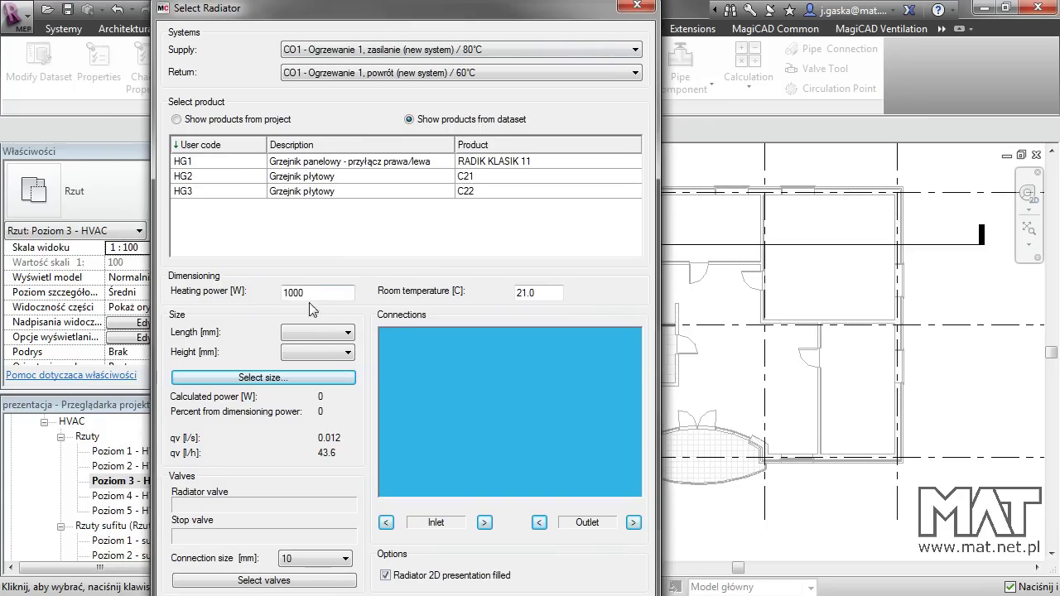
type("960")
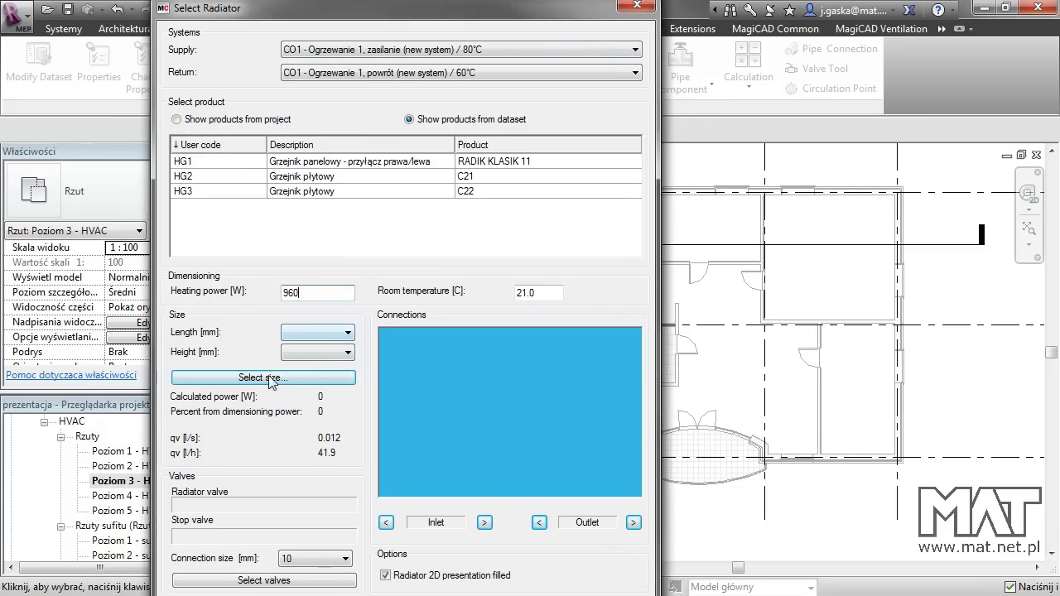
left_click(335, 328)
left_click(334, 332)
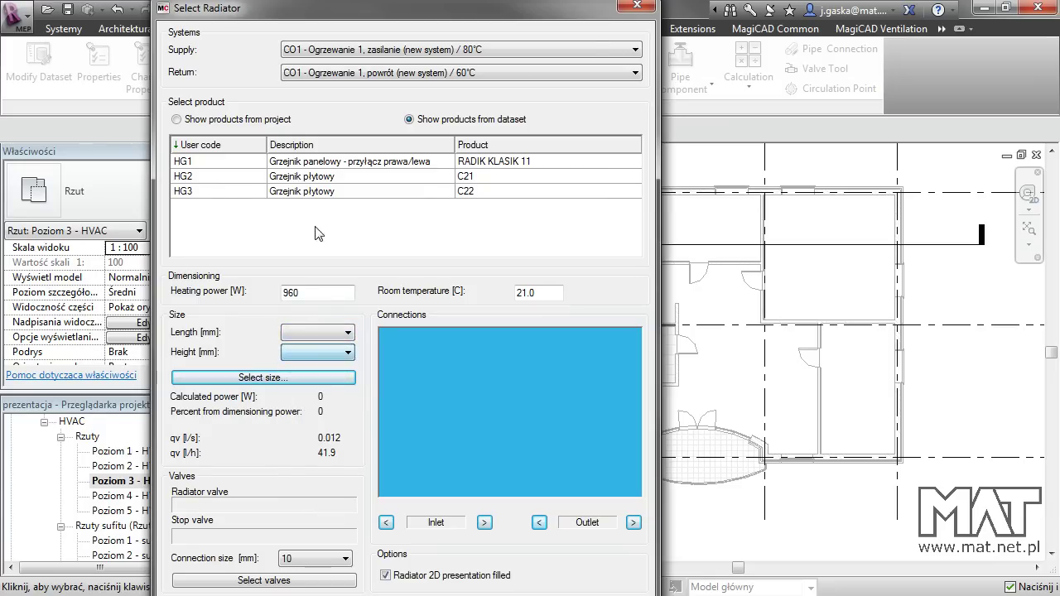
left_click(319, 196)
left_click(348, 333)
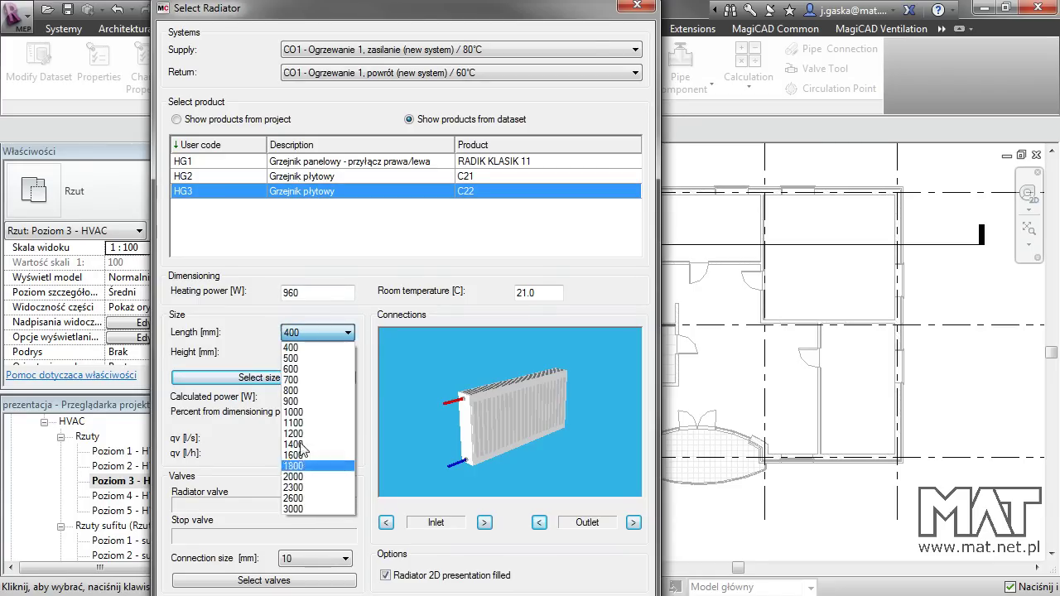
left_click(346, 347)
left_click(348, 352)
left_click(348, 352)
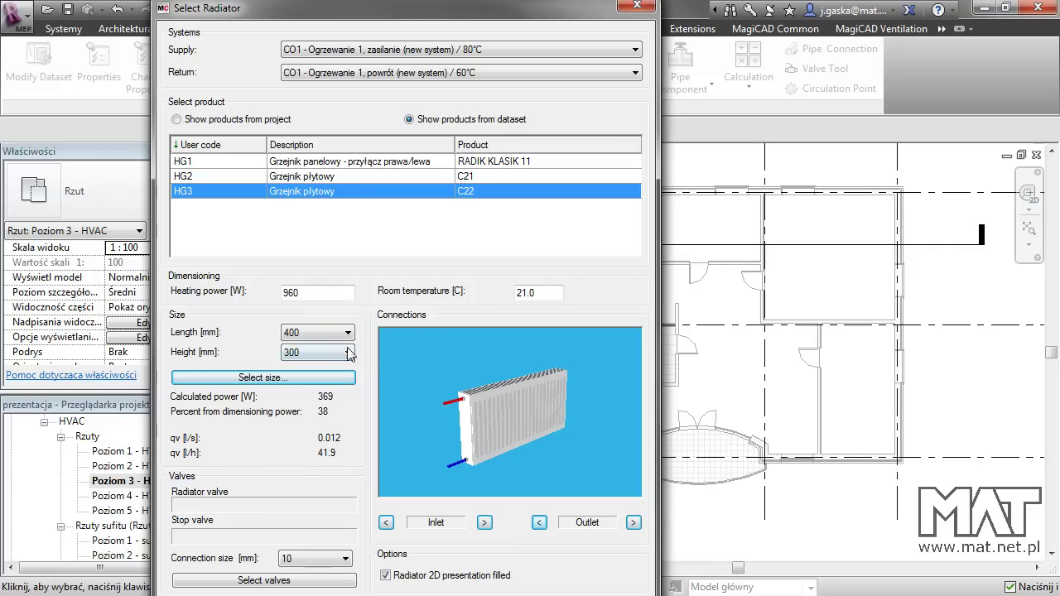
Step: Recalculate radiator sizes with maximum height 800 mm and maximum length 1500 mm
left_click(318, 379)
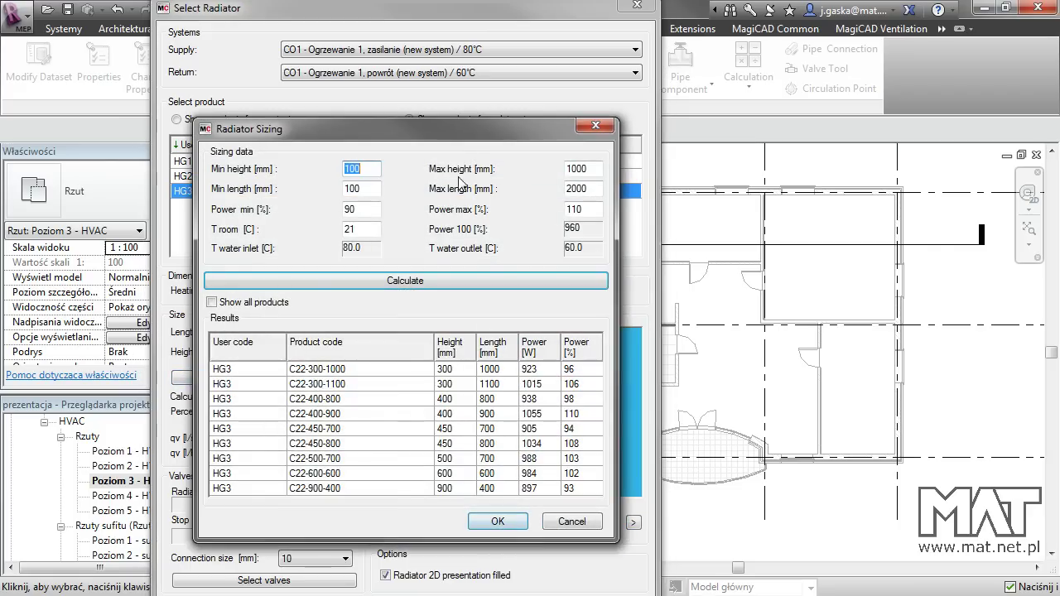
left_click_drag(458, 138, 484, 99)
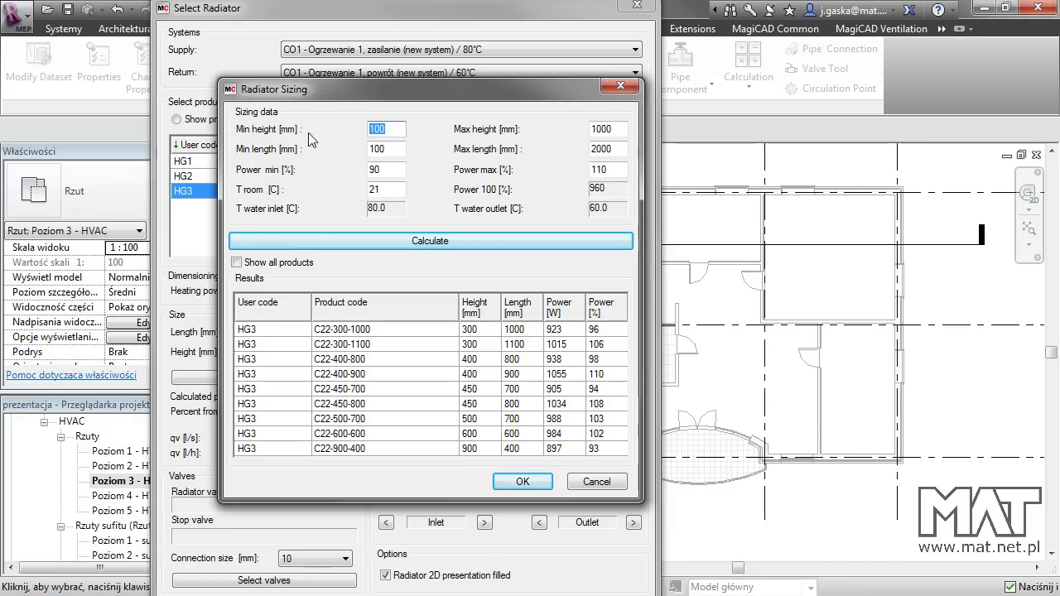
double_click(614, 128)
type("800")
left_click(388, 150)
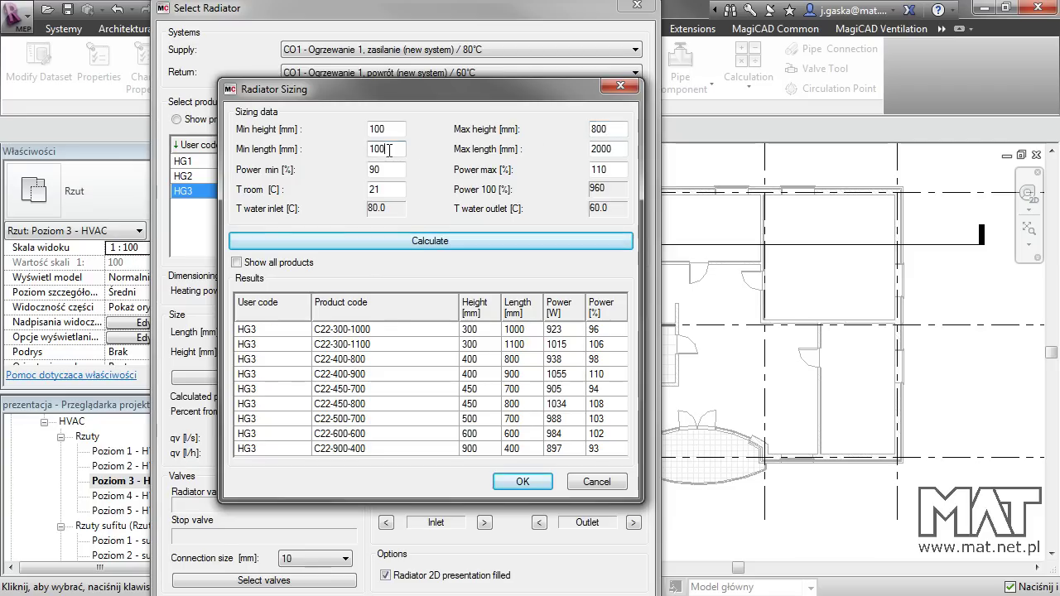
double_click(625, 148)
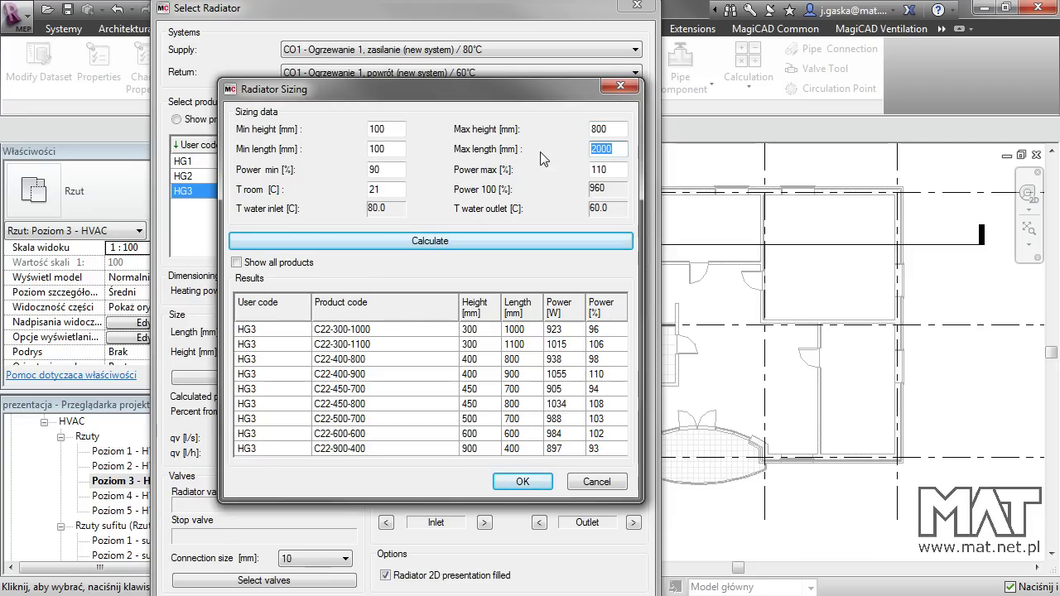
type("1500")
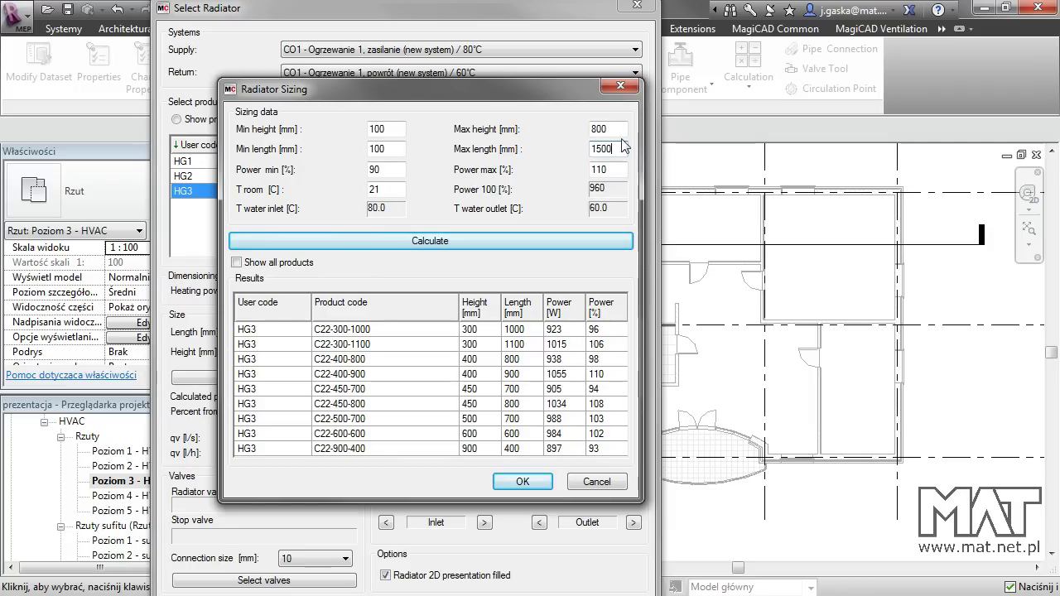
double_click(385, 169)
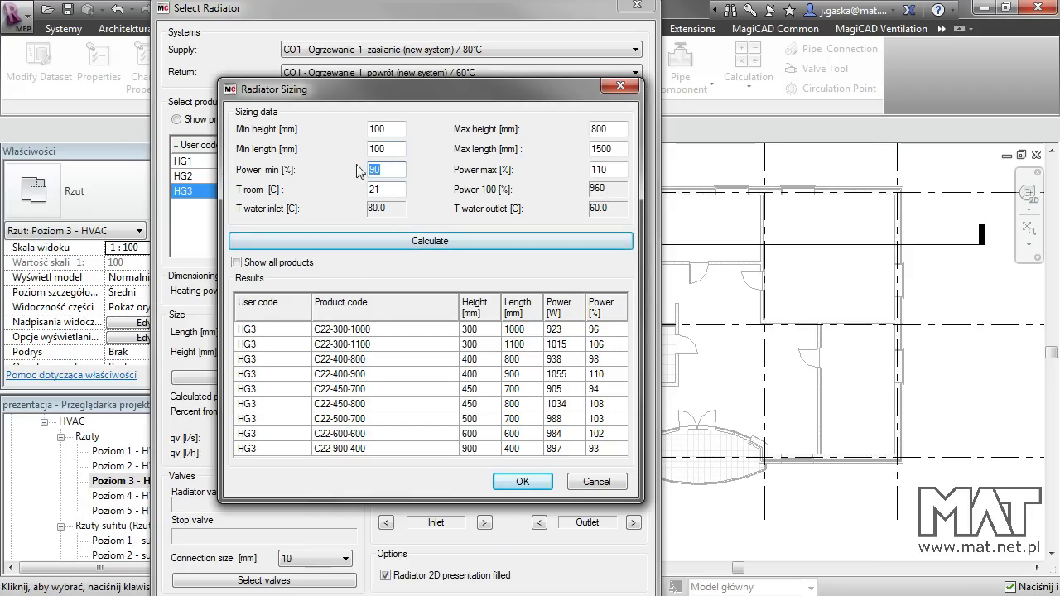
double_click(618, 170)
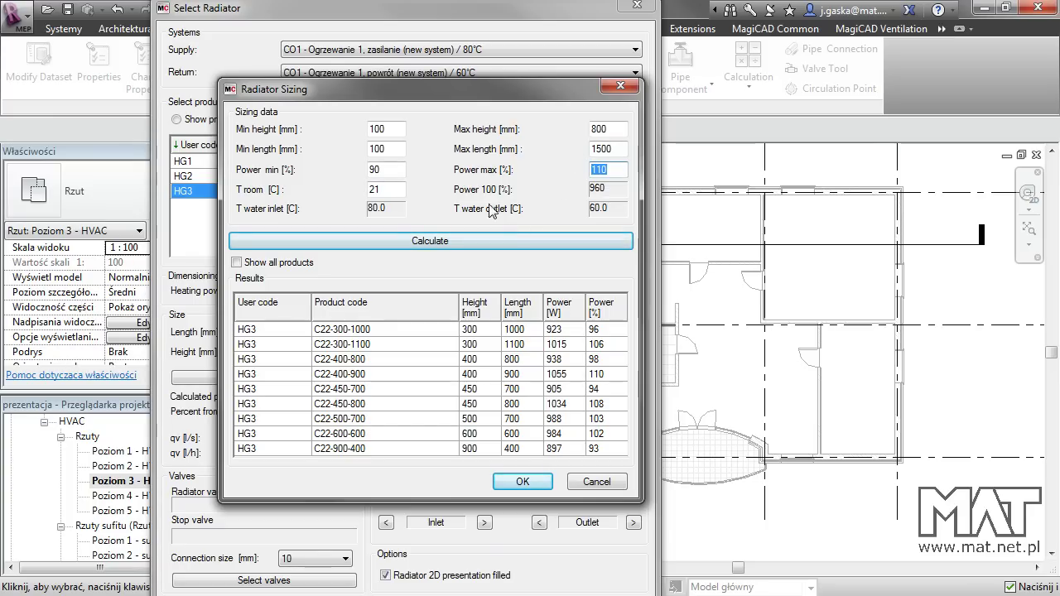
double_click(389, 190)
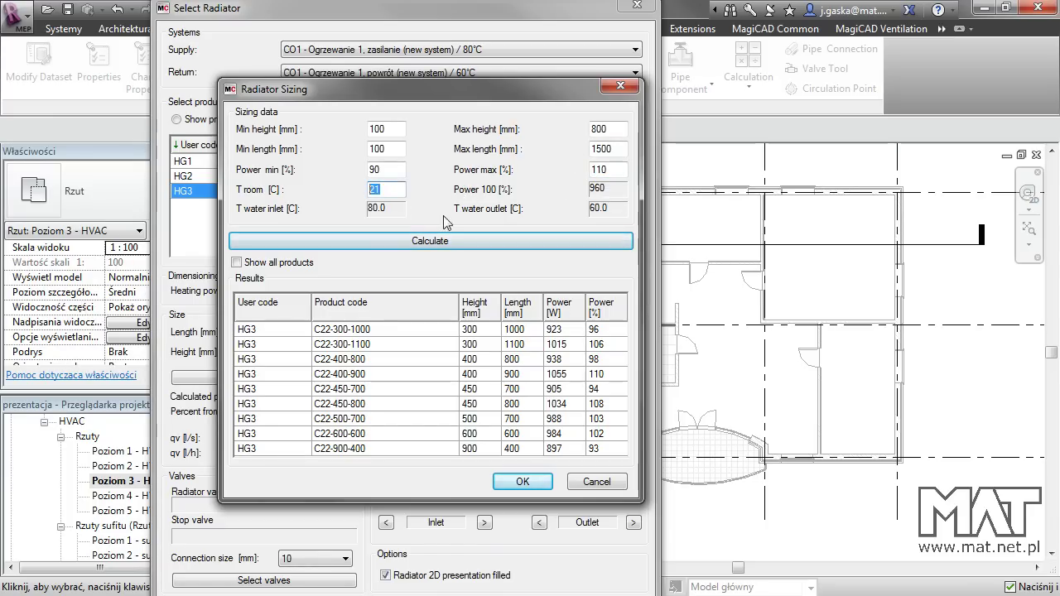
left_click(445, 246)
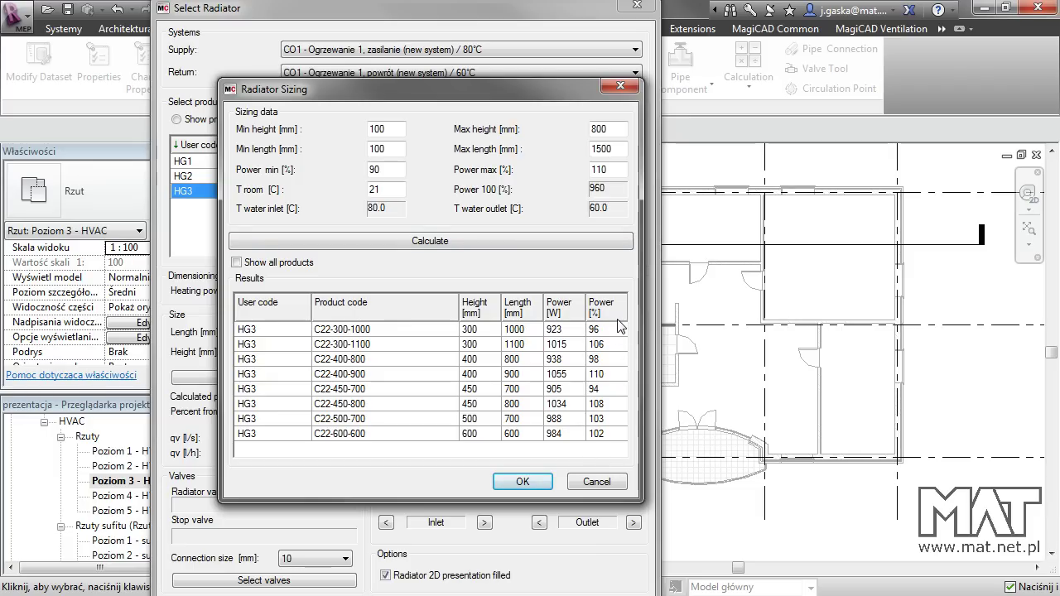
Step: Accept the C22-500-700 size delivering 988 W
left_click(370, 439)
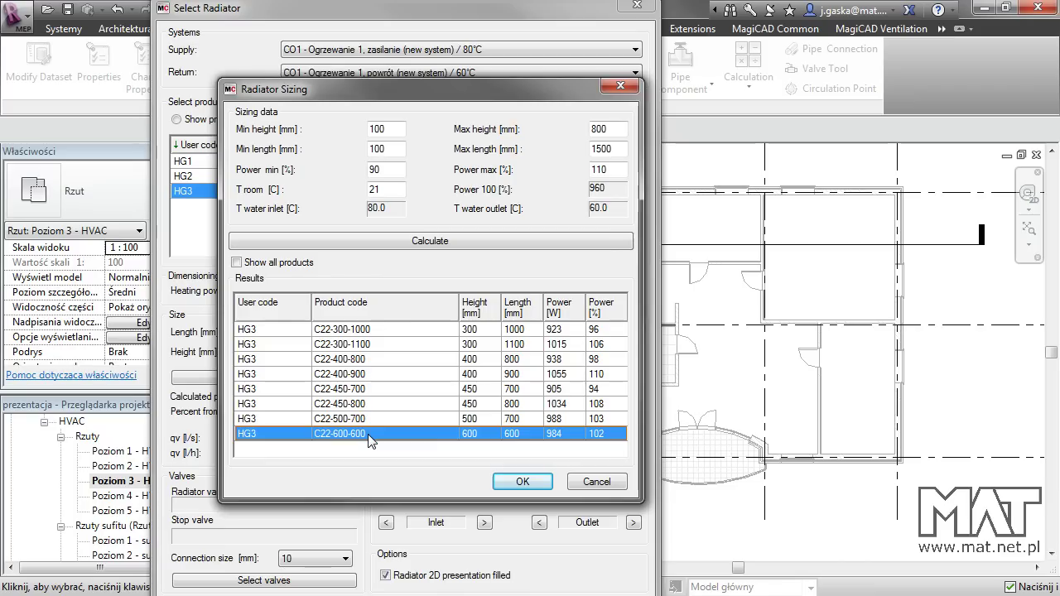
left_click(383, 420)
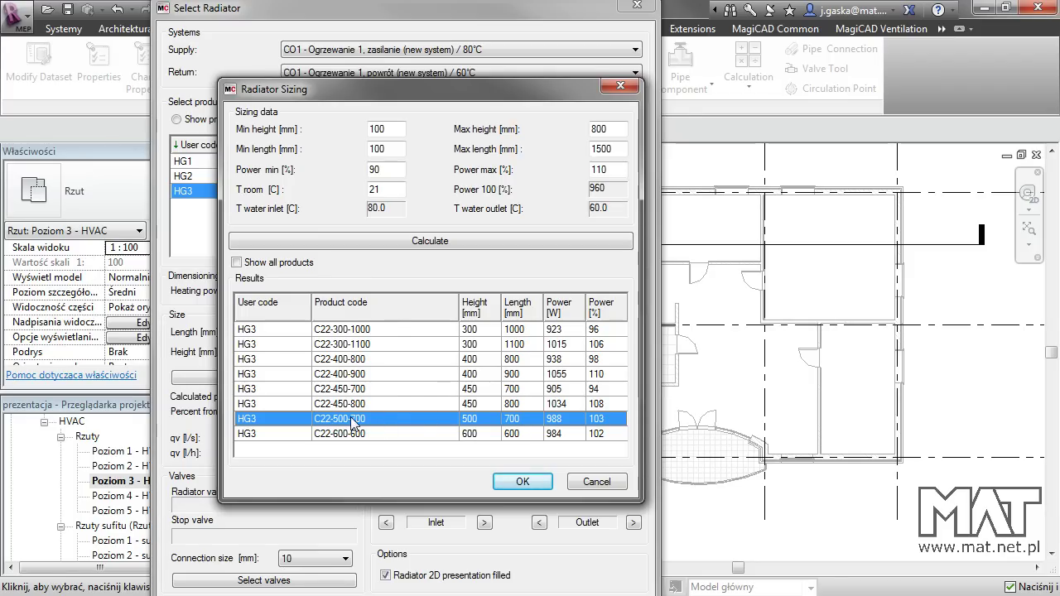
left_click(538, 481)
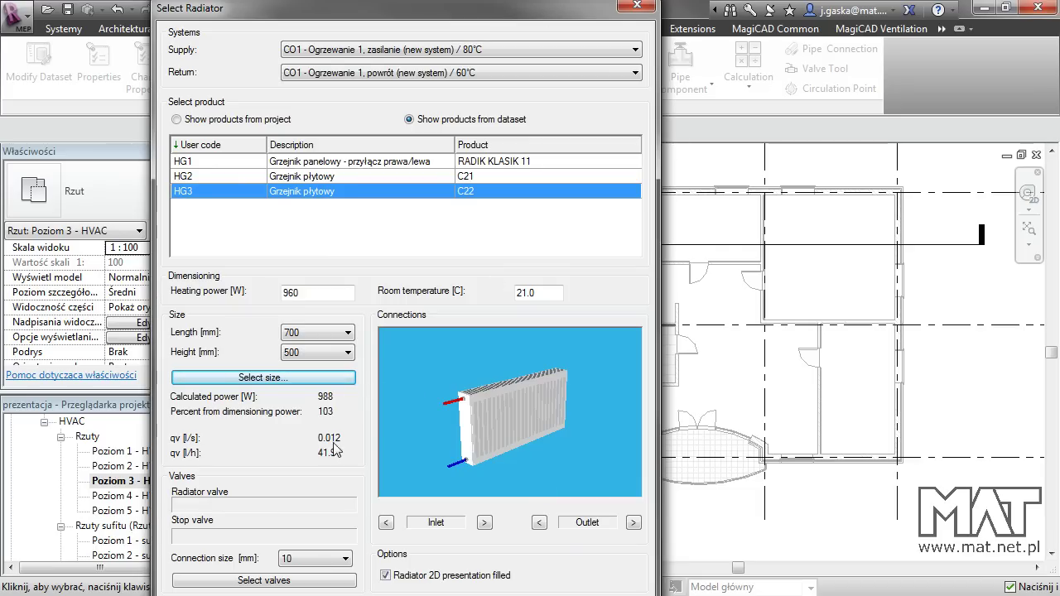
Step: Preview the inlet and outlet connection layouts, leaving the outlet bottom-left, and bring up valve selection
left_click(485, 523)
mouse_move(538, 452)
left_mouse_down()
mouse_move(498, 374)
mouse_move(496, 415)
left_mouse_up()
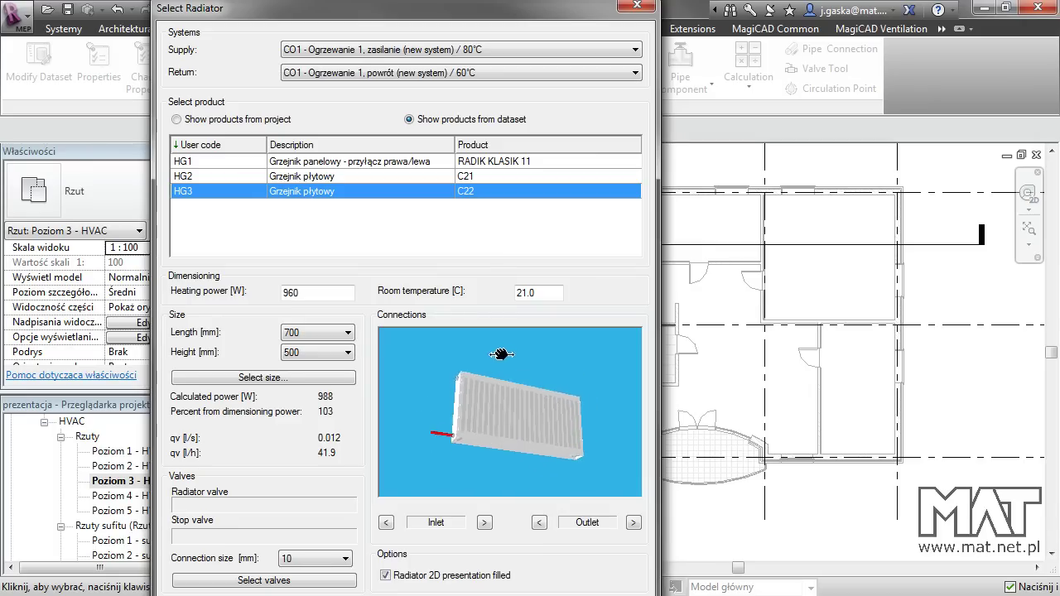
left_click(485, 523)
left_click(485, 524)
left_click(485, 523)
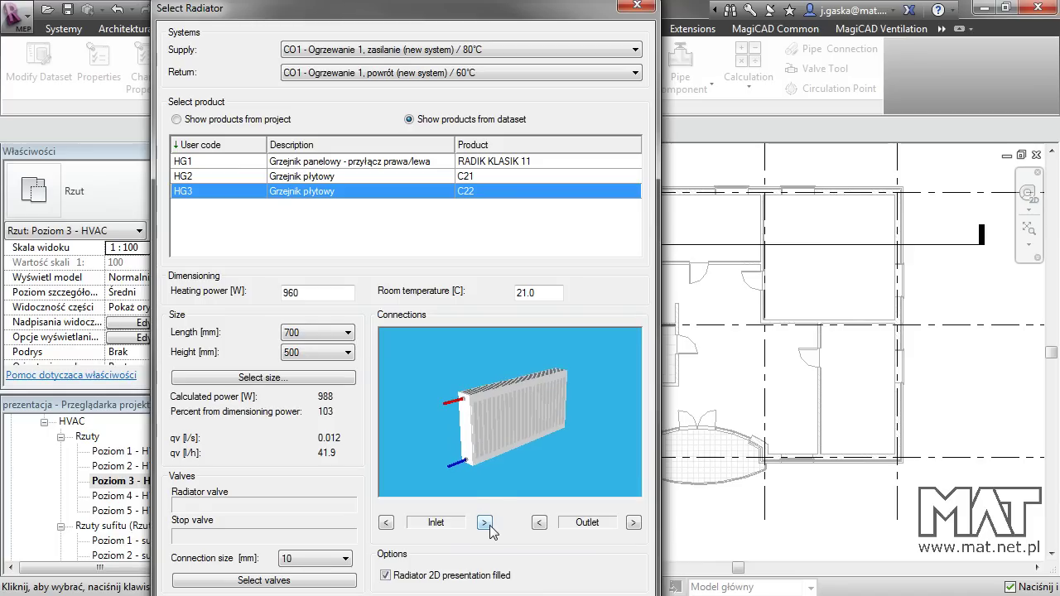
left_click(538, 525)
left_click(538, 525)
left_click(538, 524)
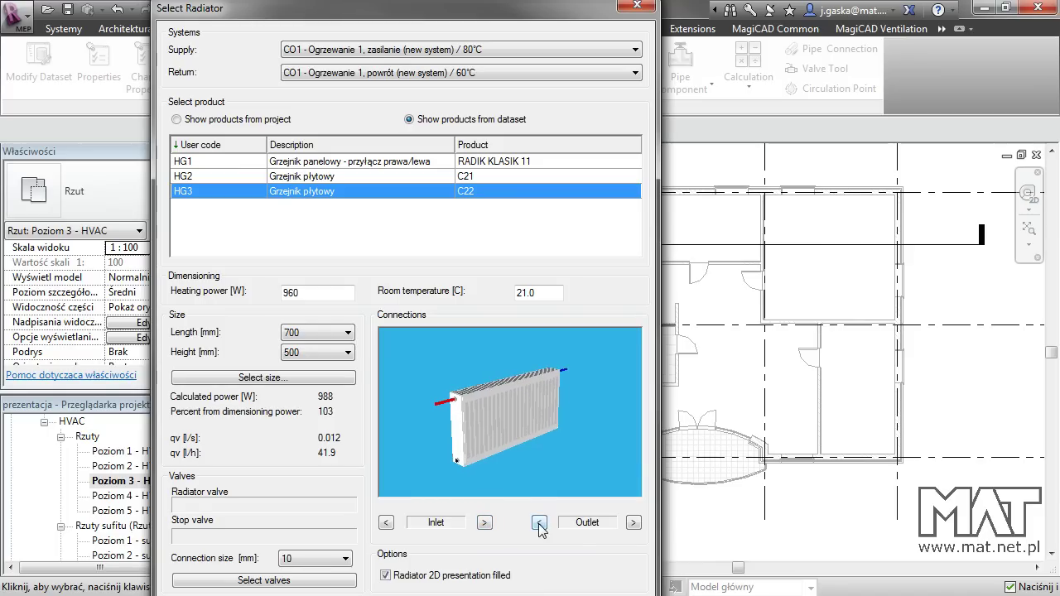
left_click(539, 523)
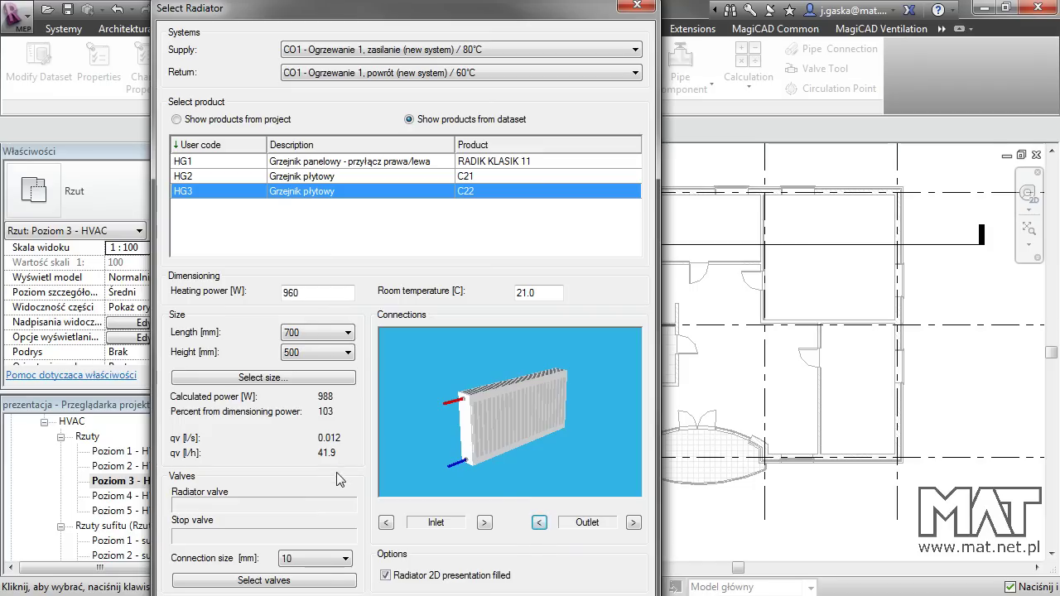
left_click(263, 580)
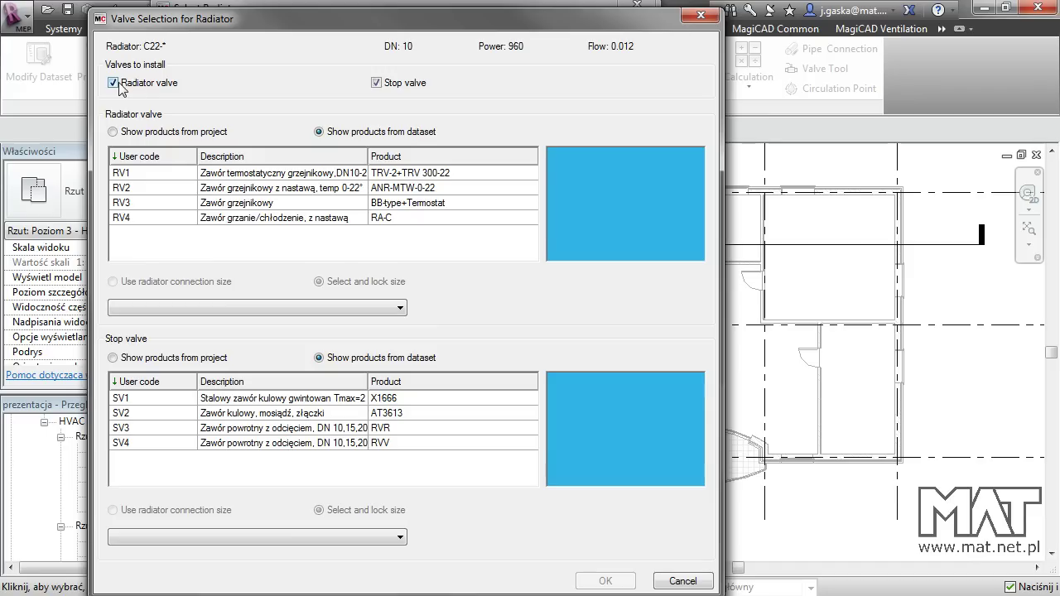
Step: Assign the RV3 V2000DBB15+T3001W0 radiator valve and the SV4 RVV 10 stop valve
left_click(258, 204)
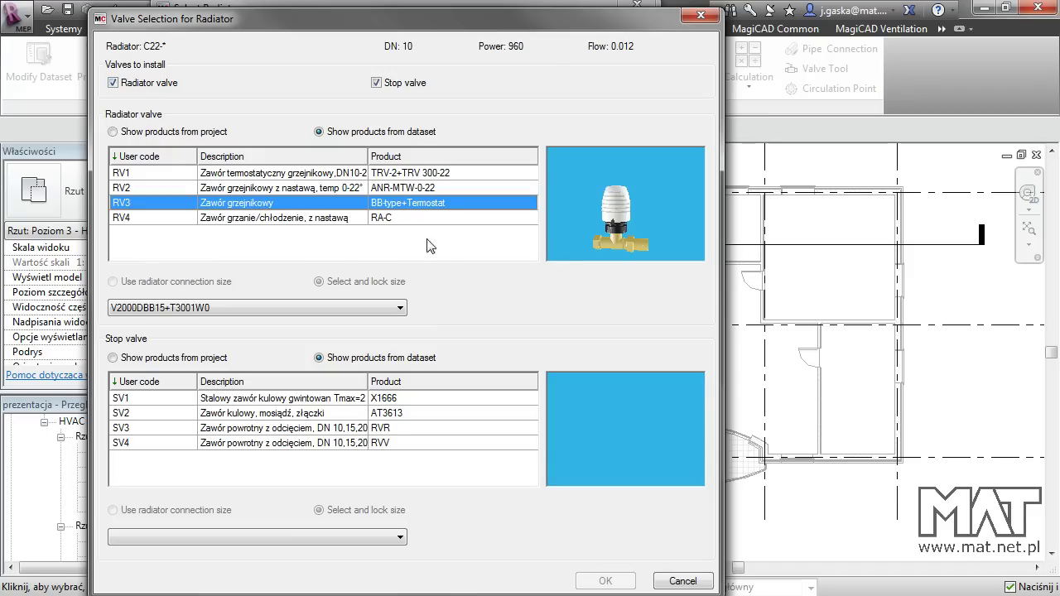
left_click(333, 219)
left_click(331, 205)
left_click(300, 431)
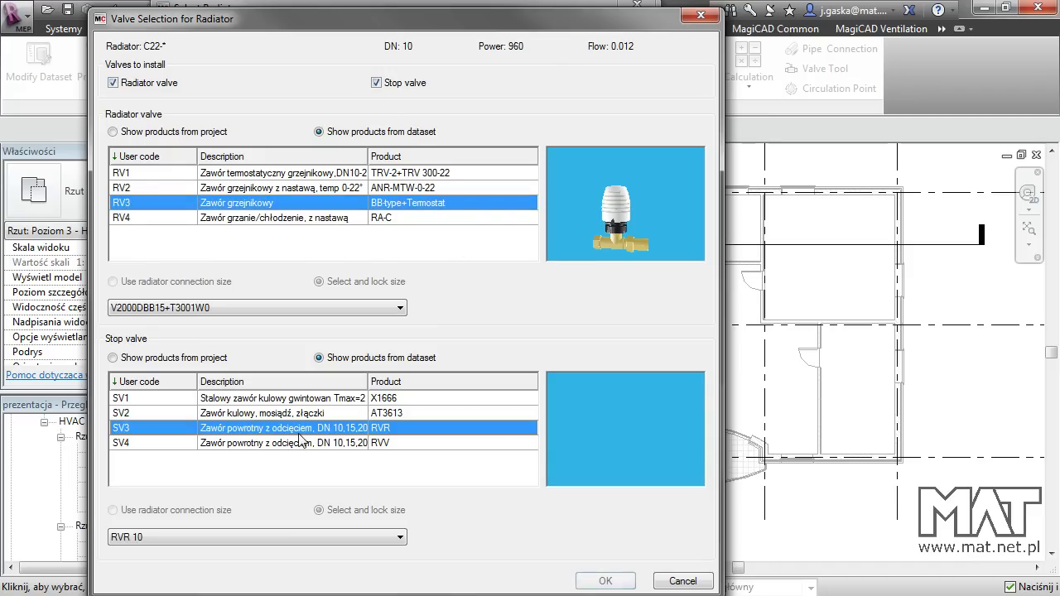
left_click(300, 414)
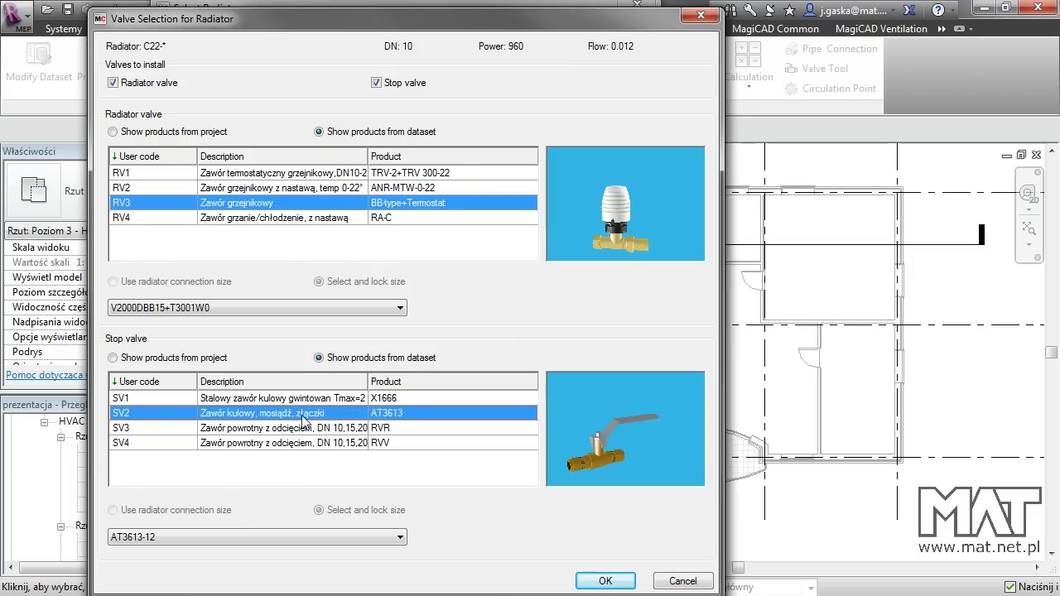
left_click(376, 83)
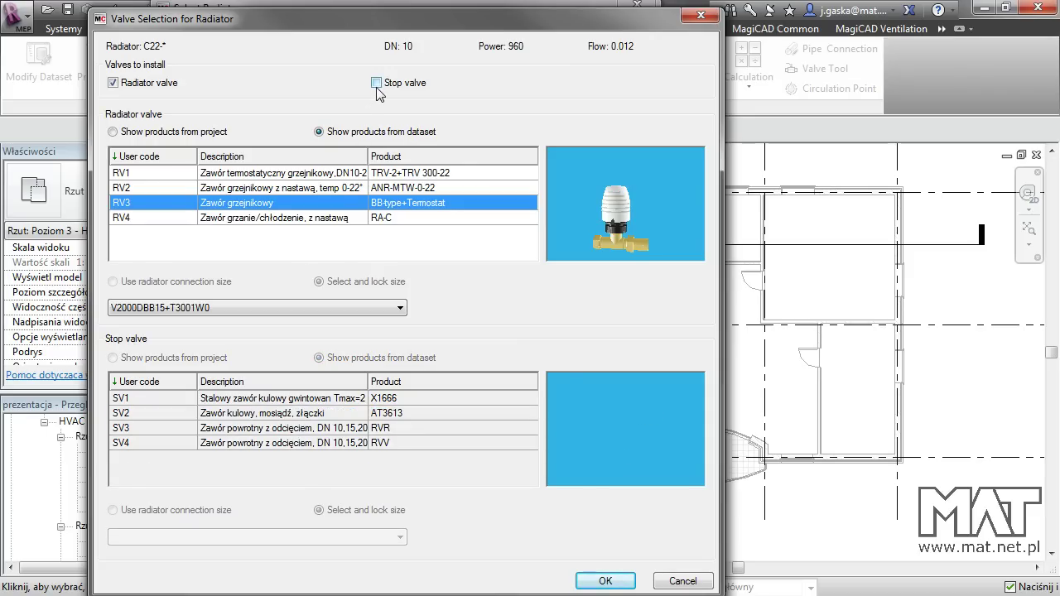
left_click(376, 83)
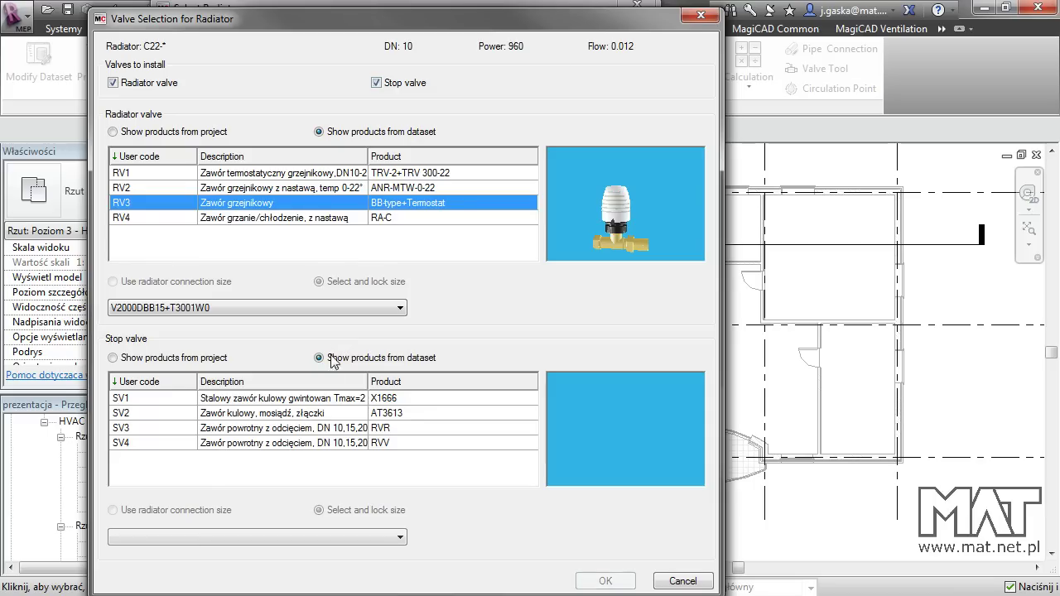
left_click(332, 398)
left_click(334, 413)
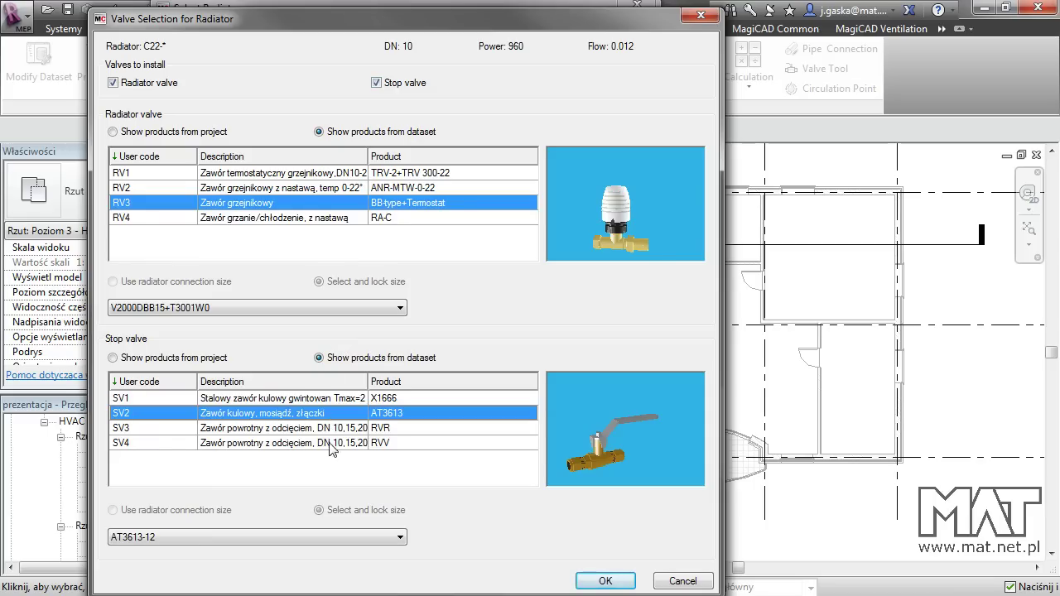
left_click(331, 443)
left_click(331, 429)
left_click(331, 443)
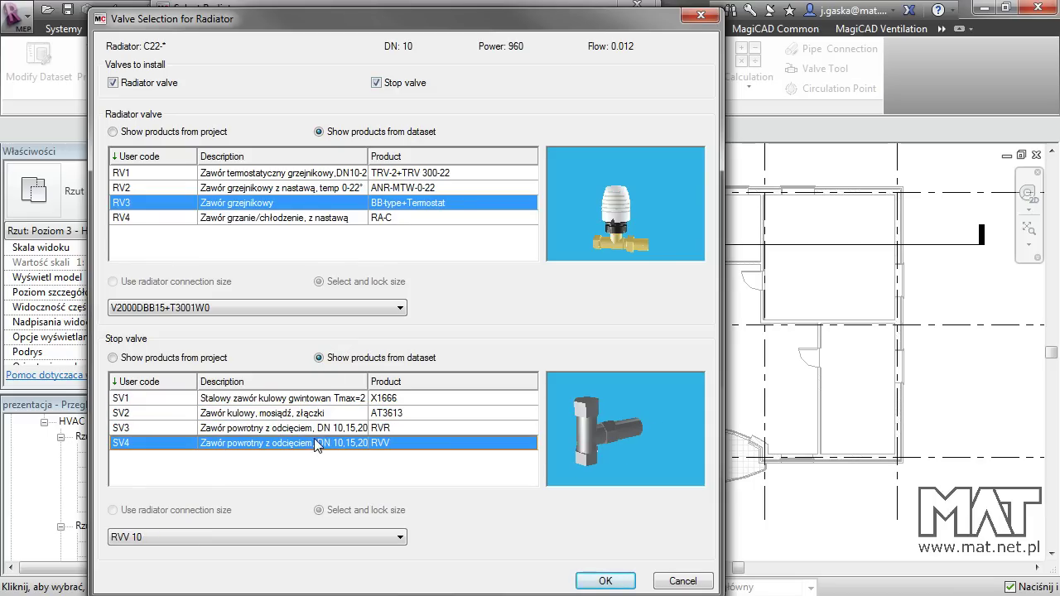
left_click(608, 580)
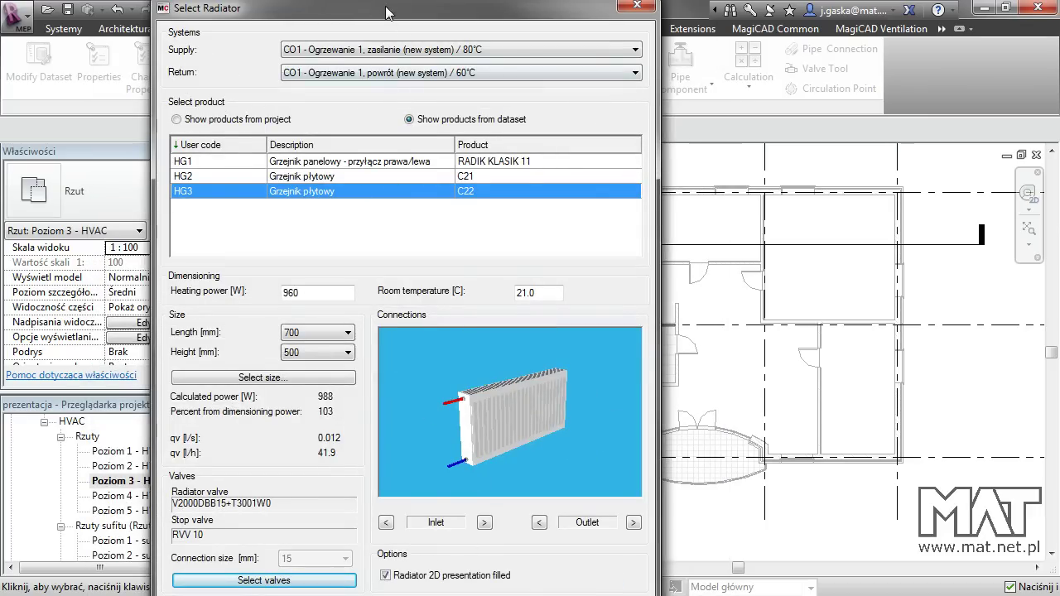
Step: Confirm the Purmo C22 radiator choice to bring up its 650/150 mm installation heights
key("Return")
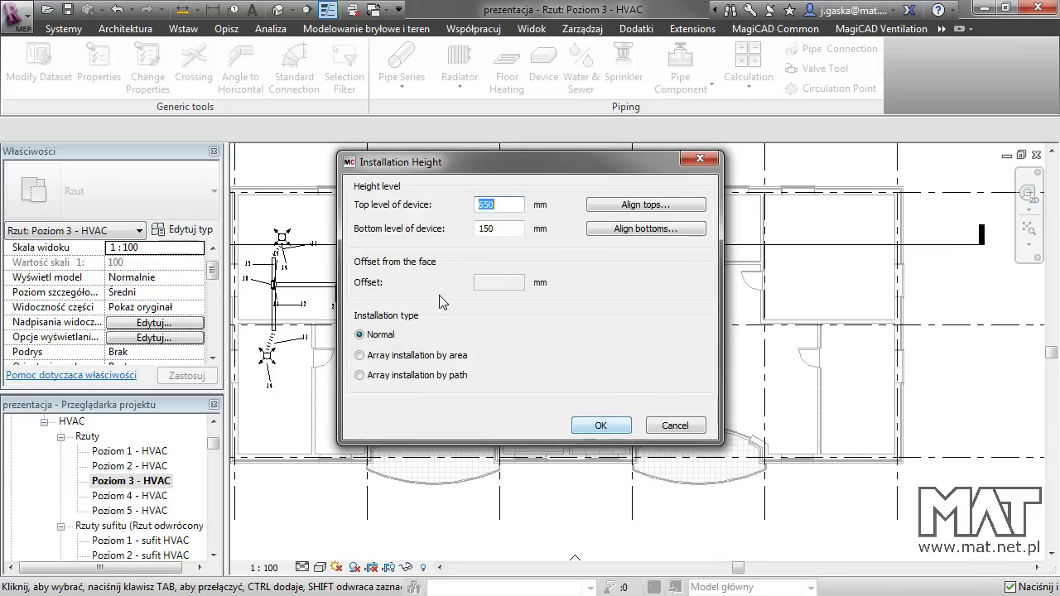
Step: Accept a 650 mm top and 150 mm bottom height for the C22-500-700_15 radiator
left_click(515, 232)
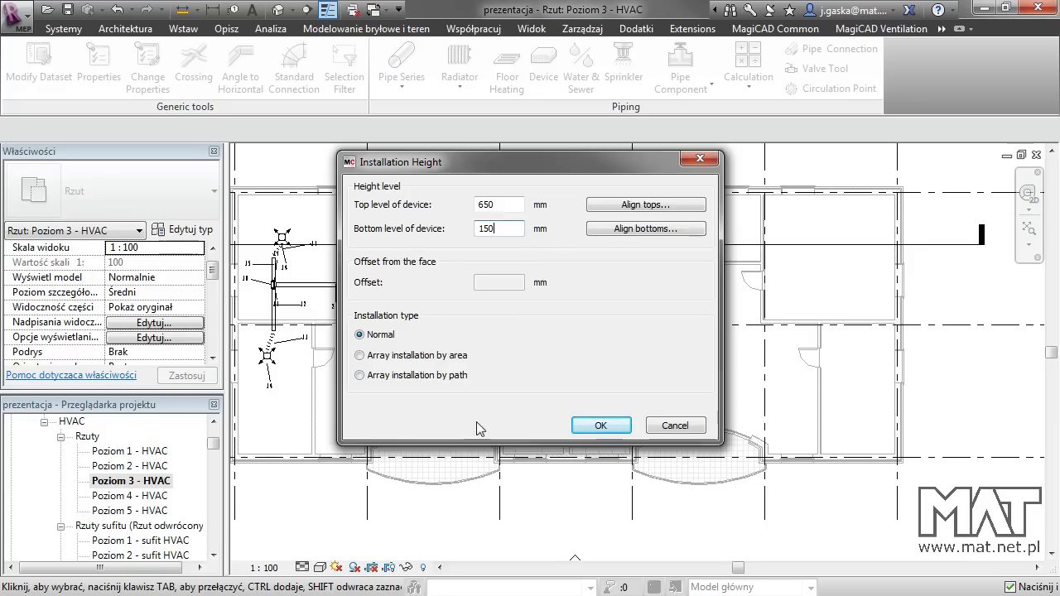
left_click(601, 429)
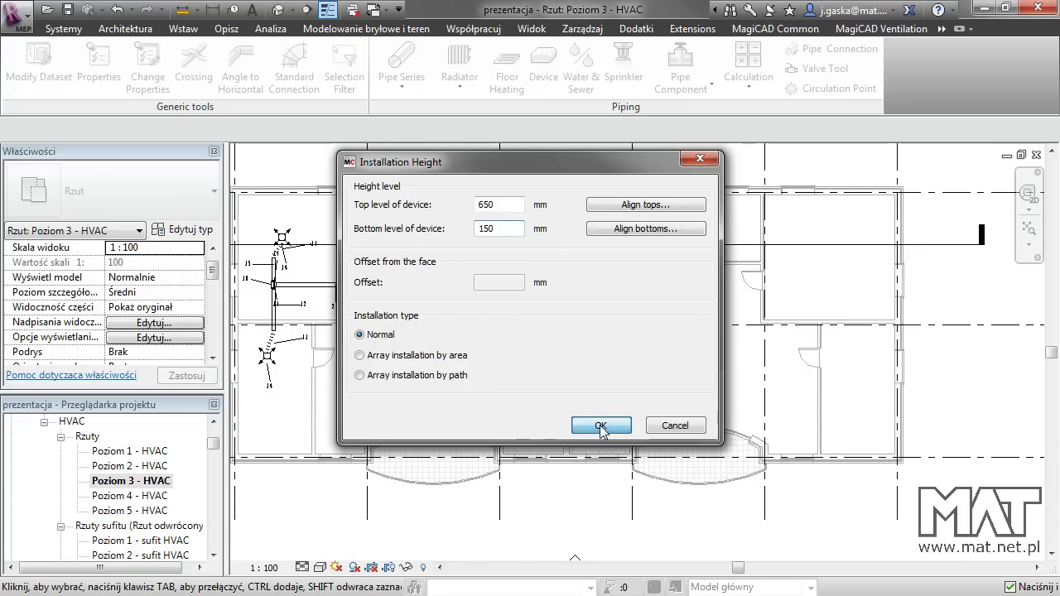
scroll(508, 244, "up", 5)
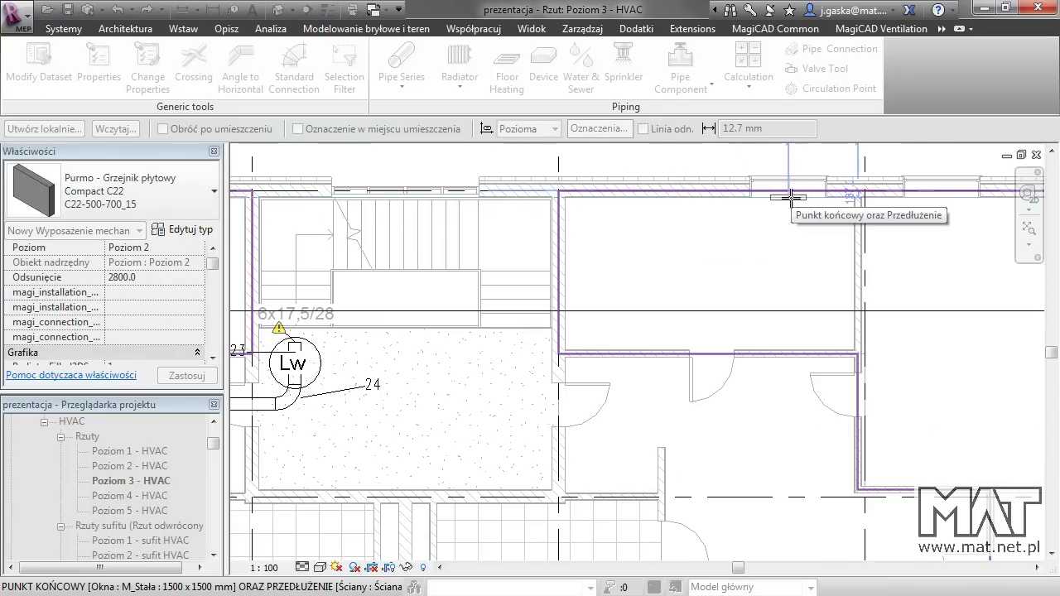
Step: Place three C22-500-700 radiators, one under each upper-wall window and one on the right wall
left_click(791, 197)
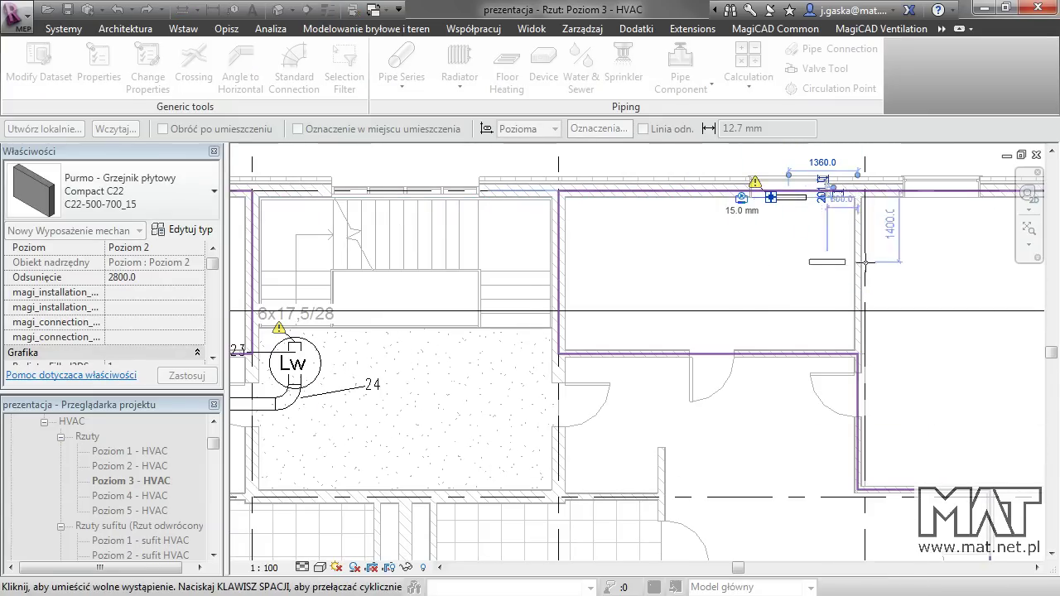
middle_click_drag(822, 263, 687, 281)
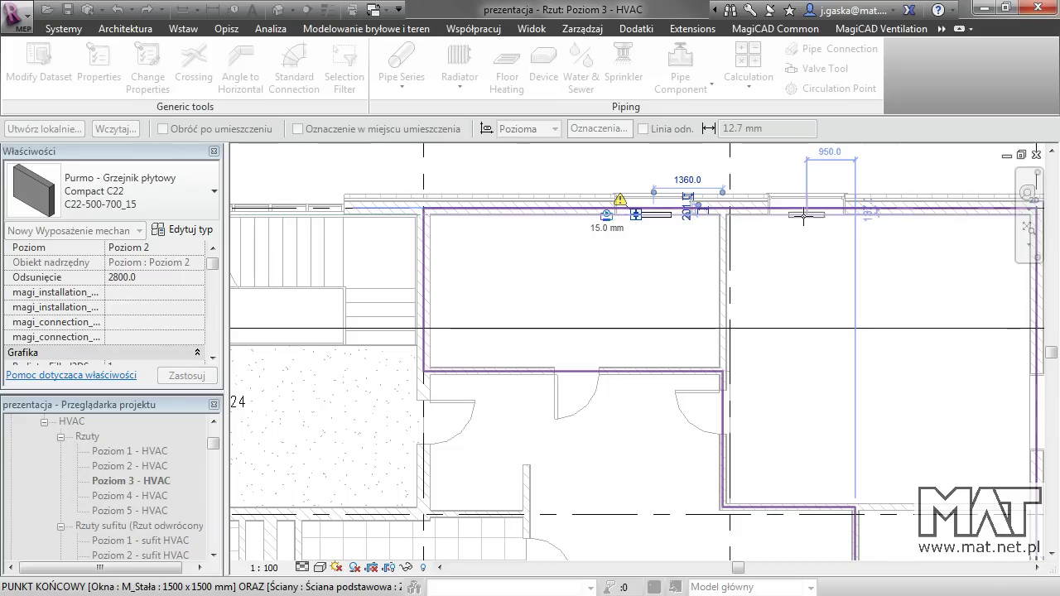
left_click(805, 215)
middle_click_drag(1026, 411, 944, 401)
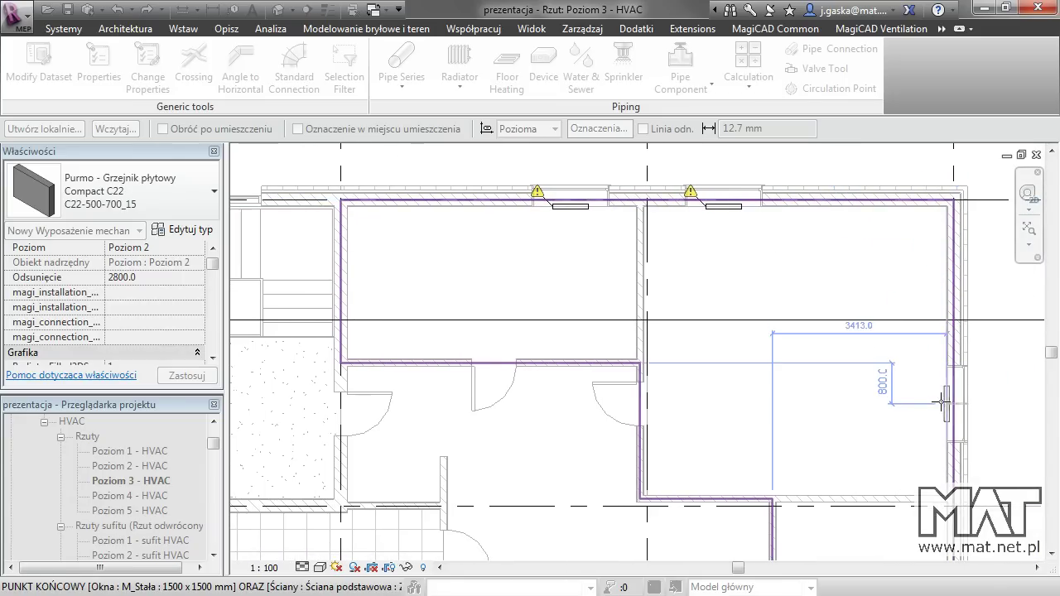
left_click(944, 403)
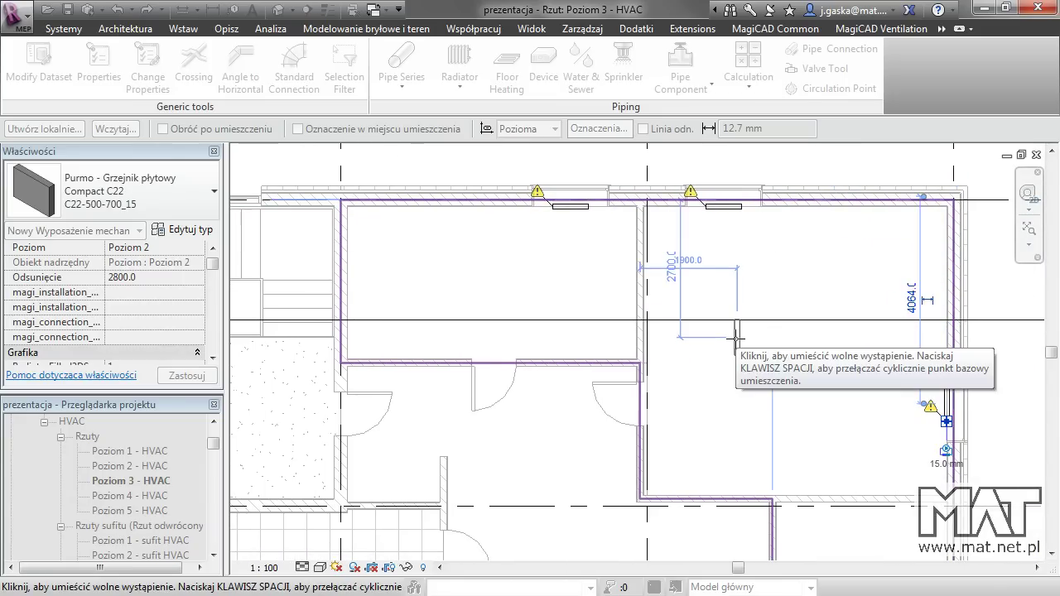
key("Escape")
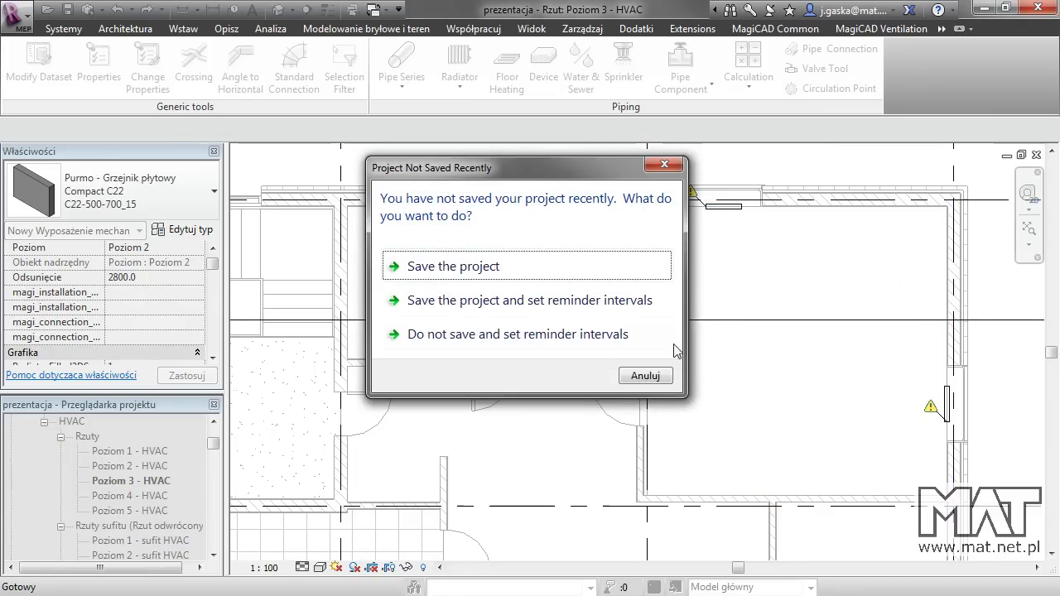
Step: Skip saving with Anuluj and cancel the Duct Pressure Loss Report
left_click(645, 375)
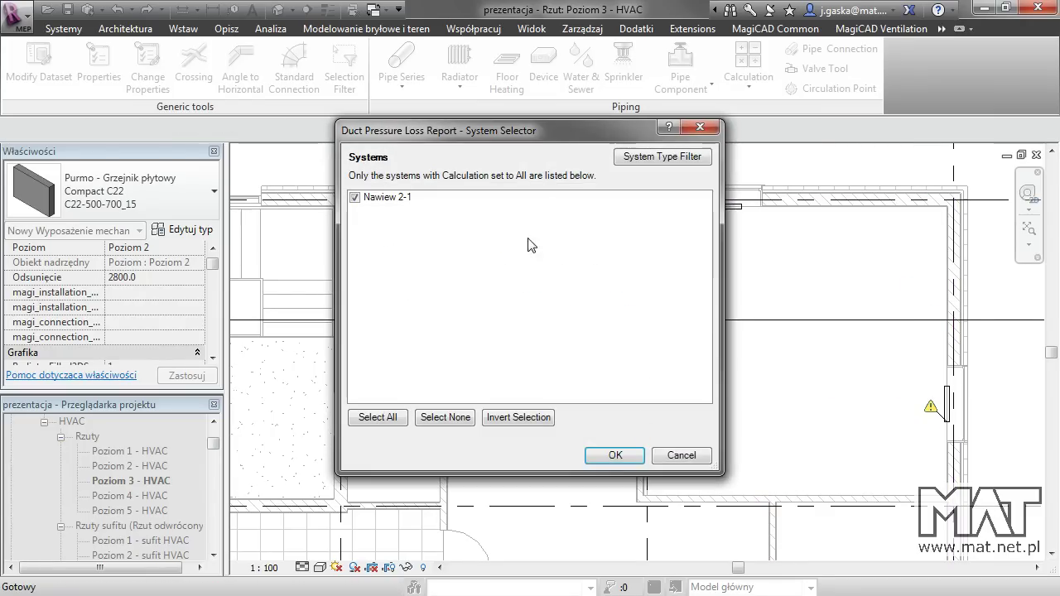
left_click(687, 457)
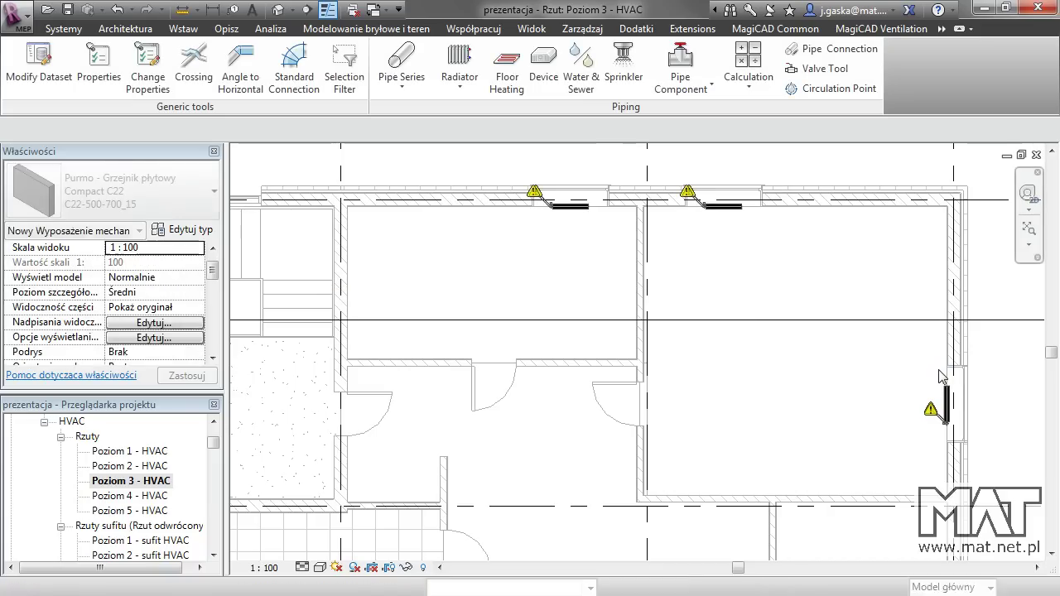
Step: Move the right and left window radiators out from the upper wall to 300
scroll(681, 232, "up", 3)
scroll(681, 232, "up", 1)
left_click(718, 209)
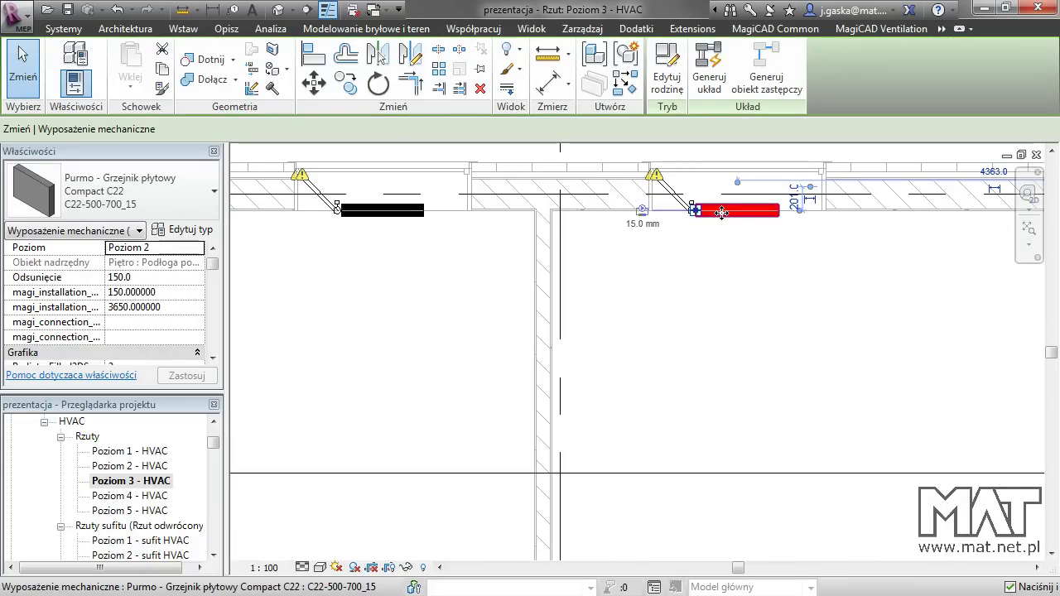
left_click_drag(719, 219, 726, 232)
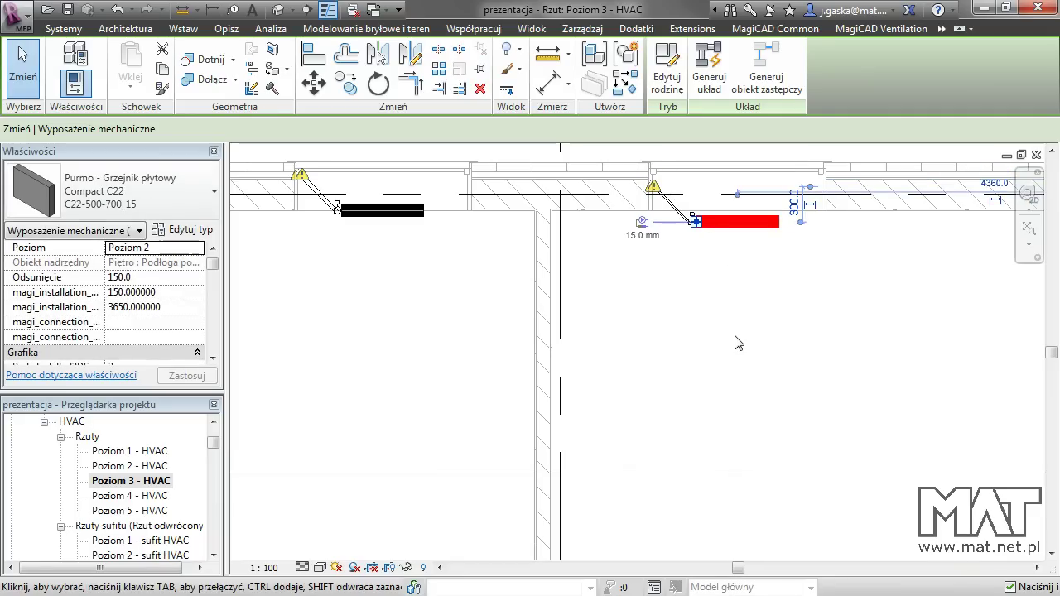
left_click(738, 342)
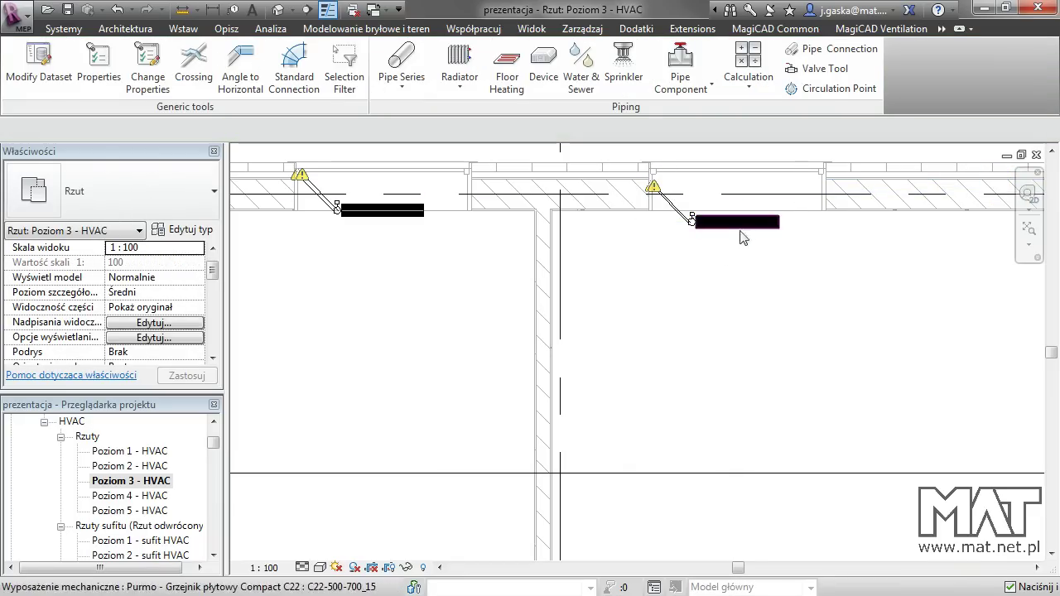
left_click(391, 217)
left_click_drag(391, 217, 391, 235)
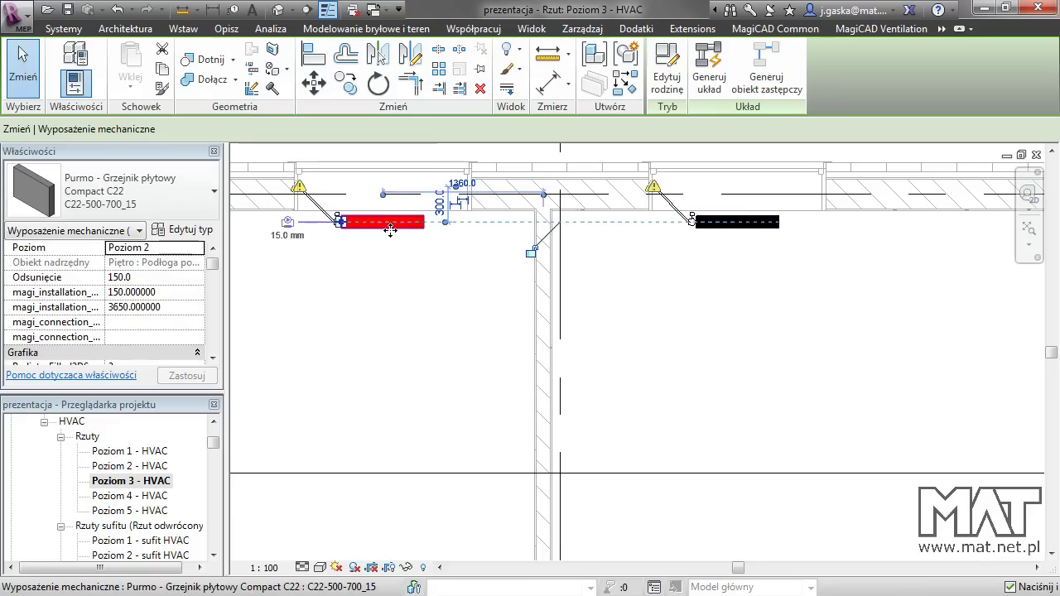
left_click(394, 300)
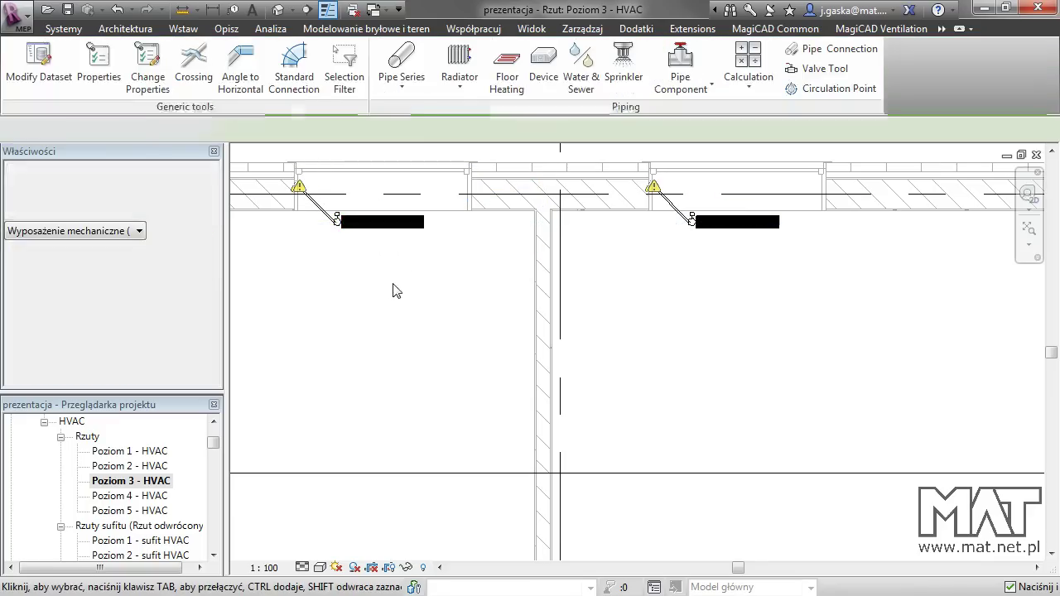
Step: Inspect the Honeywell V2000DBB15+T3001W0 valves on the left and right radiators
scroll(331, 232, "up", 3)
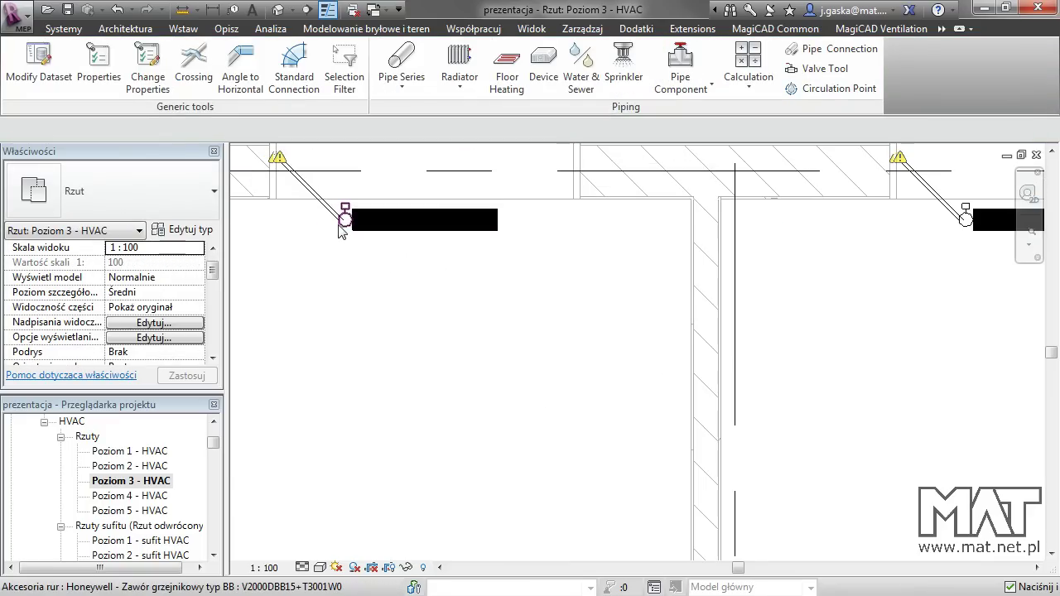
left_click(342, 229)
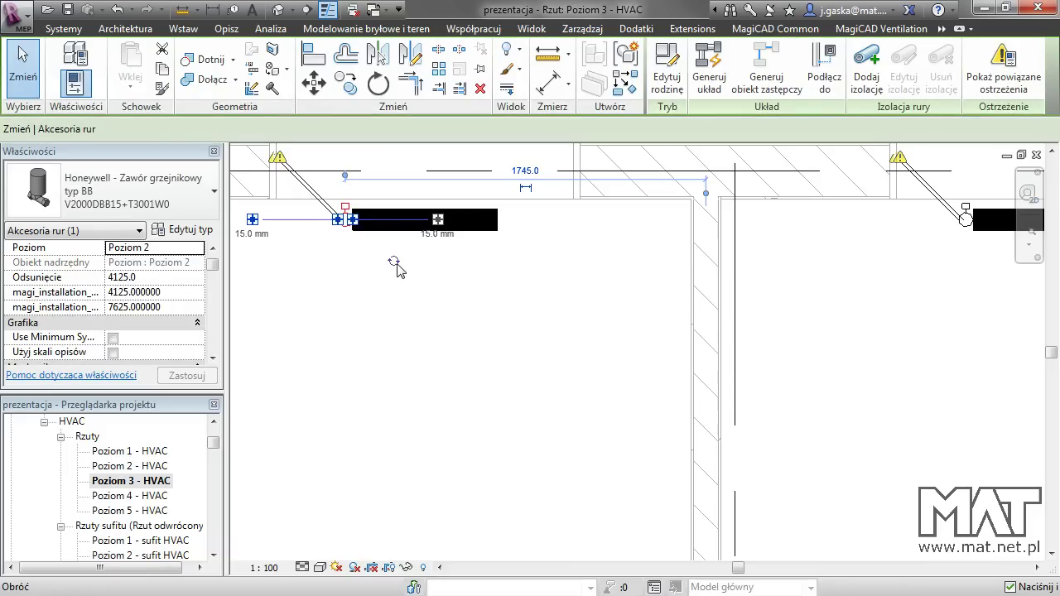
key("Escape")
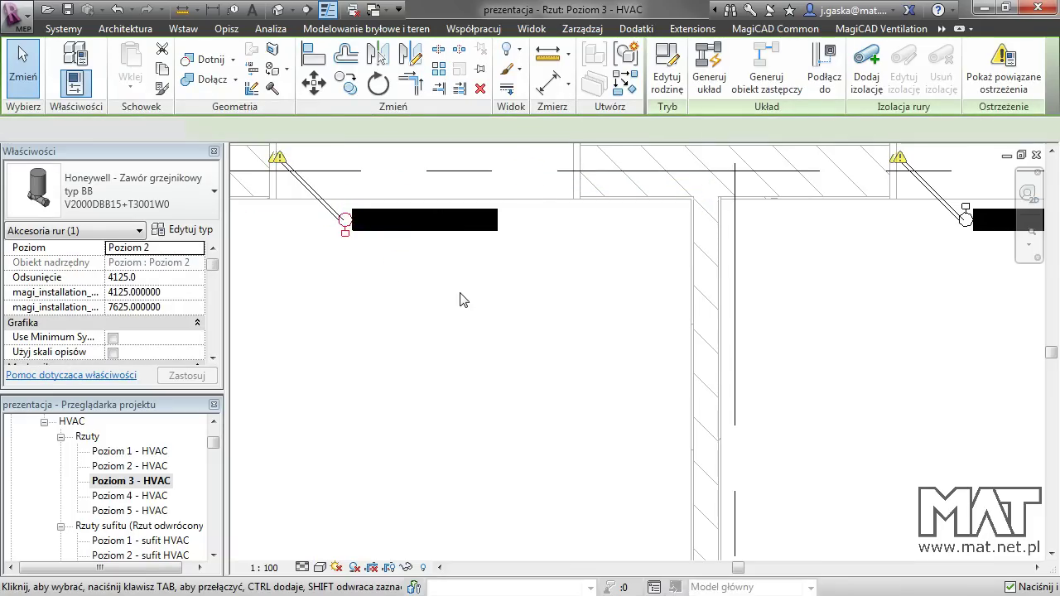
key("Escape")
left_click(965, 222)
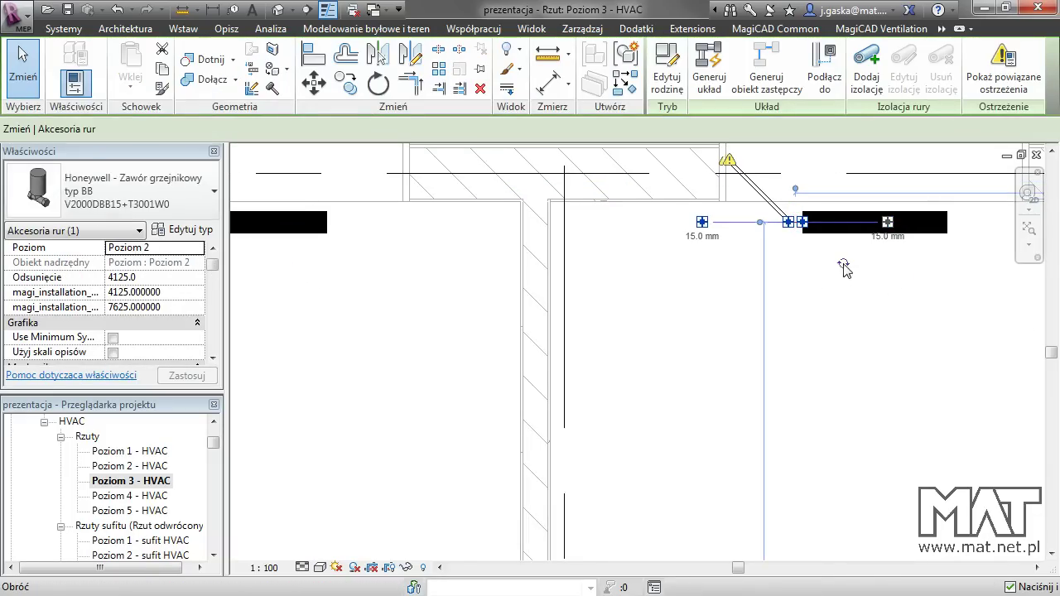
key("Escape")
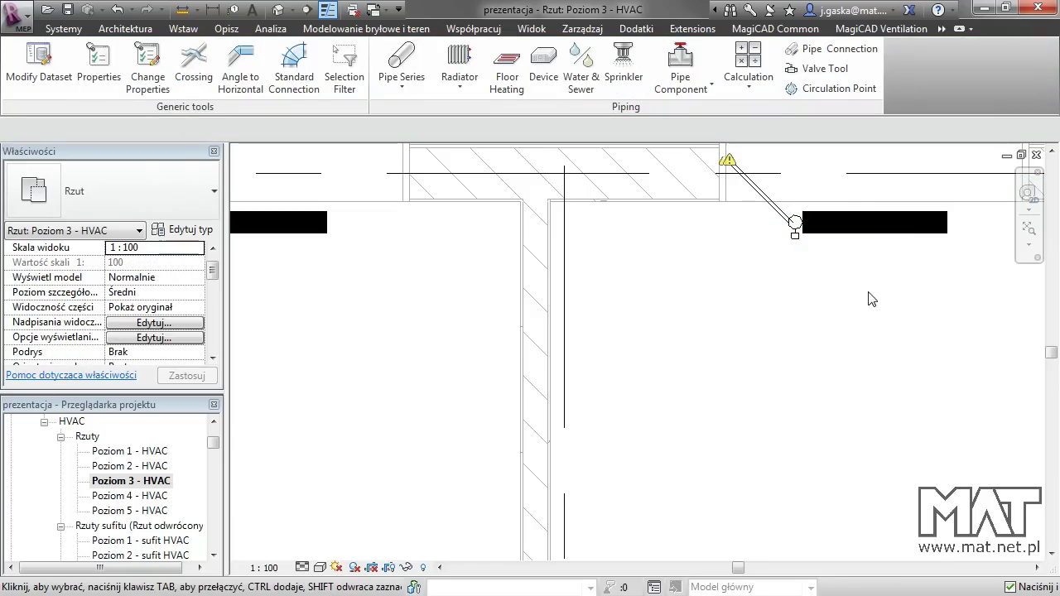
scroll(871, 299, "down", 2)
scroll(871, 299, "down", 2)
mouse_move(883, 303)
middle_mouse_down()
mouse_move(846, 289)
mouse_move(853, 339)
middle_mouse_up()
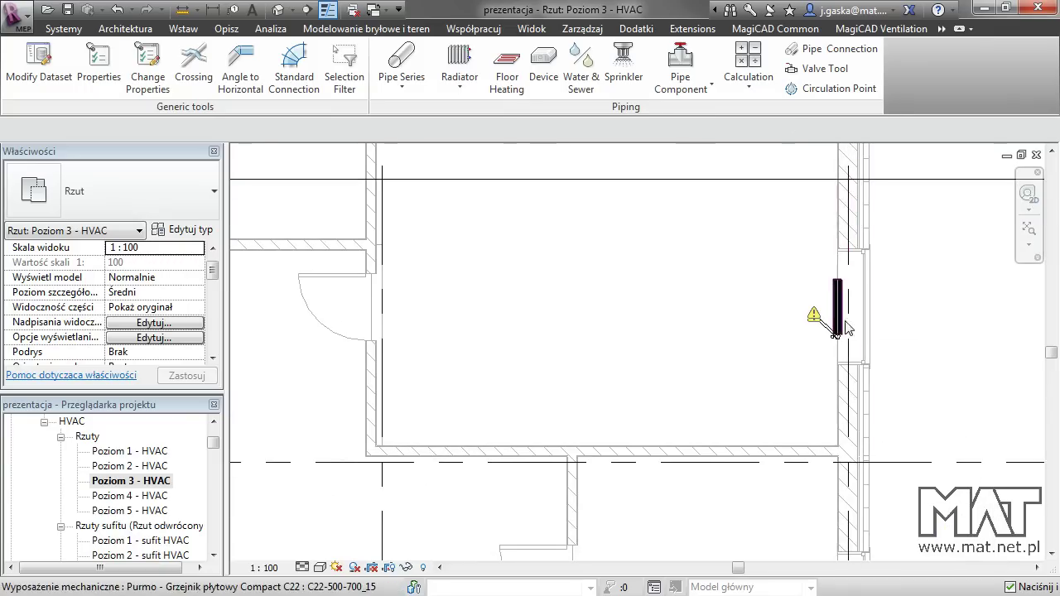
Step: Shift the right-wall radiator left until its temporary dimension reads 300
scroll(850, 340, "up", 3)
left_click(838, 305)
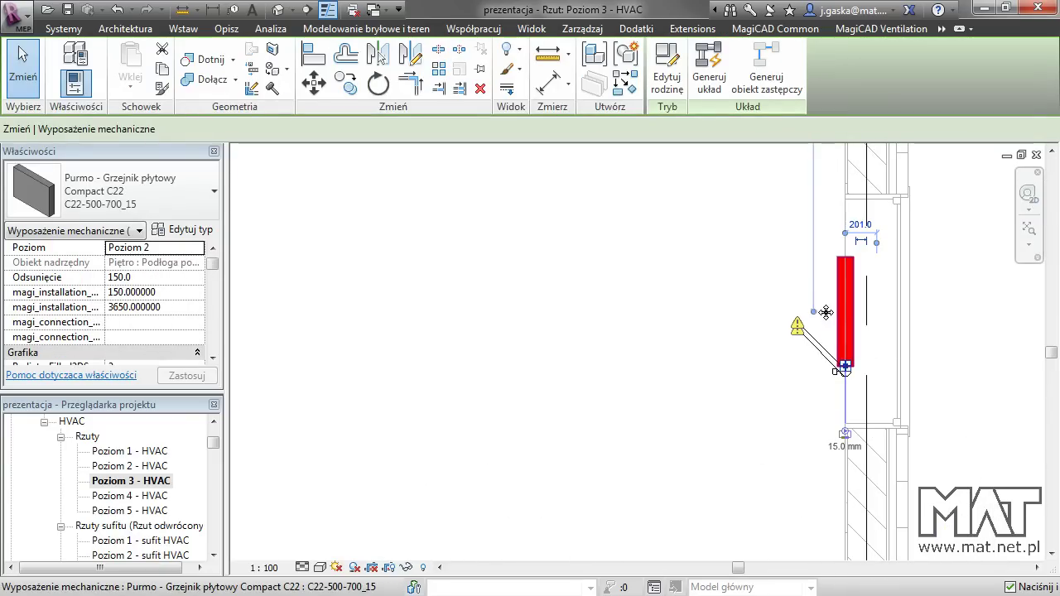
left_click_drag(827, 312, 822, 315)
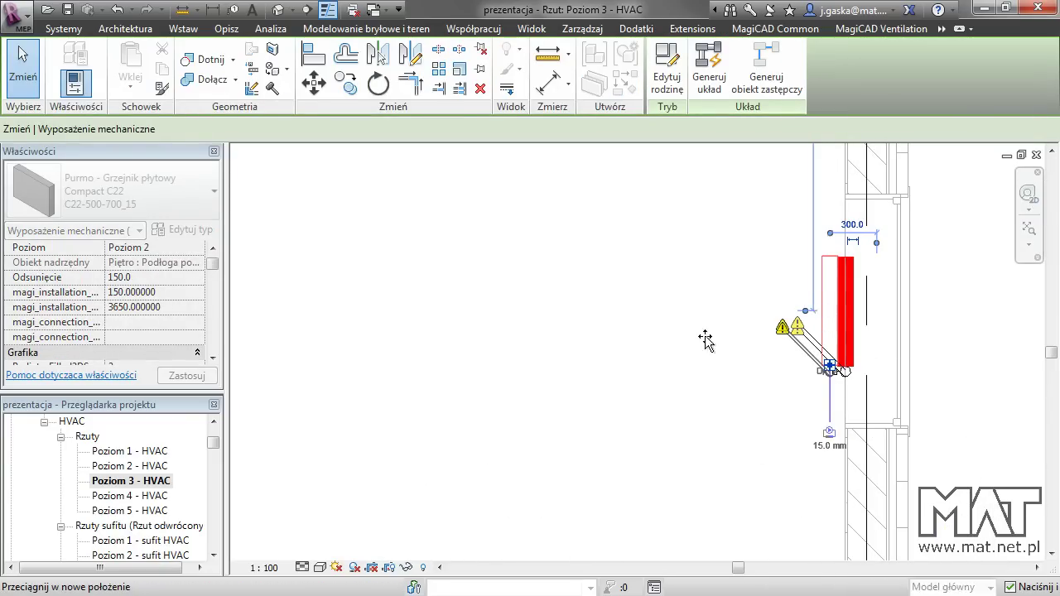
left_click(660, 343)
scroll(658, 342, "down", 2)
scroll(660, 343, "down", 2)
scroll(620, 339, "down", 2)
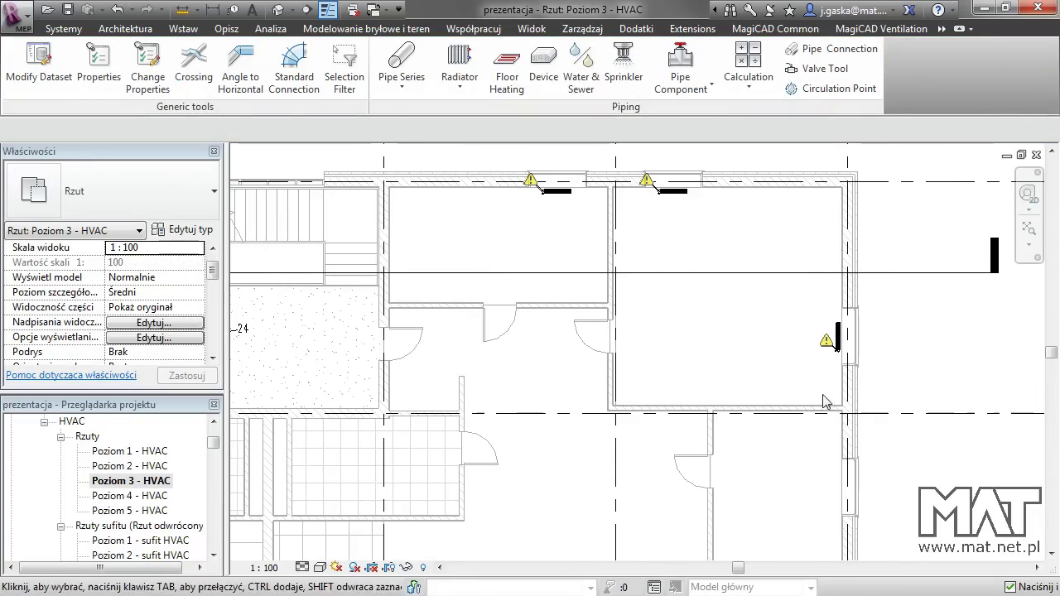
Step: Create the Rury stalowe Fe-35 pipe series through MagiCAD's Create and update pipe series
left_click(406, 88)
left_click(431, 117)
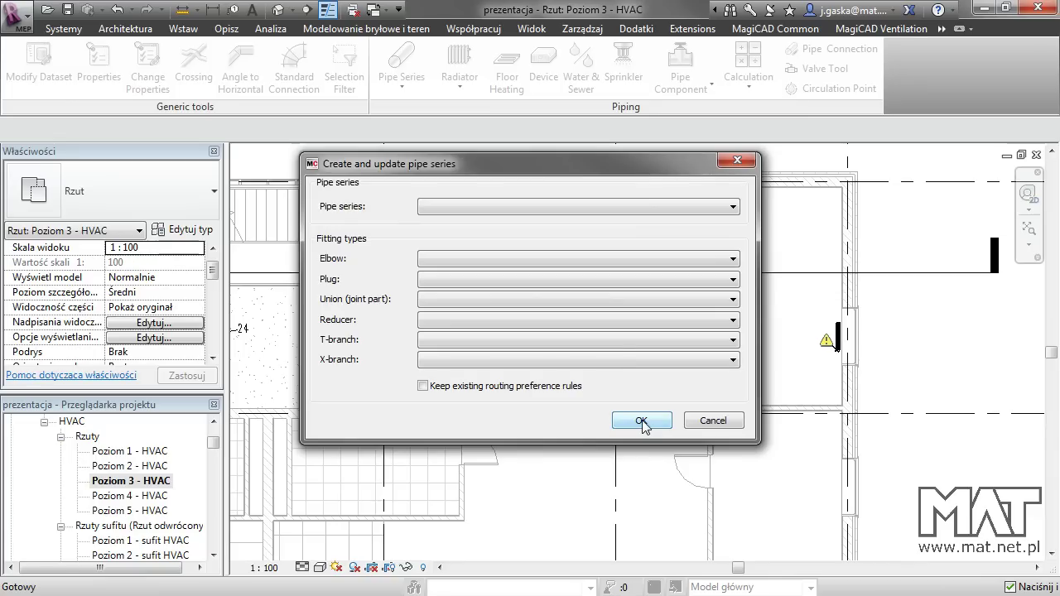
left_click(646, 208)
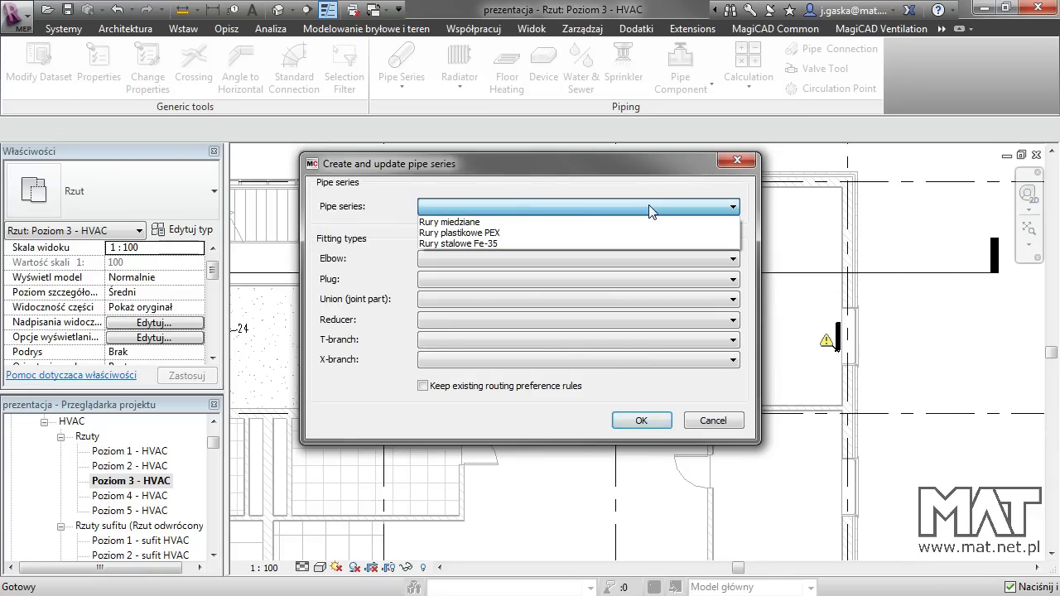
left_click(508, 243)
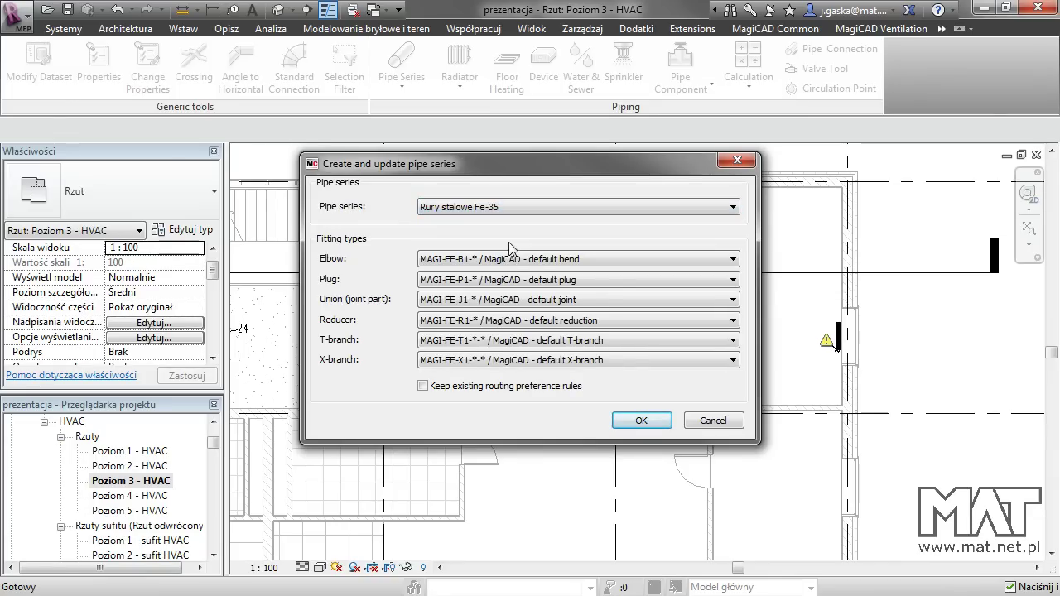
left_click(633, 431)
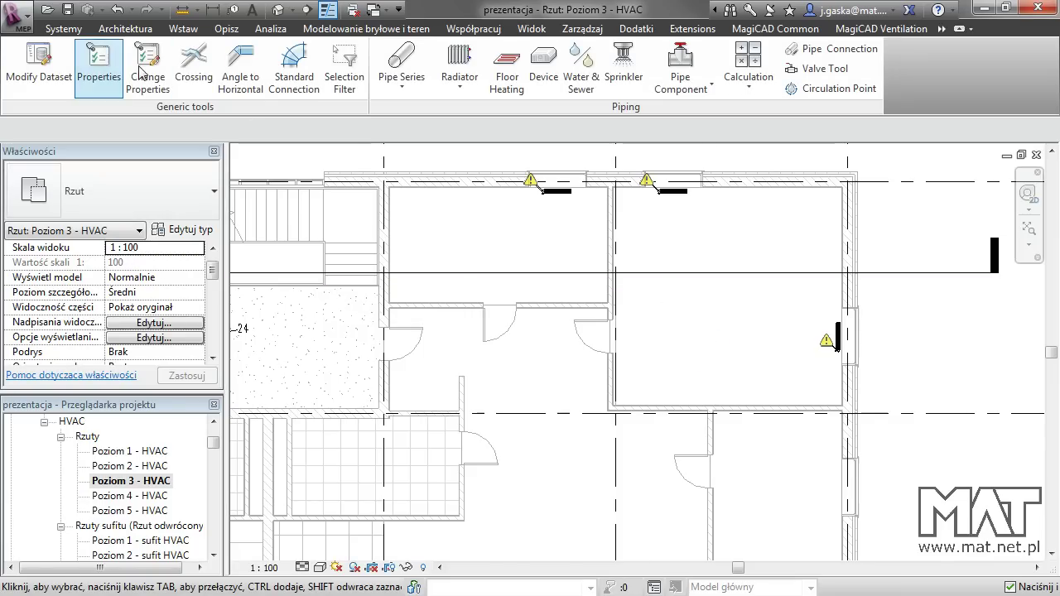
Step: Set up a Stalowe Fe-35 pipe on system Ogrzewanie 1, zasilanie with -20 offset
left_click(71, 31)
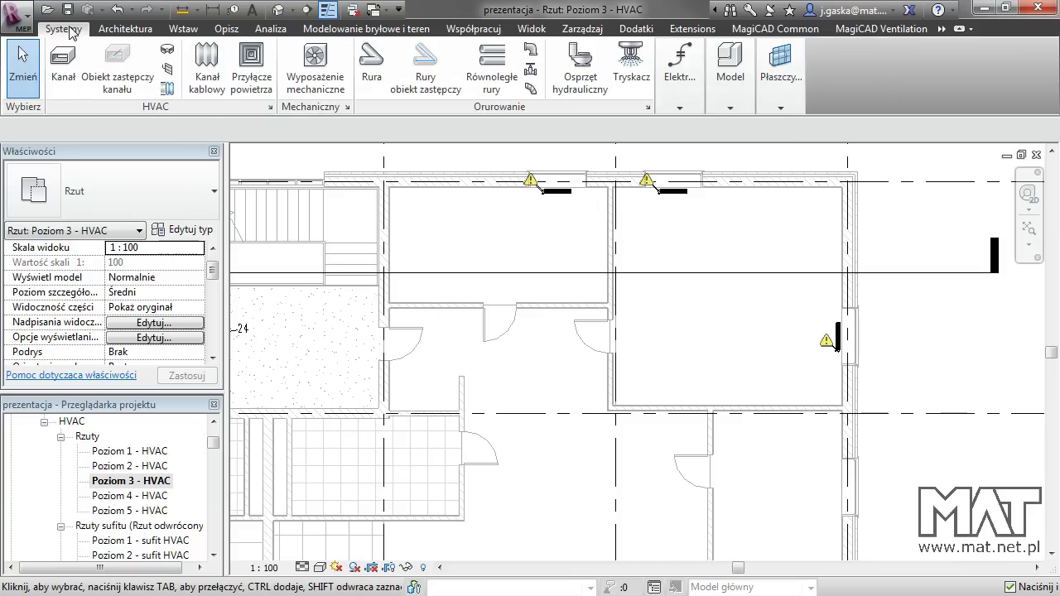
left_click(374, 81)
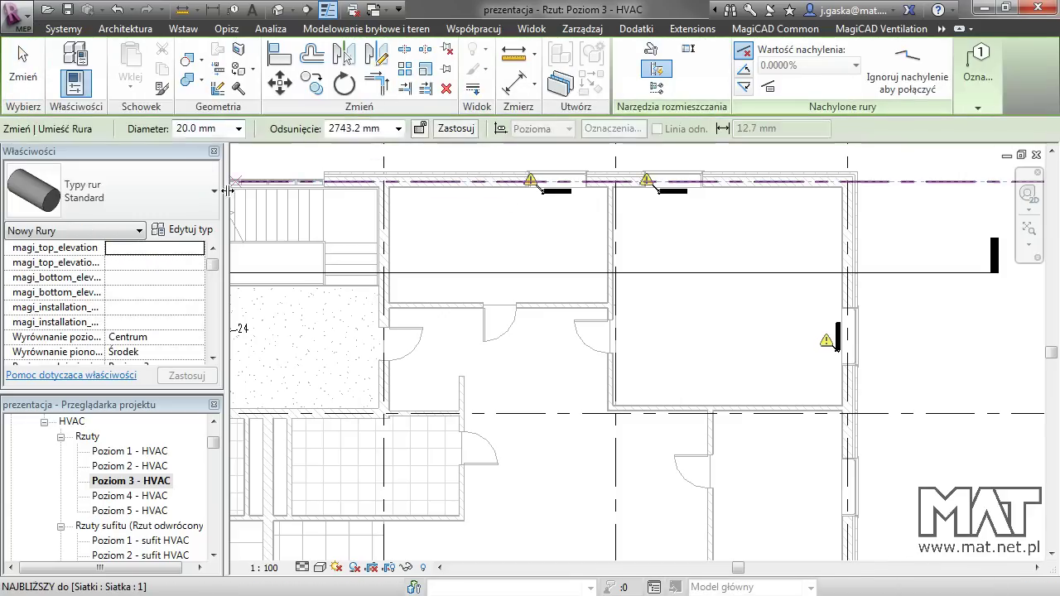
left_click(200, 194)
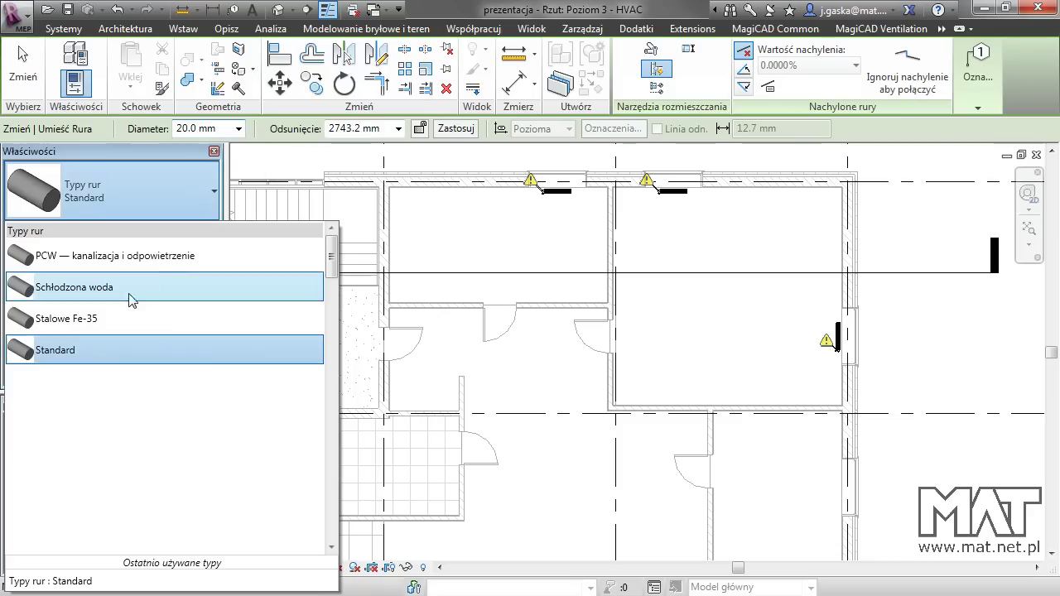
left_click(97, 321)
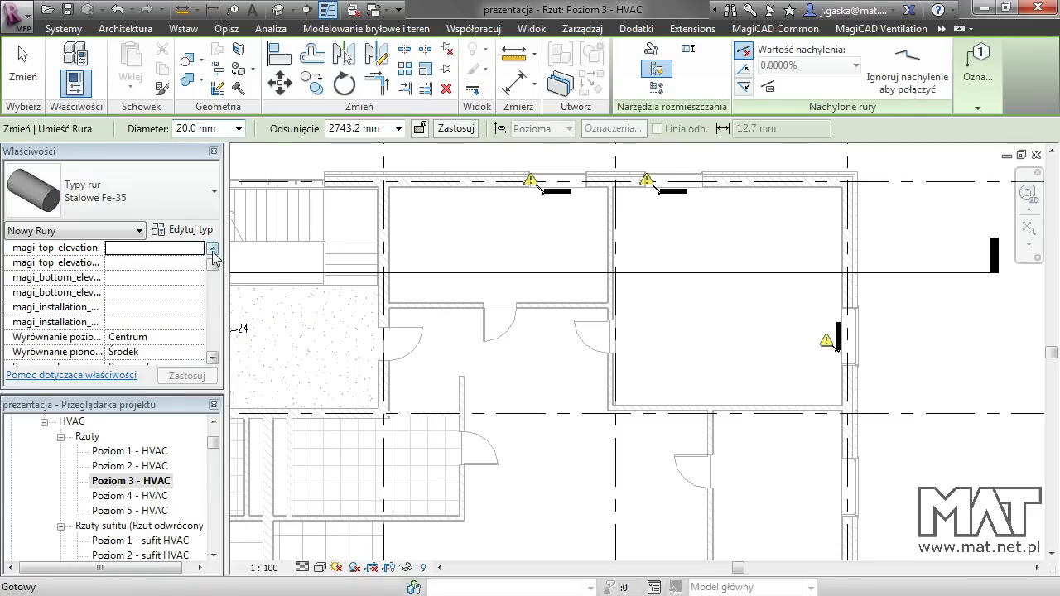
scroll(212, 294, "down", 5)
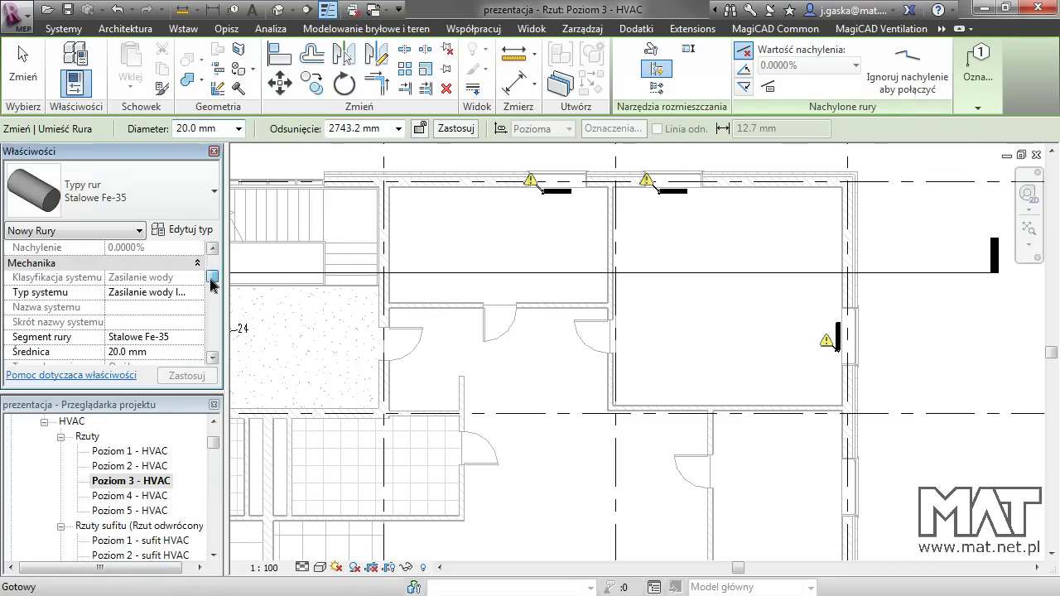
left_click(199, 292)
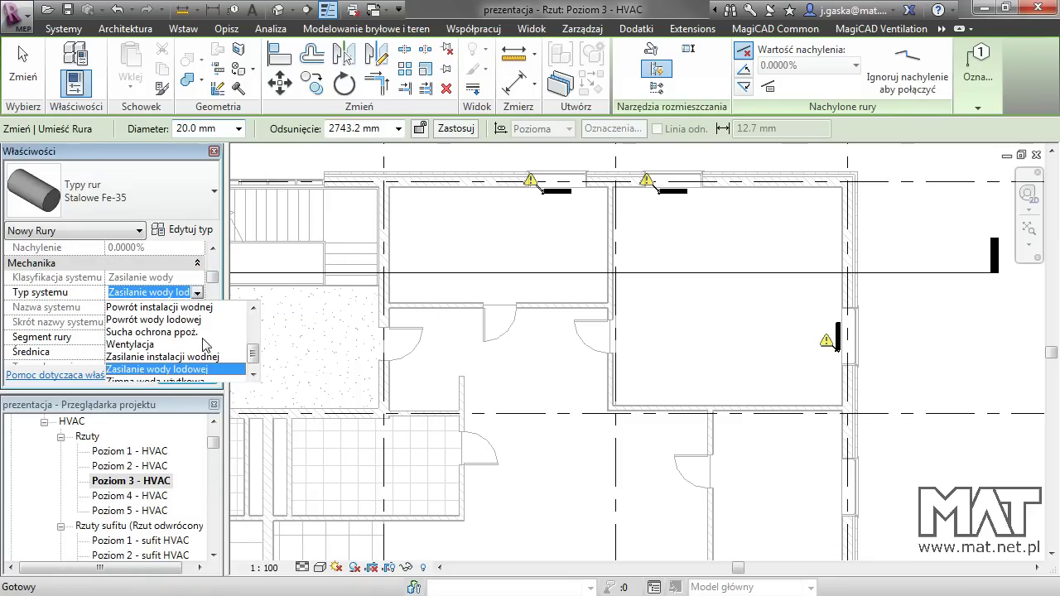
scroll(205, 346, "down", 1)
scroll(205, 346, "up", 2)
scroll(205, 346, "up", 4)
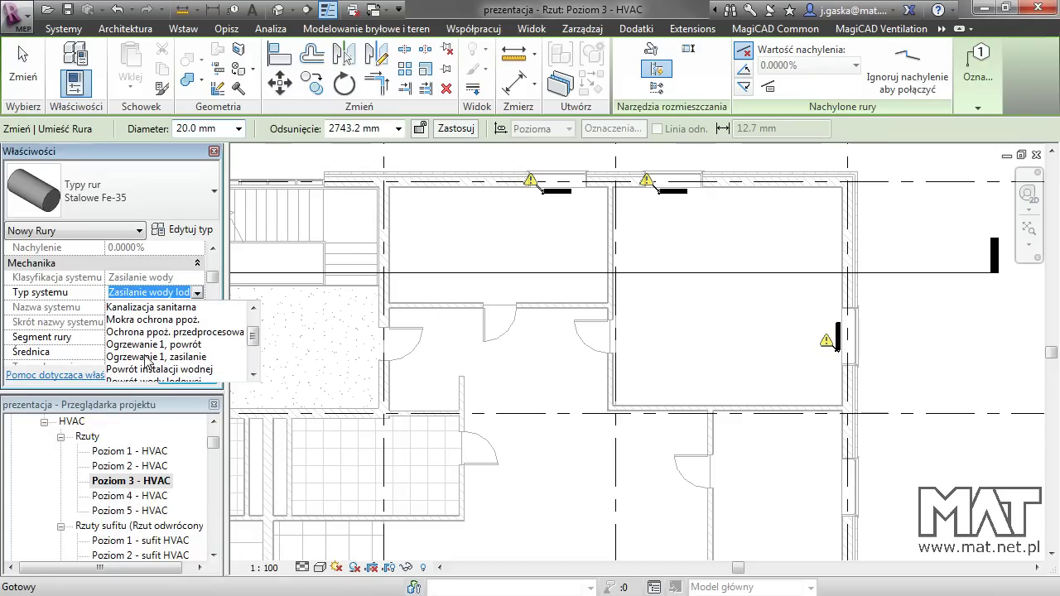
left_click(131, 357)
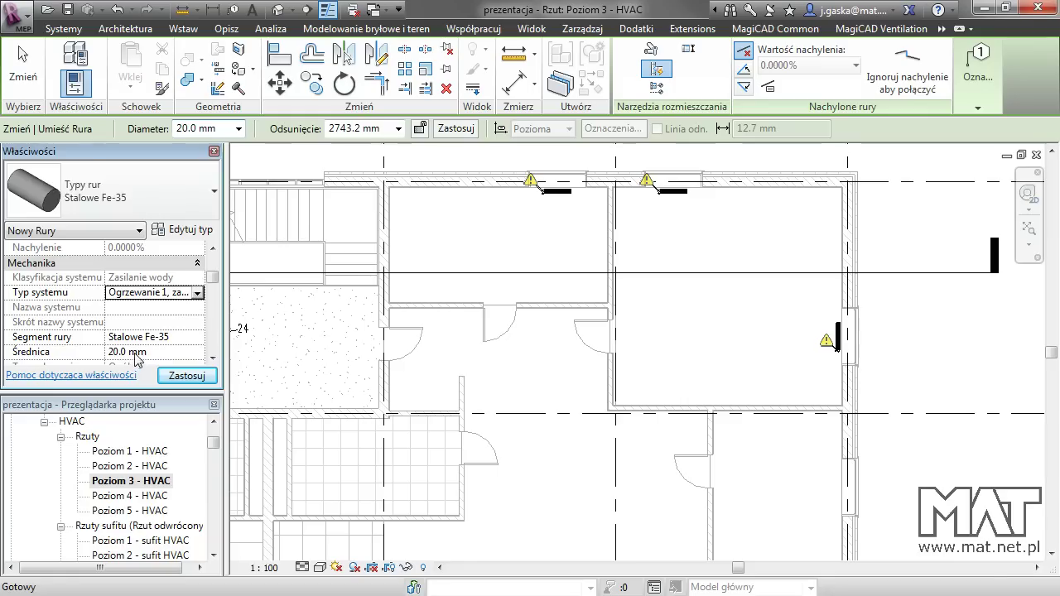
left_click(399, 128)
left_click(399, 129)
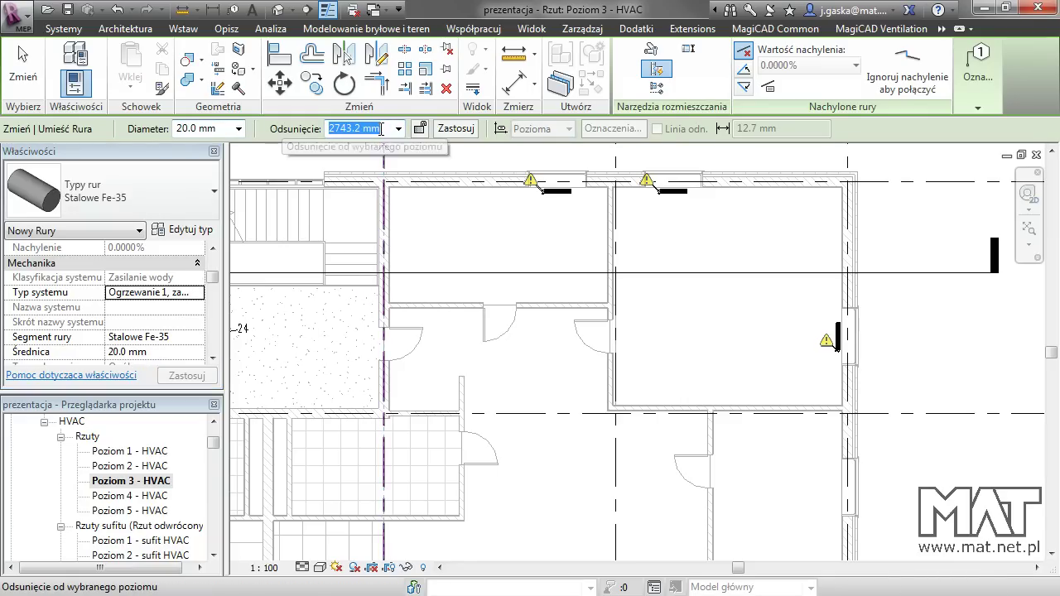
type("-20")
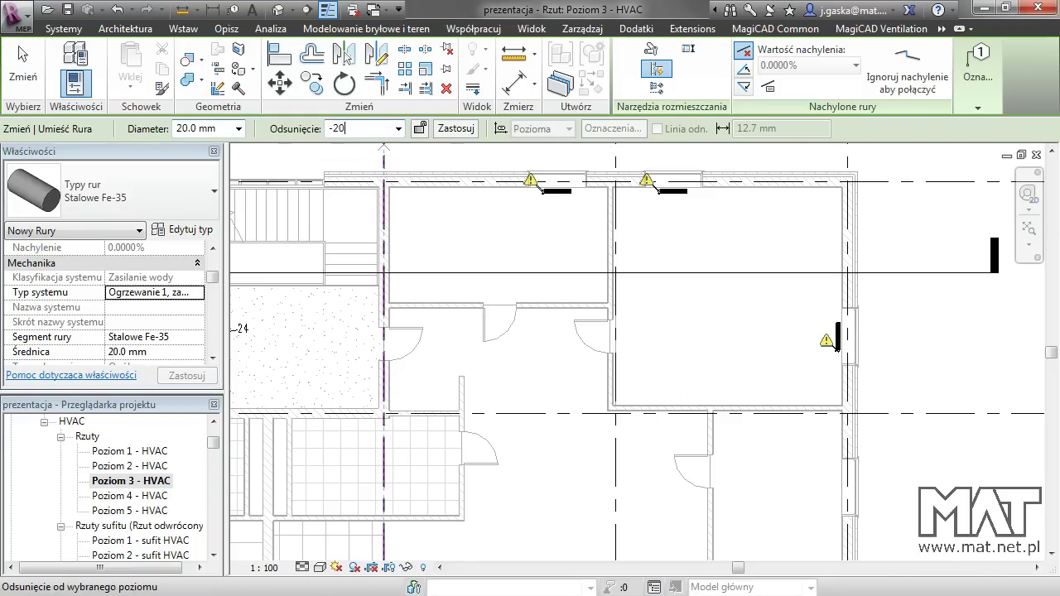
key("Return")
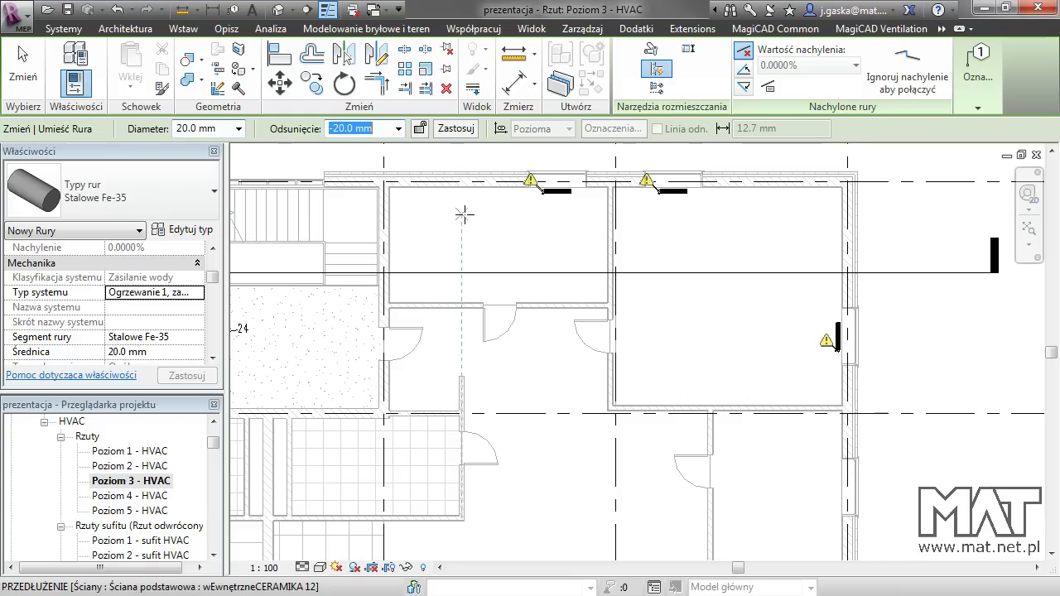
Step: Draw the 20 mm supply pipe along the top wall and down the right wall
left_click(411, 192)
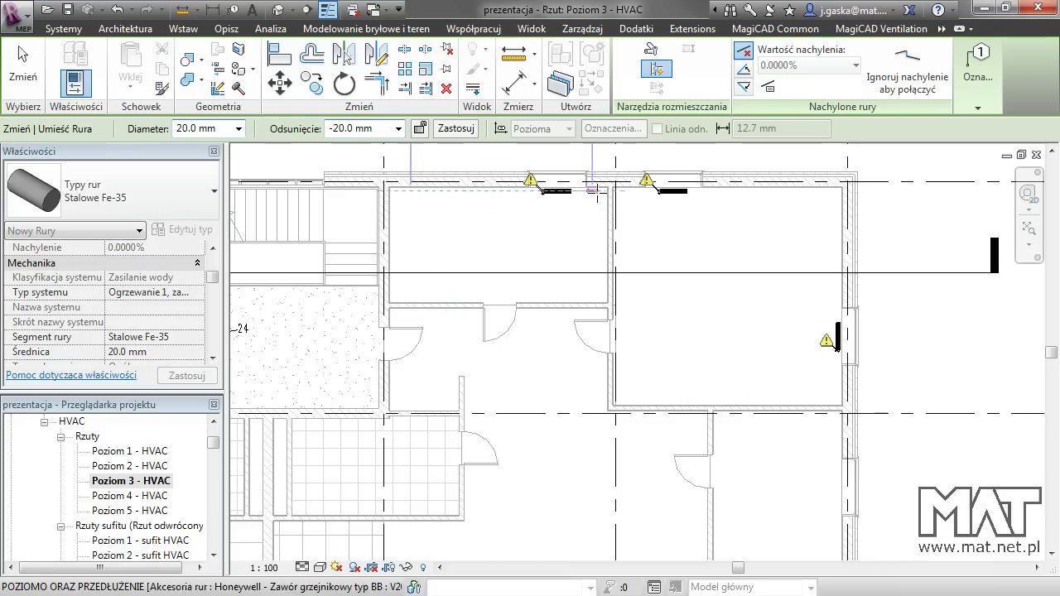
left_click(835, 192)
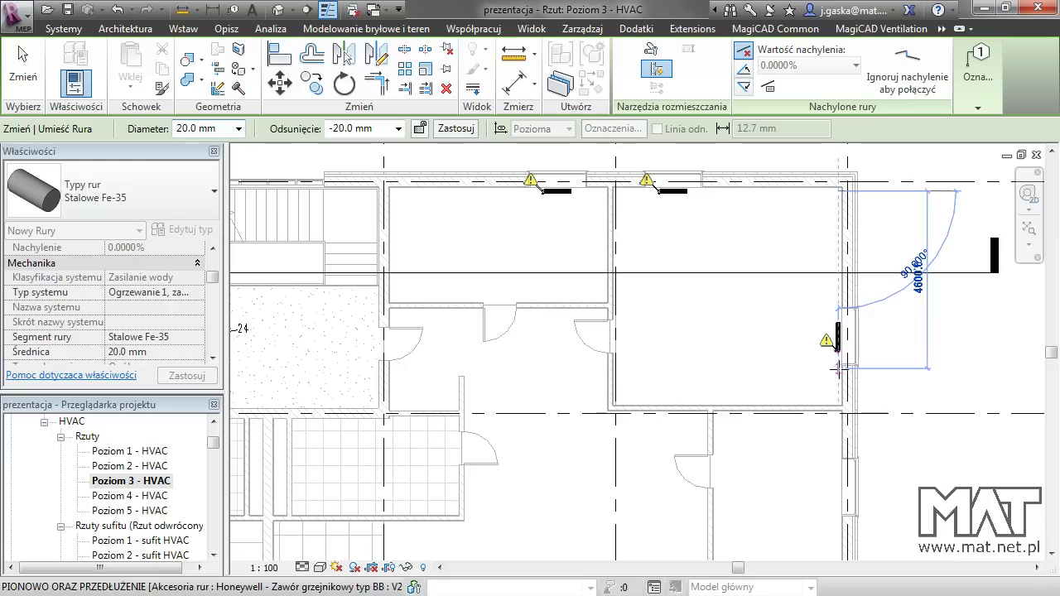
left_click(838, 427)
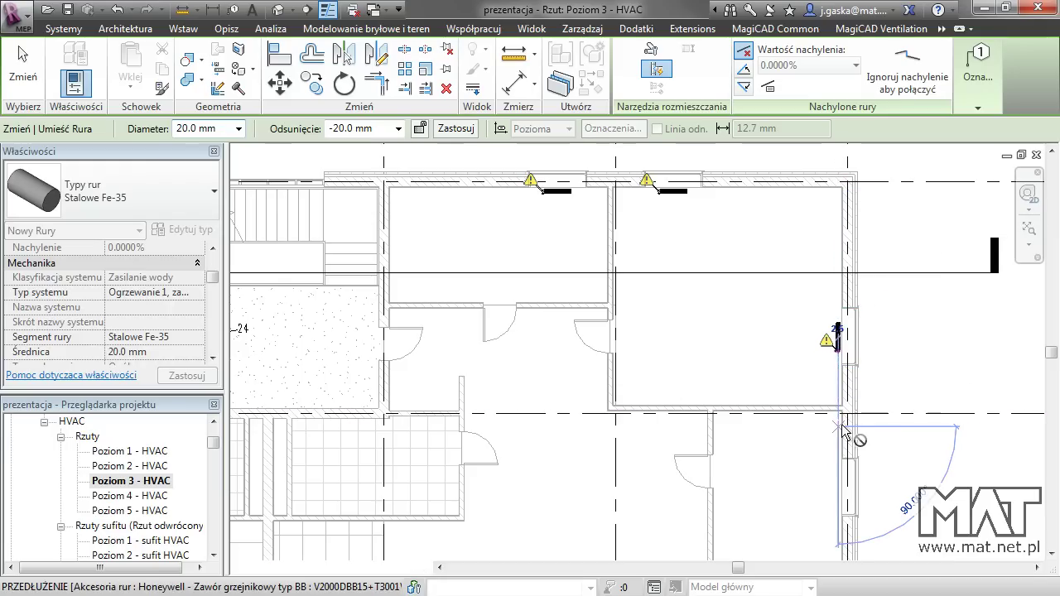
key("Escape")
key("Escape")
left_click_drag(212, 296, 214, 334)
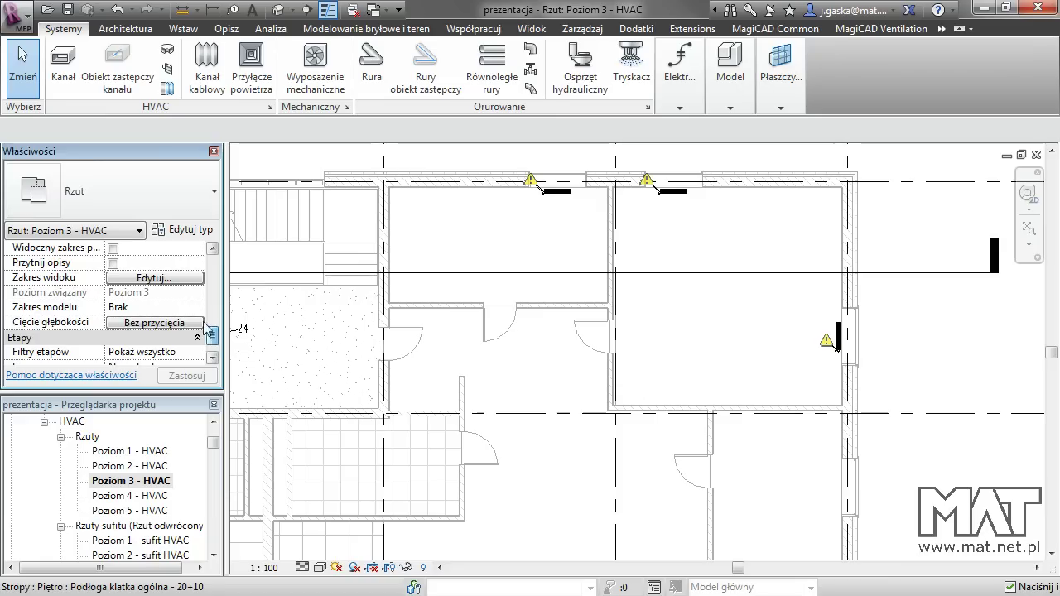
Step: Adjust the Poziom 3 - HVAC view range and detail level so the pipe displays
left_click(170, 279)
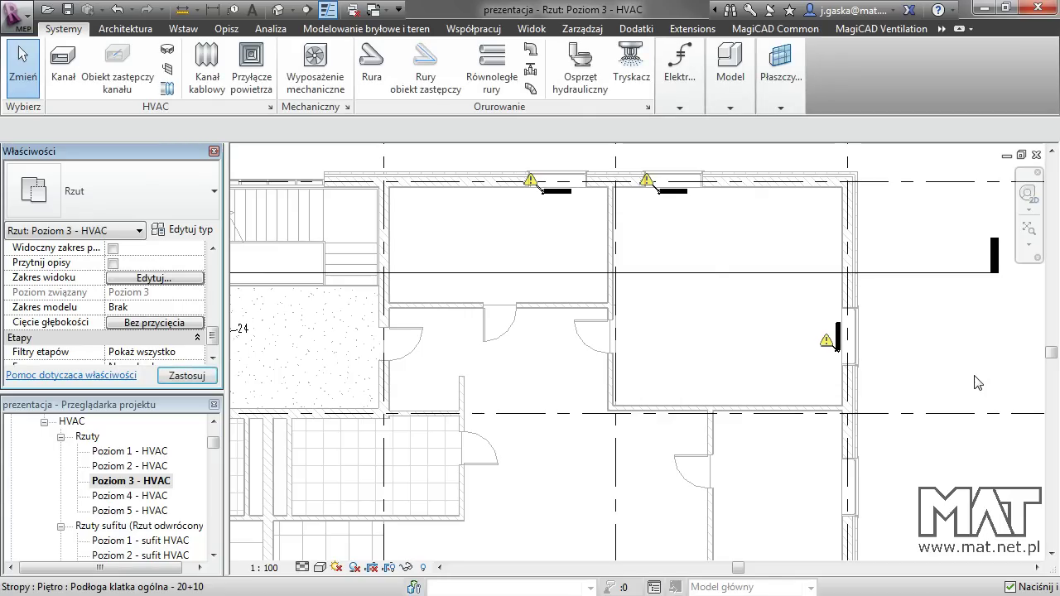
left_click(302, 568)
left_click(323, 533)
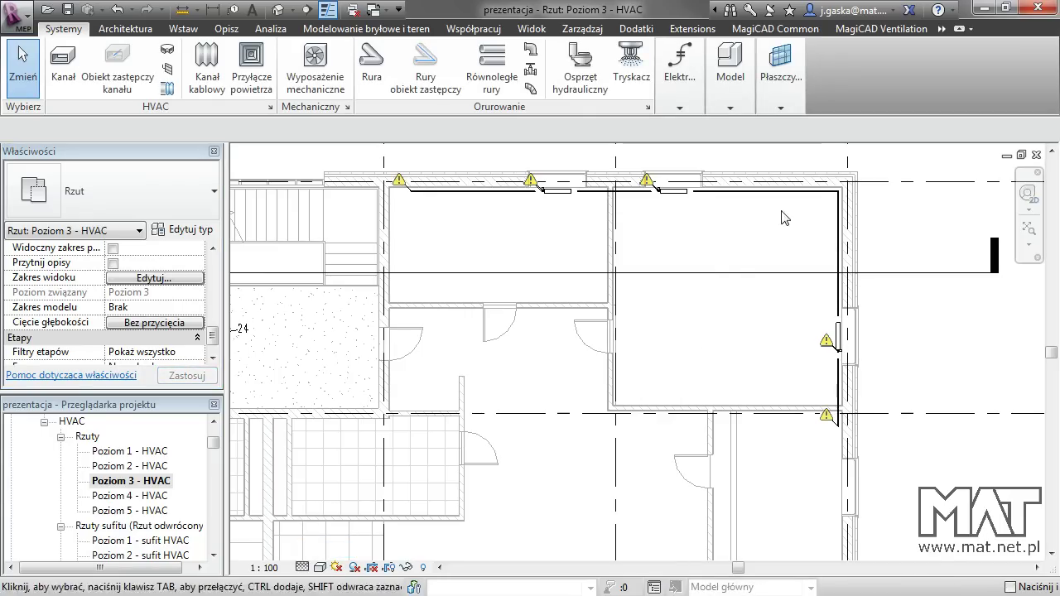
scroll(747, 196, "up", 2)
scroll(776, 226, "up", 2)
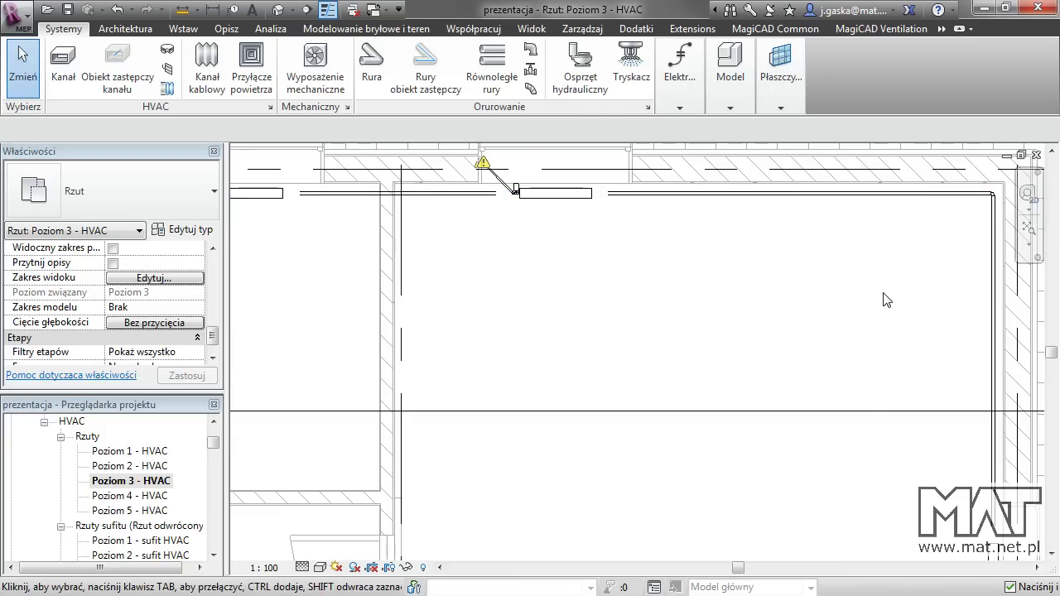
scroll(885, 301, "down", 2)
scroll(816, 298, "down", 1)
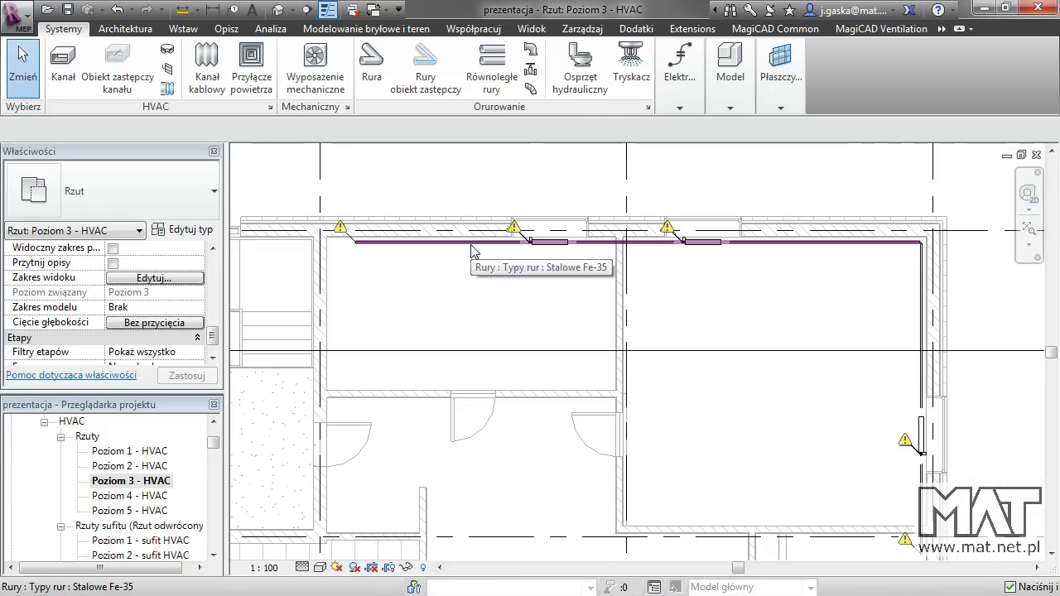
Step: Tab-select the whole new supply pipe run to check it, then deselect
key("Tab")
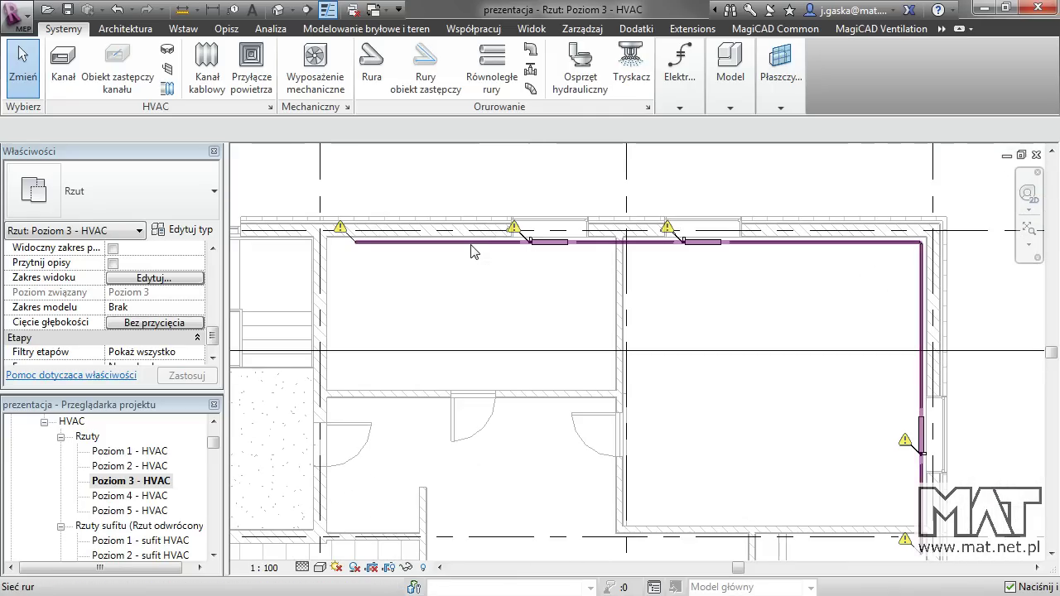
left_click(473, 254)
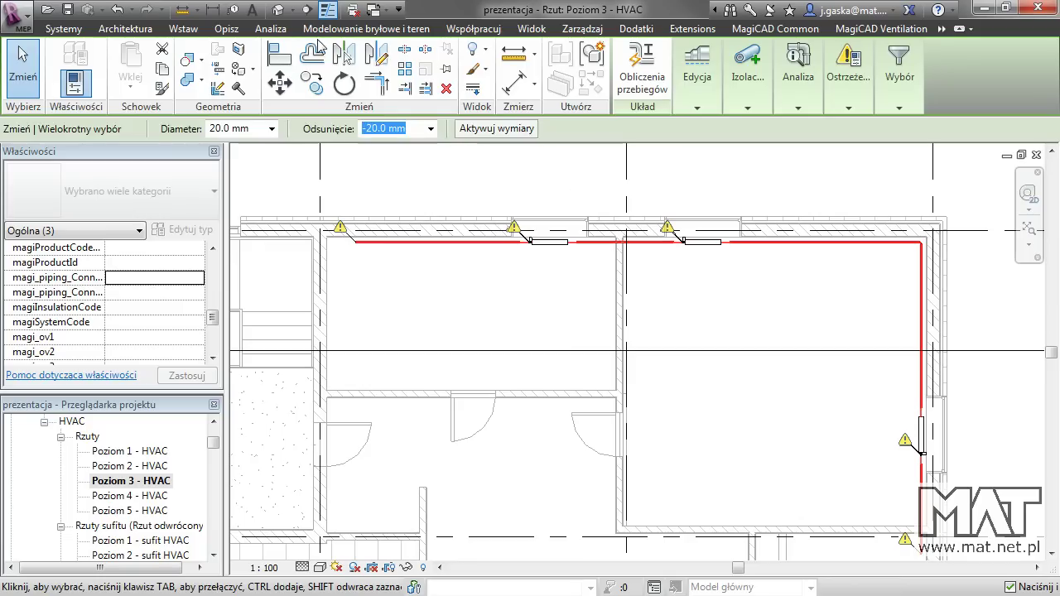
left_click(64, 28)
Step: Add a parallel pipe run 50 mm beside the supply run, then select it
left_click(472, 301)
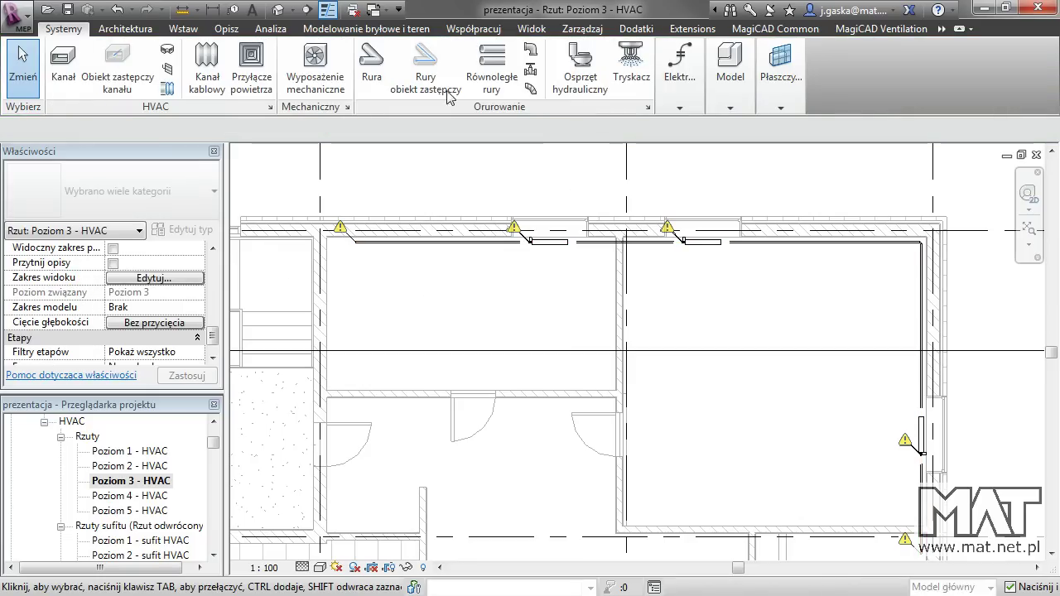
left_click(492, 62)
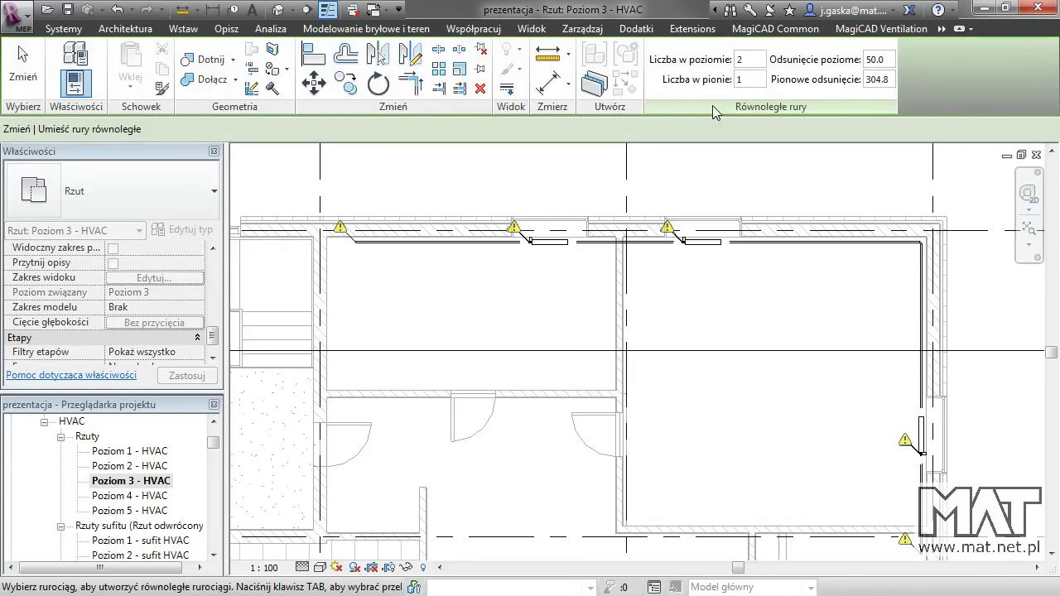
key("Tab")
left_click(505, 254)
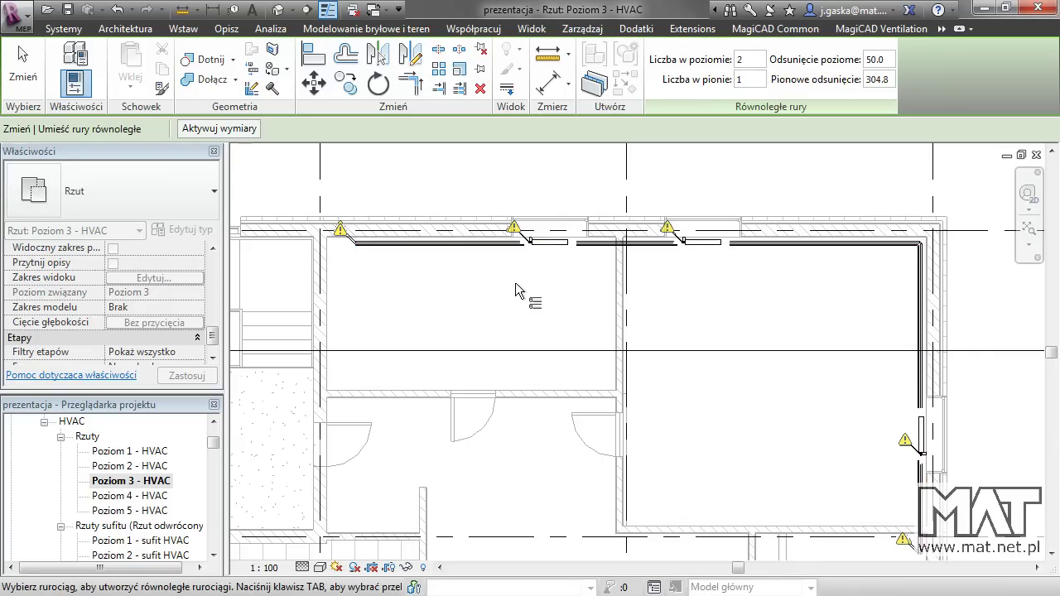
key("Escape")
key("Escape")
scroll(484, 257, "up", 2)
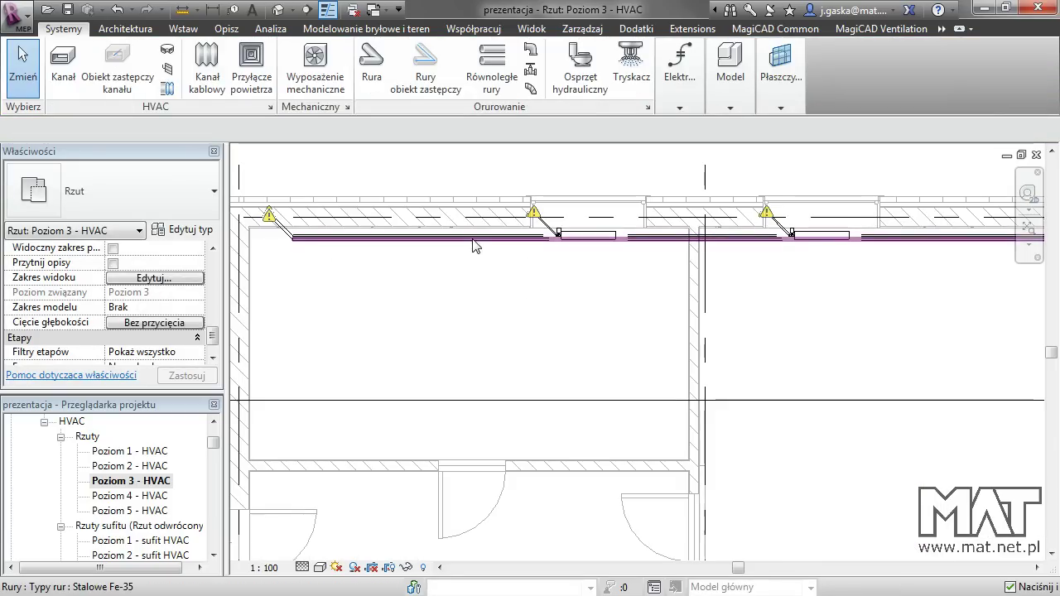
left_click(489, 254)
left_click_drag(214, 296, 213, 279)
Step: Set the parallel pipe run's system type to Ogrzewanie 1, powrót
left_click(199, 264)
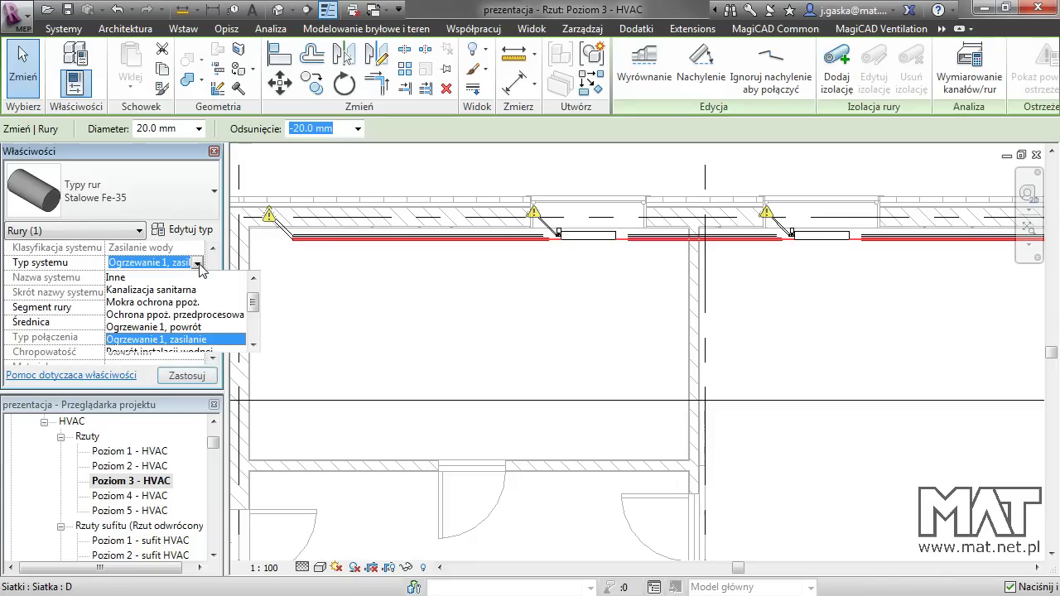
left_click(191, 335)
left_click(568, 308)
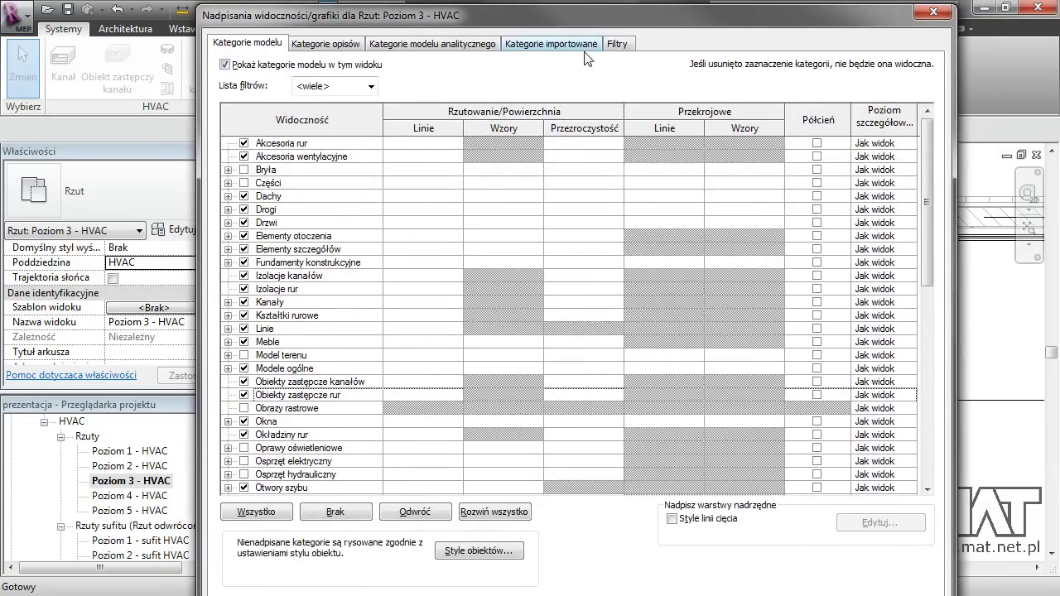
Step: Duplicate the Ciepła woda użytkowa filter as a new filter named Ogrzewanie zasilanie
left_click(625, 44)
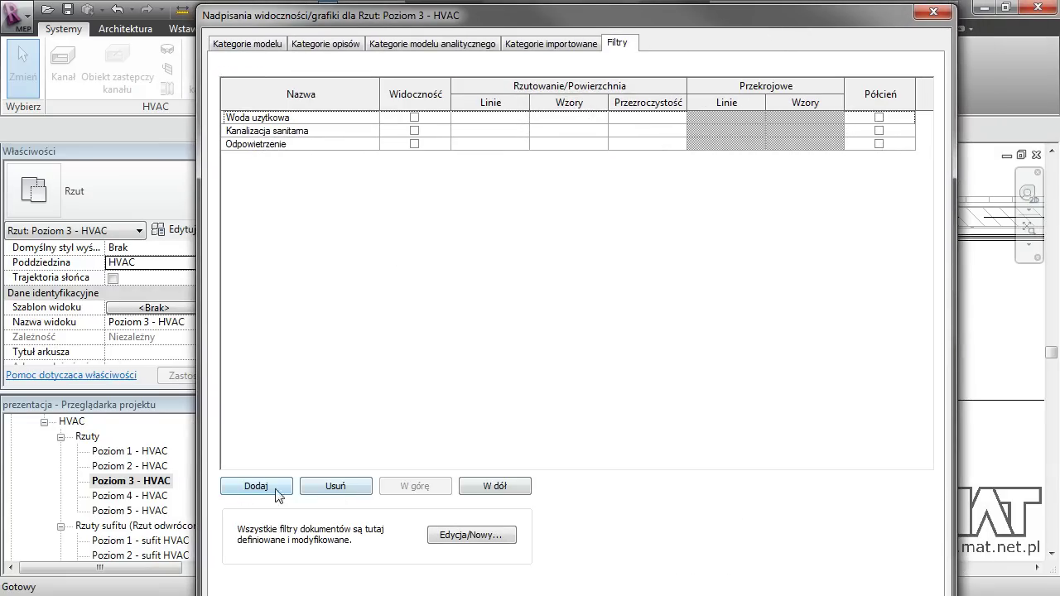
left_click(242, 487)
left_click(667, 245)
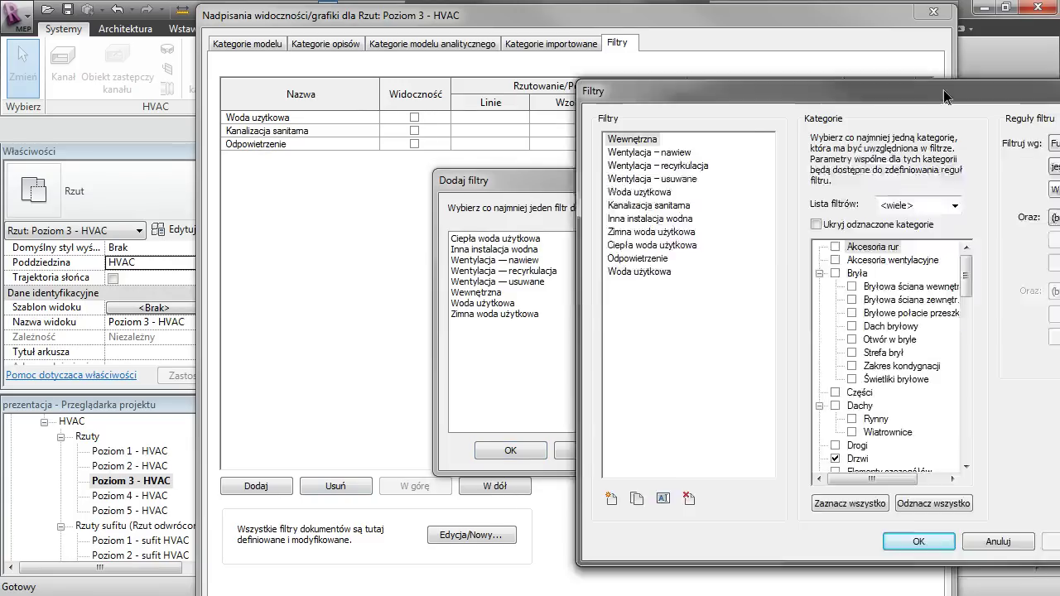
left_click_drag(943, 89, 674, 73)
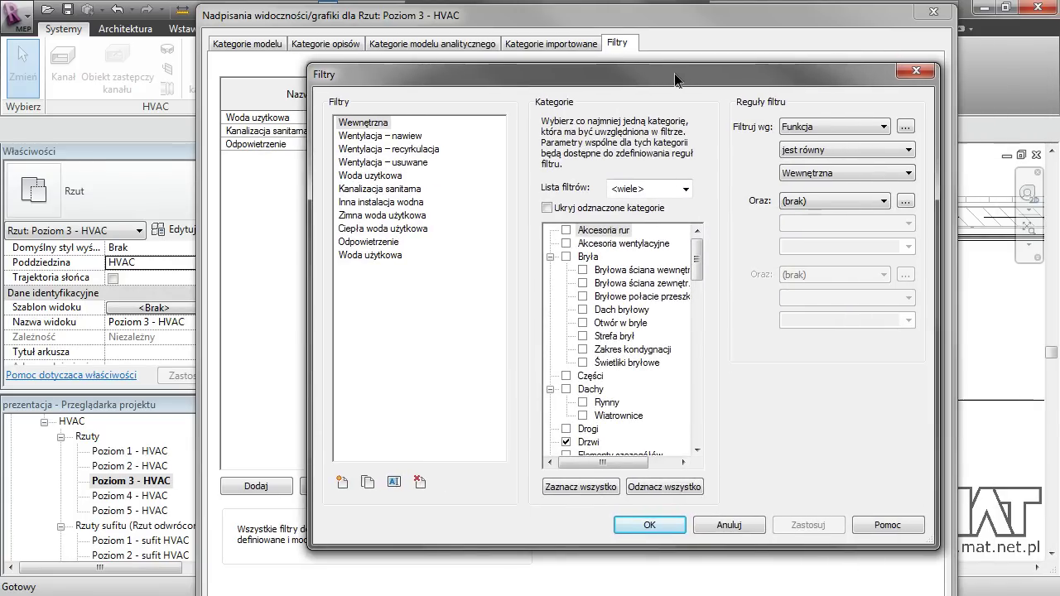
left_click(383, 230)
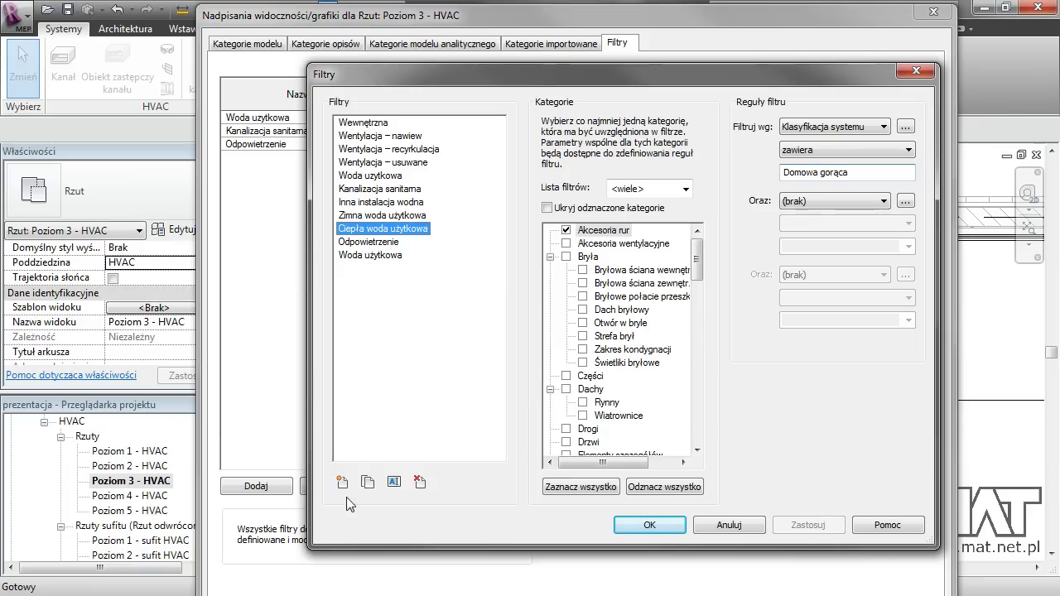
left_click(367, 483)
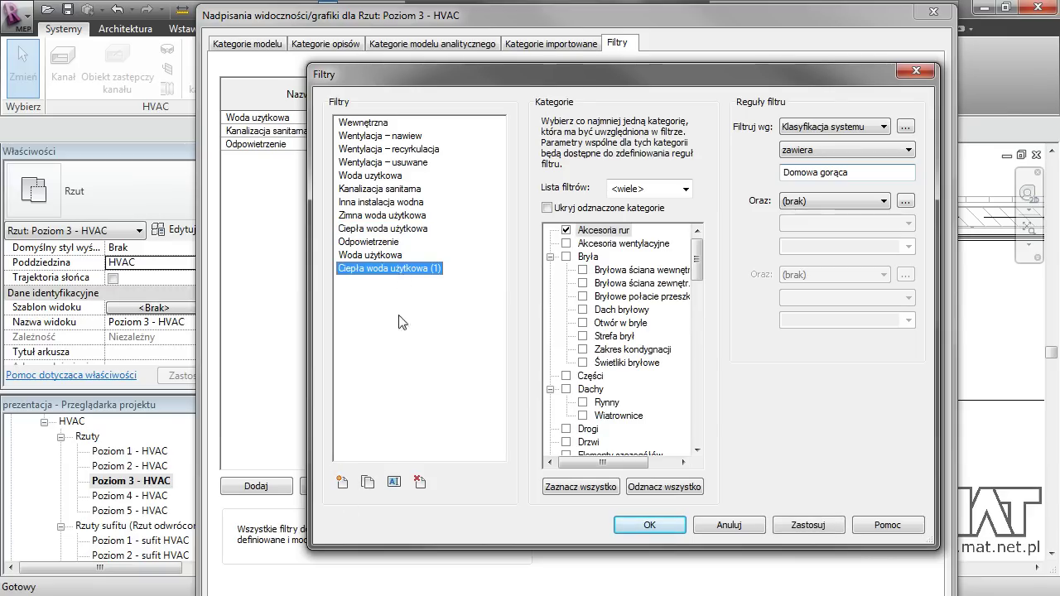
left_click(393, 481)
type("Ogrzewanie zasilanie")
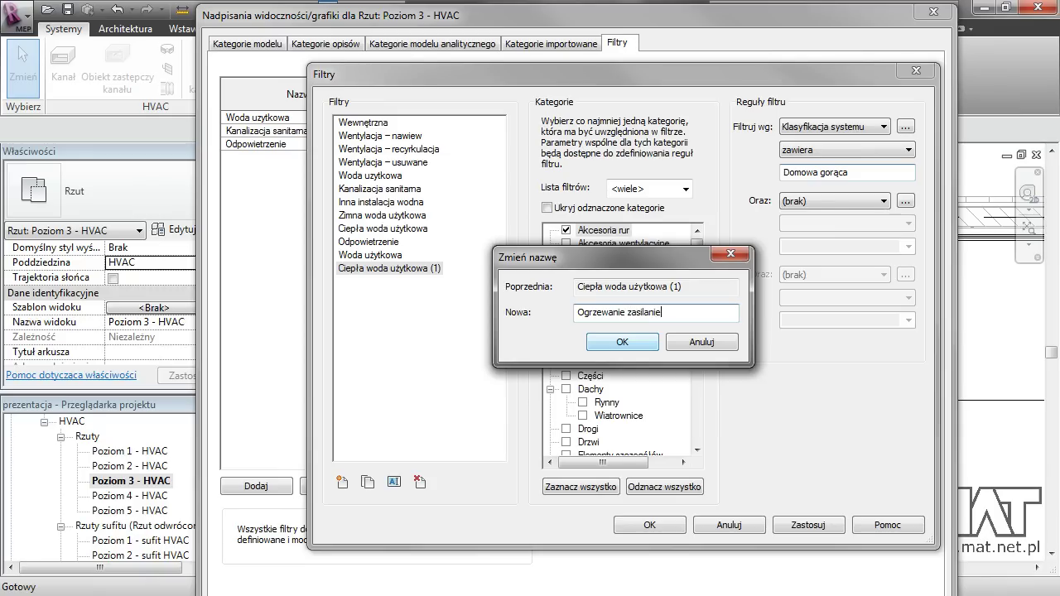
left_click(622, 343)
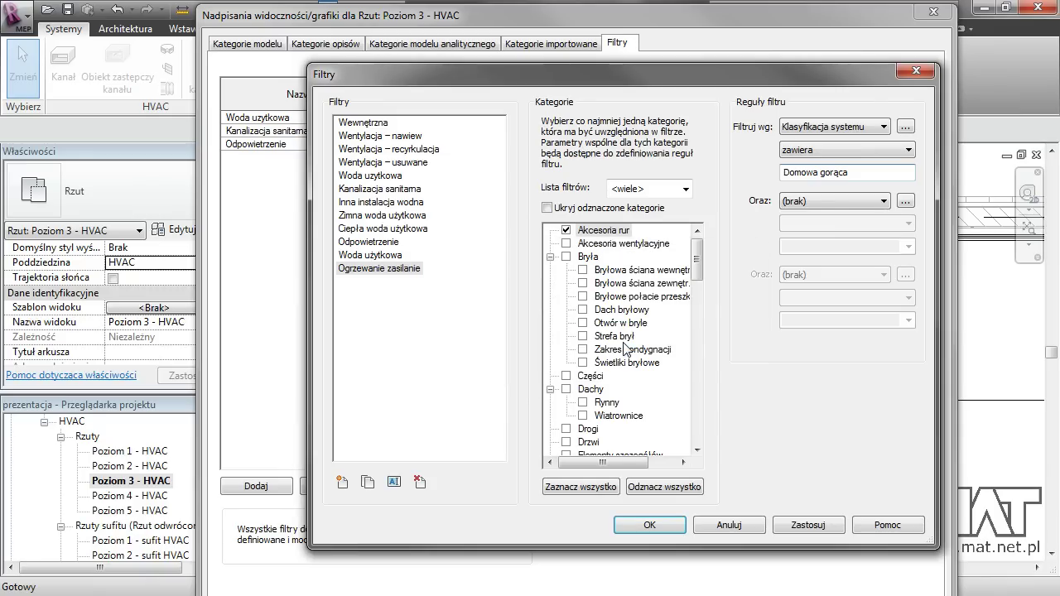
Step: Try a system abbreviation rule on the filter, replacing the old Domowa gorąca value
left_click(879, 125)
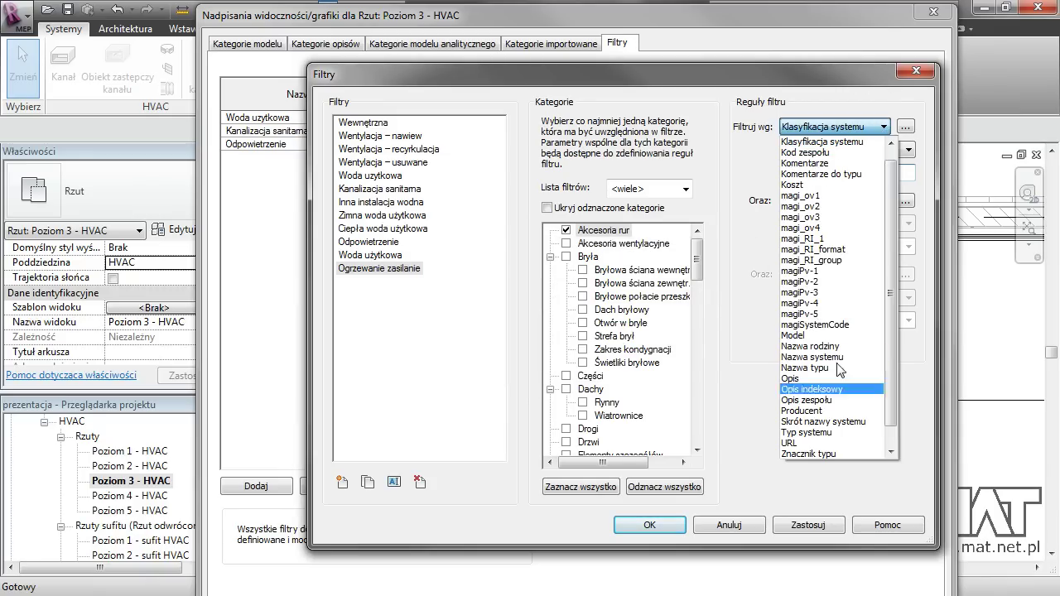
left_click(823, 421)
left_click(884, 153)
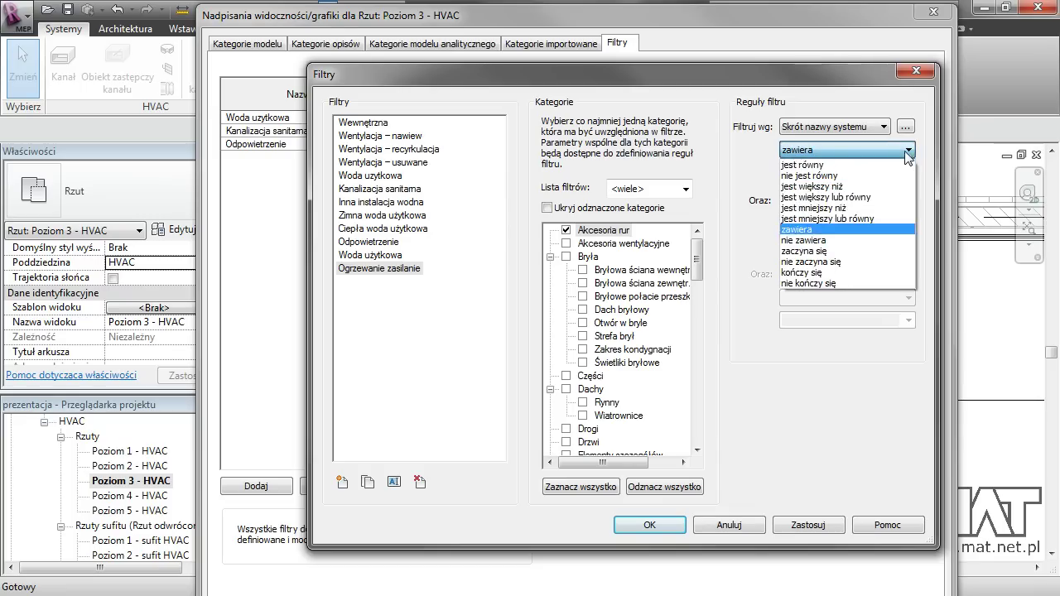
left_click(834, 169)
left_click(908, 172)
left_click(908, 172)
left_click(882, 171)
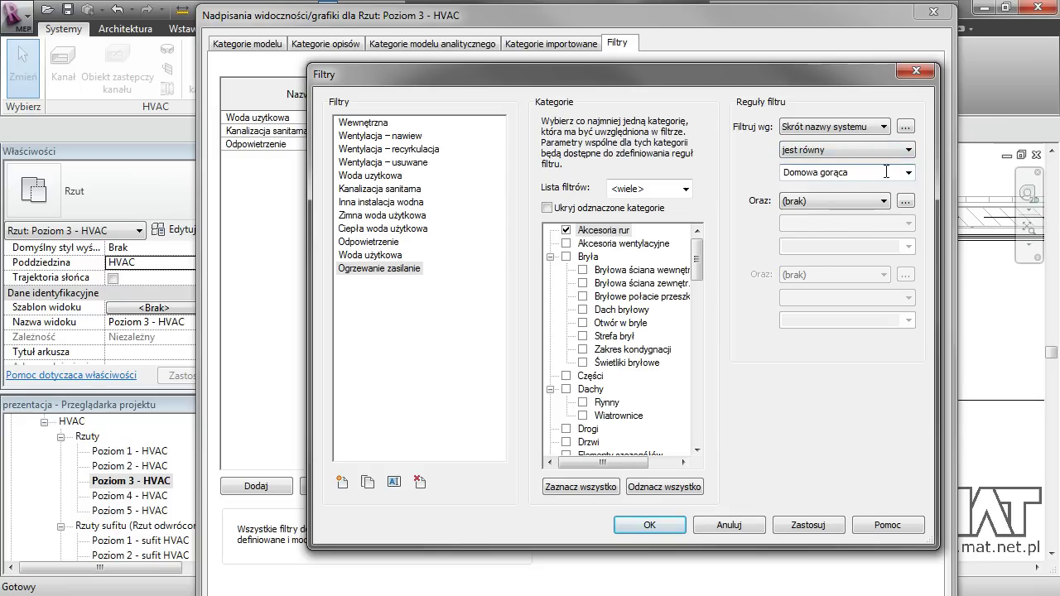
left_click(908, 150)
left_click(871, 232)
left_click_drag(865, 175, 783, 178)
type("zasilanie")
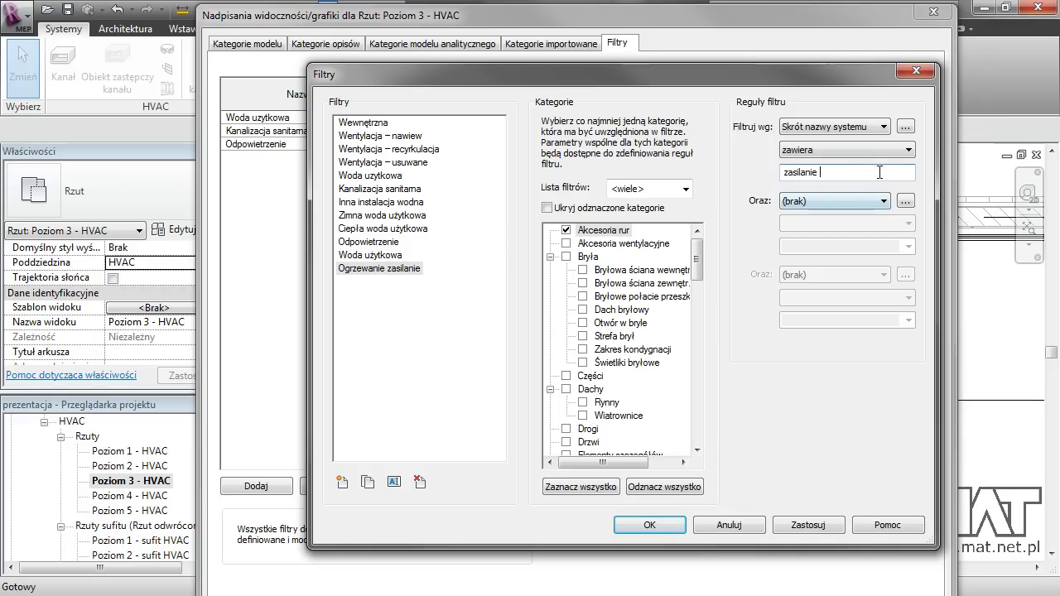
Step: Filter by system type equals Ogrzewanie 1, zasilanie and apply the rule
left_click(882, 127)
left_click(833, 418)
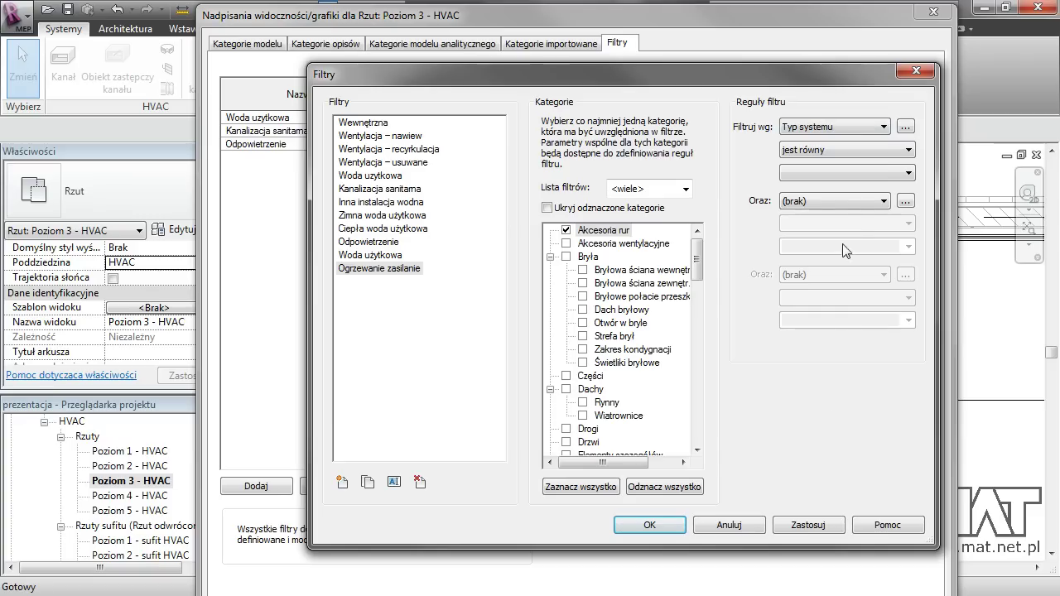
left_click(905, 174)
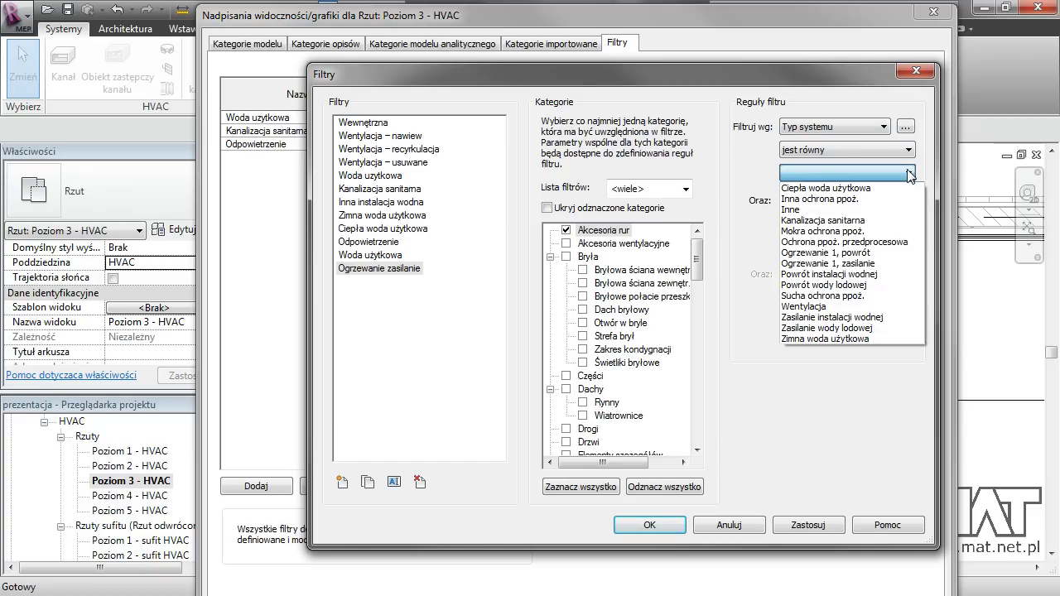
left_click(866, 264)
left_click(807, 524)
left_click(377, 273)
Step: Duplicate the Ogrzewanie zasilanie filter and rename the copy Ogrzewanie powrót
left_click(365, 485)
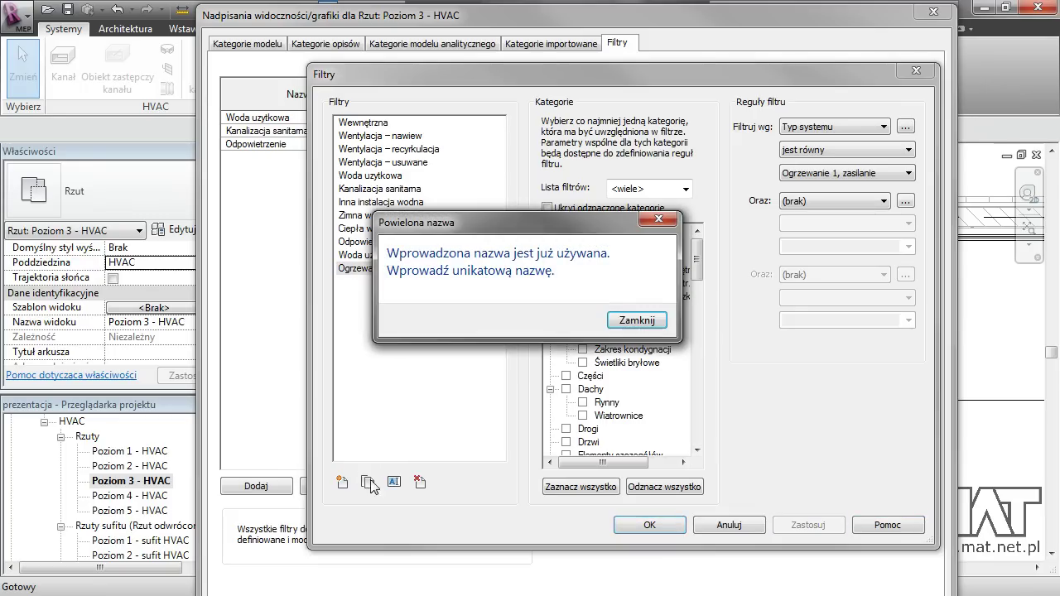
left_click(631, 323)
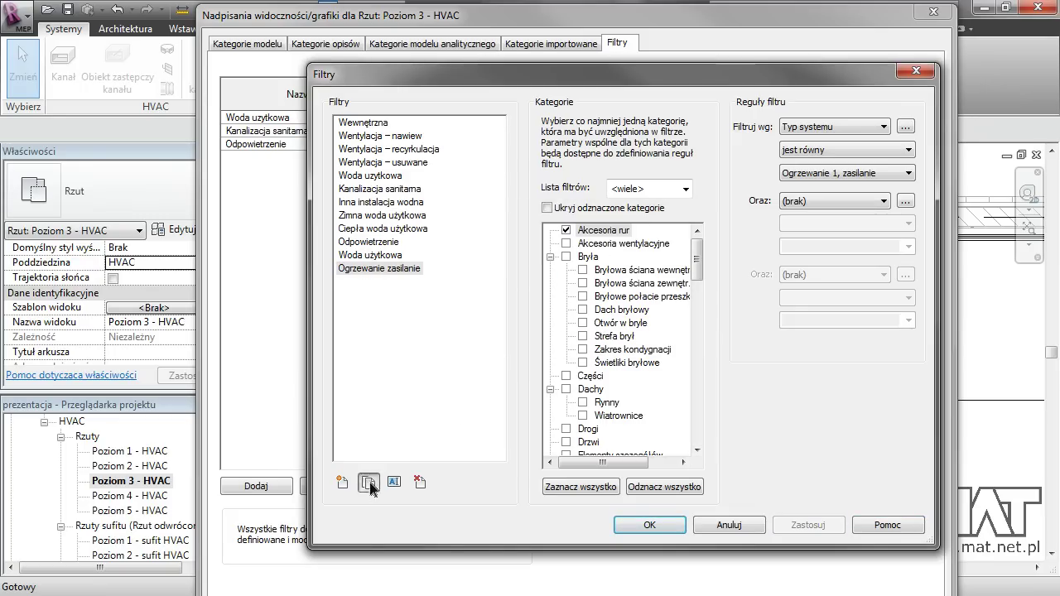
left_click(395, 282)
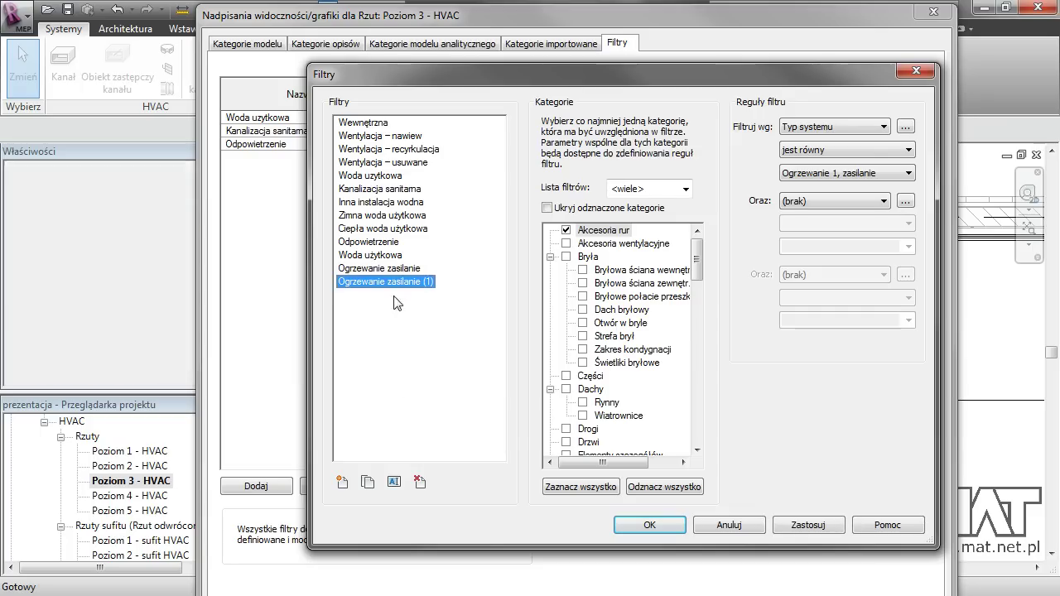
left_click(394, 481)
key("End")
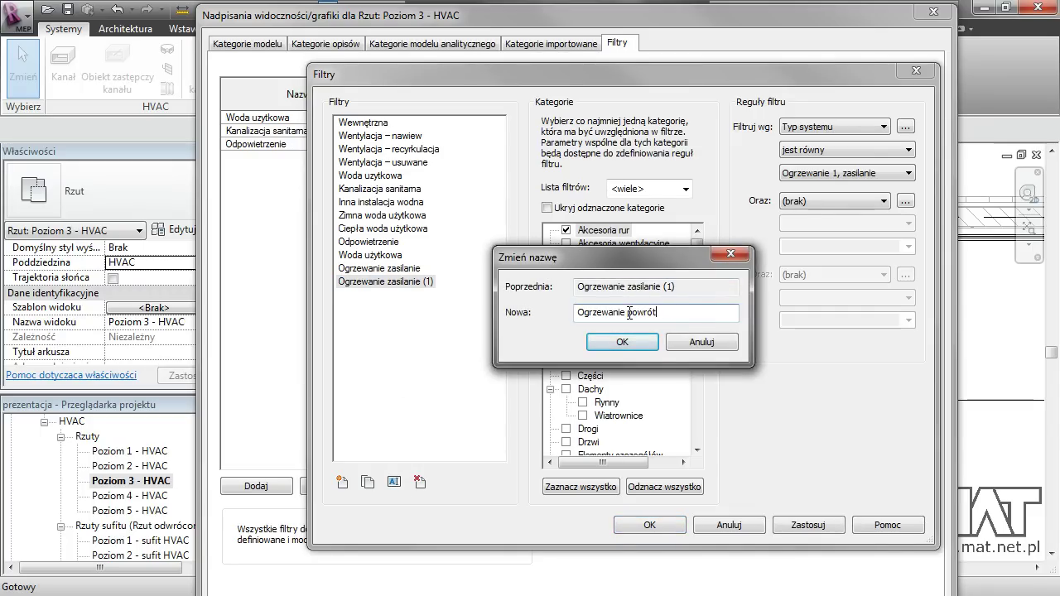
key("Return")
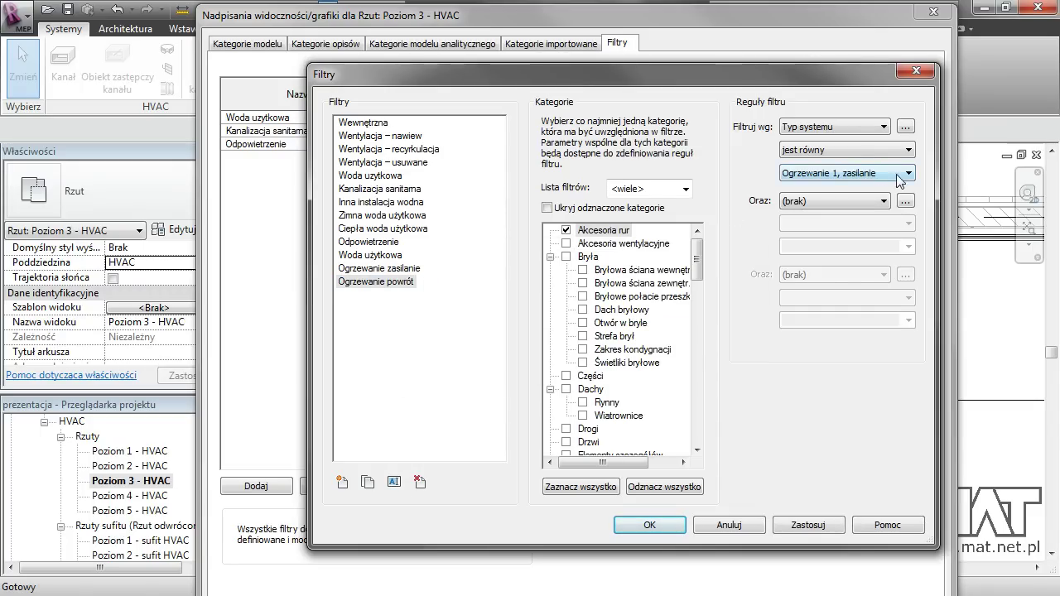
Step: Set the Ogrzewanie powrót filter's system type value to Ogrzewanie 1, powrót
left_click(895, 179)
left_click(859, 252)
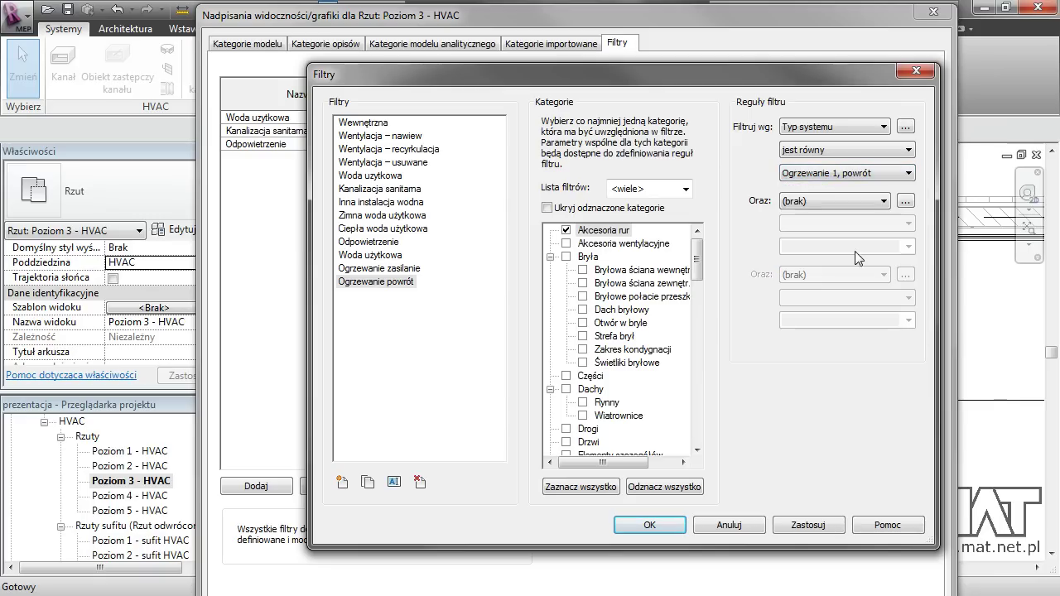
left_click(799, 527)
Step: Add the Ogrzewanie zasilanie and Ogrzewanie powrót filters to the view
left_click(646, 527)
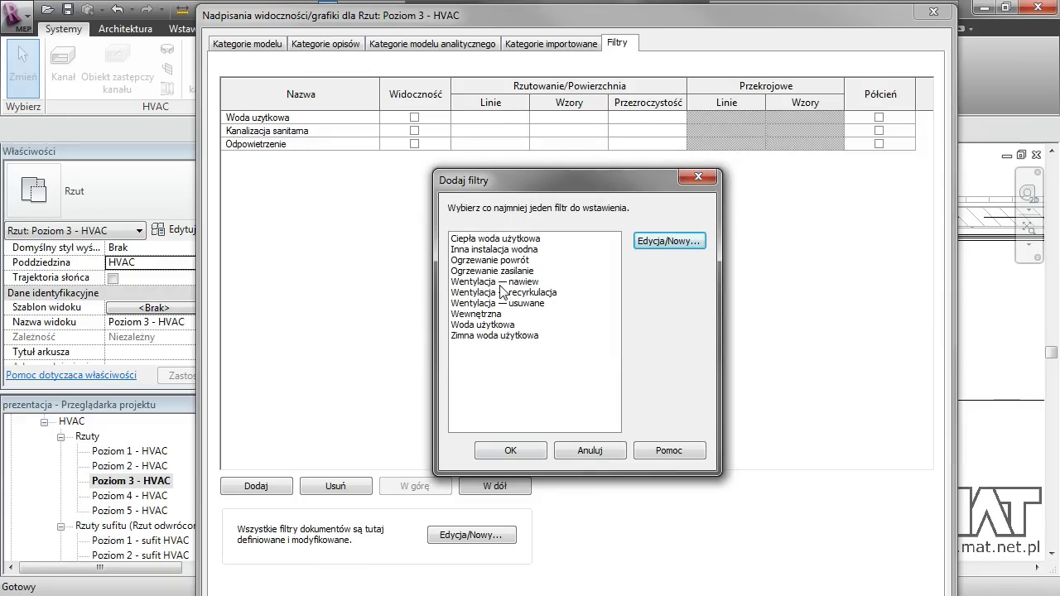
left_click(496, 271)
left_click(497, 260, "ctrl")
left_click(496, 448)
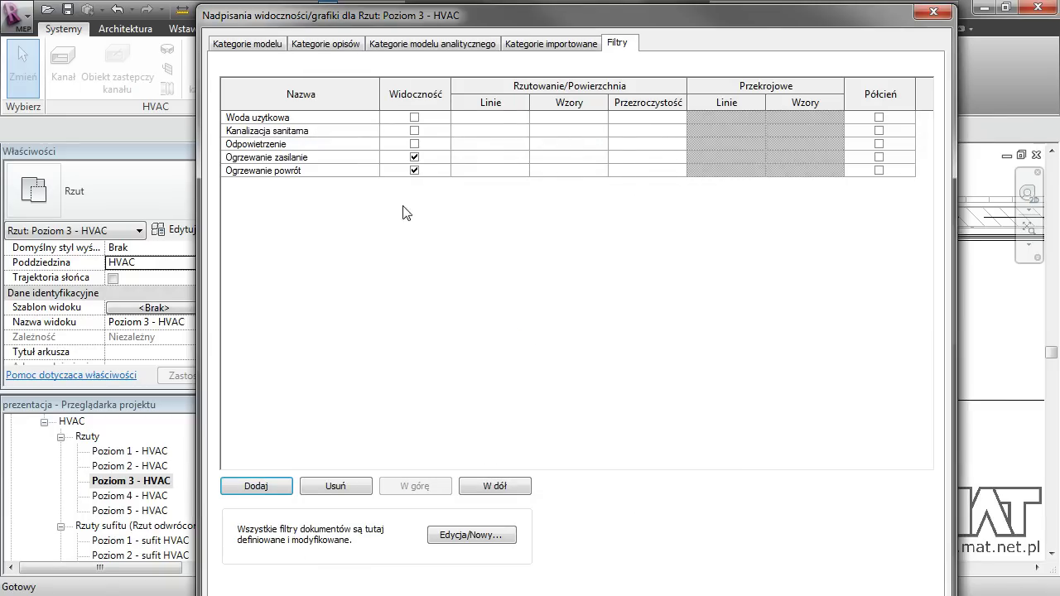
Step: Override the Ogrzewanie zasilanie filter's projection lines to orange
left_click(488, 161)
left_click(490, 158)
left_click(546, 309)
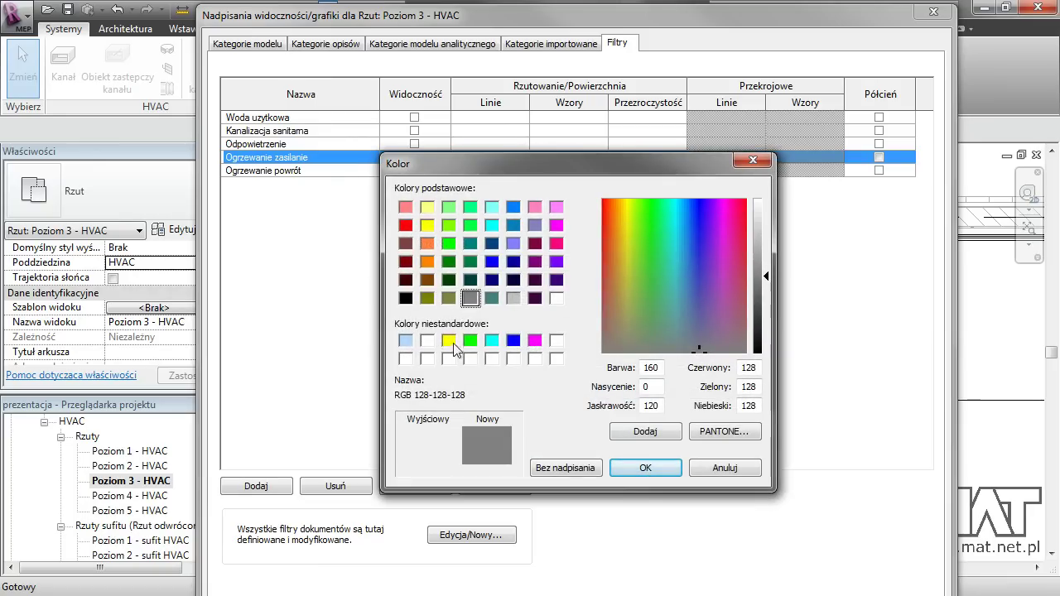
left_click(428, 262)
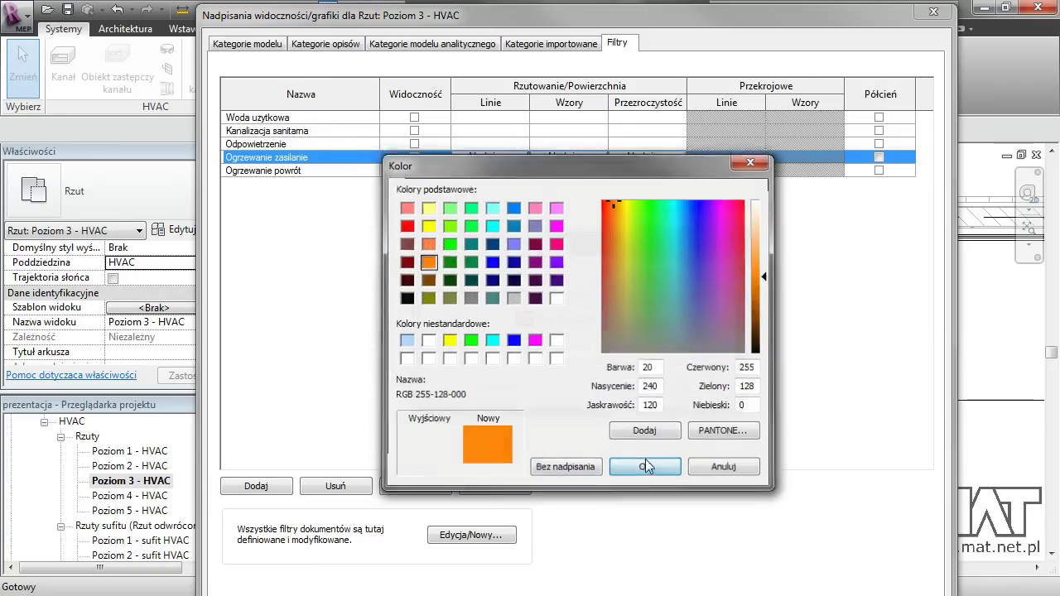
left_click(645, 465)
left_click(625, 385)
Step: Override the Ogrzewanie powrót filter's projection lines to yellow and apply the overrides
left_click(471, 171)
left_click(472, 171)
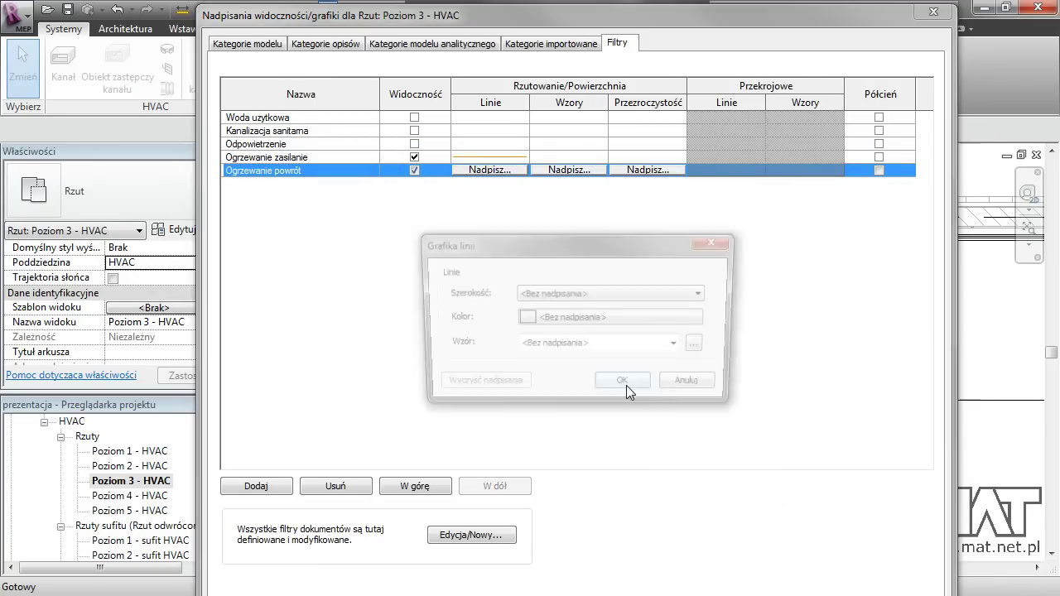
left_click(524, 315)
left_click(448, 341)
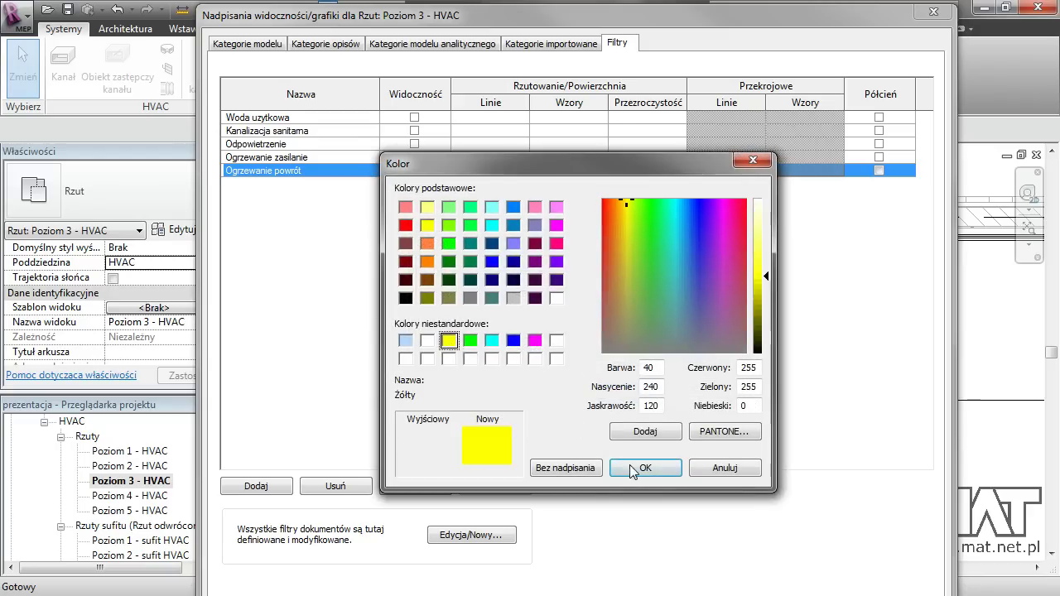
left_click(621, 465)
left_click(626, 388)
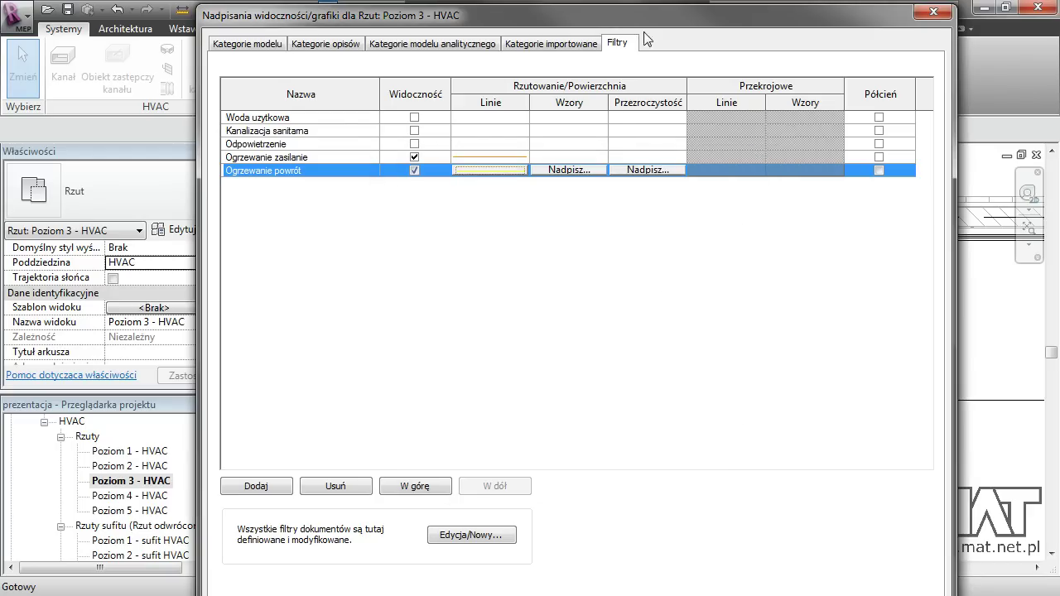
mouse_move(646, 10)
left_mouse_down()
mouse_move(652, 83)
mouse_move(663, 26)
left_mouse_up()
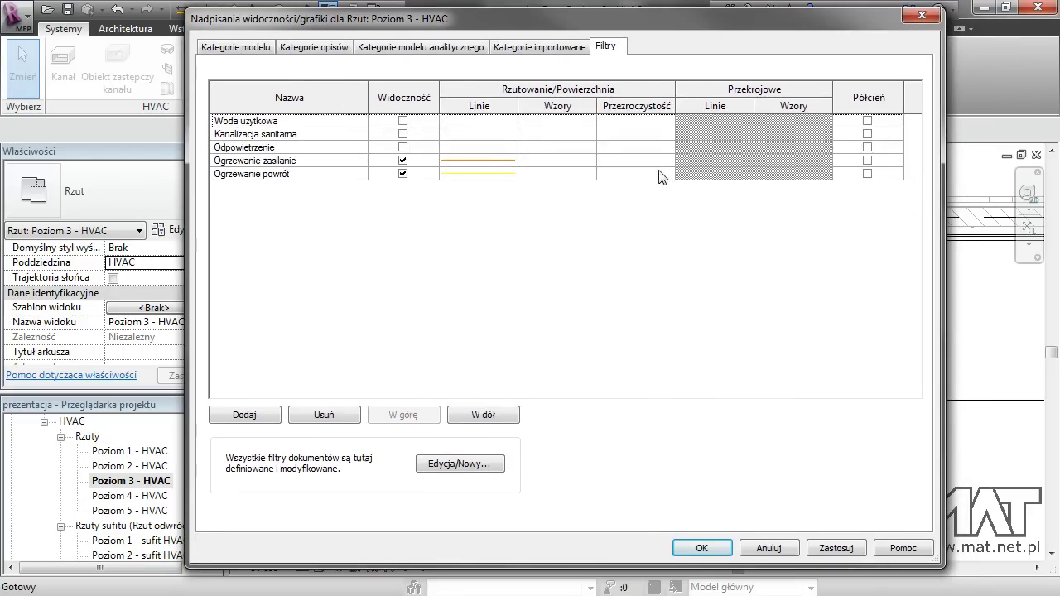
left_click(699, 550)
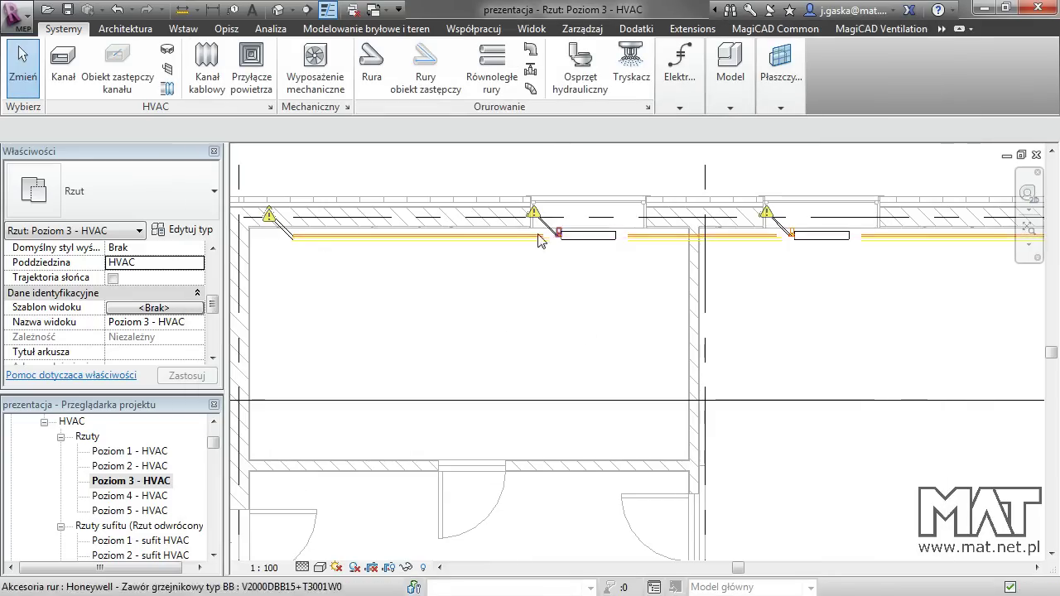
scroll(774, 269, "up", 2)
scroll(758, 313, "up", 1)
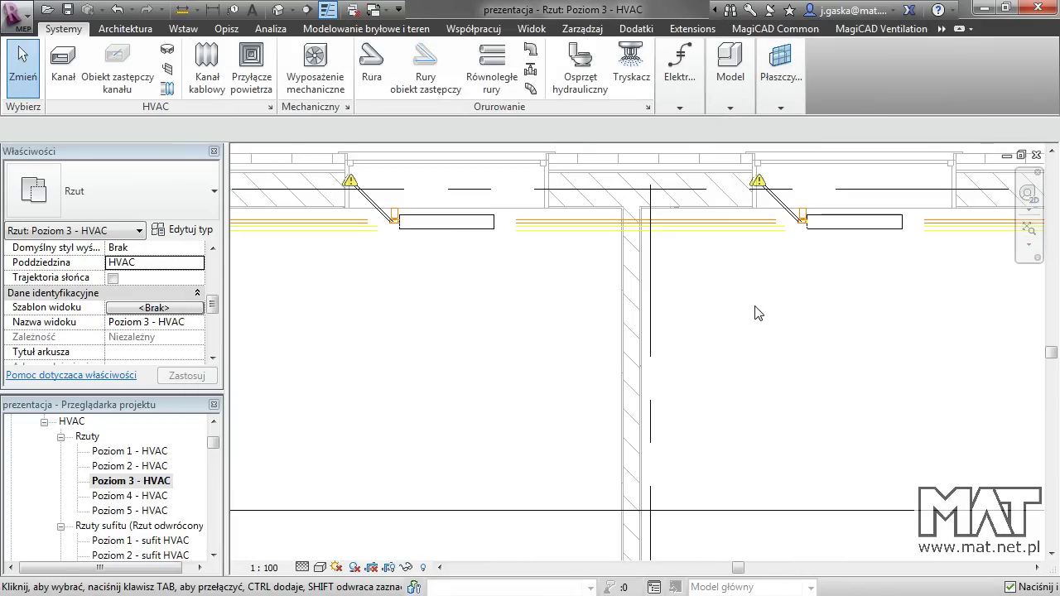
left_click(393, 217)
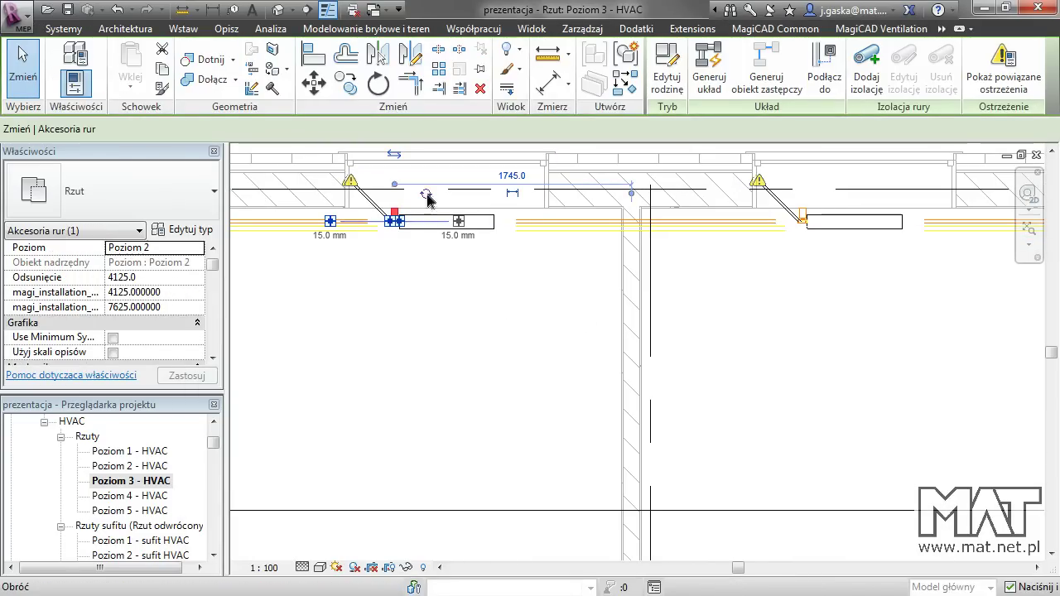
left_click(426, 196)
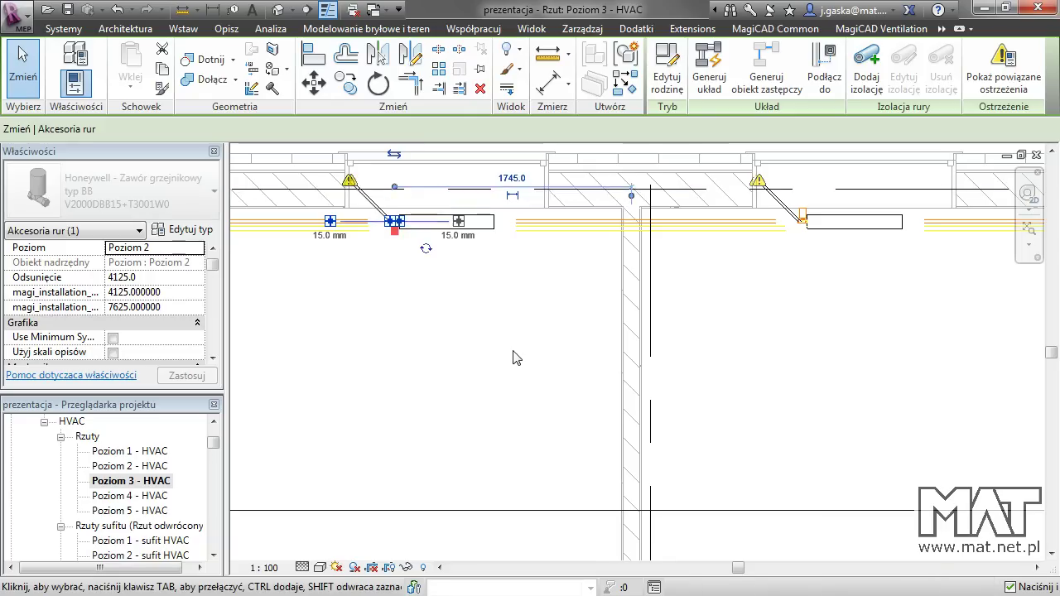
left_click(517, 357)
left_click(801, 220)
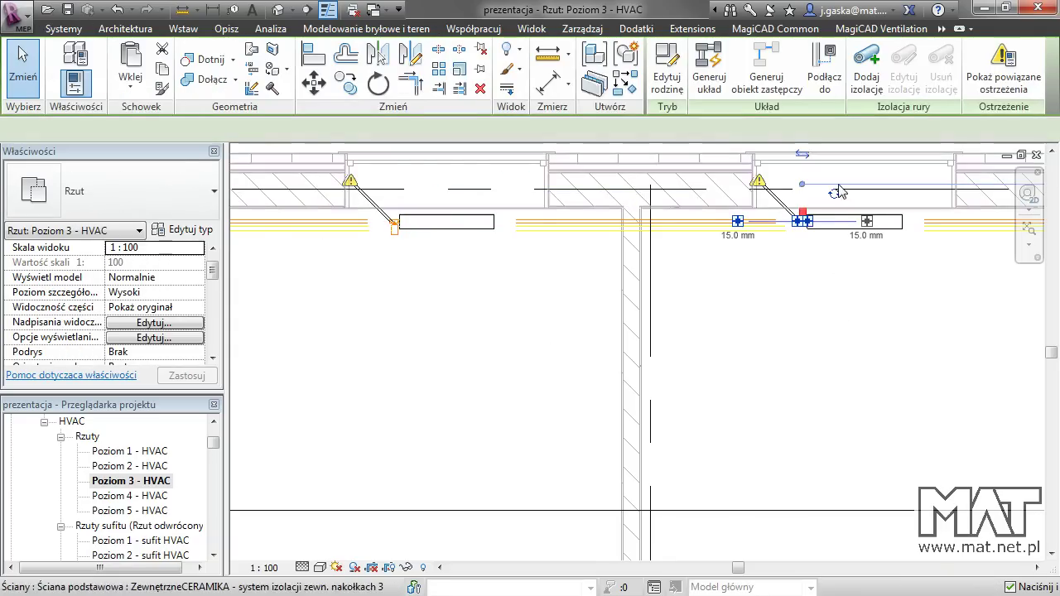
left_click(838, 190)
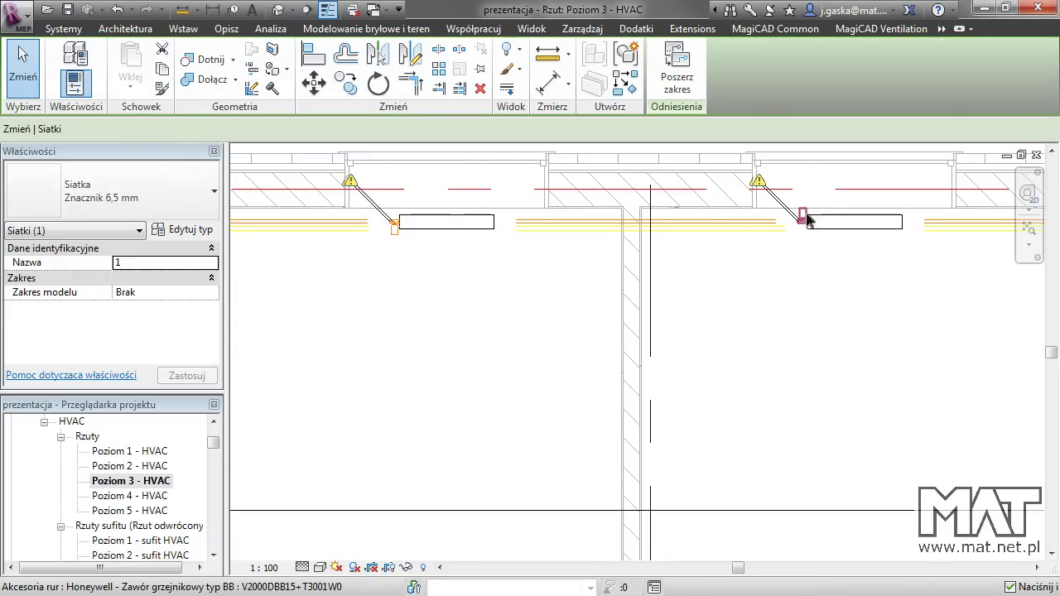
left_click(808, 219)
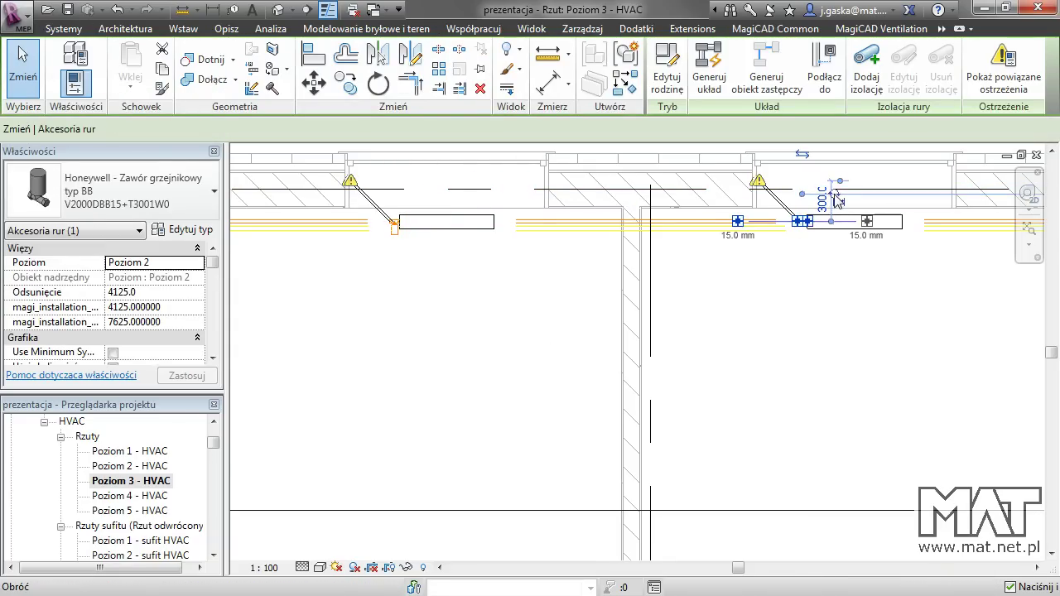
left_click(840, 355)
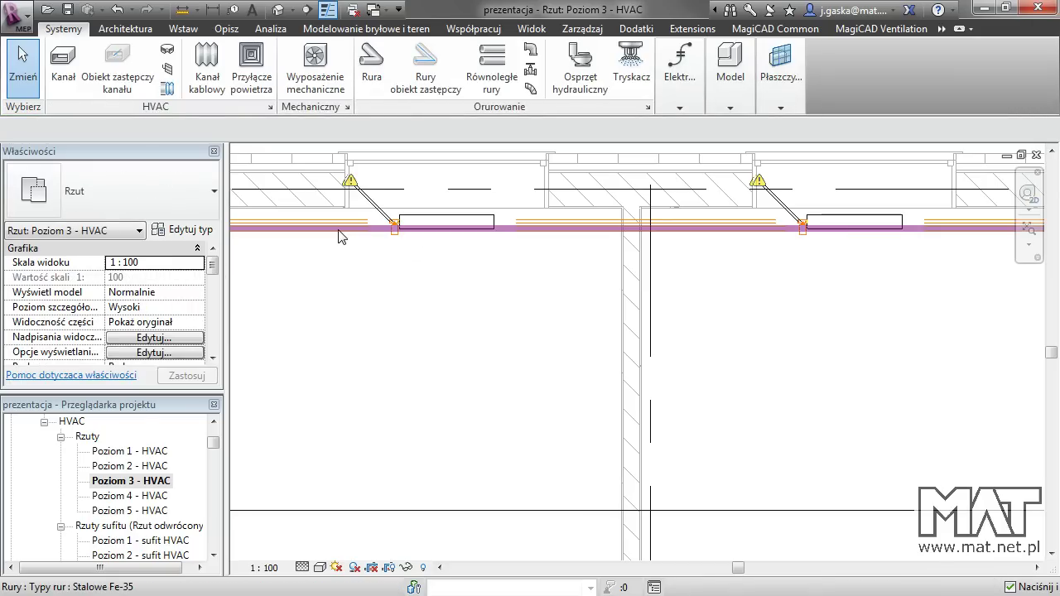
left_click(339, 231)
scroll(214, 269, "down", 2)
scroll(214, 269, "down", 1)
scroll(214, 269, "down", 1)
scroll(214, 269, "down", 1)
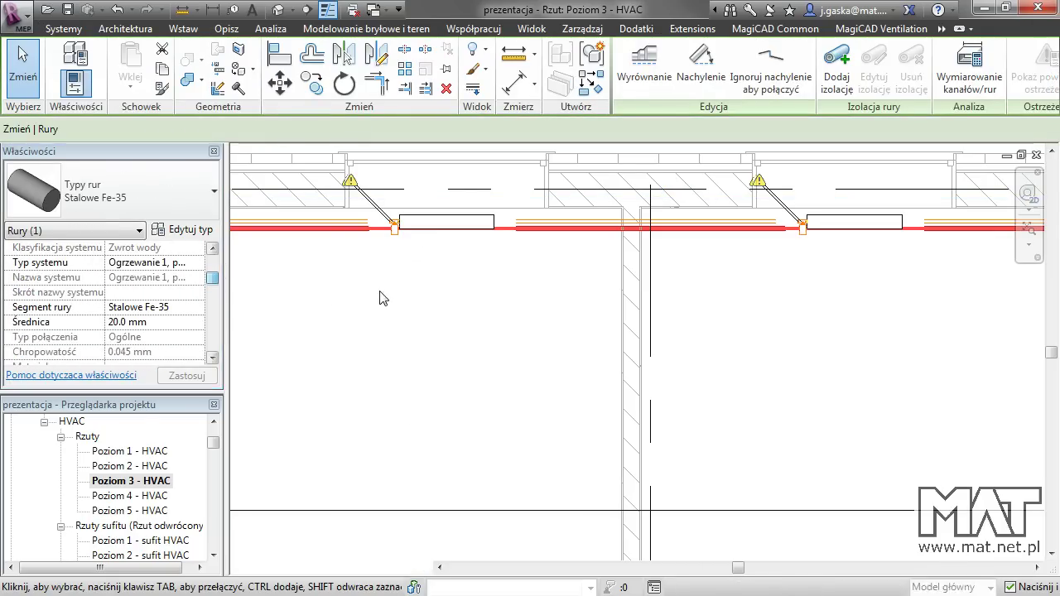
left_click(380, 298)
left_click(345, 229)
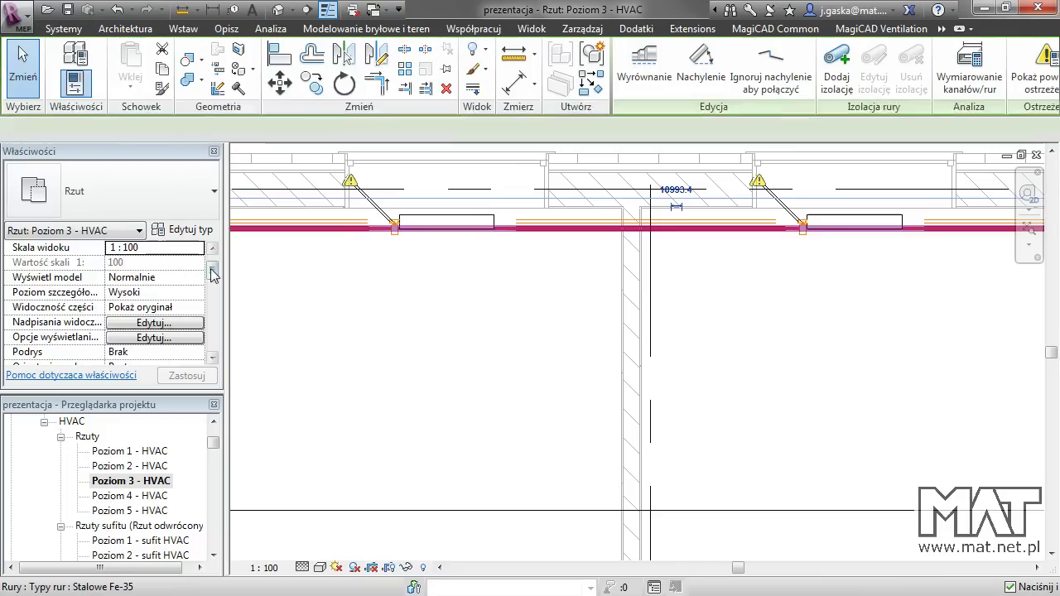
scroll(213, 271, "down", 5)
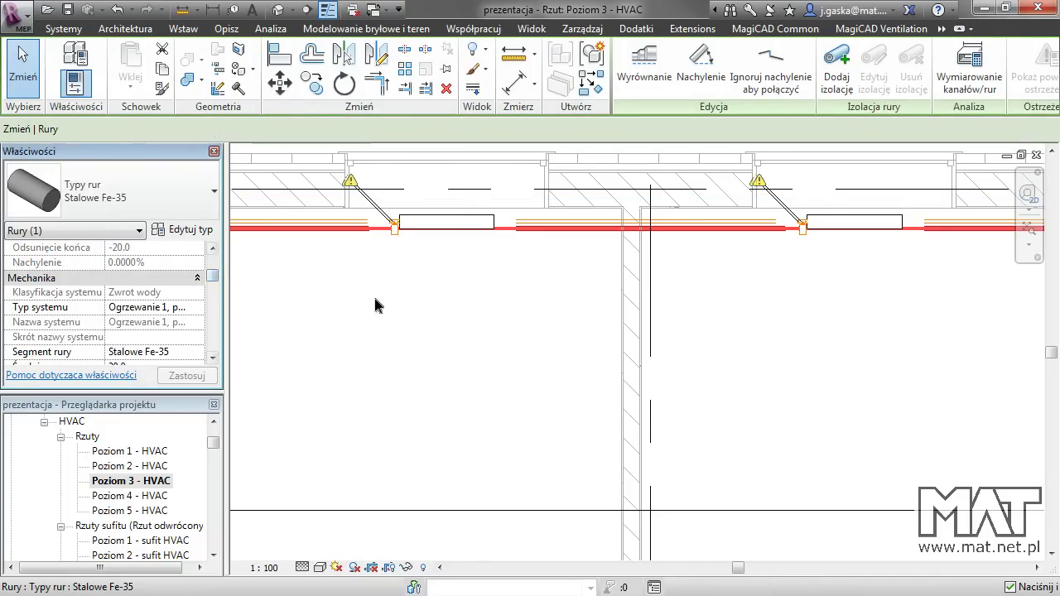
left_click(369, 303)
middle_click_drag(433, 265, 589, 355)
scroll(516, 312, "up", 2)
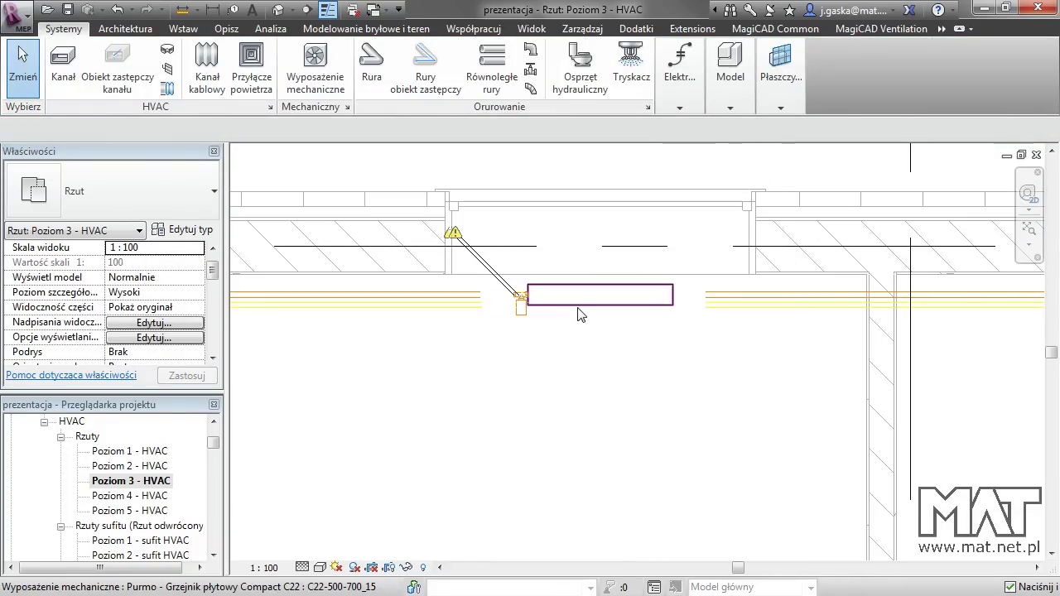
Step: Run MagiCAD Piping's Pipe Connection on the left radiator and its heating pipes
left_click(881, 28)
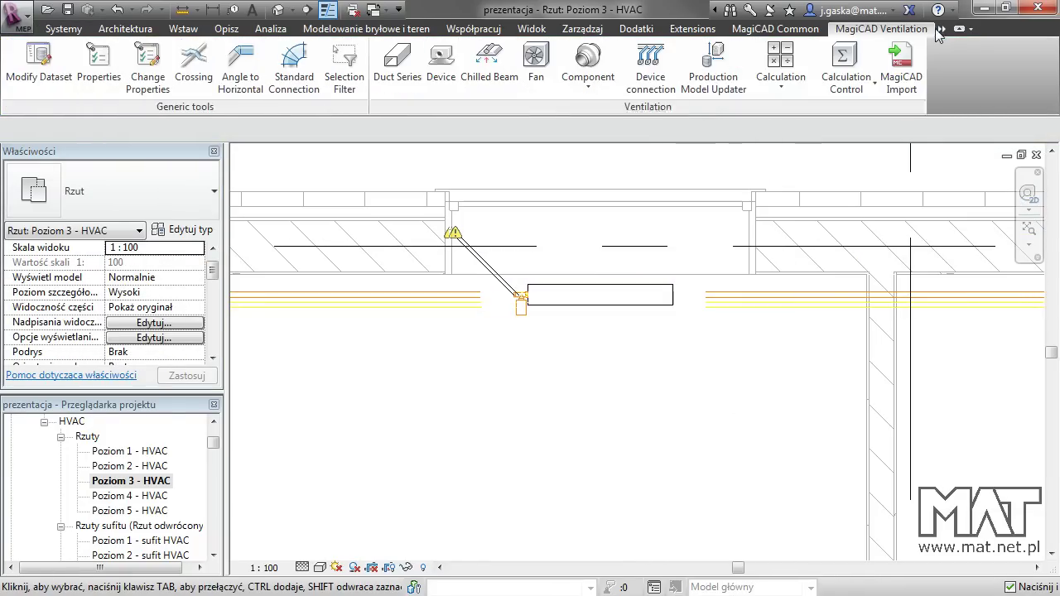
left_click(941, 28)
left_click(952, 46)
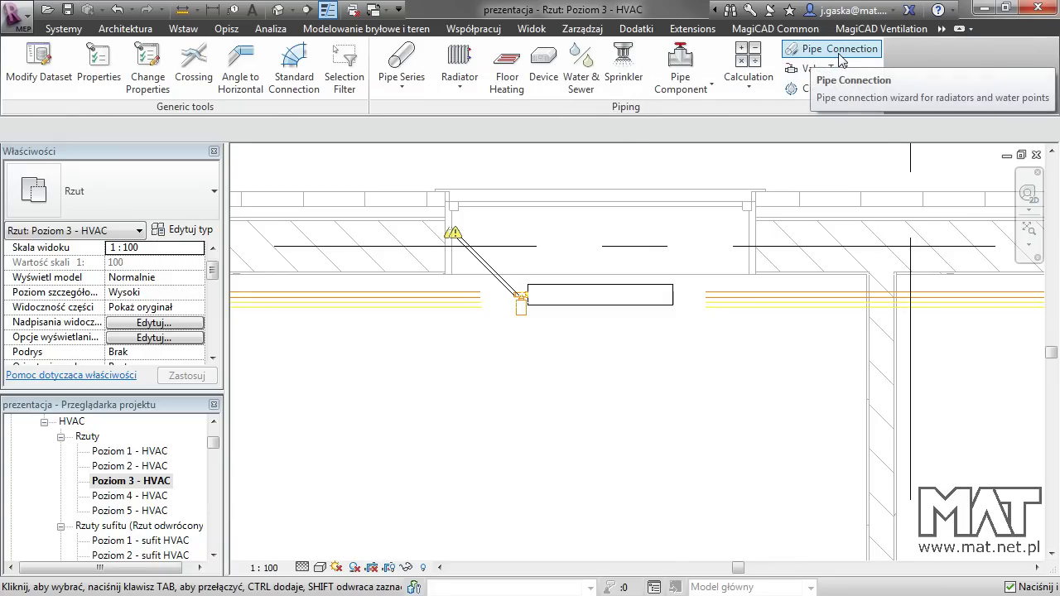
left_click(857, 55)
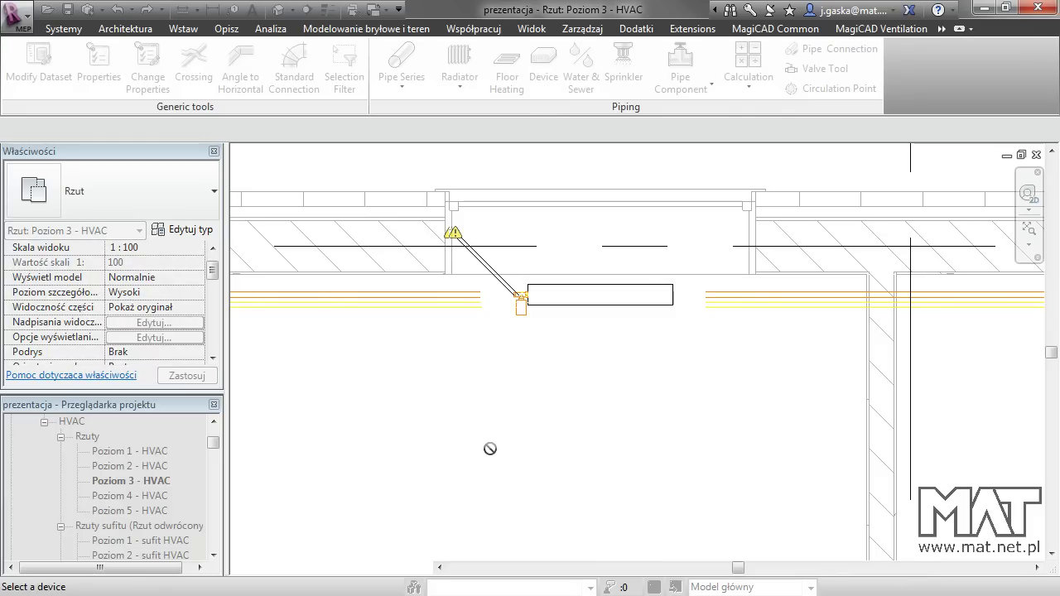
middle_click_drag(489, 449, 571, 370)
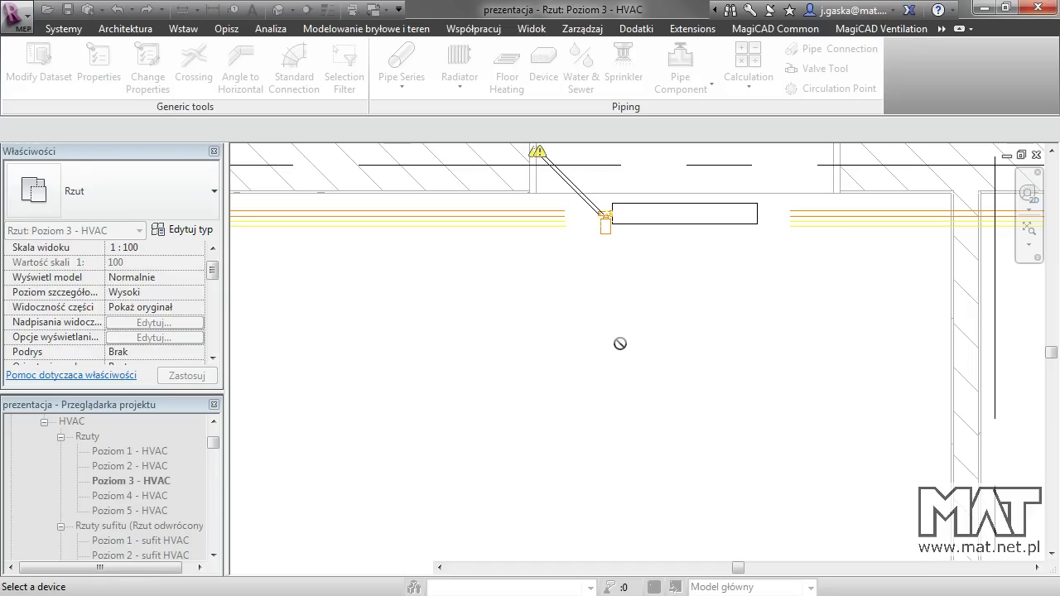
left_click(652, 230)
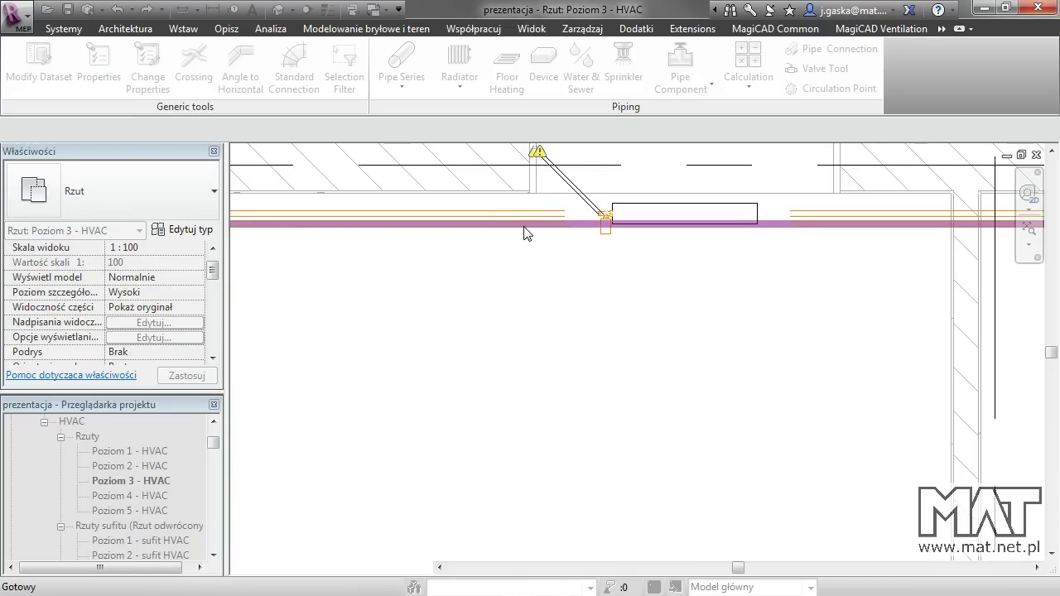
key("Return")
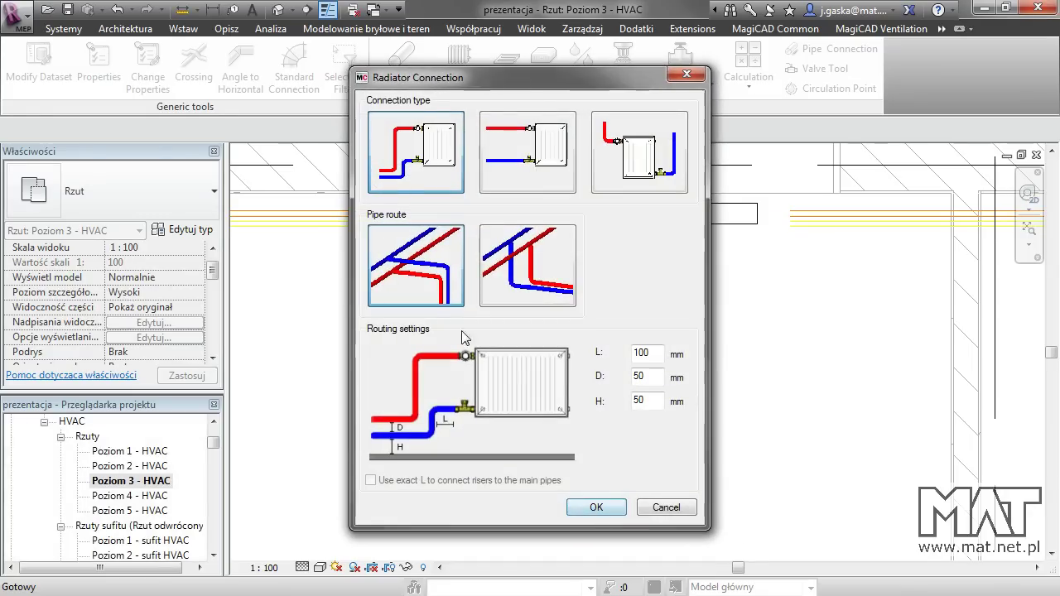
Step: Connect the radiator with the second connection type and second pipe route, keeping L 100, D 50, H 50 mm
left_click_drag(552, 82, 310, 81)
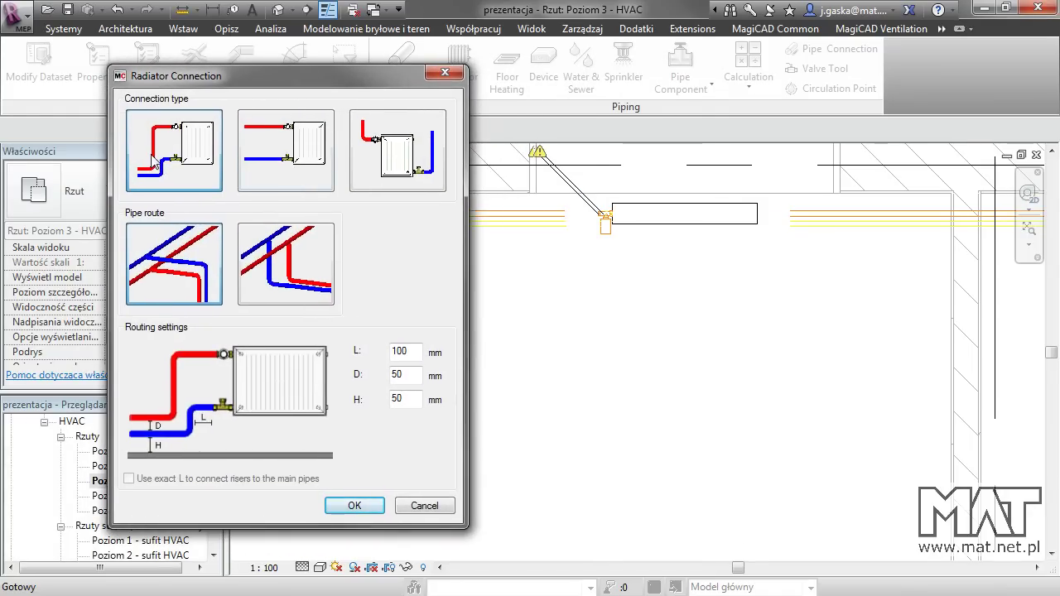
left_click(288, 162)
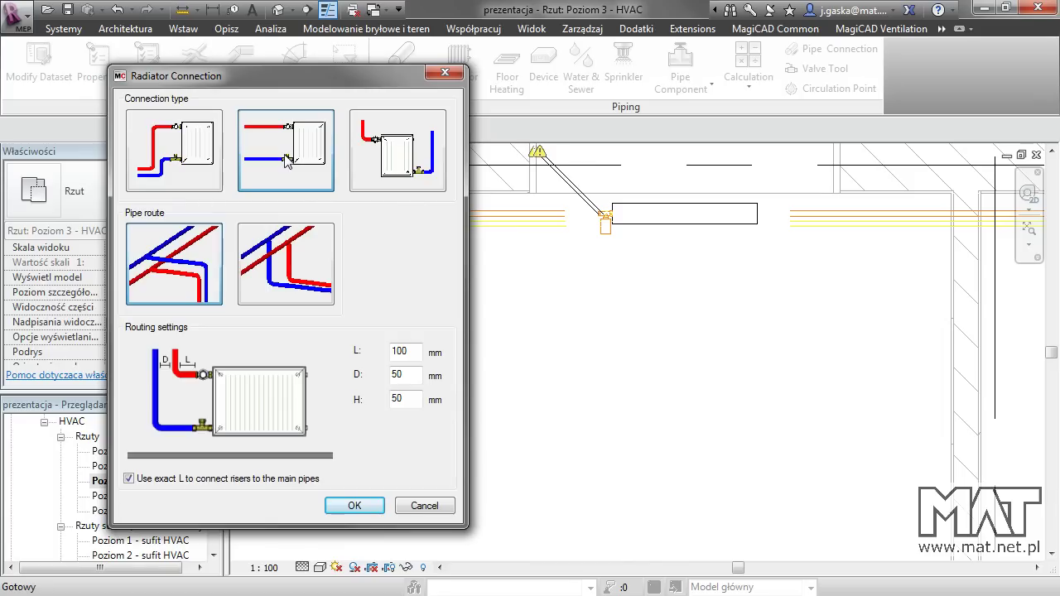
left_click(283, 271)
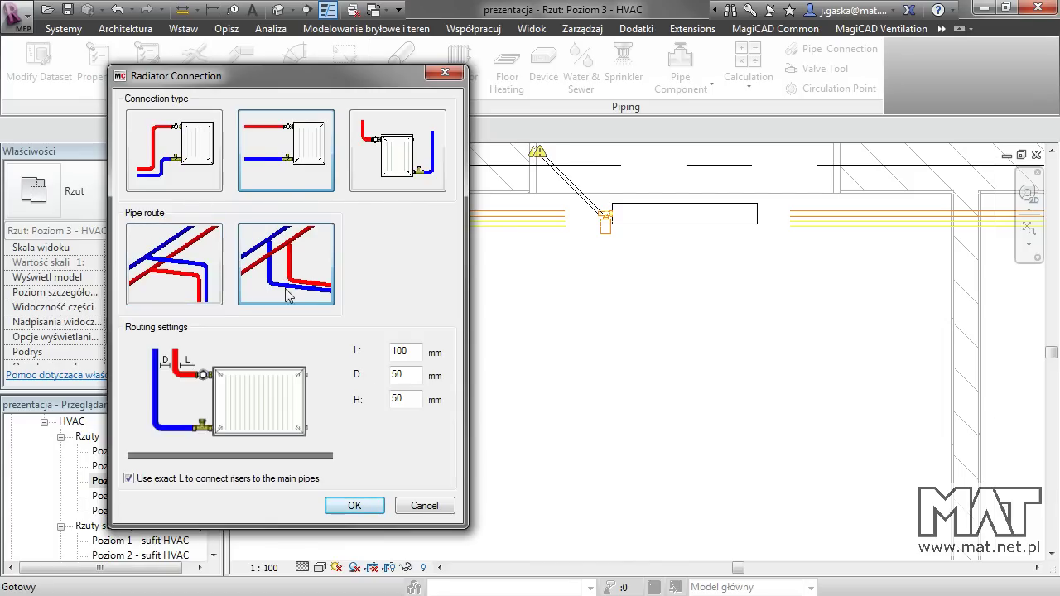
left_click(355, 506)
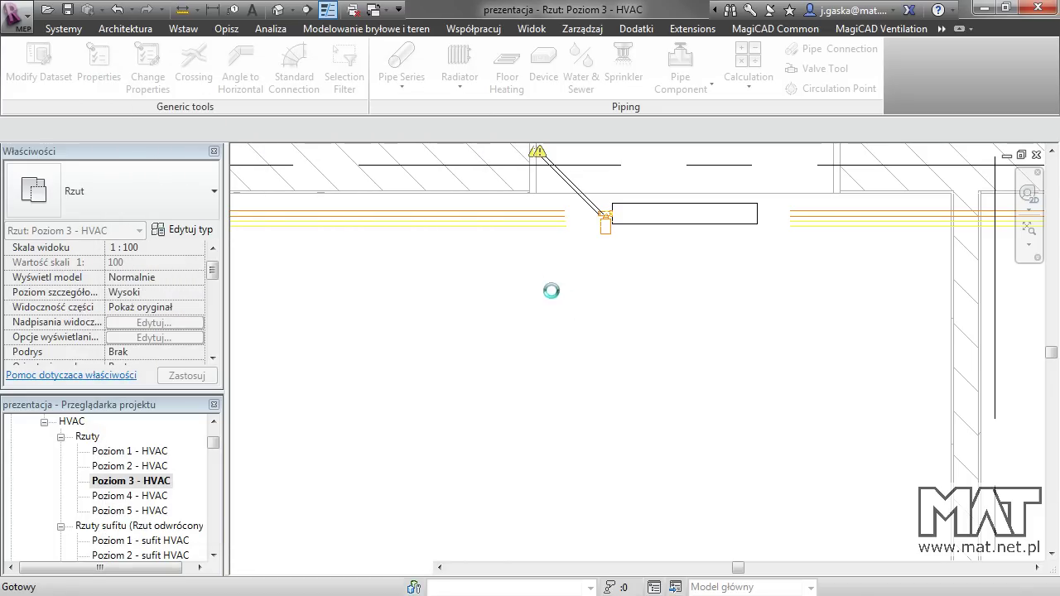
Step: Pan and zoom across the plan to review both radiators' pipe connections
scroll(634, 236, "down", 2)
mouse_move(674, 295)
middle_mouse_down()
mouse_move(710, 303)
mouse_move(654, 310)
middle_mouse_up()
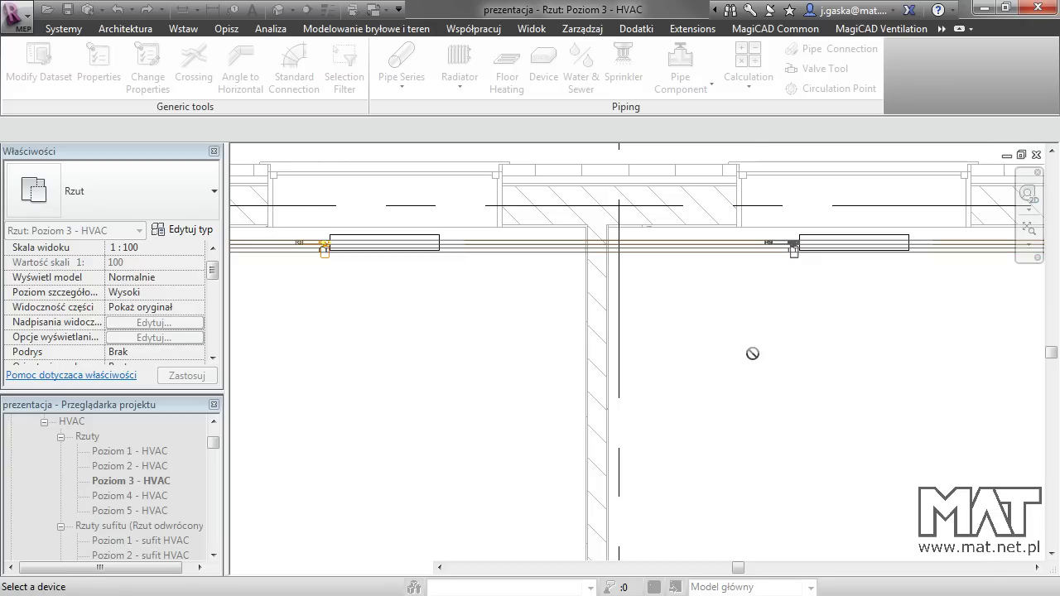
scroll(870, 348, "down", 1)
mouse_move(948, 354)
middle_mouse_down()
mouse_move(634, 312)
mouse_move(682, 173)
middle_mouse_up()
scroll(681, 310, "up", 2)
scroll(721, 260, "up", 1)
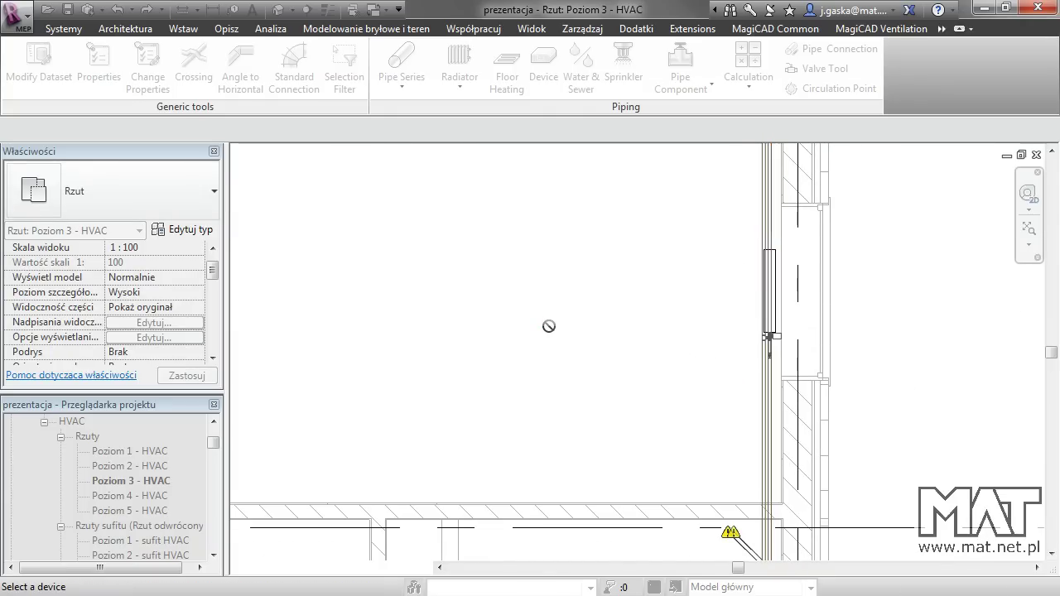
Step: End the connection command and switch to the {3D} view
key("Escape")
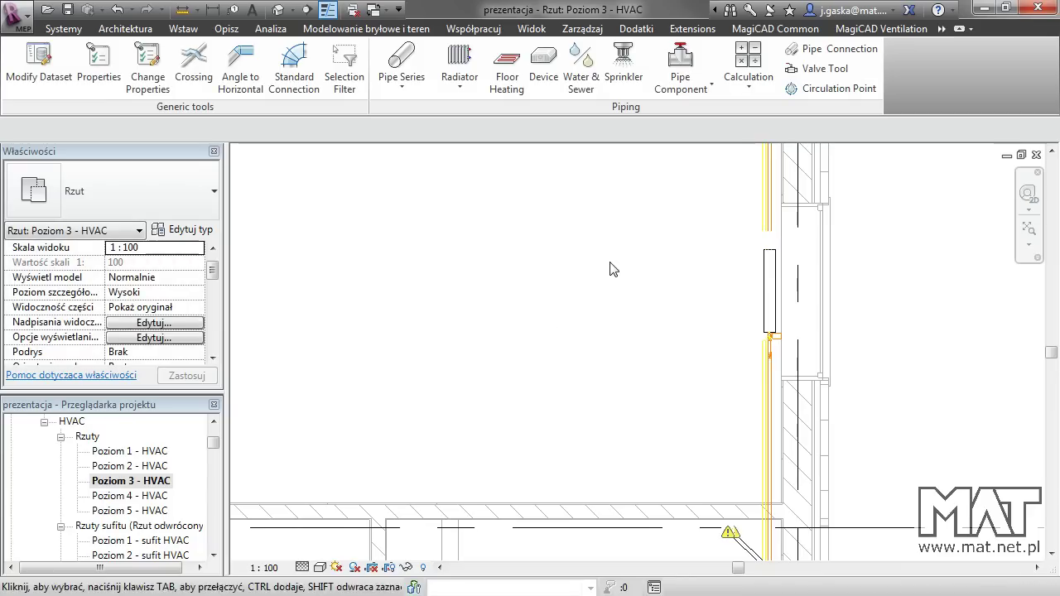
scroll(721, 284, "down", 1)
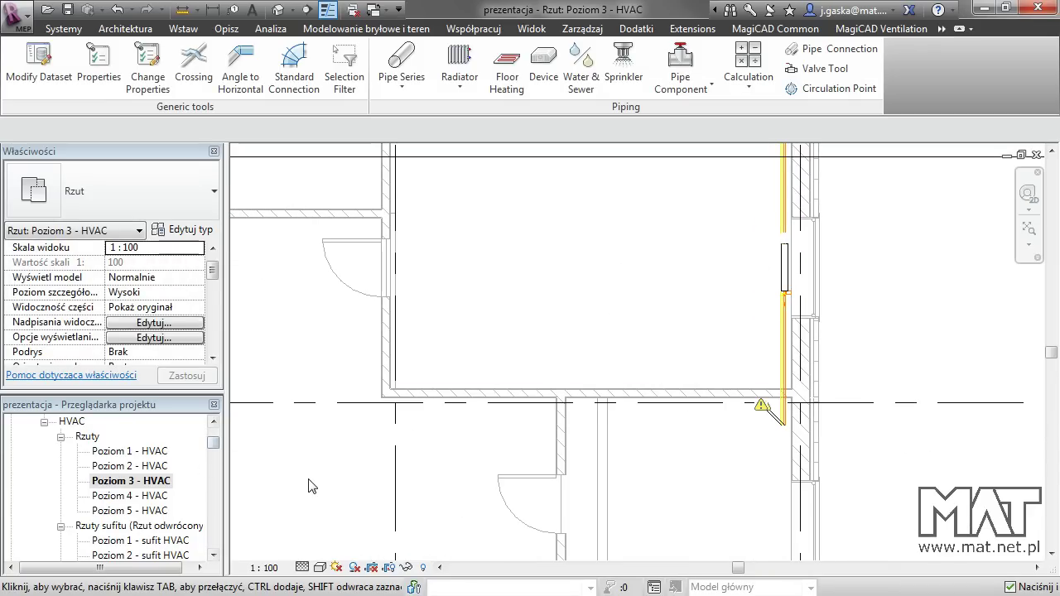
key("ctrl+Tab")
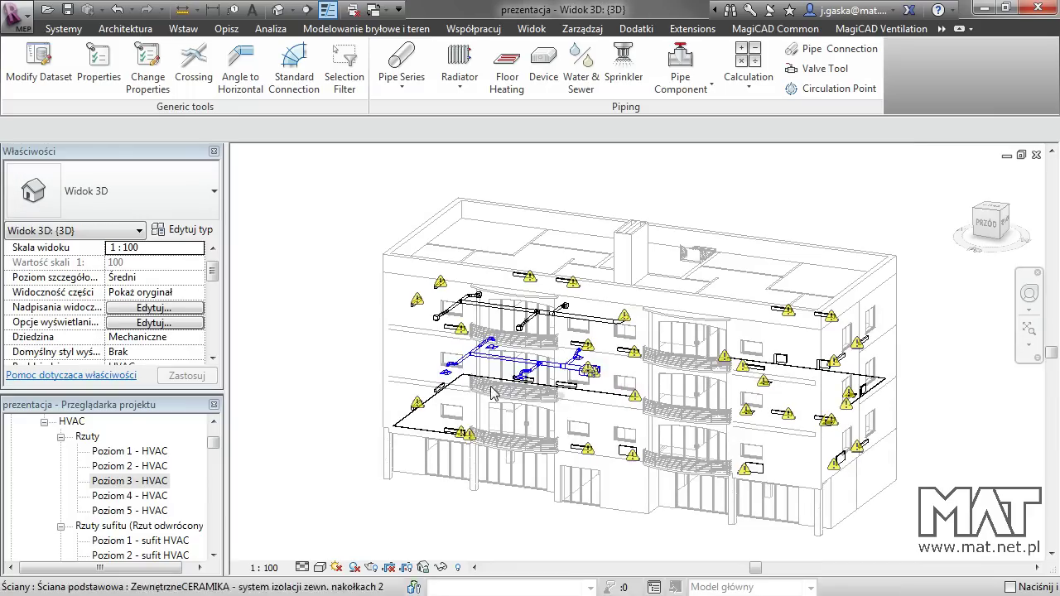
Step: Zoom in on the pipe run and set the 3D view's detail level to Wysoki
scroll(439, 441, "up", 2)
scroll(439, 441, "up", 4)
scroll(440, 441, "up", 1)
scroll(560, 459, "up", 2)
scroll(619, 486, "up", 1)
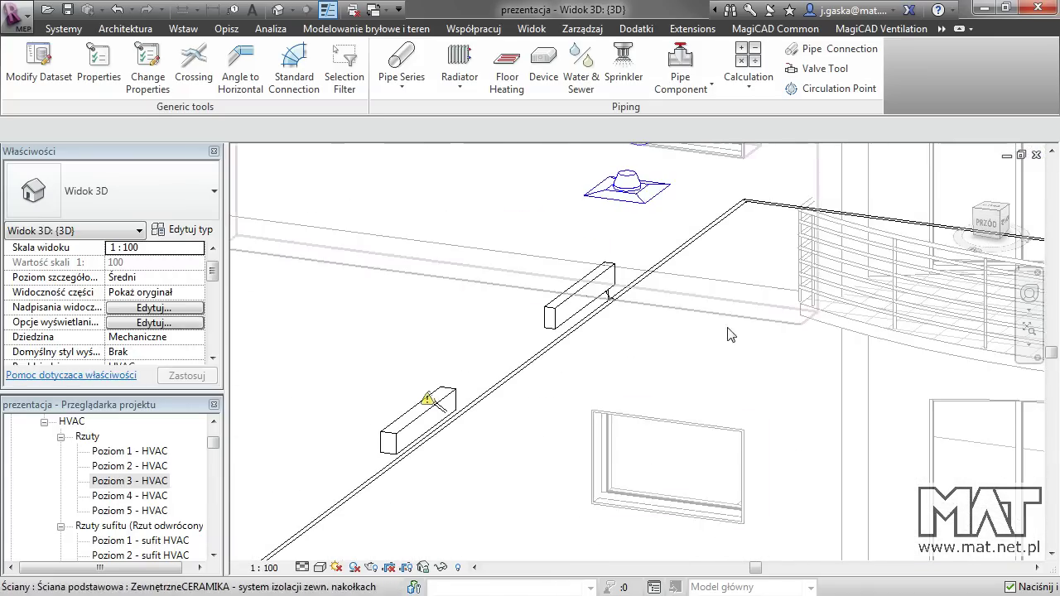
middle_click_drag(748, 324, 642, 374)
left_click(303, 567)
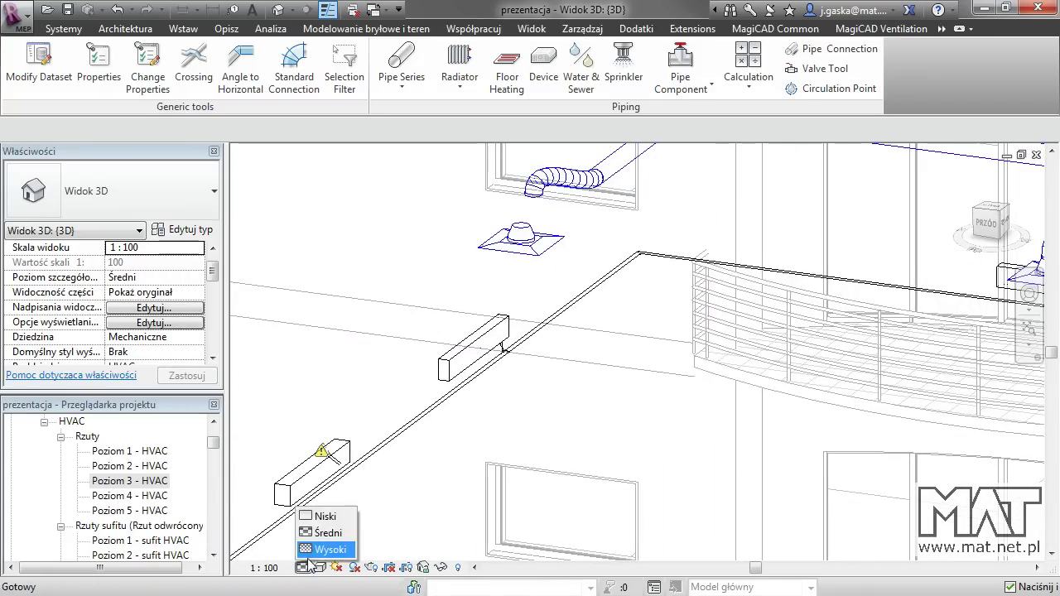
left_click(322, 549)
Step: Delete the extra vertical pipe above the tee under the radiator
scroll(503, 348, "up", 3)
scroll(485, 359, "up", 2)
scroll(480, 373, "up", 2)
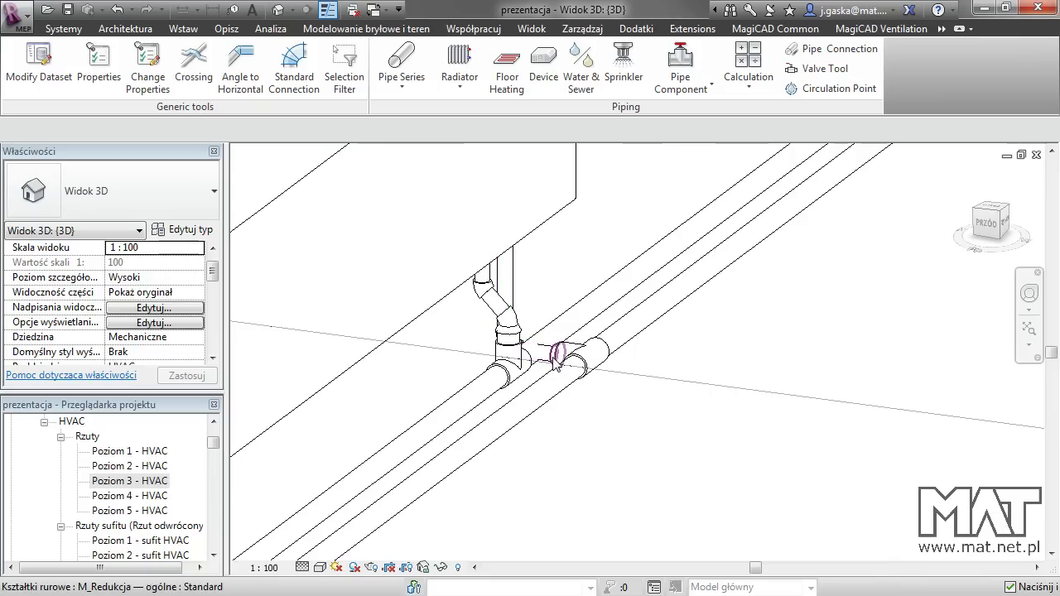
left_click(508, 273)
key("Delete")
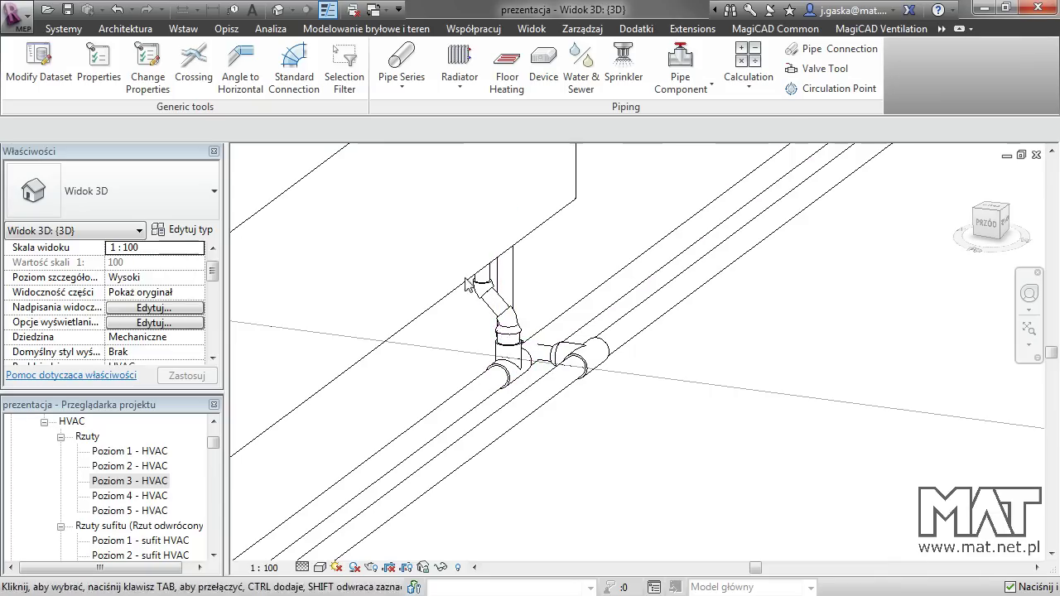
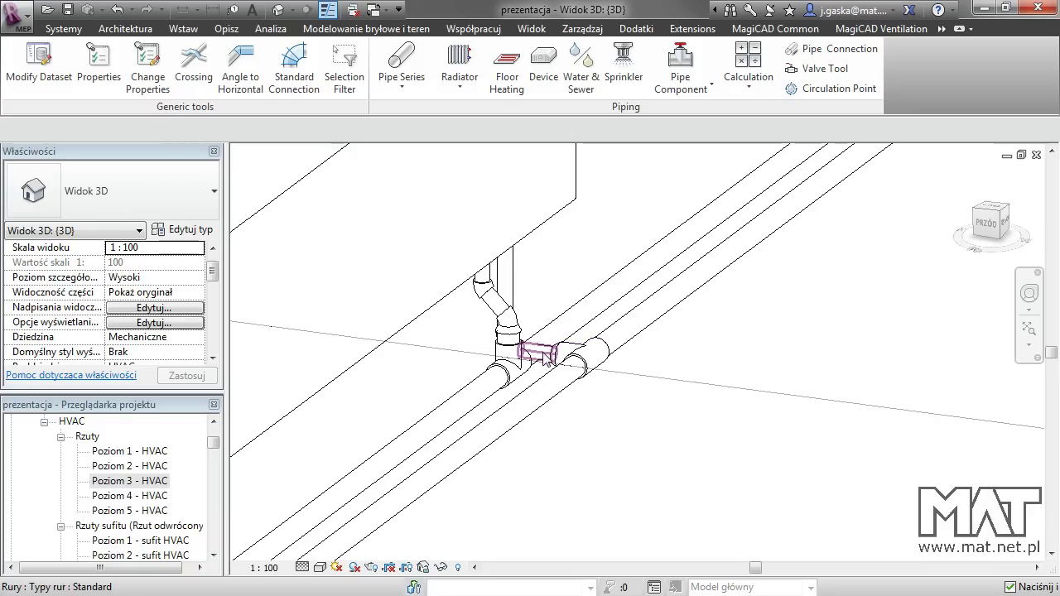
Step: Select a pipe in the 3D view to check its parameters, then deselect it
left_click(623, 332)
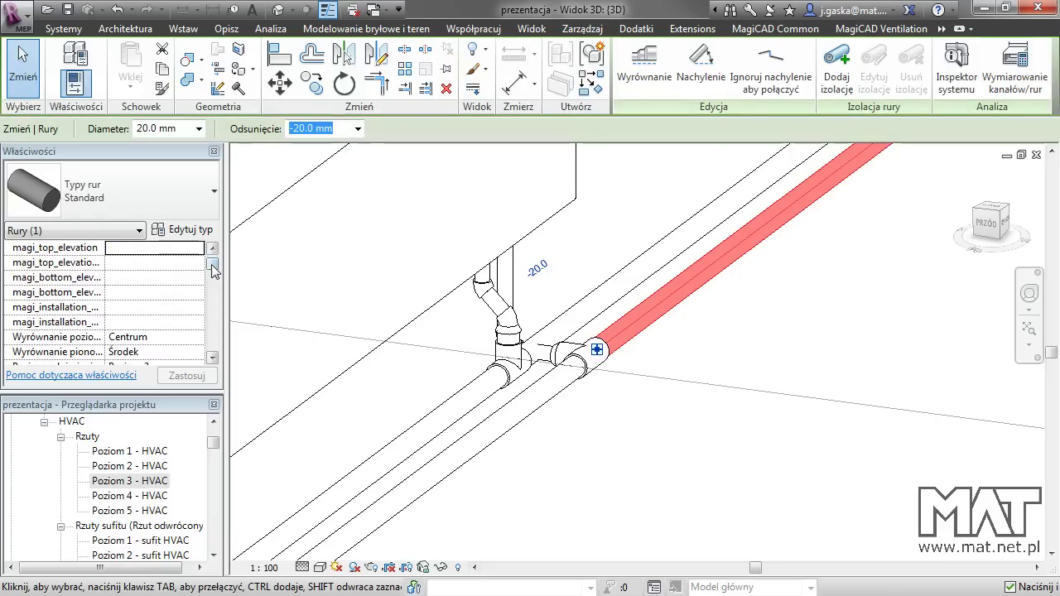
left_click_drag(213, 271, 213, 276)
left_click(638, 438)
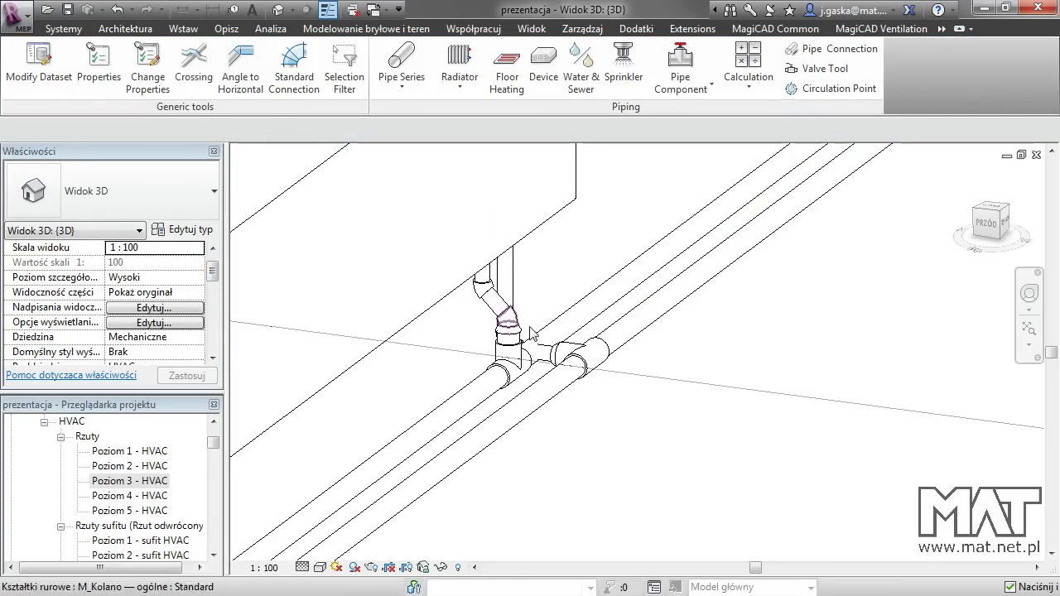
Step: Orbit, pan and zoom around the facade to inspect the radiator branch pipes and tees
scroll(582, 461, "down", 3)
scroll(571, 457, "down", 2)
mouse_move(736, 458)
middle_mouse_down("shift")
mouse_move(539, 386)
mouse_move(674, 312)
middle_mouse_up("shift")
scroll(675, 313, "up", 3)
scroll(712, 265, "up", 2)
scroll(748, 207, "up", 2)
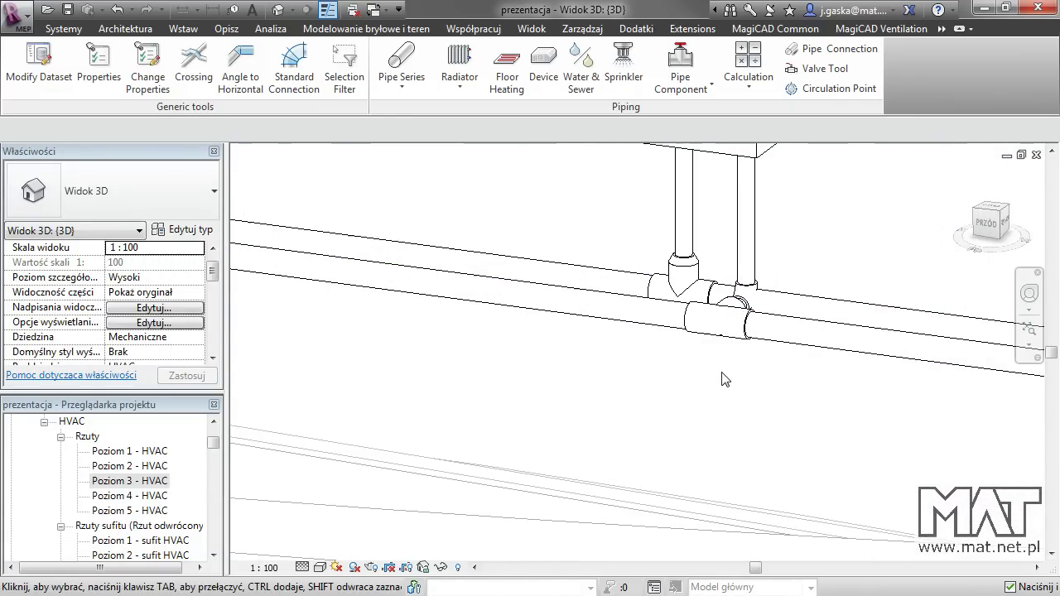
scroll(723, 379, "down", 2)
scroll(721, 373, "down", 2)
scroll(721, 372, "down", 2)
scroll(721, 372, "down", 1)
mouse_move(859, 317)
middle_mouse_down()
mouse_move(547, 331)
mouse_move(672, 360)
mouse_move(652, 361)
middle_mouse_up()
scroll(820, 273, "up", 3)
scroll(825, 283, "up", 2)
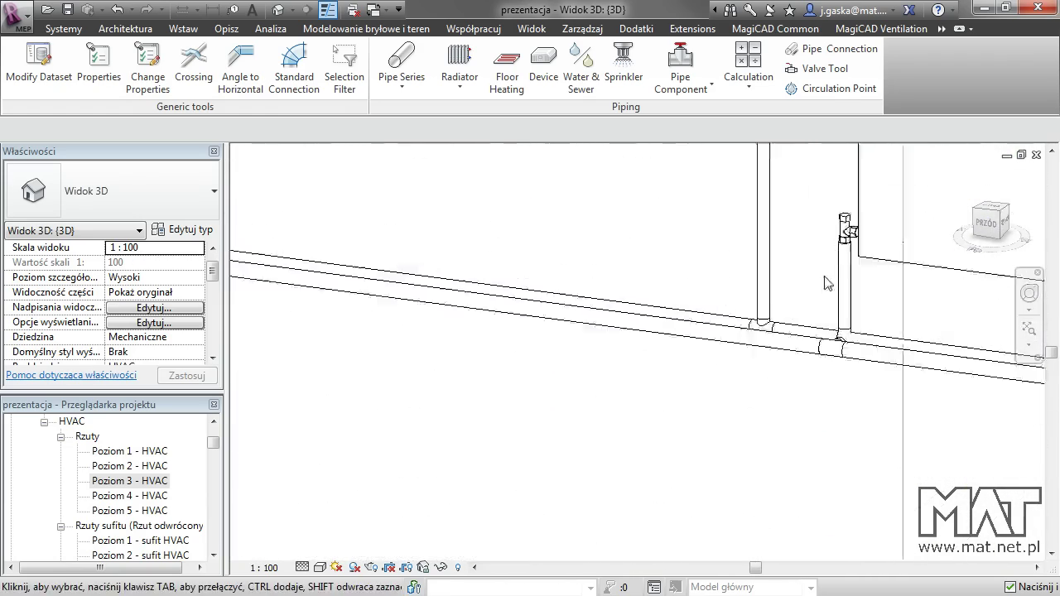
scroll(825, 283, "up", 2)
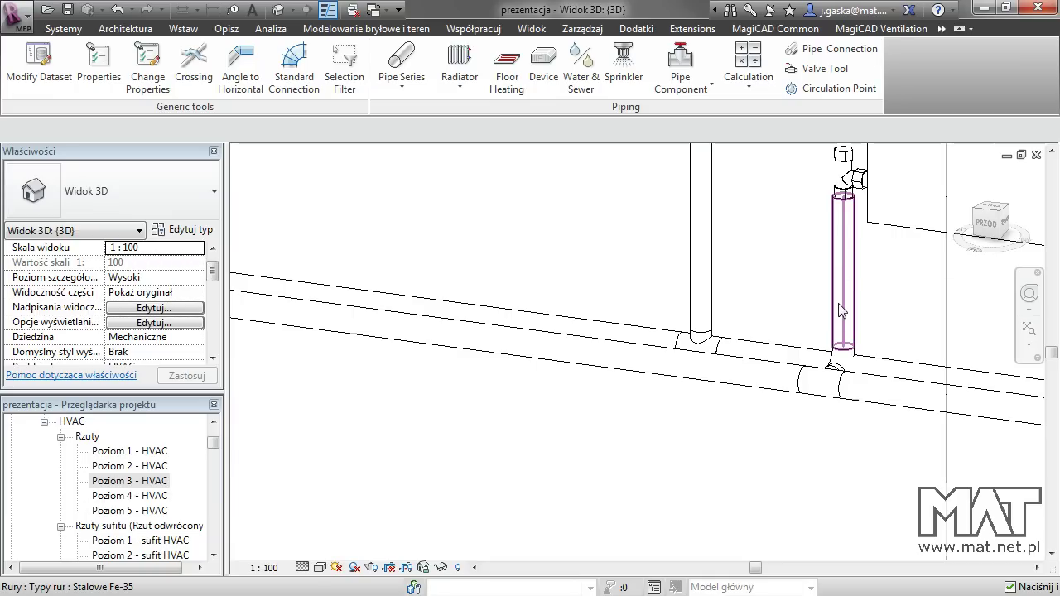
scroll(840, 323, "down", 2)
scroll(839, 323, "down", 2)
middle_click_drag(586, 311, 387, 301)
scroll(655, 351, "up", 3)
scroll(656, 348, "up", 2)
scroll(710, 321, "down", 2)
scroll(710, 321, "down", 1)
scroll(709, 321, "down", 2)
scroll(710, 321, "down", 2)
scroll(710, 321, "down", 1)
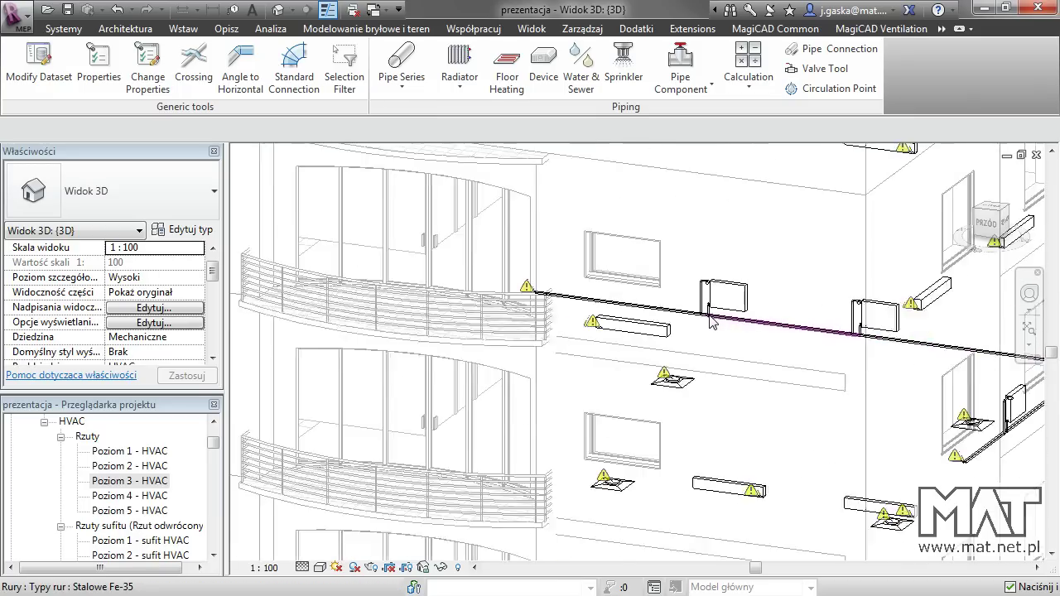
scroll(710, 321, "down", 1)
scroll(888, 325, "down", 1)
scroll(889, 326, "down", 1)
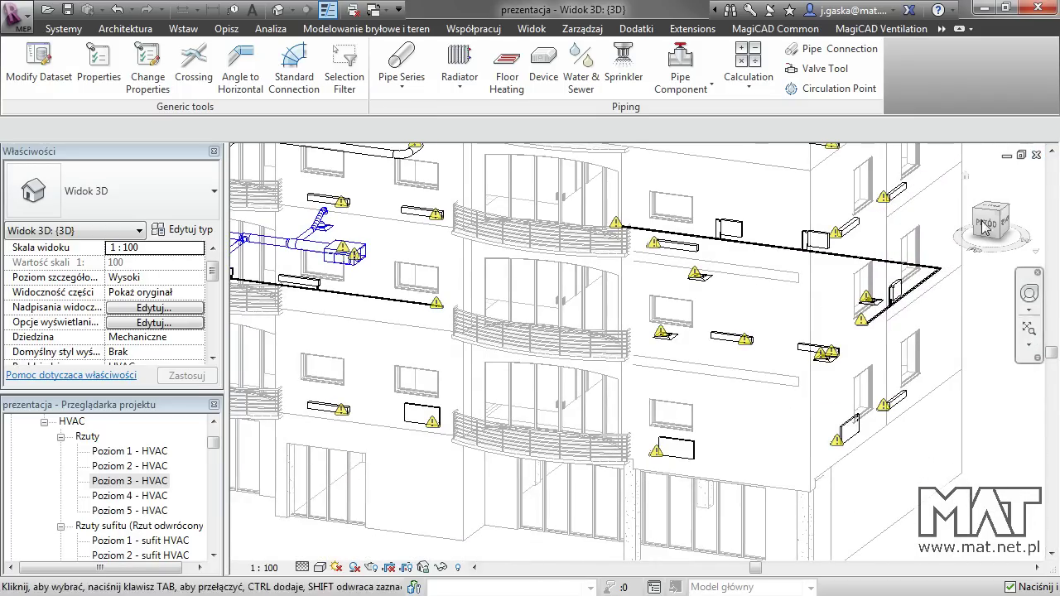
scroll(800, 259, "up", 1)
scroll(800, 259, "up", 1)
scroll(800, 259, "up", 2)
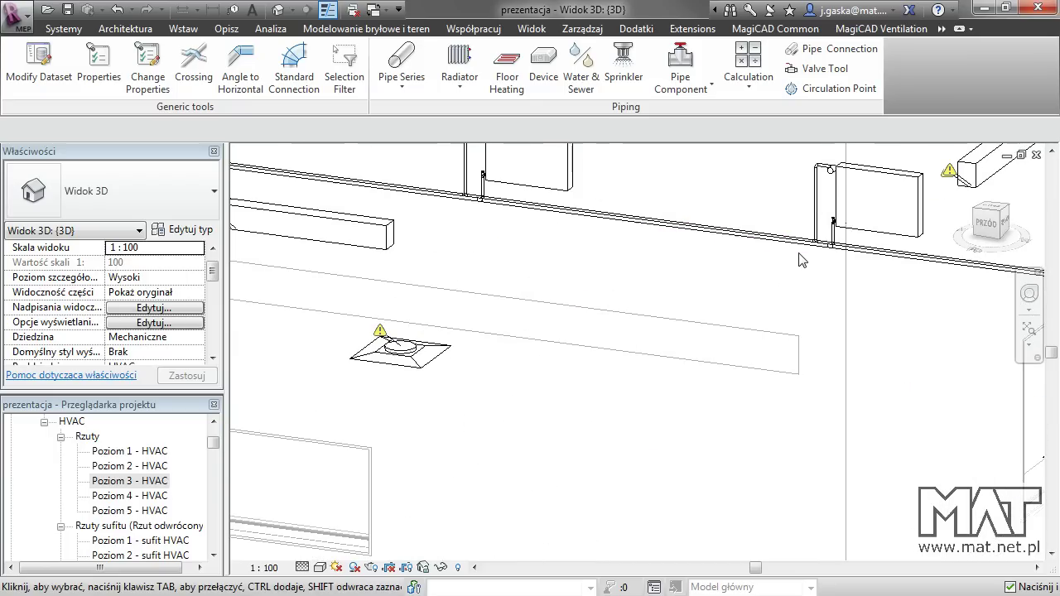
scroll(820, 252, "up", 1)
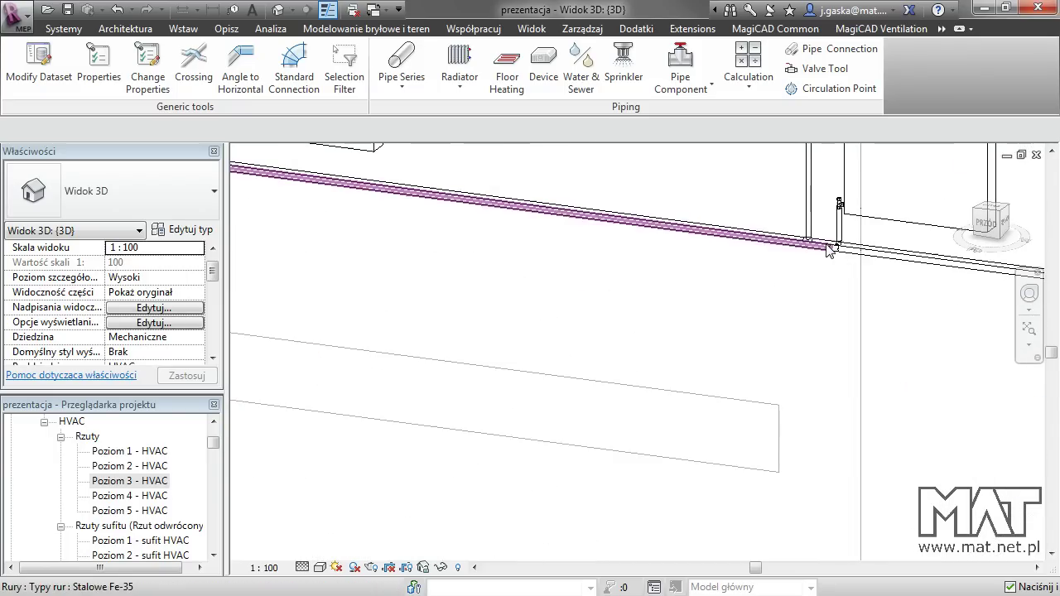
Step: Return to the Poziom 3 - HVAC plan, centred on the riser pipes at the wall, with MagiCAD Common tools shown
left_click(1037, 156)
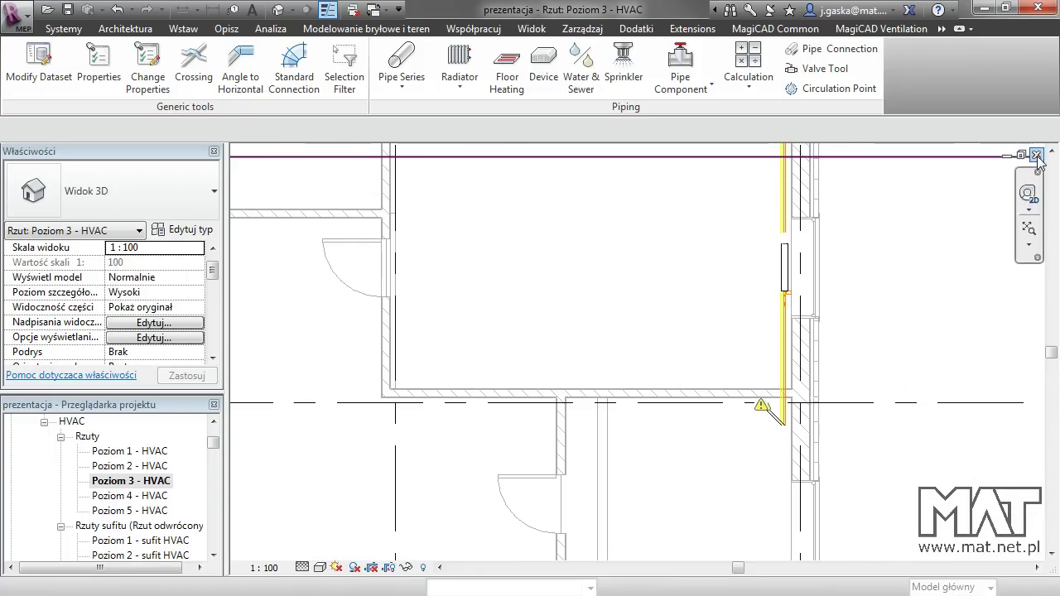
middle_click_drag(773, 391, 861, 350)
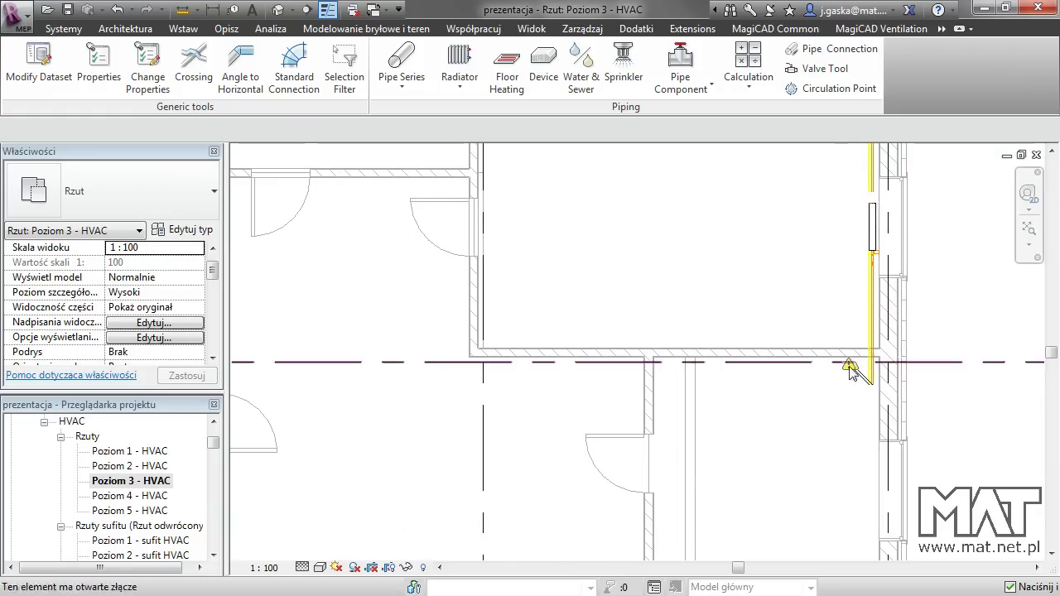
scroll(851, 364, "up", 2)
scroll(869, 362, "up", 3)
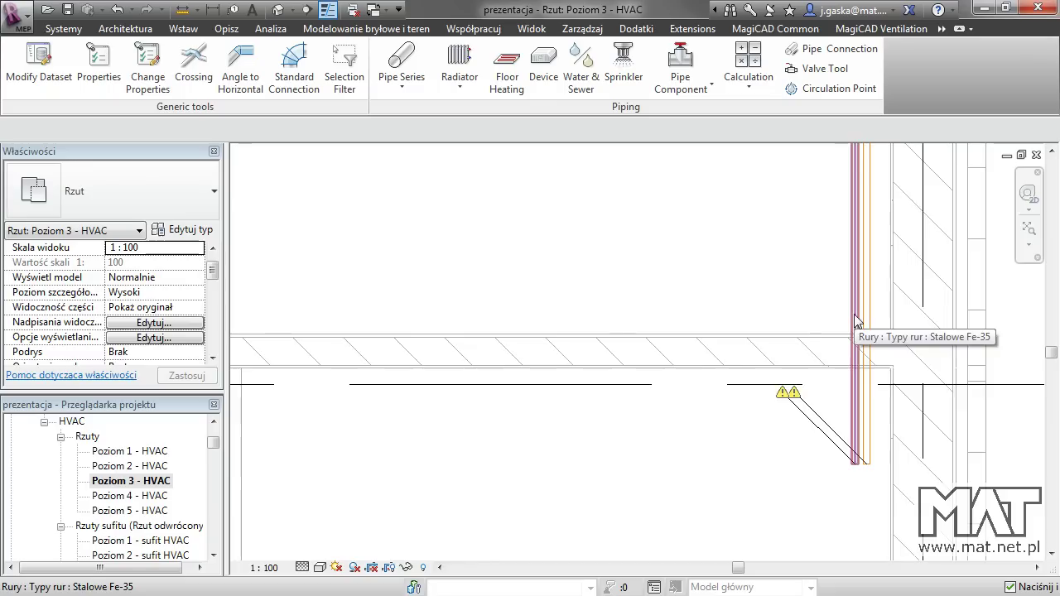
scroll(856, 321, "down", 2)
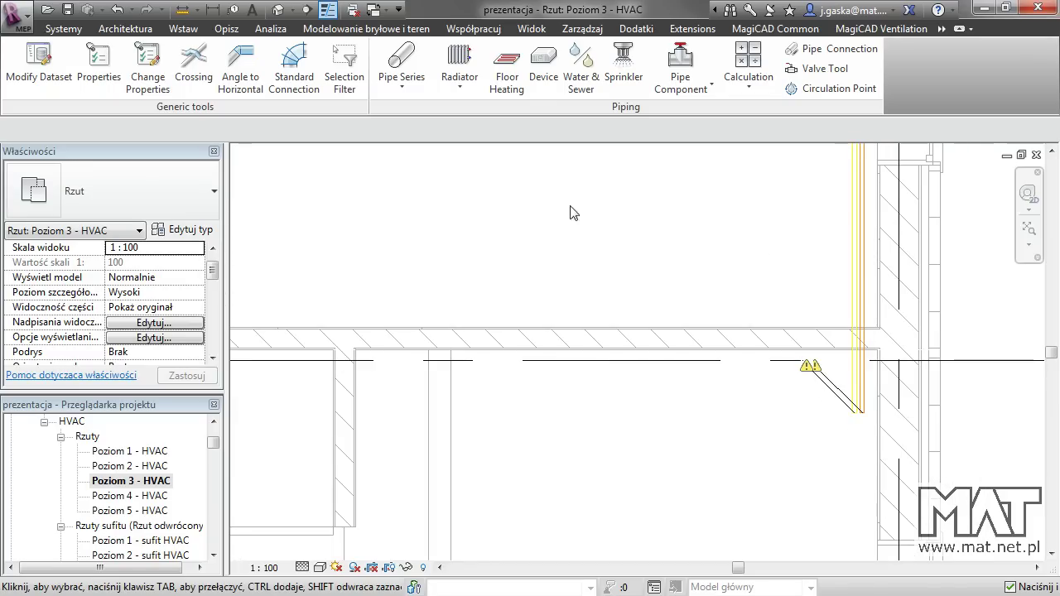
left_click(772, 32)
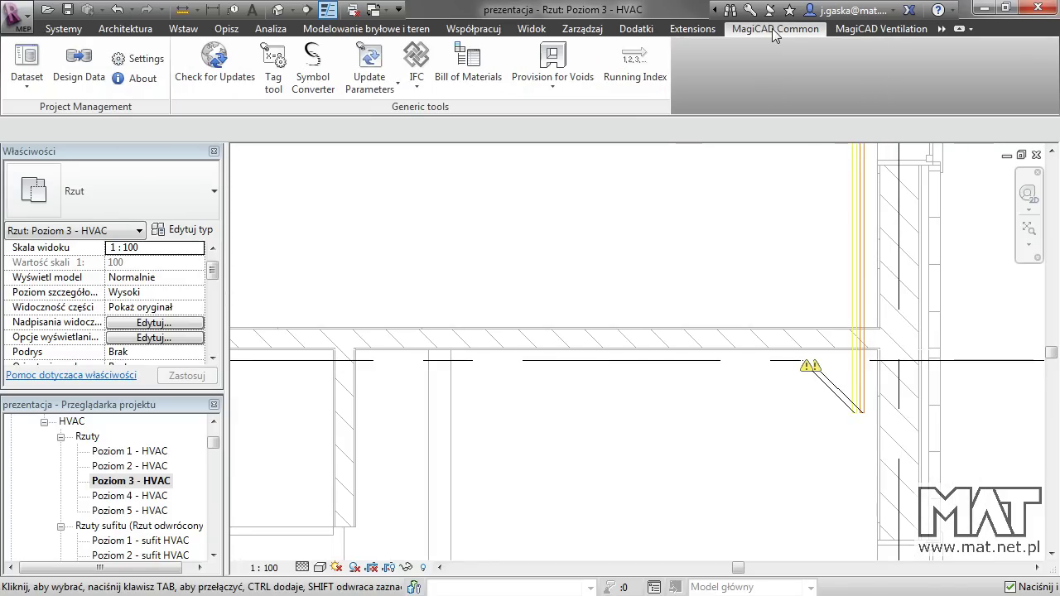
Step: Generate automatic provisions for voids with range Selected levels, covering Poziom 1 through Poziom 5
left_click(544, 92)
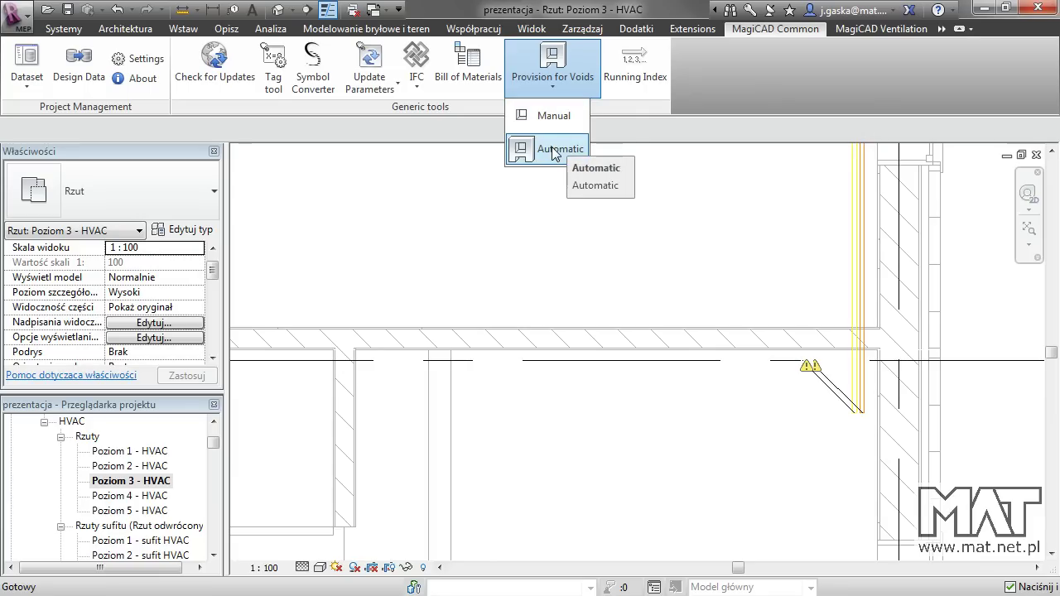
left_click(553, 150)
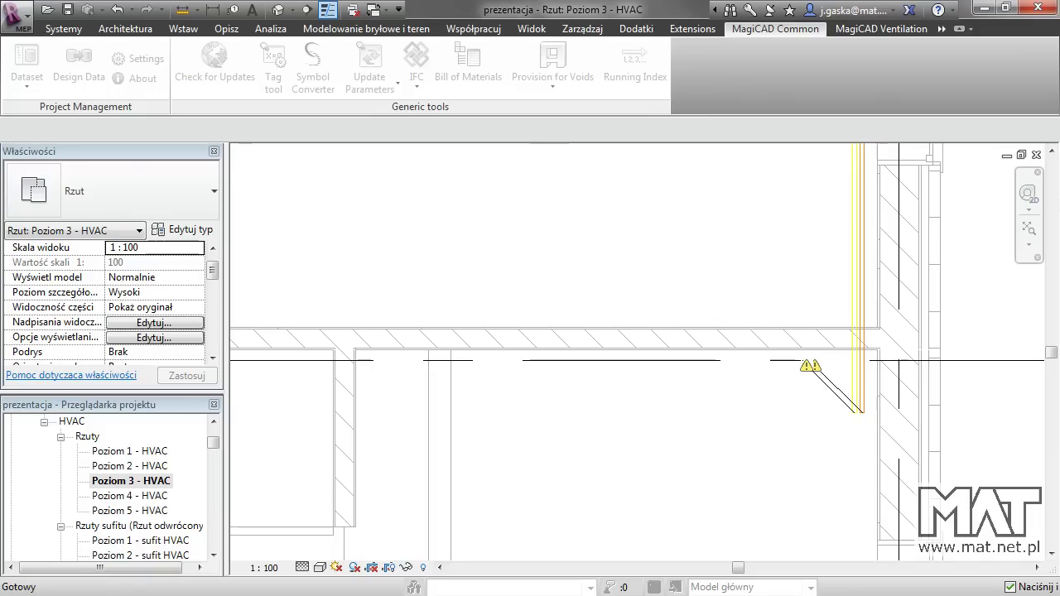
left_click_drag(787, 138, 534, 146)
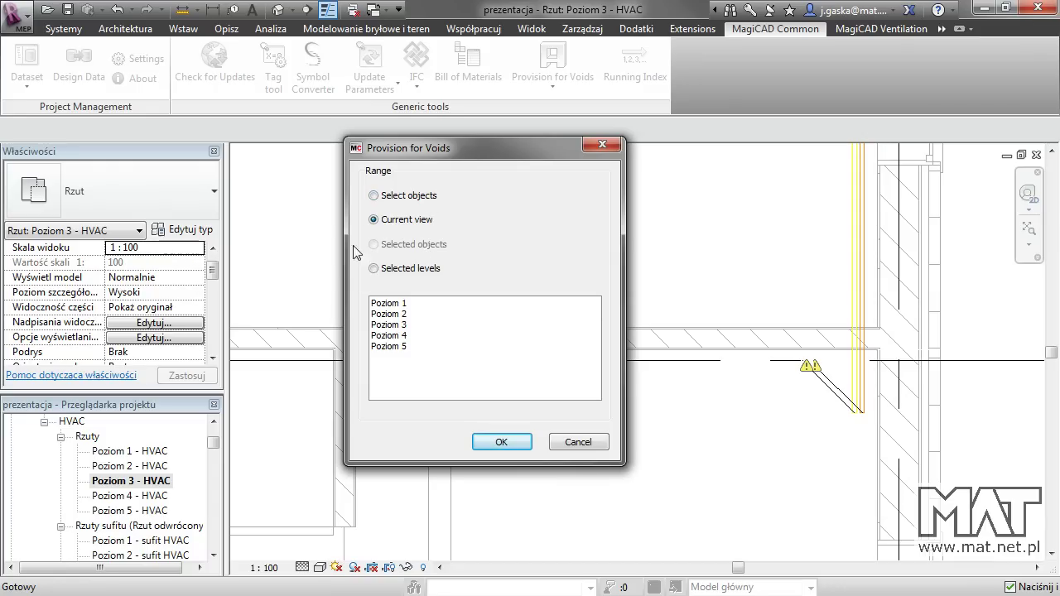
left_click(409, 199)
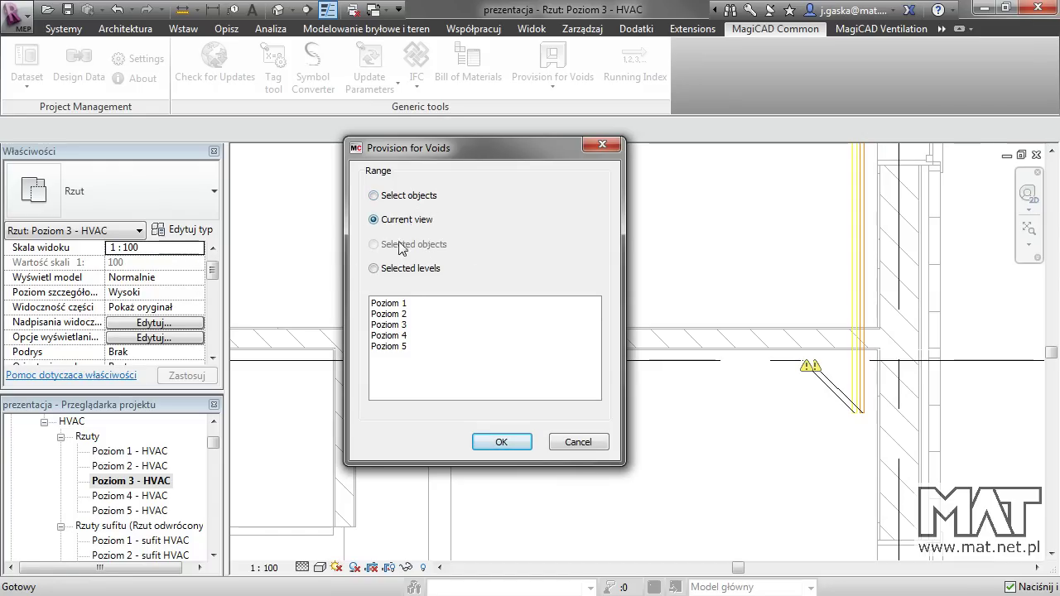
left_click(400, 271)
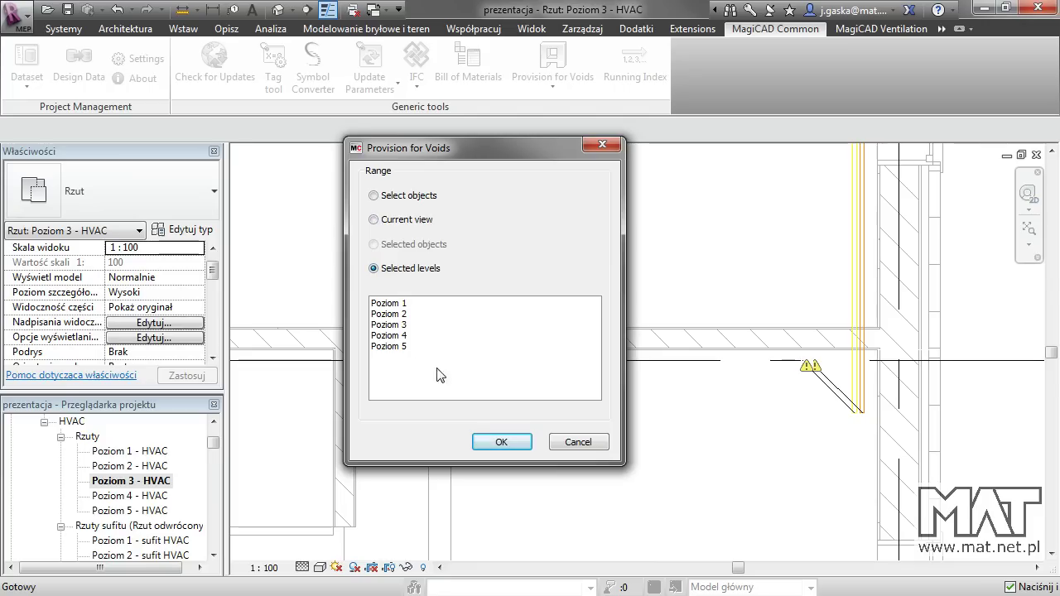
left_click_drag(386, 310, 398, 333)
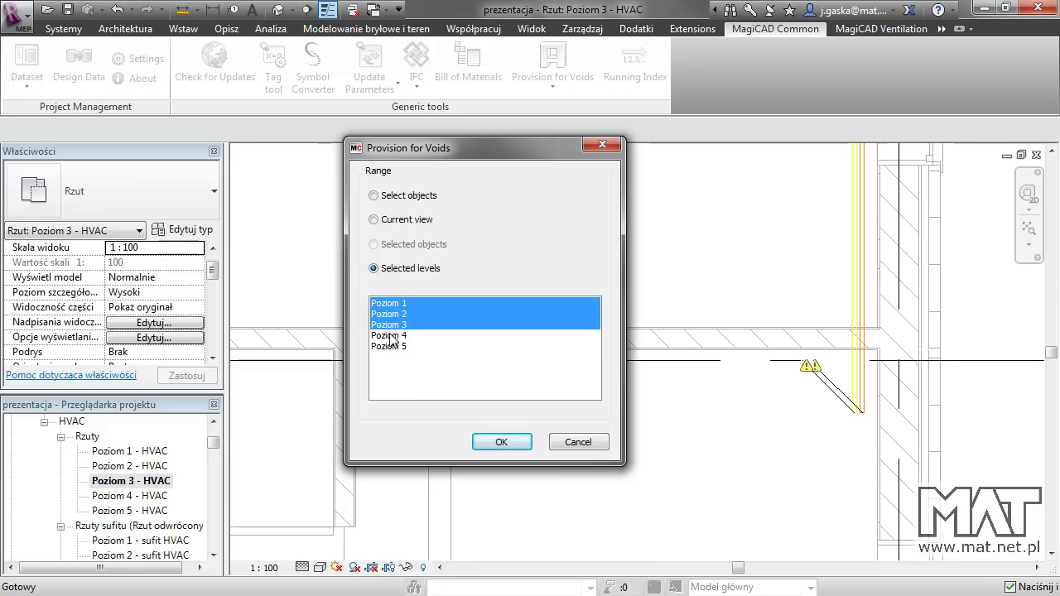
left_click(386, 347, "shift")
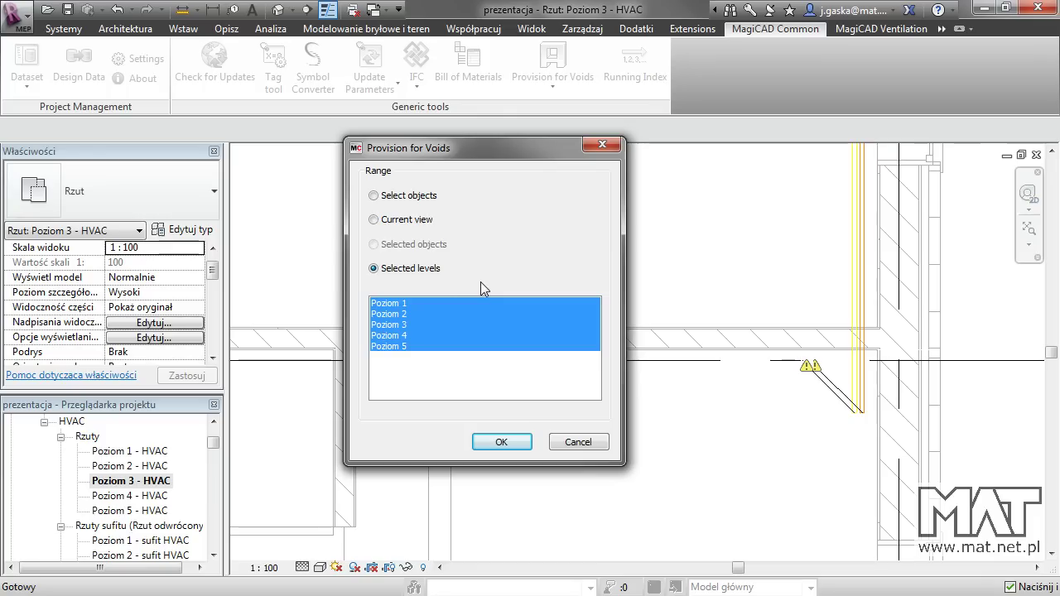
left_click(514, 444)
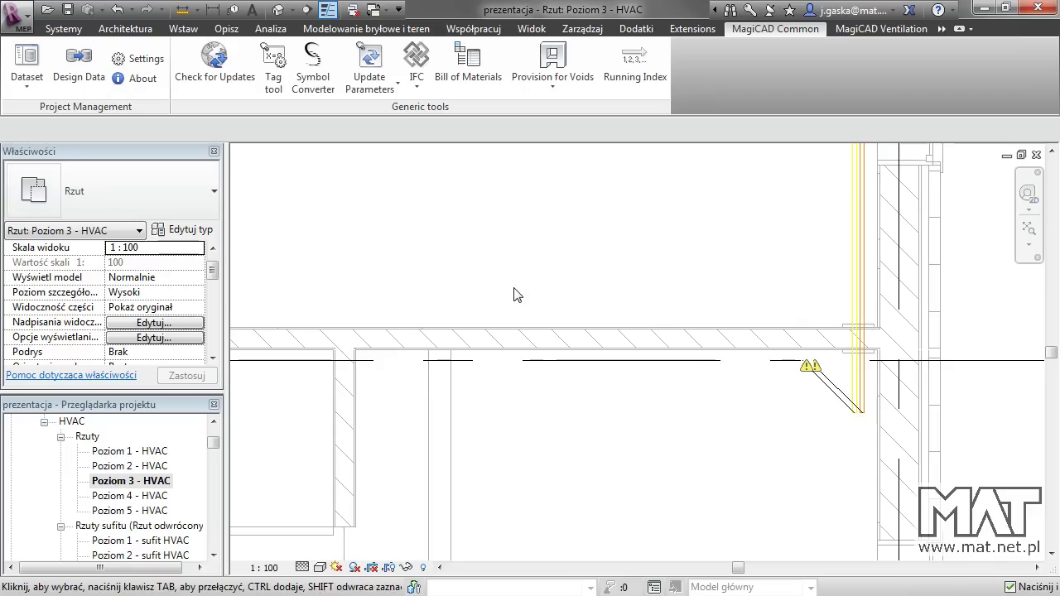
scroll(837, 333, "up", 2)
scroll(841, 335, "up", 3)
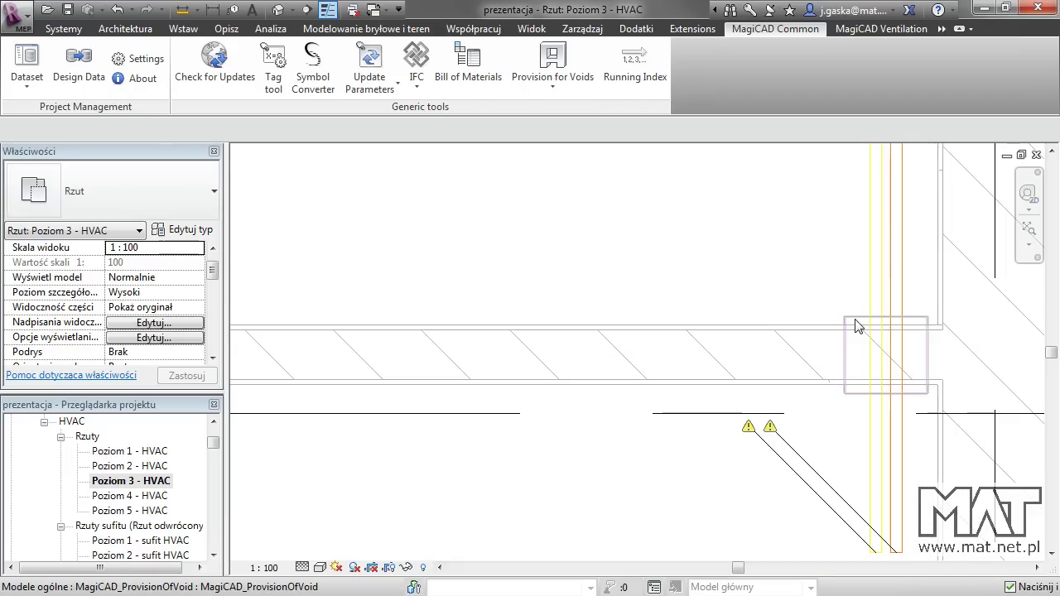
left_click(855, 325)
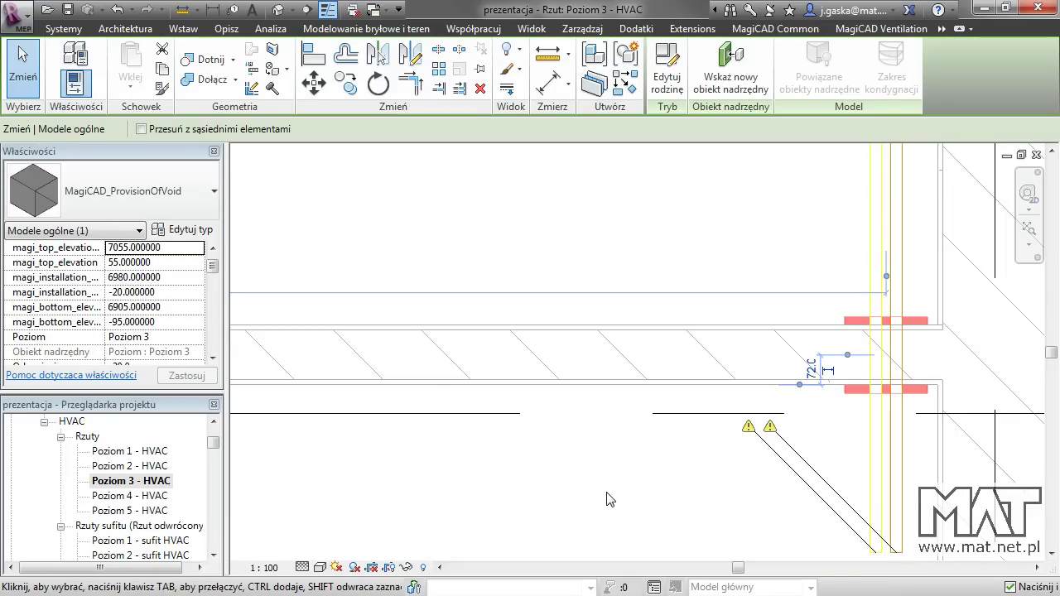
scroll(608, 499, "down", 3)
scroll(634, 491, "down", 2)
middle_click_drag(511, 359, 820, 395)
scroll(627, 235, "up", 5)
scroll(629, 262, "up", 2)
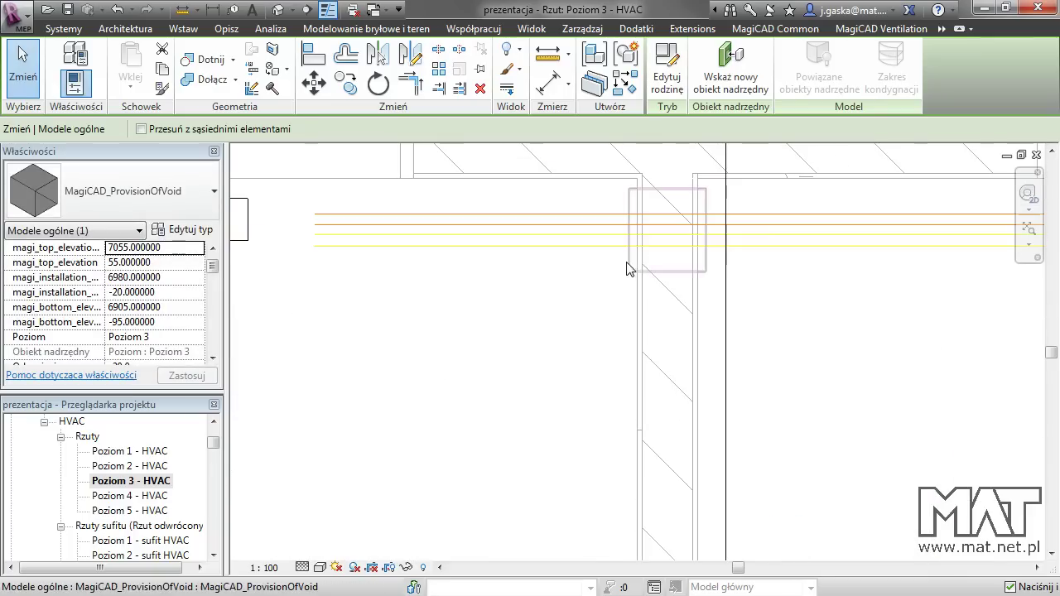
scroll(540, 420, "down", 2)
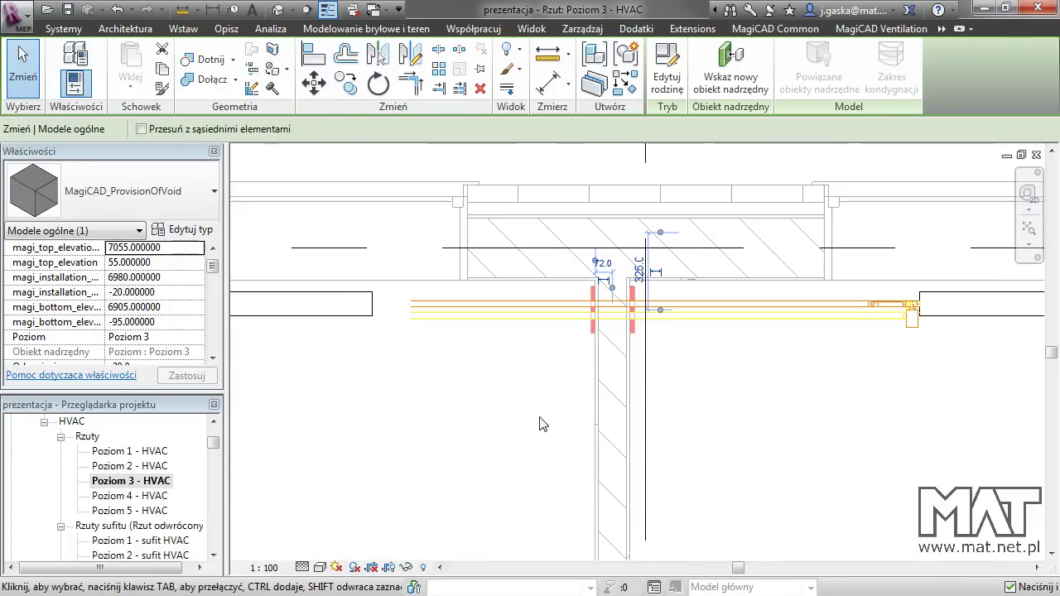
left_click_drag(213, 265, 213, 310)
left_click(120, 308)
double_click(152, 310)
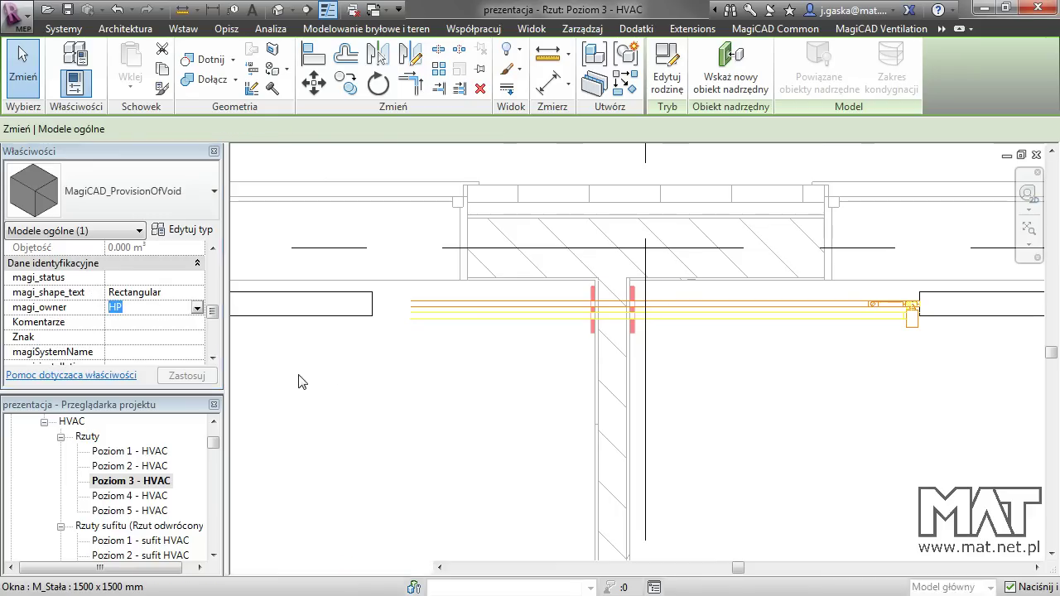
left_click(343, 395)
Step: Drag duct tag 37 upward off the duct to uncover the wall void
scroll(345, 402, "down", 2)
scroll(345, 402, "down", 2)
scroll(697, 284, "down", 2)
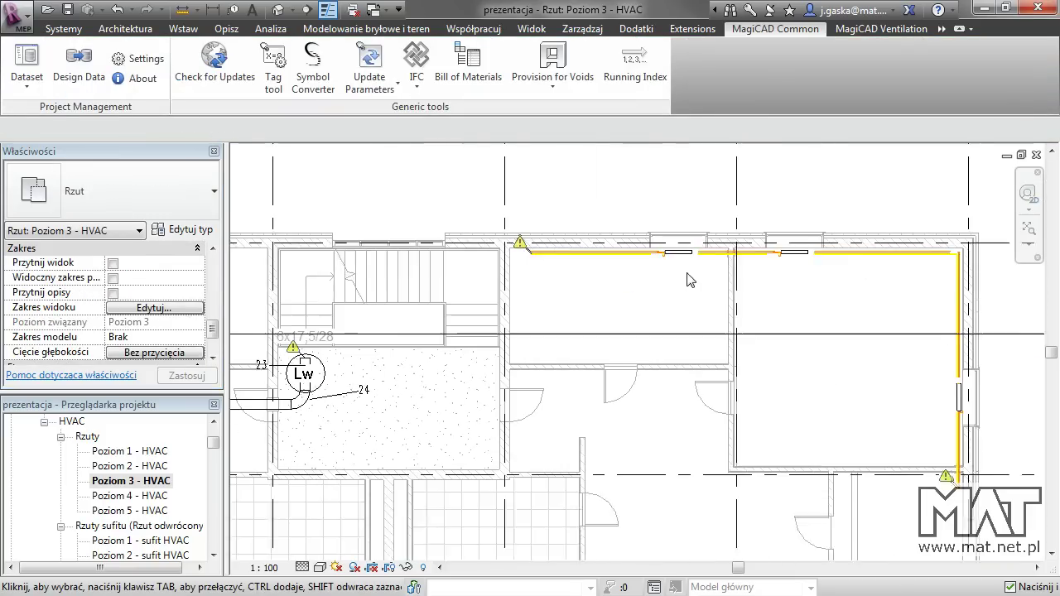
scroll(687, 287, "down", 2)
scroll(580, 356, "up", 5)
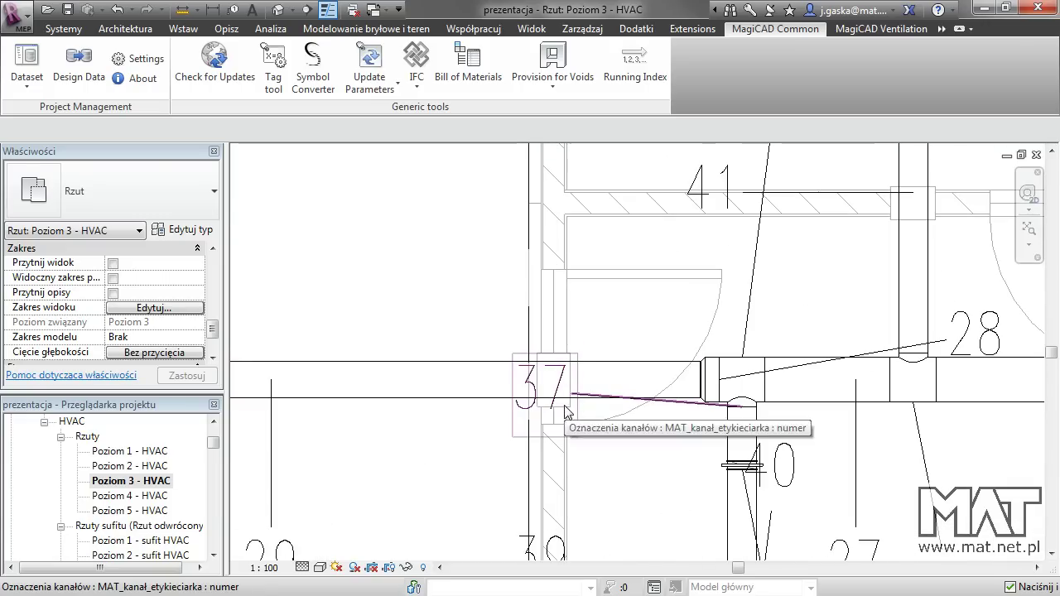
left_click(544, 422)
left_click_drag(544, 436, 563, 308)
Step: Check the round void's magi_owner value V, then deselect and zoom out to the whole floor
left_click(306, 372)
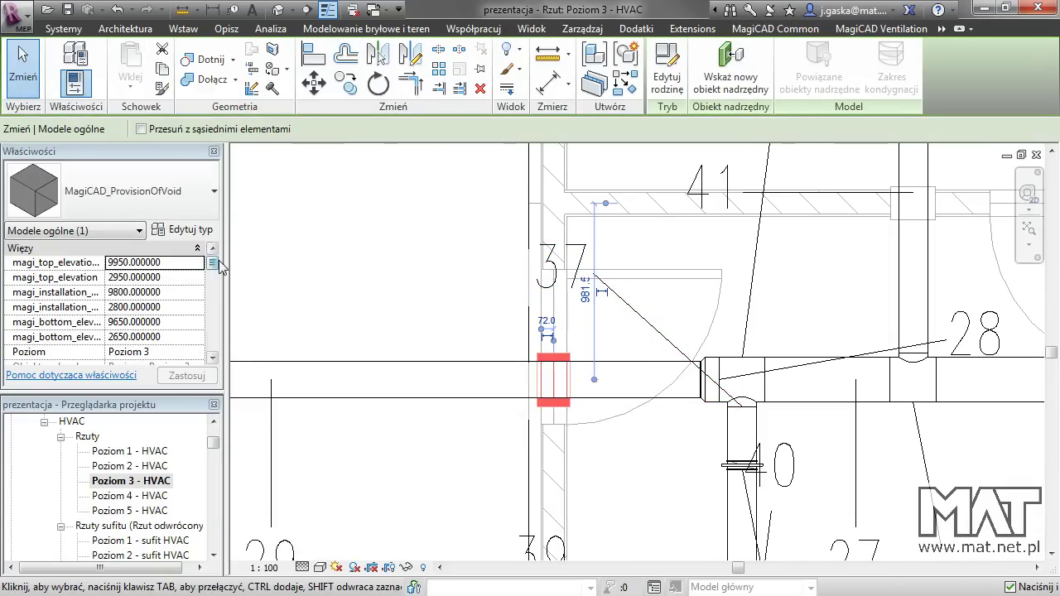
left_click_drag(213, 265, 216, 323)
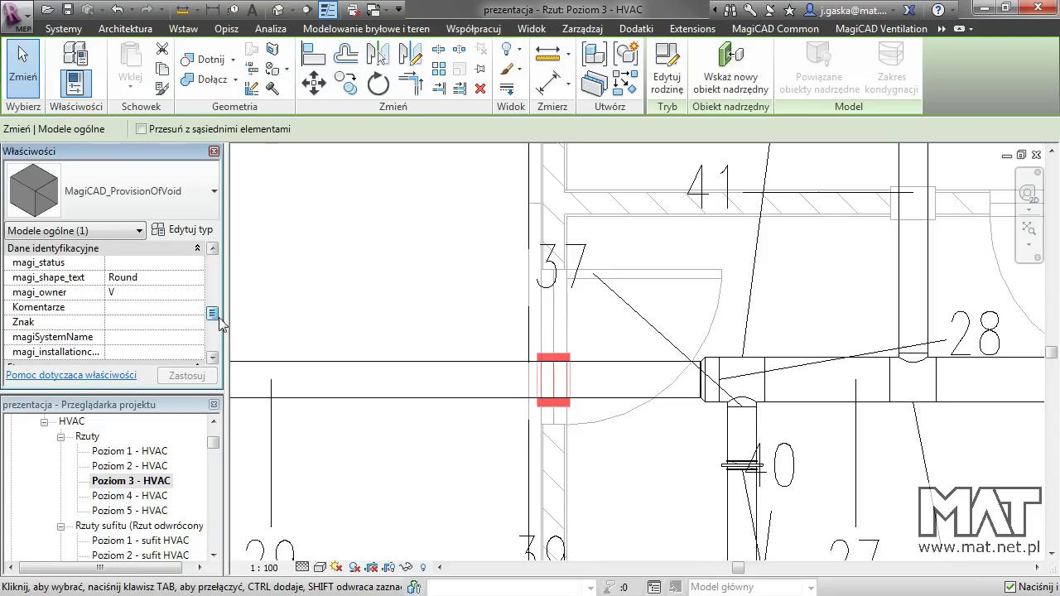
left_click(132, 295)
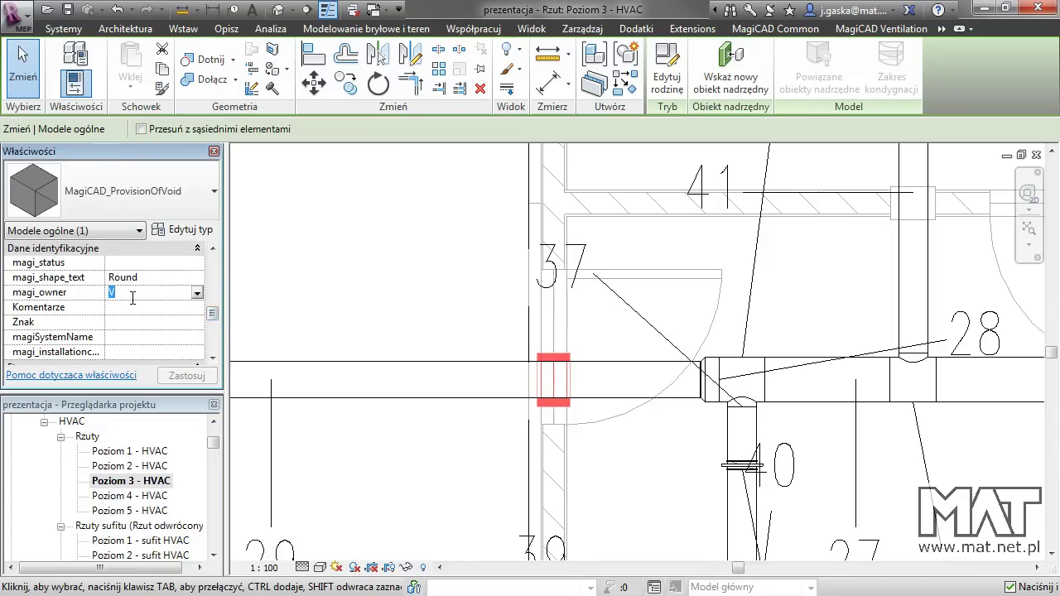
left_click(421, 285)
scroll(422, 286, "down", 2)
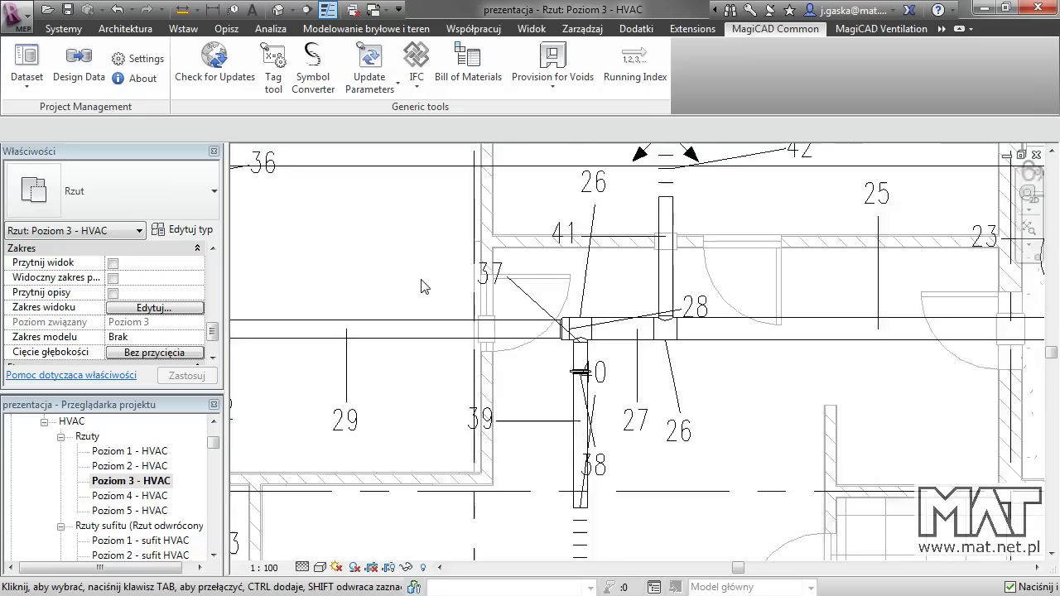
scroll(421, 285, "down", 2)
scroll(421, 286, "down", 2)
scroll(430, 244, "down", 1)
middle_click_drag(430, 243, 547, 241)
scroll(536, 241, "down", 2)
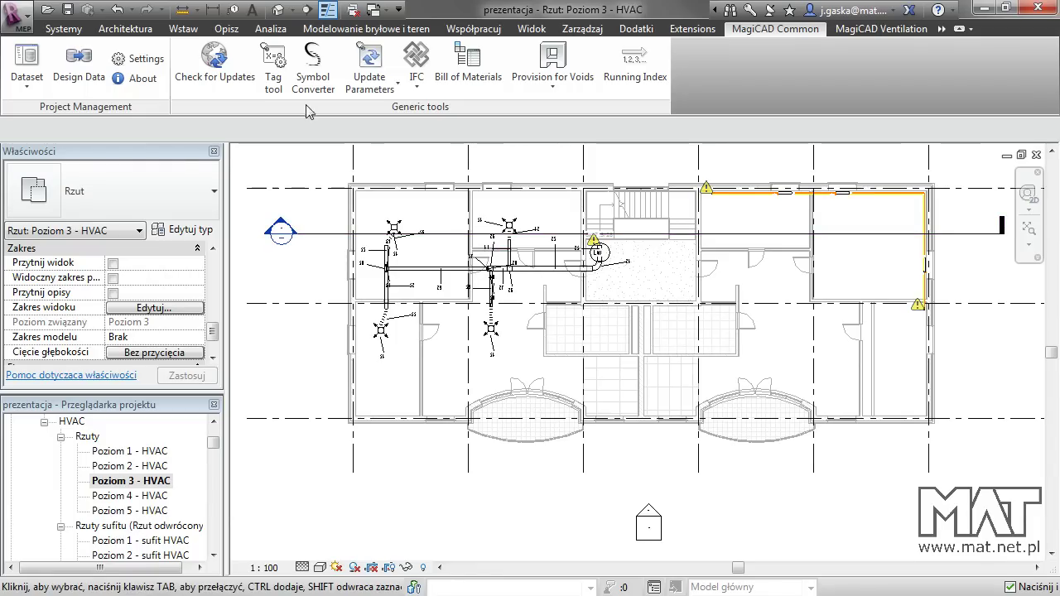
Step: In the Provision for Voids Manager, set the Poziom 2 250 void at -14509 to Accepted
left_click(637, 30)
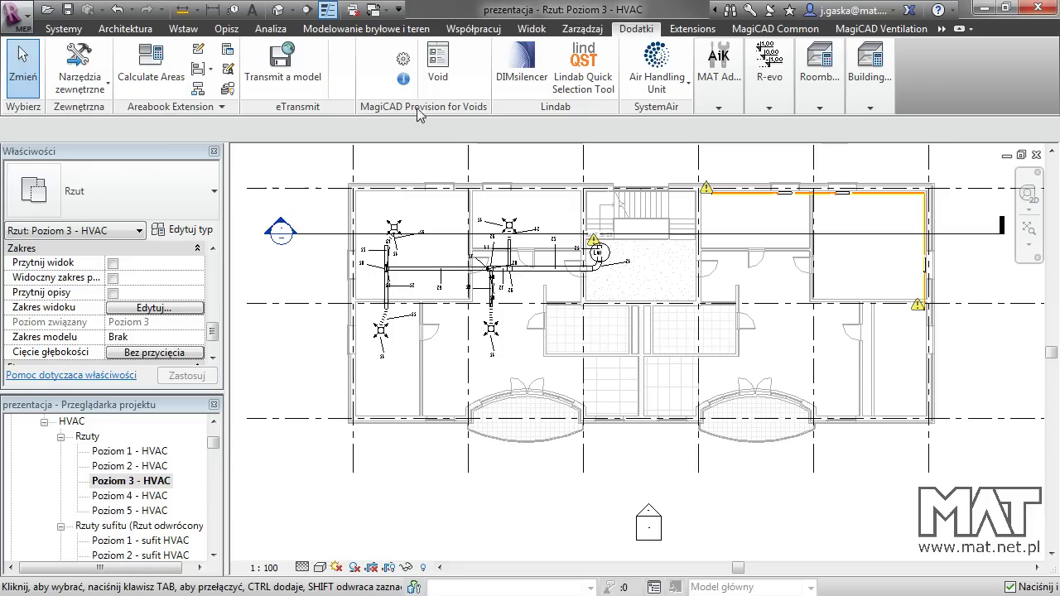
left_click(448, 83)
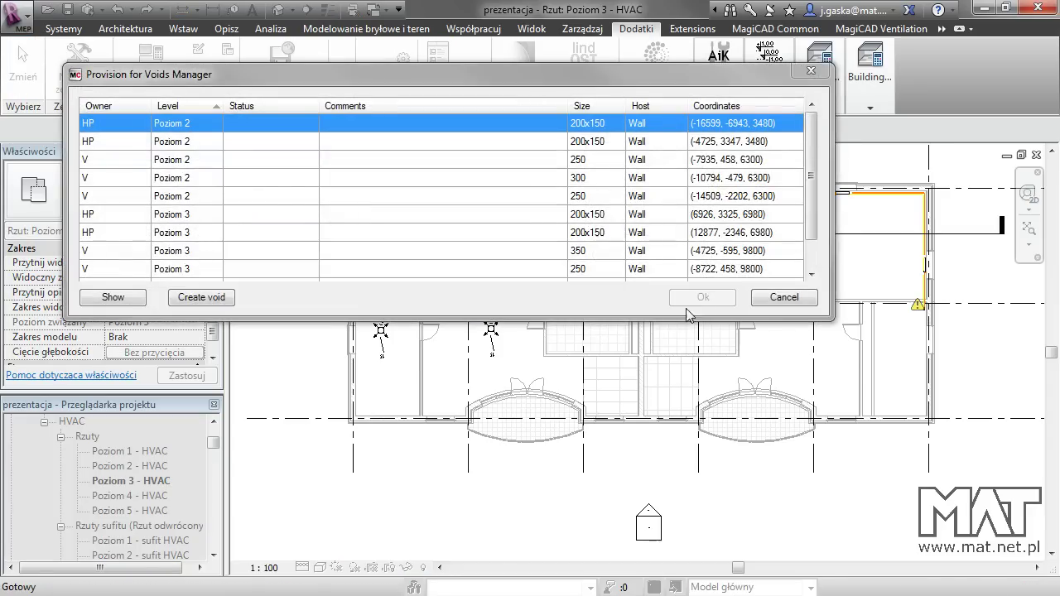
left_click_drag(631, 335, 637, 508)
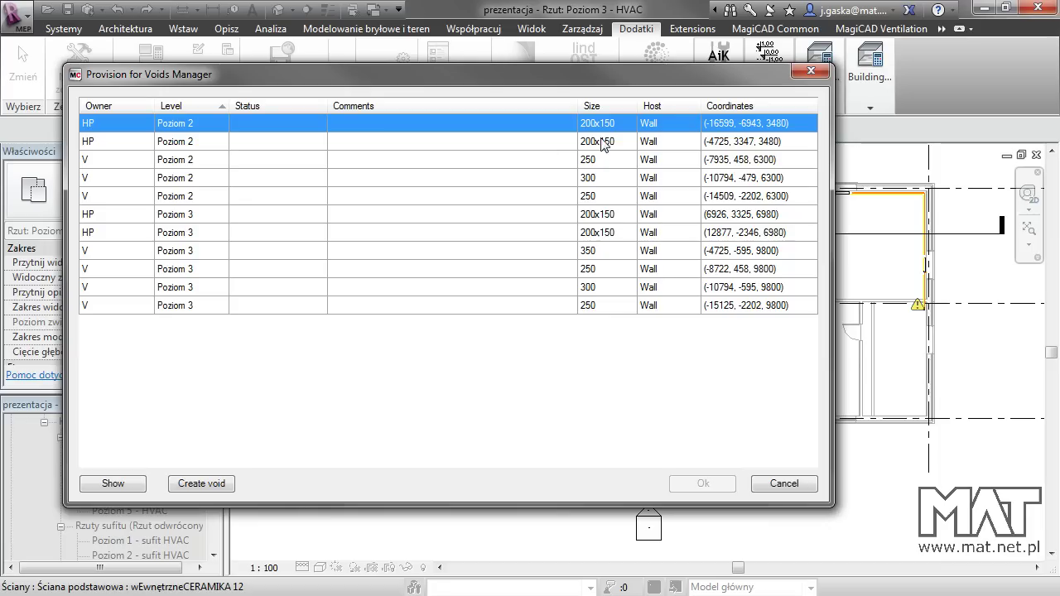
left_click(478, 199)
left_click(303, 202)
left_click(364, 193)
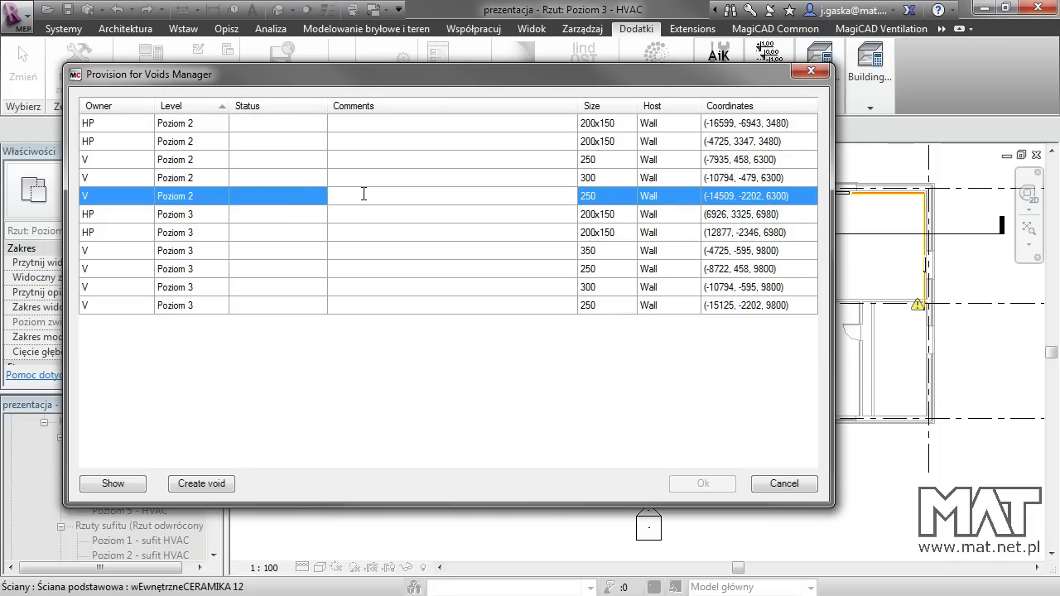
left_click(276, 197)
left_click(315, 197)
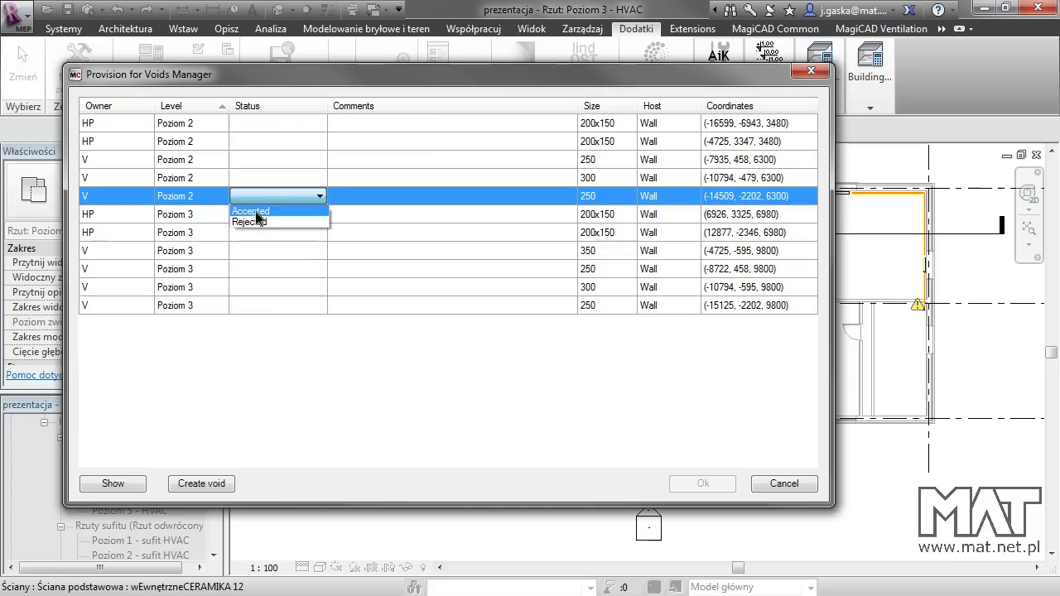
left_click(255, 211)
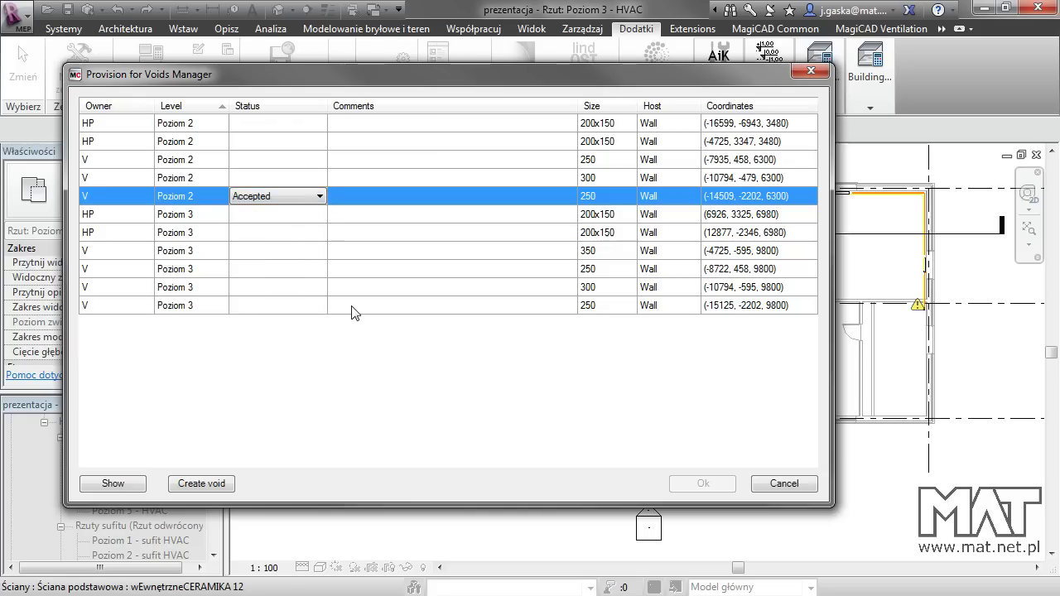
Step: Create the accepted void in the model and close the Voids Manager
left_click(205, 487)
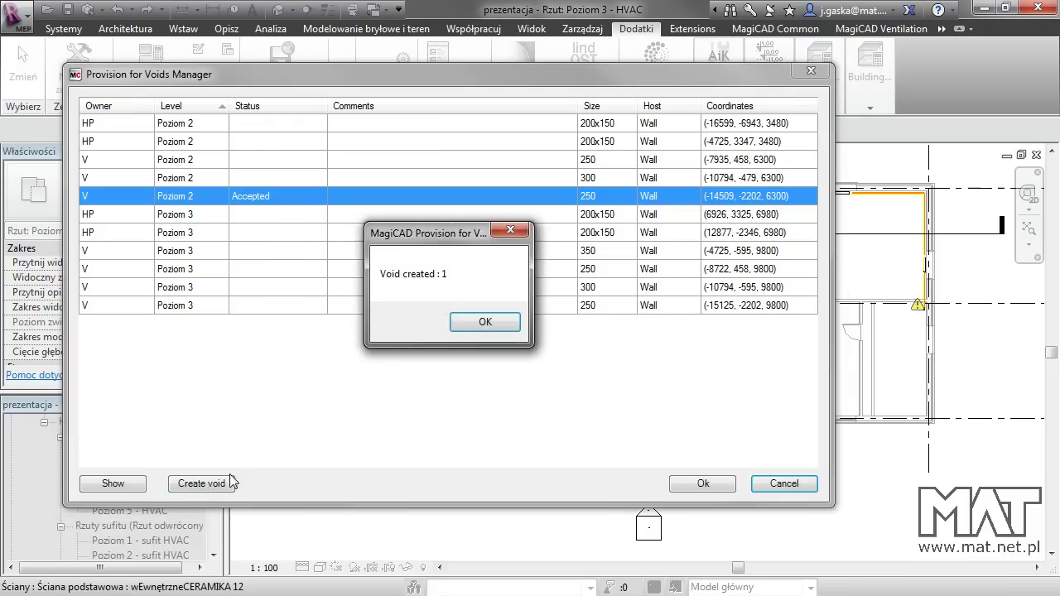
left_click(480, 323)
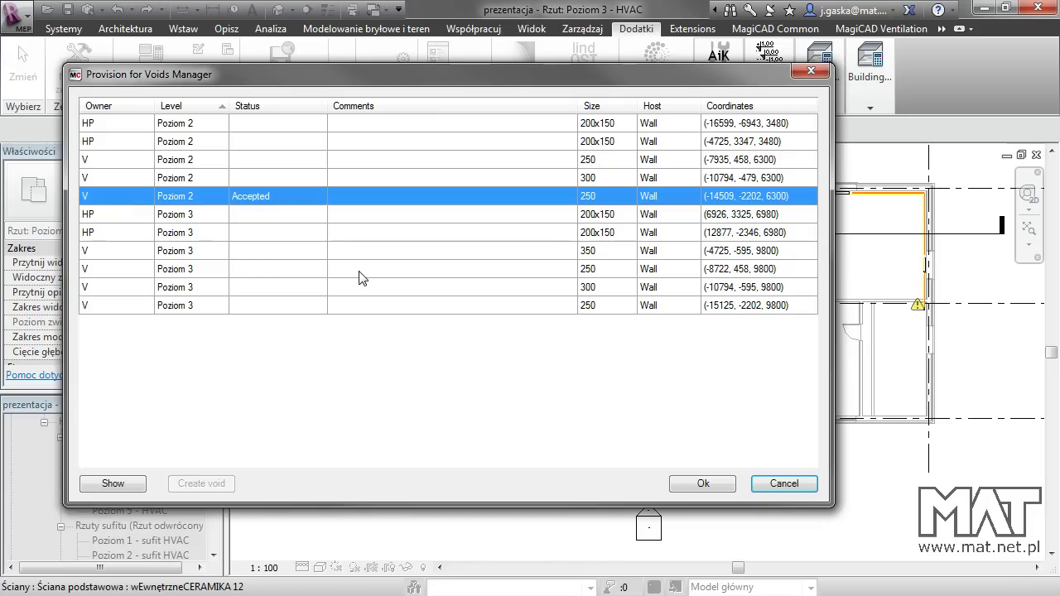
left_click(703, 483)
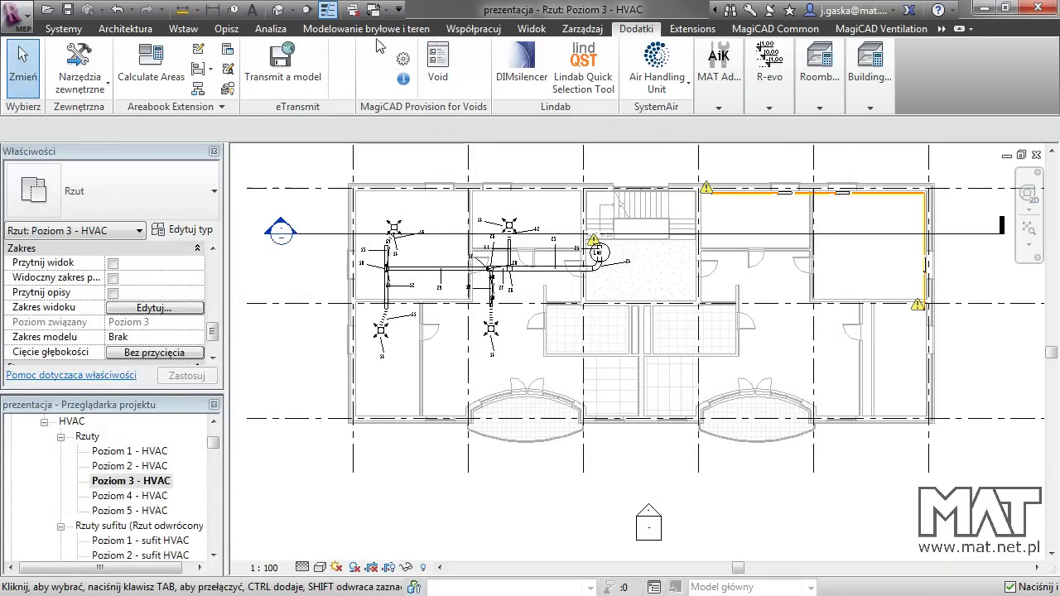
left_click(869, 75)
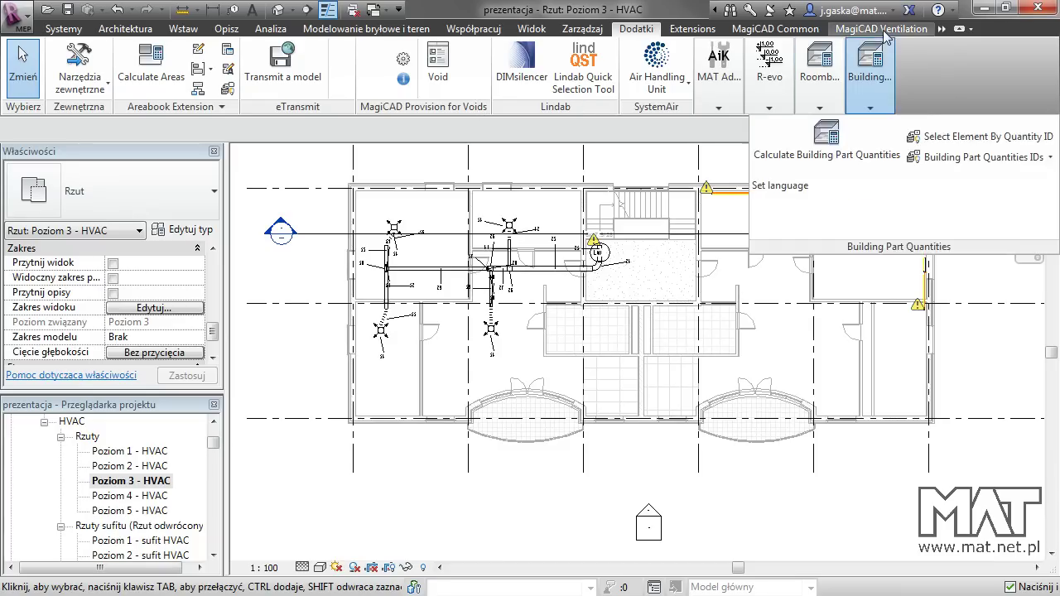
left_click(882, 29)
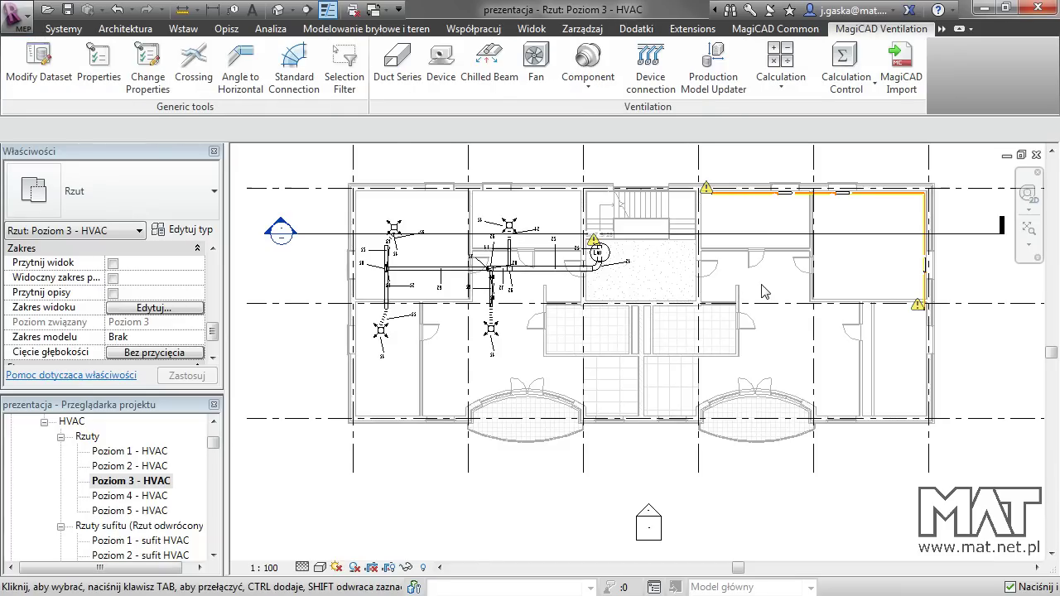